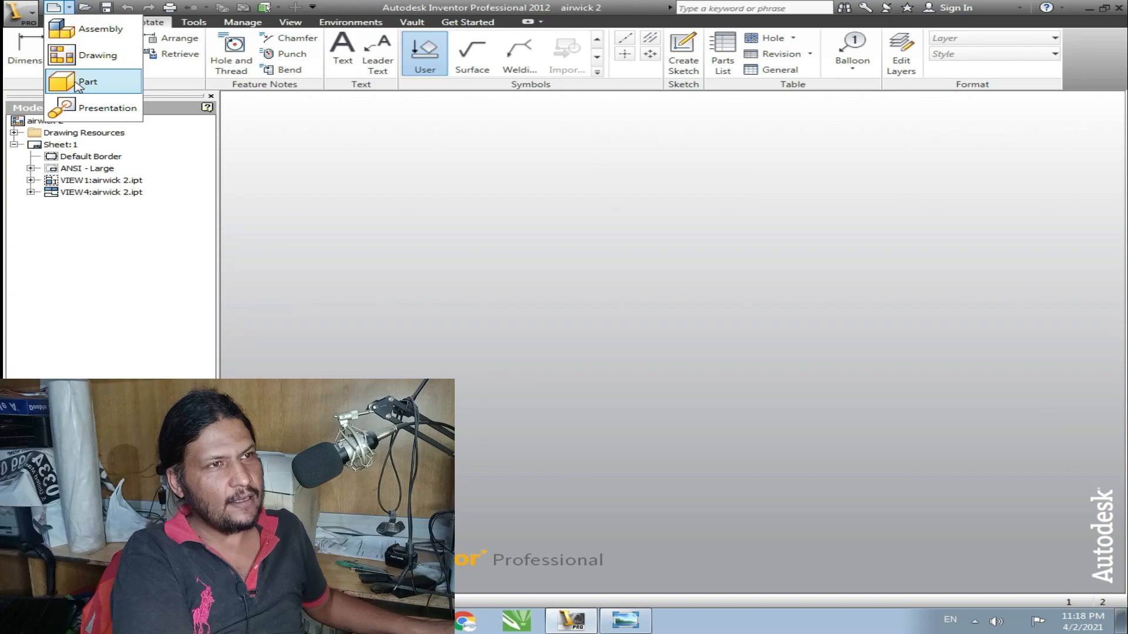
- Bring up the new-file templates and examine the Default and English sets, including their standard part and assembly templates
{"action": "left_click", "coordinate": [316, 193]}
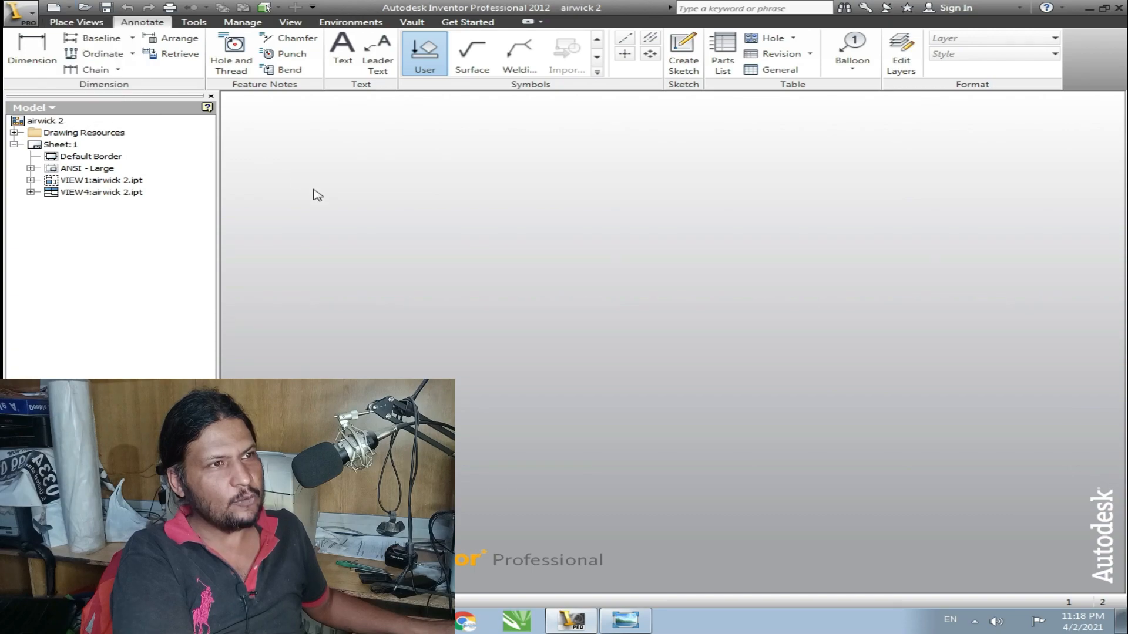
{"action": "left_click", "coordinate": [53, 8]}
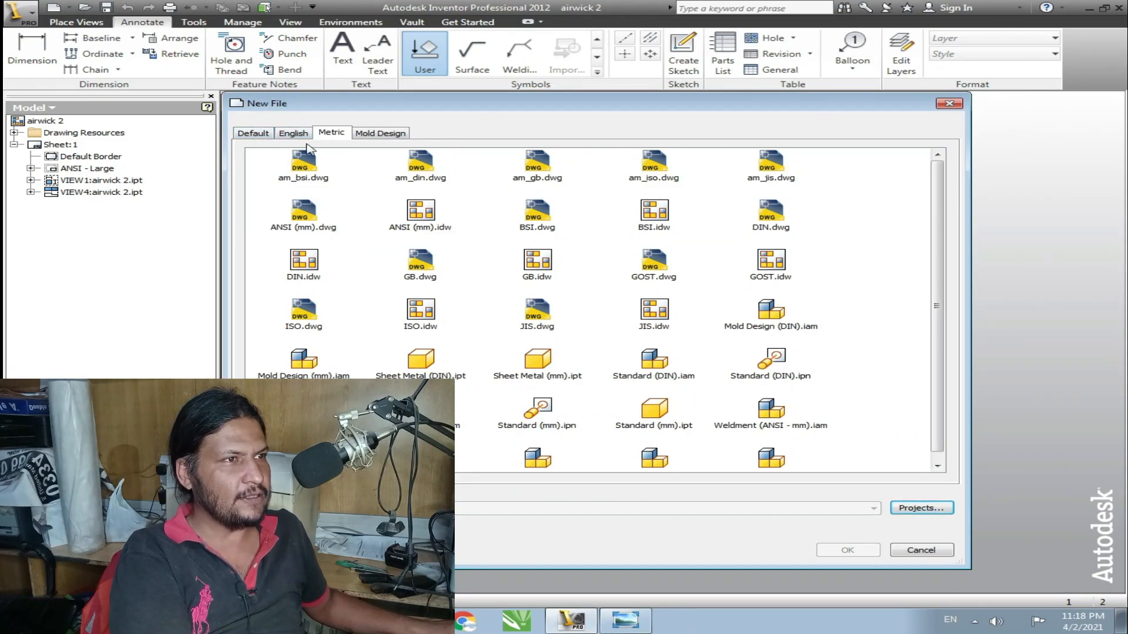
{"action": "left_click", "coordinate": [253, 134]}
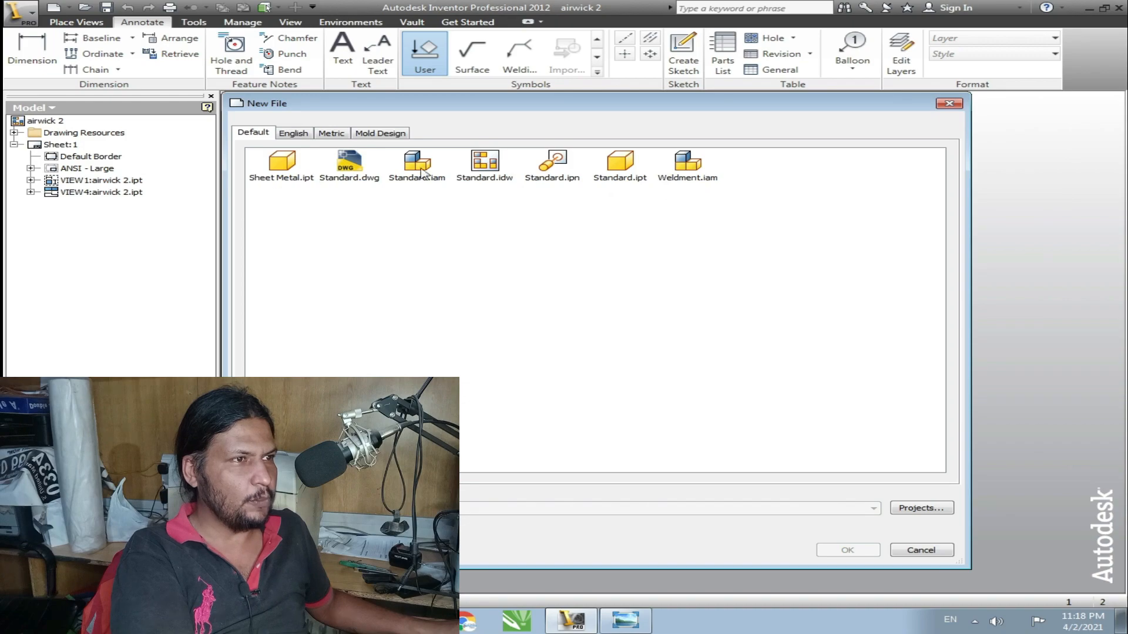
{"action": "left_click", "coordinate": [633, 172]}
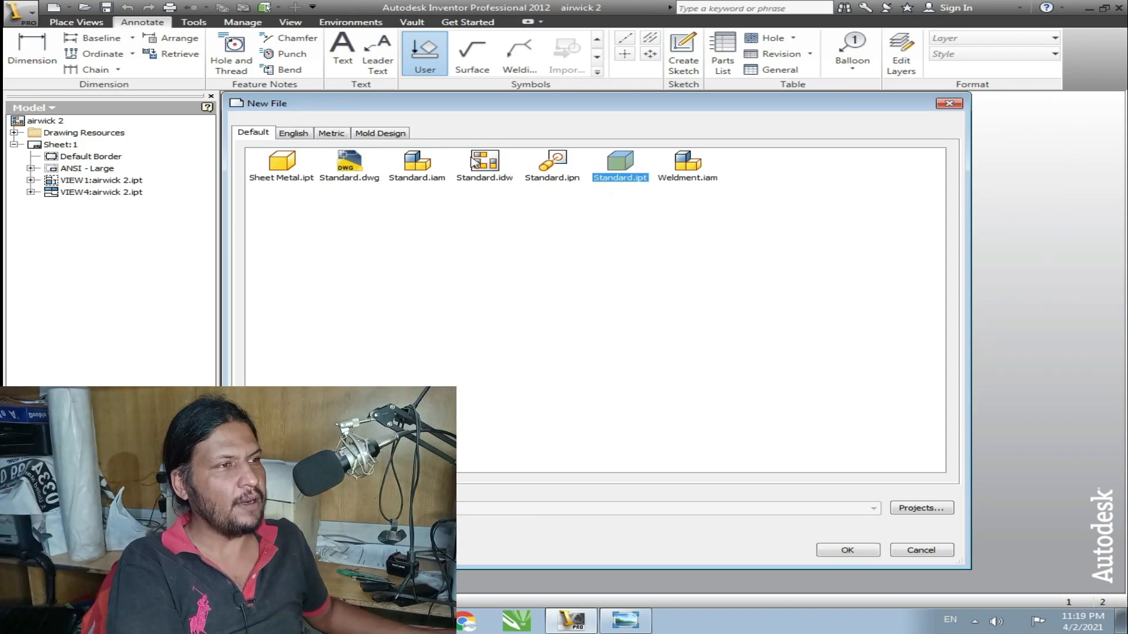
{"action": "left_click", "coordinate": [417, 172]}
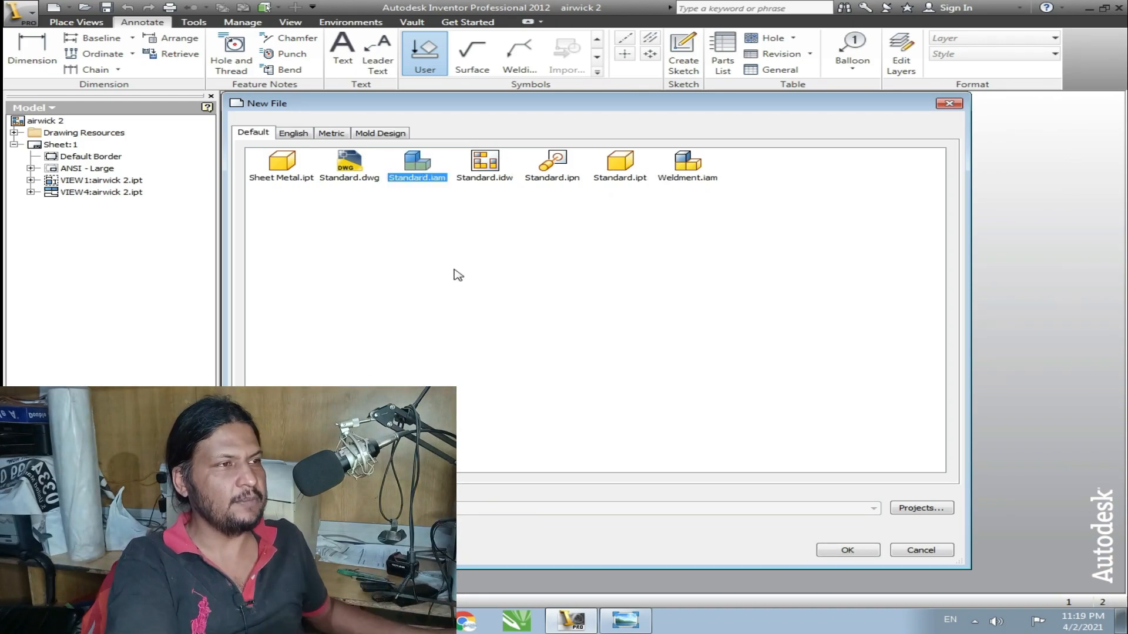
{"action": "left_click", "coordinate": [299, 135]}
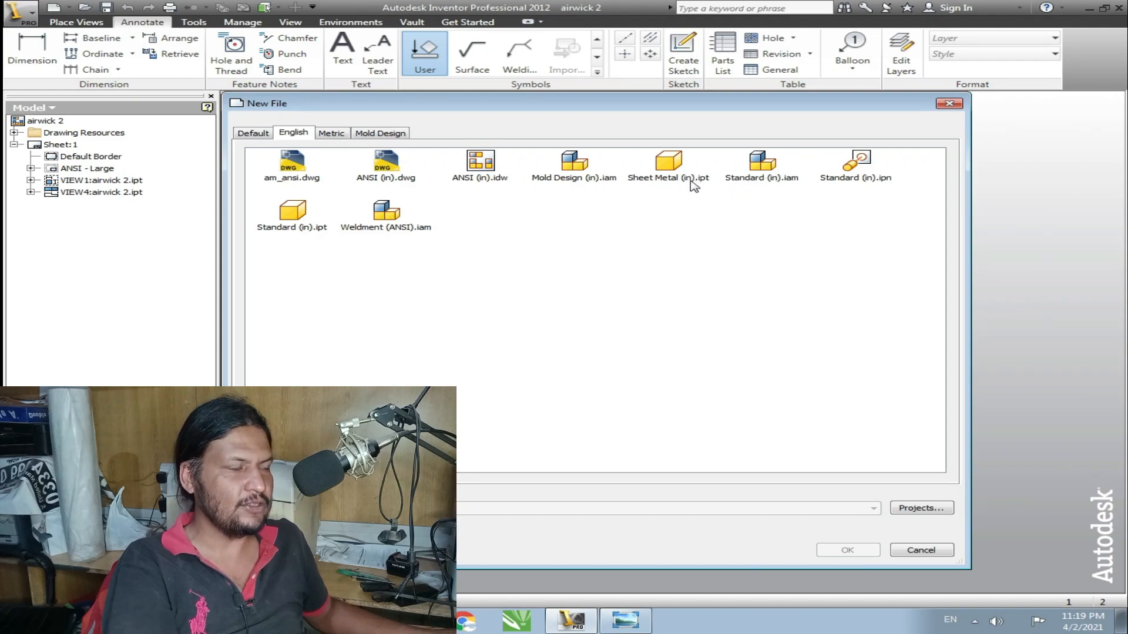
{"action": "left_click", "coordinate": [282, 224]}
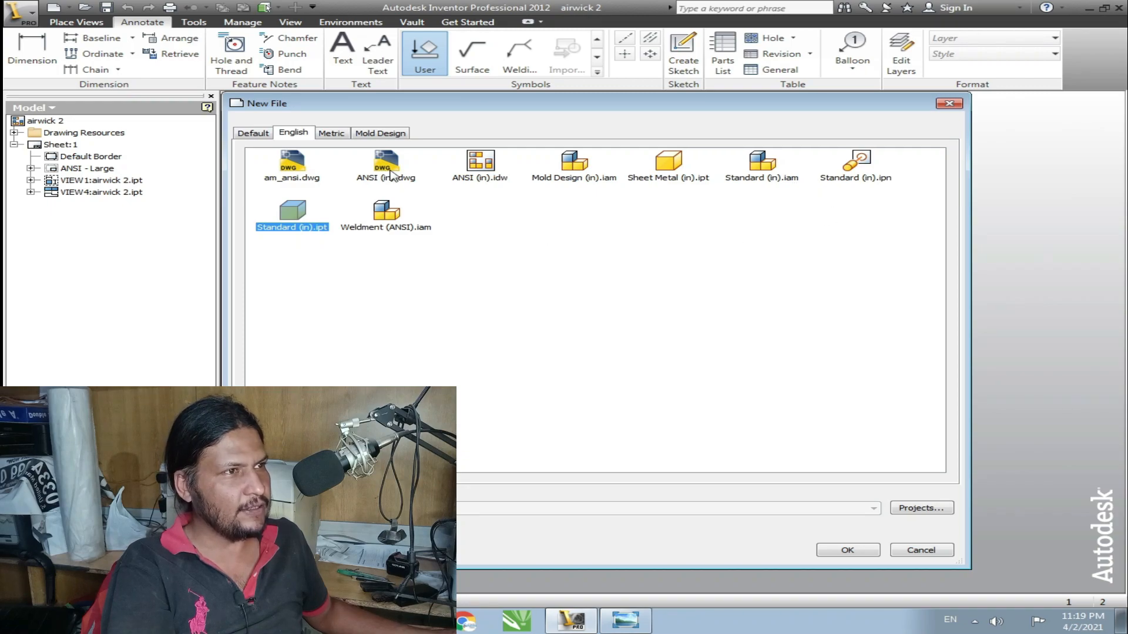
- Create a new part from the metric Standard (mm).ipt template
{"action": "left_click", "coordinate": [332, 135]}
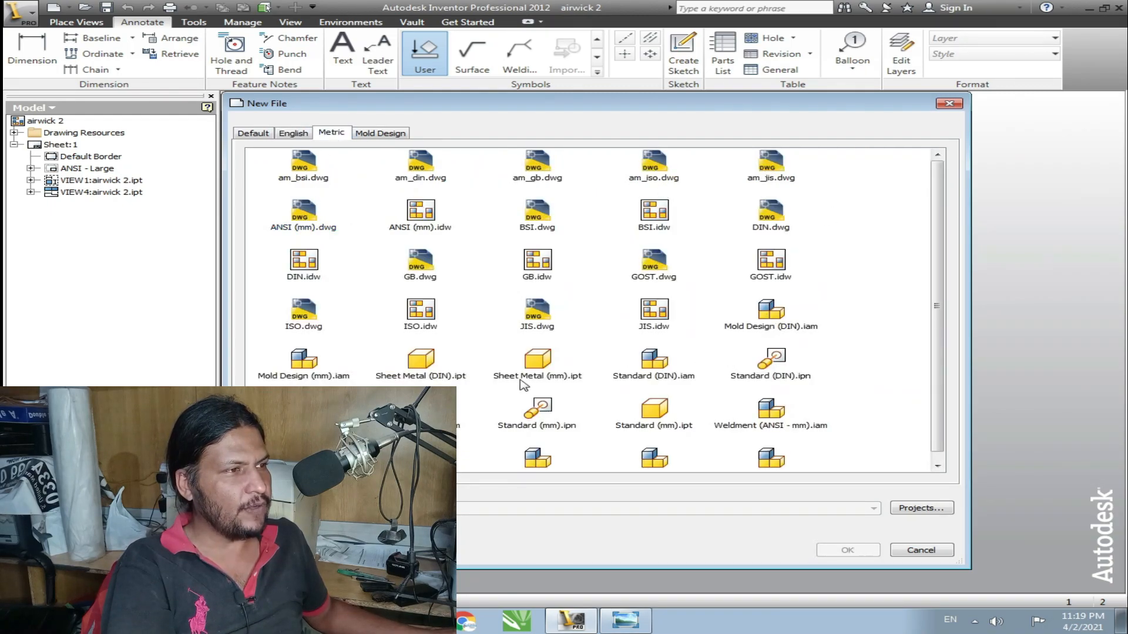
{"action": "left_click", "coordinate": [640, 429]}
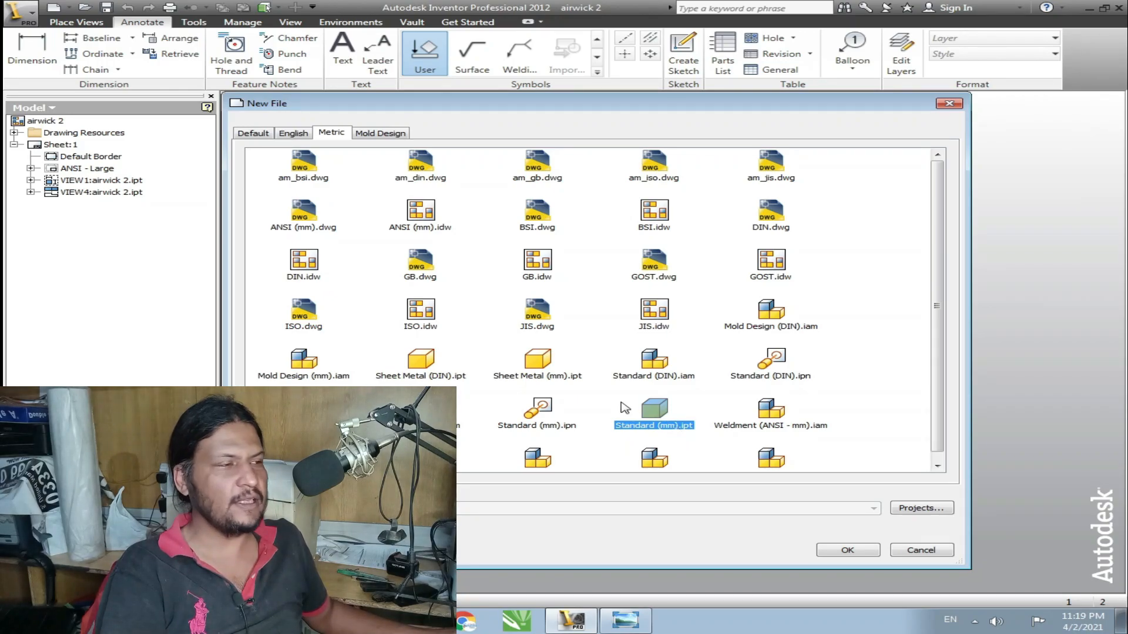
{"action": "left_click", "coordinate": [848, 550]}
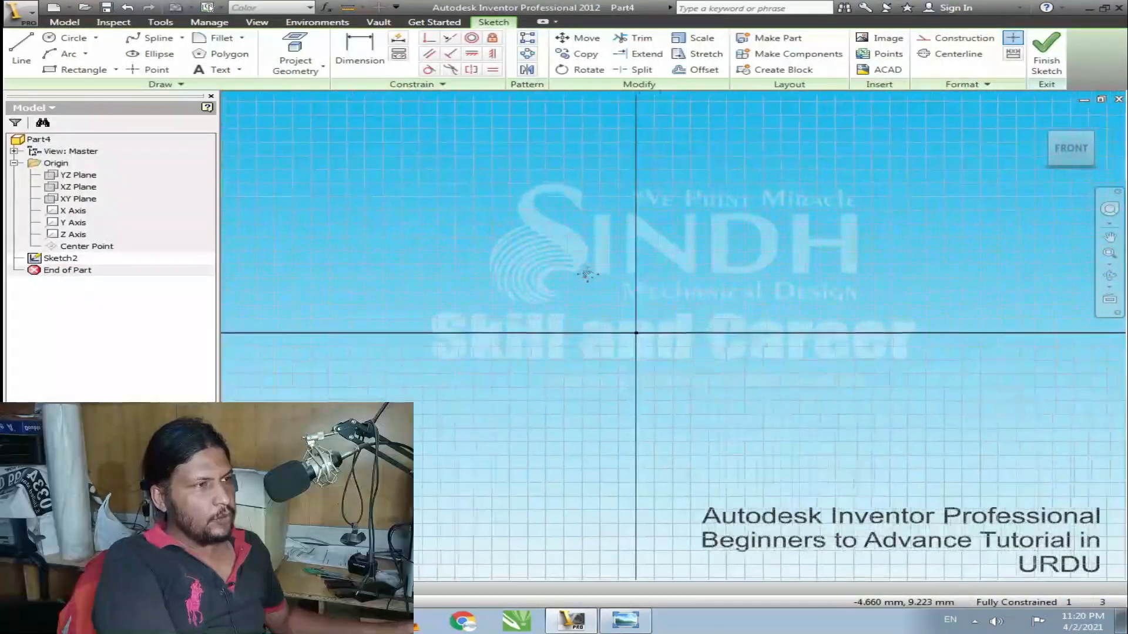
- Sketch a rectangle from the origin, up and to the right, about 18.5 mm wide and 36.9 mm tall
{"action": "mouse_move", "coordinate": [587, 275]}
{"action": "middle_mouse_down"}
{"action": "mouse_move", "coordinate": [626, 277]}
{"action": "mouse_move", "coordinate": [618, 299]}
{"action": "middle_mouse_up"}
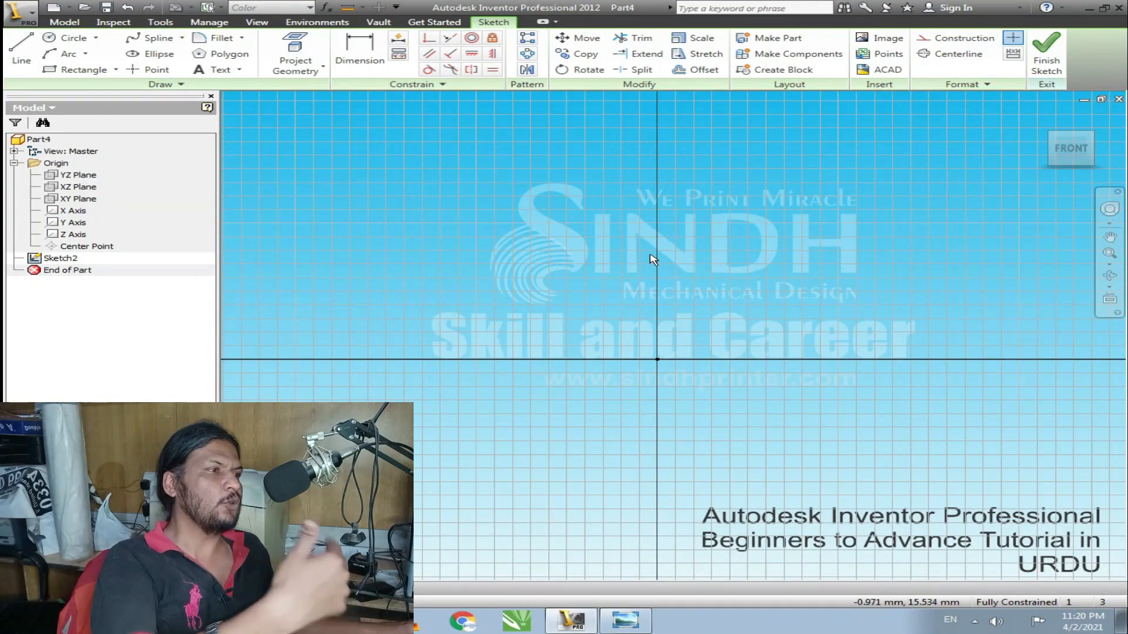
{"action": "middle_click_drag", "start_coordinate": [653, 259], "coordinate": [657, 341]}
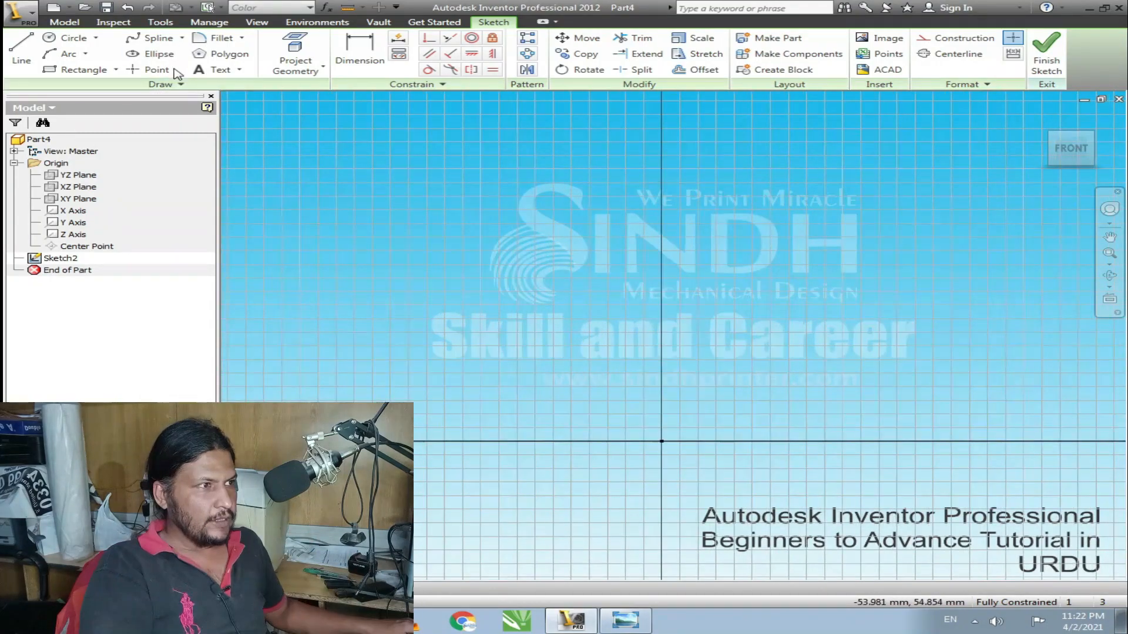
{"action": "left_click", "coordinate": [84, 70]}
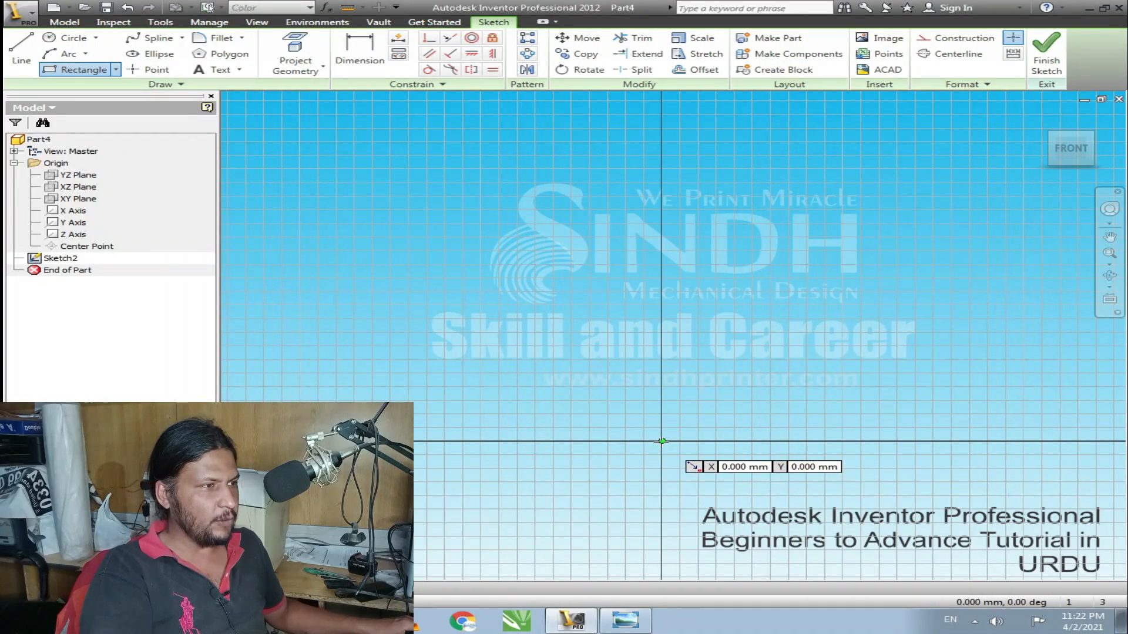
{"action": "left_click", "coordinate": [663, 441]}
{"action": "left_click", "coordinate": [835, 209]}
{"action": "key", "text": "Escape"}
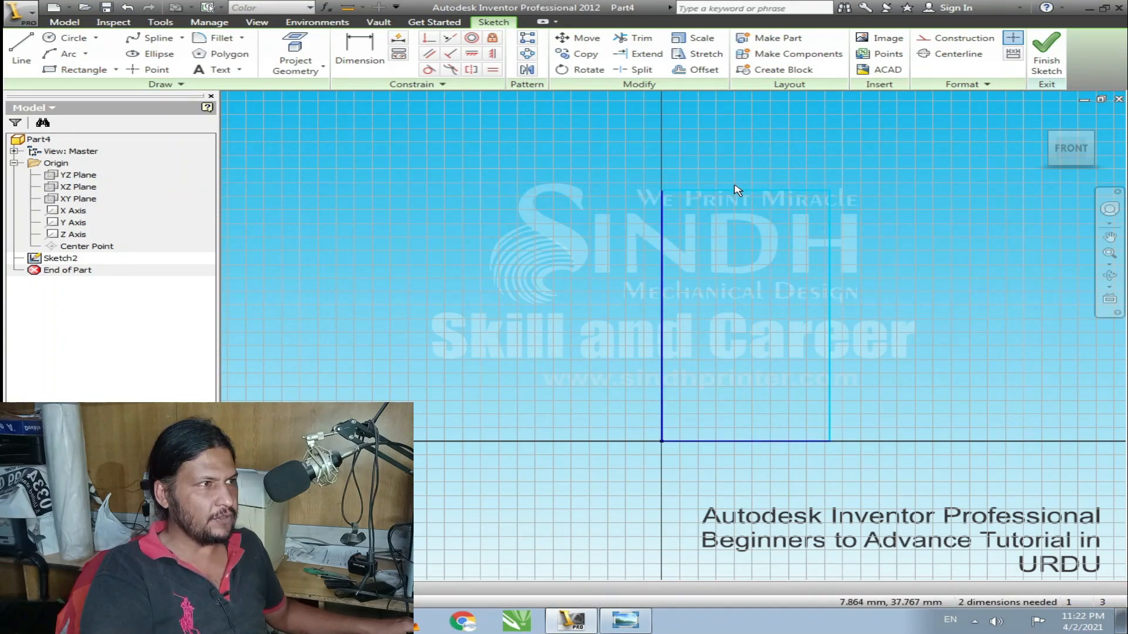
- Dimension the rectangle's right vertical edge and set its height to 105 mm
{"action": "key", "text": "d"}
{"action": "left_click", "coordinate": [829, 284]}
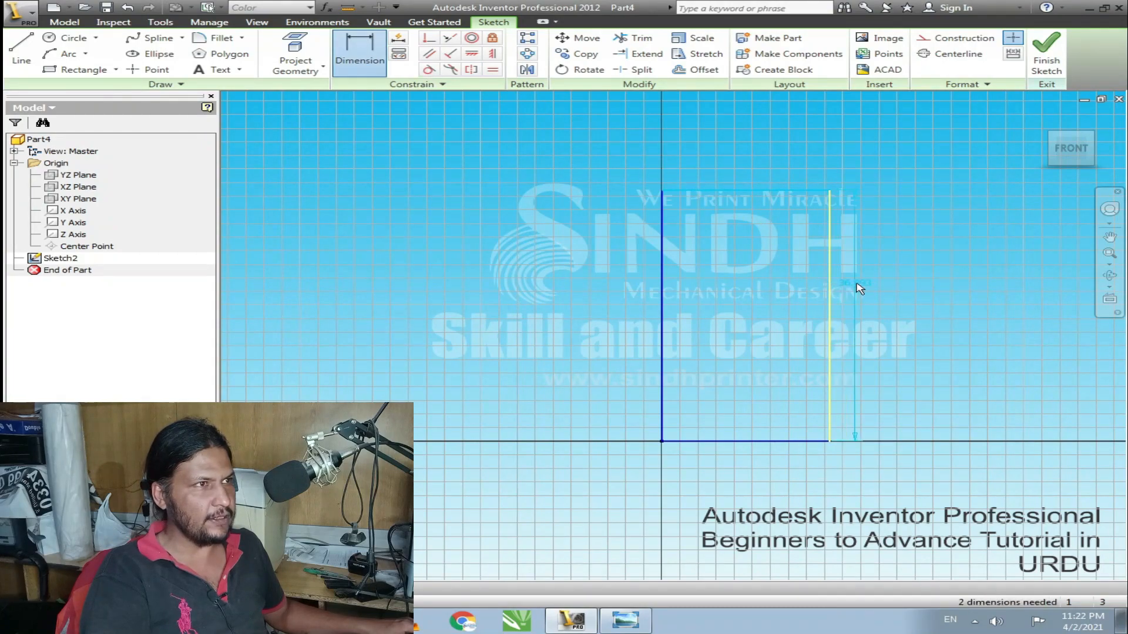
{"action": "left_click", "coordinate": [876, 284]}
{"action": "type", "text": "1"}
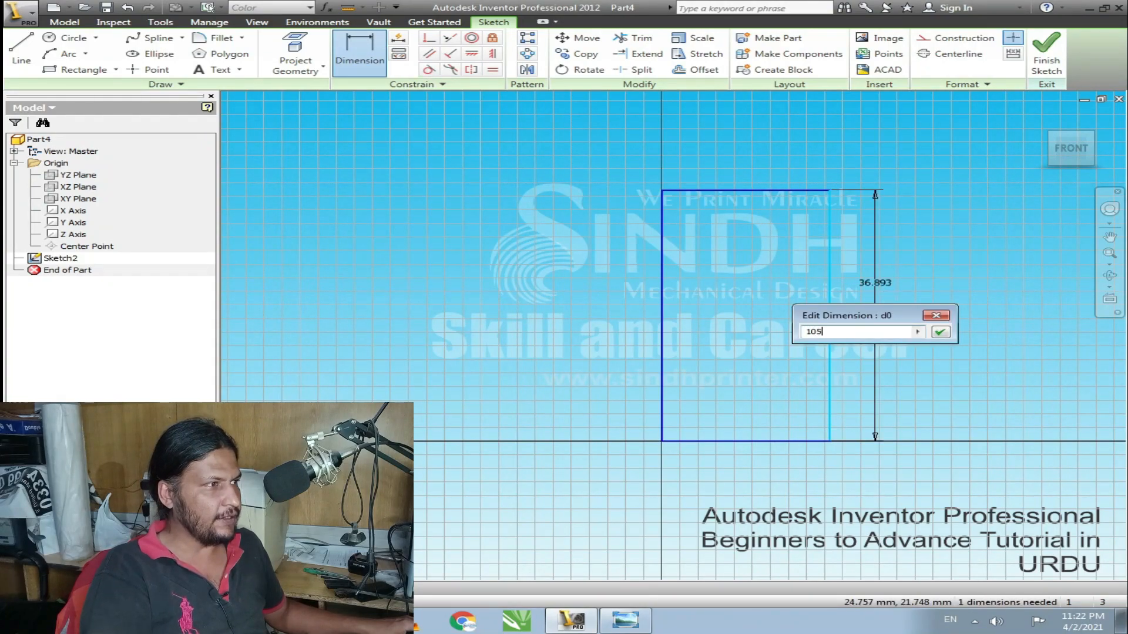
{"action": "type", "text": "05"}
{"action": "key", "text": "Return"}
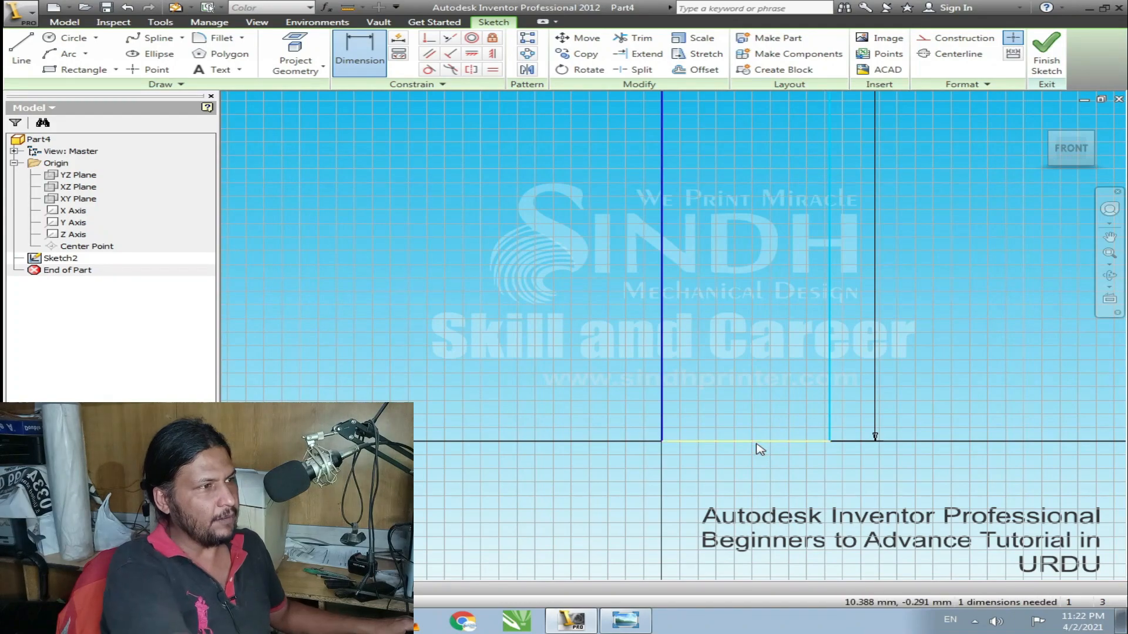
- Dimension the rectangle's lower edge and set its width to 33 mm
{"action": "left_click", "coordinate": [757, 444]}
{"action": "left_click", "coordinate": [741, 475]}
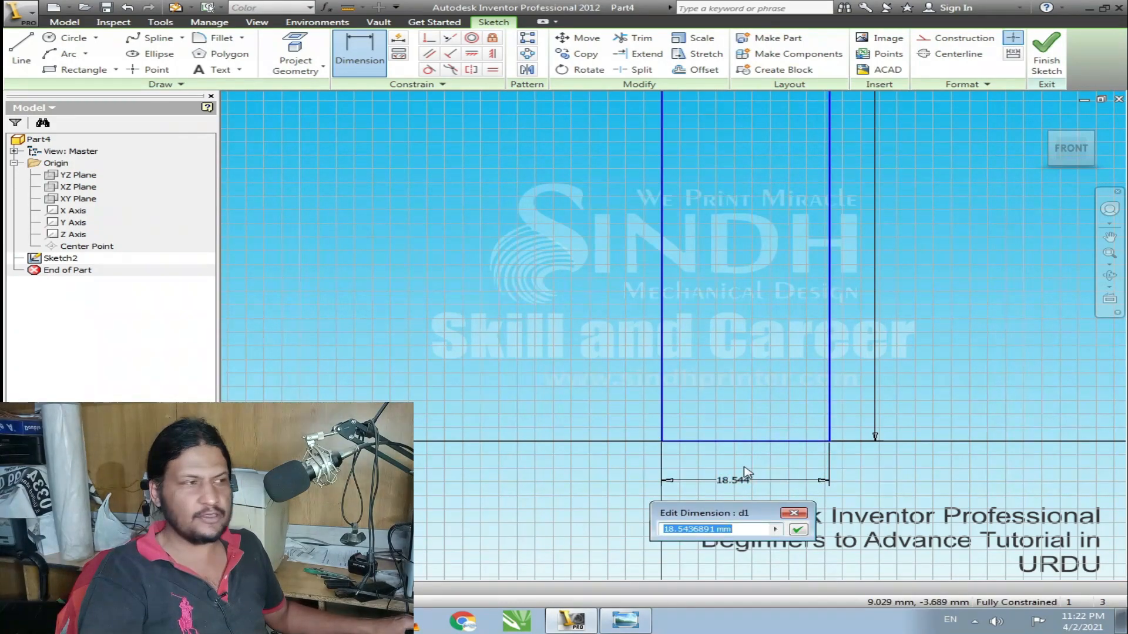
{"action": "type", "text": "33"}
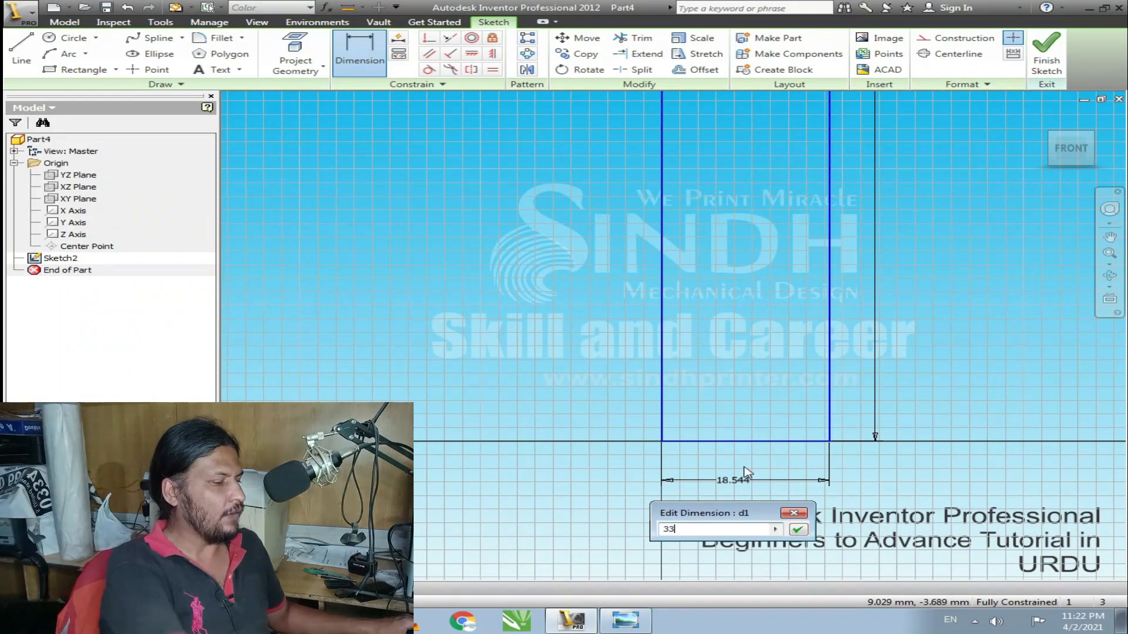
{"action": "key", "text": "Return"}
{"action": "scroll", "coordinate": [715, 383], "scroll_direction": "up", "scroll_amount": 5}
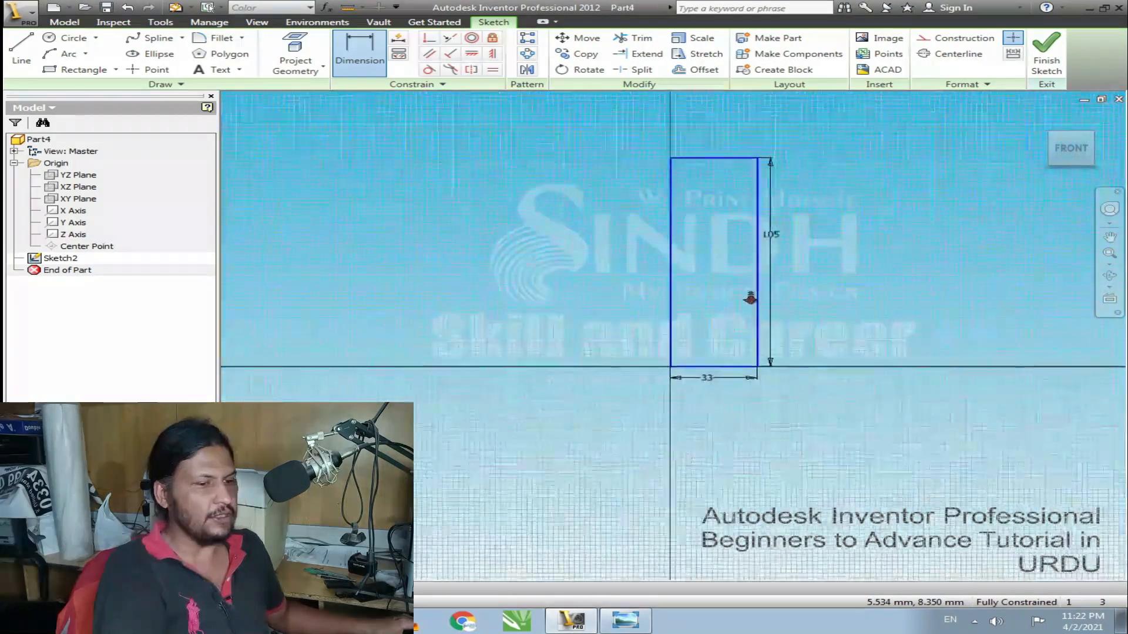
- Finish the sketch and revolve the rectangle with full extents about its long edge through the origin
{"action": "left_click", "coordinate": [1047, 50]}
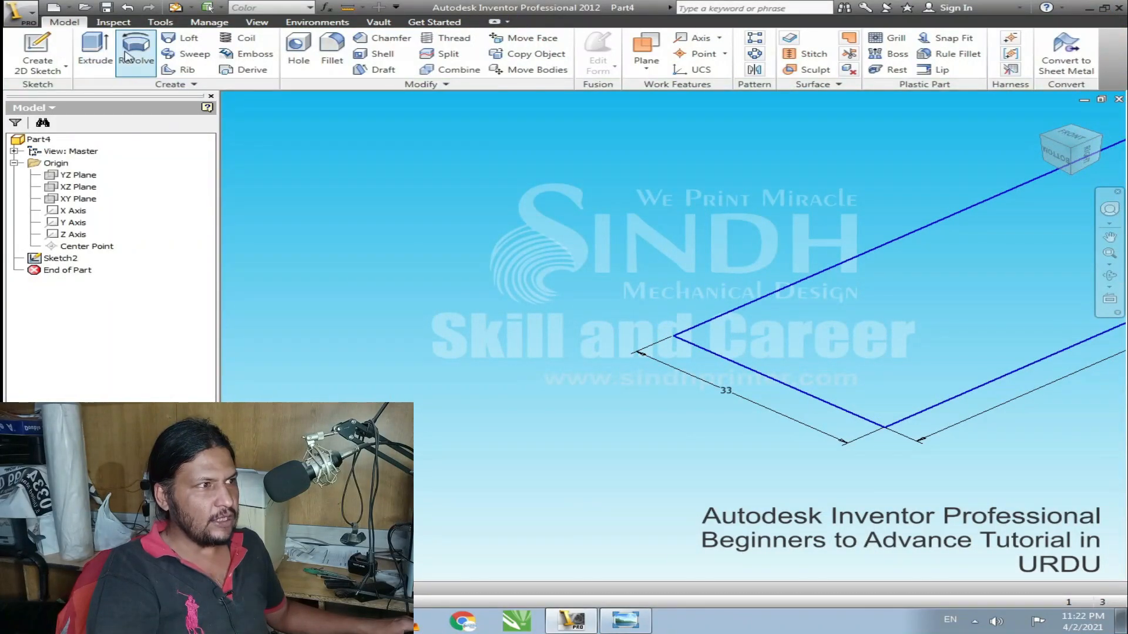
{"action": "left_click", "coordinate": [138, 53]}
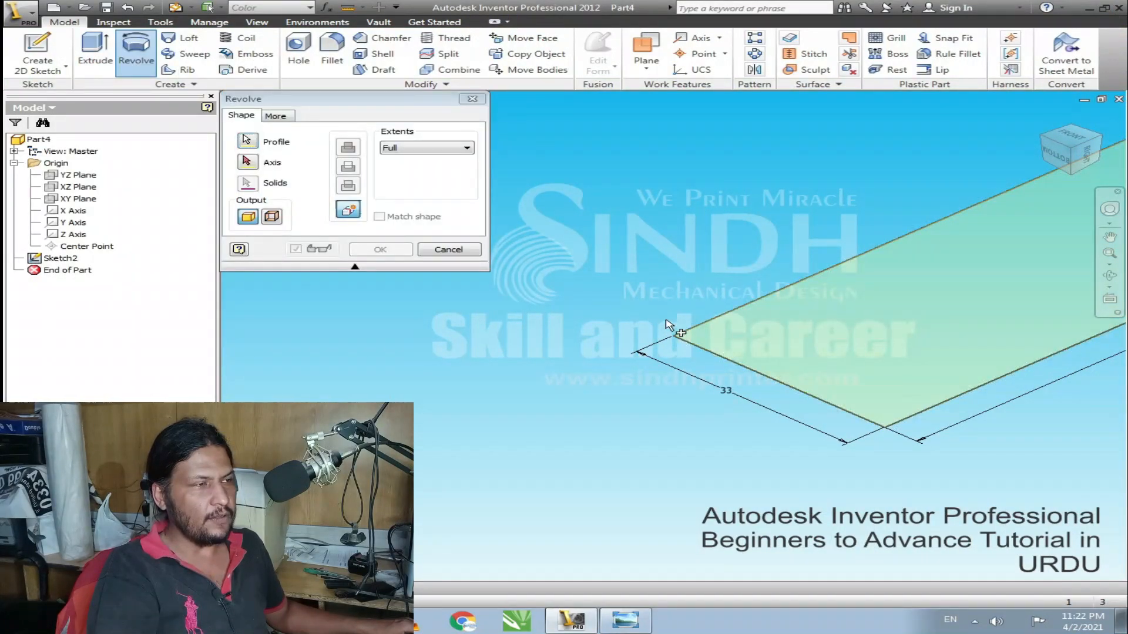
{"action": "scroll", "coordinate": [643, 357], "scroll_direction": "up", "scroll_amount": 3}
{"action": "left_click", "coordinate": [247, 162]}
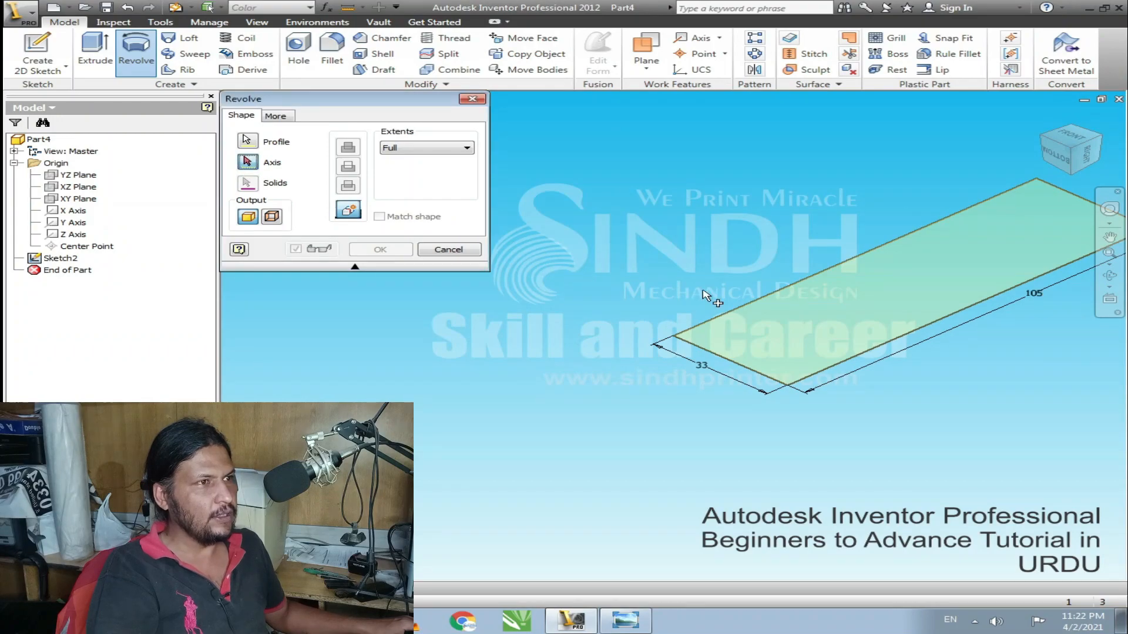
{"action": "left_click", "coordinate": [727, 314]}
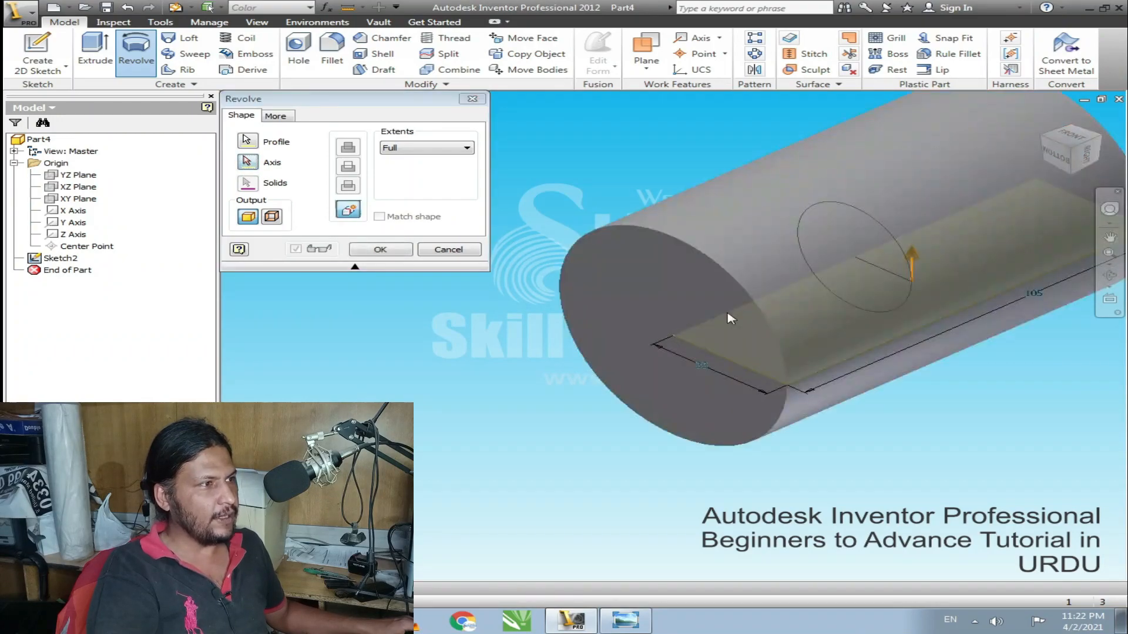
{"action": "left_click", "coordinate": [380, 251]}
- Examine the revolved cylinder from above, from the side and at an angle
{"action": "scroll", "coordinate": [456, 273], "scroll_direction": "up", "scroll_amount": 4}
{"action": "middle_click_drag", "start_coordinate": [720, 272], "coordinate": [675, 259], "text": "shift"}
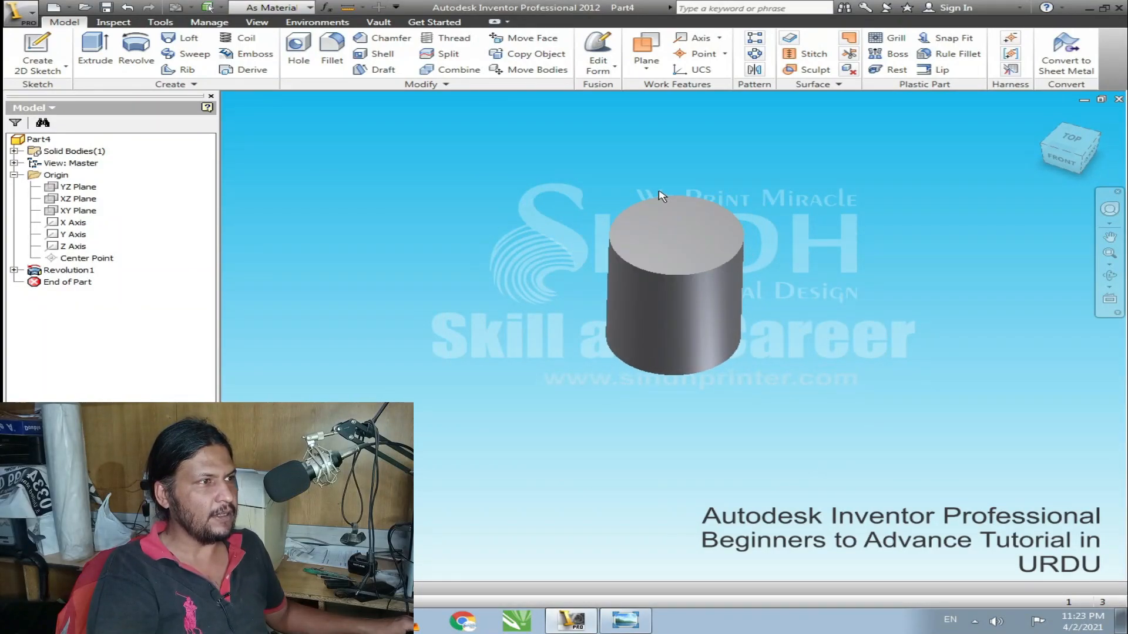
{"action": "middle_click_drag", "start_coordinate": [660, 171], "coordinate": [613, 224], "text": "shift"}
{"action": "scroll", "coordinate": [613, 223], "scroll_direction": "up", "scroll_amount": 2}
{"action": "scroll", "coordinate": [615, 209], "scroll_direction": "up", "scroll_amount": 4}
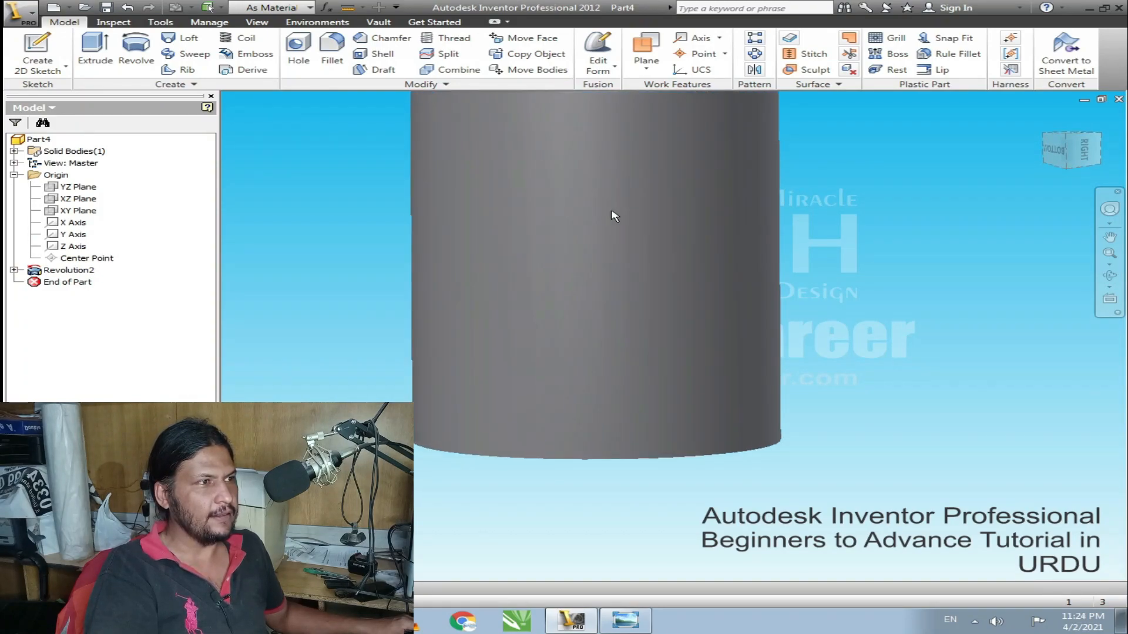
{"action": "scroll", "coordinate": [632, 191], "scroll_direction": "down", "scroll_amount": 4}
{"action": "middle_click_drag", "start_coordinate": [655, 191], "coordinate": [670, 235], "text": "shift"}
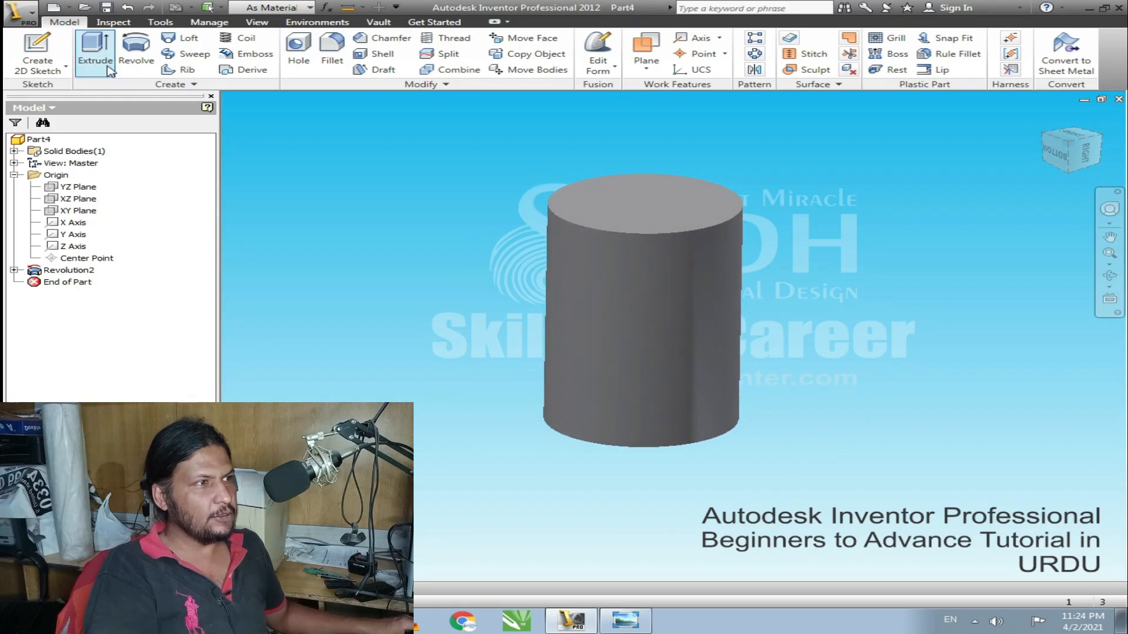
- Create a new 2D sketch on the YZ origin plane through the cylinder
{"action": "left_click", "coordinate": [36, 47]}
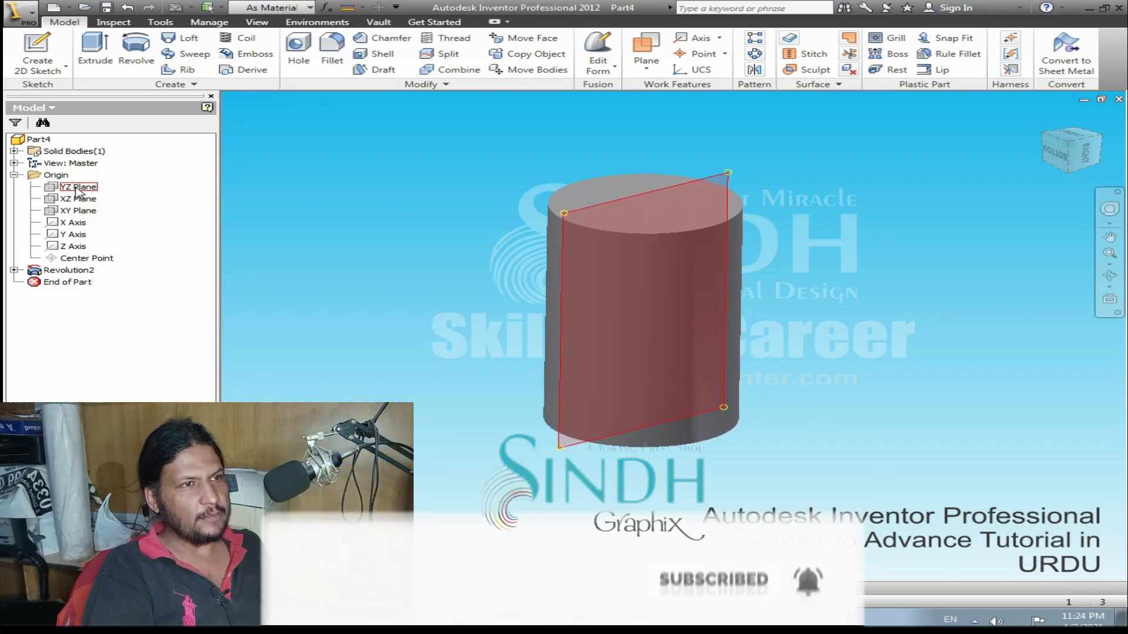
{"action": "left_click", "coordinate": [76, 188]}
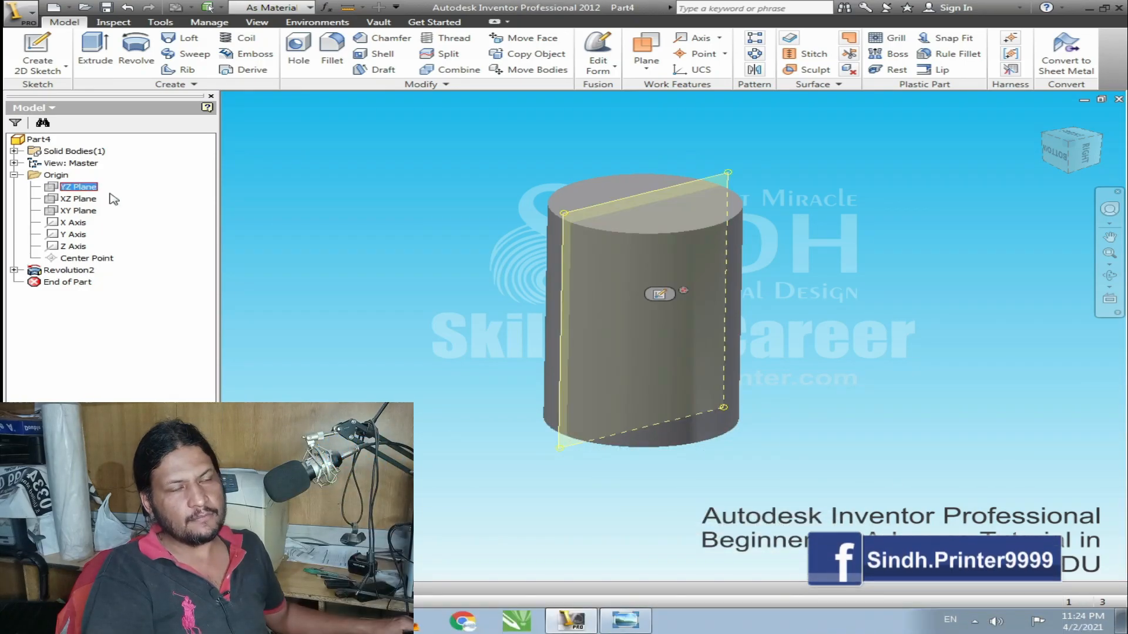
{"action": "left_click", "coordinate": [37, 53]}
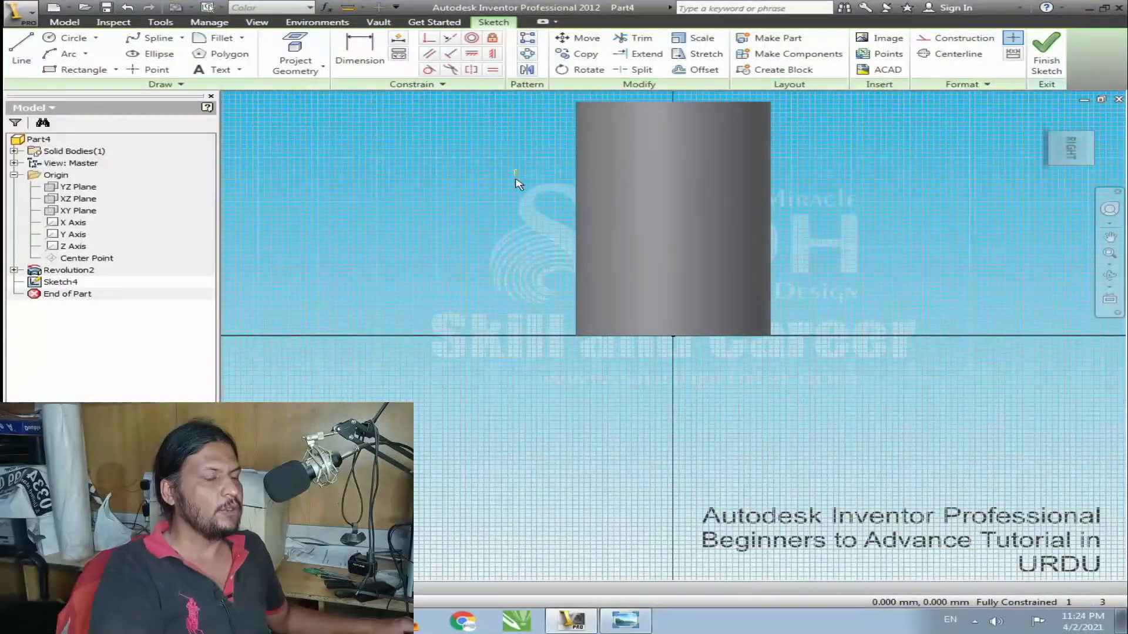
- Slice the cylinder's display at the sketch plane so that its cross-section is exposed for sketching
{"action": "middle_click_drag", "start_coordinate": [457, 313], "coordinate": [450, 341]}
{"action": "left_click_drag", "start_coordinate": [517, 169], "coordinate": [471, 236]}
{"action": "middle_click_drag", "start_coordinate": [429, 277], "coordinate": [505, 244]}
{"action": "mouse_move", "coordinate": [517, 169]}
{"action": "left_mouse_down"}
{"action": "mouse_move", "coordinate": [606, 226]}
{"action": "mouse_move", "coordinate": [575, 293]}
{"action": "mouse_move", "coordinate": [568, 368]}
{"action": "mouse_move", "coordinate": [579, 355]}
{"action": "left_mouse_up"}
{"action": "key", "text": "F3"}
{"action": "key", "text": "F3"}
{"action": "key", "text": "F4"}
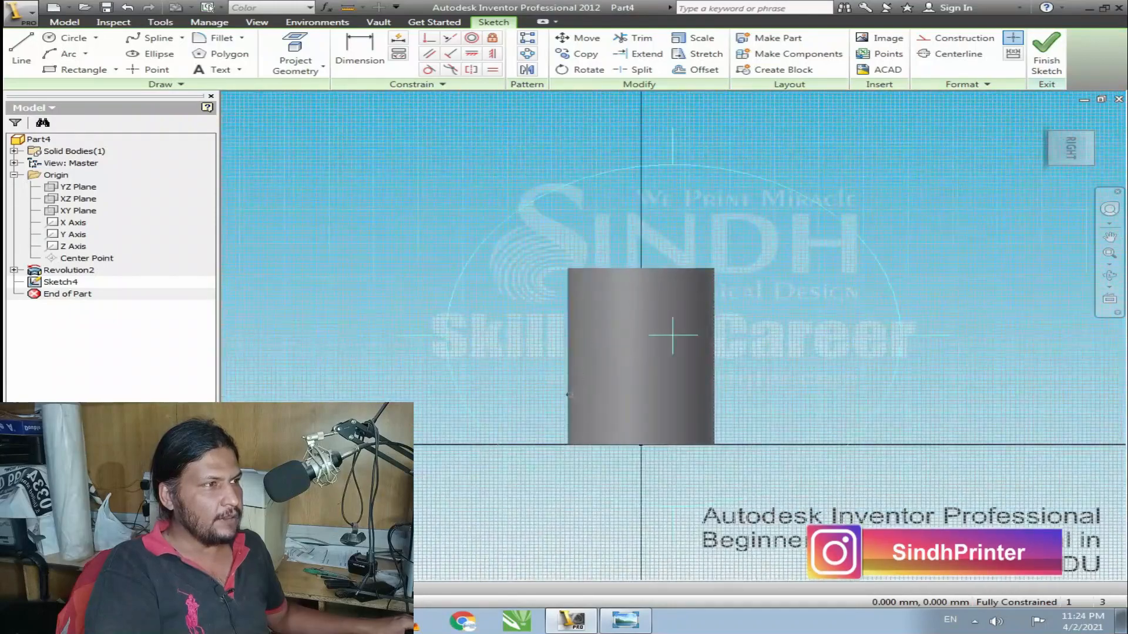
{"action": "mouse_move", "coordinate": [665, 521]}
{"action": "left_mouse_down"}
{"action": "mouse_move", "coordinate": [682, 474]}
{"action": "mouse_move", "coordinate": [687, 519]}
{"action": "left_mouse_up"}
{"action": "key", "text": "F3"}
{"action": "left_click_drag", "start_coordinate": [644, 240], "coordinate": [646, 294]}
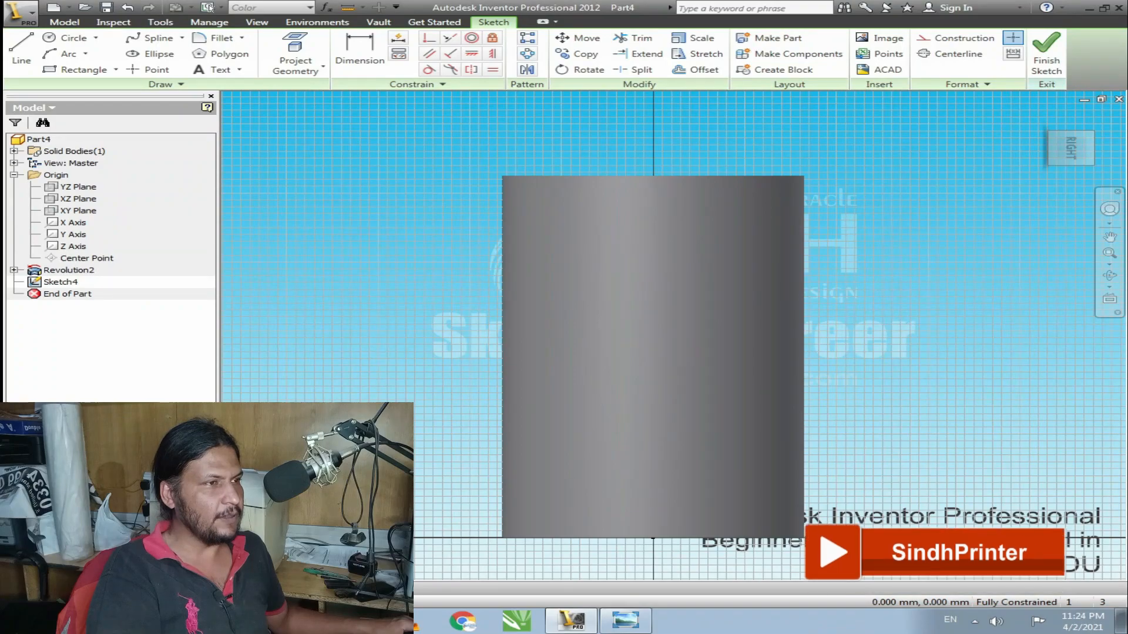
{"action": "key", "text": "F7"}
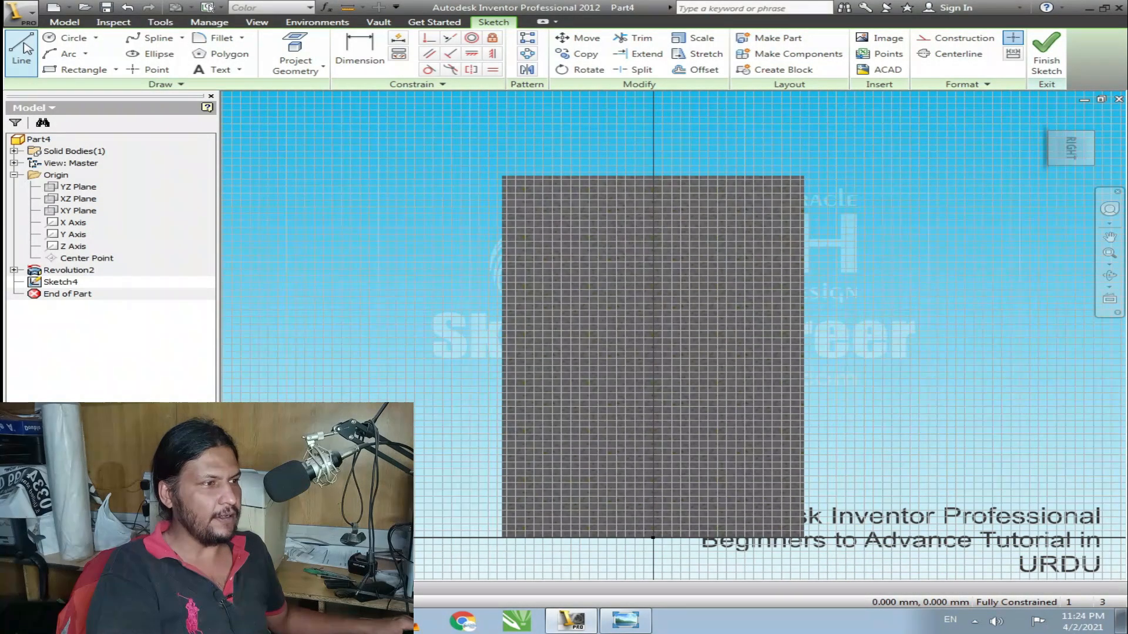
- Draw a vertical line from the origin upward along the centre of the cylinder's cross-section
{"action": "left_click", "coordinate": [325, 61]}
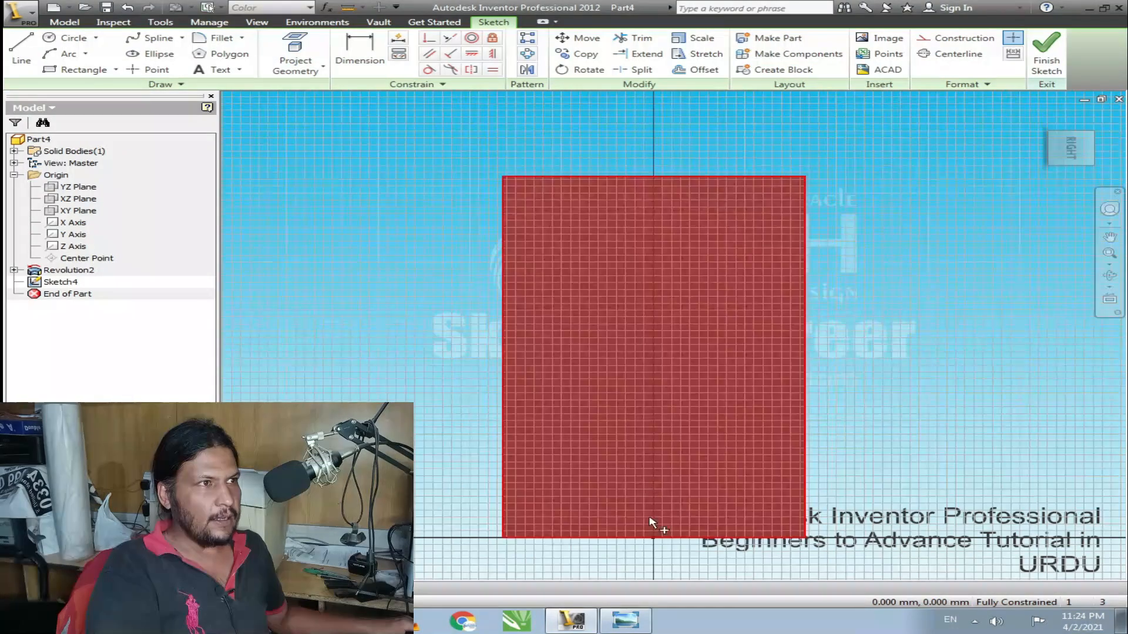
{"action": "scroll", "coordinate": [637, 503], "scroll_direction": "up", "scroll_amount": 6}
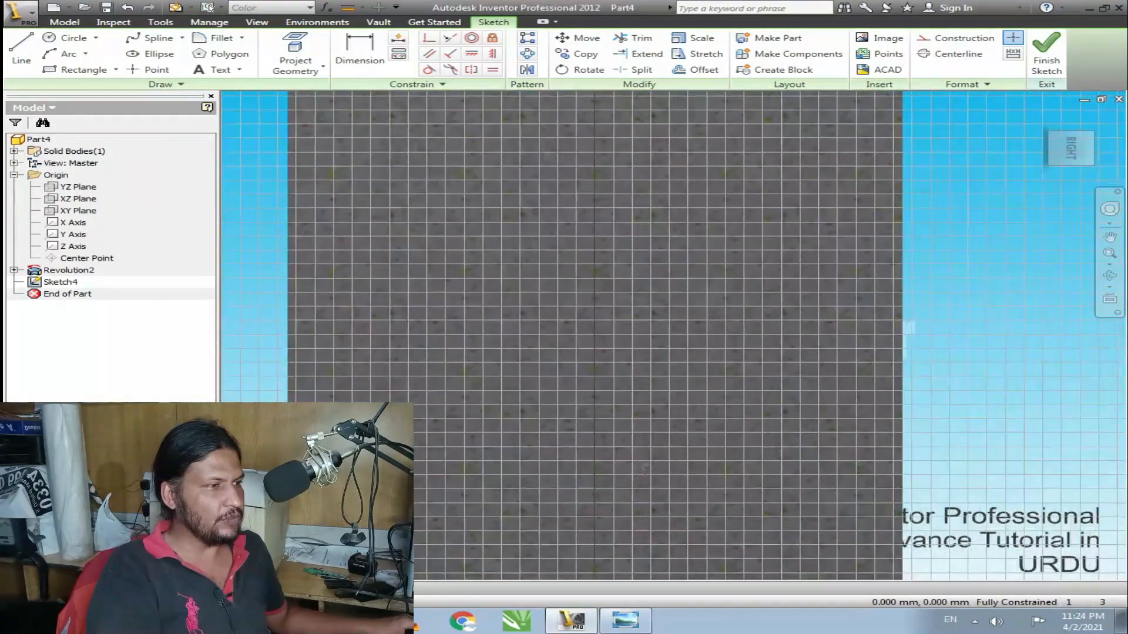
{"action": "middle_click_drag", "start_coordinate": [645, 468], "coordinate": [658, 307]}
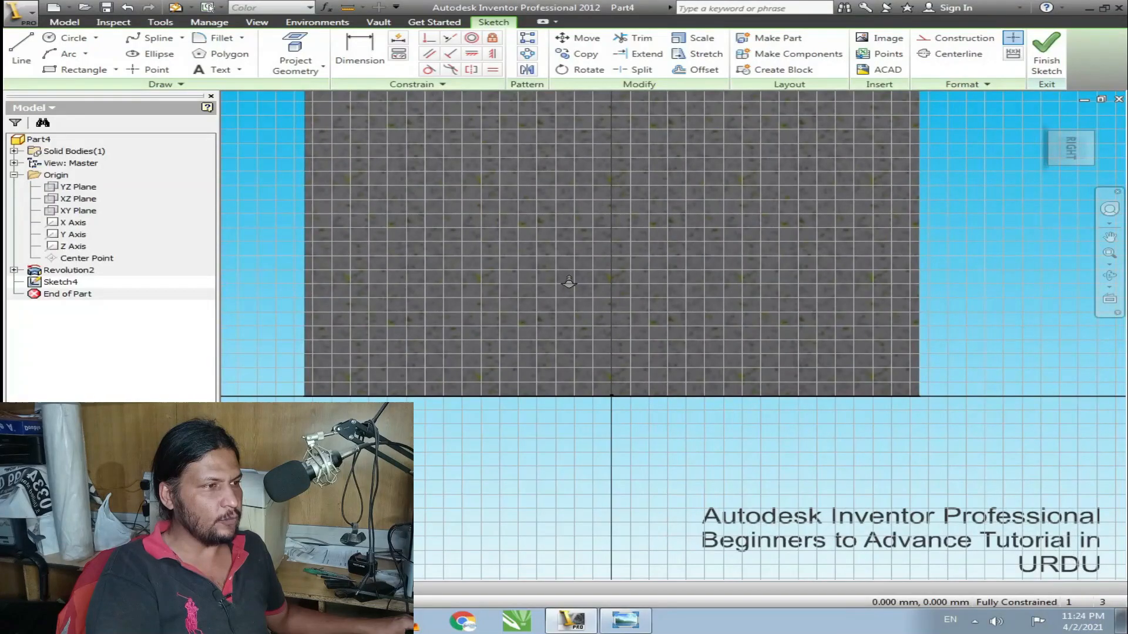
{"action": "left_click", "coordinate": [28, 51]}
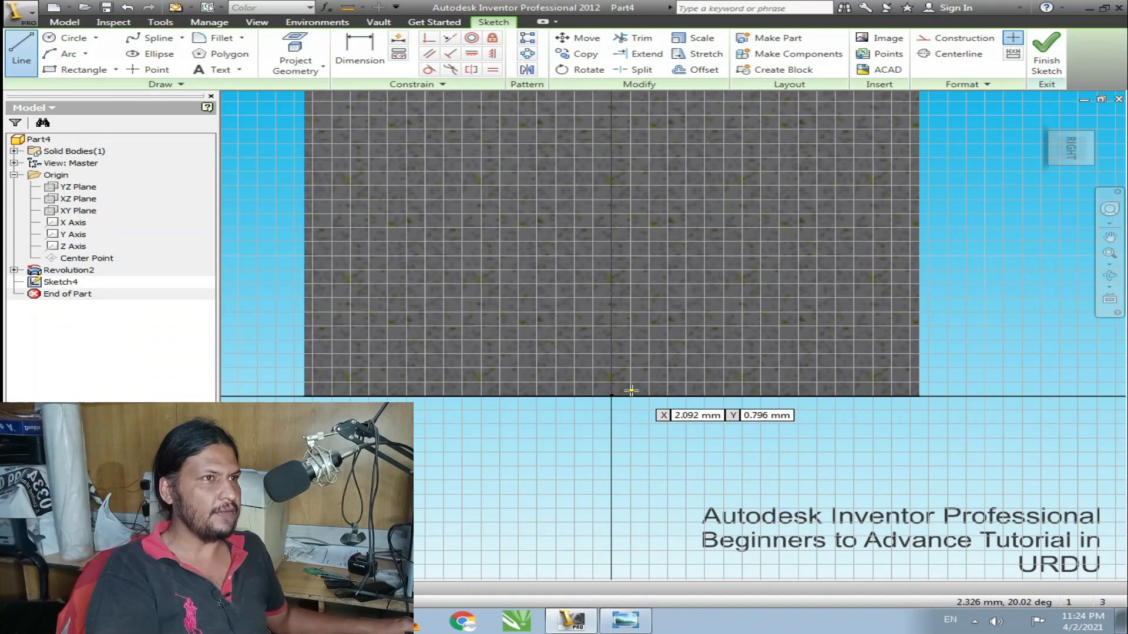
{"action": "left_click", "coordinate": [612, 397]}
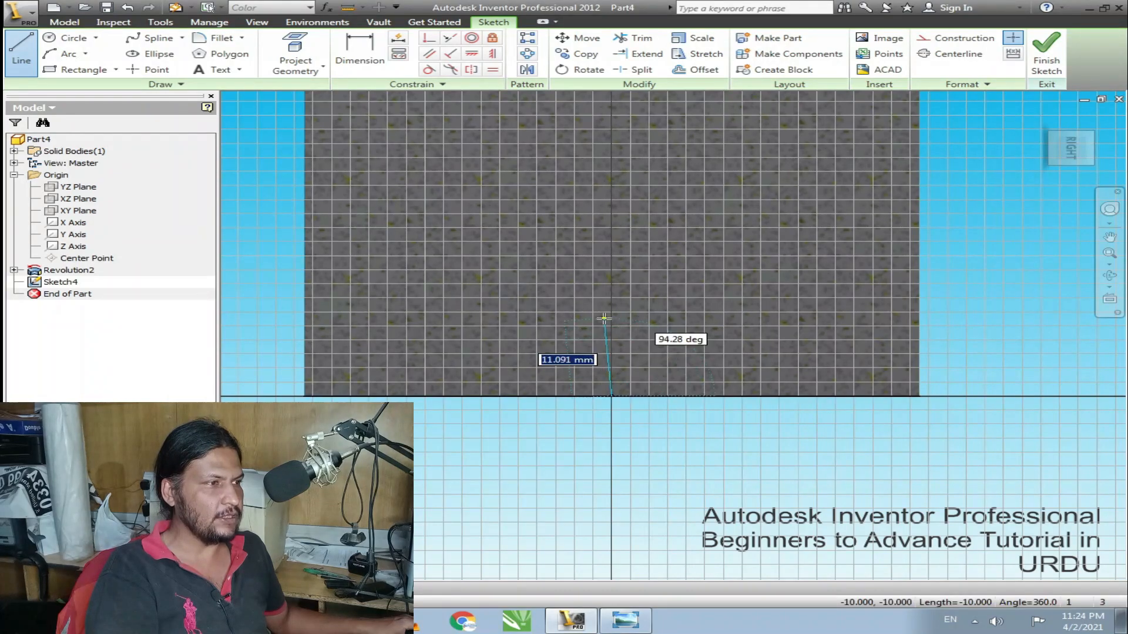
{"action": "left_click", "coordinate": [612, 287]}
{"action": "key", "text": "Escape"}
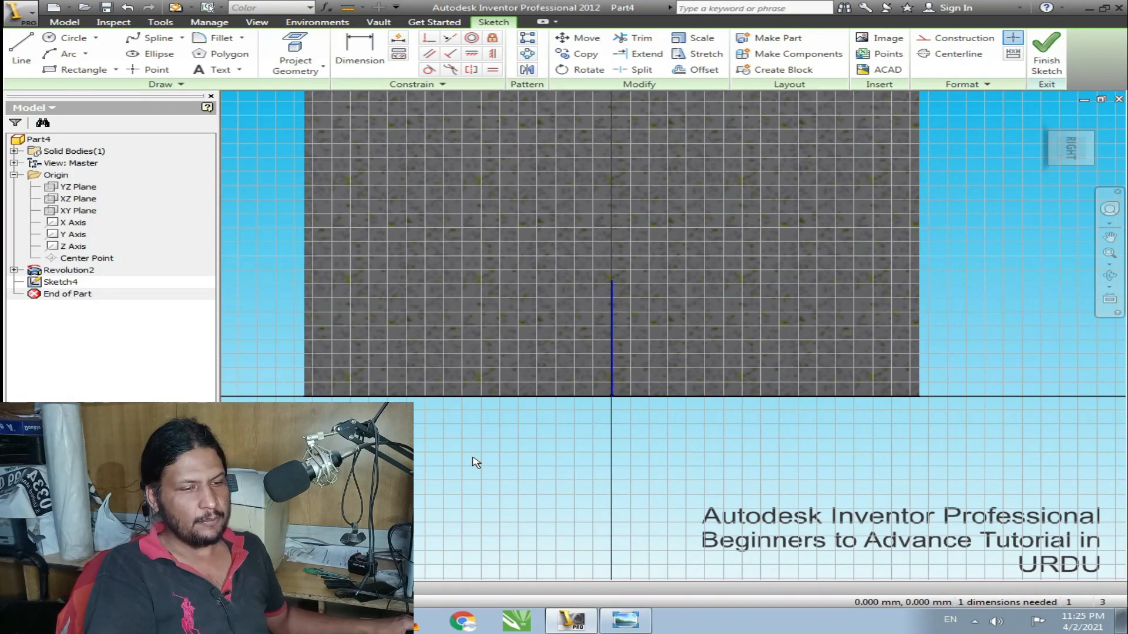
- Dimension the central vertical line's length and set it to 12 mm
{"action": "left_click", "coordinate": [360, 52]}
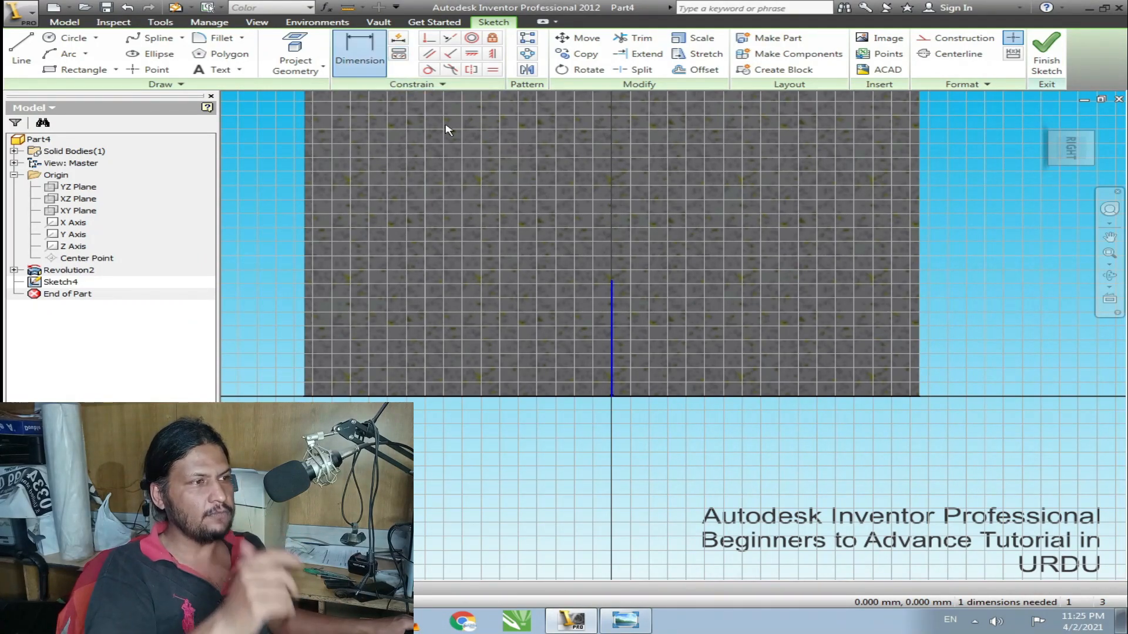
{"action": "left_click", "coordinate": [611, 343]}
{"action": "left_click", "coordinate": [499, 347]}
{"action": "type", "text": "12"}
{"action": "key", "text": "Return"}
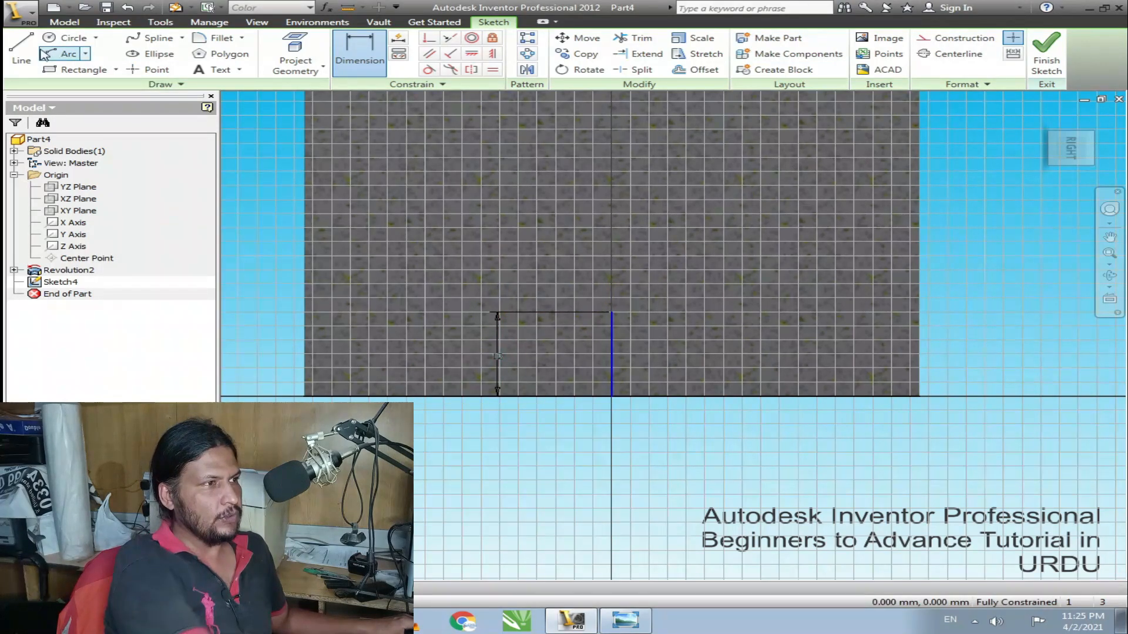
- Draw a vertical line about 17 mm long up the section's outer edge from its lower right corner
{"action": "left_click", "coordinate": [21, 56]}
{"action": "scroll", "coordinate": [993, 389], "scroll_direction": "down", "scroll_amount": 2}
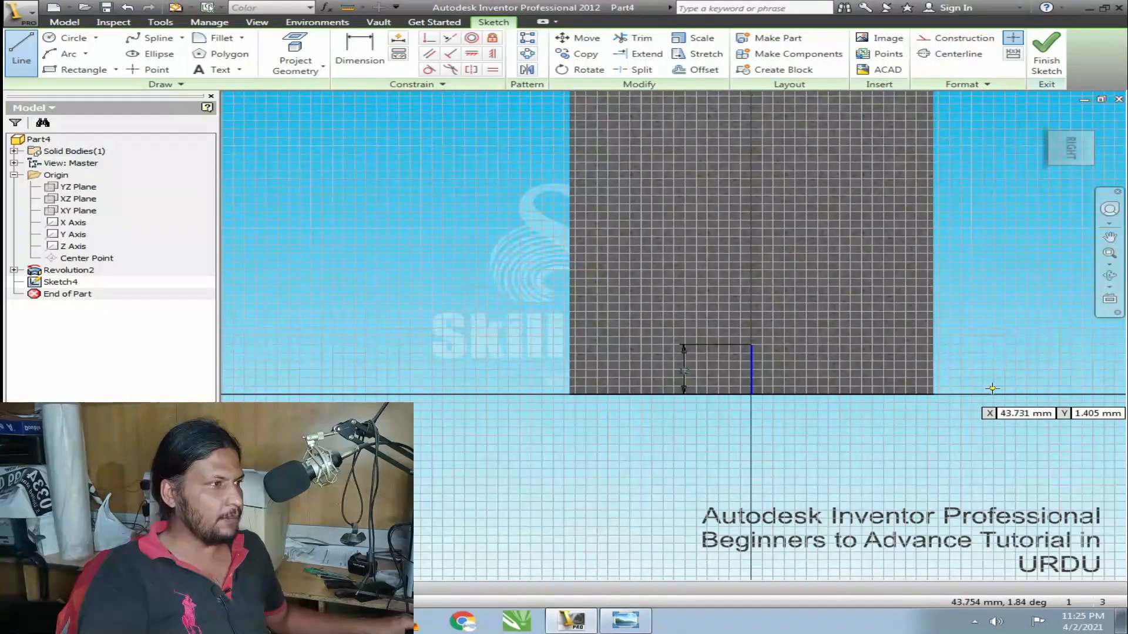
{"action": "scroll", "coordinate": [993, 389], "scroll_direction": "up", "scroll_amount": 5}
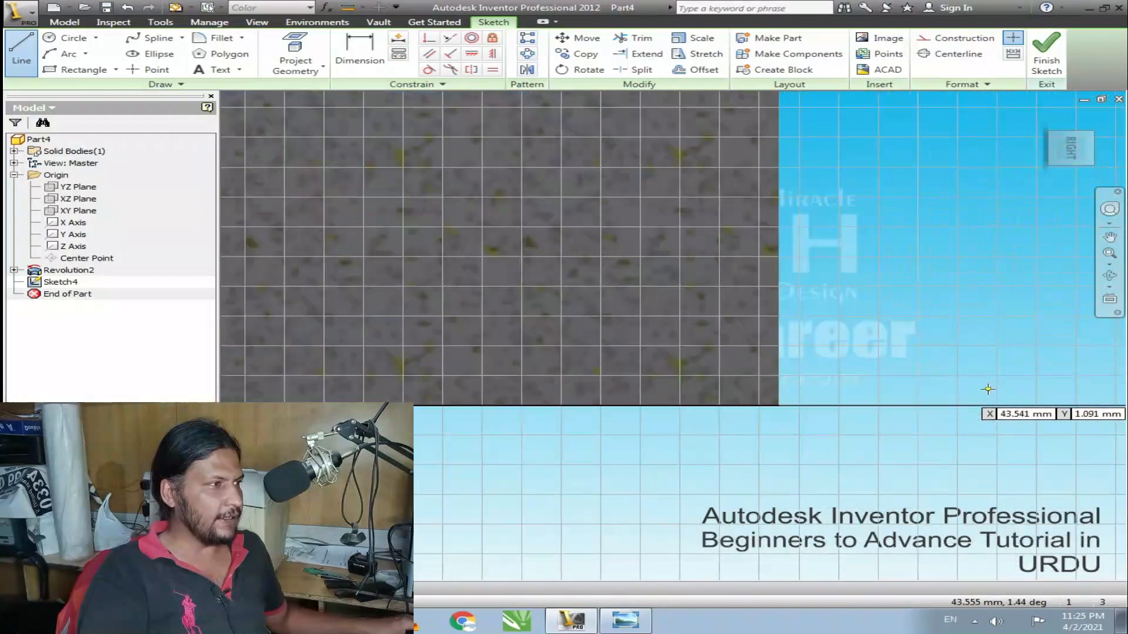
{"action": "left_click", "coordinate": [779, 405]}
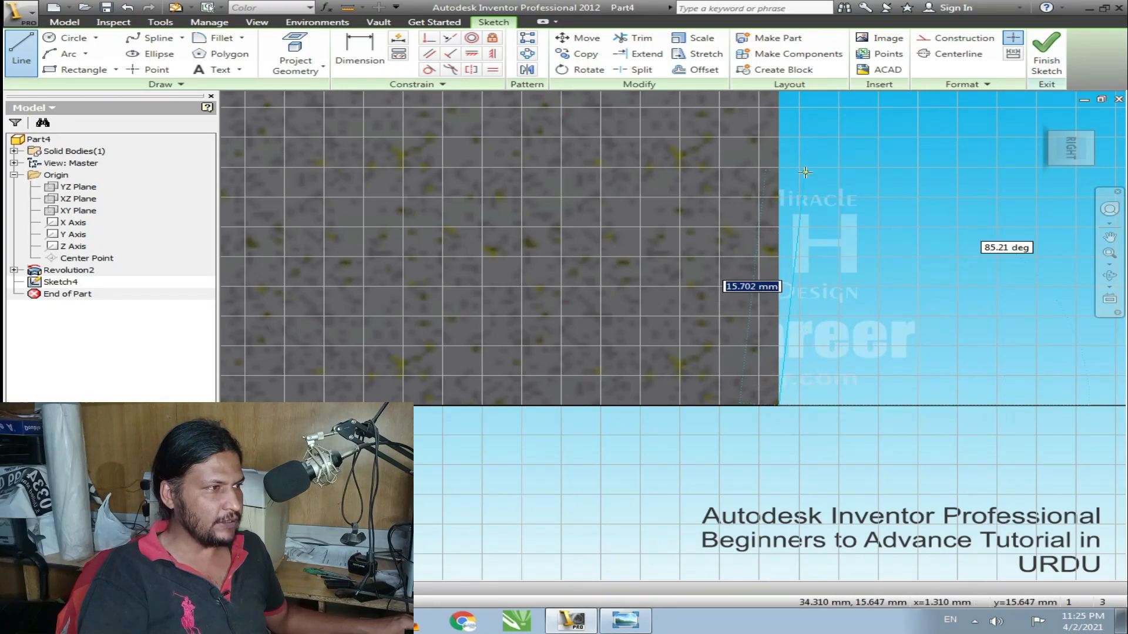
{"action": "left_click", "coordinate": [782, 147]}
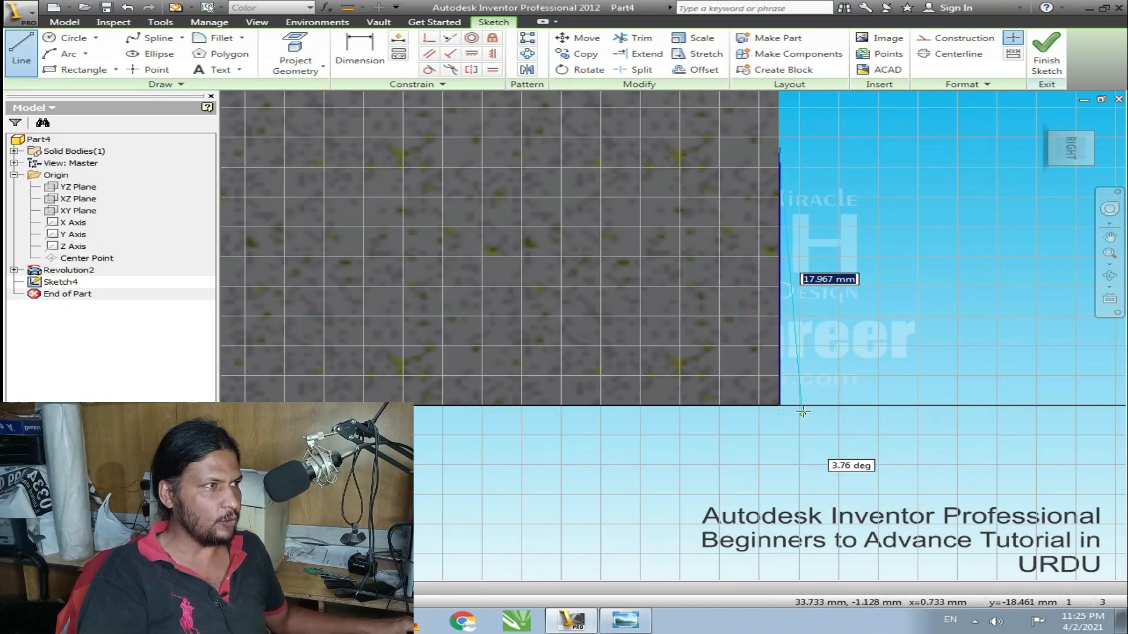
{"action": "key", "text": "Escape"}
- Draw a slanted line about 4.9 mm high, rising inward from the base edge about 1.2 mm from the lower right corner
{"action": "key", "text": "l"}
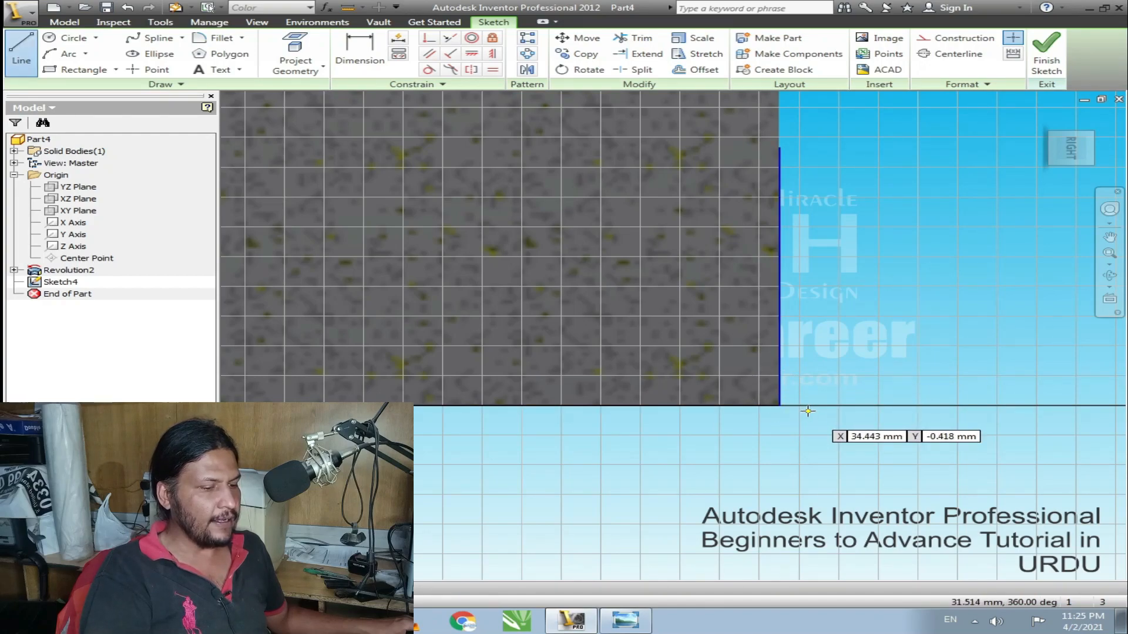
{"action": "left_click", "coordinate": [683, 334]}
{"action": "key", "text": "Escape"}
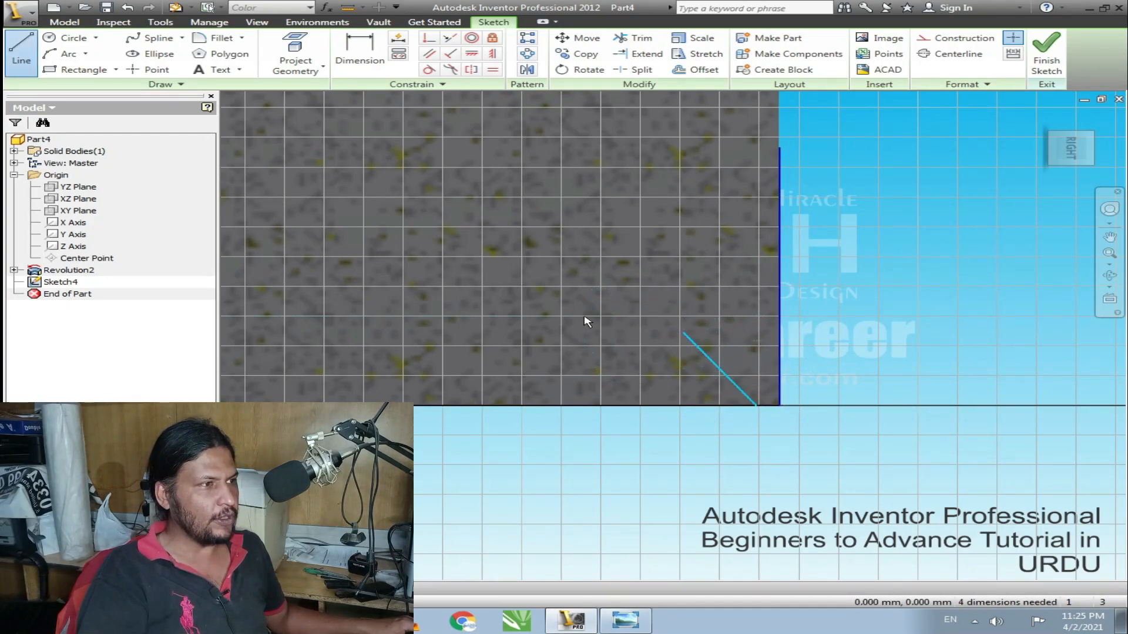
{"action": "key", "text": "Escape"}
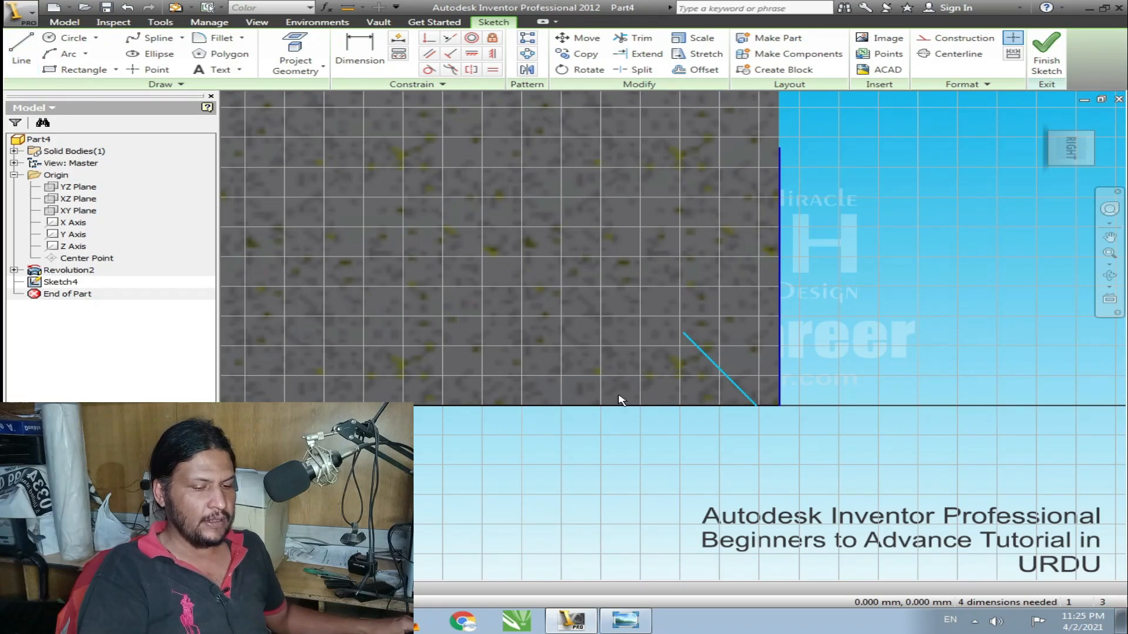
{"action": "key", "text": "d"}
{"action": "scroll", "coordinate": [774, 407], "scroll_direction": "up", "scroll_amount": 2}
{"action": "scroll", "coordinate": [774, 407], "scroll_direction": "down", "scroll_amount": 5}
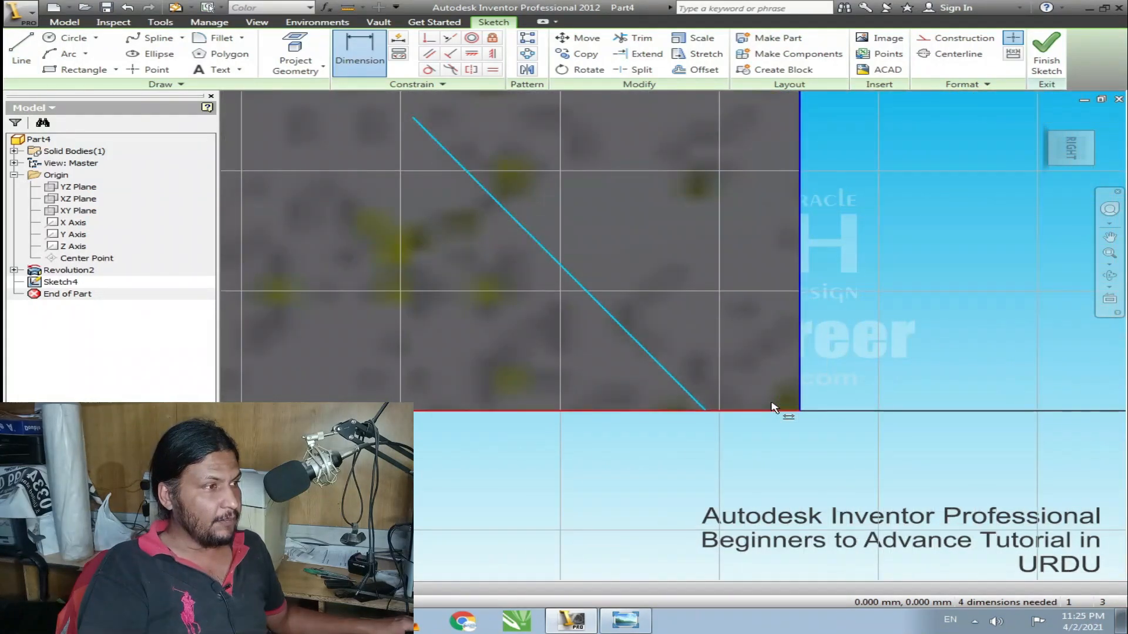
{"action": "left_click", "coordinate": [506, 216]}
{"action": "left_click", "coordinate": [451, 412]}
{"action": "left_click", "coordinate": [453, 405]}
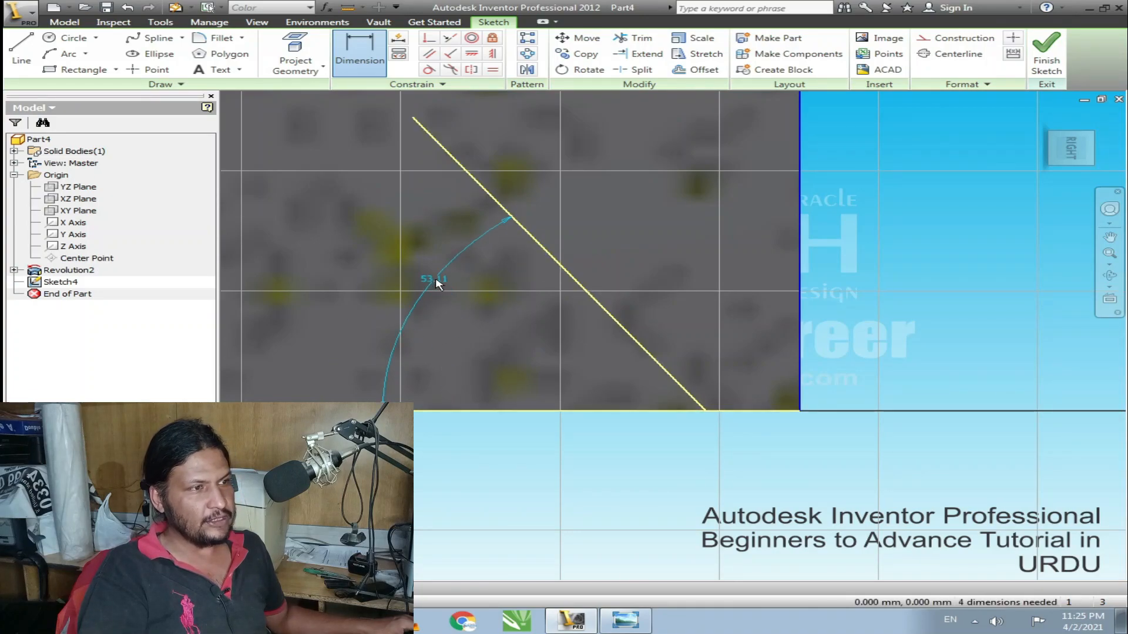
{"action": "key", "text": "Escape"}
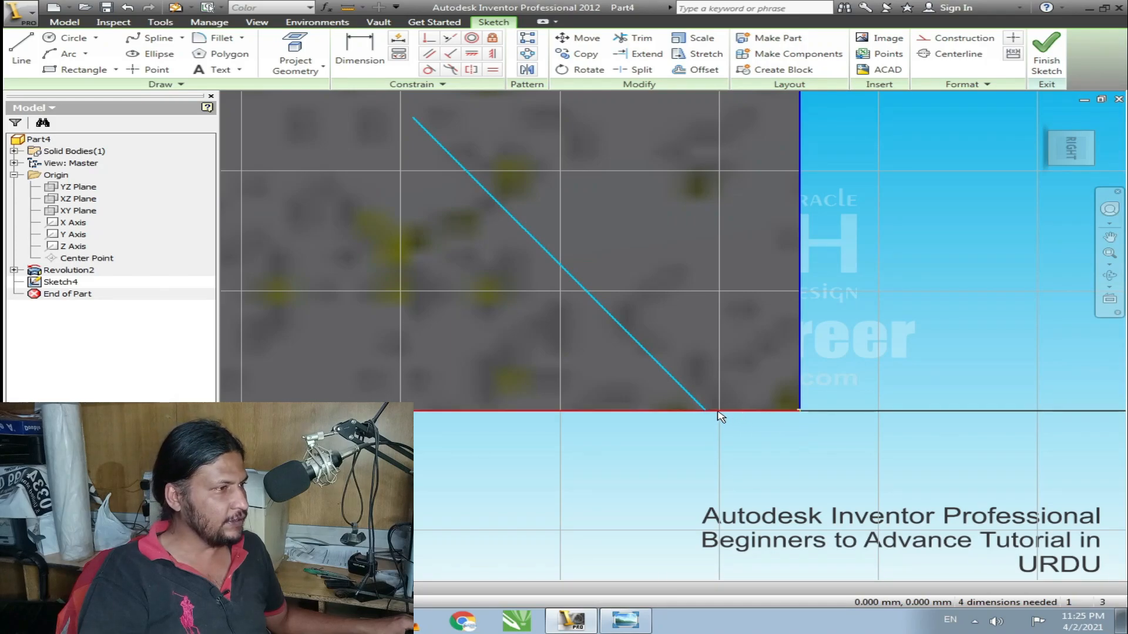
- Dimension the gap between the slanted line's lower end and the section's lower right corner as 1 mm
{"action": "left_click", "coordinate": [358, 56]}
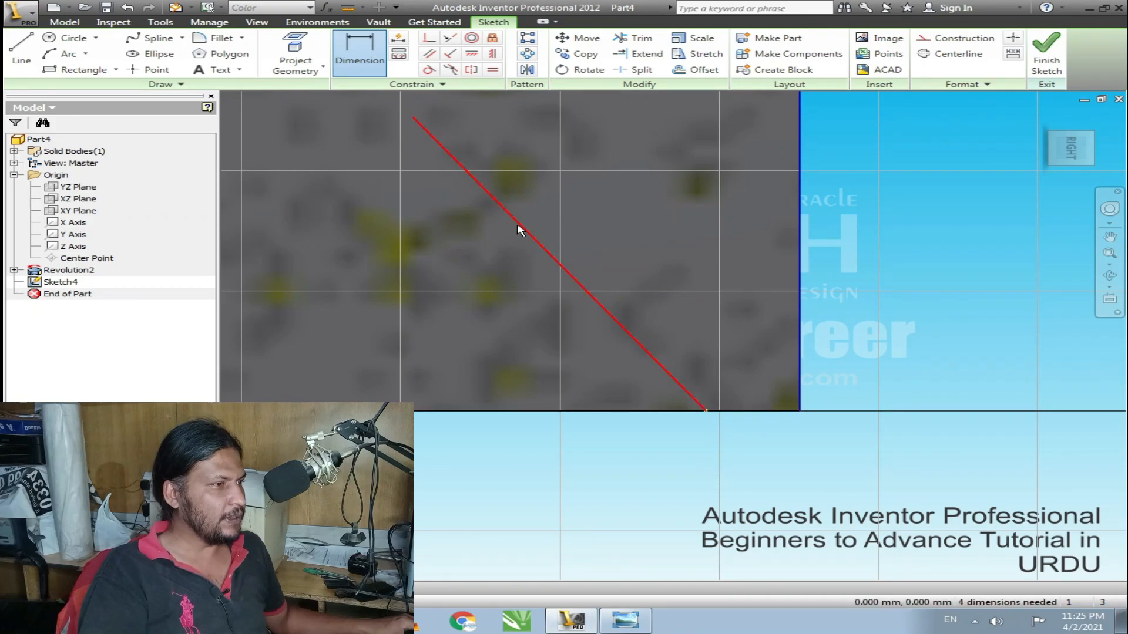
{"action": "left_click", "coordinate": [799, 412]}
{"action": "left_click", "coordinate": [762, 458]}
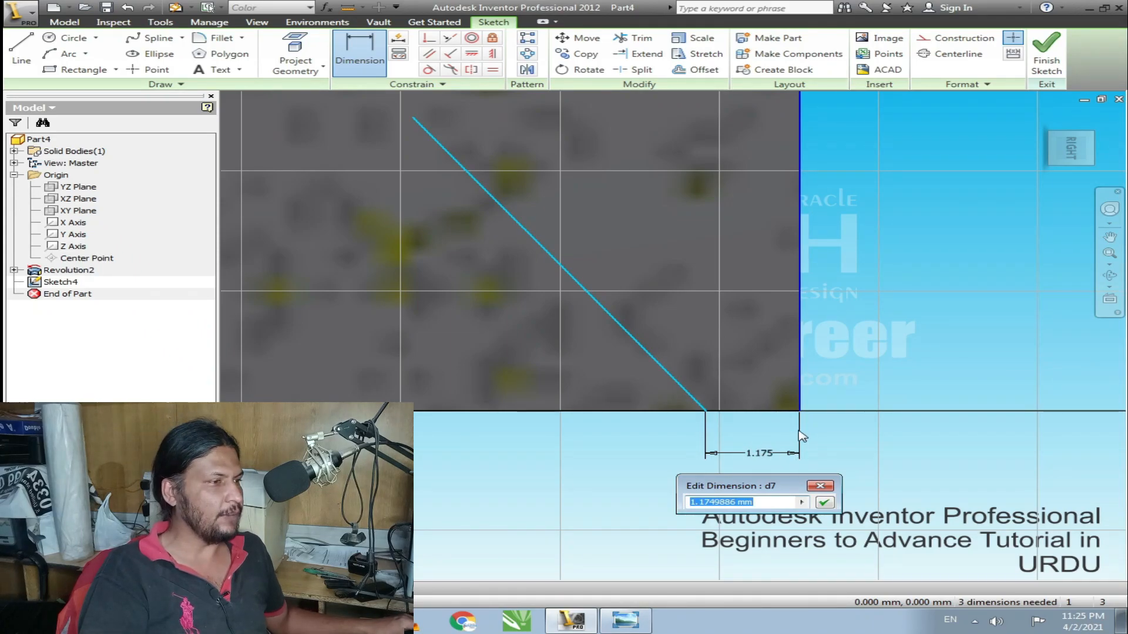
{"action": "type", "text": "1"}
{"action": "key", "text": "Return"}
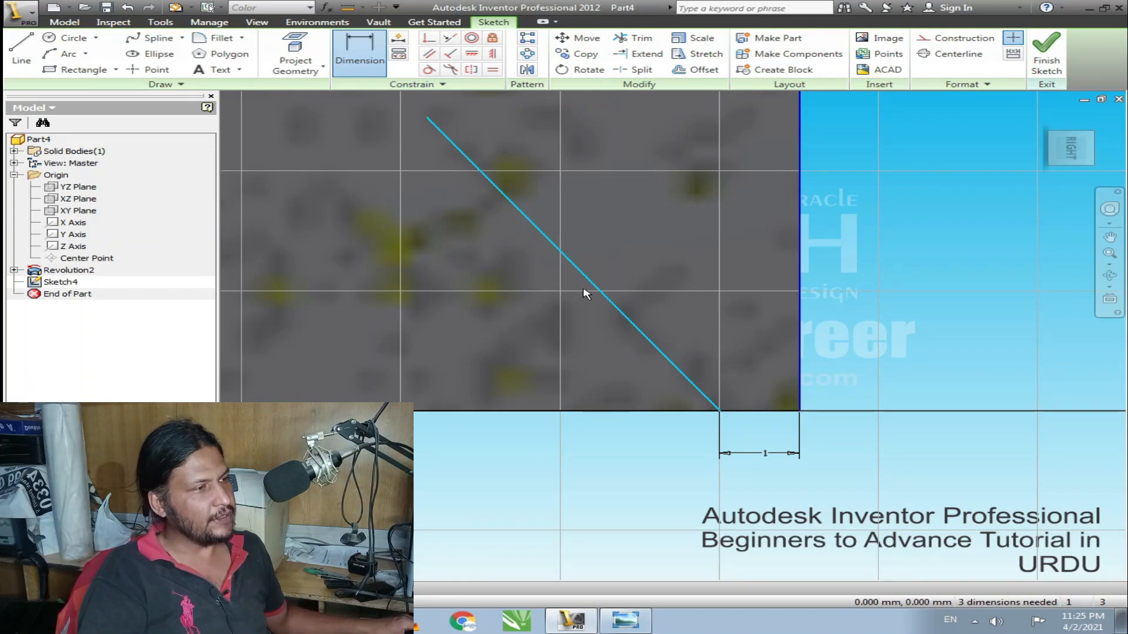
- Dimension the height of the slanted line's upper end above the base edge as 4 mm
{"action": "scroll", "coordinate": [664, 347], "scroll_direction": "down", "scroll_amount": 3}
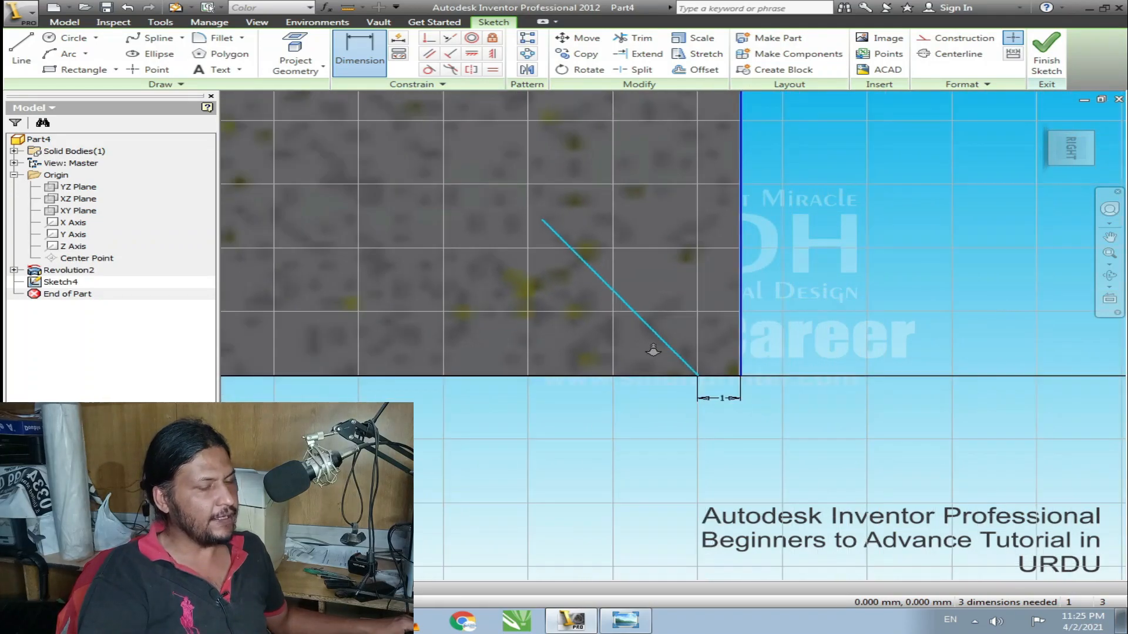
{"action": "left_click", "coordinate": [542, 220]}
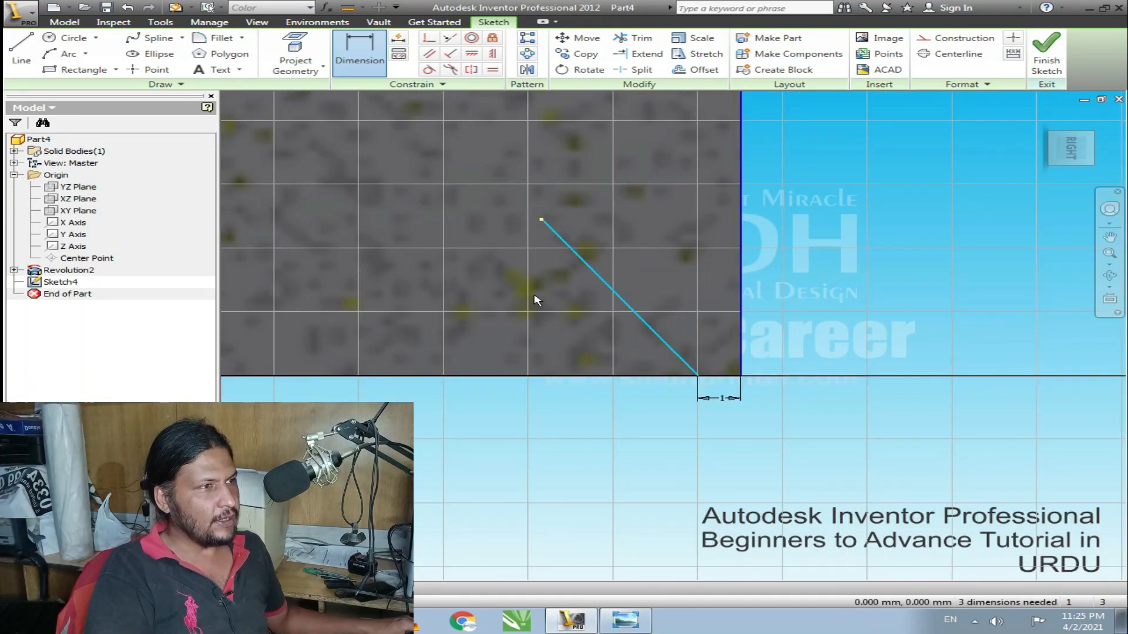
{"action": "left_click", "coordinate": [544, 377]}
{"action": "left_click", "coordinate": [453, 318]}
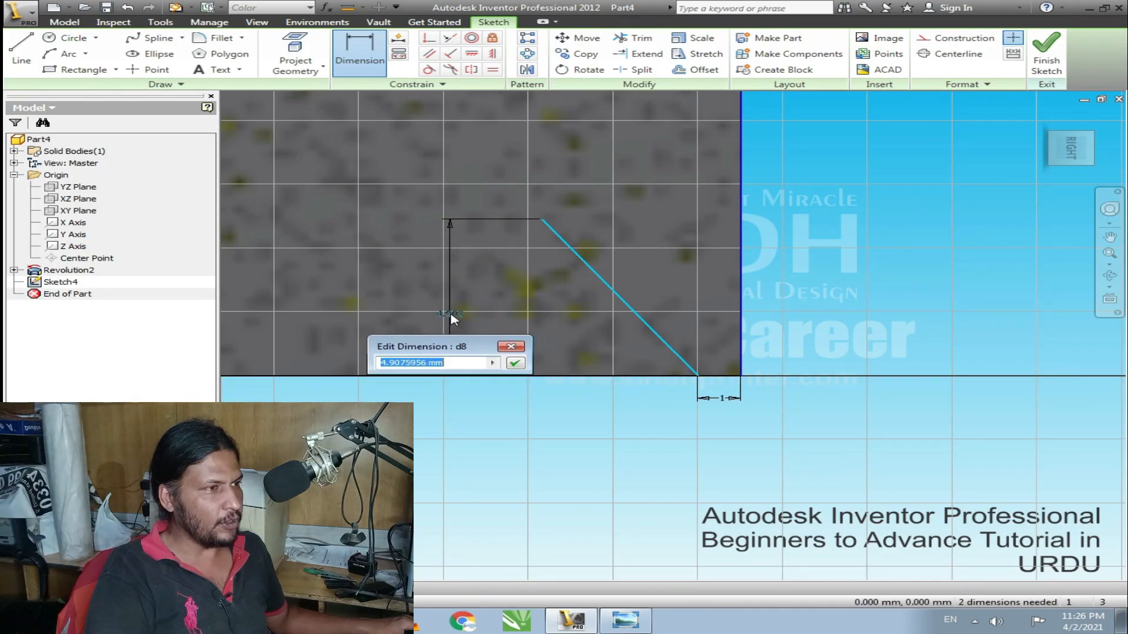
{"action": "type", "text": "4"}
{"action": "key", "text": "Return"}
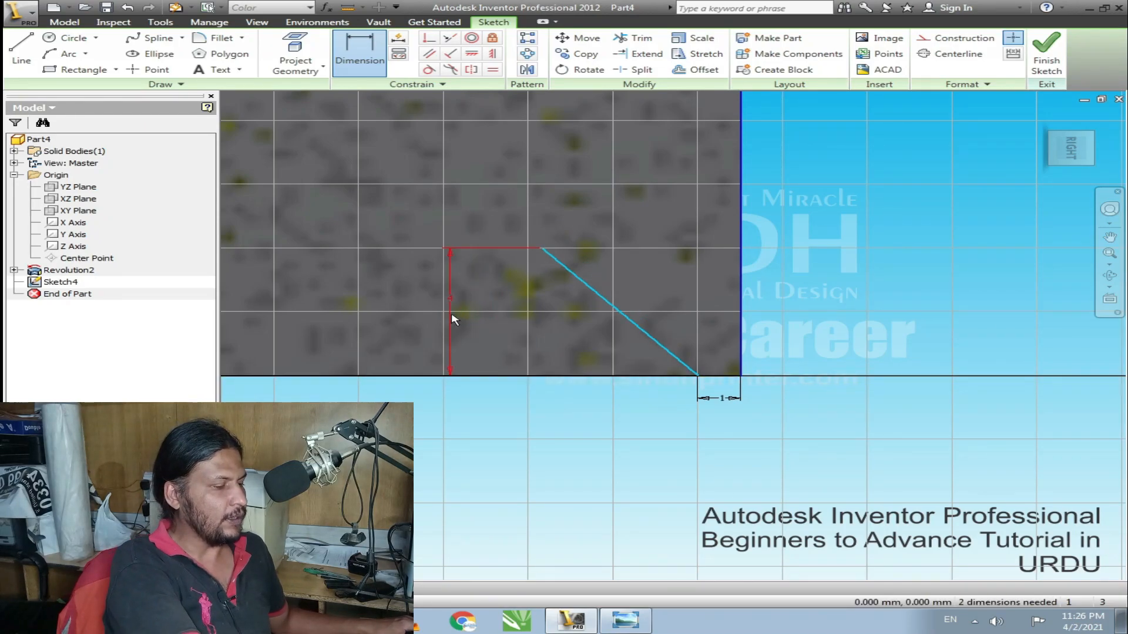
- Dimension the angle between the slanted line and the section's base edge
{"action": "left_click", "coordinate": [579, 279]}
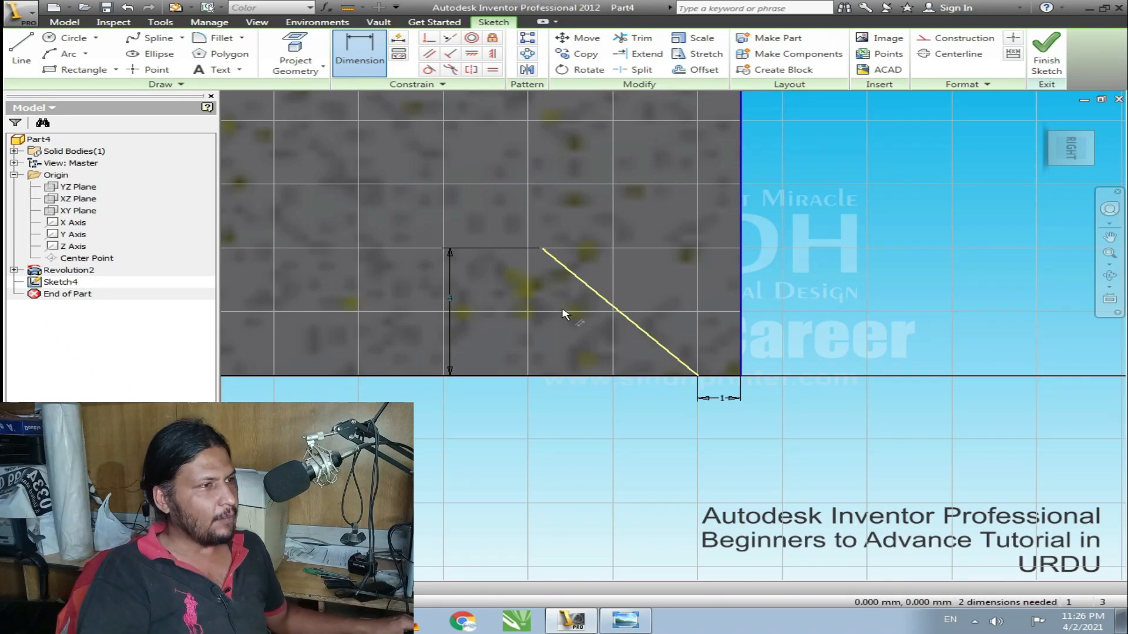
{"action": "left_click", "coordinate": [557, 378]}
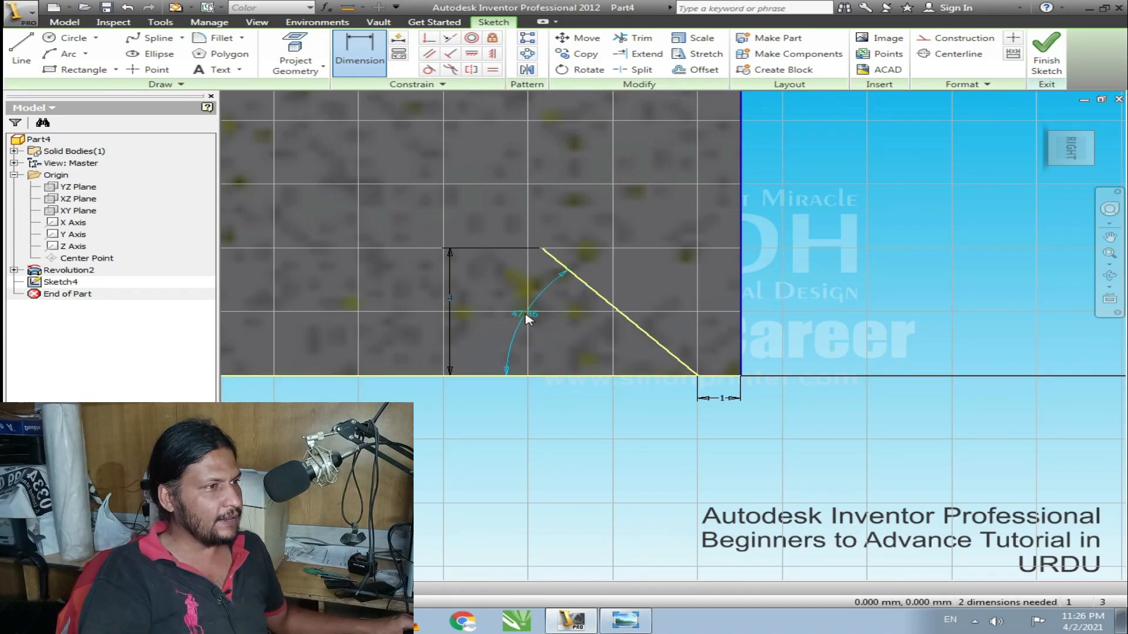
{"action": "left_click", "coordinate": [527, 316]}
{"action": "key", "text": "Return"}
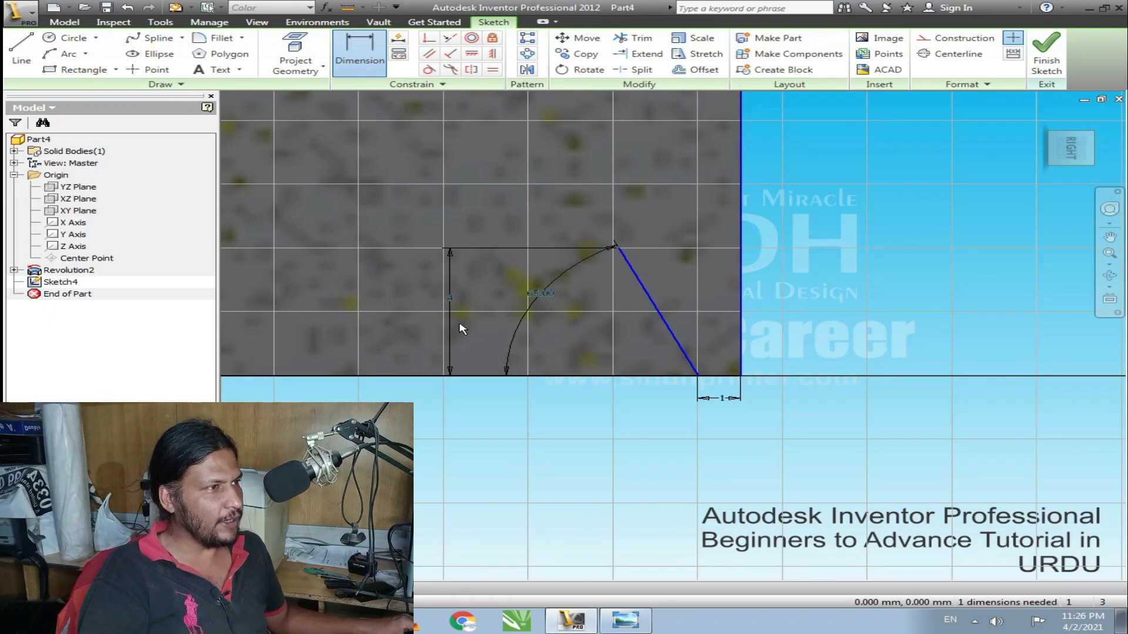
- Draw a three-point arc of about 55 mm radius from the central line's upper end to the slanted line's upper end
{"action": "scroll", "coordinate": [620, 343], "scroll_direction": "up", "scroll_amount": 6}
{"action": "middle_click_drag", "start_coordinate": [562, 274], "coordinate": [796, 321]}
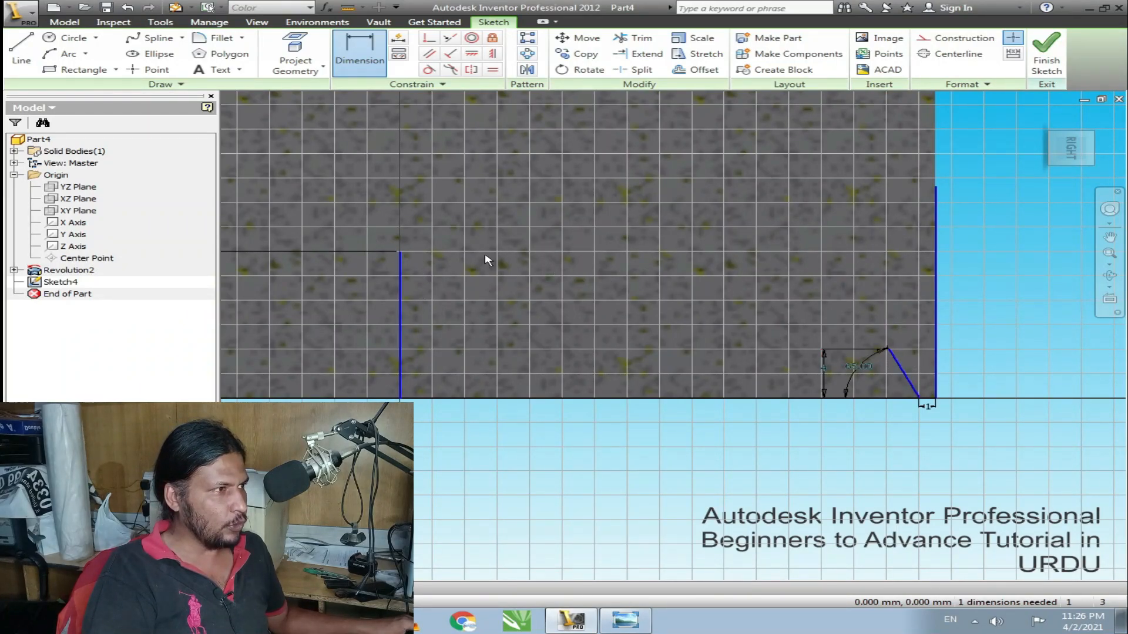
{"action": "left_click", "coordinate": [61, 55]}
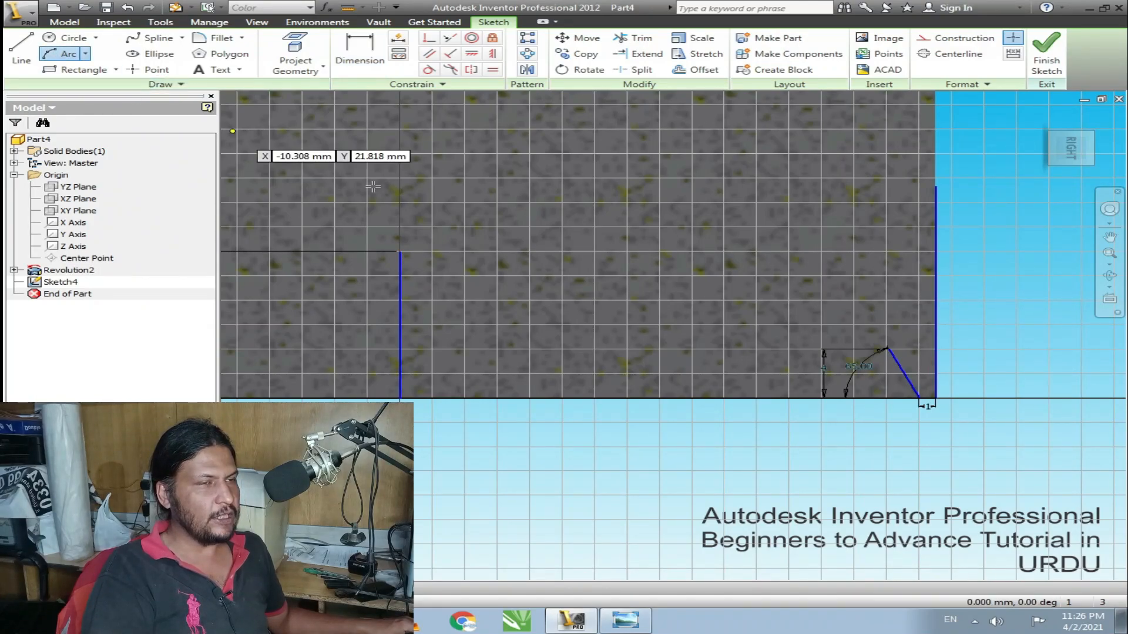
{"action": "left_click", "coordinate": [400, 251]}
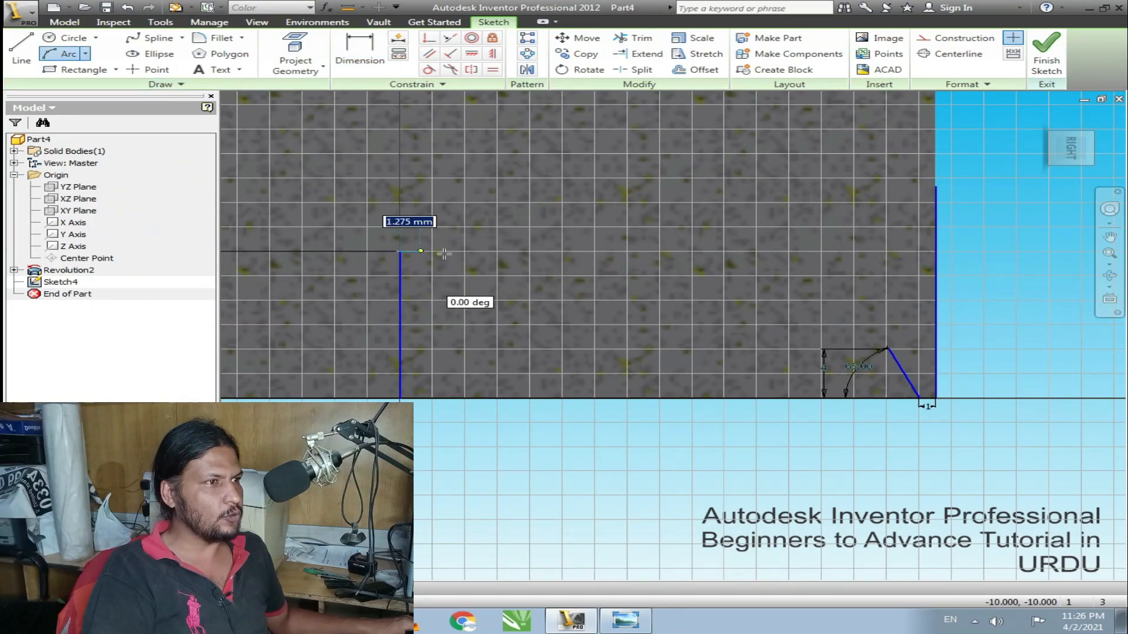
{"action": "left_click", "coordinate": [887, 349]}
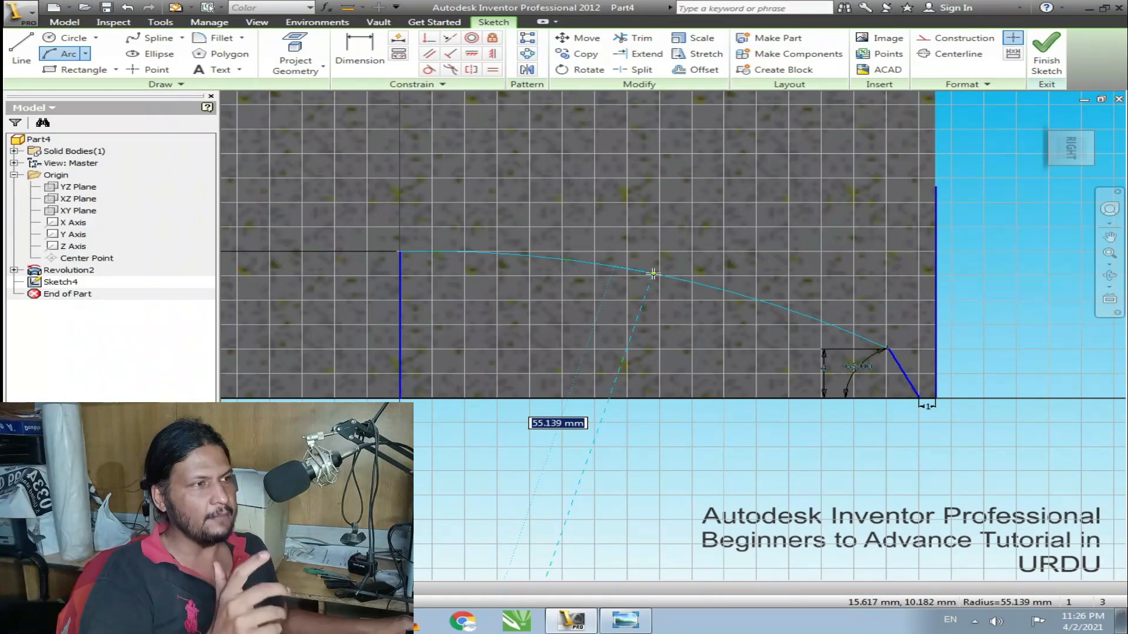
{"action": "left_click", "coordinate": [653, 273]}
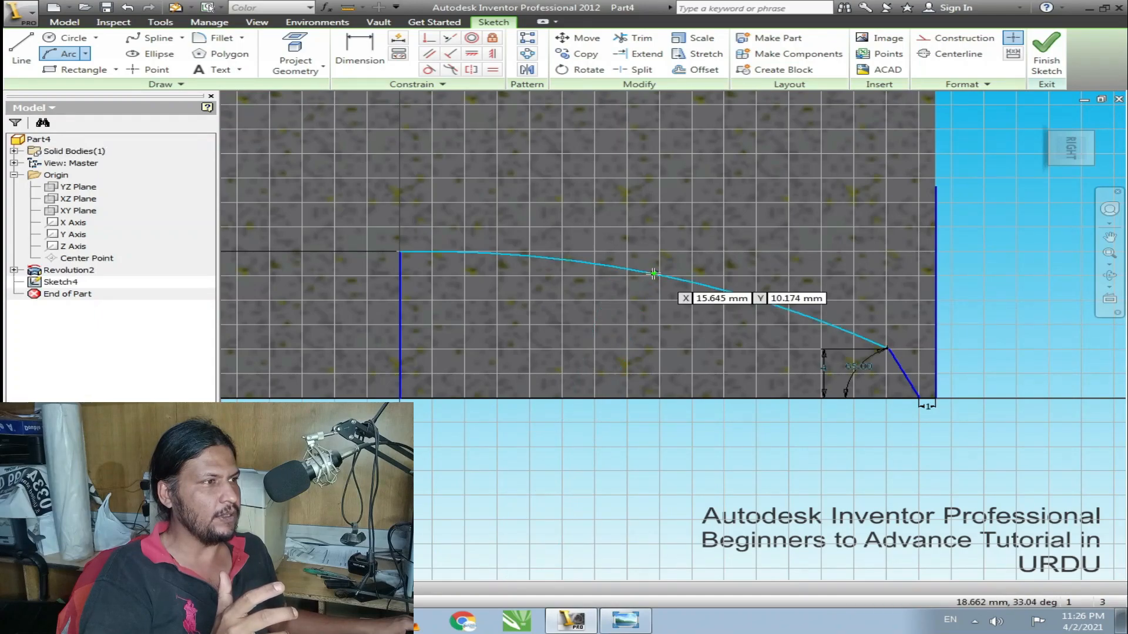
- Dimension the arc's radius as 55 mm
{"action": "left_click", "coordinate": [368, 53]}
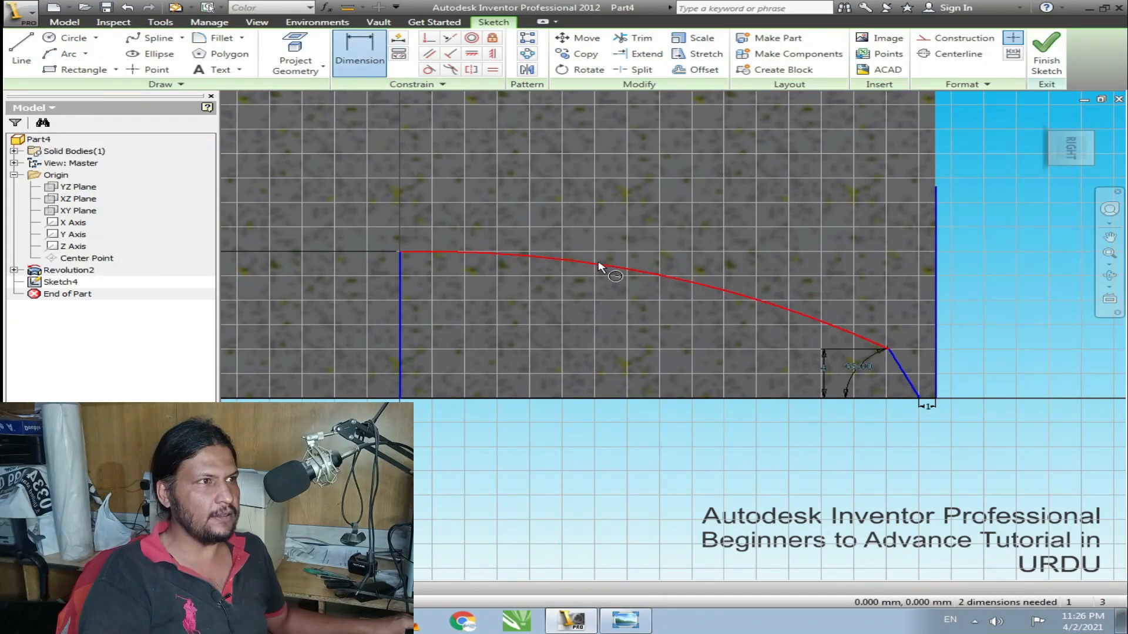
{"action": "left_click", "coordinate": [643, 272]}
{"action": "left_click", "coordinate": [704, 233]}
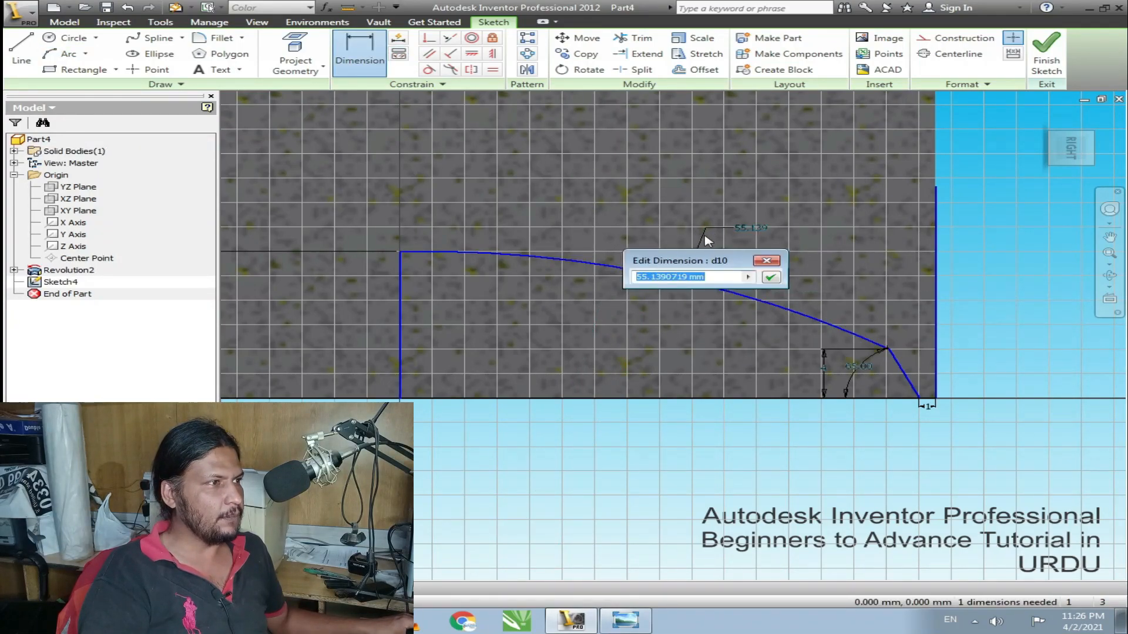
{"action": "key", "text": "Return"}
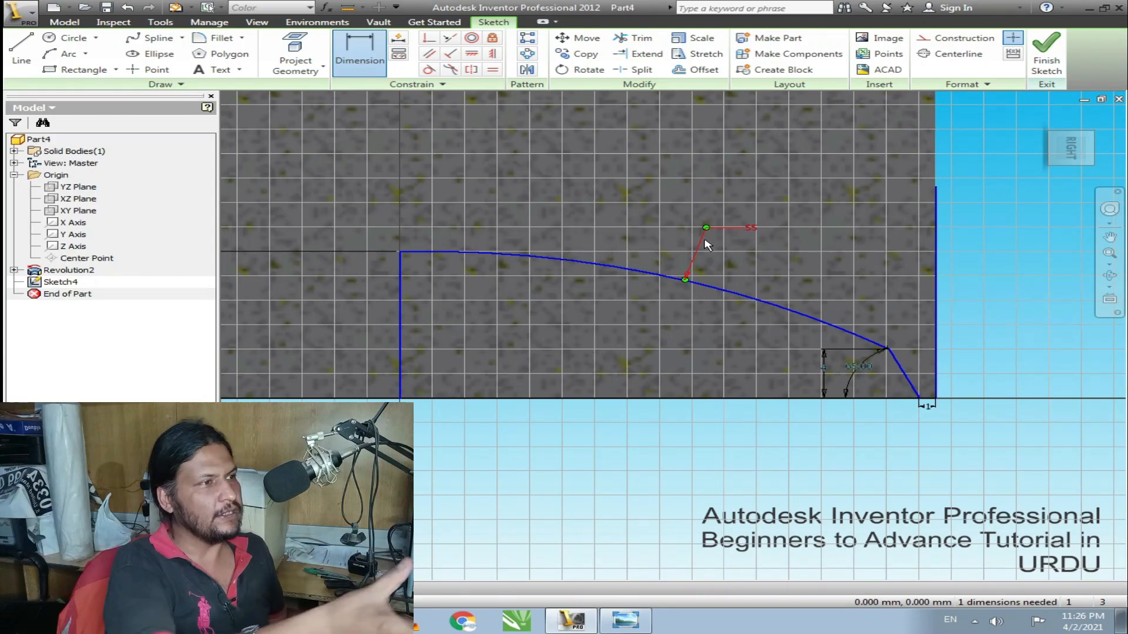
{"action": "mouse_move", "coordinate": [684, 204]}
{"action": "left_mouse_down"}
{"action": "mouse_move", "coordinate": [687, 217]}
{"action": "mouse_move", "coordinate": [696, 202]}
{"action": "left_mouse_up"}
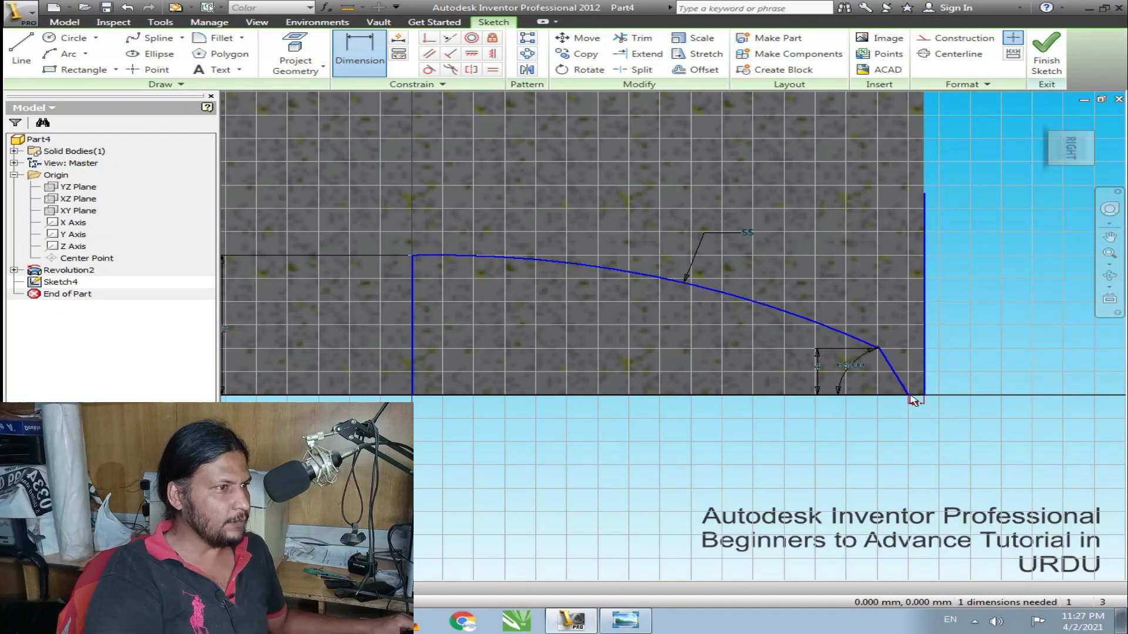
- Close the profile with a line between the lower ends of the central and slanted lines, and finish the sketch
{"action": "key", "text": "l"}
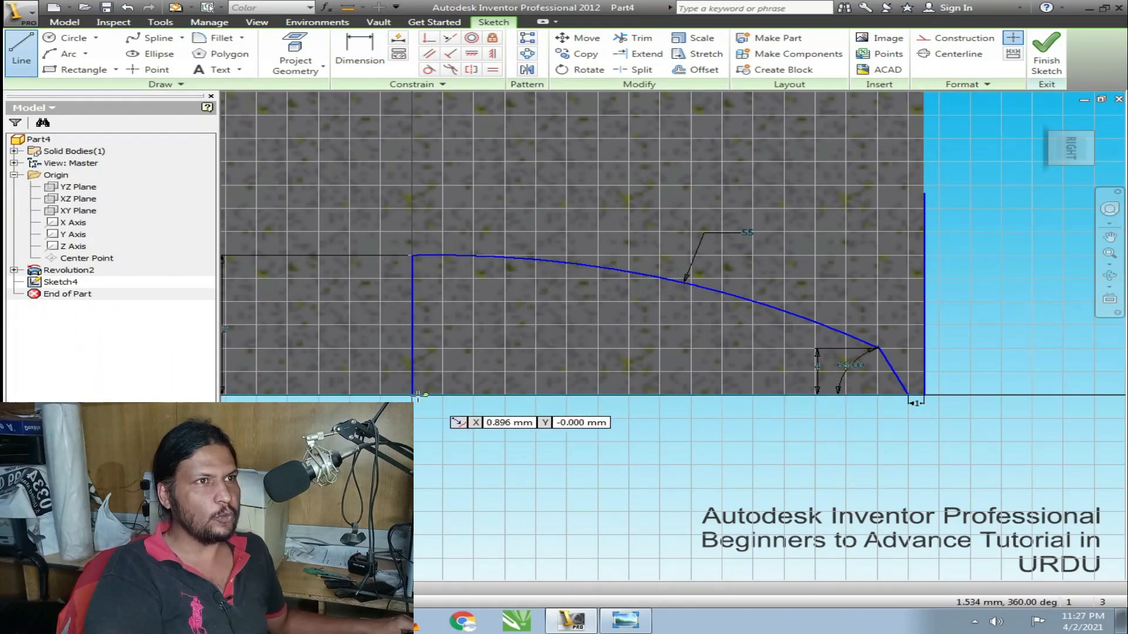
{"action": "left_click", "coordinate": [413, 395]}
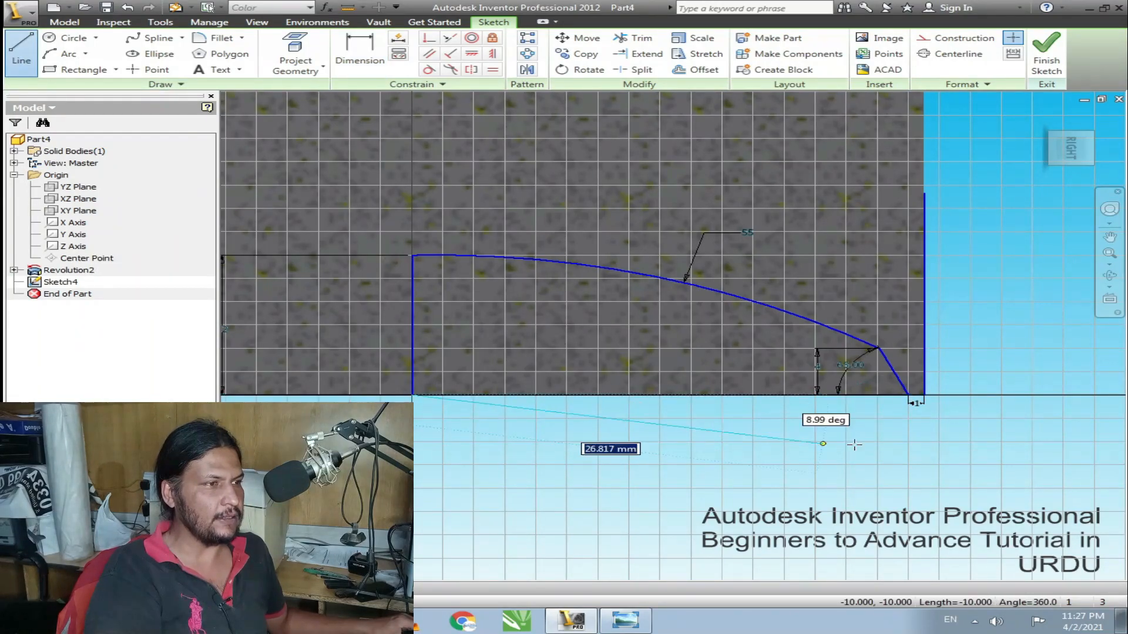
{"action": "left_click", "coordinate": [907, 394]}
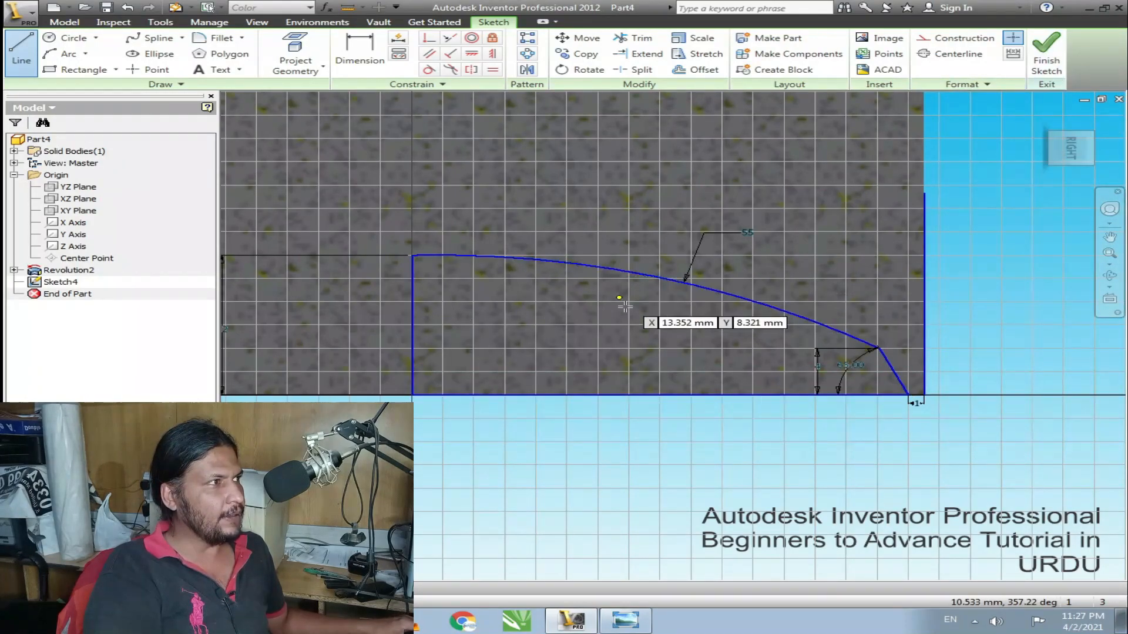
{"action": "left_click", "coordinate": [1044, 62]}
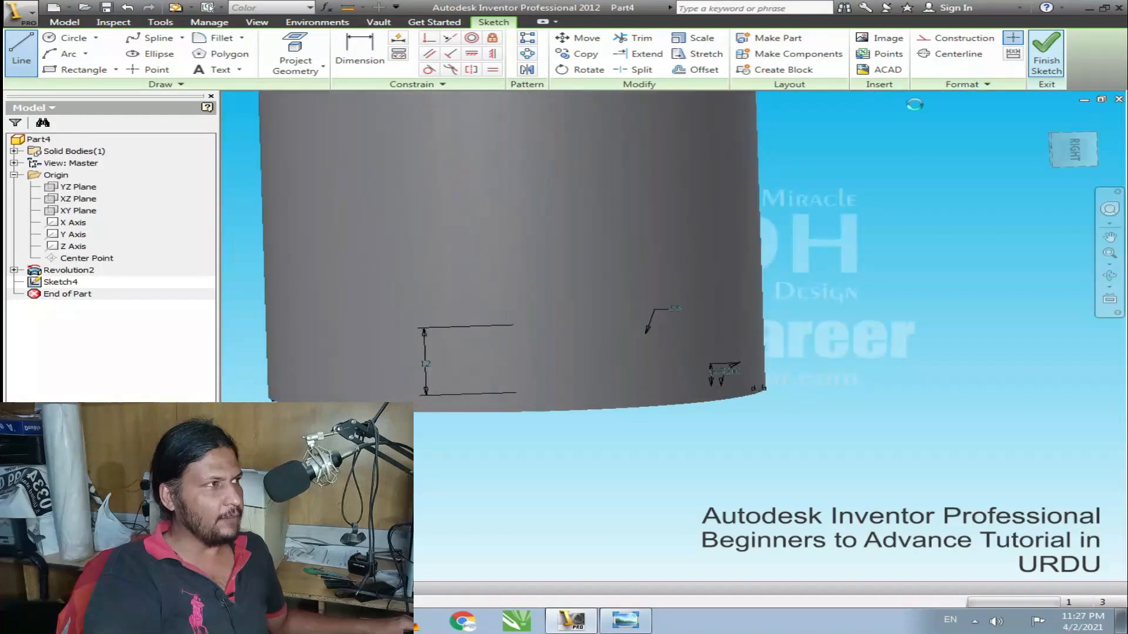
- Revolve the closed profile fully about its central vertical line as a cut in the cylinder's base
{"action": "left_click", "coordinate": [125, 55]}
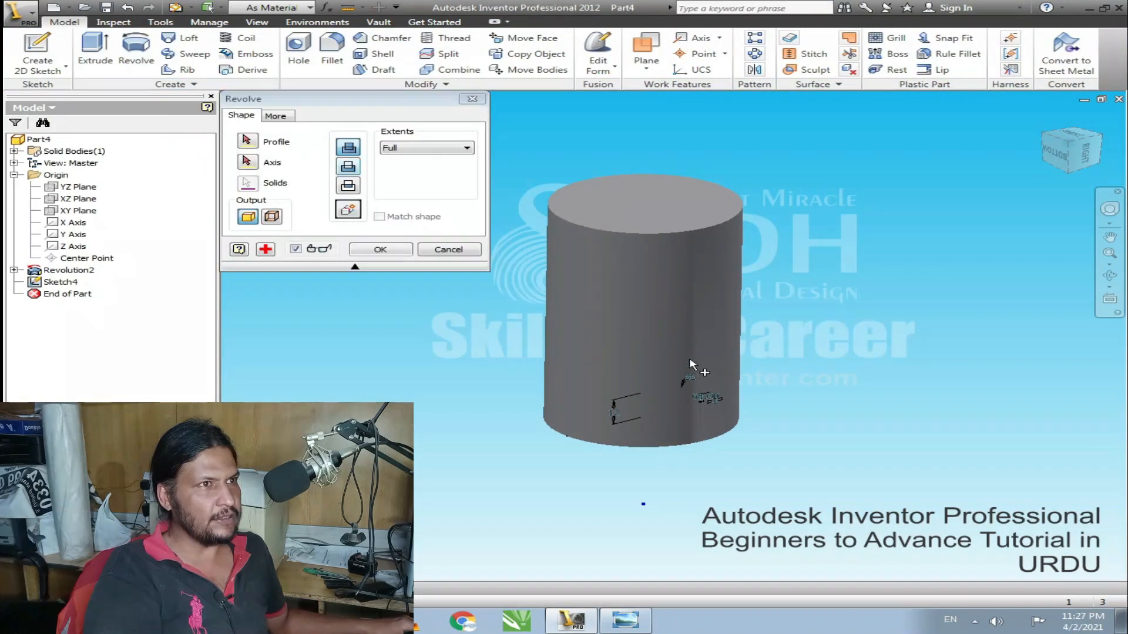
{"action": "scroll", "coordinate": [699, 376], "scroll_direction": "up", "scroll_amount": 3}
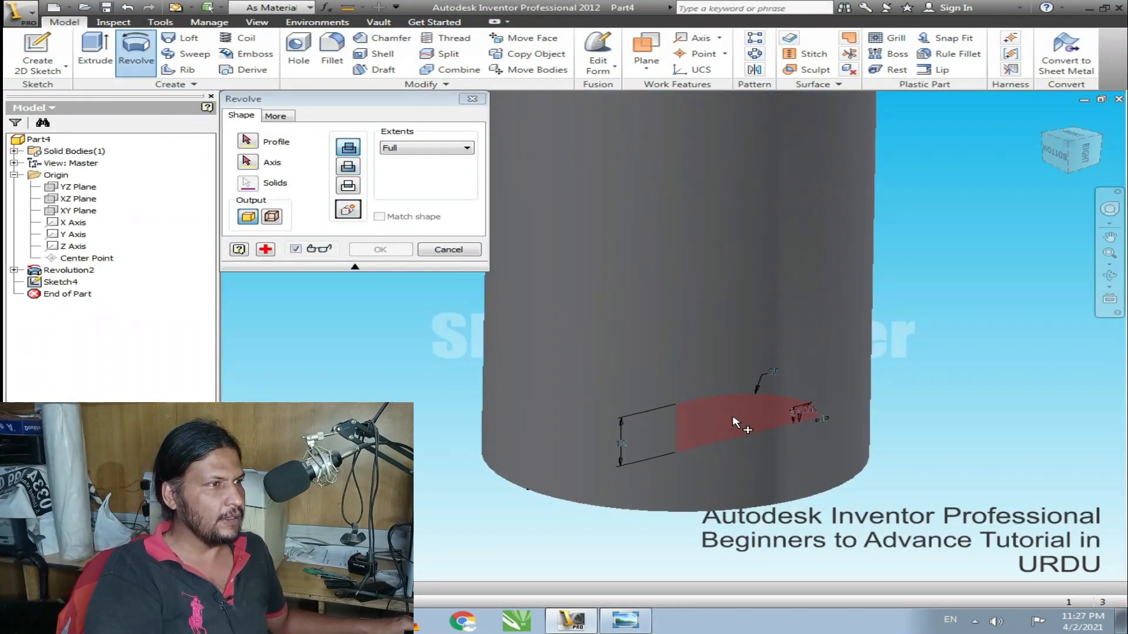
{"action": "left_click", "coordinate": [734, 422]}
{"action": "left_click", "coordinate": [249, 162]}
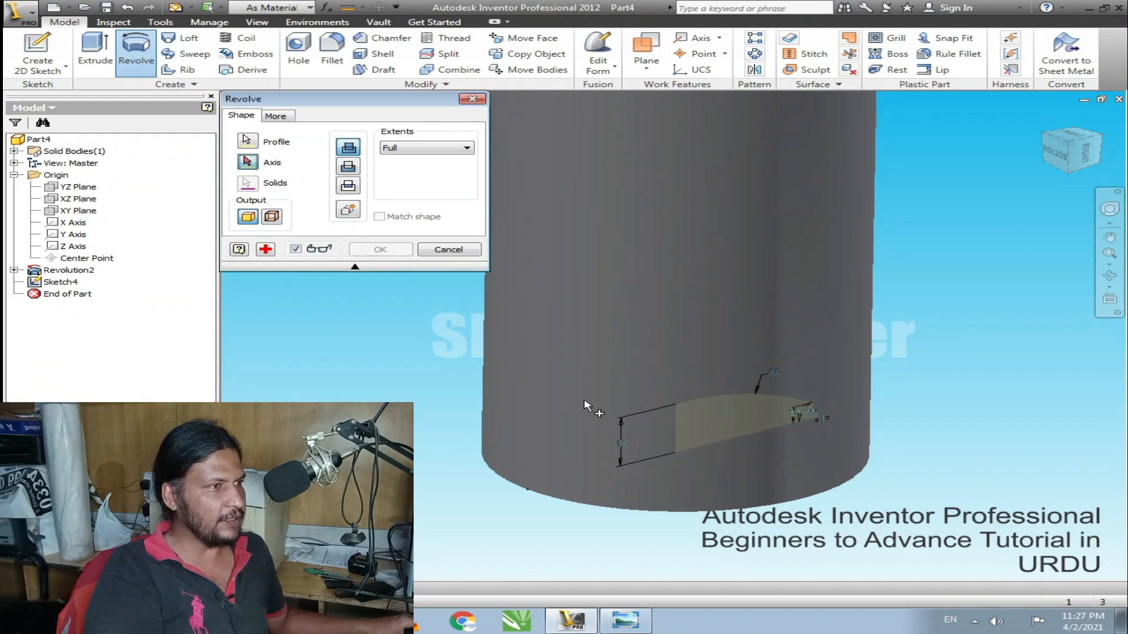
{"action": "left_click", "coordinate": [676, 433]}
{"action": "scroll", "coordinate": [668, 435], "scroll_direction": "down", "scroll_amount": 3}
{"action": "middle_click_drag", "start_coordinate": [717, 473], "coordinate": [728, 349], "text": "shift"}
{"action": "scroll", "coordinate": [677, 294], "scroll_direction": "up", "scroll_amount": 3}
{"action": "middle_click_drag", "start_coordinate": [677, 295], "coordinate": [635, 354], "text": "shift"}
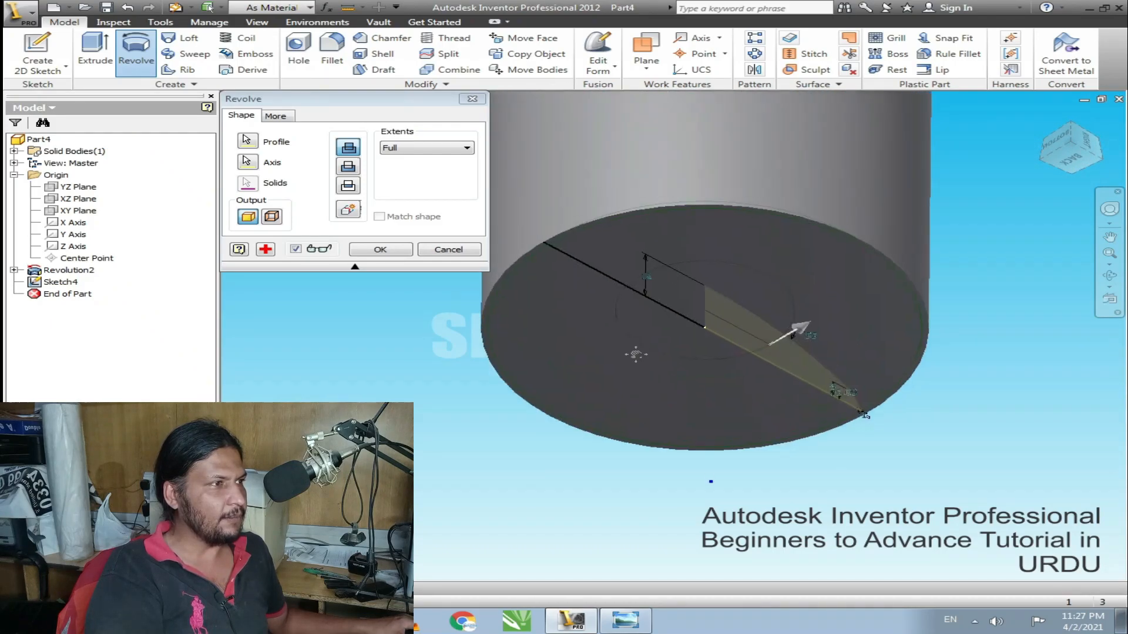
{"action": "left_click", "coordinate": [349, 167]}
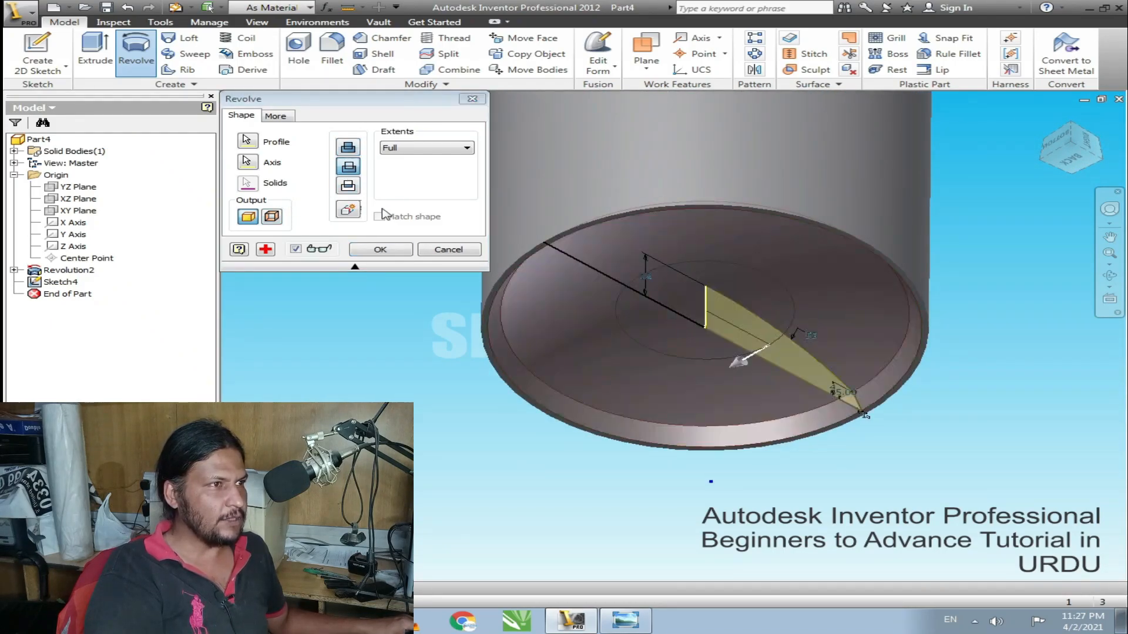
{"action": "left_click", "coordinate": [381, 249]}
{"action": "middle_click_drag", "start_coordinate": [675, 423], "coordinate": [667, 270], "text": "shift"}
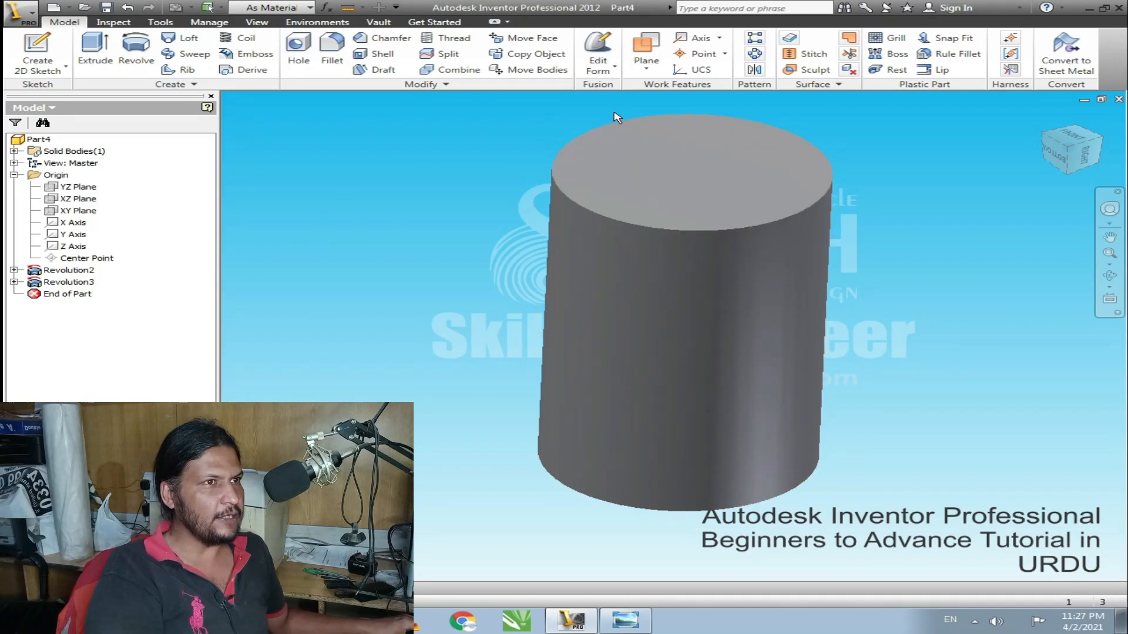
- Create a new sketch on the YZ Plane and slice the cylinder's graphics at that plane
{"action": "middle_click_drag", "start_coordinate": [500, 150], "coordinate": [445, 240]}
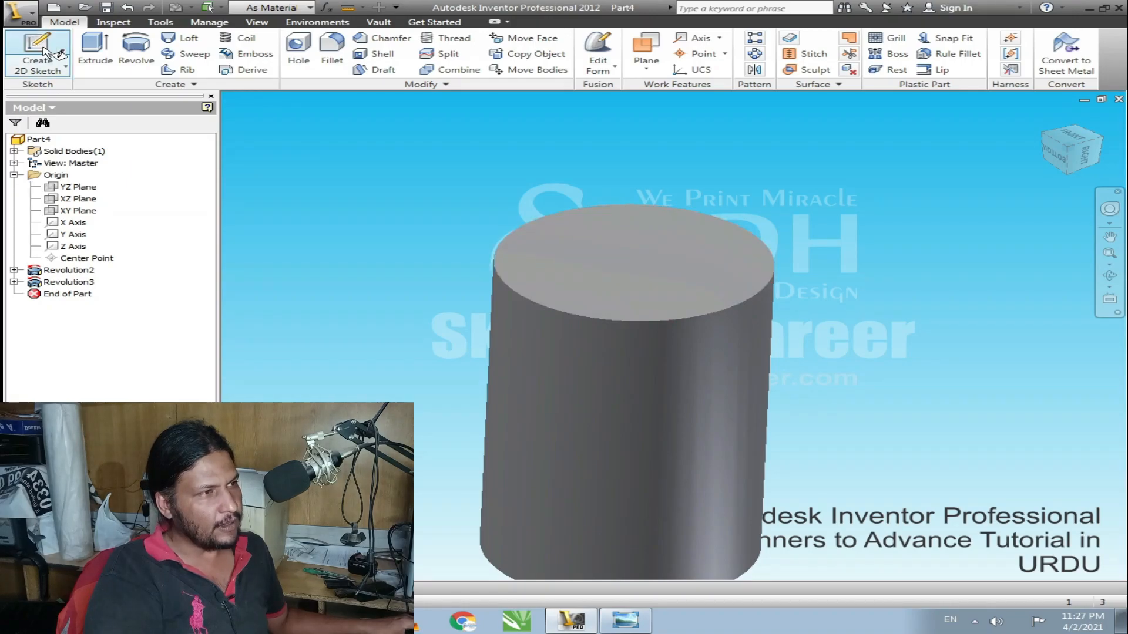
{"action": "left_click", "coordinate": [36, 47]}
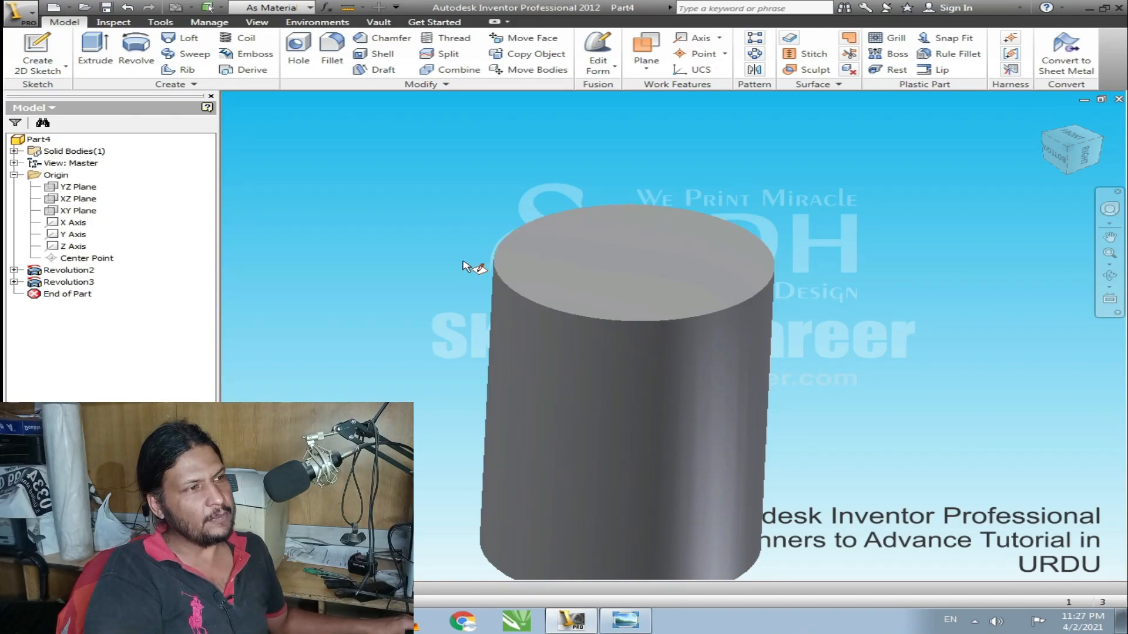
{"action": "left_click", "coordinate": [75, 188]}
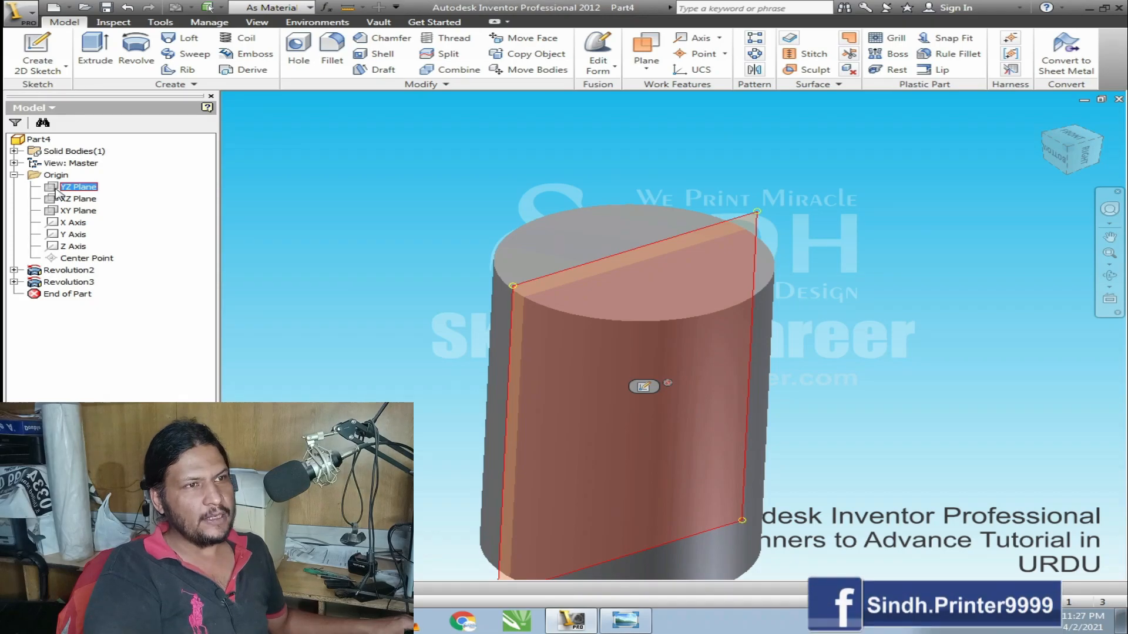
{"action": "left_click", "coordinate": [65, 61]}
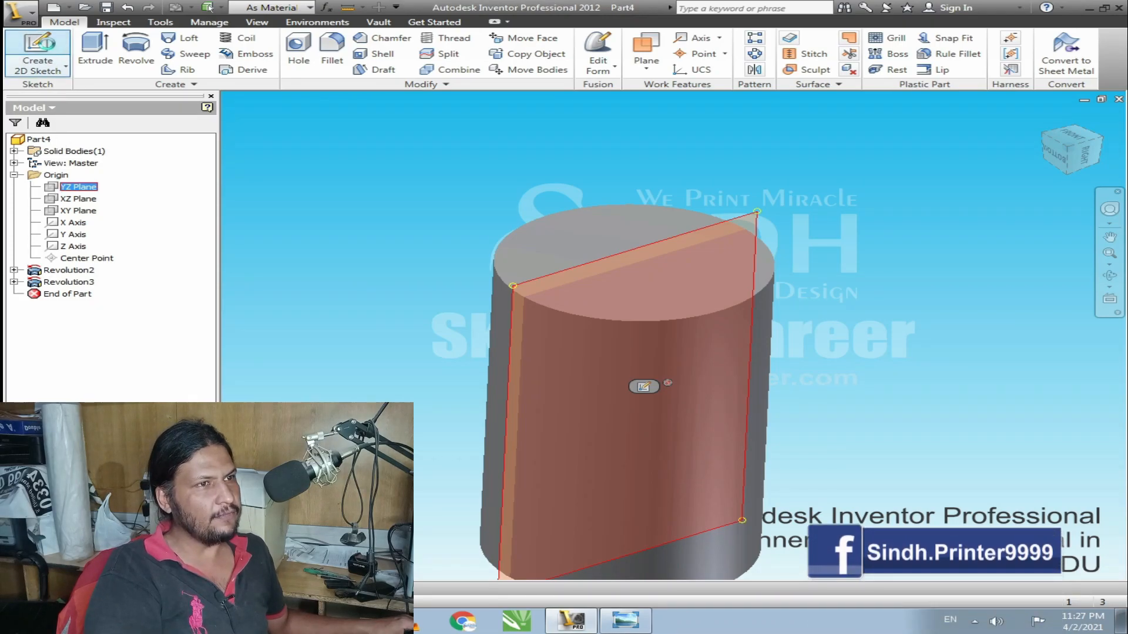
{"action": "mouse_move", "coordinate": [491, 287]}
{"action": "left_mouse_down"}
{"action": "mouse_move", "coordinate": [479, 423]}
{"action": "mouse_move", "coordinate": [421, 461]}
{"action": "mouse_move", "coordinate": [450, 403]}
{"action": "mouse_move", "coordinate": [433, 323]}
{"action": "left_mouse_up"}
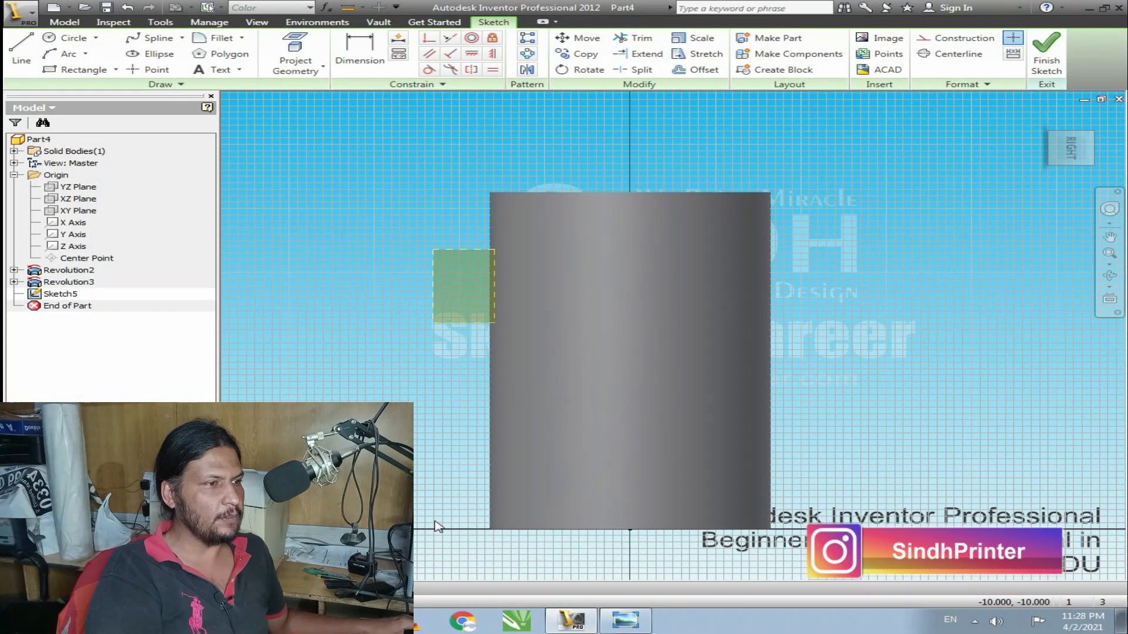
{"action": "key", "text": "F7"}
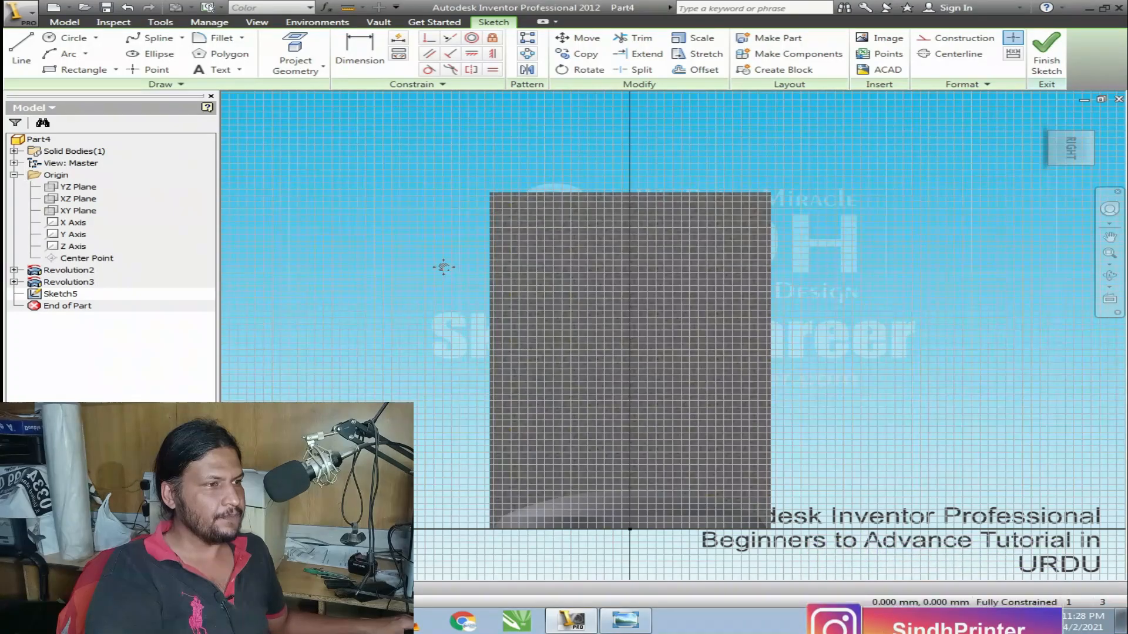
- Draw a rectangle about 6.9 mm wide against the section's right edge, just below its upper right corner
{"action": "middle_click_drag", "start_coordinate": [443, 272], "coordinate": [427, 308]}
{"action": "scroll", "coordinate": [618, 250], "scroll_direction": "up", "scroll_amount": 4}
{"action": "middle_click_drag", "start_coordinate": [635, 203], "coordinate": [681, 267]}
{"action": "mouse_move", "coordinate": [681, 268]}
{"action": "left_mouse_down"}
{"action": "mouse_move", "coordinate": [671, 263]}
{"action": "mouse_move", "coordinate": [702, 175]}
{"action": "left_mouse_up"}
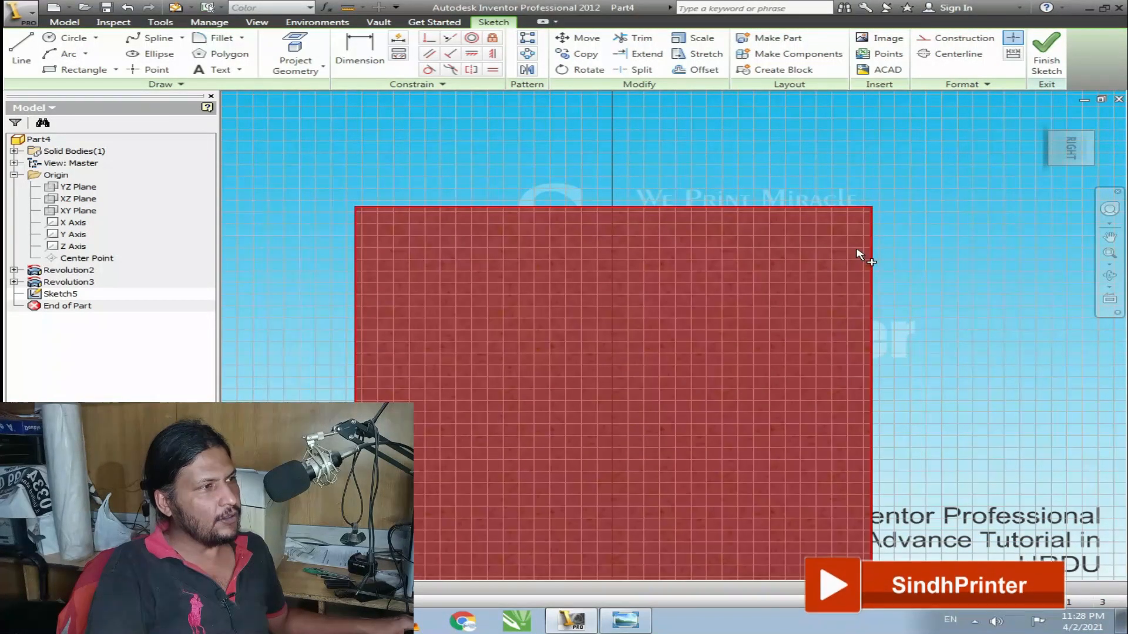
{"action": "scroll", "coordinate": [819, 194], "scroll_direction": "down", "scroll_amount": 1}
{"action": "middle_click_drag", "start_coordinate": [807, 198], "coordinate": [685, 204]}
{"action": "scroll", "coordinate": [720, 171], "scroll_direction": "down", "scroll_amount": 4}
{"action": "middle_click_drag", "start_coordinate": [745, 171], "coordinate": [753, 297]}
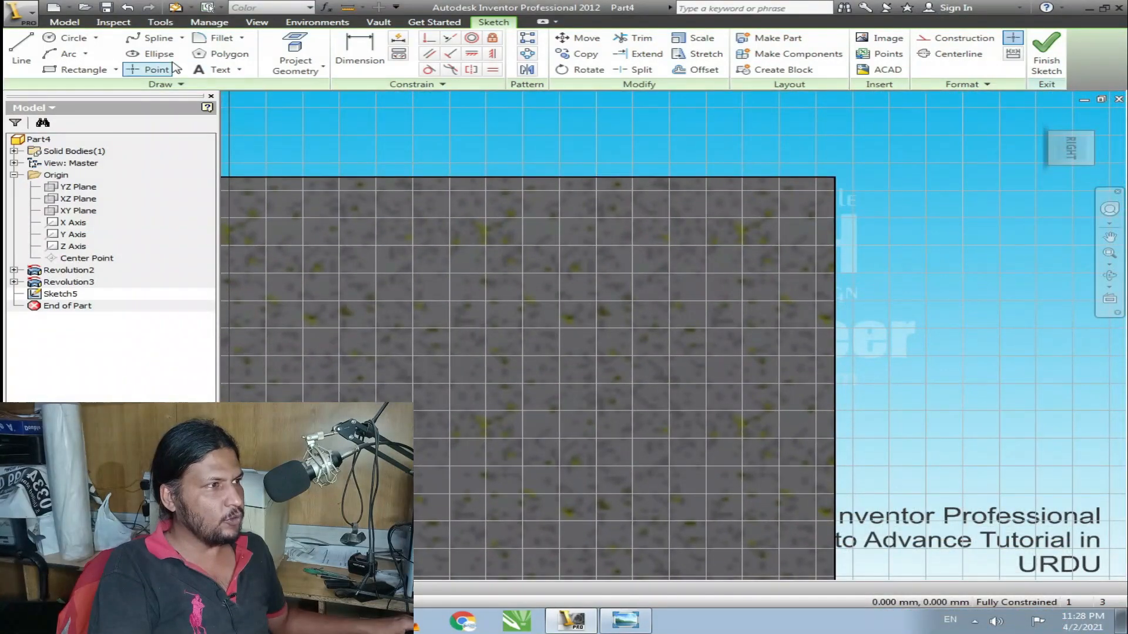
{"action": "left_click", "coordinate": [82, 69]}
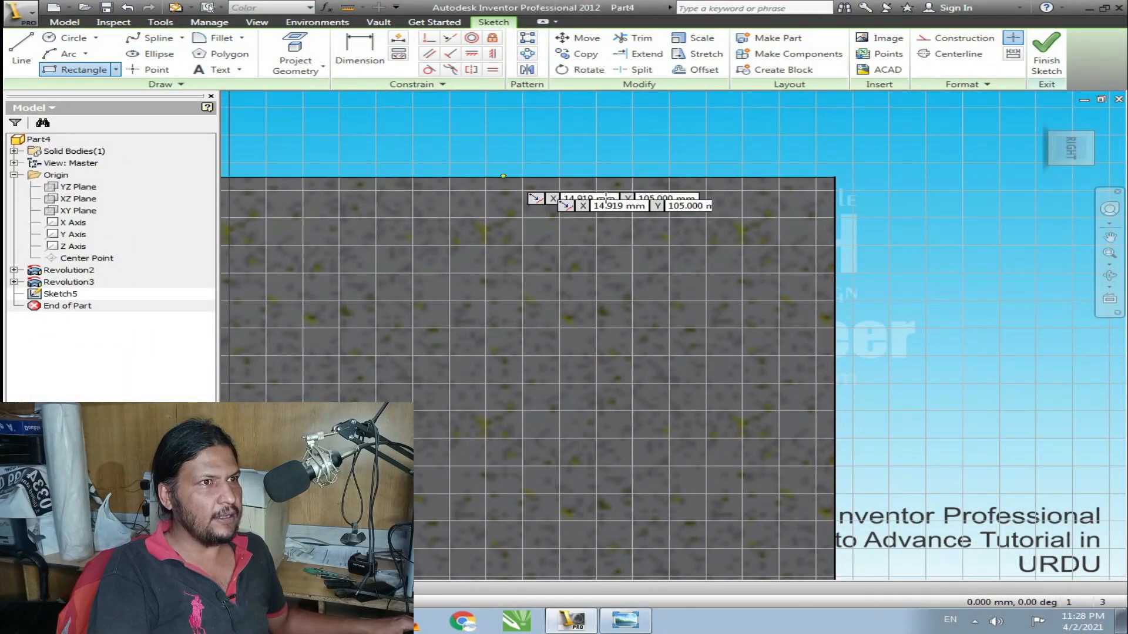
{"action": "left_click", "coordinate": [834, 246]}
{"action": "left_click", "coordinate": [707, 332]}
{"action": "key", "text": "Escape"}
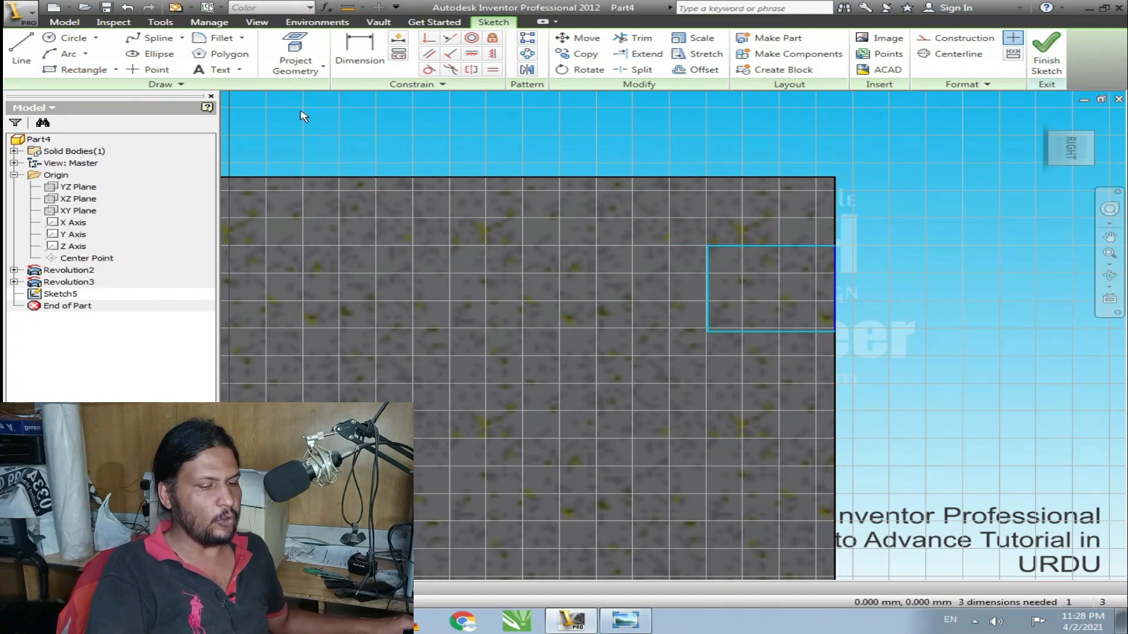
- Dimension the gap between the rectangle's top edge and the section's top edge as 2.5 mm
{"action": "left_click", "coordinate": [359, 54]}
{"action": "left_click", "coordinate": [744, 252]}
{"action": "left_click", "coordinate": [830, 177]}
{"action": "left_click", "coordinate": [888, 215]}
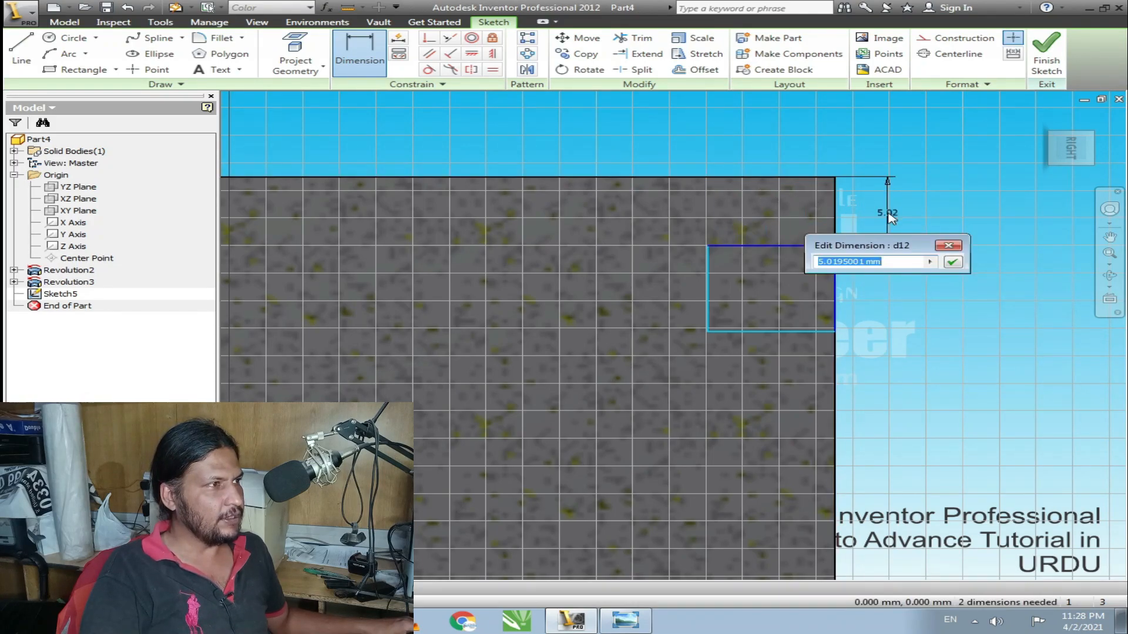
{"action": "key", "text": "Return"}
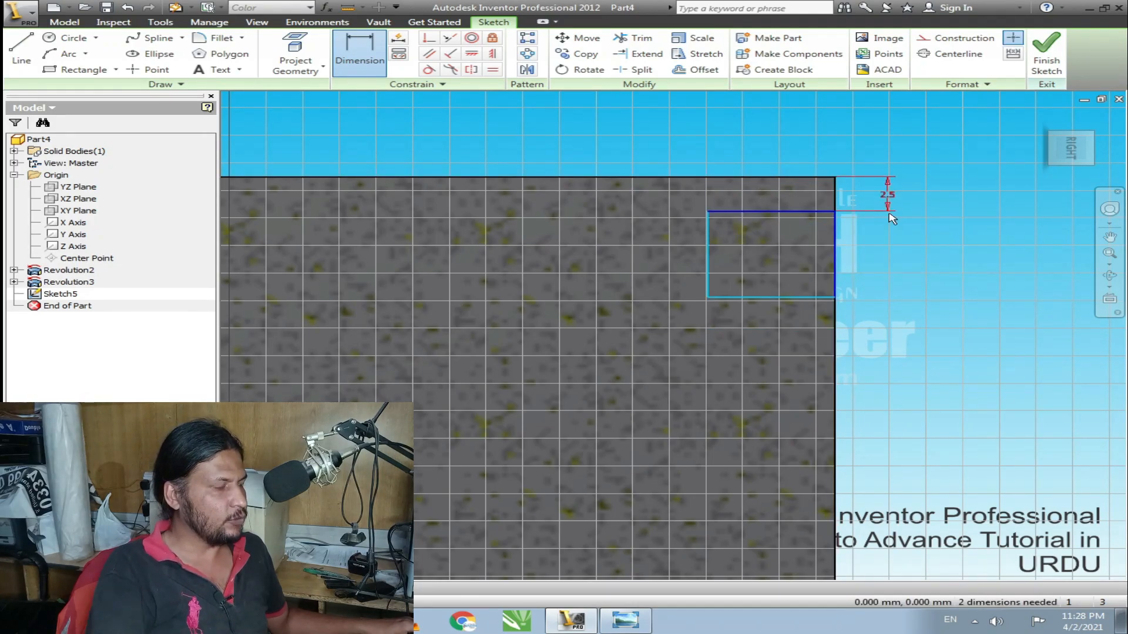
- Dimension the rectangle's width as 2.5 mm
{"action": "left_click", "coordinate": [708, 247]}
{"action": "left_click", "coordinate": [834, 250]}
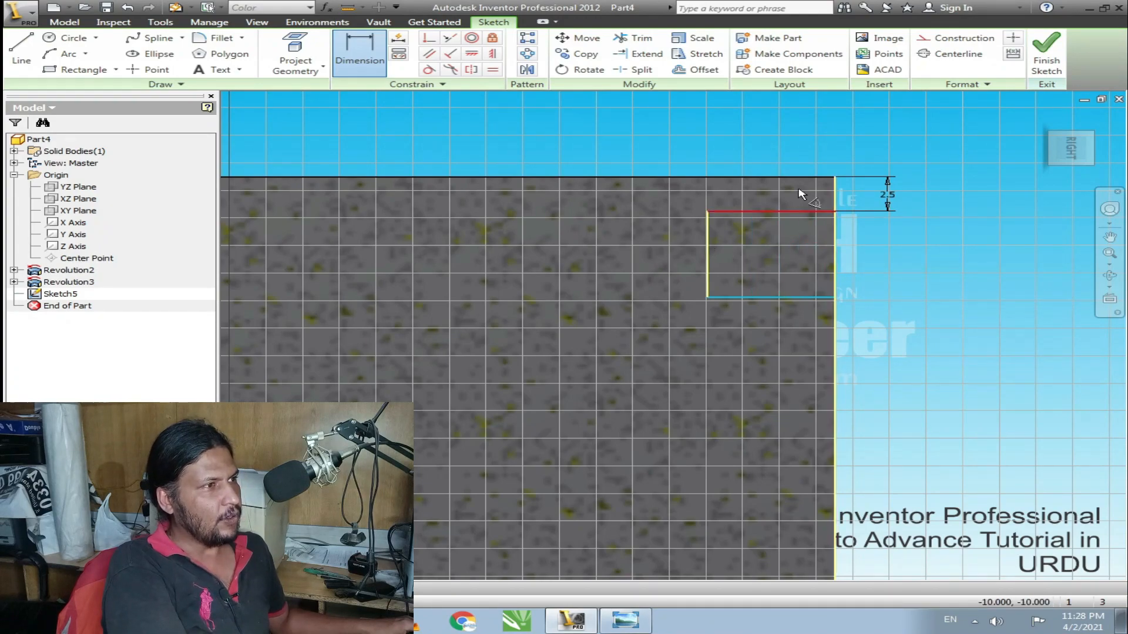
{"action": "left_click", "coordinate": [774, 151]}
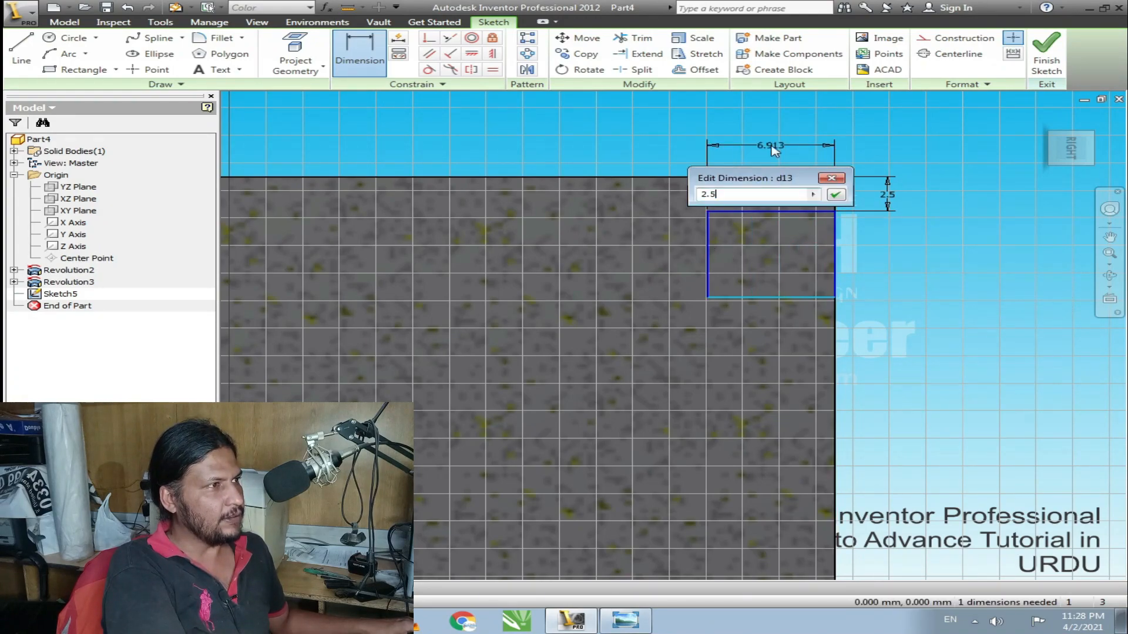
{"action": "key", "text": "Return"}
- Dimension the rectangle's height as 6.5 mm
{"action": "left_click", "coordinate": [789, 253]}
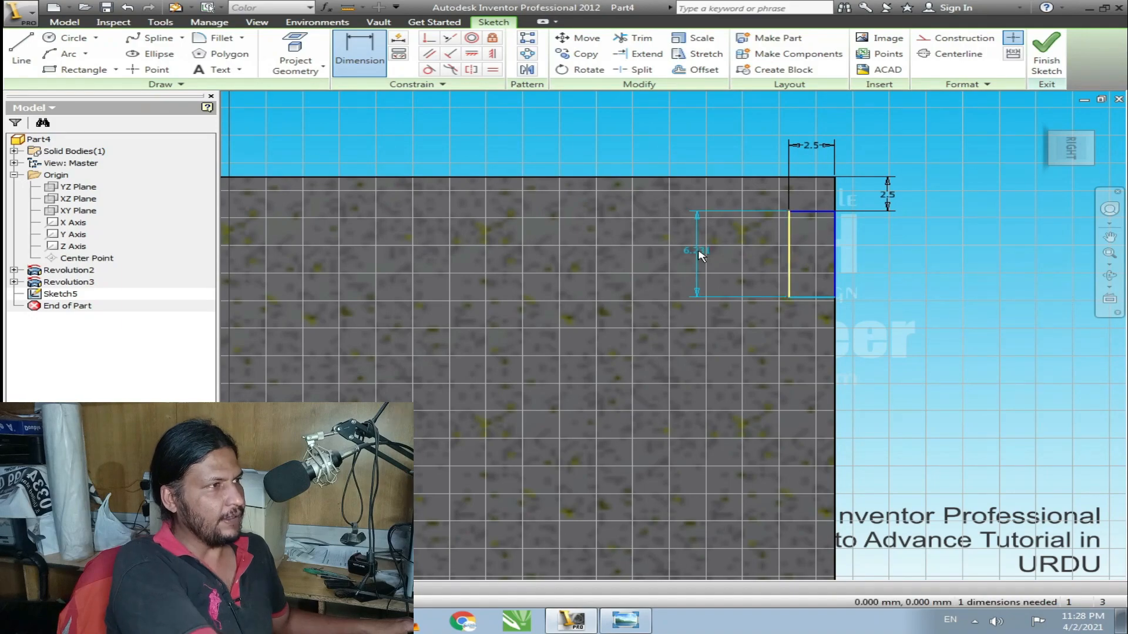
{"action": "left_click", "coordinate": [698, 253]}
{"action": "type", "text": "6.5"}
{"action": "key", "text": "Return"}
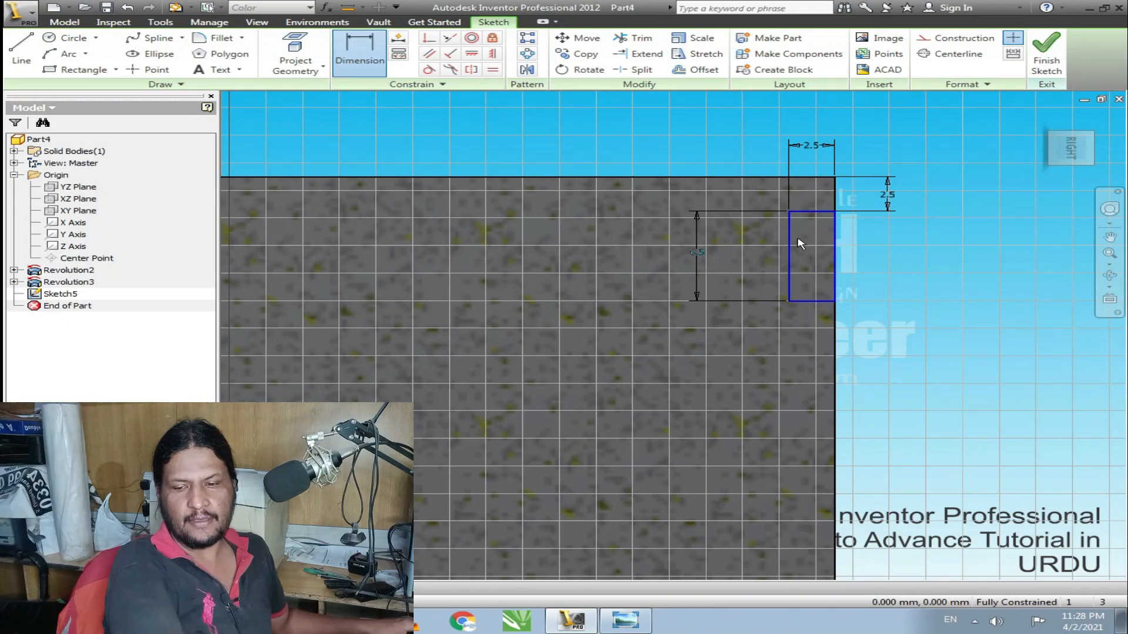
- Draw a vertical line down the section's central axis from the middle of its top edge
{"action": "scroll", "coordinate": [695, 295], "scroll_direction": "down", "scroll_amount": 2}
{"action": "middle_click_drag", "start_coordinate": [695, 295], "coordinate": [804, 265]}
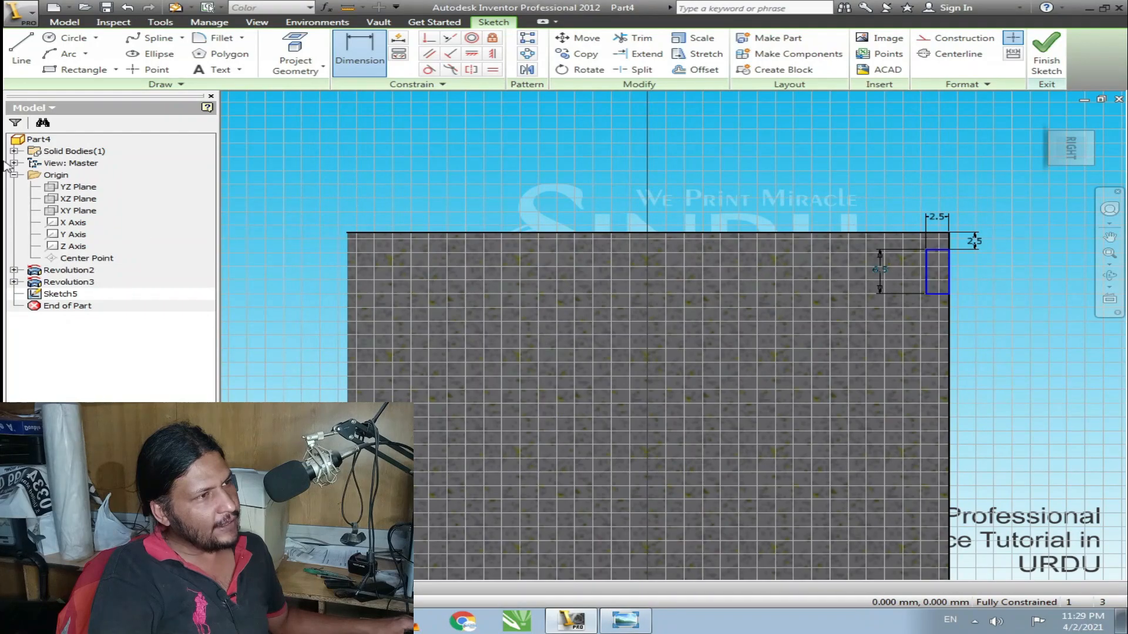
{"action": "left_click", "coordinate": [21, 53]}
{"action": "left_click", "coordinate": [648, 232]}
{"action": "left_click", "coordinate": [648, 371]}
{"action": "key", "text": "Escape"}
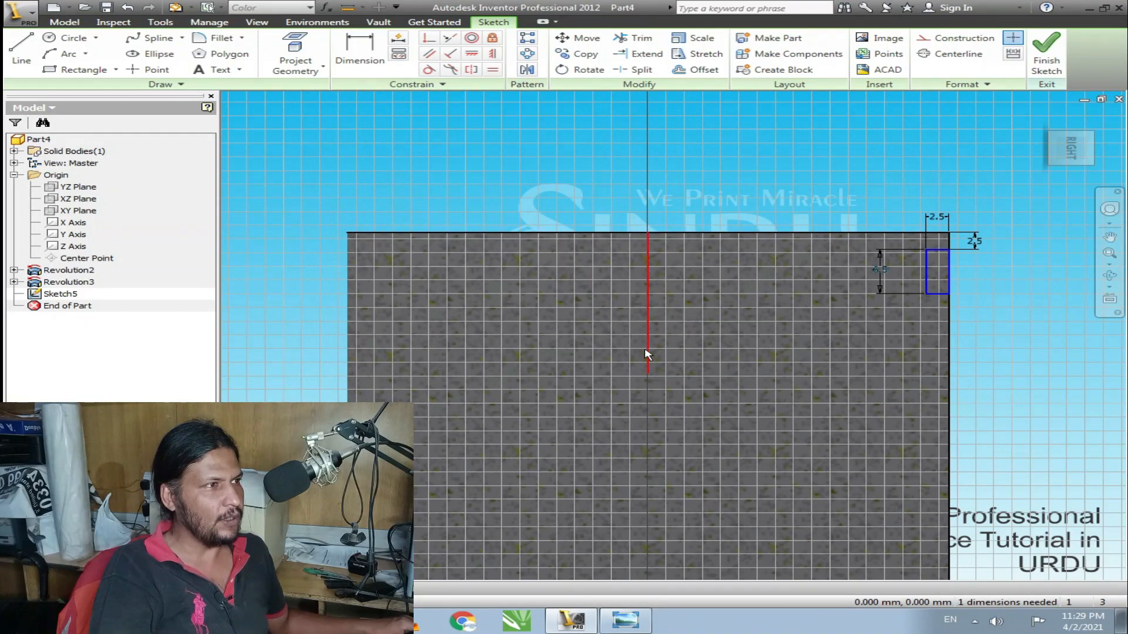
- Finish the sketch and revolve the rectangle fully around the vertical centre line as a cut
{"action": "scroll", "coordinate": [710, 353], "scroll_direction": "up", "scroll_amount": 4}
{"action": "mouse_move", "coordinate": [802, 282]}
{"action": "middle_mouse_down", "text": "shift"}
{"action": "mouse_move", "coordinate": [770, 270]}
{"action": "mouse_move", "coordinate": [715, 298]}
{"action": "middle_mouse_up", "text": "shift"}
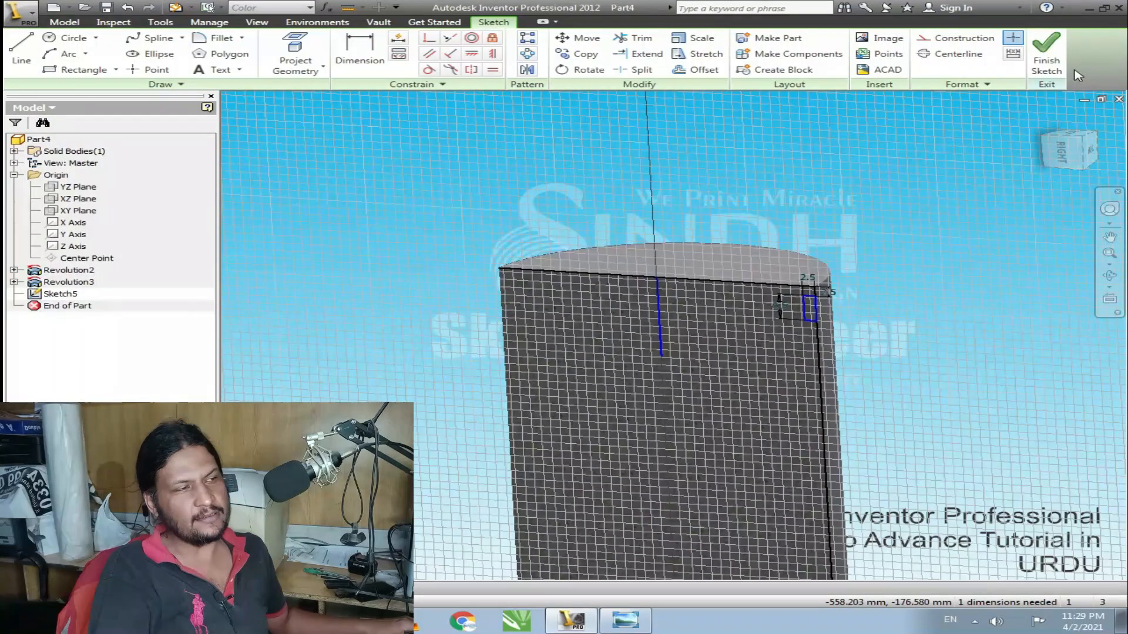
{"action": "left_click", "coordinate": [1047, 58]}
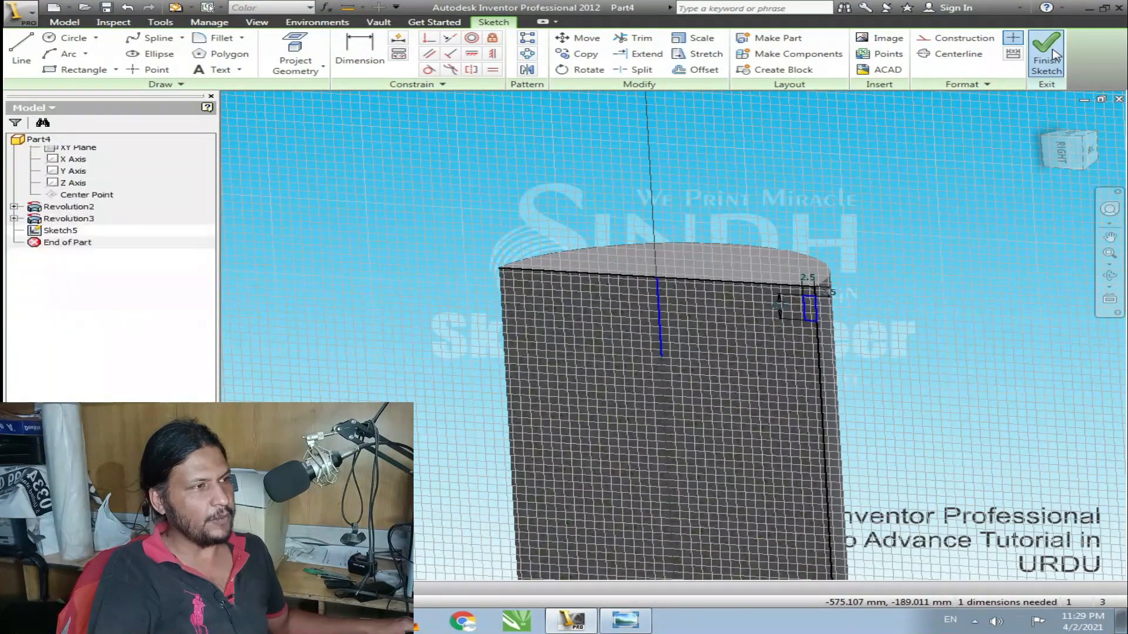
{"action": "left_click", "coordinate": [137, 54]}
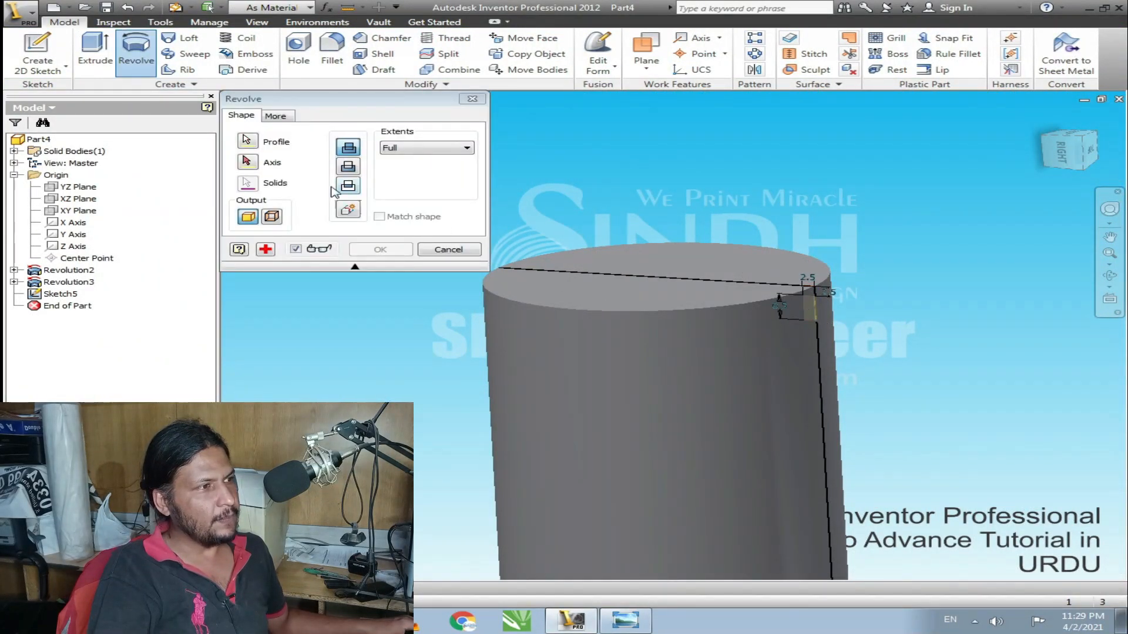
{"action": "left_click", "coordinate": [252, 163]}
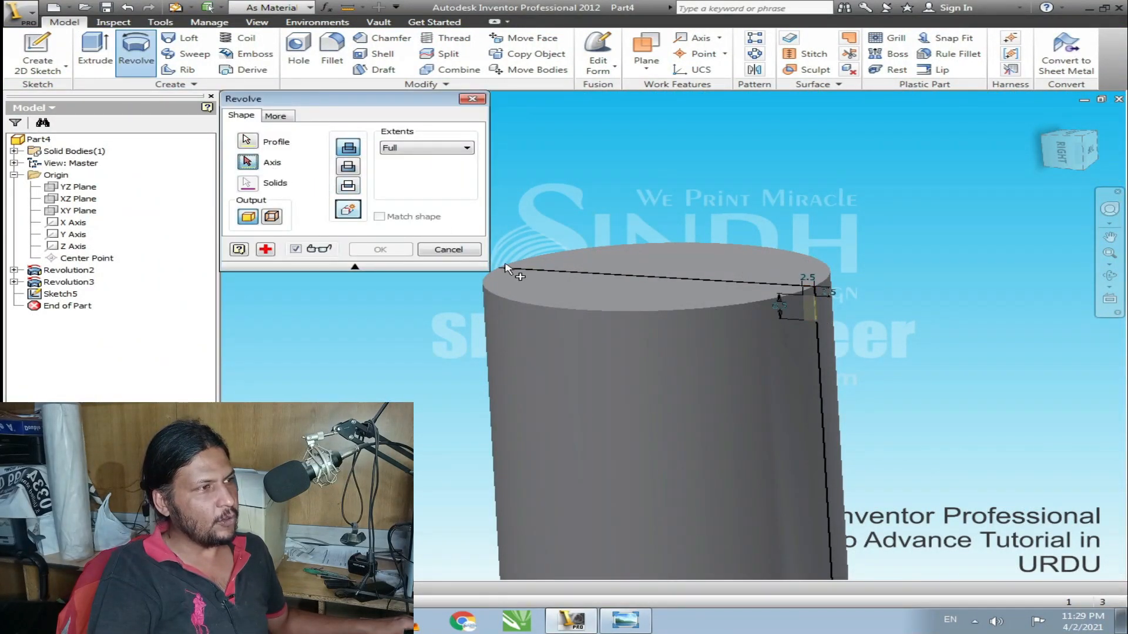
{"action": "left_click", "coordinate": [669, 304]}
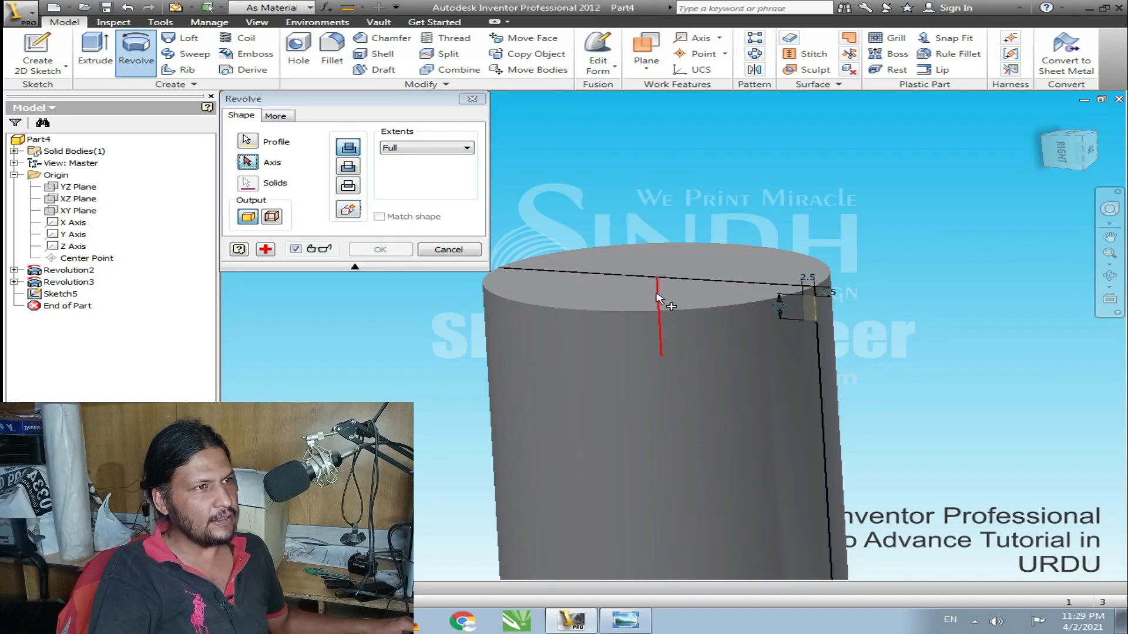
{"action": "left_click", "coordinate": [349, 168]}
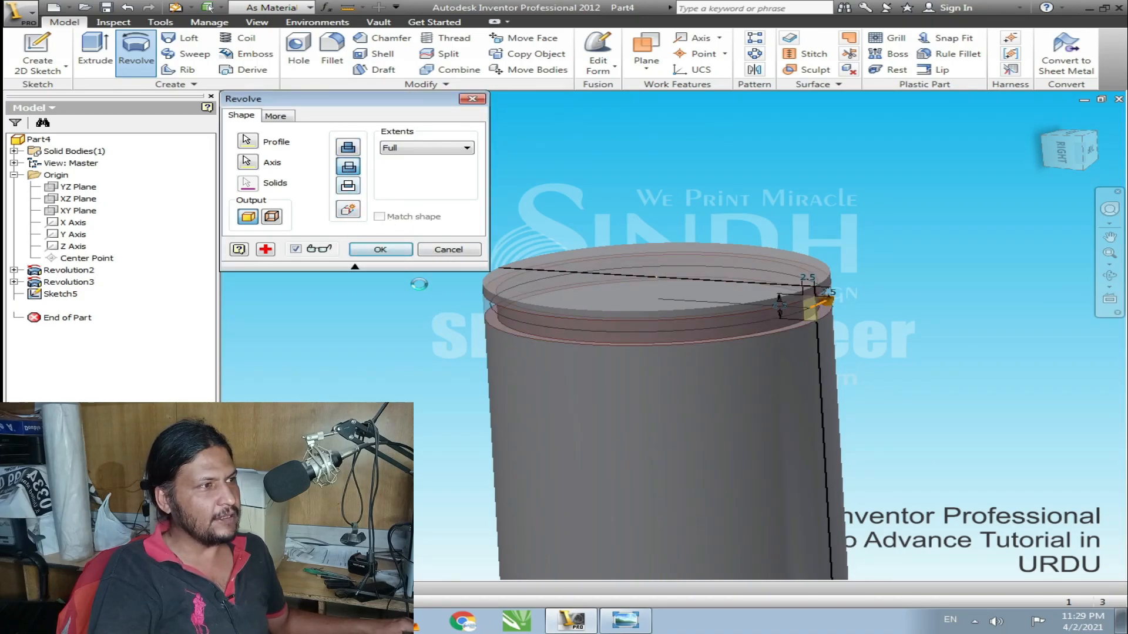
{"action": "left_click", "coordinate": [381, 250]}
- Start a new sketch on the YZ plane and slice the model at the sketch plane
{"action": "key", "text": "F5"}
{"action": "left_click_drag", "start_coordinate": [577, 304], "coordinate": [494, 339]}
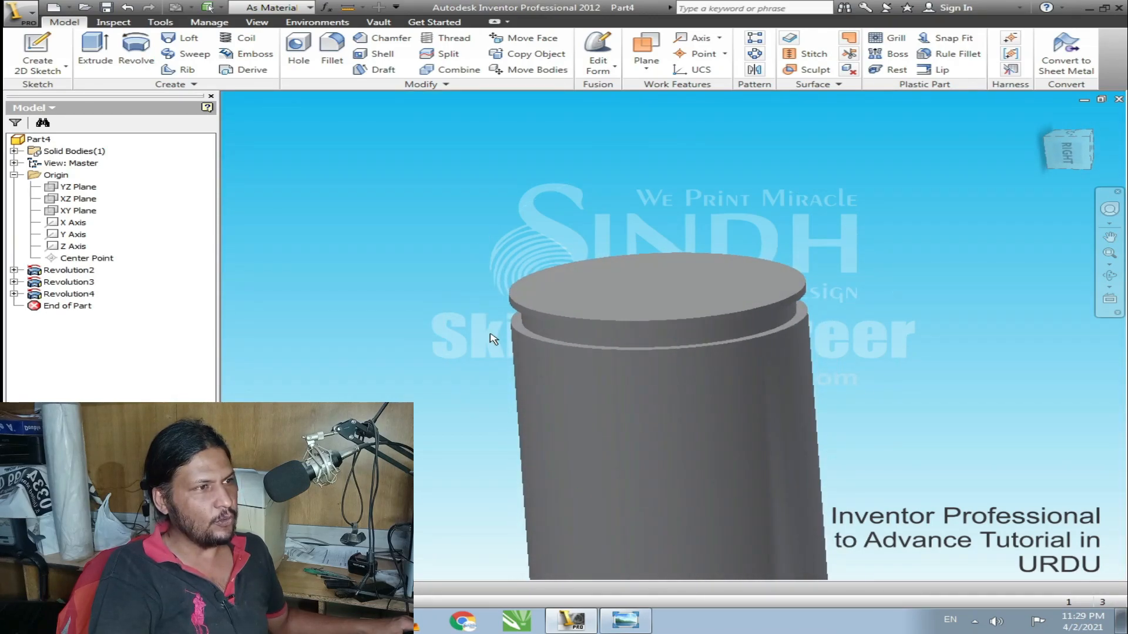
{"action": "left_click_drag", "start_coordinate": [461, 226], "coordinate": [446, 249]}
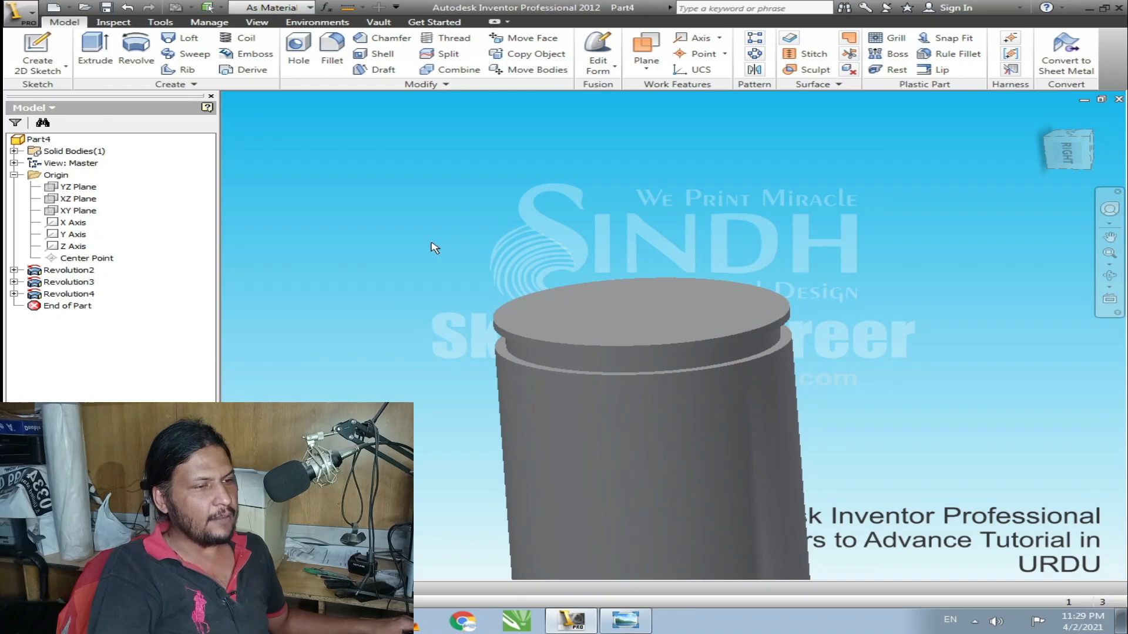
{"action": "left_click", "coordinate": [76, 187]}
{"action": "left_click", "coordinate": [37, 51]}
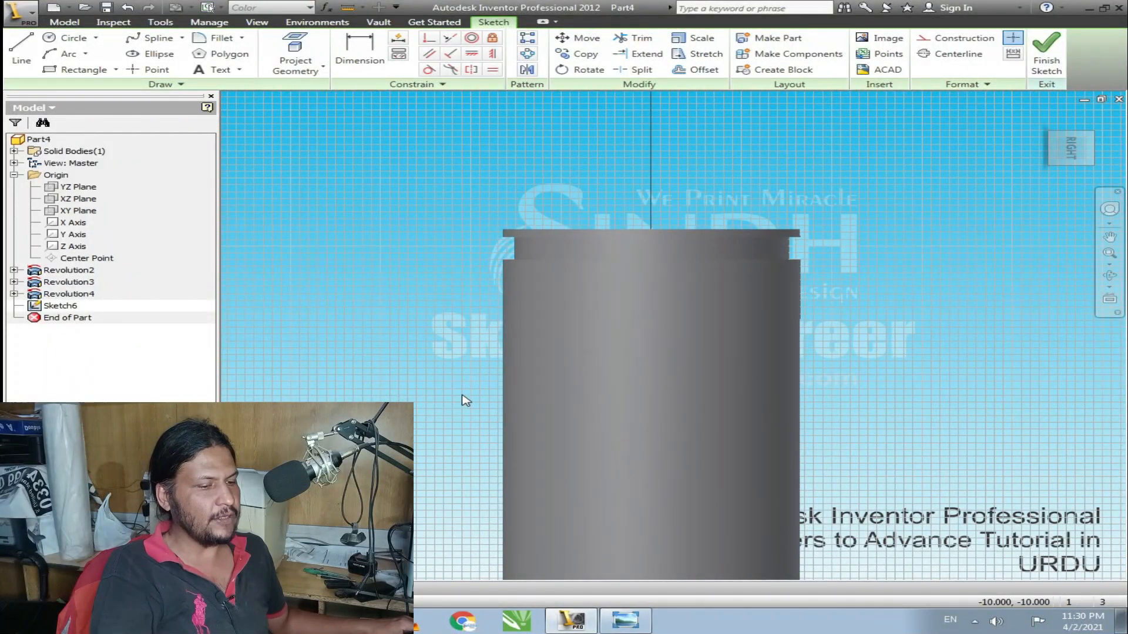
{"action": "key", "text": "F7"}
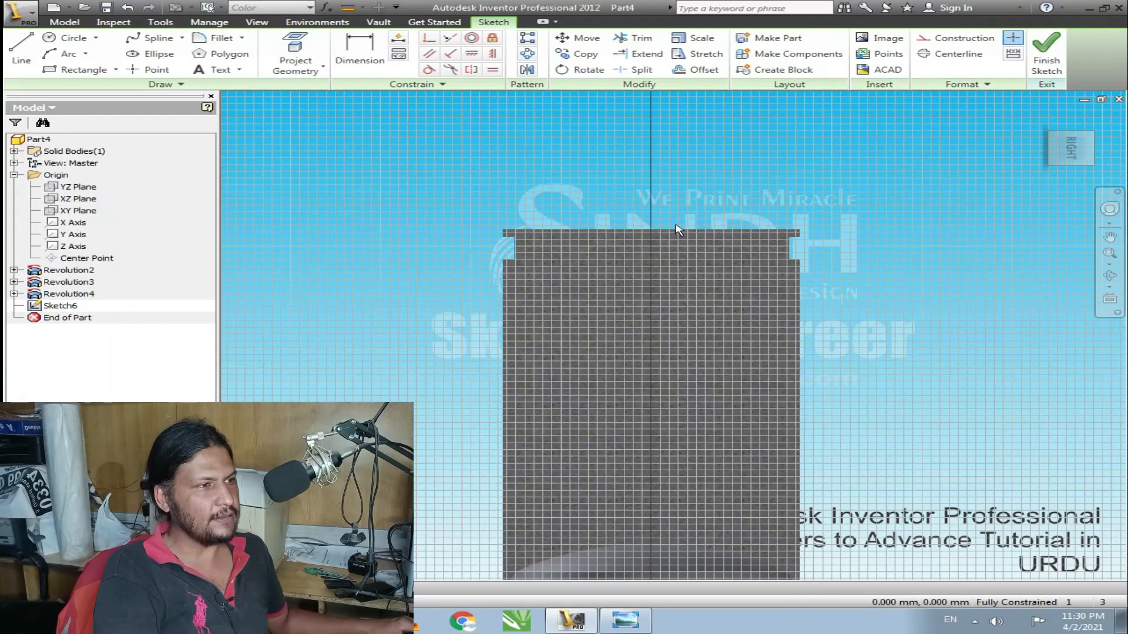
- Project the section's top edge and both outer side edges below the groove into the sketch
{"action": "scroll", "coordinate": [646, 200], "scroll_direction": "up", "scroll_amount": 3}
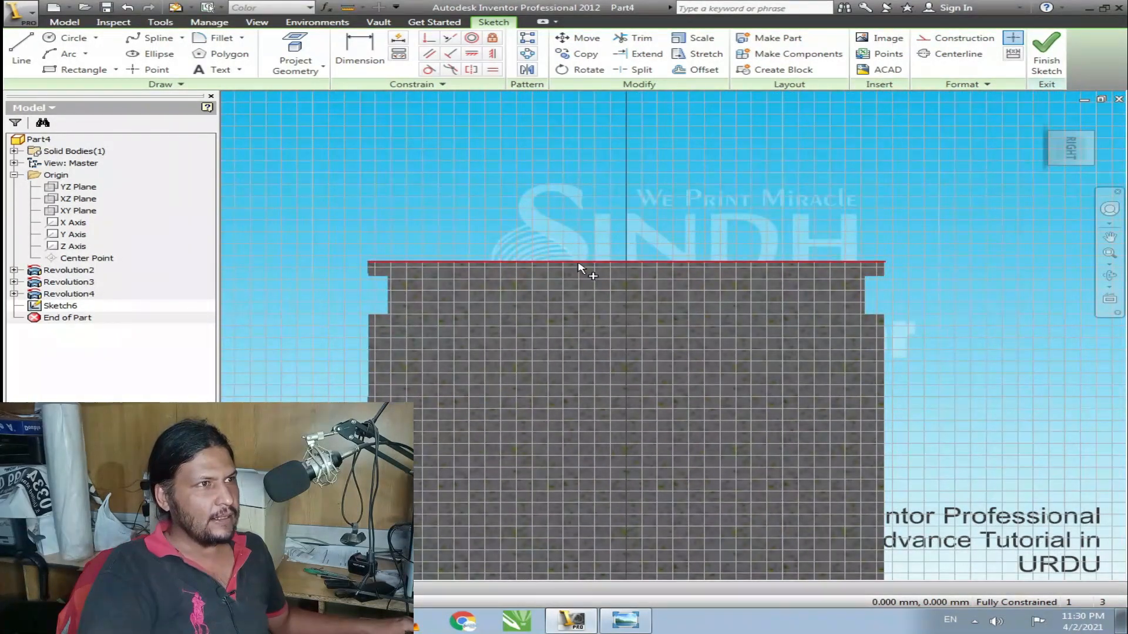
{"action": "left_click", "coordinate": [580, 263]}
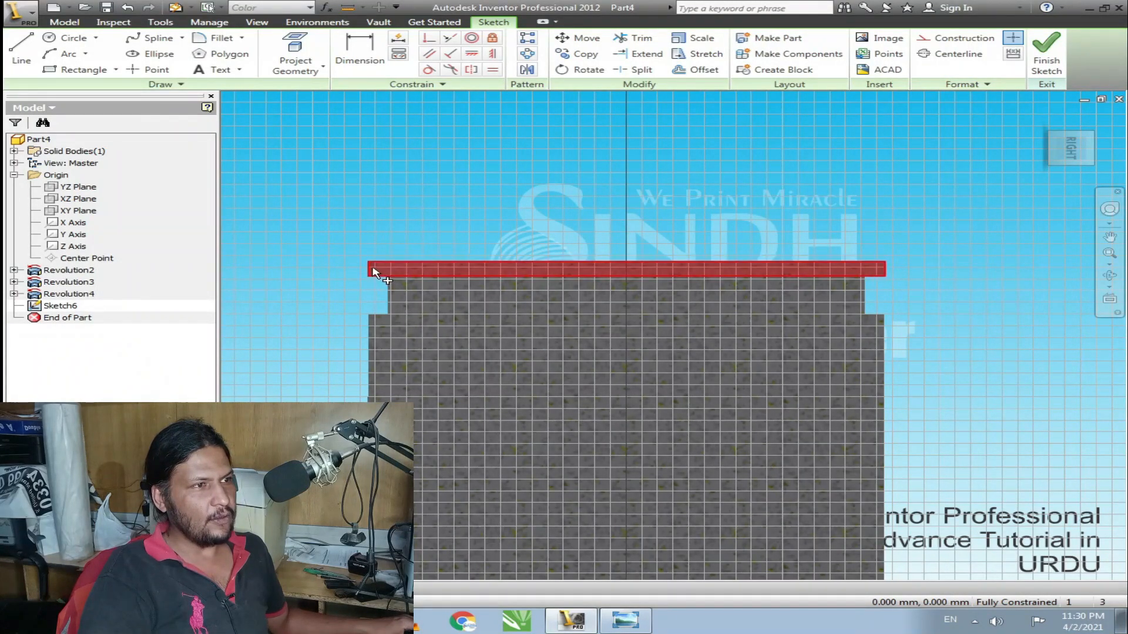
{"action": "left_click", "coordinate": [368, 348]}
{"action": "left_click", "coordinate": [886, 345]}
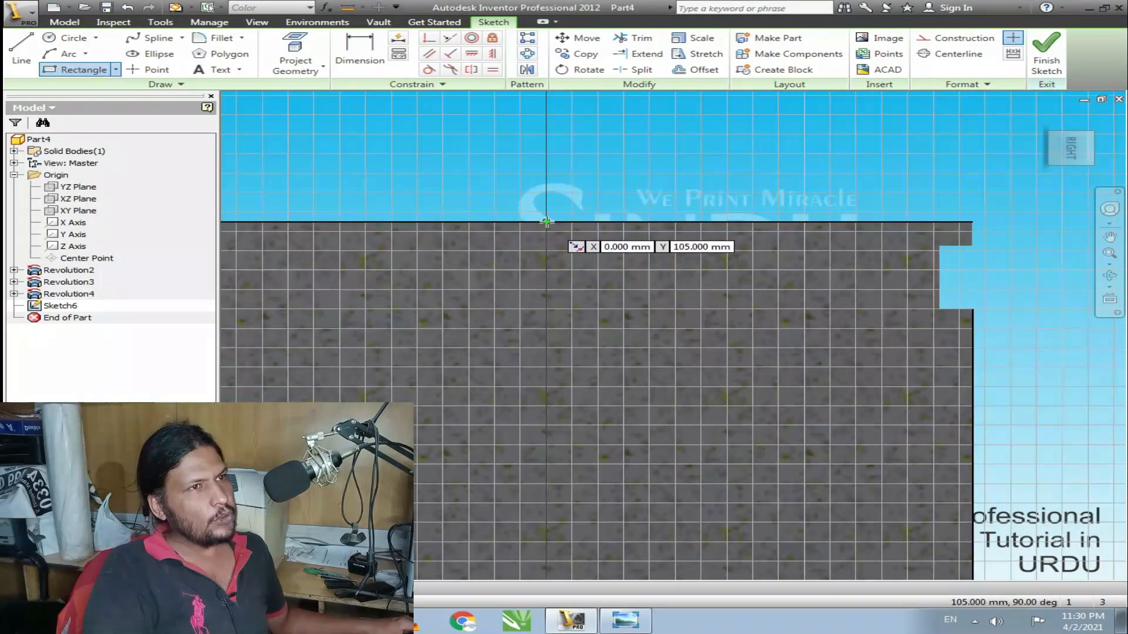
- Draw a rectangle about 25.7 mm wide downward from the top edge's midpoint and dimension its height as 2.5 mm
{"action": "left_click", "coordinate": [547, 222]}
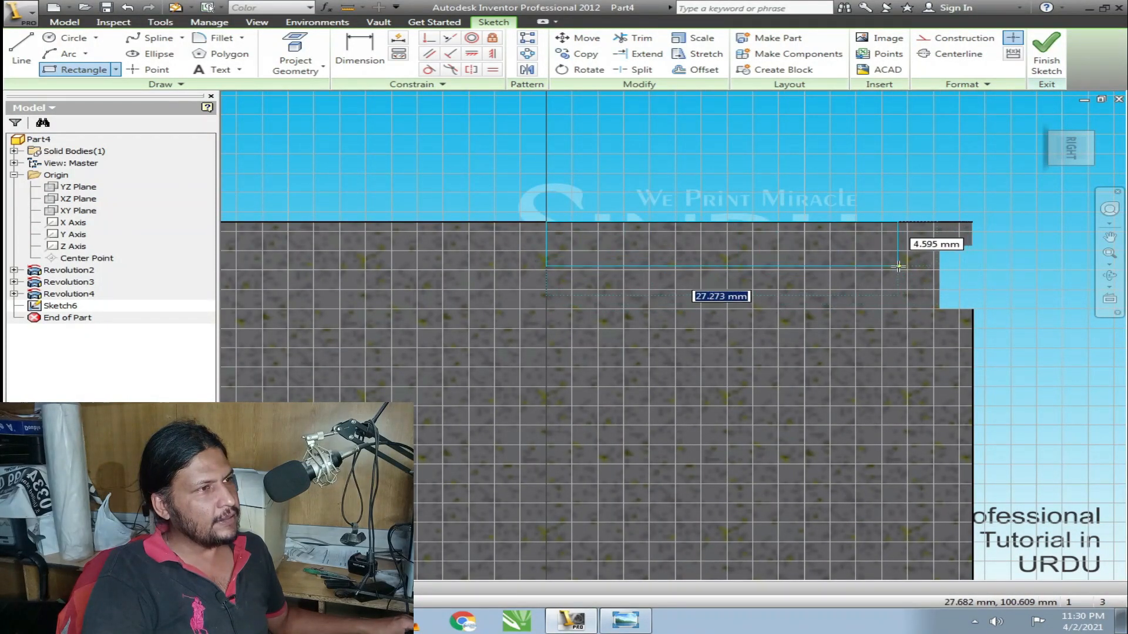
{"action": "left_click", "coordinate": [878, 268]}
{"action": "key", "text": "d"}
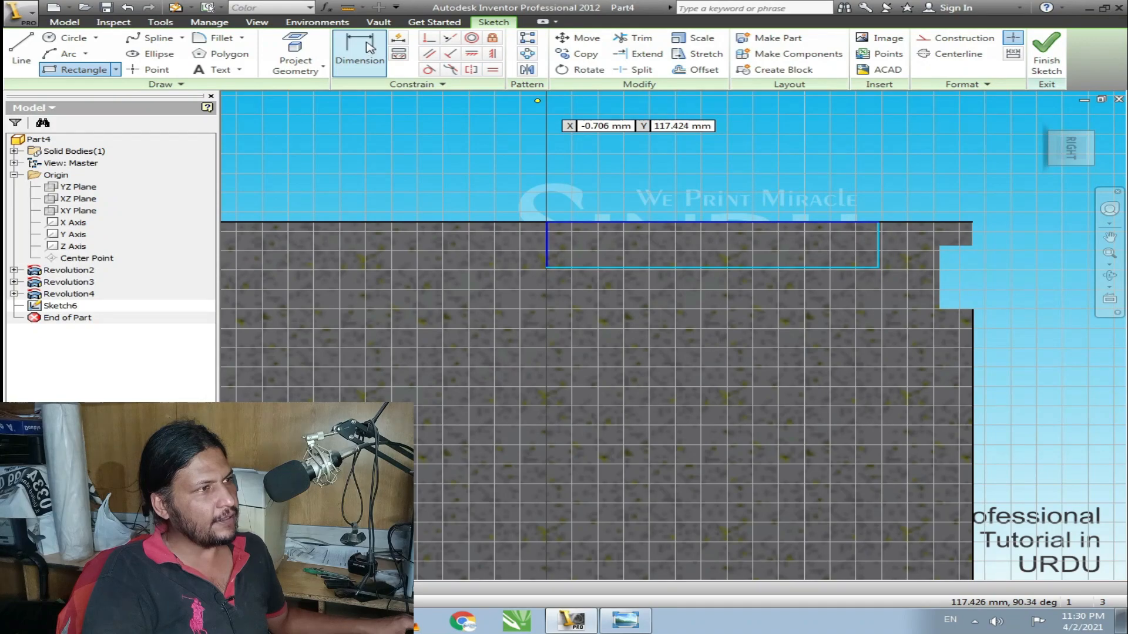
{"action": "left_click", "coordinate": [879, 250]}
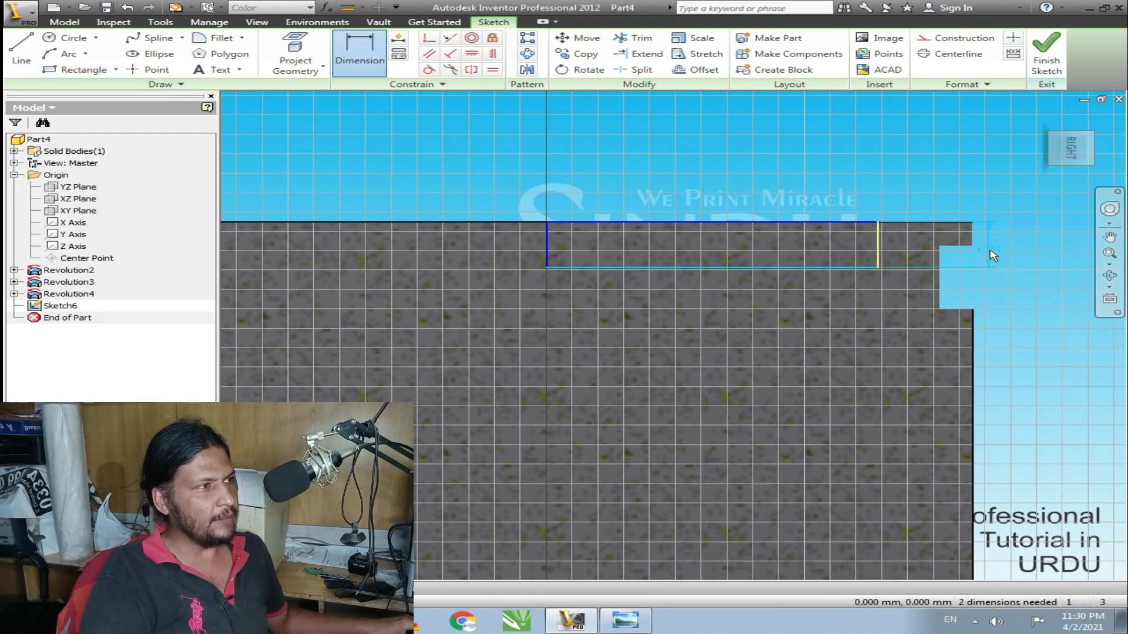
{"action": "left_click", "coordinate": [1003, 253]}
{"action": "type", "text": "2.5"}
{"action": "key", "text": "Return"}
- Dimension the rectangle's width as 29.5 mm
{"action": "left_click", "coordinate": [837, 246]}
{"action": "left_click", "coordinate": [795, 352]}
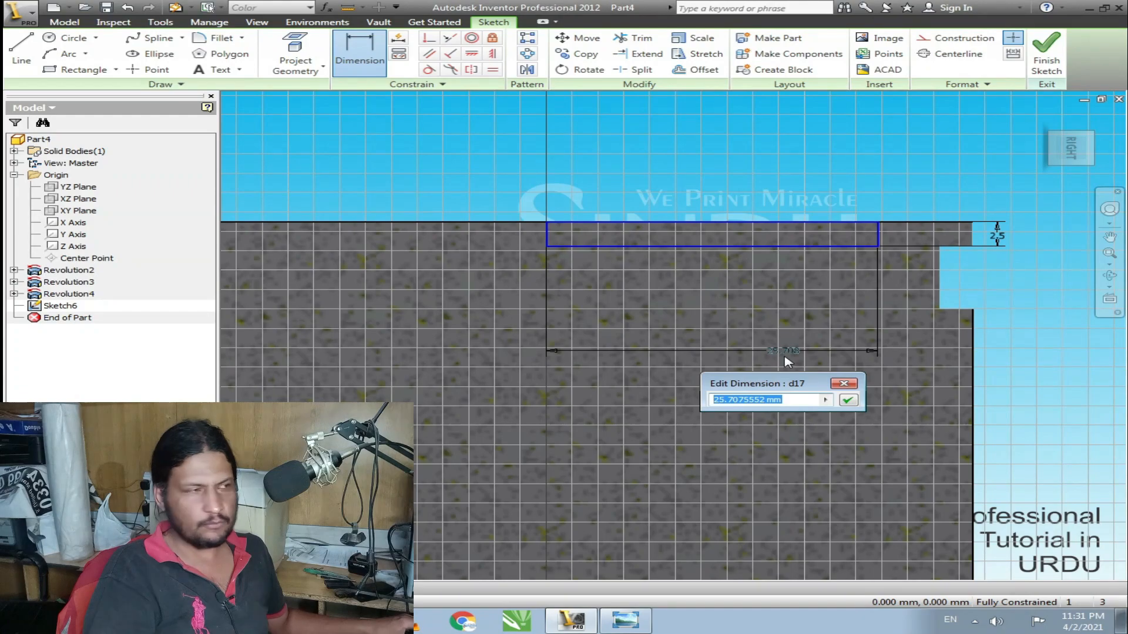
{"action": "type", "text": "29."}
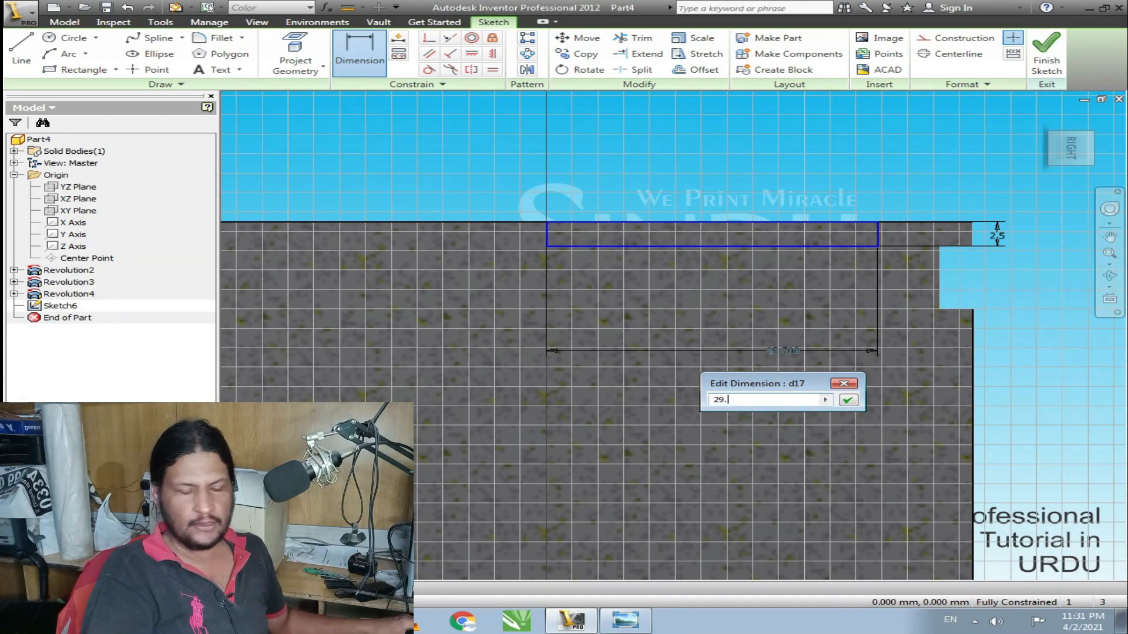
{"action": "type", "text": "5"}
{"action": "key", "text": "Return"}
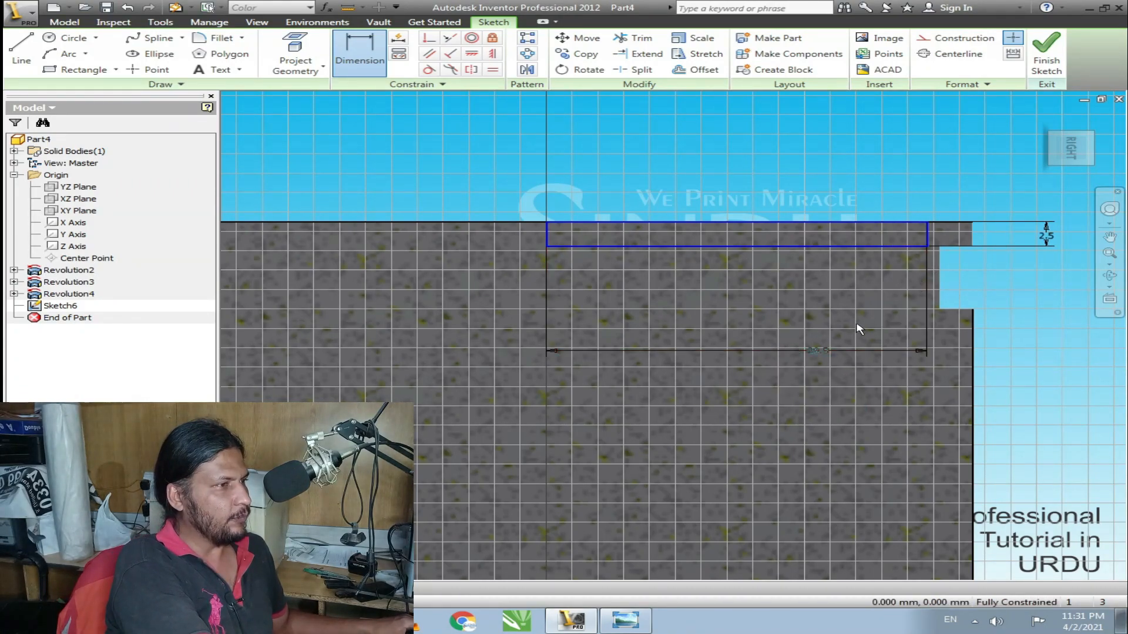
- Change the rectangle's width dimension to 28.5 mm
{"action": "double_click", "coordinate": [815, 351]}
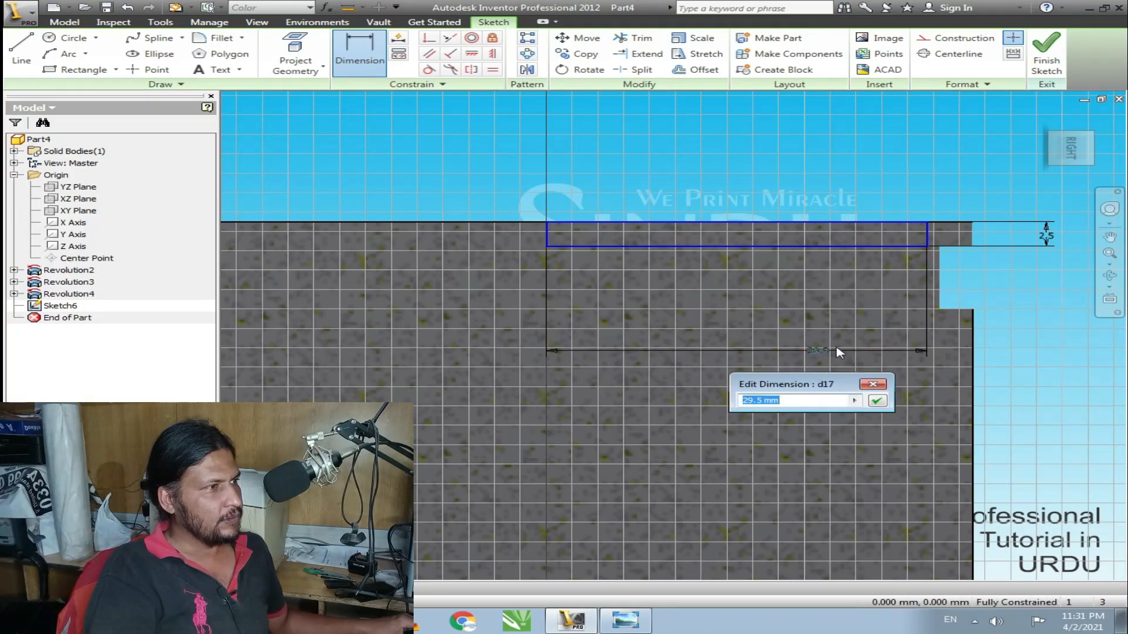
{"action": "type", "text": "28.5"}
{"action": "key", "text": "Return"}
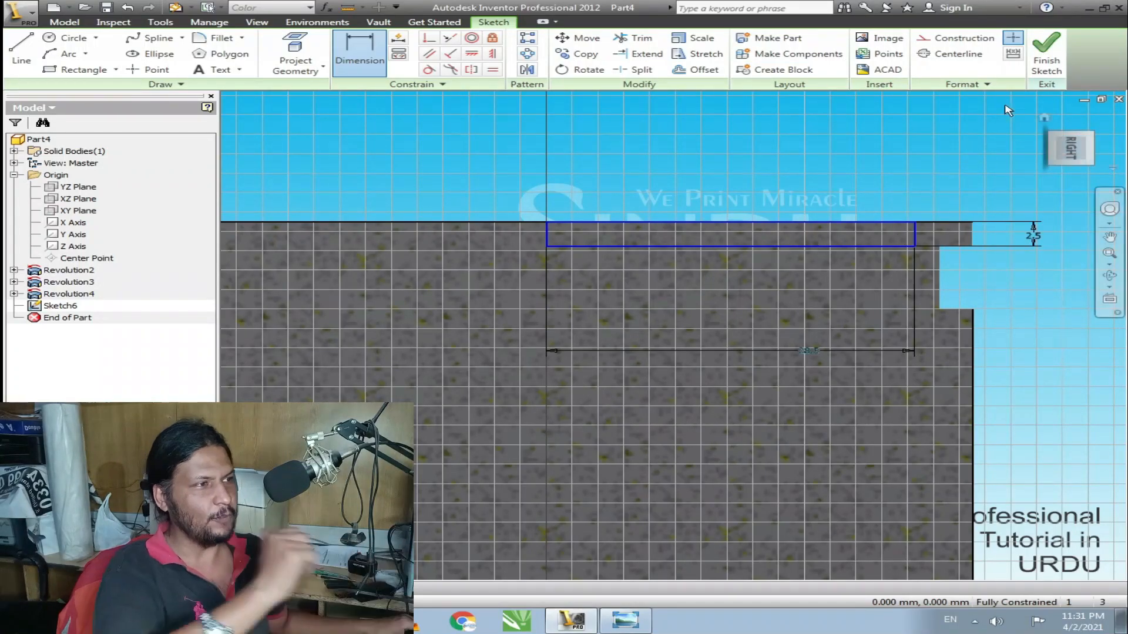
- Finish the sketch and cut a shallow circular recess by revolving the rectangle fully around its short edge on the central axis
{"action": "left_click", "coordinate": [1044, 57]}
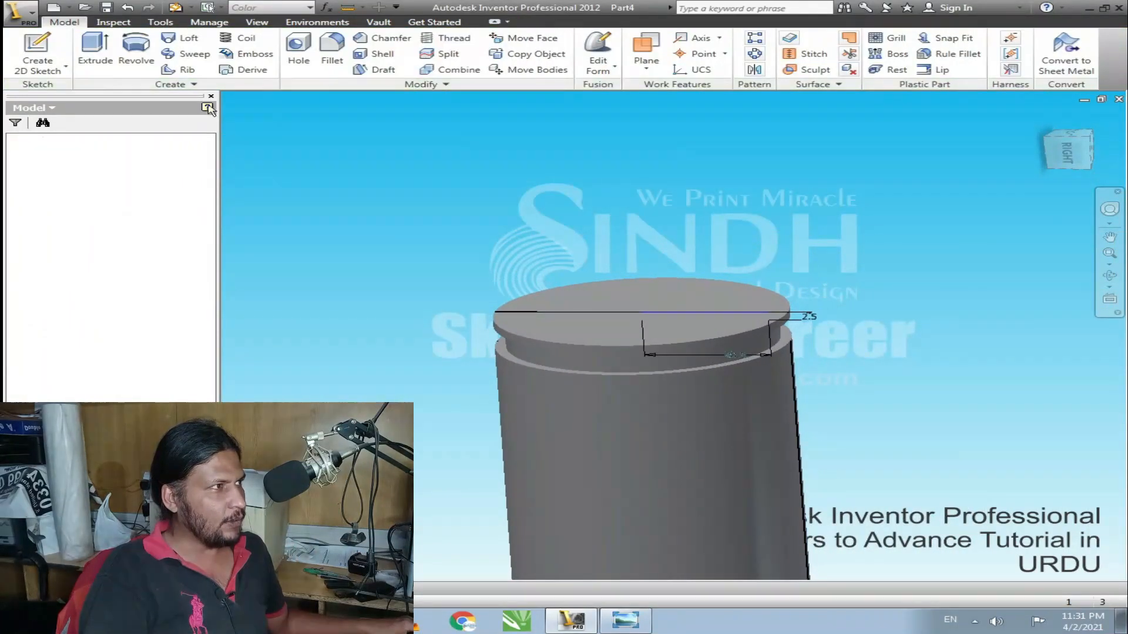
{"action": "left_click", "coordinate": [136, 53]}
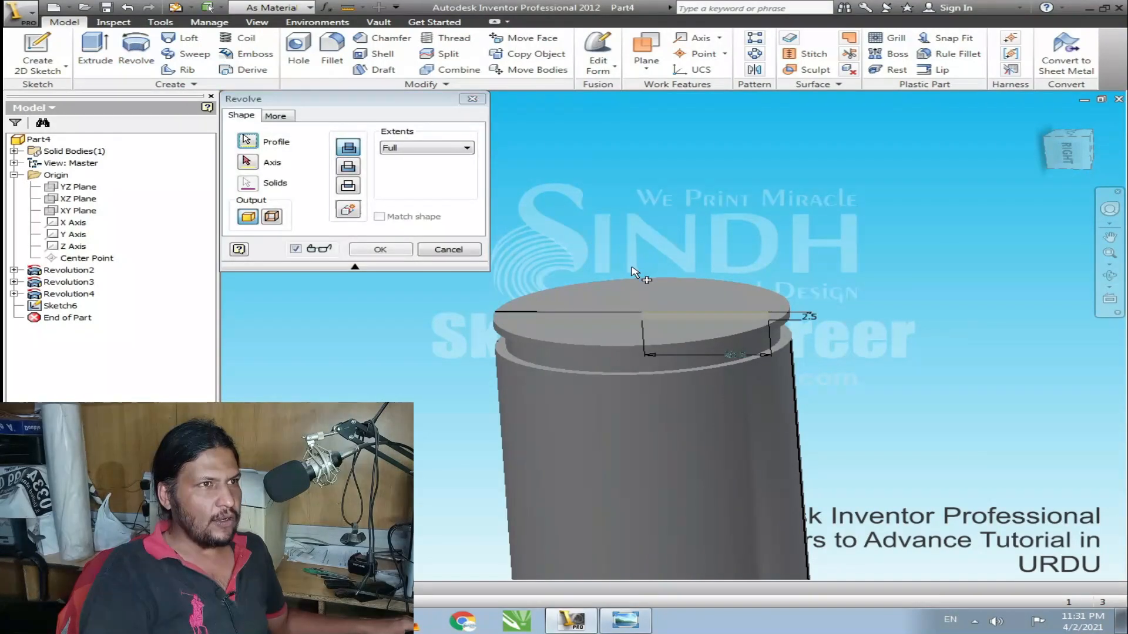
{"action": "scroll", "coordinate": [650, 256], "scroll_direction": "down", "scroll_amount": 1}
{"action": "scroll", "coordinate": [650, 256], "scroll_direction": "down", "scroll_amount": 3}
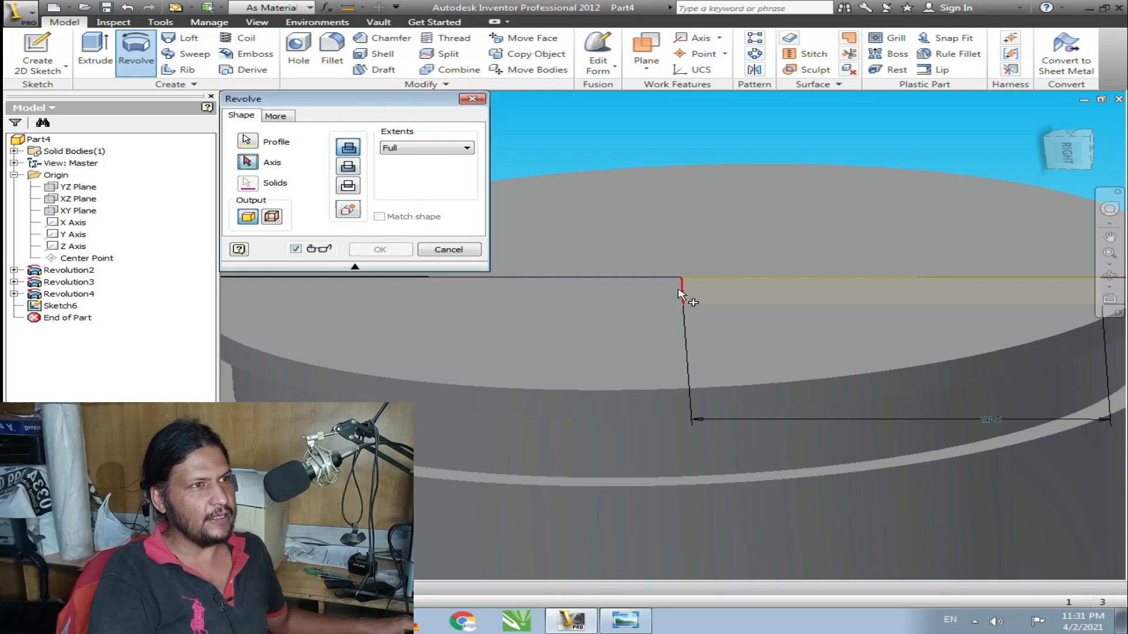
{"action": "left_click", "coordinate": [682, 295]}
{"action": "left_click", "coordinate": [352, 167]}
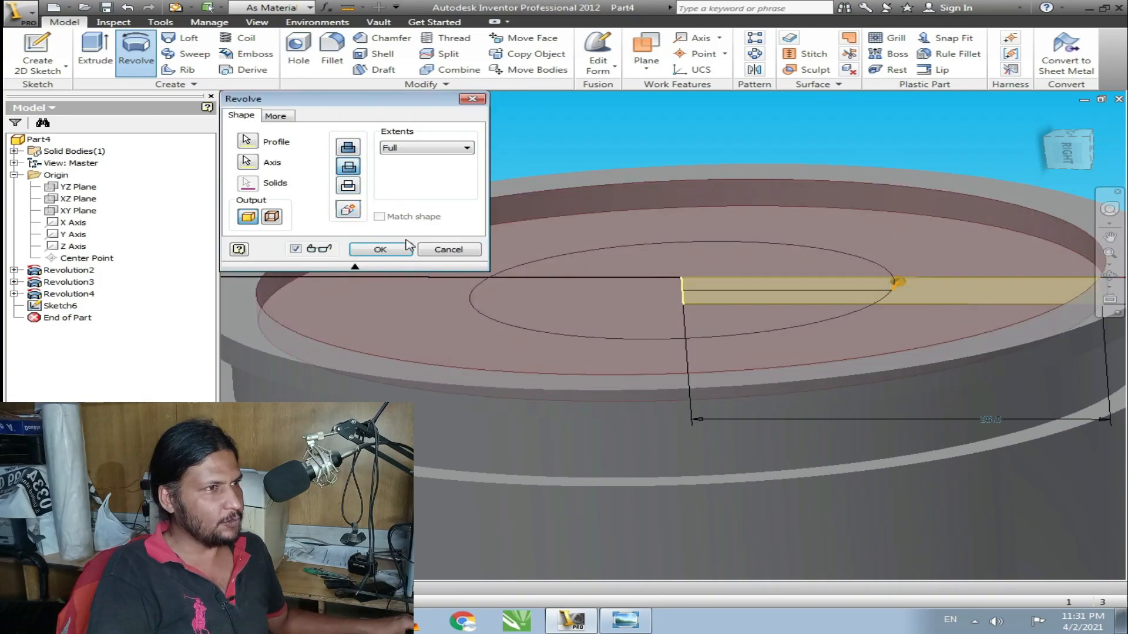
{"action": "left_click", "coordinate": [403, 249]}
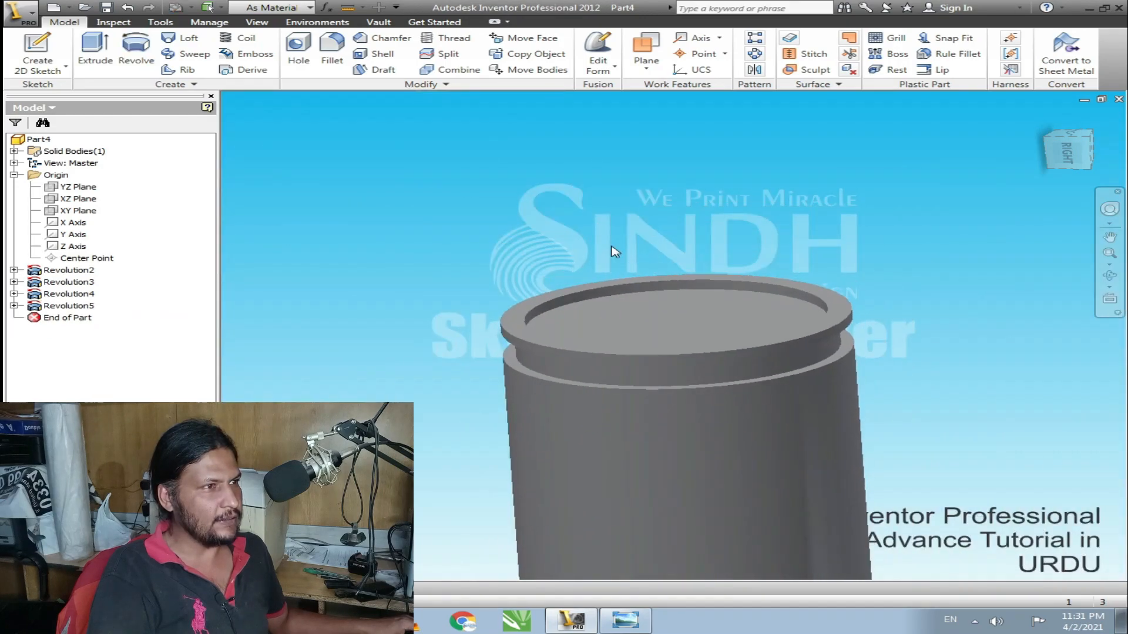
- Start another sketch on the YZ plane with the model sliced through the recessed end
{"action": "middle_click_drag", "start_coordinate": [628, 300], "coordinate": [659, 227], "text": "shift"}
{"action": "scroll", "coordinate": [621, 292], "scroll_direction": "up", "scroll_amount": 3}
{"action": "middle_click_drag", "start_coordinate": [623, 288], "coordinate": [620, 337], "text": "shift"}
{"action": "scroll", "coordinate": [646, 245], "scroll_direction": "down", "scroll_amount": 5}
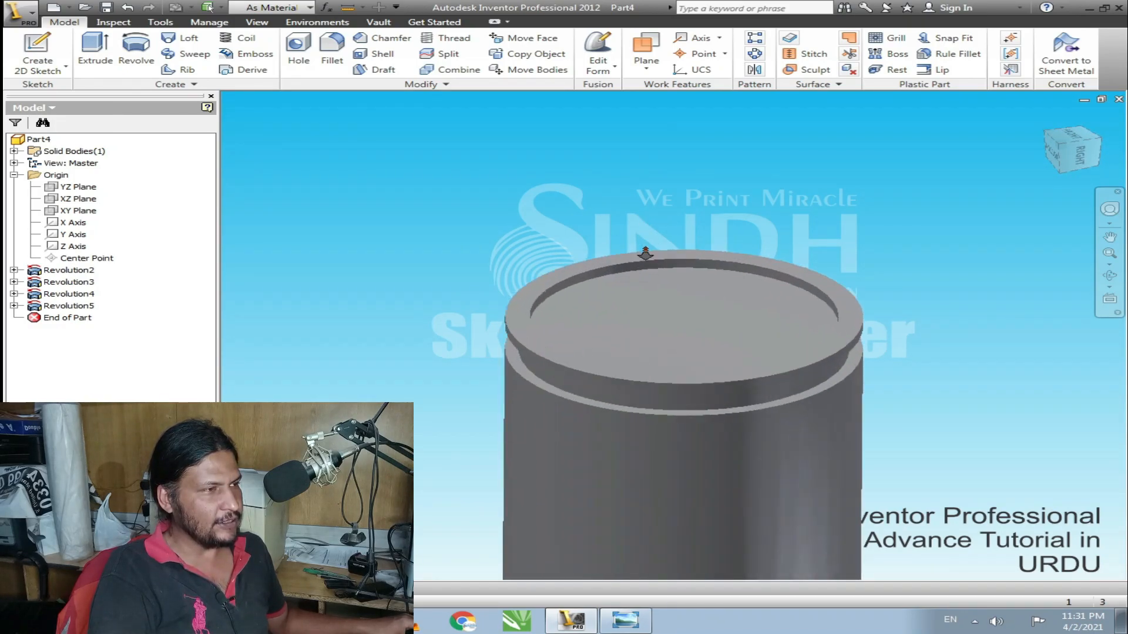
{"action": "middle_click_drag", "start_coordinate": [648, 252], "coordinate": [593, 245]}
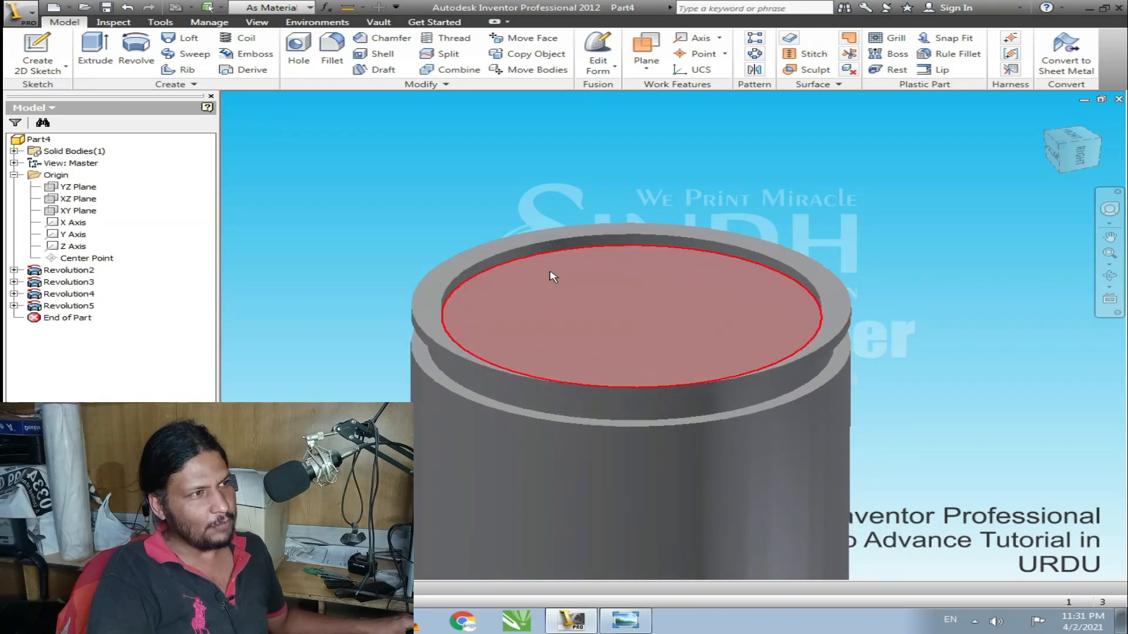
{"action": "left_click", "coordinate": [79, 188]}
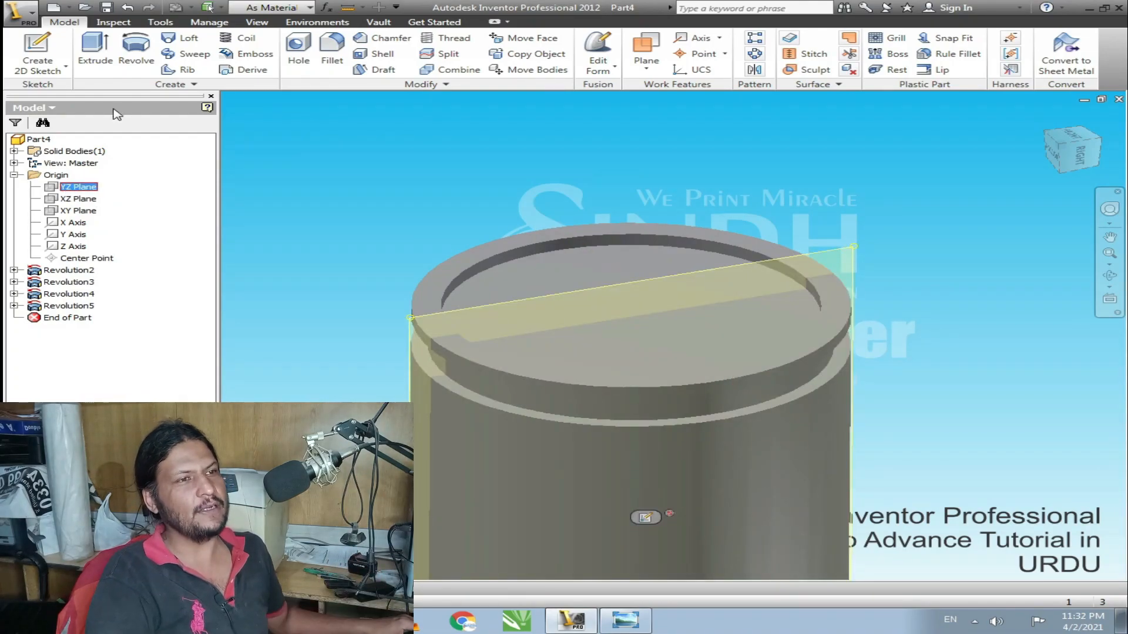
{"action": "left_click", "coordinate": [44, 50]}
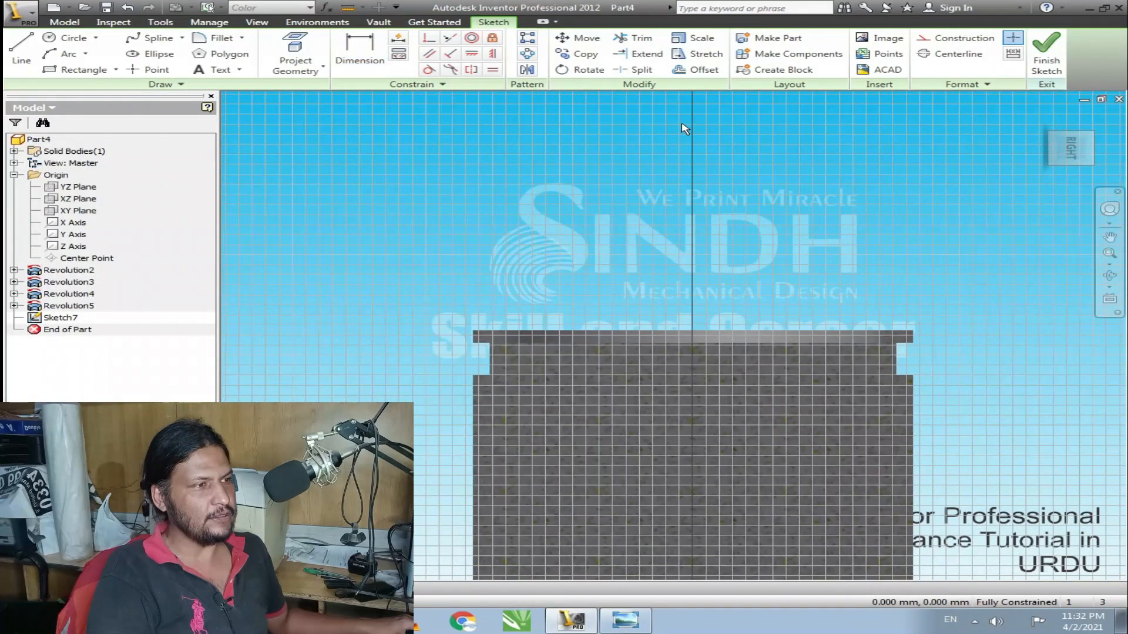
- Project the recess's floor edge, rim edge and one side wall into the sketch
{"action": "scroll", "coordinate": [733, 230], "scroll_direction": "up", "scroll_amount": 3}
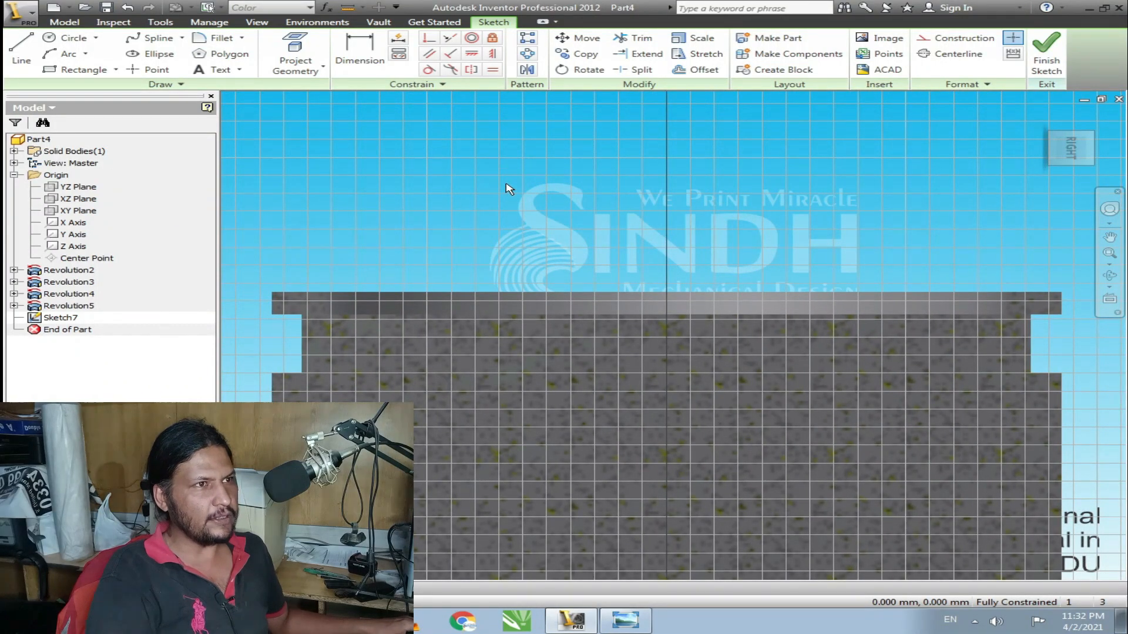
{"action": "left_click", "coordinate": [294, 56]}
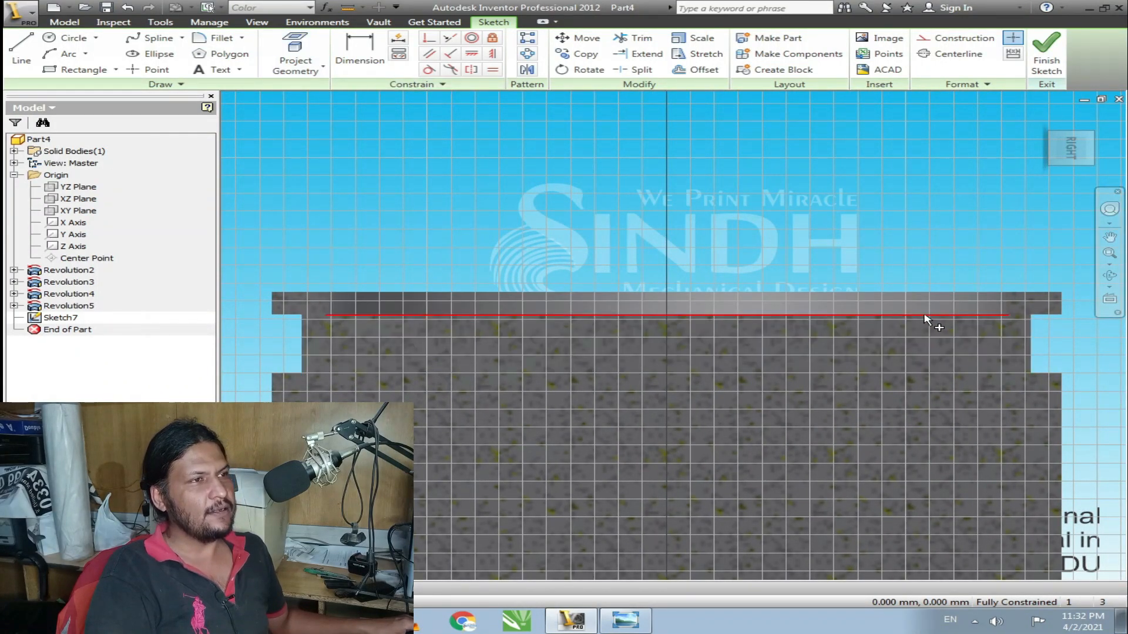
{"action": "left_click", "coordinate": [923, 317]}
{"action": "left_click", "coordinate": [866, 293]}
{"action": "left_click", "coordinate": [1007, 307]}
- Draw a rectangle about 23.8 mm wide and 13.6 mm high, rising from the recess floor's midpoint on the central axis
{"action": "left_click", "coordinate": [21, 51]}
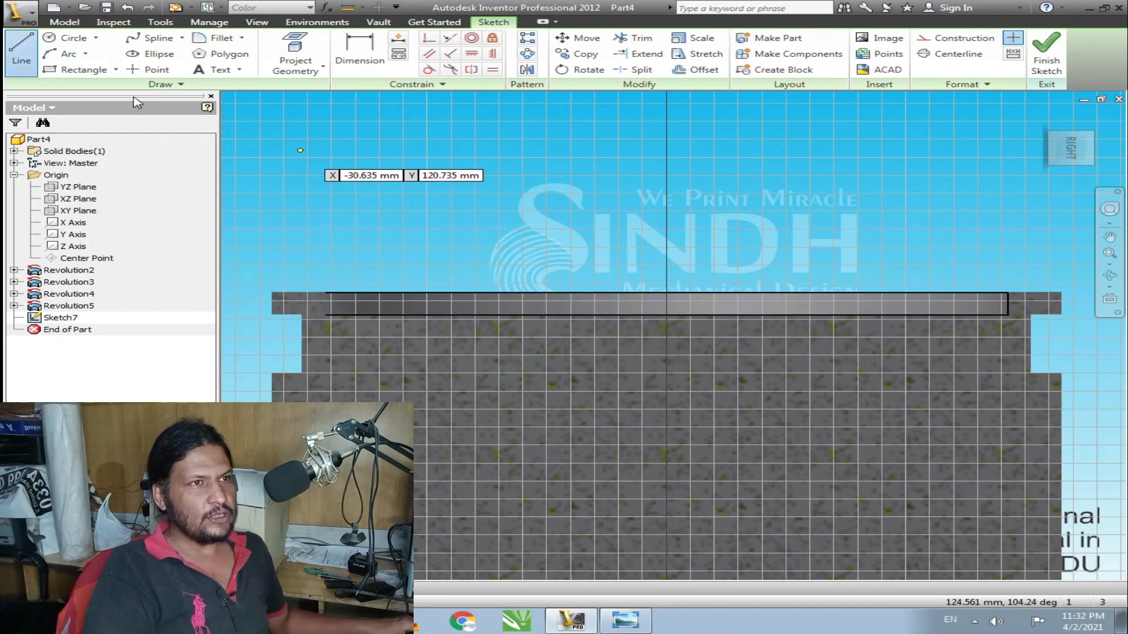
{"action": "left_click", "coordinate": [82, 69]}
{"action": "left_click", "coordinate": [666, 316]}
{"action": "left_click", "coordinate": [951, 193]}
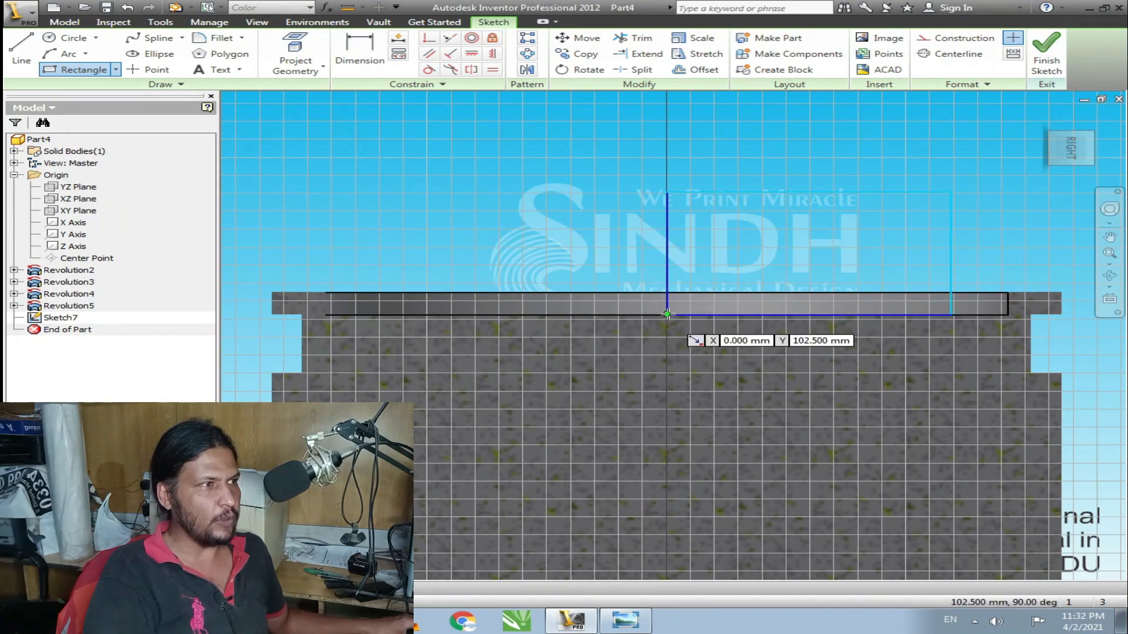
- Dimension the rectangle to 28 mm wide and 10 mm high
{"action": "key", "text": "d"}
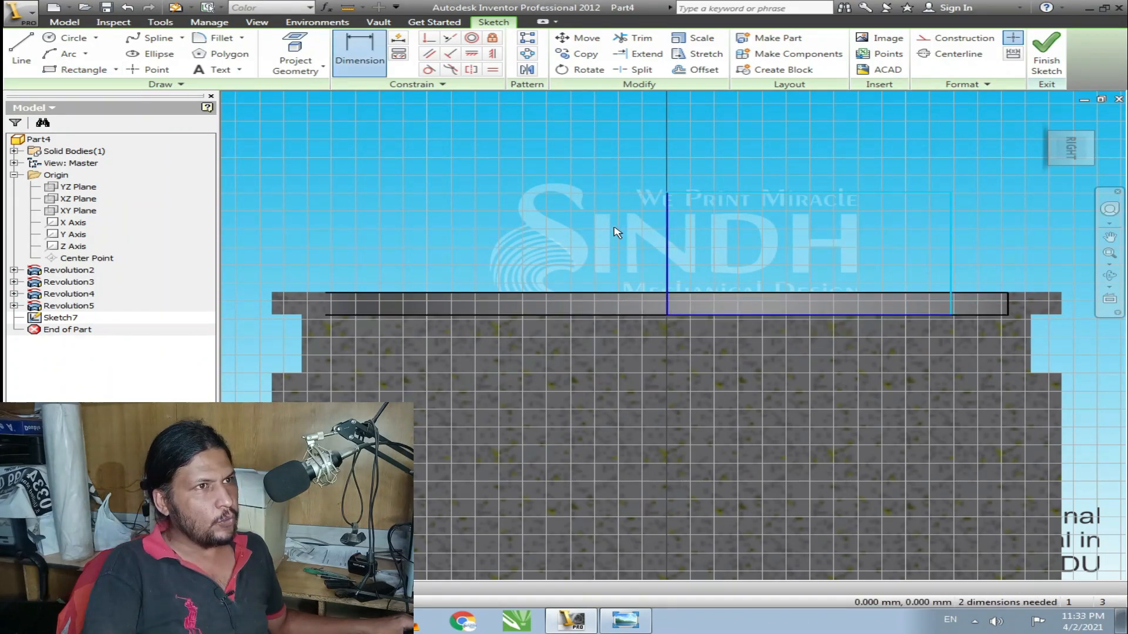
{"action": "left_click", "coordinate": [667, 239]}
{"action": "left_click", "coordinate": [951, 246]}
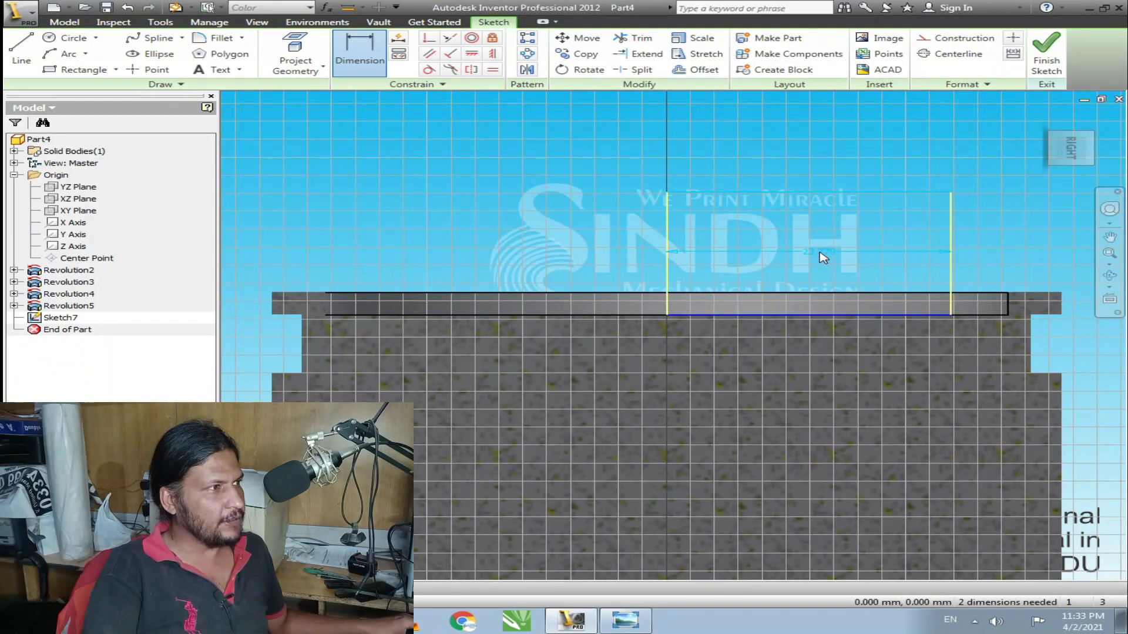
{"action": "left_click", "coordinate": [822, 257]}
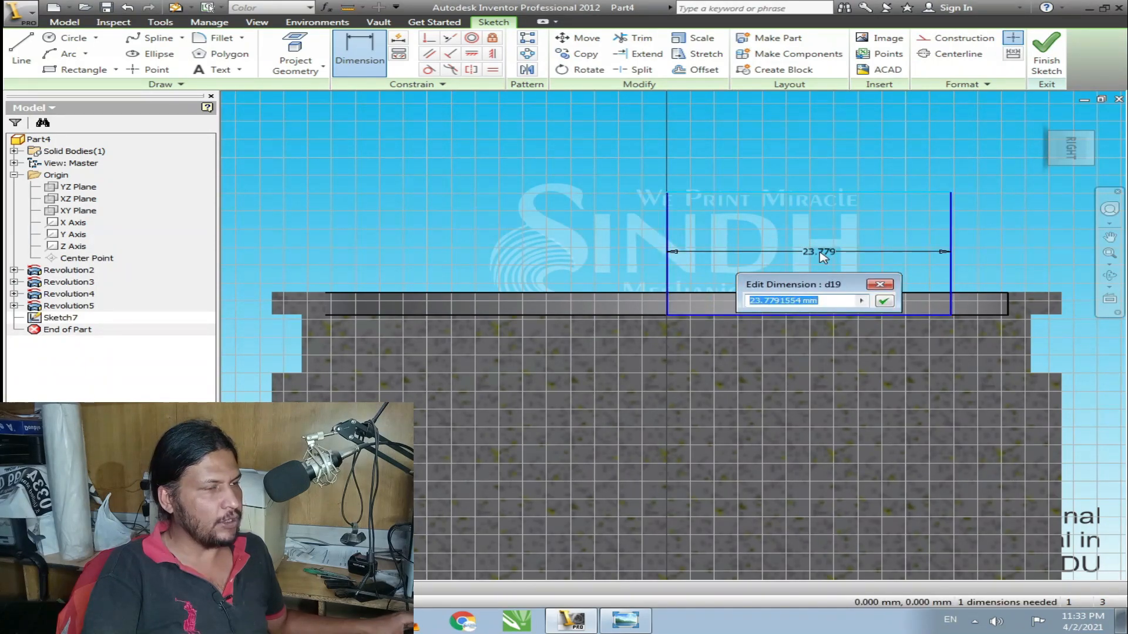
{"action": "type", "text": "28"}
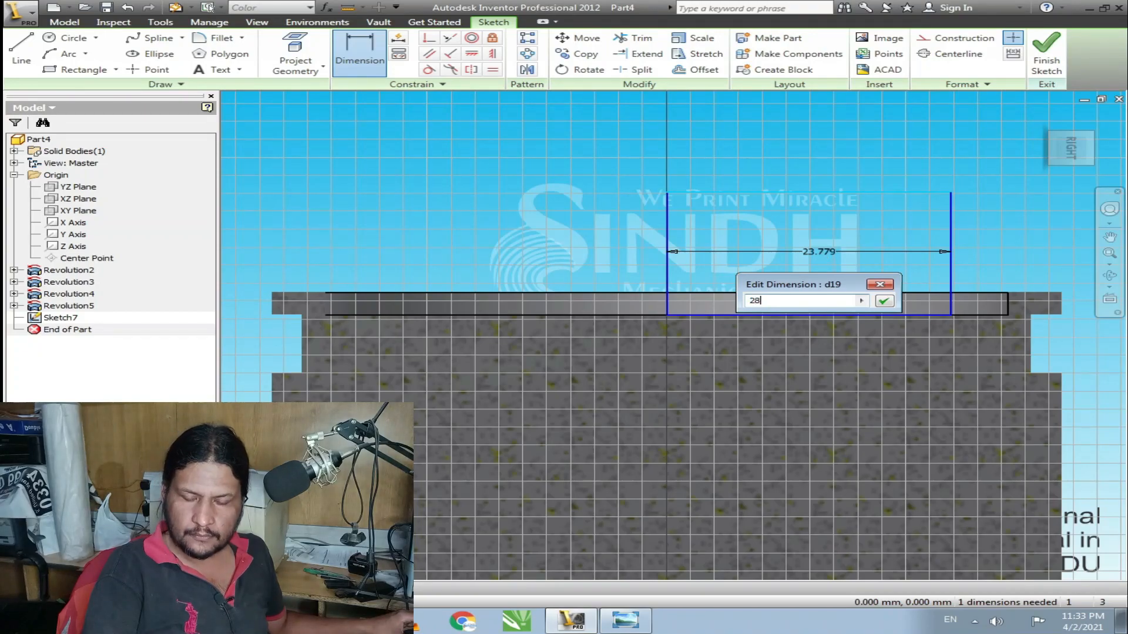
{"action": "key", "text": "Return"}
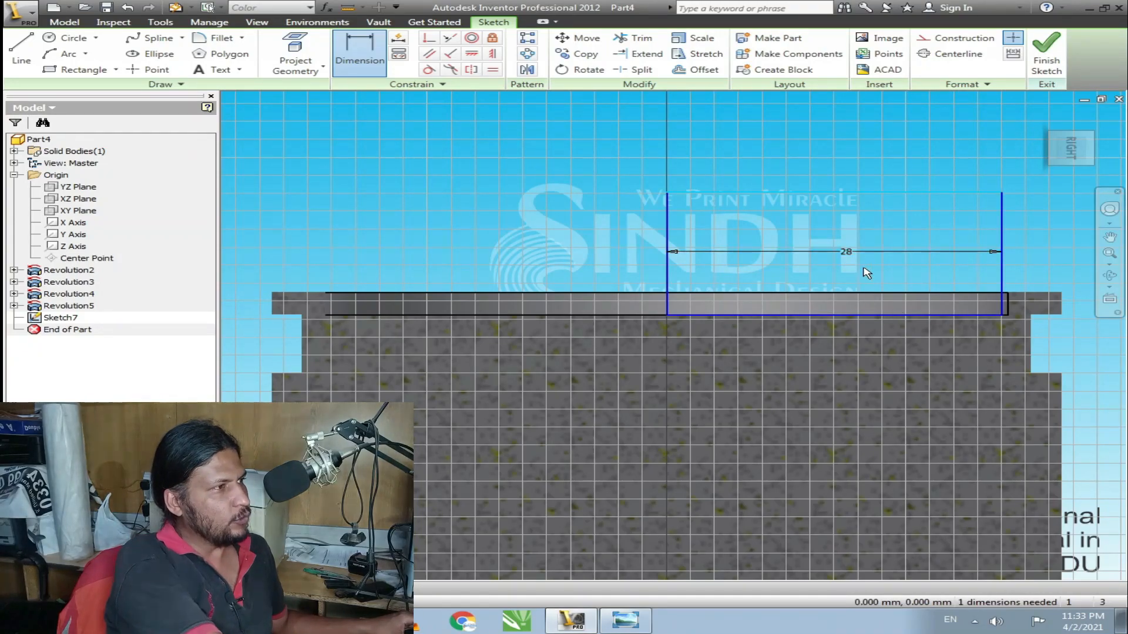
{"action": "left_click", "coordinate": [670, 231]}
{"action": "left_click", "coordinate": [577, 236]}
{"action": "type", "text": "10"}
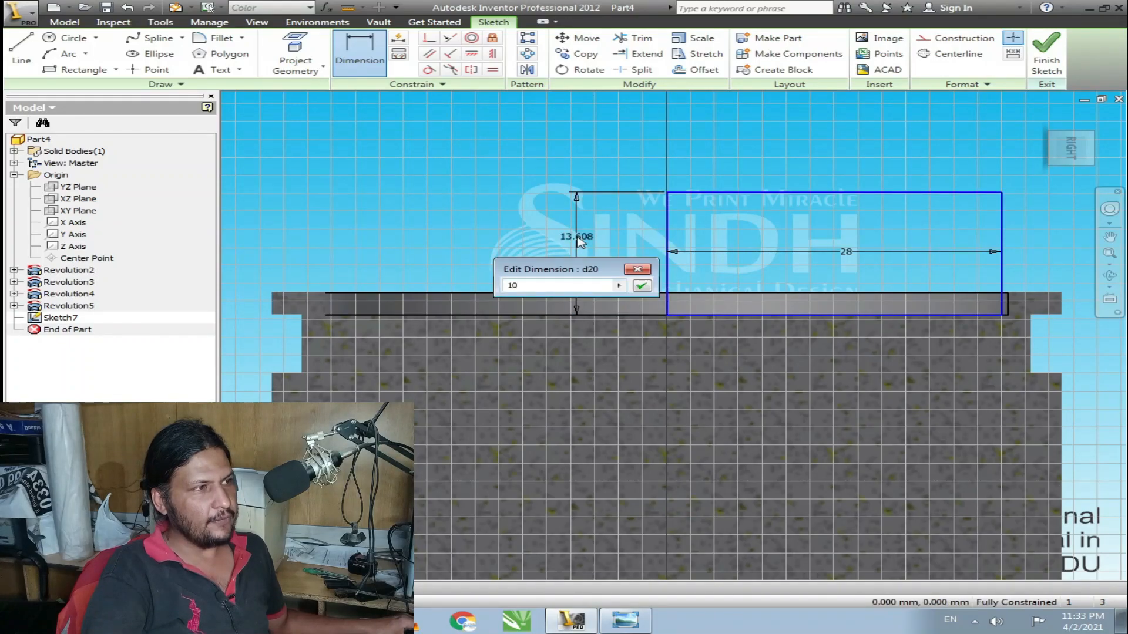
{"action": "key", "text": "Return"}
- Draw a vertical line about 5 mm long up from the rectangle's upper edge, about 16 mm from the central axis
{"action": "mouse_move", "coordinate": [951, 218]}
{"action": "middle_mouse_down"}
{"action": "mouse_move", "coordinate": [760, 215]}
{"action": "mouse_move", "coordinate": [722, 233]}
{"action": "middle_mouse_up"}
{"action": "scroll", "coordinate": [723, 189], "scroll_direction": "down", "scroll_amount": 3}
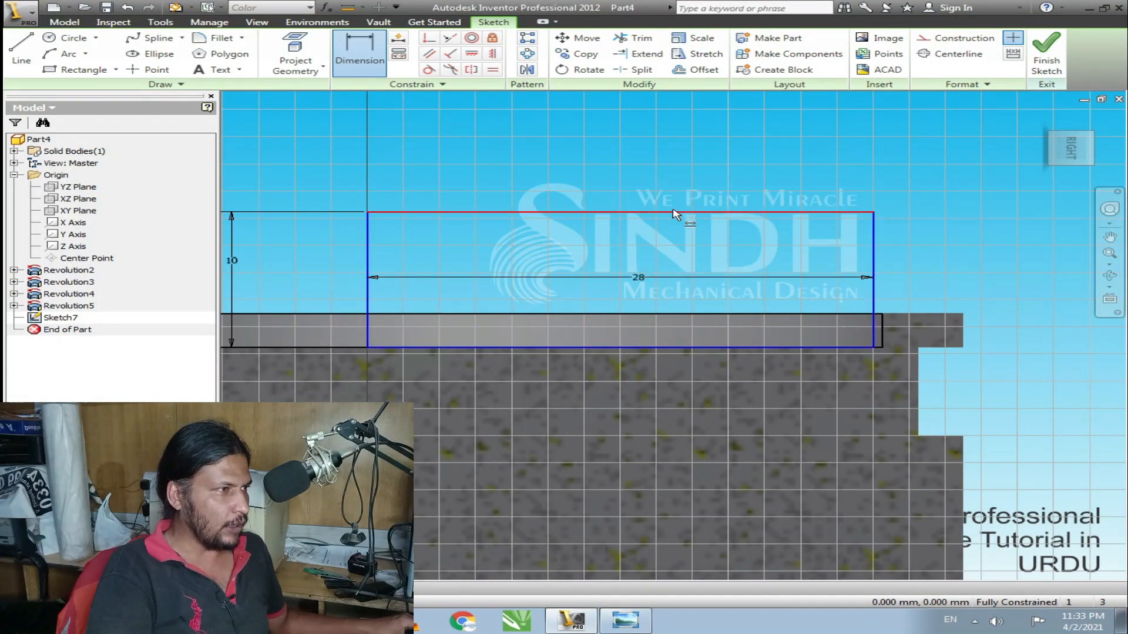
{"action": "left_click", "coordinate": [22, 52]}
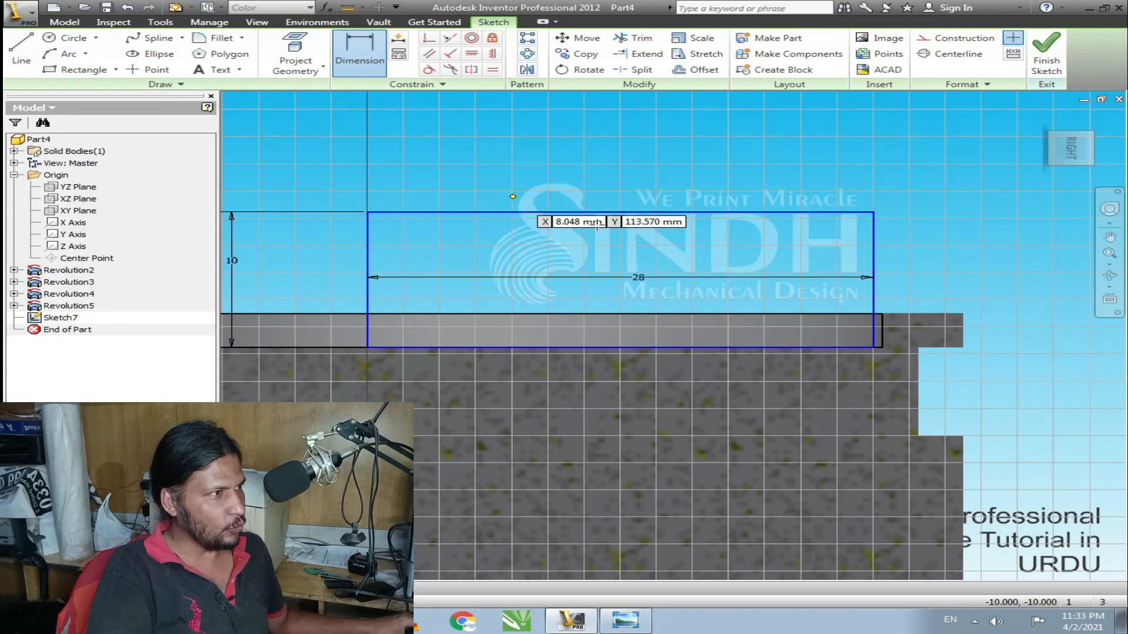
{"action": "left_click", "coordinate": [656, 213]}
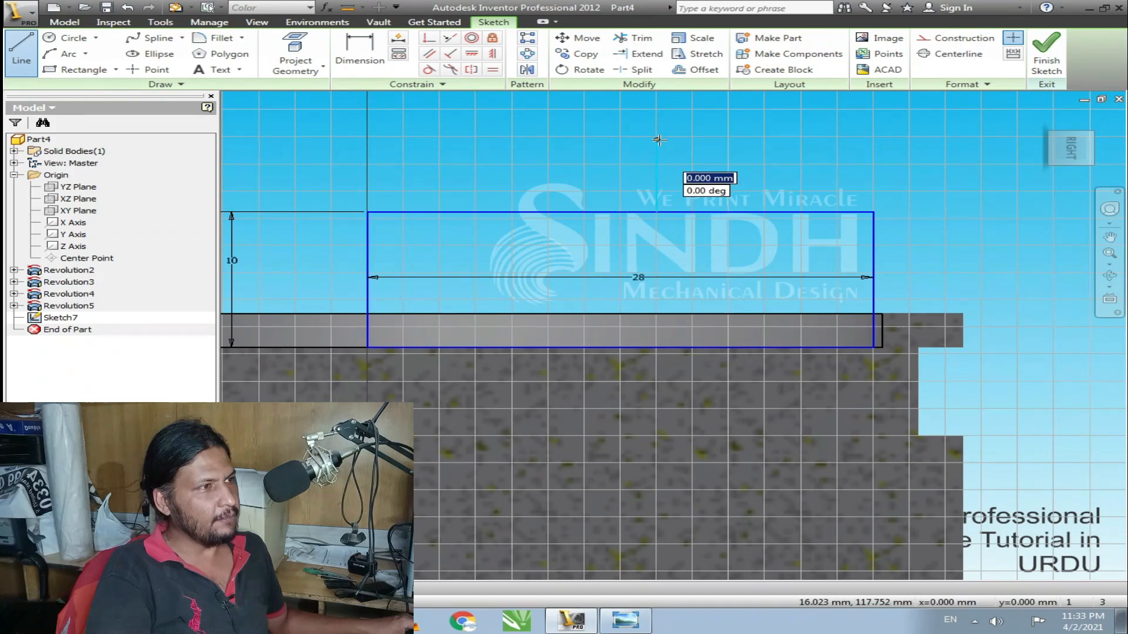
{"action": "left_click", "coordinate": [659, 139]}
{"action": "key", "text": "Escape"}
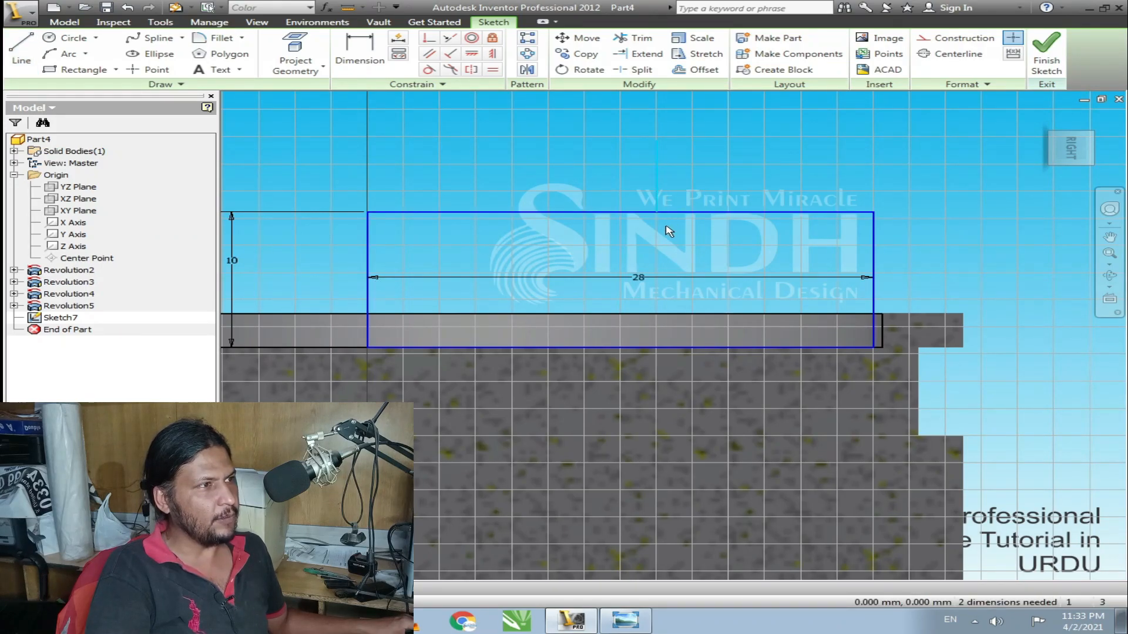
- Dimension the short vertical line 15 mm from the rectangle's edge on the central axis
{"action": "key", "text": "d"}
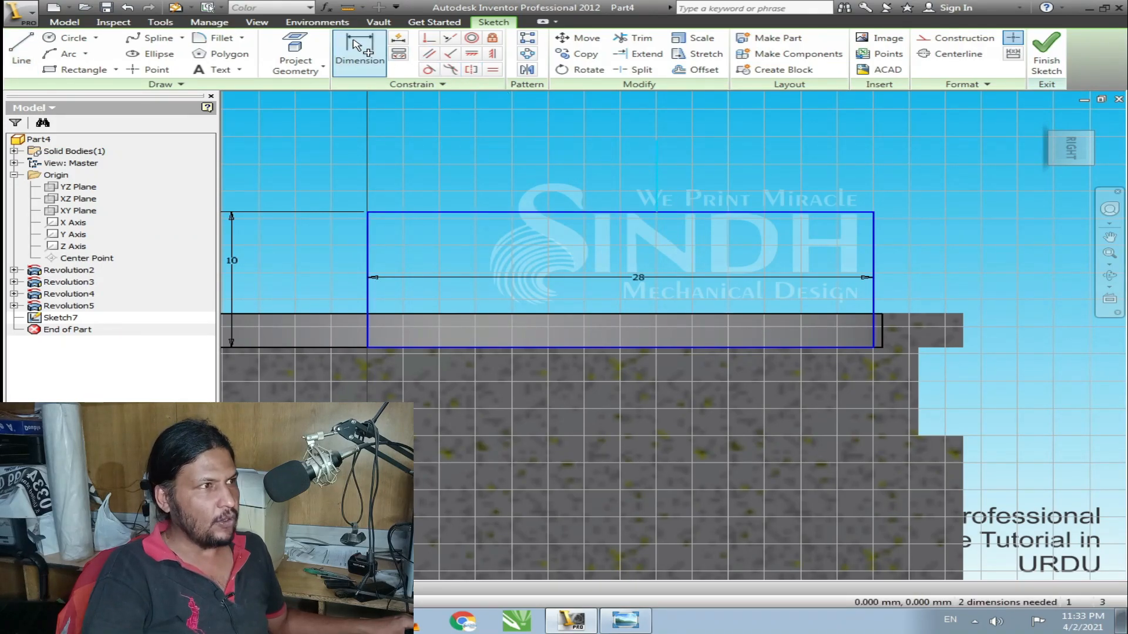
{"action": "left_click", "coordinate": [657, 197]}
{"action": "left_click", "coordinate": [368, 240]}
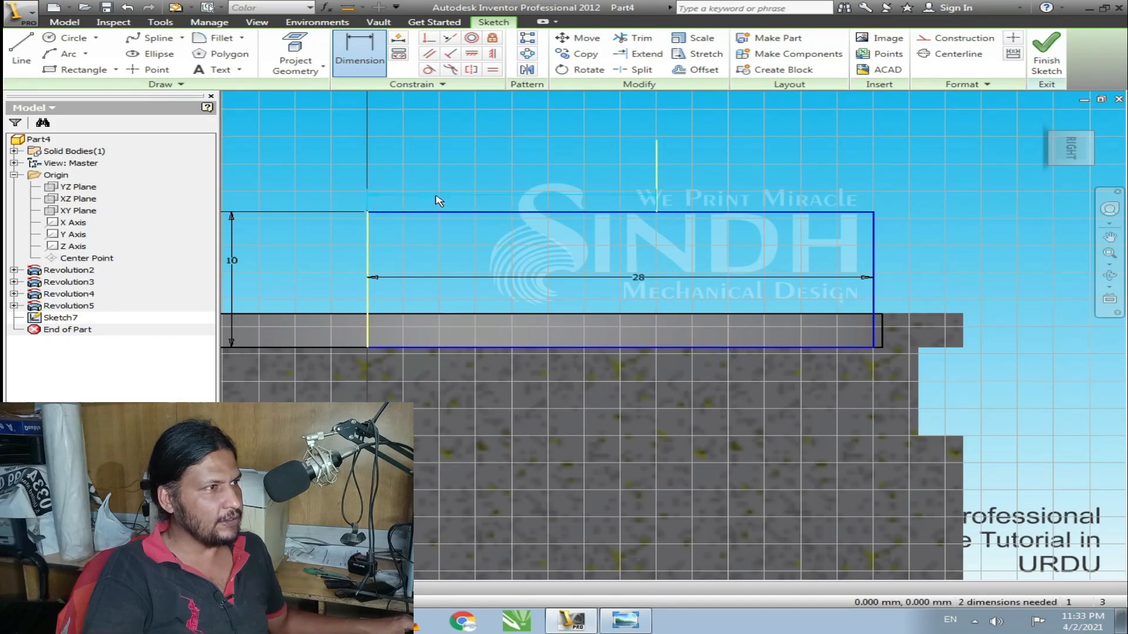
{"action": "left_click", "coordinate": [443, 193]}
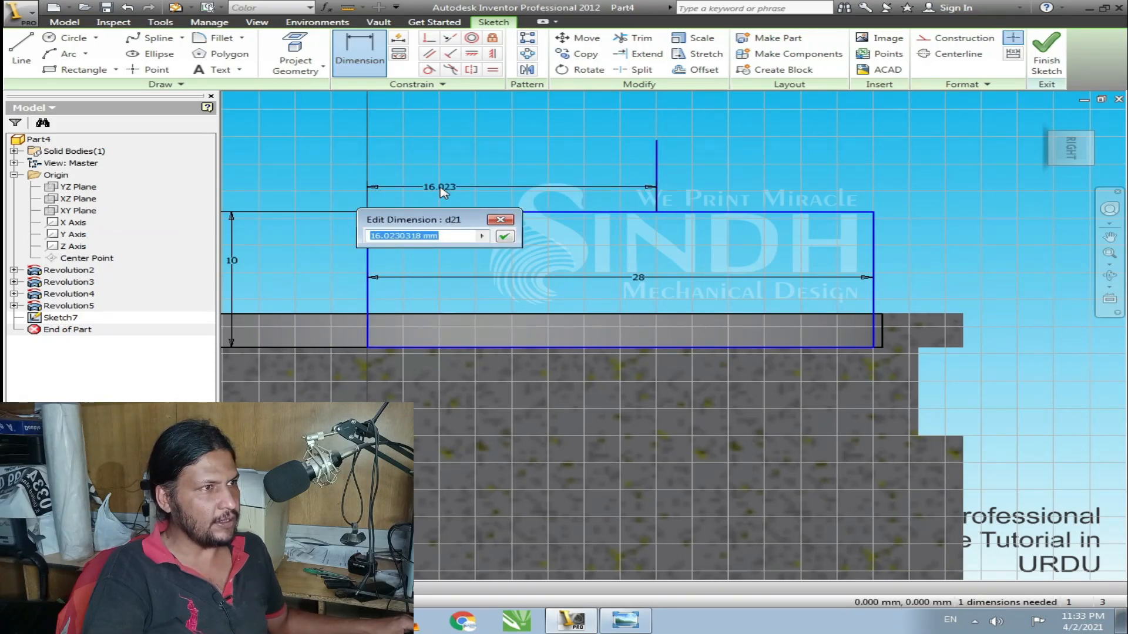
{"action": "type", "text": "15"}
{"action": "key", "text": "Return"}
- Draw a convex arc of about 16 mm radius from the short line's foot to the rectangle's lower outer corner
{"action": "left_click", "coordinate": [65, 53]}
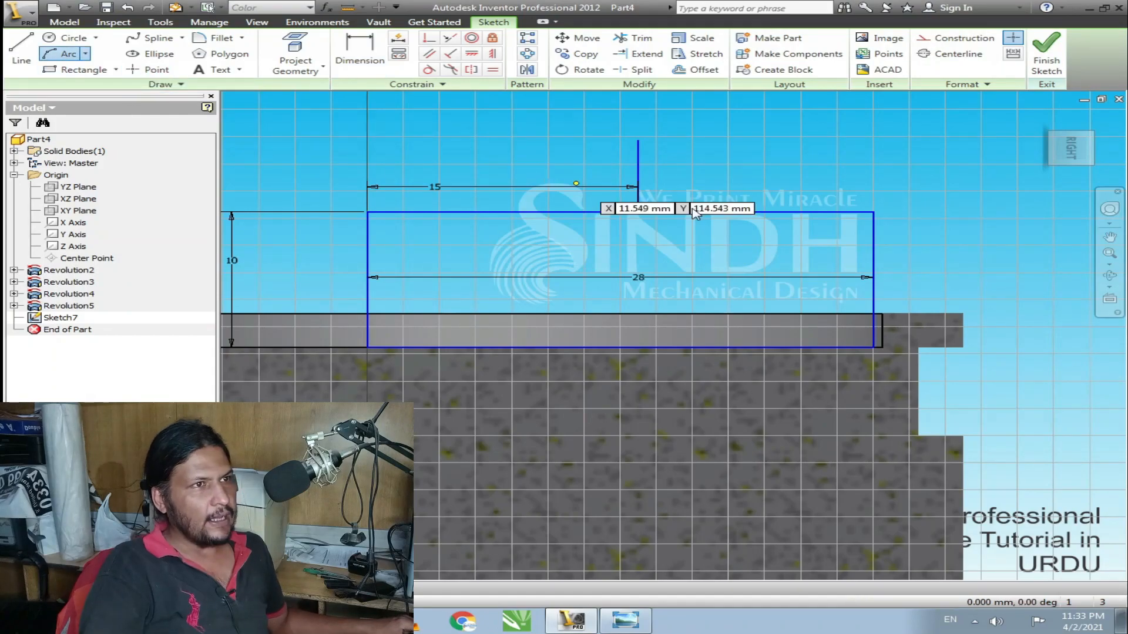
{"action": "left_click", "coordinate": [638, 210]}
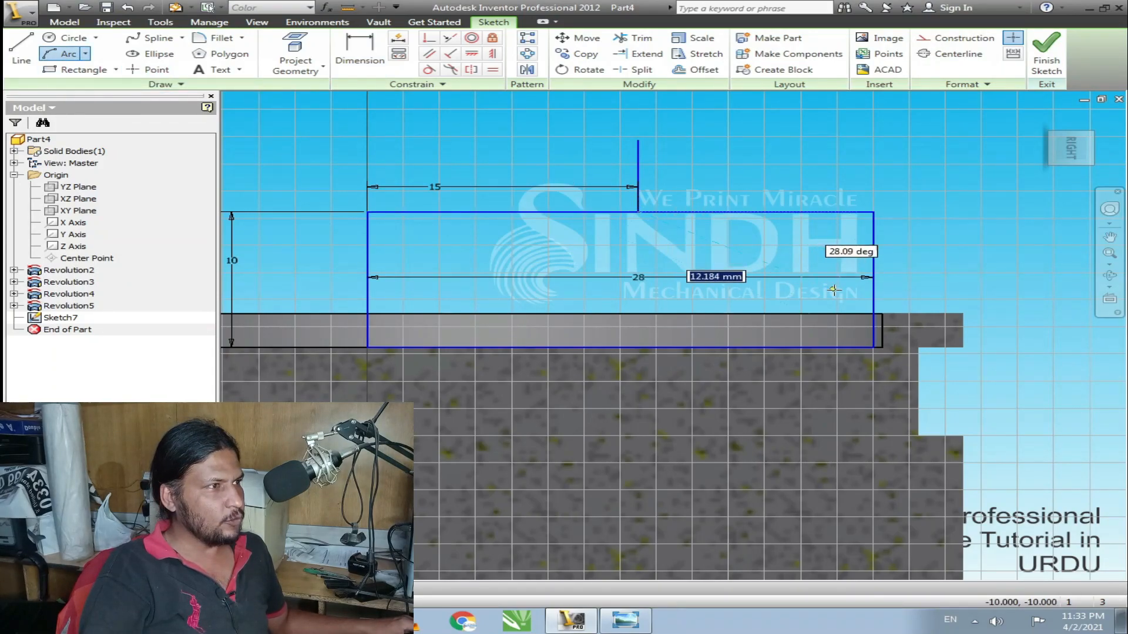
{"action": "left_click", "coordinate": [874, 347]}
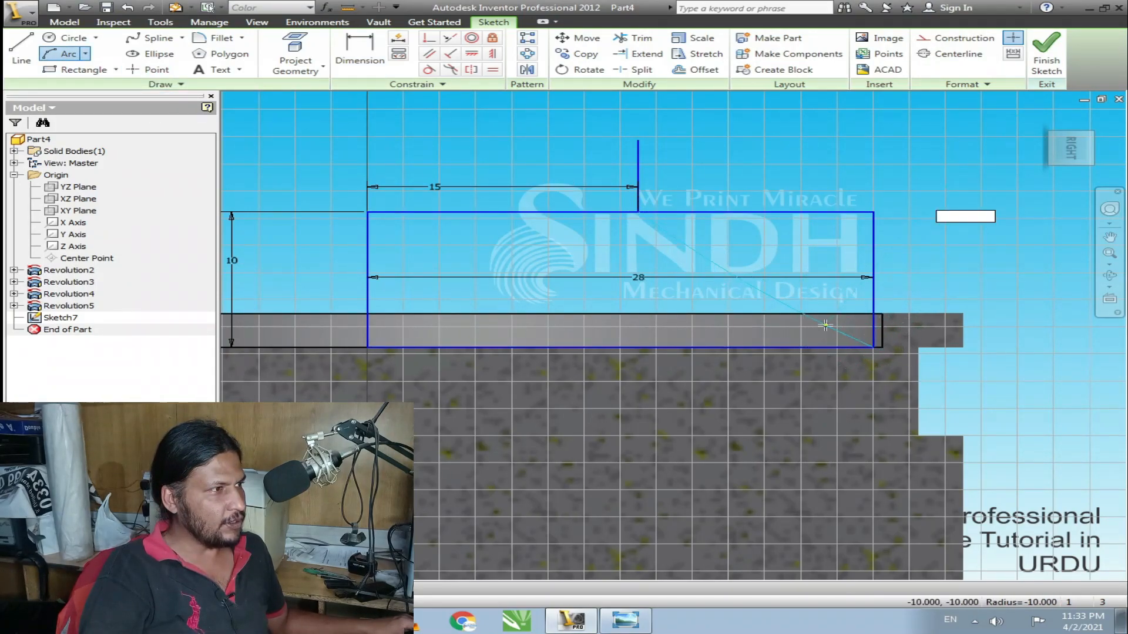
{"action": "left_click", "coordinate": [791, 262]}
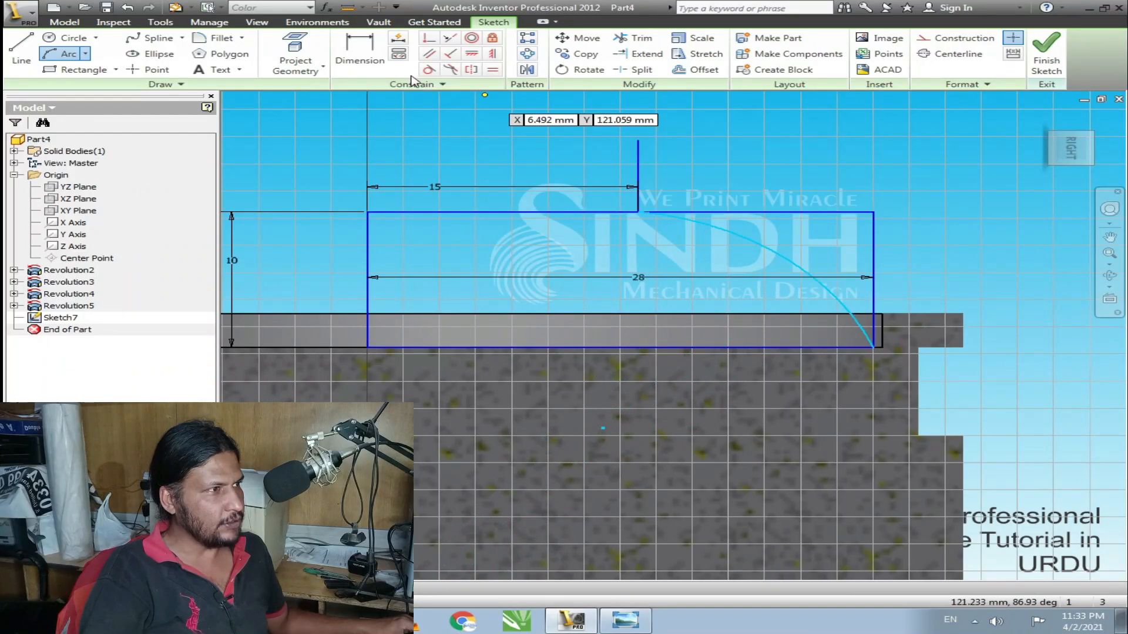
- Dimension the arc's radius and set it to 17 mm
{"action": "key", "text": "d"}
{"action": "left_click", "coordinate": [766, 251]}
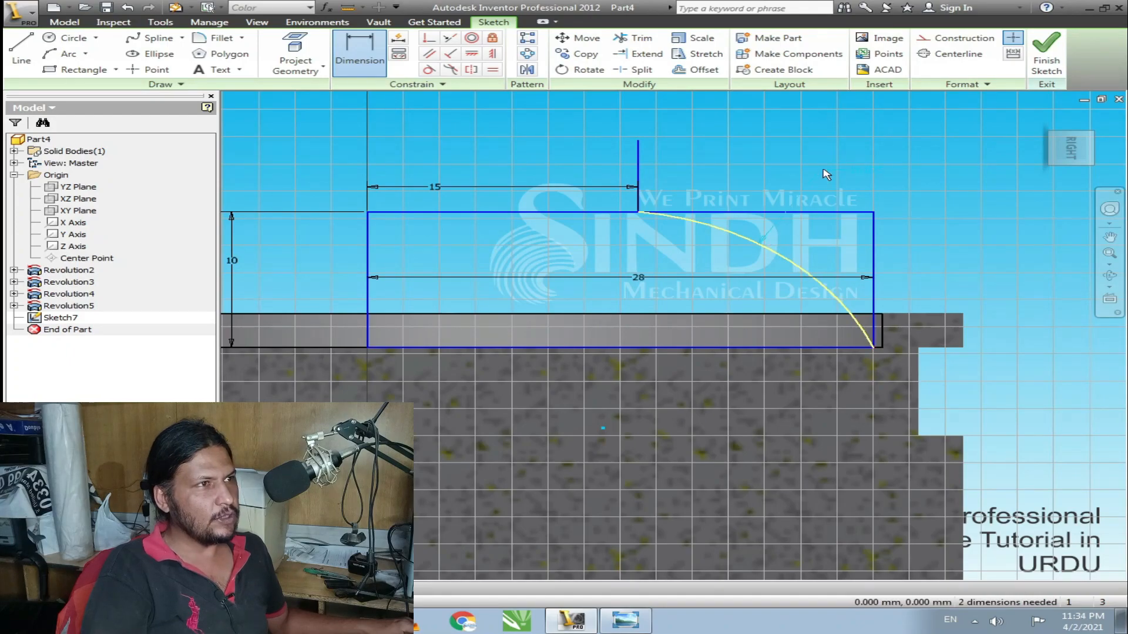
{"action": "left_click", "coordinate": [829, 167]}
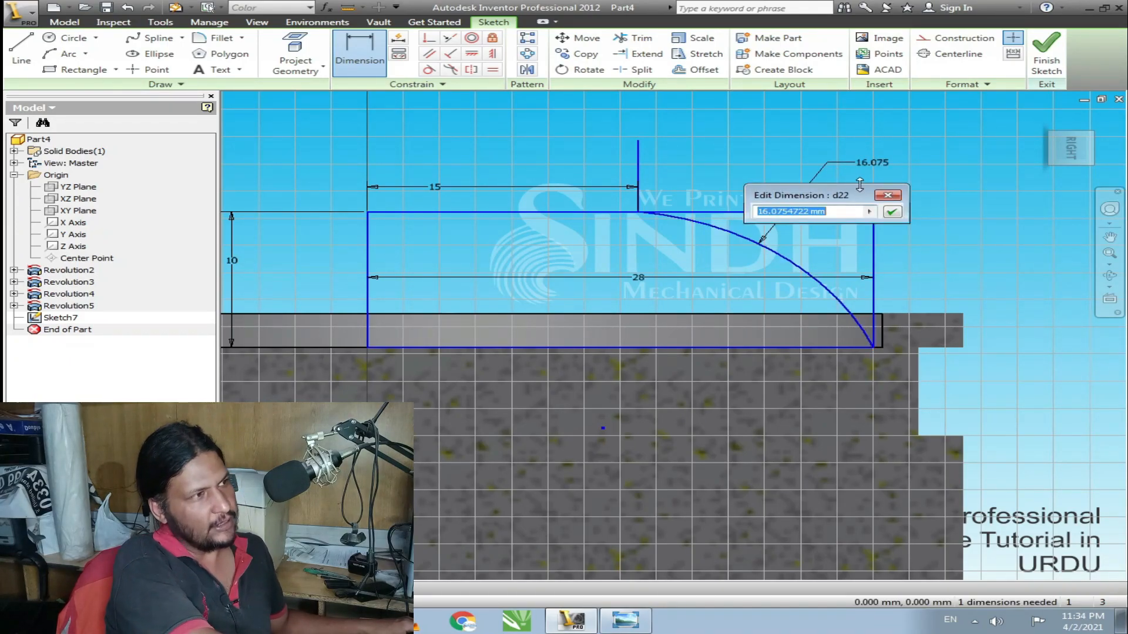
{"action": "type", "text": "17"}
{"action": "key", "text": "Return"}
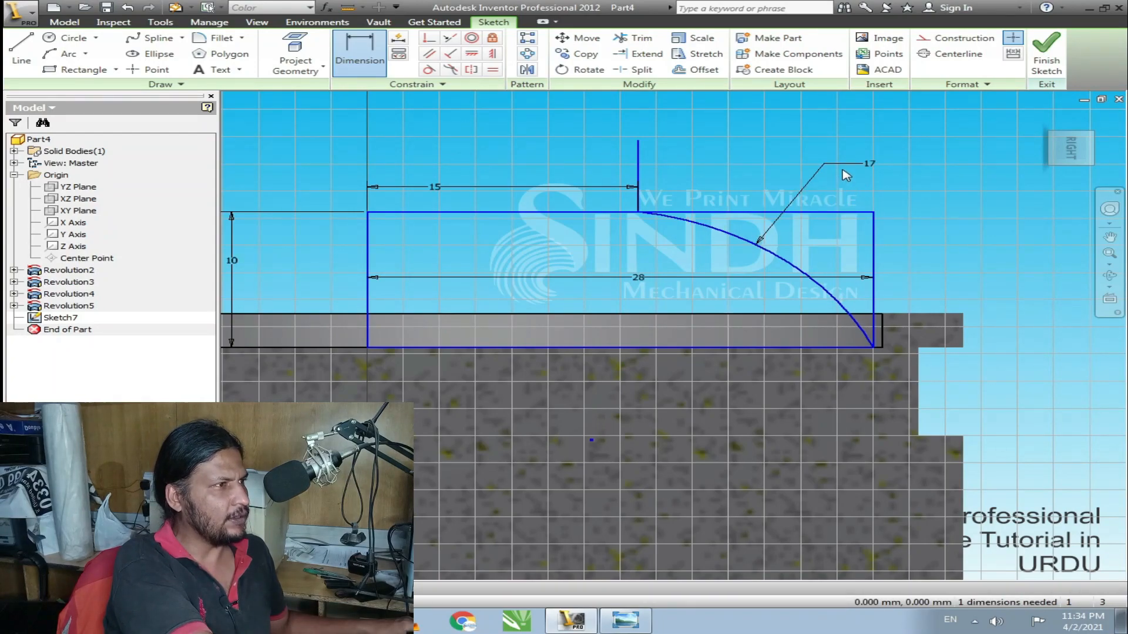
- Change the arc's radius dimension to 15 mm
{"action": "double_click", "coordinate": [844, 171]}
{"action": "type", "text": "15"}
{"action": "key", "text": "Return"}
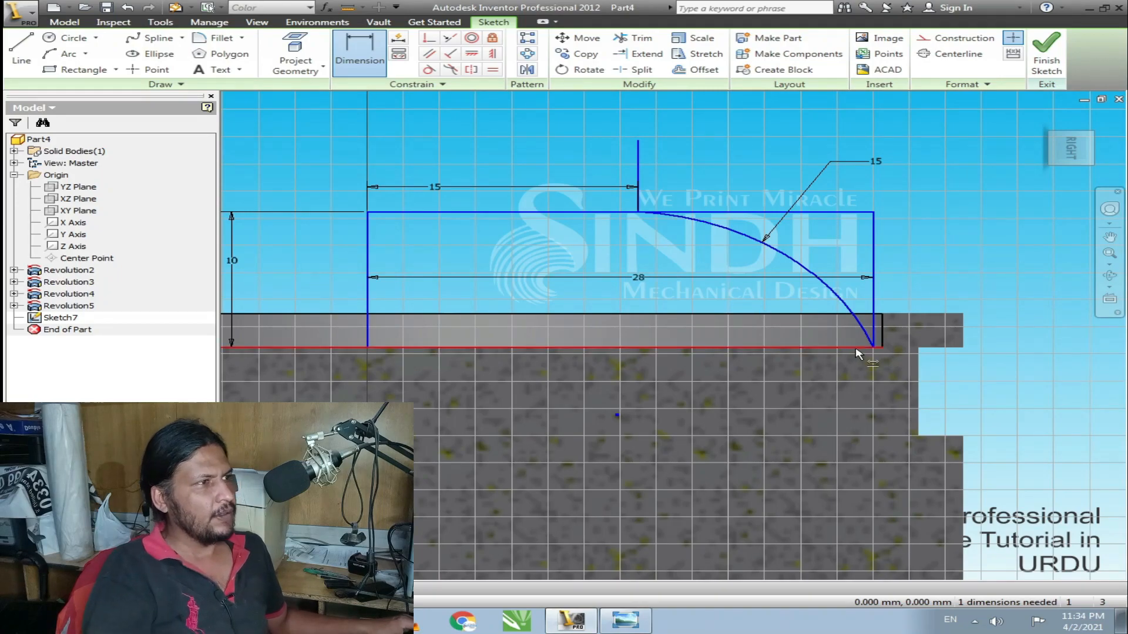
{"action": "left_click", "coordinate": [8, 48]}
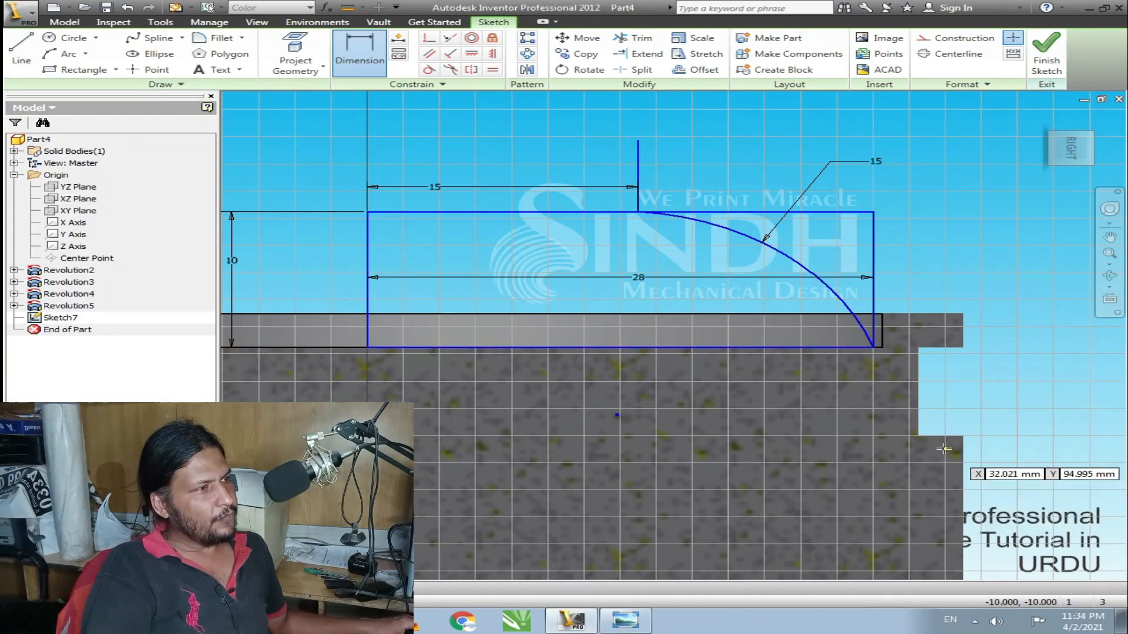
{"action": "left_click", "coordinate": [873, 348]}
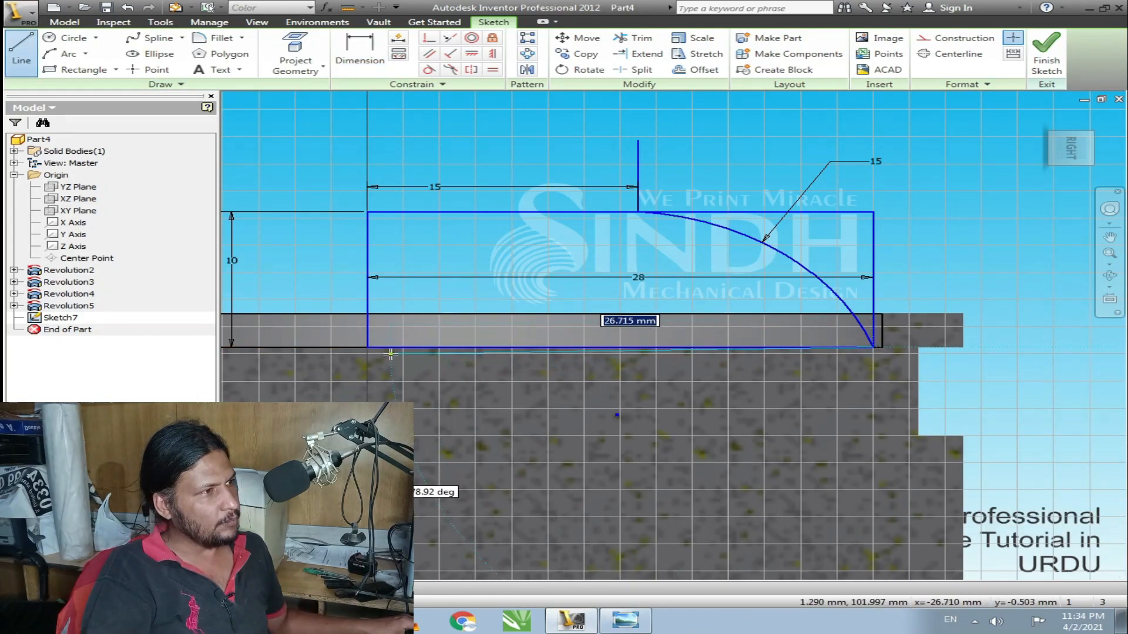
{"action": "key", "text": "Escape"}
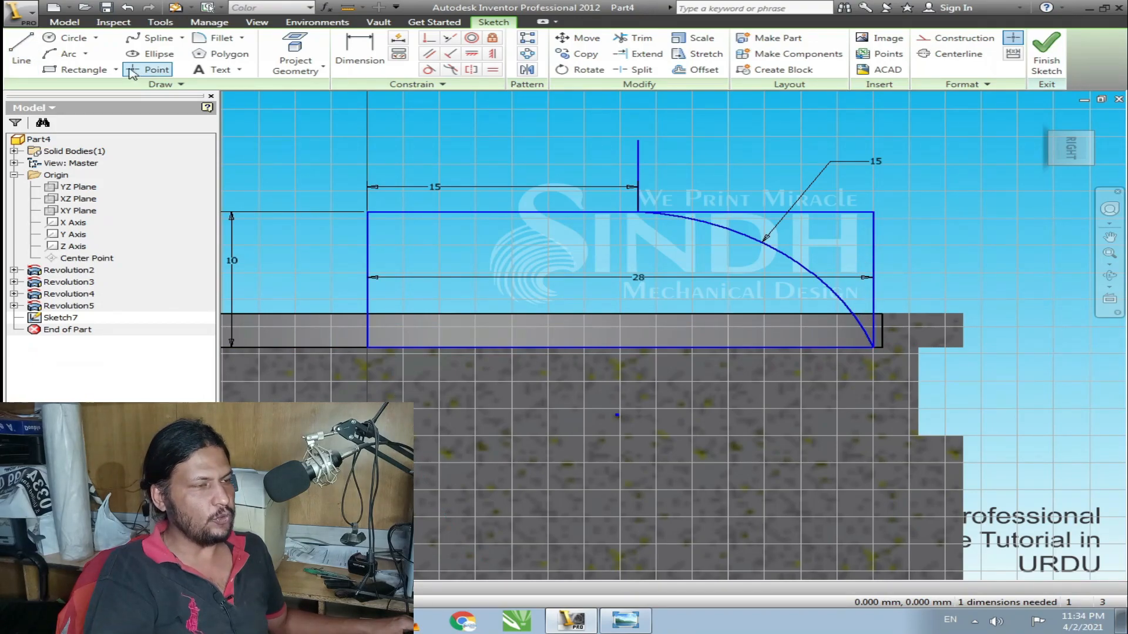
- Finish the sketch and join a flat-topped dome by revolving the region under the arc fully around its edge on the central axis
{"action": "left_click", "coordinate": [1049, 56]}
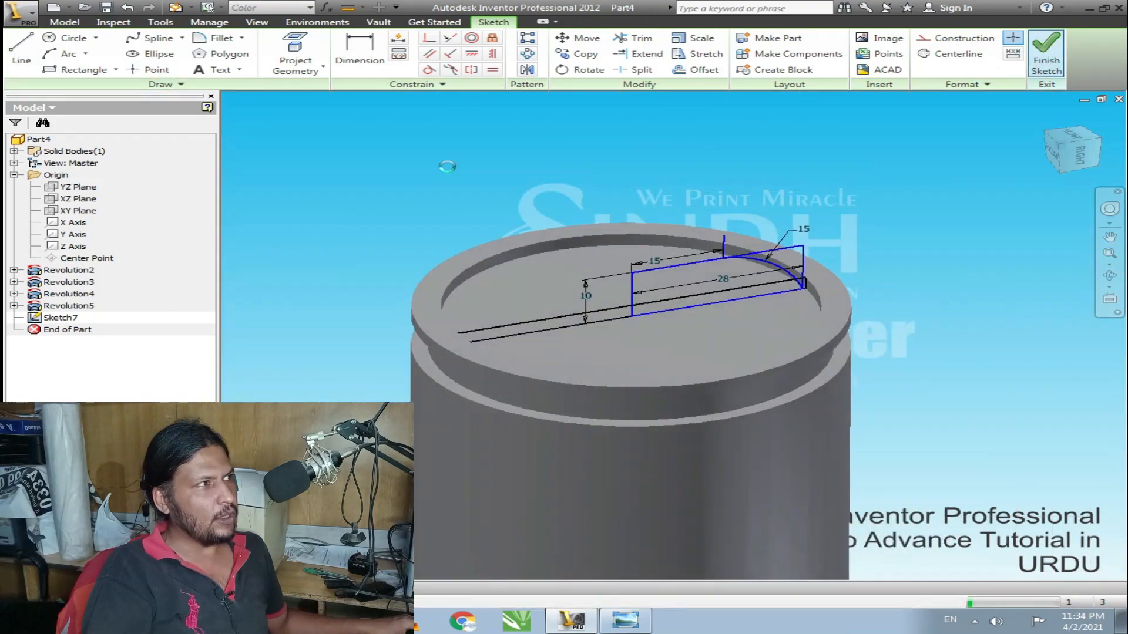
{"action": "left_click", "coordinate": [130, 54]}
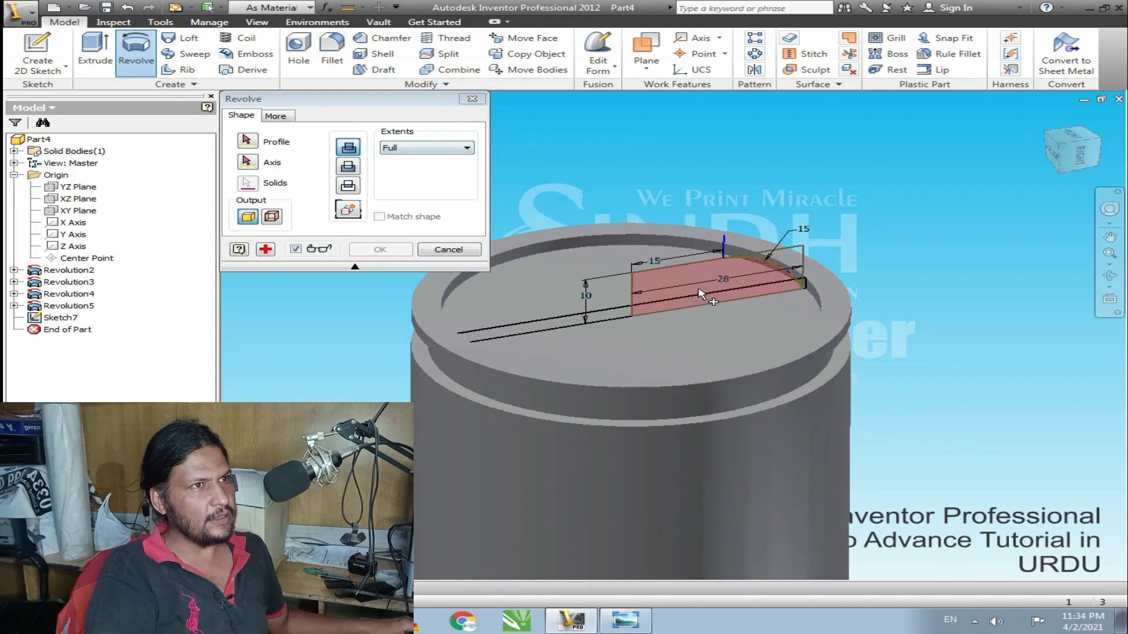
{"action": "left_click", "coordinate": [249, 164]}
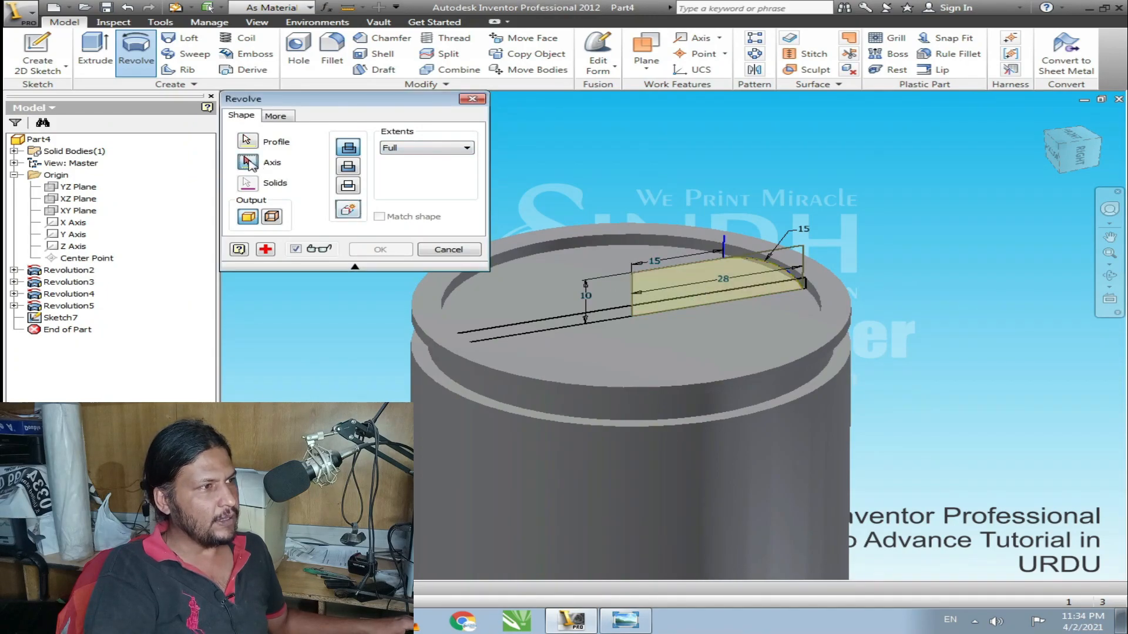
{"action": "left_click", "coordinate": [634, 292]}
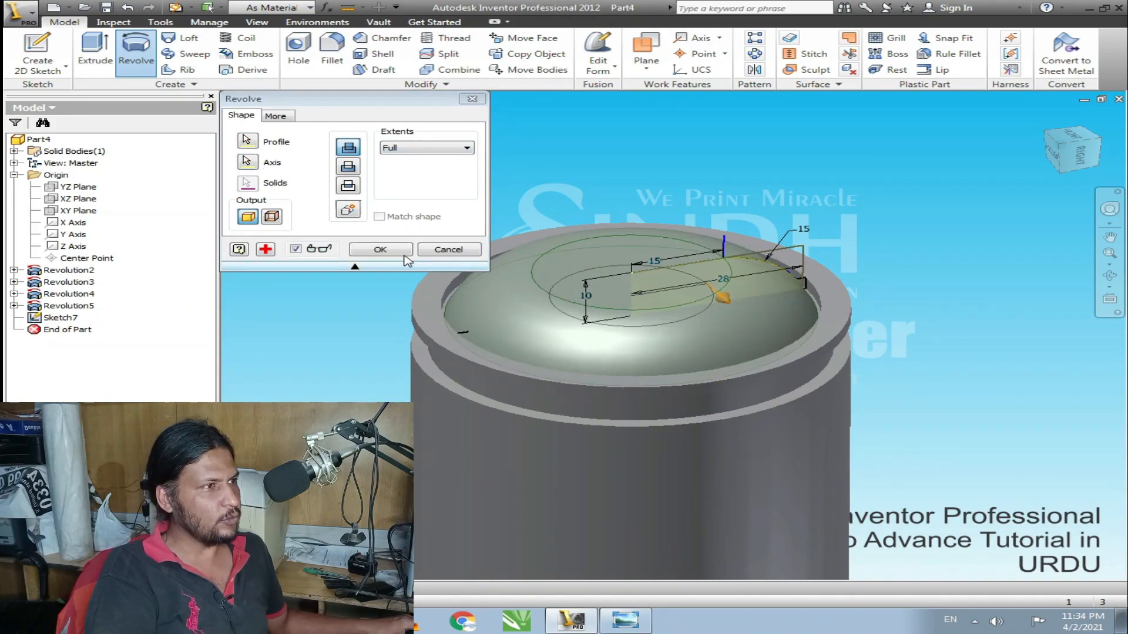
{"action": "left_click", "coordinate": [367, 250]}
- Start a new sketch on the YZ plane and slice the model through the domed end
{"action": "scroll", "coordinate": [609, 257], "scroll_direction": "up", "scroll_amount": 1}
{"action": "middle_click_drag", "start_coordinate": [630, 284], "coordinate": [676, 304], "text": "shift"}
{"action": "scroll", "coordinate": [587, 219], "scroll_direction": "down", "scroll_amount": 4}
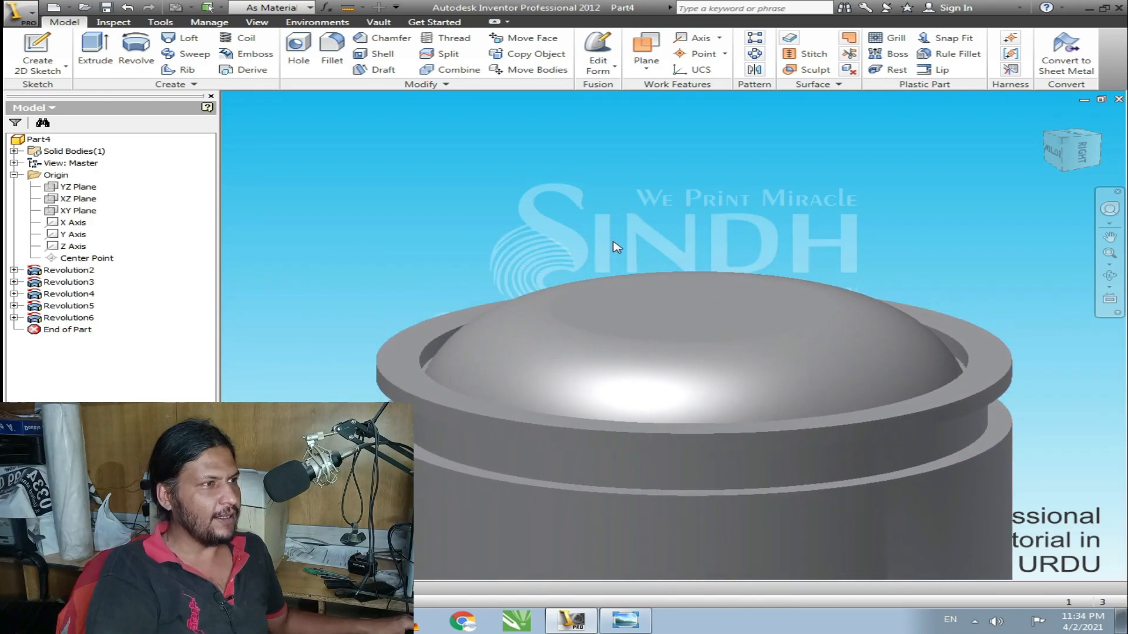
{"action": "left_click", "coordinate": [69, 188]}
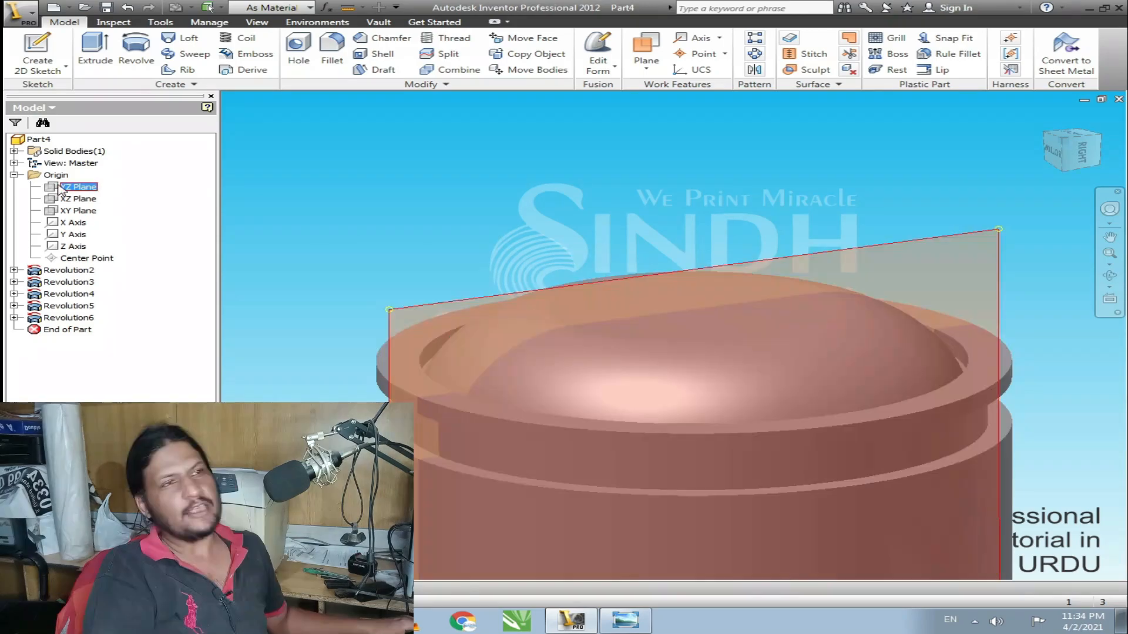
{"action": "left_click", "coordinate": [37, 51]}
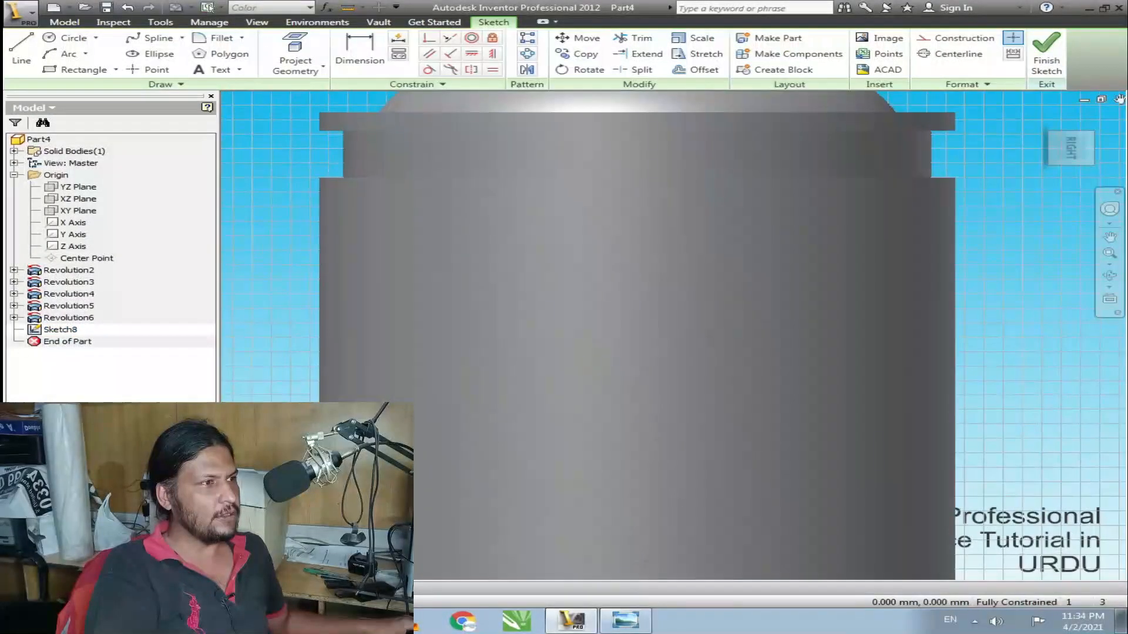
{"action": "key", "text": "F7"}
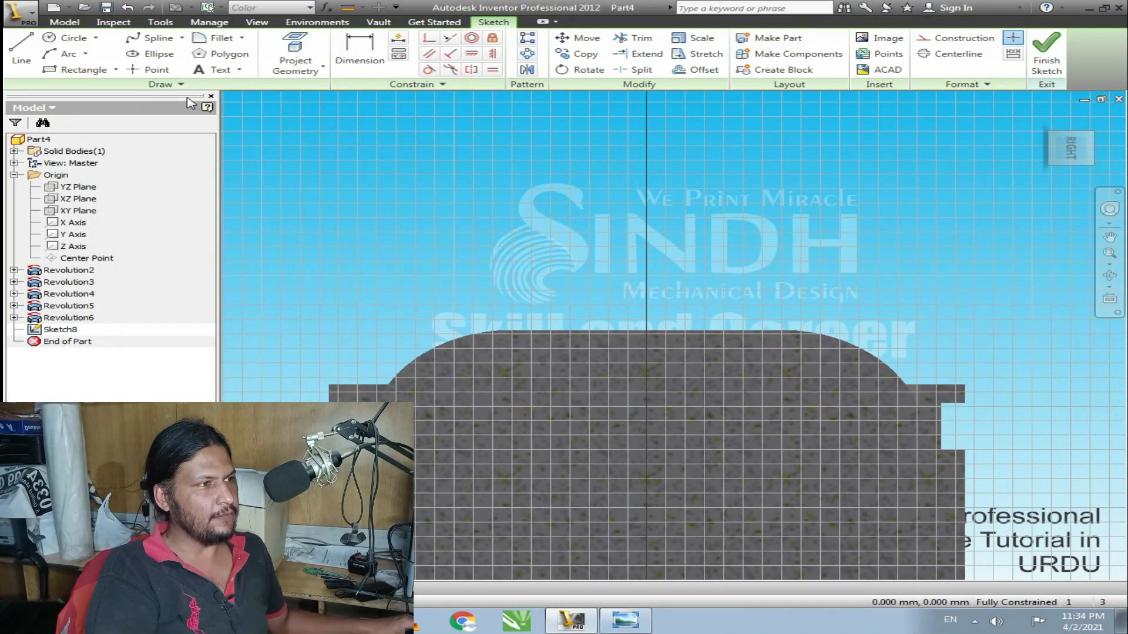
- Project the dome's flat top edge and sketch a rectangle about 20 mm wide on it, starting at the central axis
{"action": "left_click", "coordinate": [305, 46]}
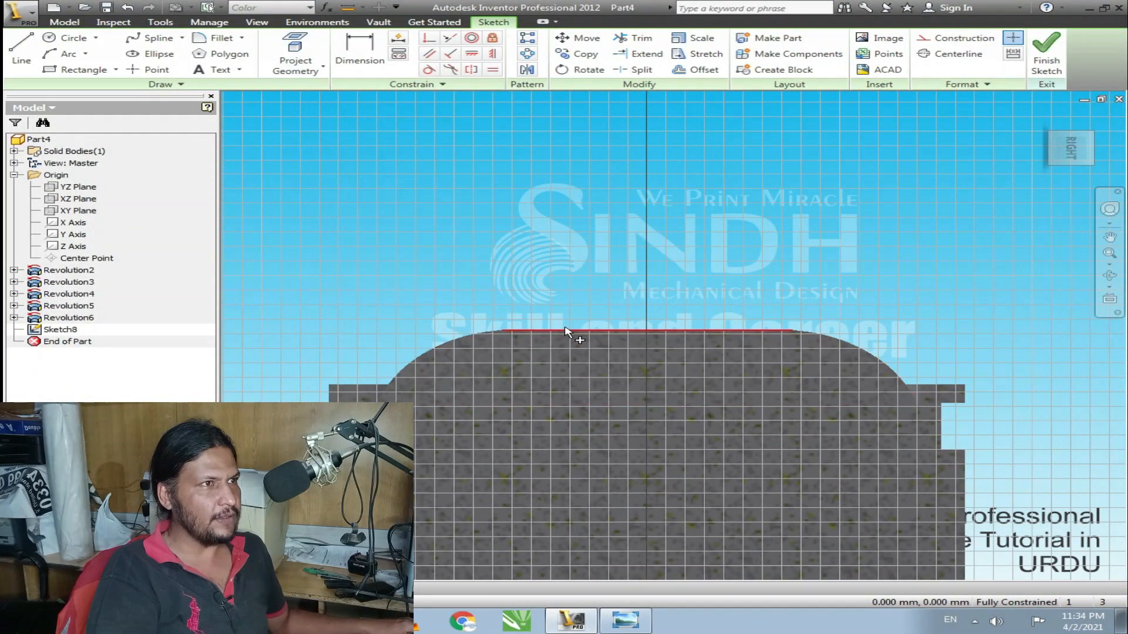
{"action": "middle_click_drag", "start_coordinate": [565, 336], "coordinate": [546, 274]}
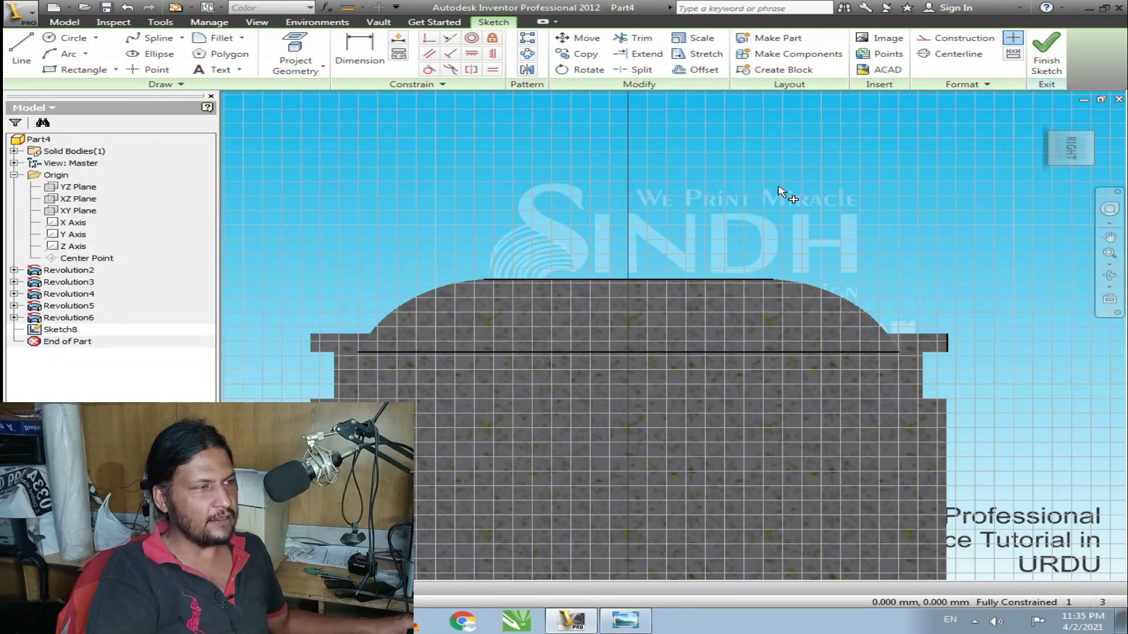
{"action": "key", "text": "r"}
{"action": "left_click", "coordinate": [628, 279]}
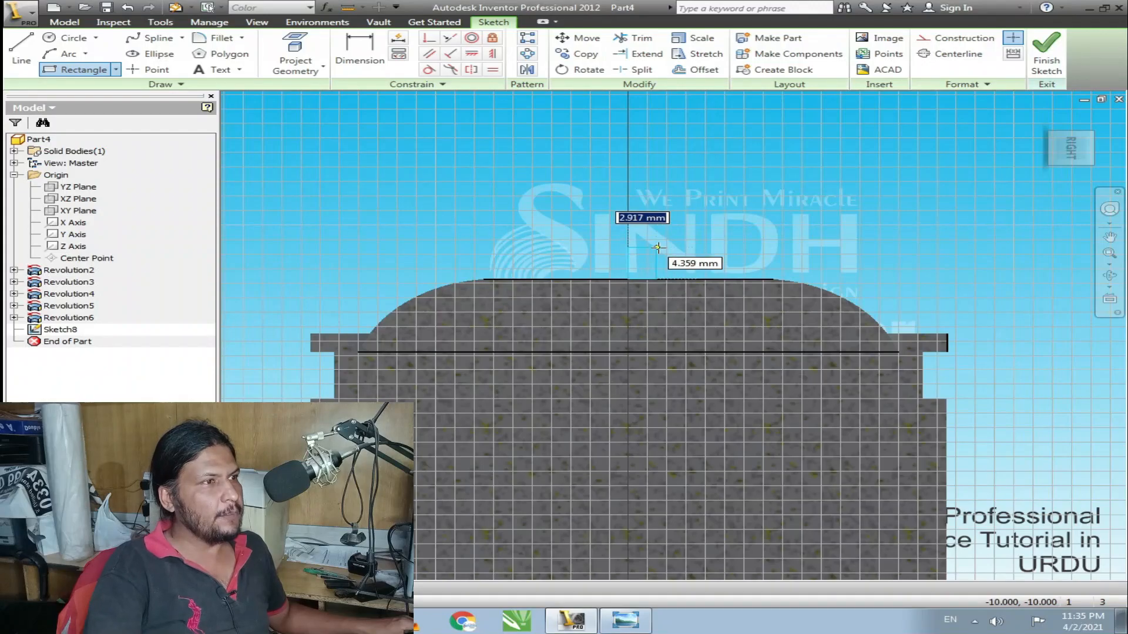
{"action": "left_click", "coordinate": [823, 254]}
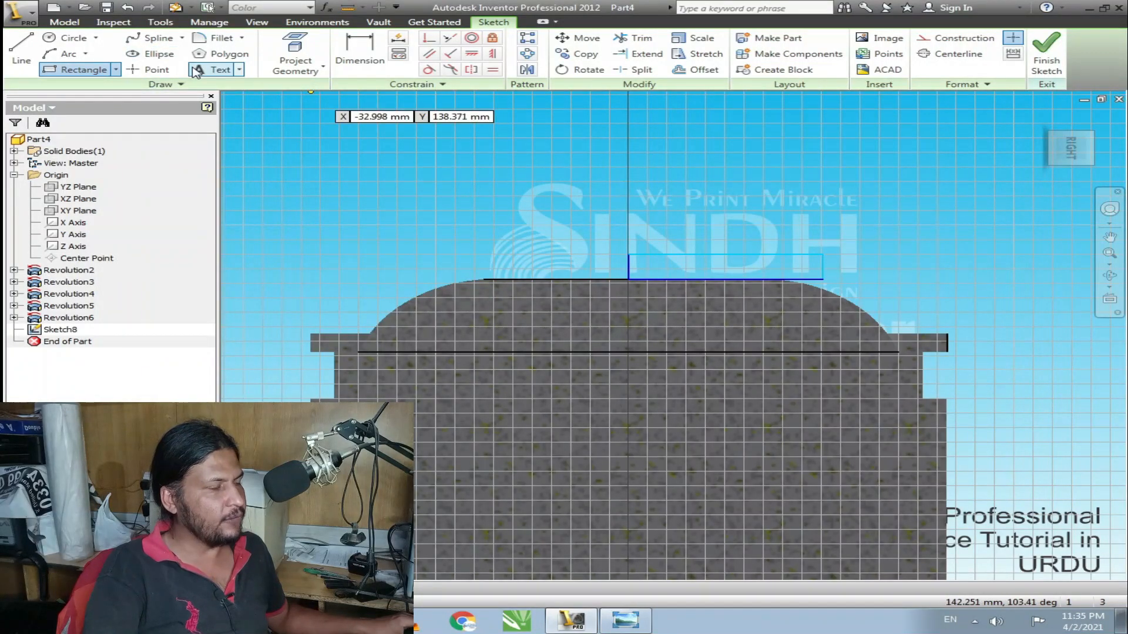
- Dimension the rectangle to a height of 6.5 mm and a width of 16 mm
{"action": "left_click", "coordinate": [360, 59]}
{"action": "left_click", "coordinate": [927, 268]}
{"action": "type", "text": "6.5"}
{"action": "key", "text": "Return"}
{"action": "left_click", "coordinate": [746, 238]}
{"action": "left_click", "coordinate": [722, 191]}
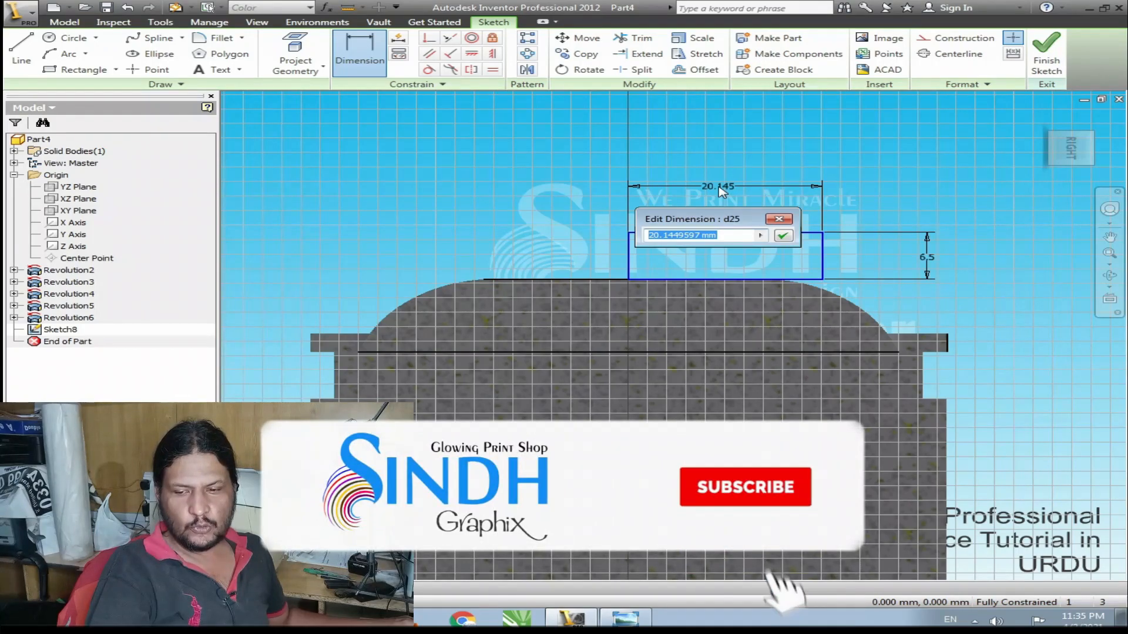
{"action": "type", "text": "16"}
{"action": "key", "text": "Return"}
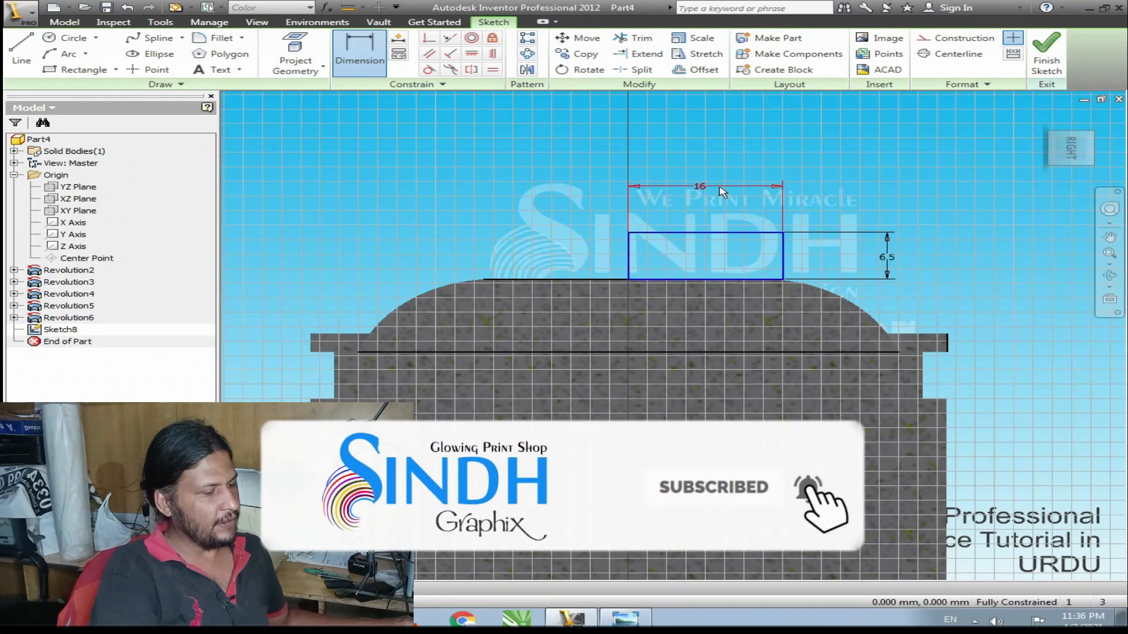
- Change the rectangle's width dimension to 18 mm
{"action": "double_click", "coordinate": [704, 187]}
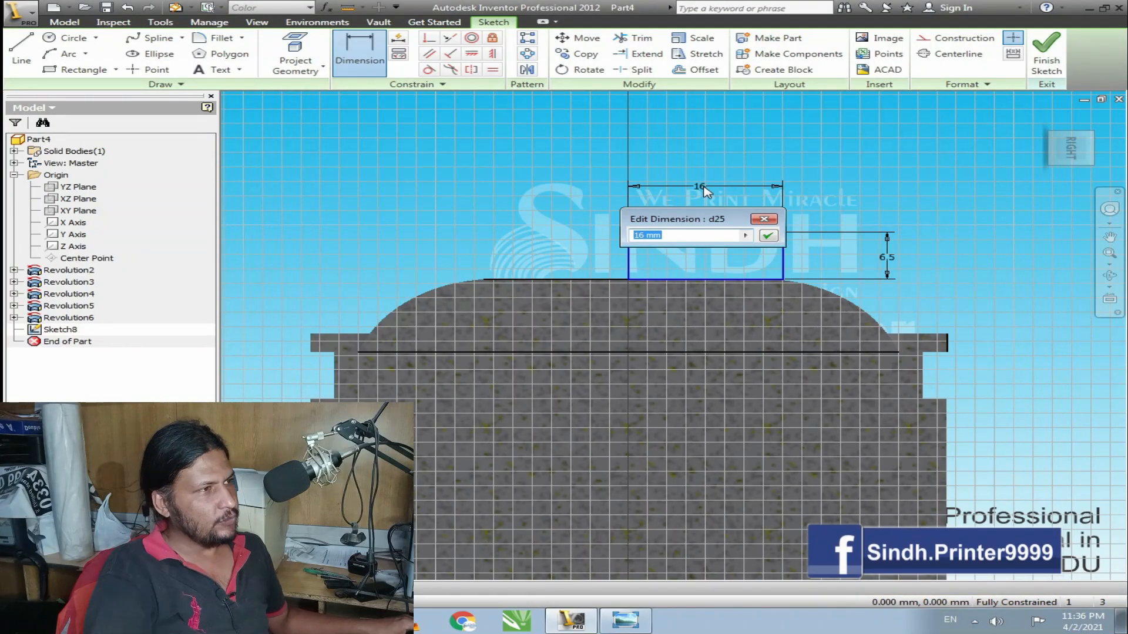
{"action": "type", "text": "18"}
{"action": "key", "text": "Return"}
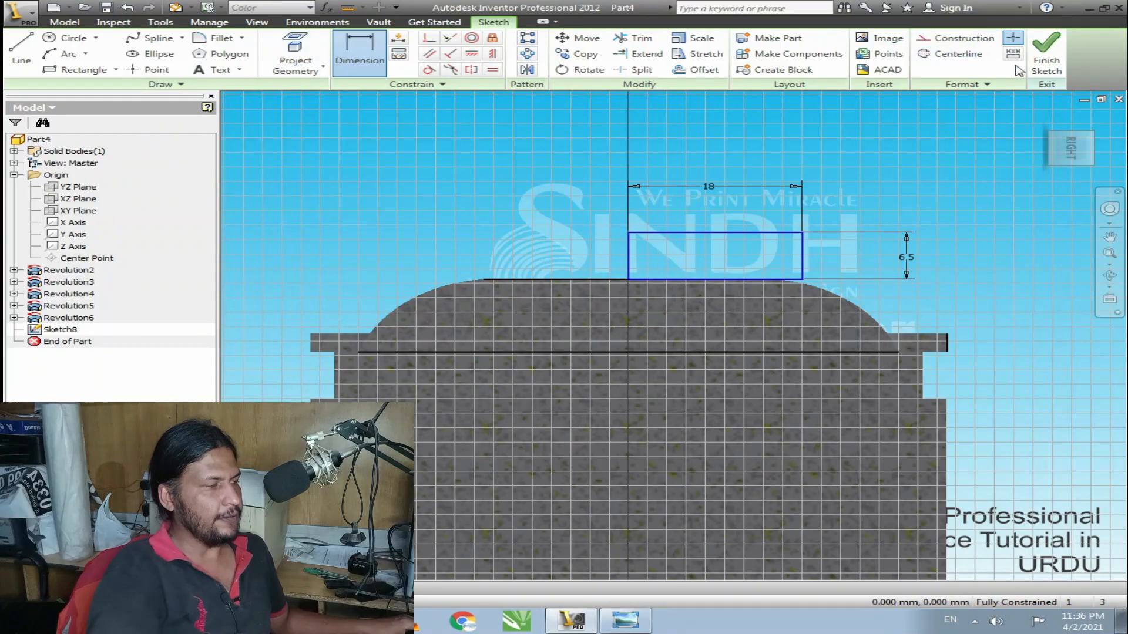
- Finish the sketch and join a round boss on the dome by revolving the rectangle fully around its edge on the central axis
{"action": "left_click", "coordinate": [1043, 59]}
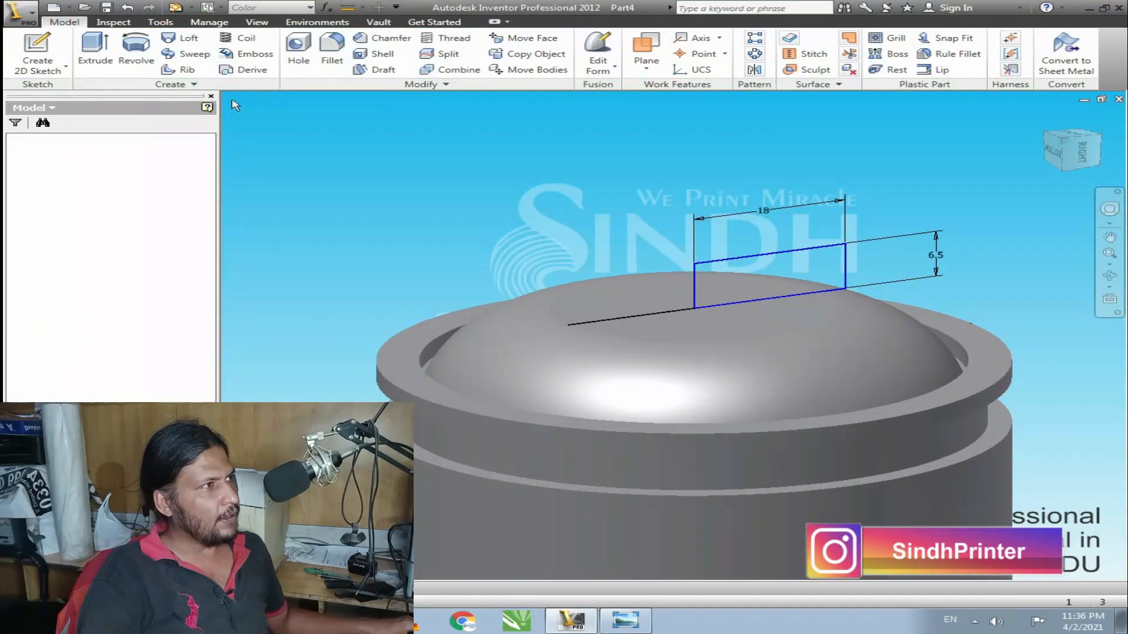
{"action": "left_click", "coordinate": [136, 53]}
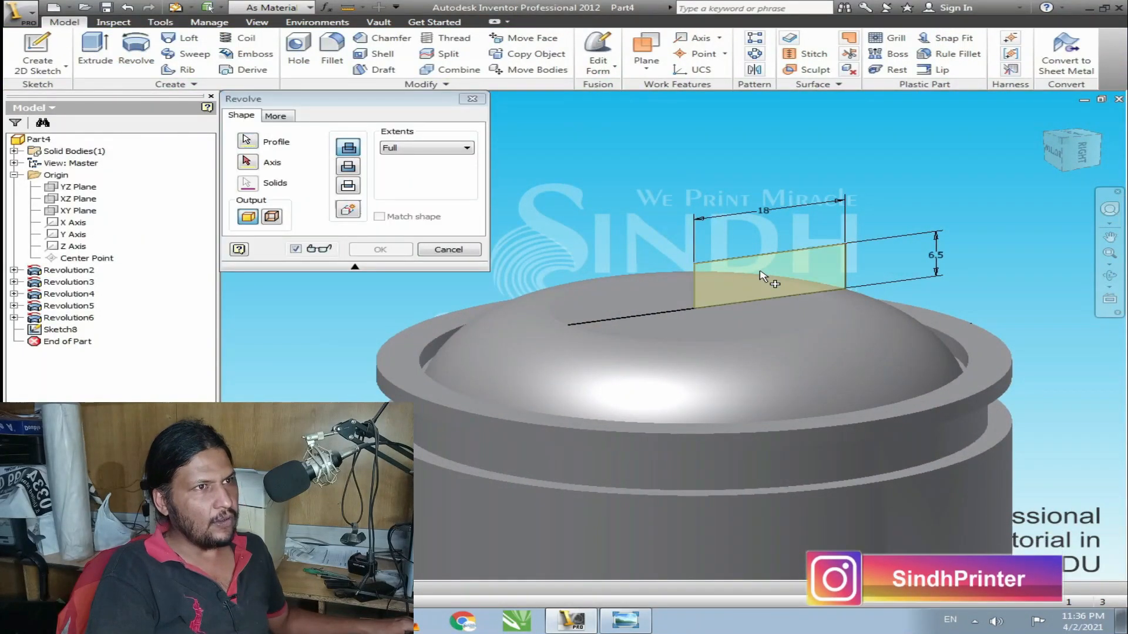
{"action": "left_click", "coordinate": [246, 162]}
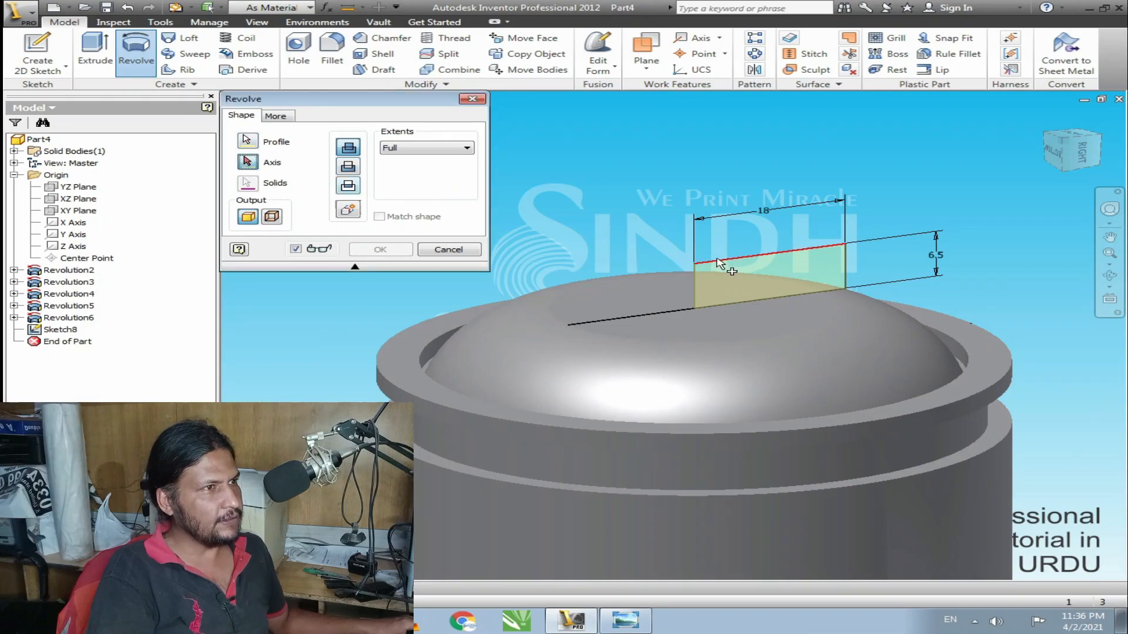
{"action": "left_click", "coordinate": [695, 286]}
{"action": "left_click", "coordinate": [379, 250]}
- Examine the new boss on the dome from the side and from above, including where the YZ plane crosses it
{"action": "middle_click_drag", "start_coordinate": [529, 232], "coordinate": [706, 317], "text": "shift"}
{"action": "scroll", "coordinate": [423, 295], "scroll_direction": "down", "scroll_amount": 4}
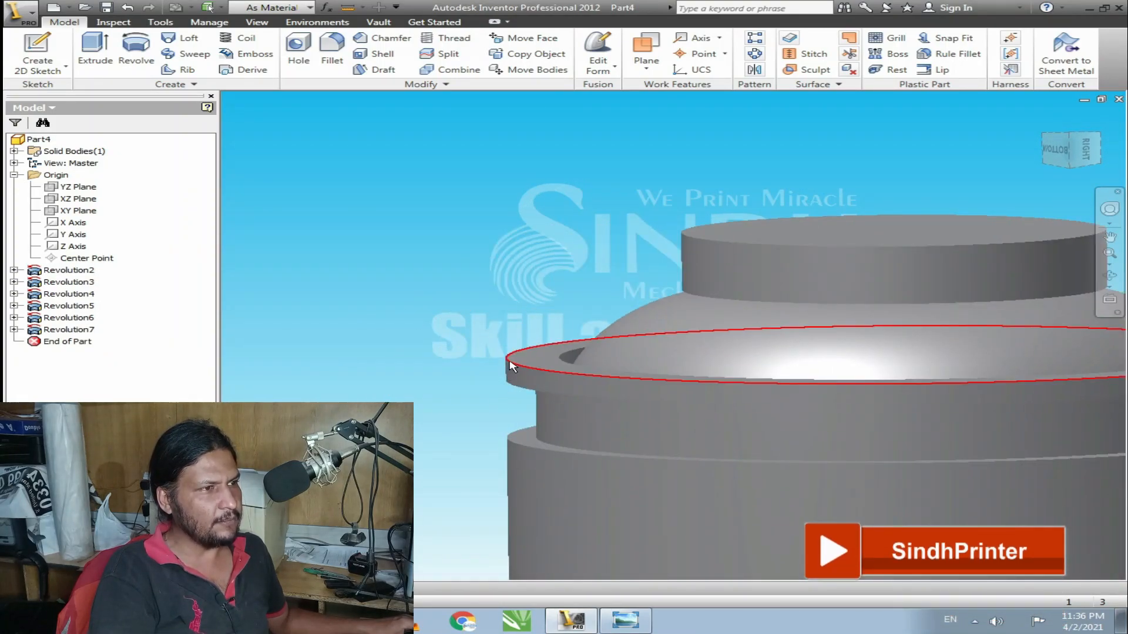
{"action": "scroll", "coordinate": [456, 354], "scroll_direction": "up", "scroll_amount": 4}
{"action": "middle_click_drag", "start_coordinate": [653, 311], "coordinate": [587, 327]}
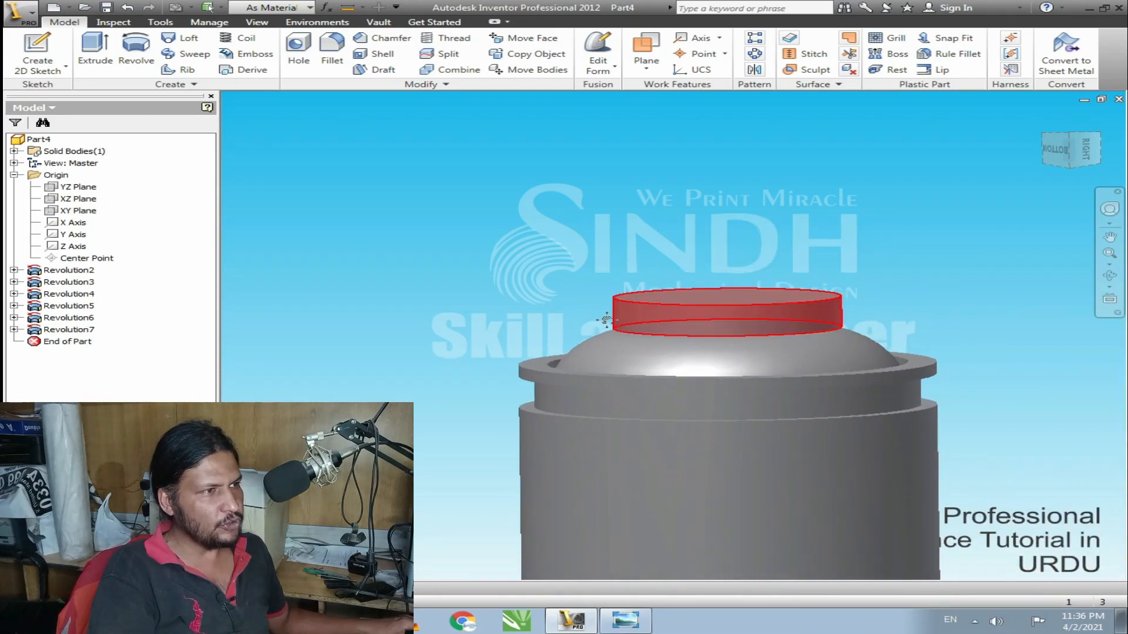
{"action": "middle_click_drag", "start_coordinate": [717, 234], "coordinate": [756, 327], "text": "shift"}
{"action": "middle_click_drag", "start_coordinate": [721, 206], "coordinate": [674, 197]}
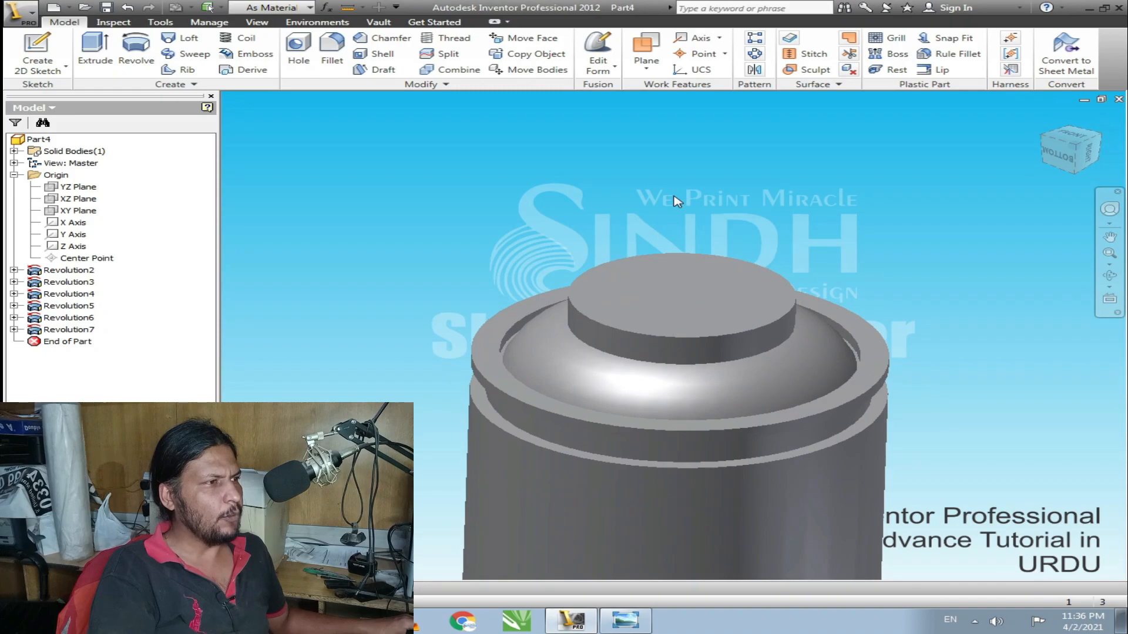
{"action": "scroll", "coordinate": [647, 194], "scroll_direction": "down", "scroll_amount": 3}
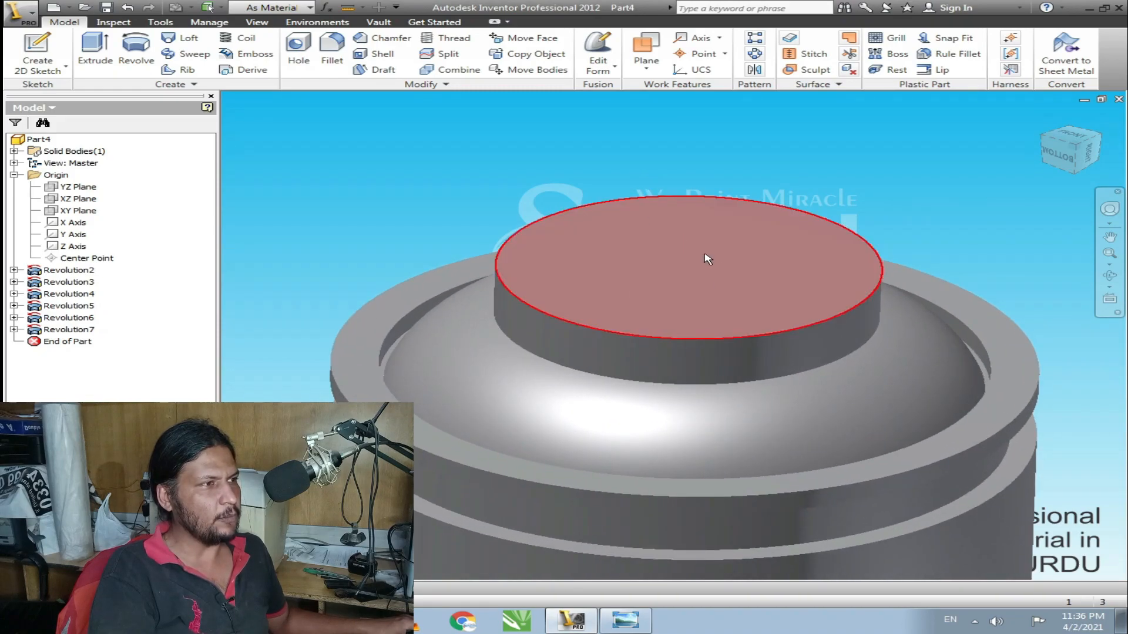
{"action": "left_click", "coordinate": [78, 187]}
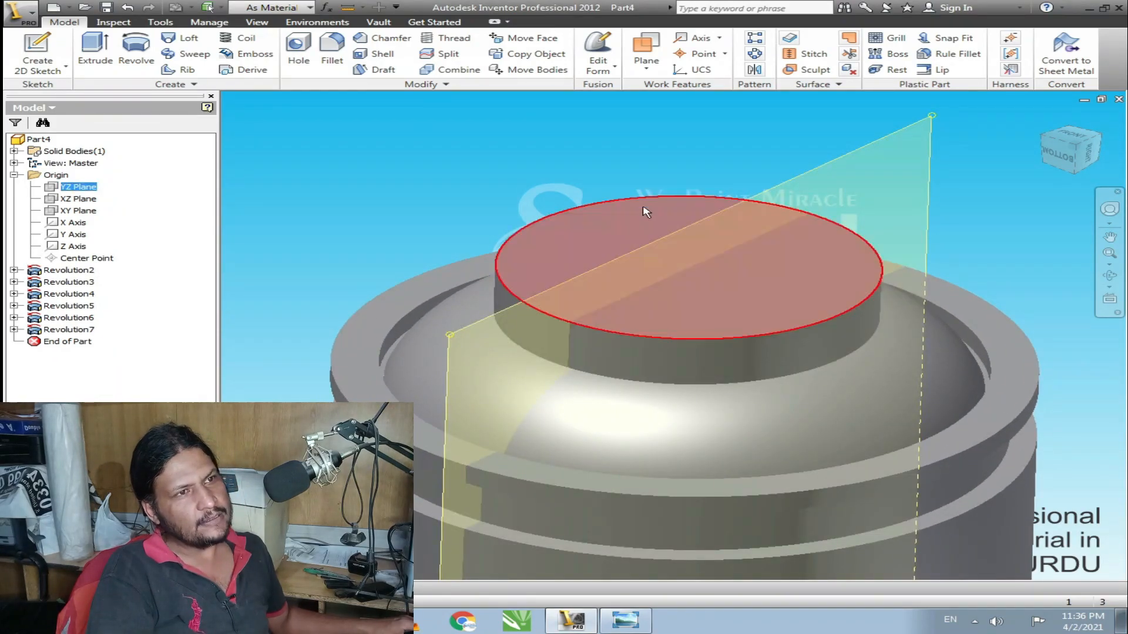
{"action": "left_click", "coordinate": [427, 182]}
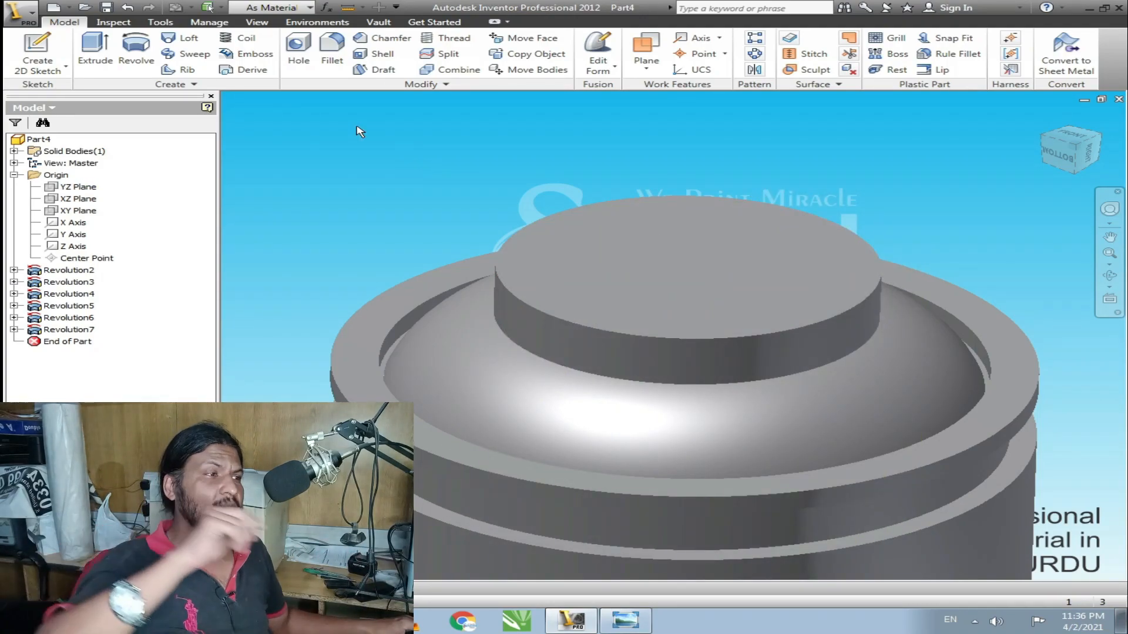
- Start a sketch on the boss's flat end face and draw a circle about 27 mm in diameter centred on the origin
{"action": "left_click", "coordinate": [27, 46]}
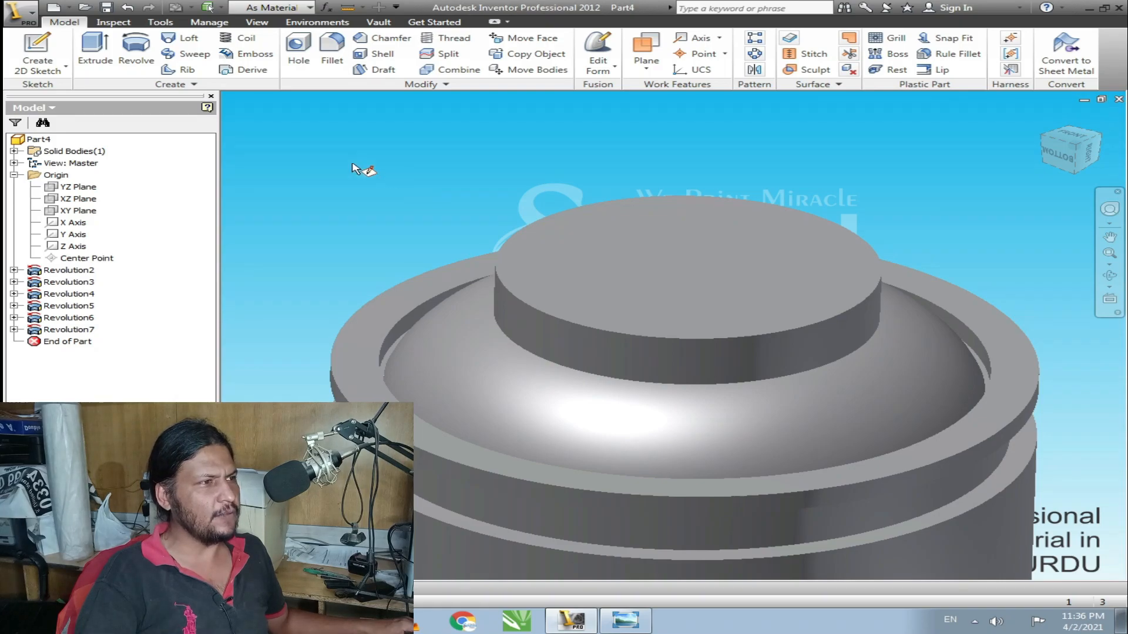
{"action": "left_click", "coordinate": [671, 261]}
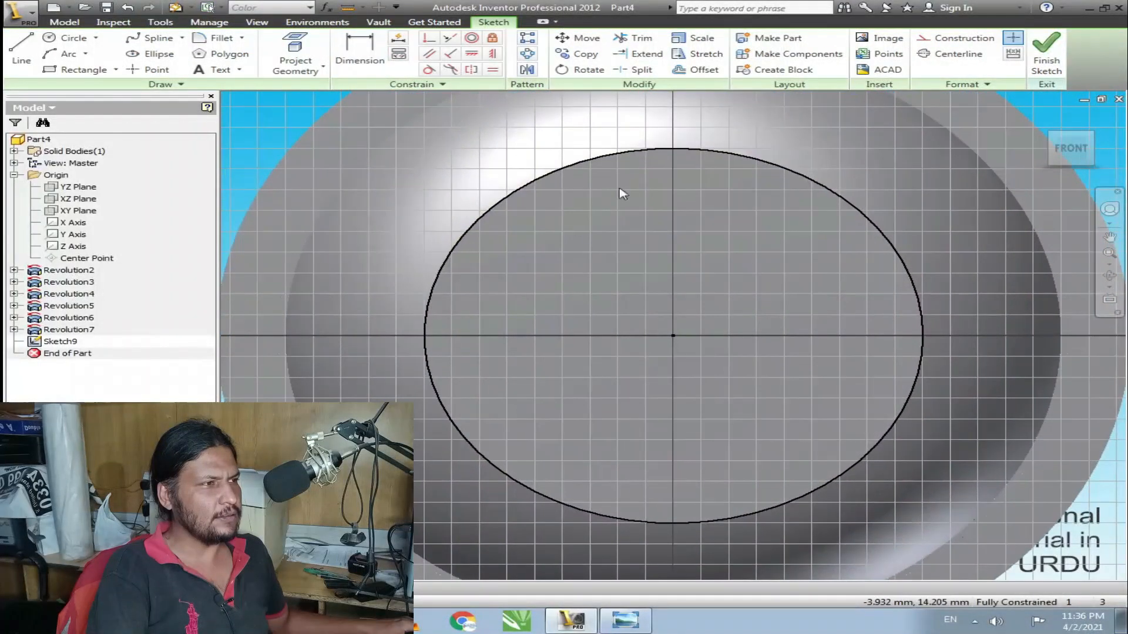
{"action": "left_click", "coordinate": [73, 37]}
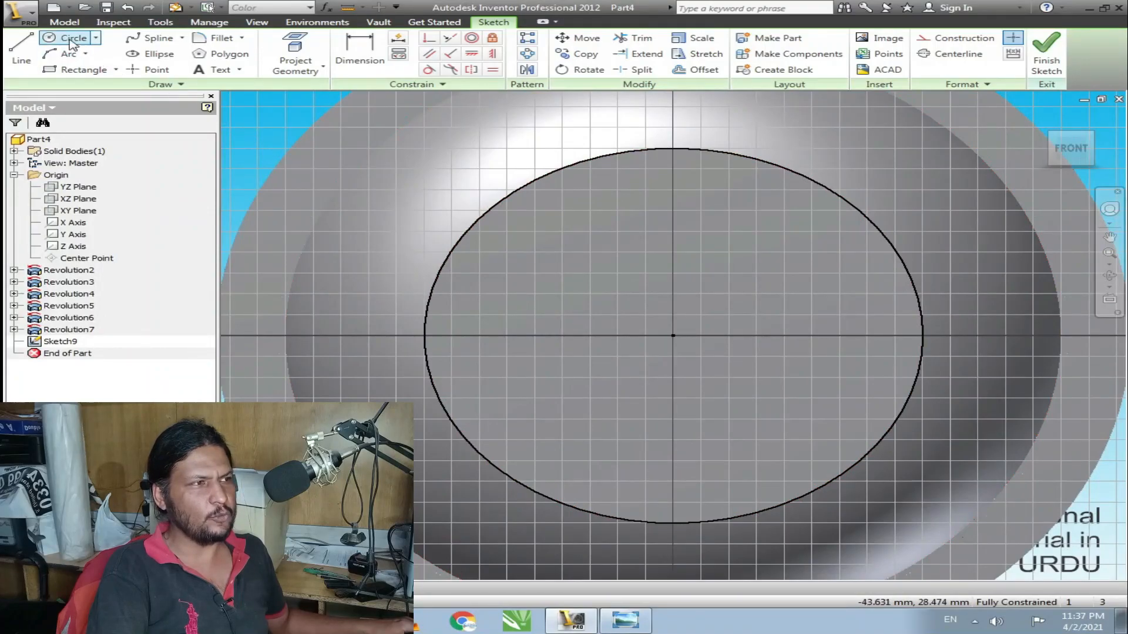
{"action": "left_click", "coordinate": [673, 335]}
{"action": "left_click", "coordinate": [491, 301]}
- Dimension the circle on the boss face and set its diameter to 28 mm
{"action": "key", "text": "d"}
{"action": "left_click", "coordinate": [550, 242]}
{"action": "left_click", "coordinate": [453, 190]}
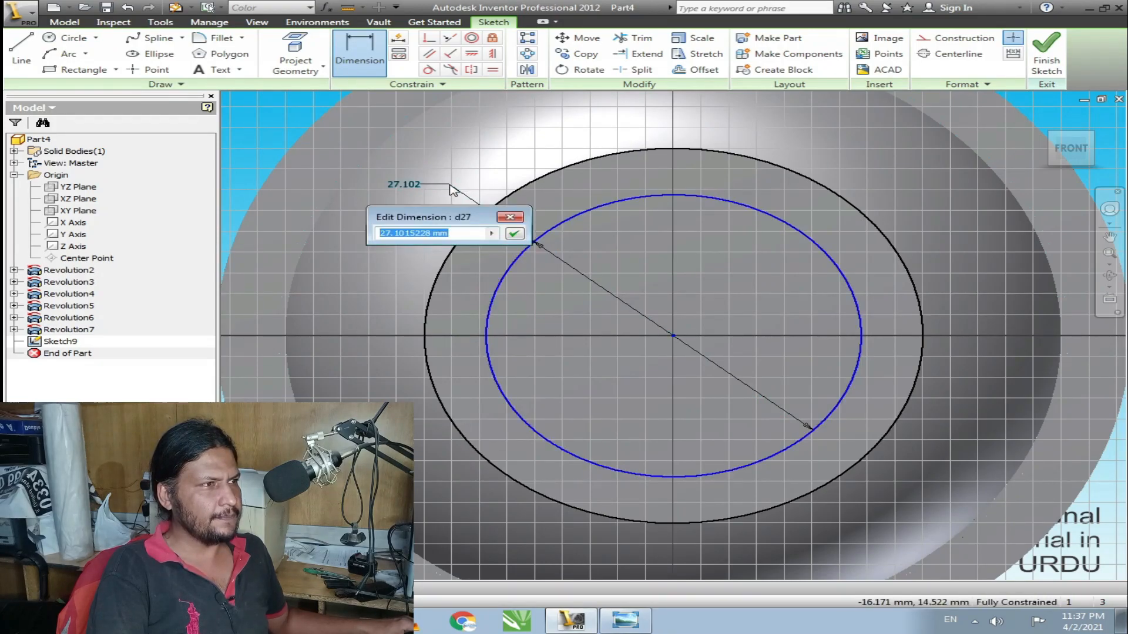
{"action": "type", "text": "24"}
{"action": "key", "text": "Return"}
{"action": "key", "text": "Return"}
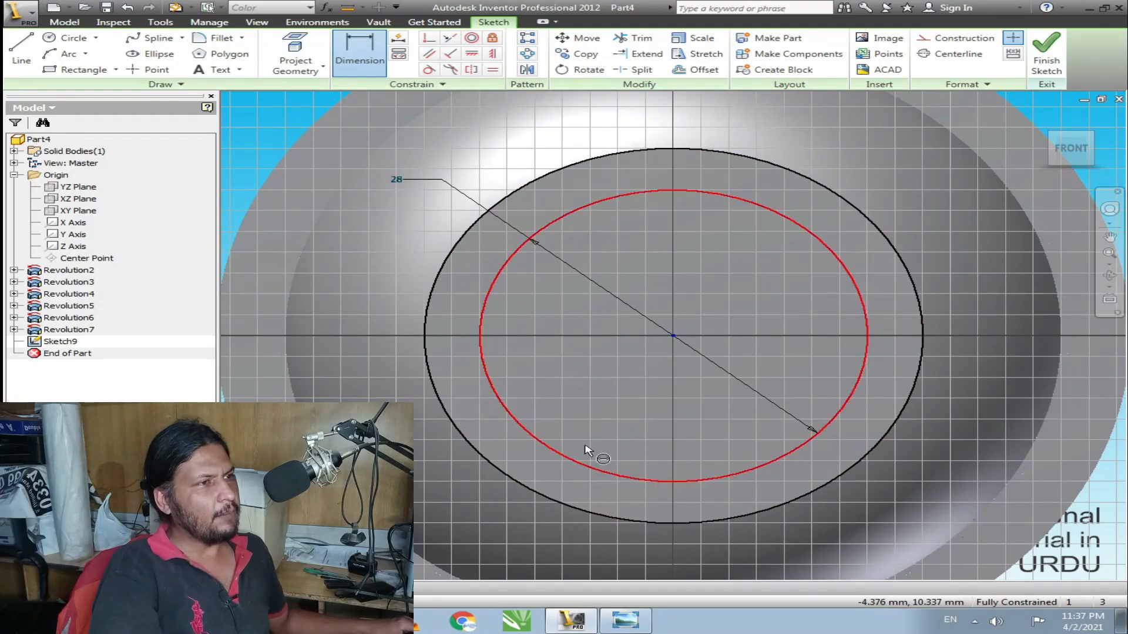
- Finish the sketch and cut the area inside the 28 mm circle 7 mm deep into the boss with Extrude
{"action": "left_click", "coordinate": [1043, 61]}
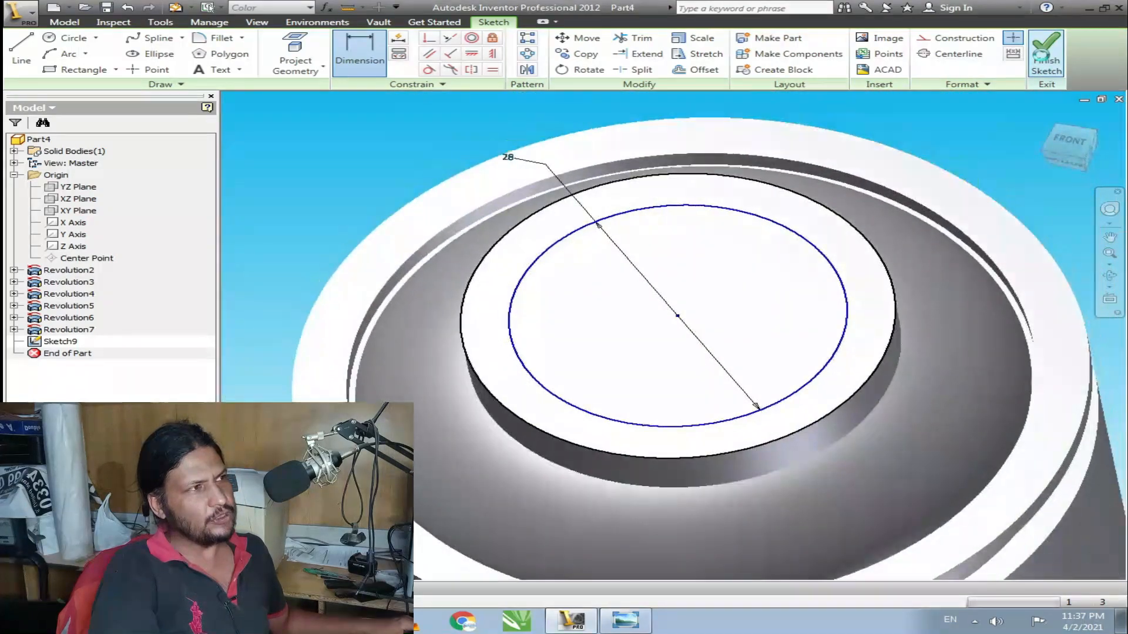
{"action": "left_click", "coordinate": [80, 55]}
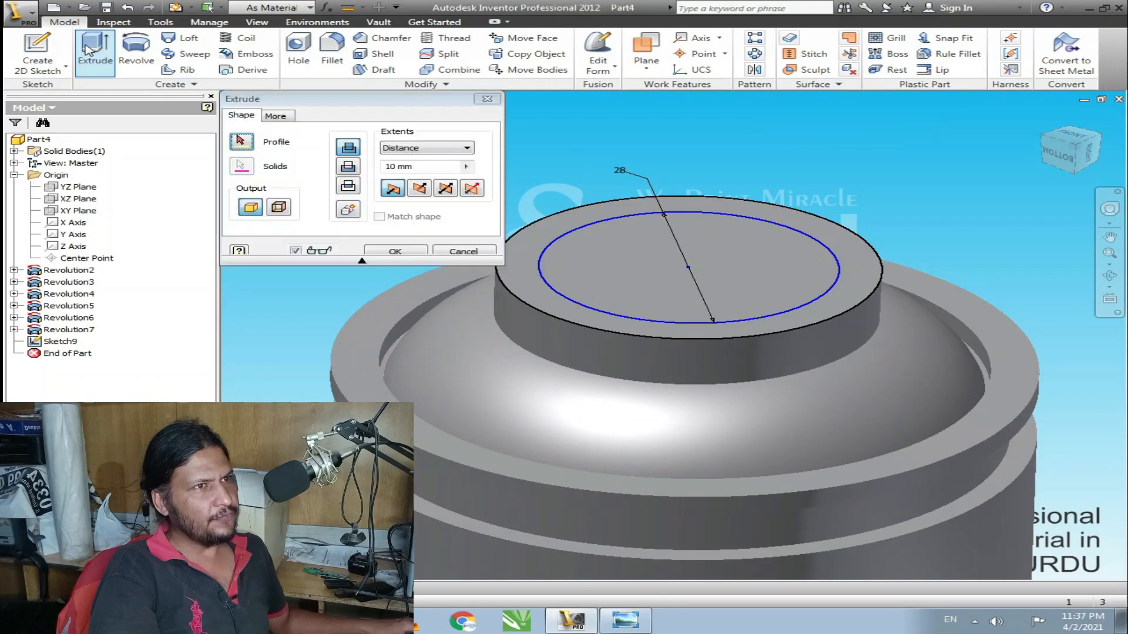
{"action": "left_click", "coordinate": [695, 259]}
{"action": "left_click", "coordinate": [348, 167]}
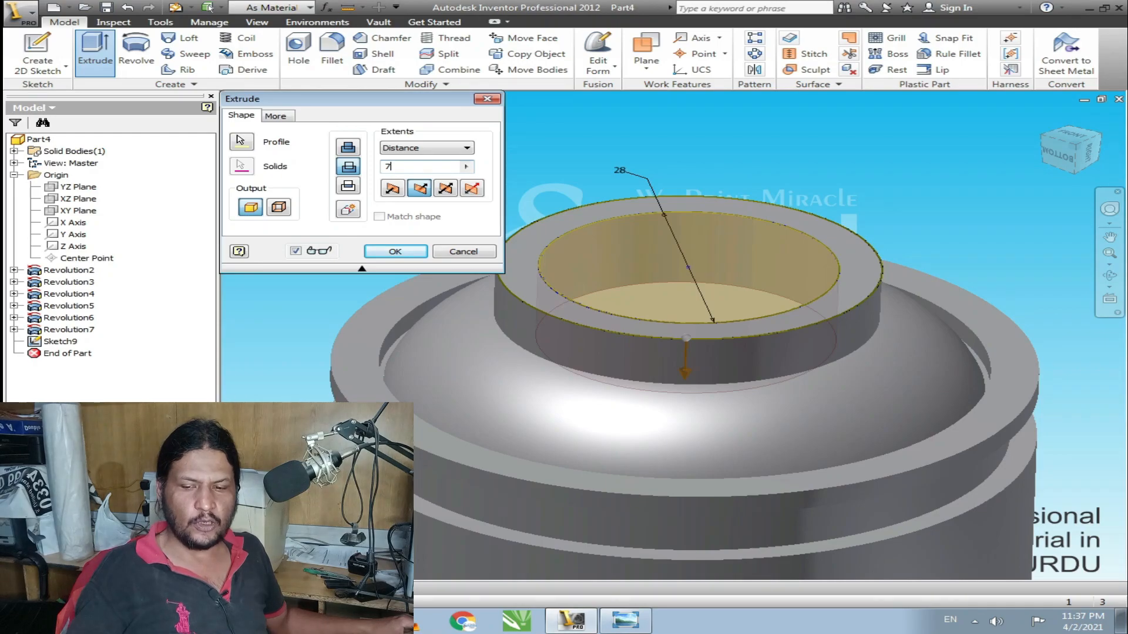
{"action": "left_click", "coordinate": [395, 253]}
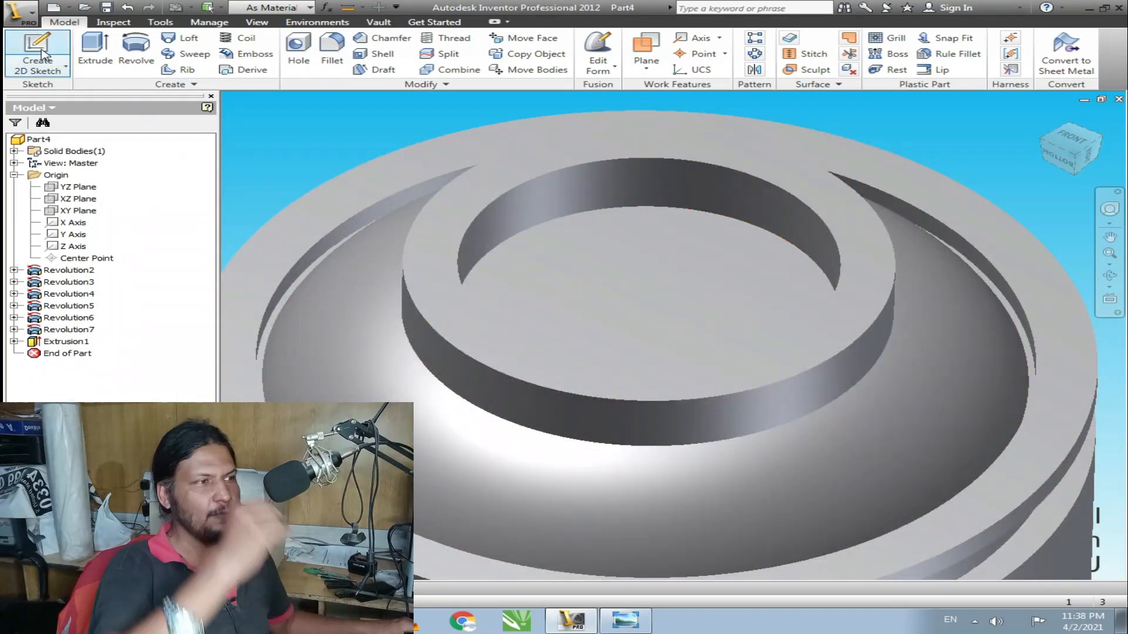
- Start a sketch on the recess floor and draw a circle about 13 mm in diameter centred on the origin
{"action": "left_click", "coordinate": [37, 51]}
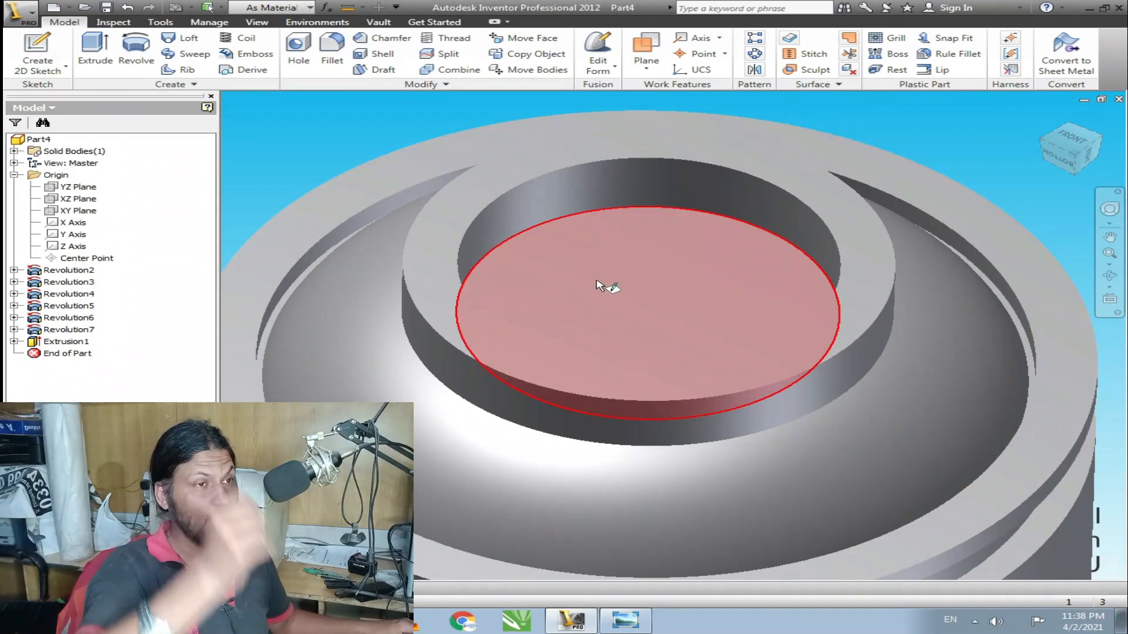
{"action": "left_click", "coordinate": [597, 286]}
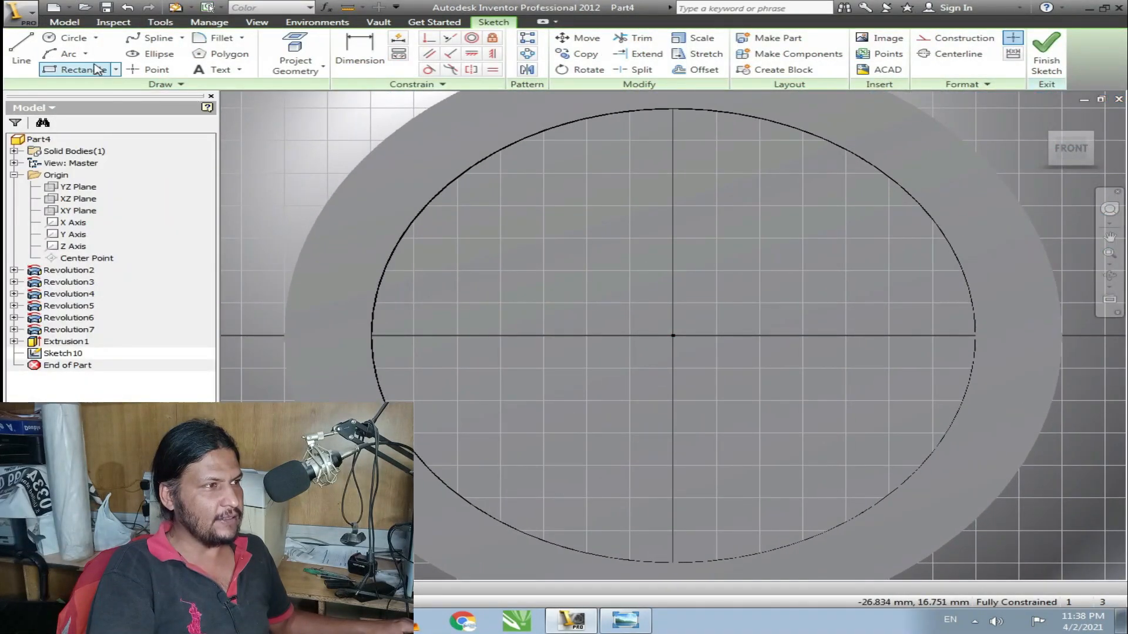
{"action": "left_click", "coordinate": [73, 37]}
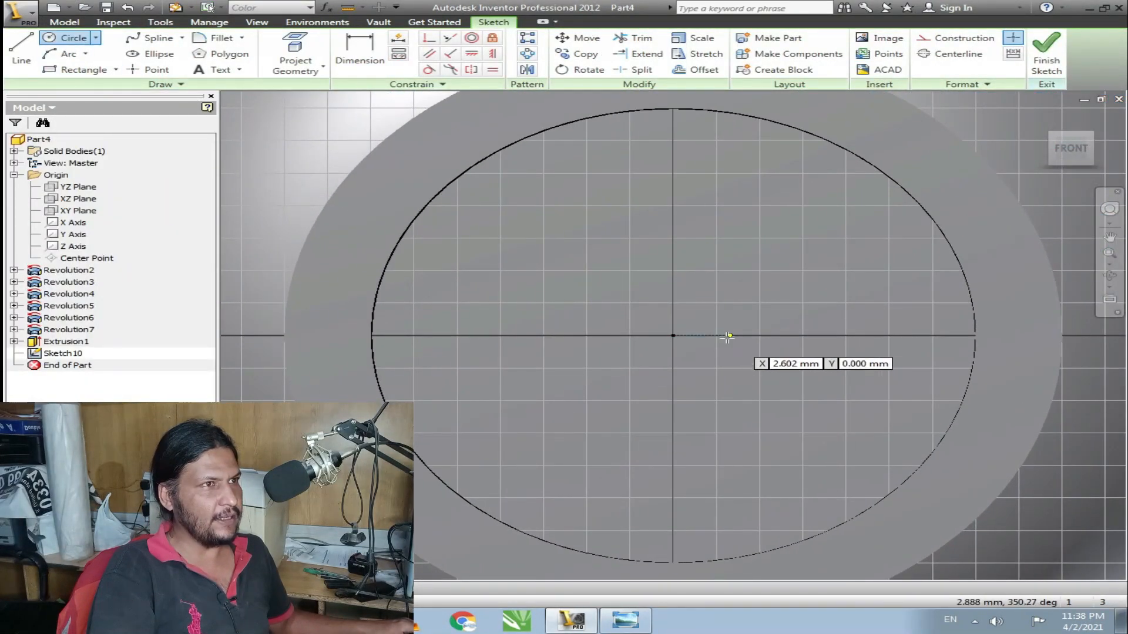
{"action": "left_click", "coordinate": [674, 336]}
{"action": "left_click", "coordinate": [532, 336]}
- Dimension the circle on the recess floor and set its diameter to 6 mm
{"action": "left_click", "coordinate": [360, 56]}
{"action": "left_click", "coordinate": [590, 266]}
{"action": "left_click", "coordinate": [555, 241]}
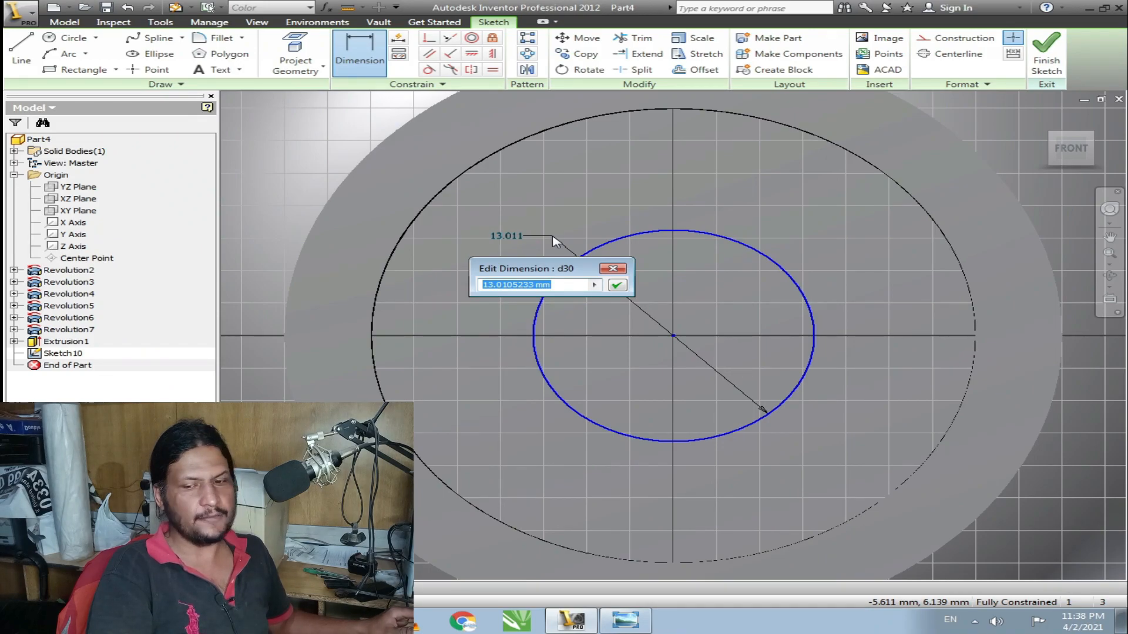
{"action": "type", "text": "6"}
{"action": "key", "text": "Return"}
- Finish the sketch and extrude the 6 mm circle 10 mm outward from the recess floor as a central pin
{"action": "left_click", "coordinate": [1047, 54]}
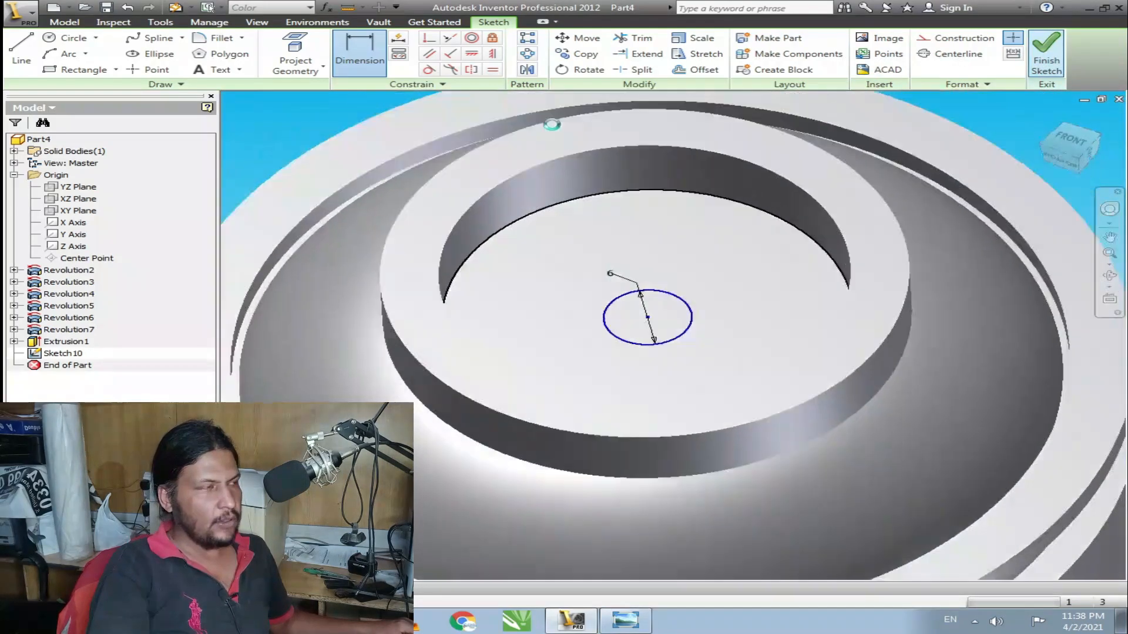
{"action": "left_click", "coordinate": [95, 49]}
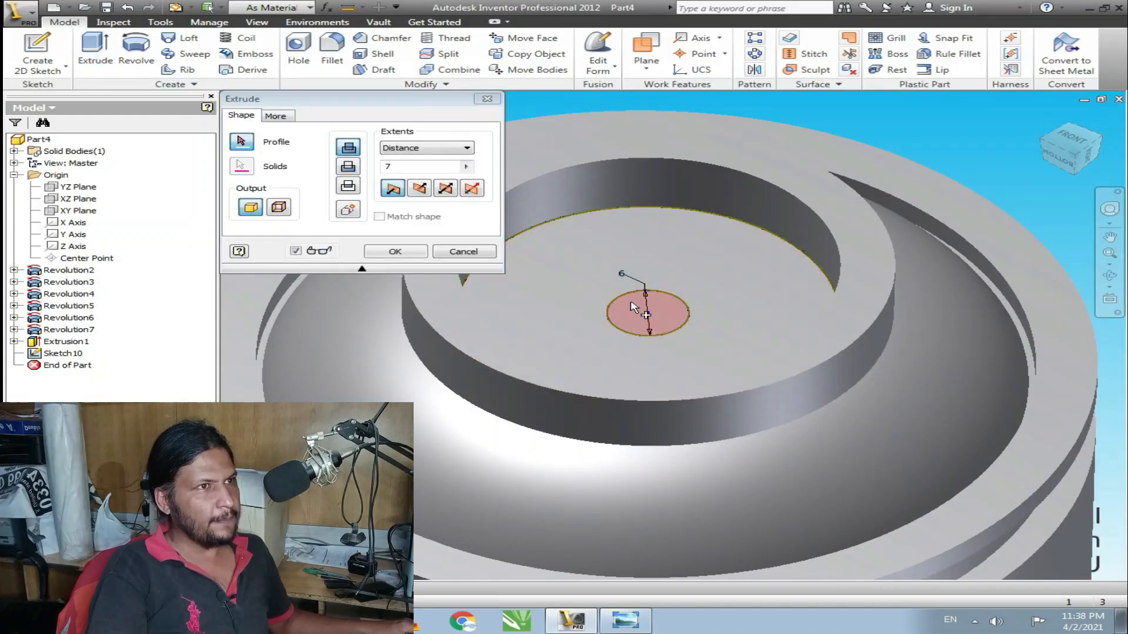
{"action": "left_click", "coordinate": [631, 305]}
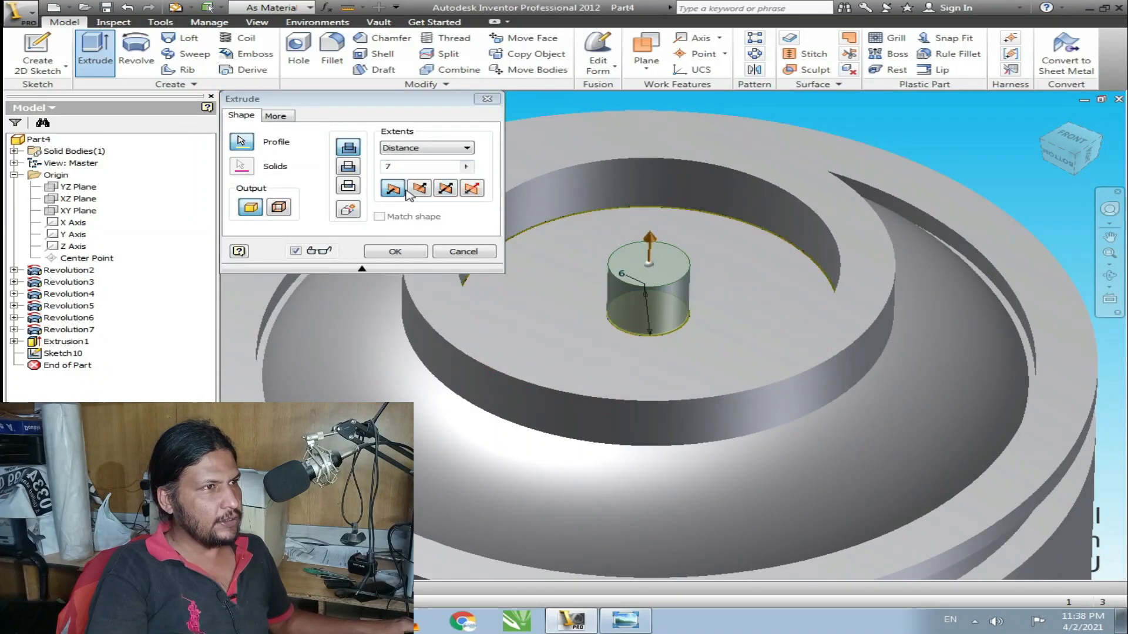
{"action": "scroll", "coordinate": [620, 246], "scroll_direction": "up", "scroll_amount": 3}
{"action": "left_click_drag", "start_coordinate": [658, 374], "coordinate": [680, 251]}
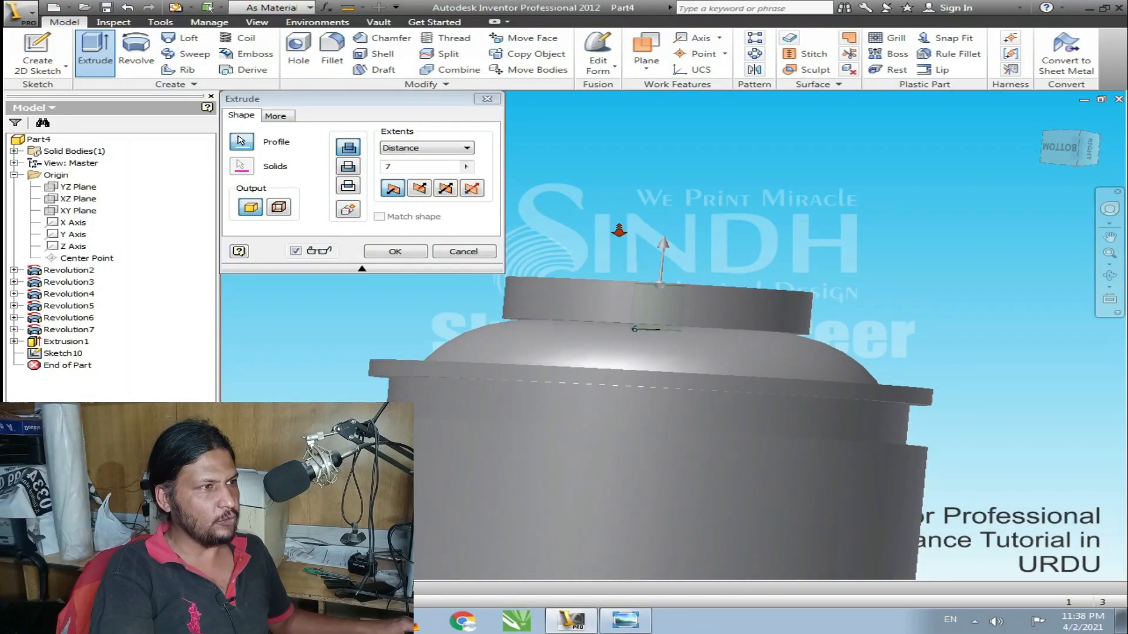
{"action": "scroll", "coordinate": [619, 231], "scroll_direction": "up", "scroll_amount": 3}
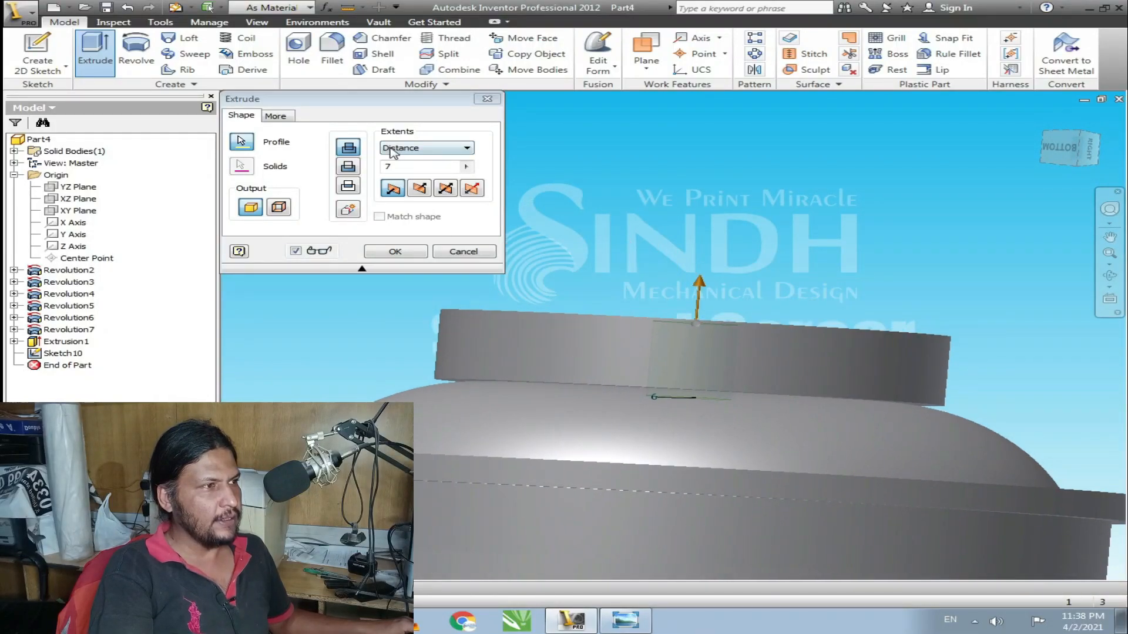
{"action": "left_click", "coordinate": [402, 164]}
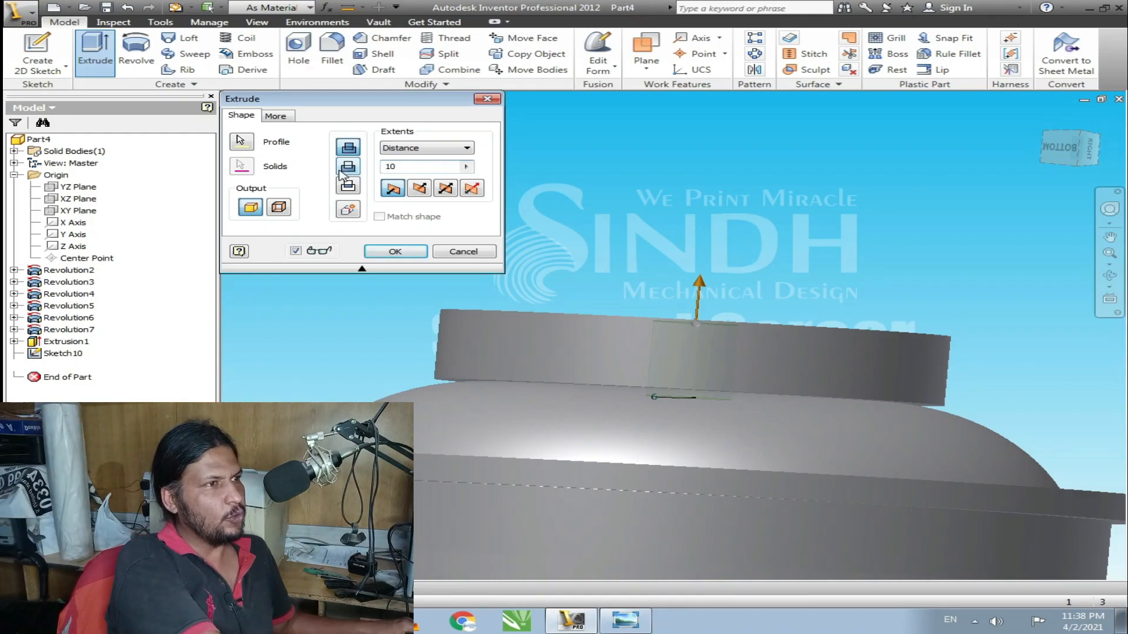
{"action": "key", "text": "Return"}
- Start a sketch on the YZ plane and project the pin's top edge into it
{"action": "scroll", "coordinate": [597, 227], "scroll_direction": "down", "scroll_amount": 4}
{"action": "middle_click_drag", "start_coordinate": [597, 227], "coordinate": [629, 343], "text": "shift"}
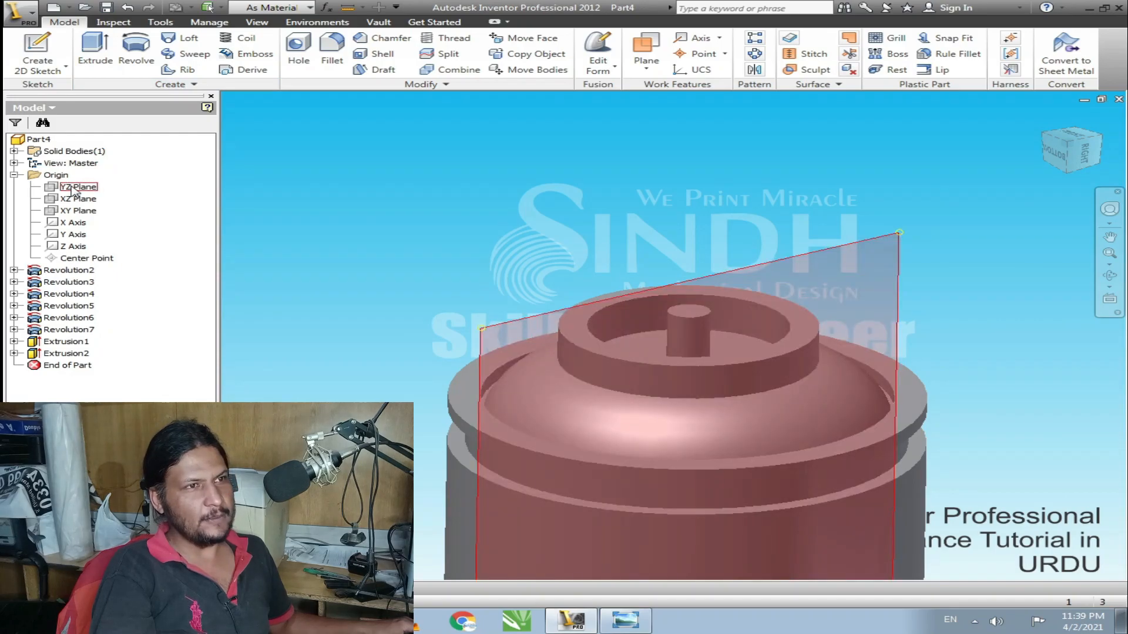
{"action": "left_click", "coordinate": [72, 187]}
{"action": "left_click", "coordinate": [37, 52]}
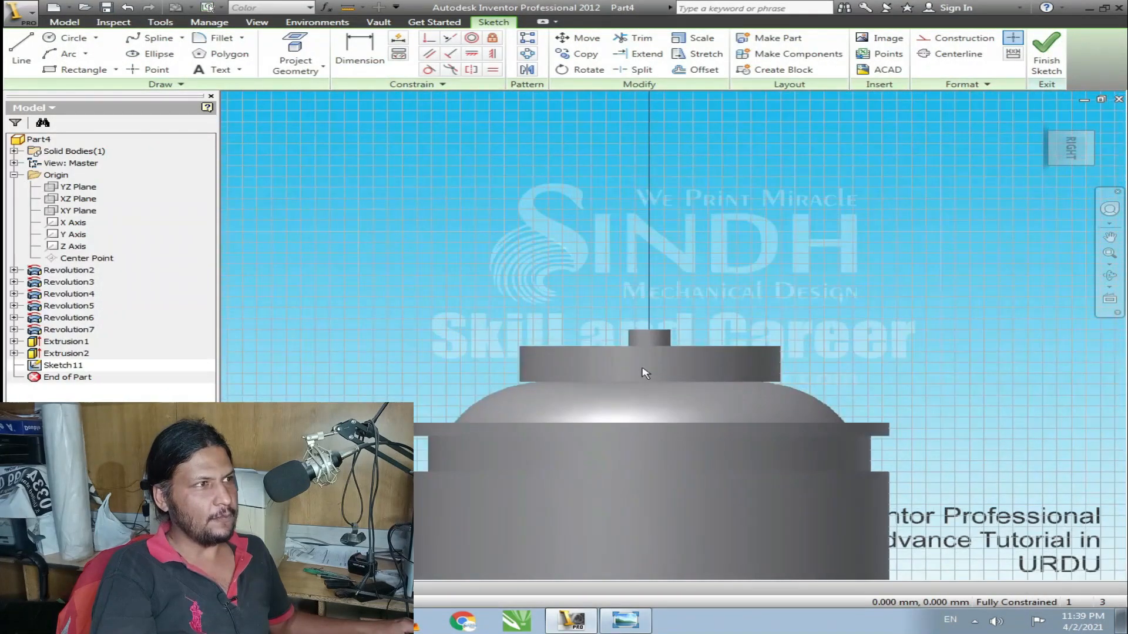
{"action": "scroll", "coordinate": [658, 298], "scroll_direction": "up", "scroll_amount": 5}
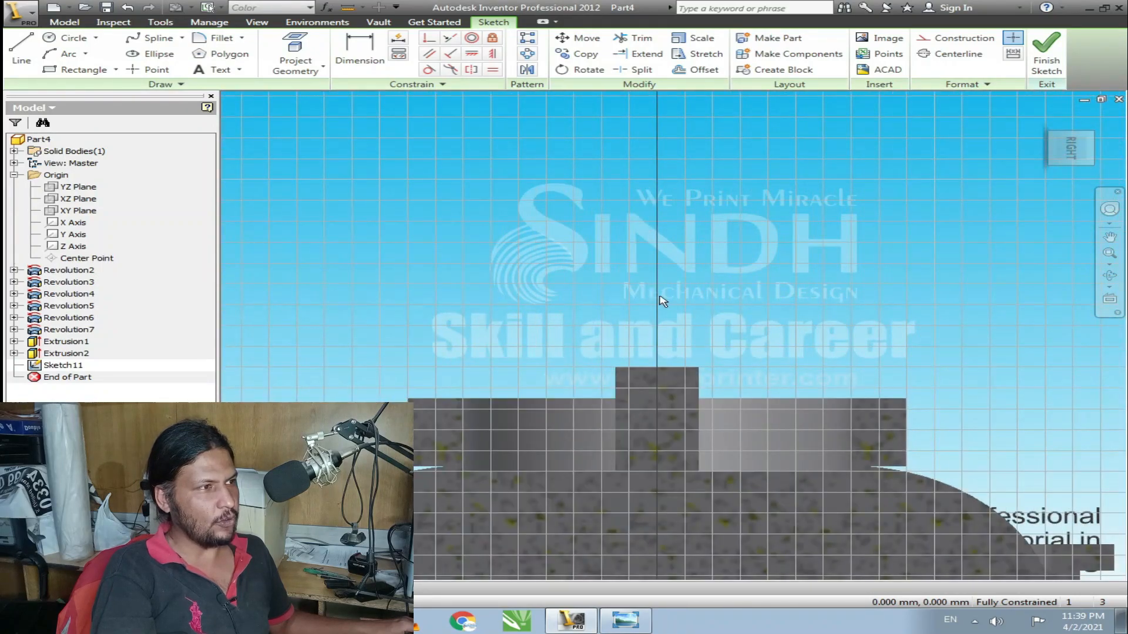
{"action": "scroll", "coordinate": [649, 295], "scroll_direction": "up", "scroll_amount": 5}
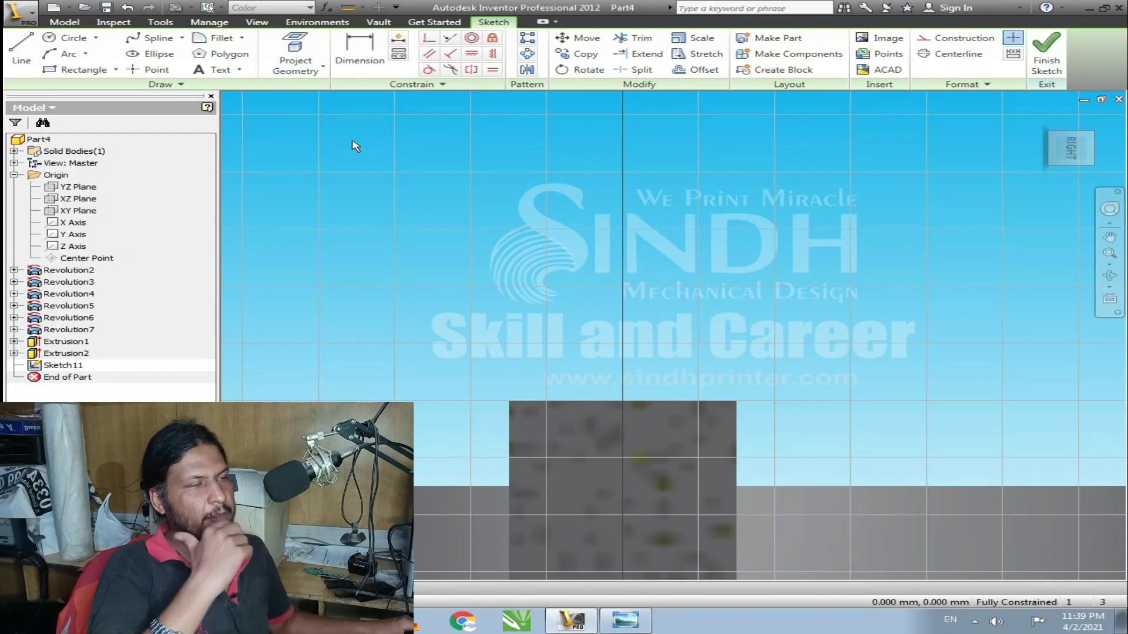
{"action": "left_click", "coordinate": [296, 59]}
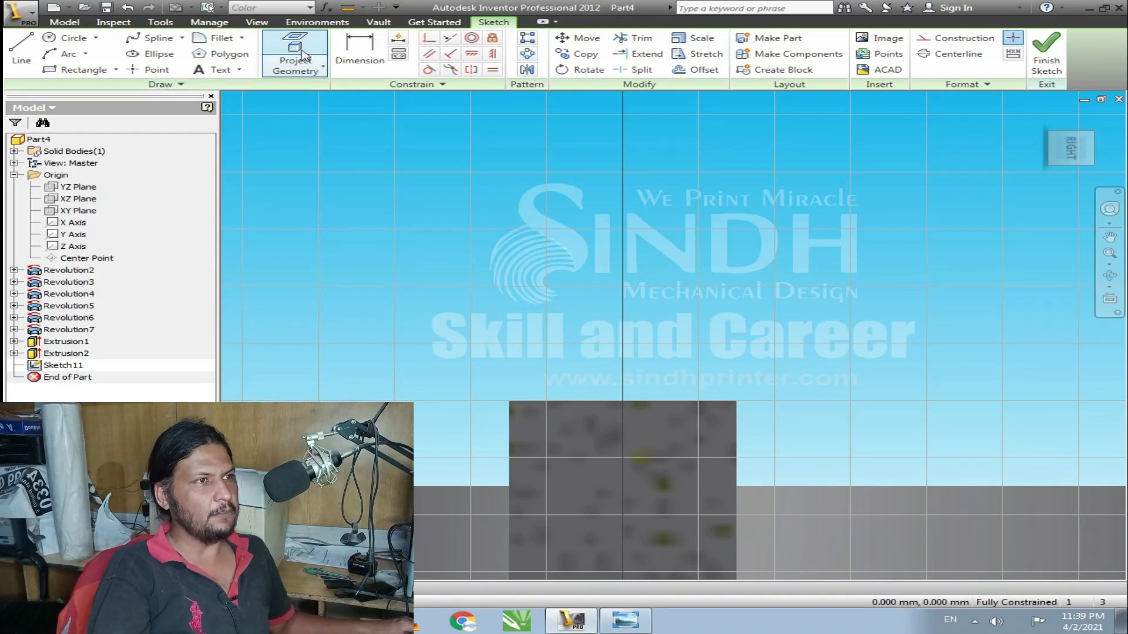
{"action": "left_click", "coordinate": [594, 402]}
- Draw a narrow upright rectangle about 0.53 mm wide and 5.42 mm high on the projected edge, beside the centre axis
{"action": "left_click", "coordinate": [82, 69]}
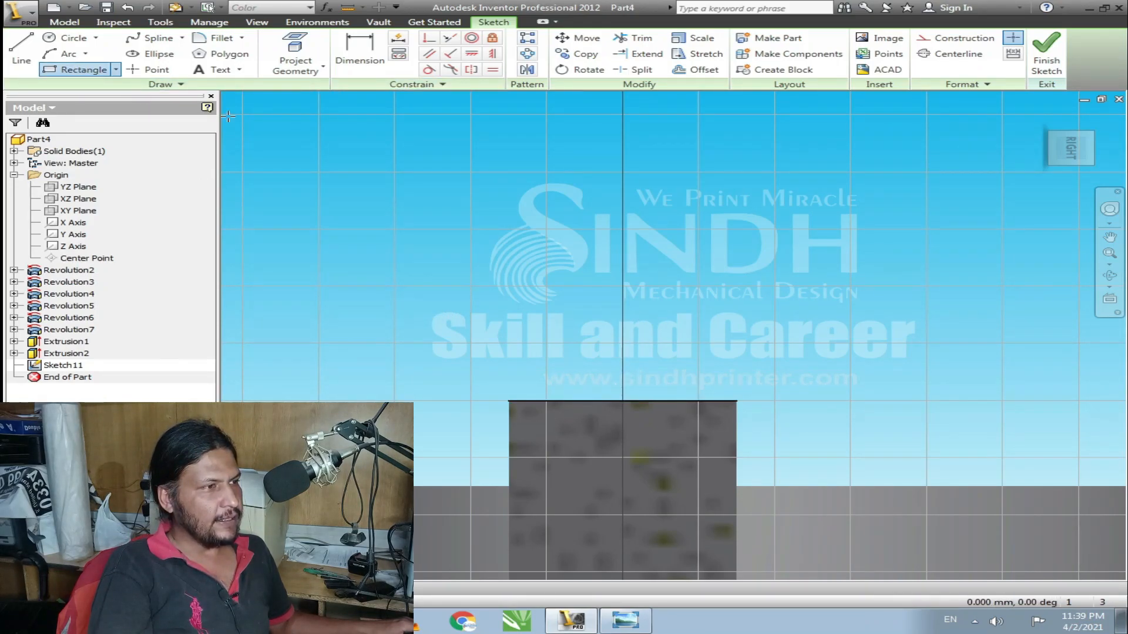
{"action": "left_click", "coordinate": [654, 402]}
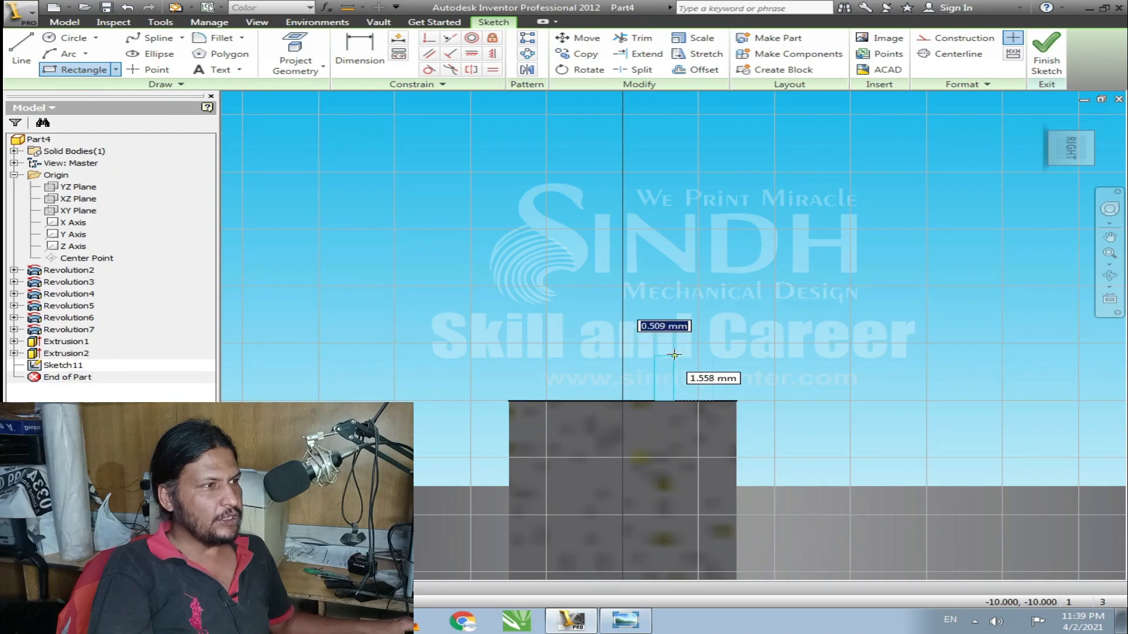
{"action": "left_click", "coordinate": [676, 245]}
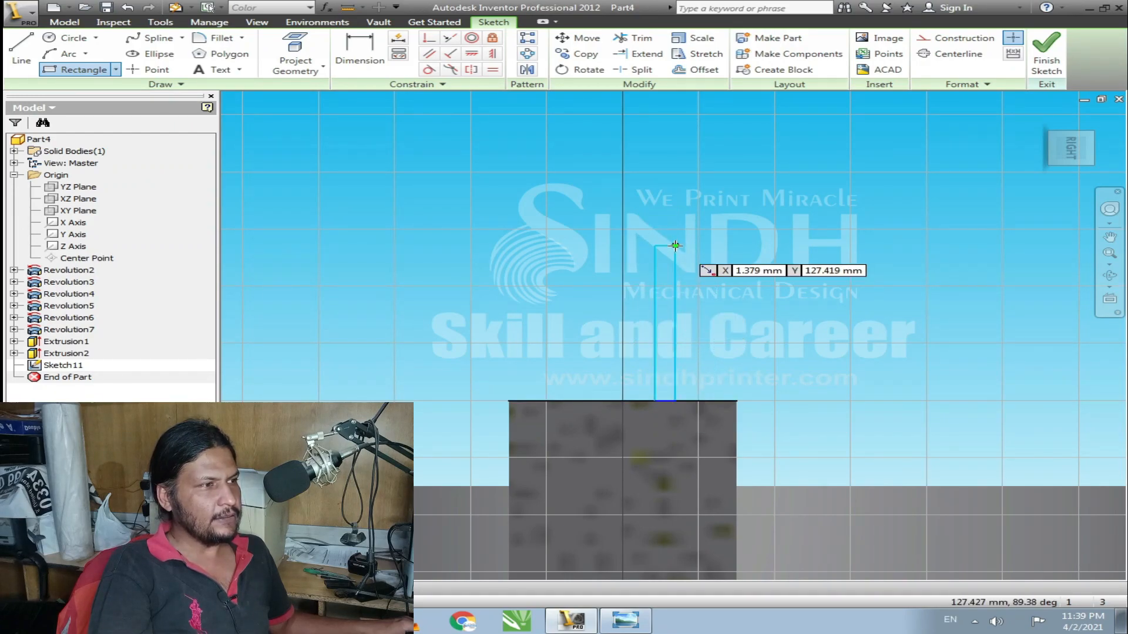
{"action": "key", "text": "Escape"}
{"action": "key", "text": "Escape"}
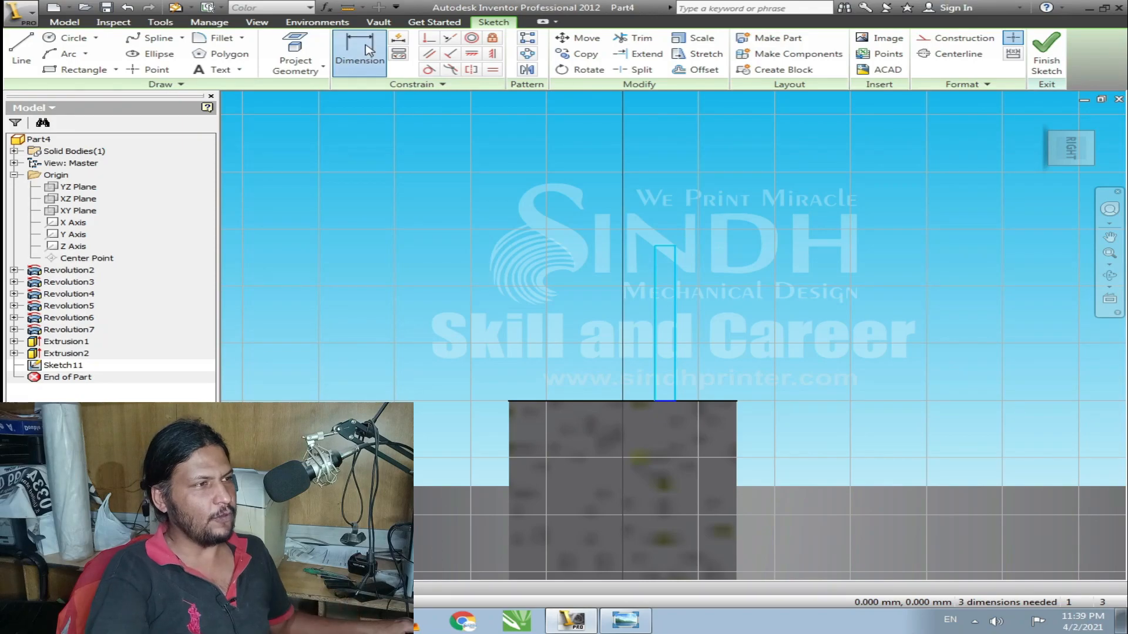
- Dimension the rectangle and set its width to 0.75 mm and its height to 10 mm
{"action": "left_click", "coordinate": [656, 293]}
{"action": "left_click", "coordinate": [675, 276]}
{"action": "left_click", "coordinate": [674, 199]}
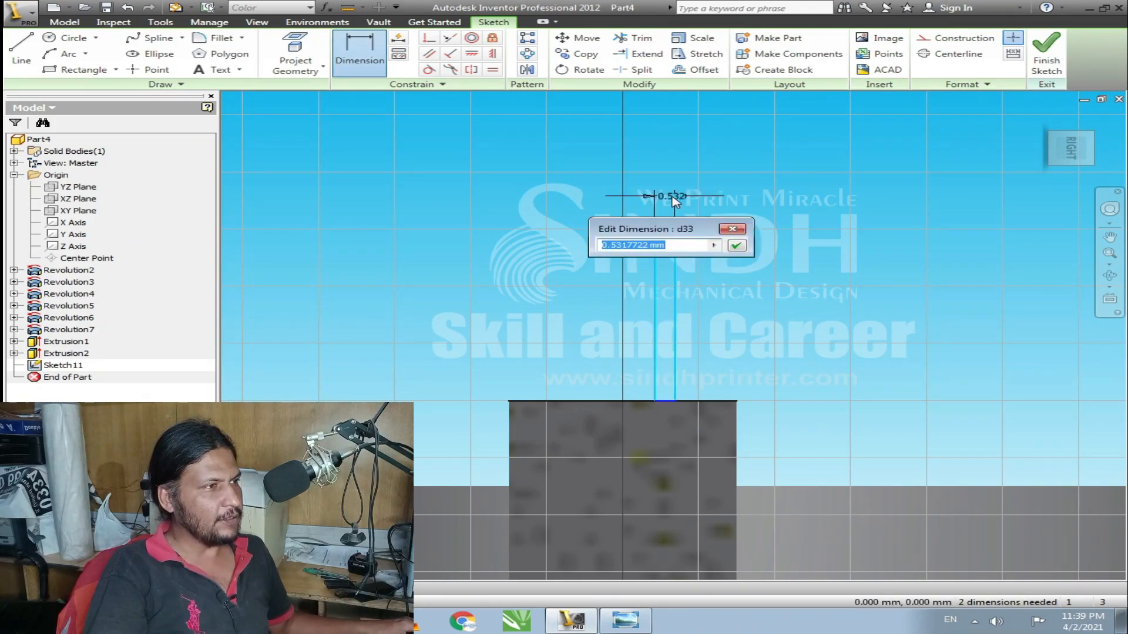
{"action": "type", "text": ".75"}
{"action": "key", "text": "Return"}
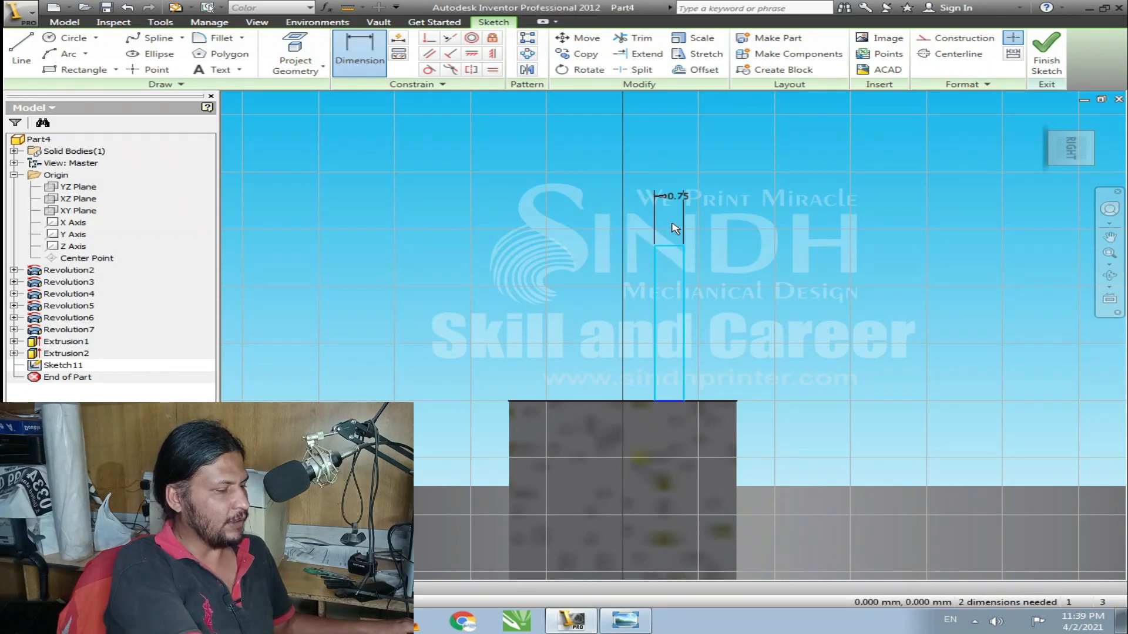
{"action": "left_click", "coordinate": [689, 386]}
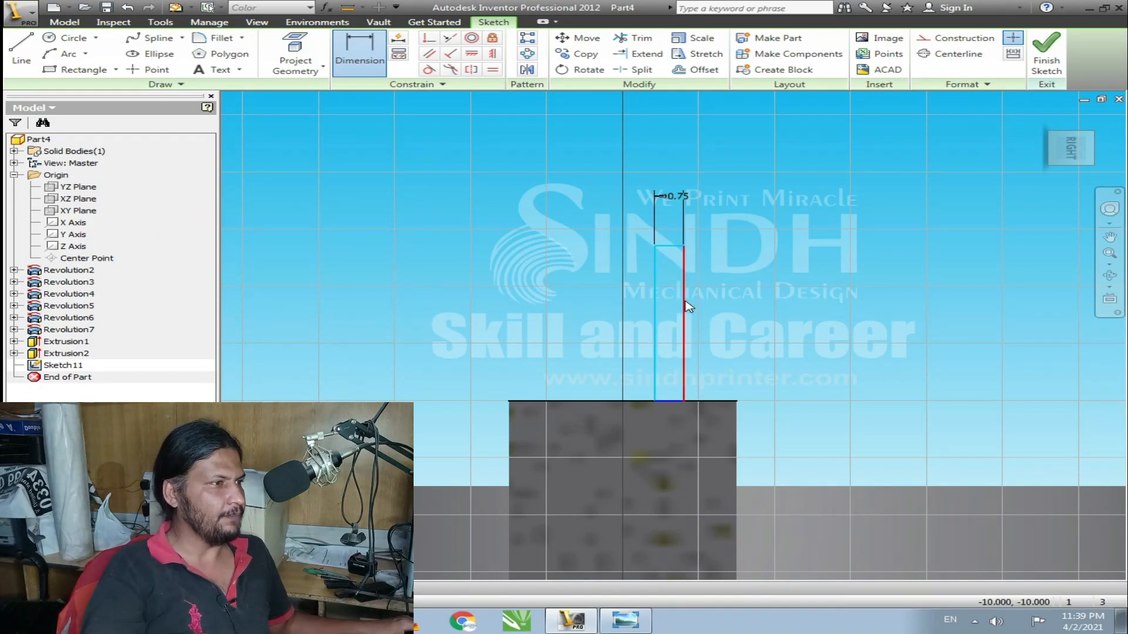
{"action": "left_click", "coordinate": [834, 305]}
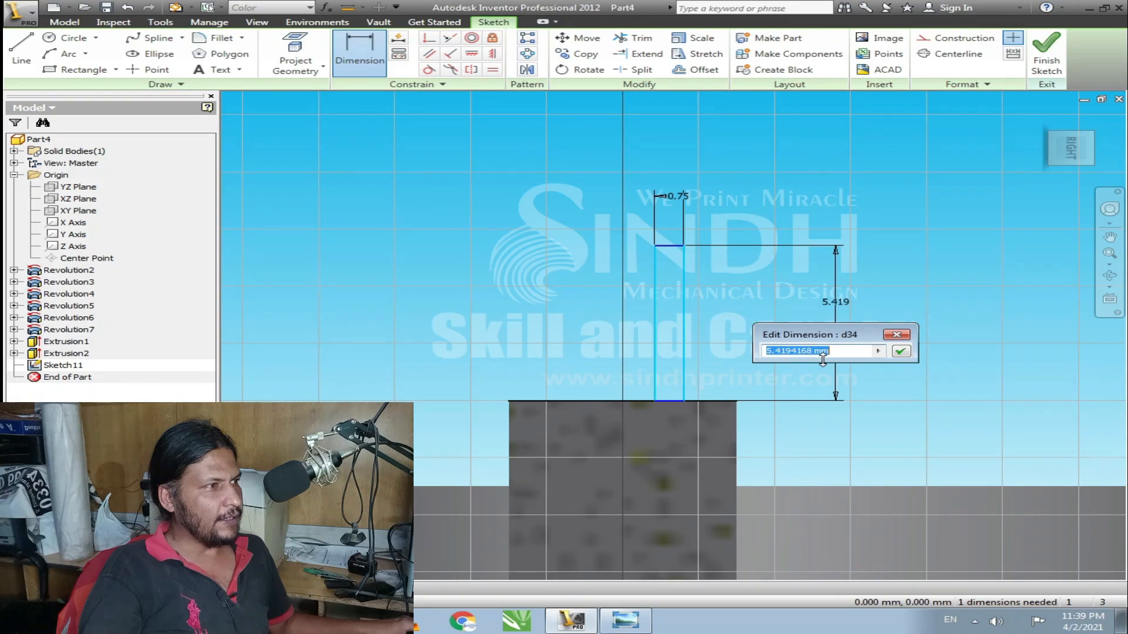
{"action": "type", "text": "10"}
{"action": "key", "text": "Return"}
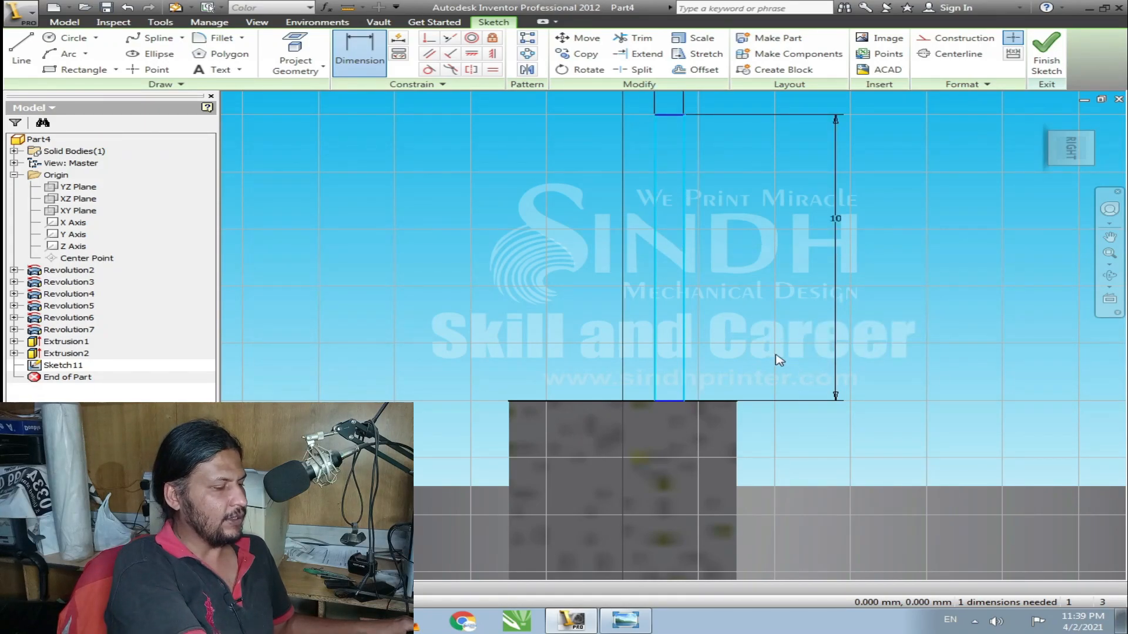
- Draw a vertical line along the centre axis, starting upward from the middle of the pin's top edge
{"action": "left_click", "coordinate": [21, 53]}
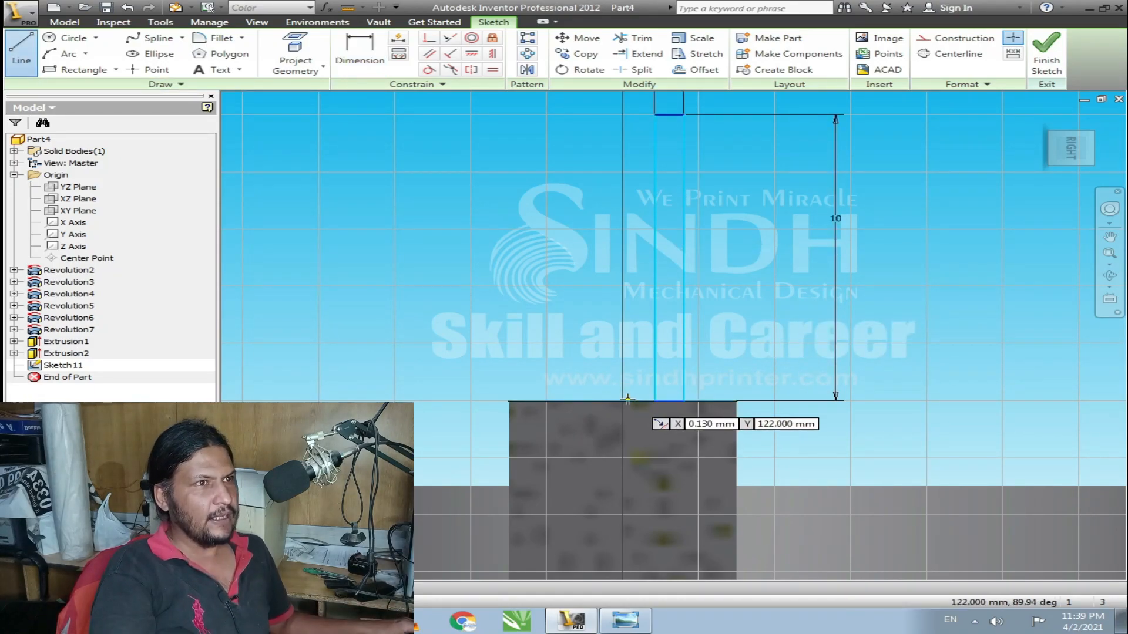
{"action": "left_click", "coordinate": [623, 401]}
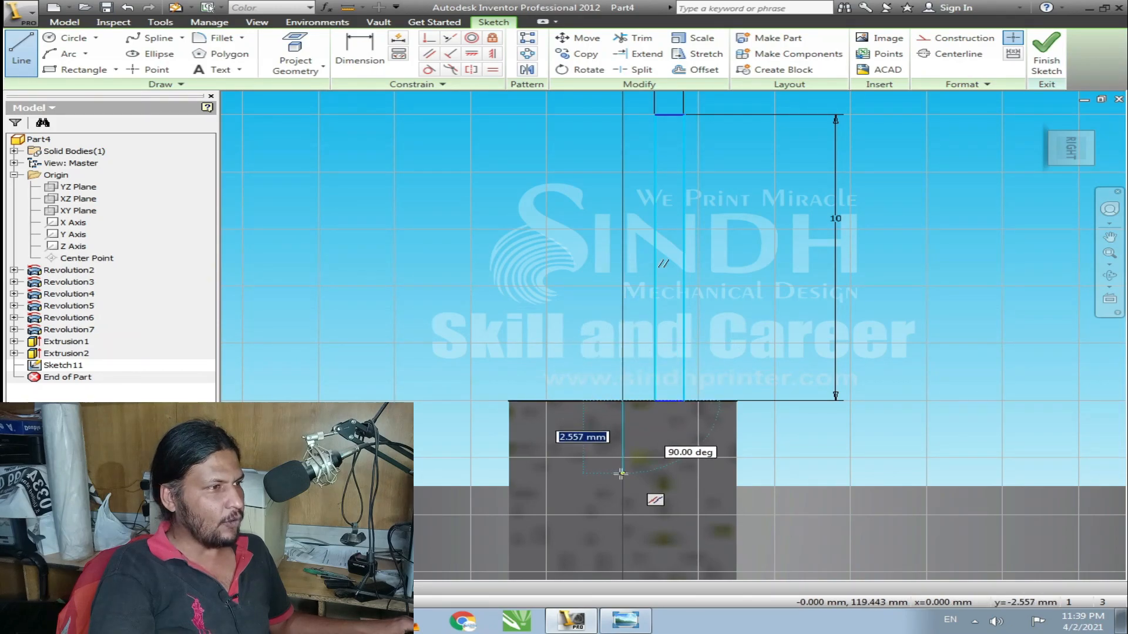
{"action": "left_click", "coordinate": [623, 267]}
{"action": "key", "text": "Escape"}
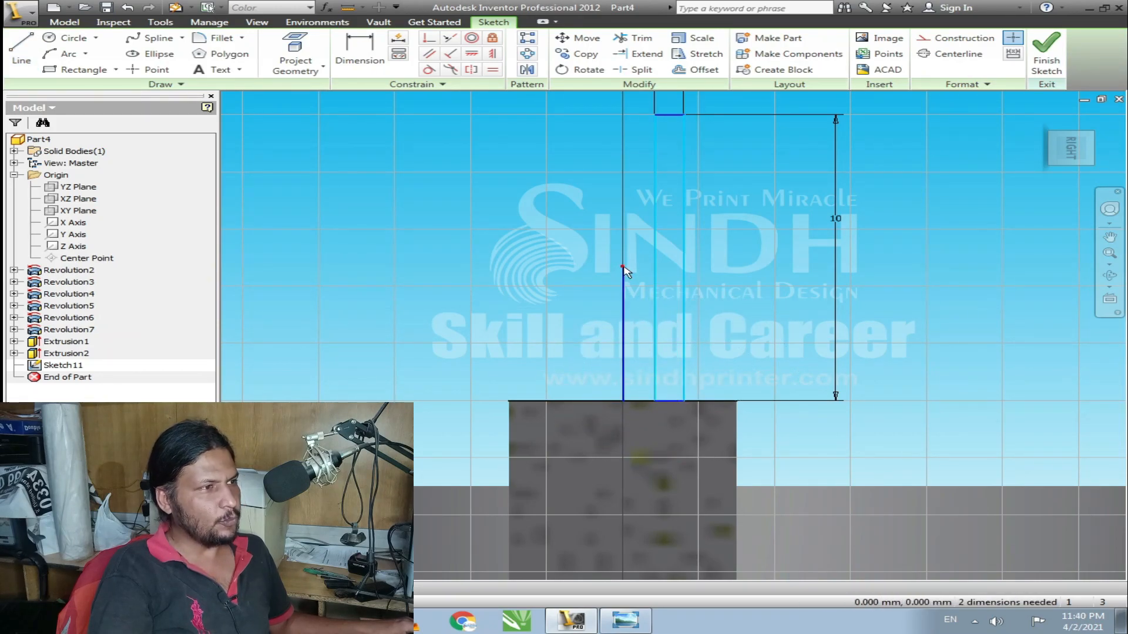
- Dimension the distance from the centre line to the rectangle's outer side and set it to 1.5 mm
{"action": "scroll", "coordinate": [579, 272], "scroll_direction": "down", "scroll_amount": 3}
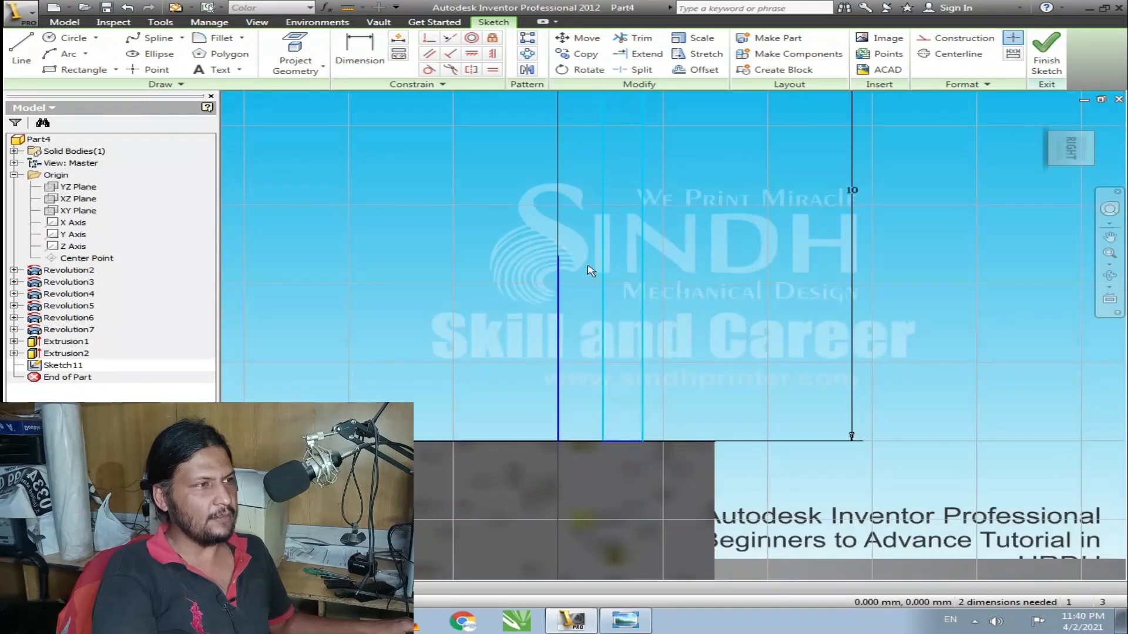
{"action": "left_click", "coordinate": [360, 53]}
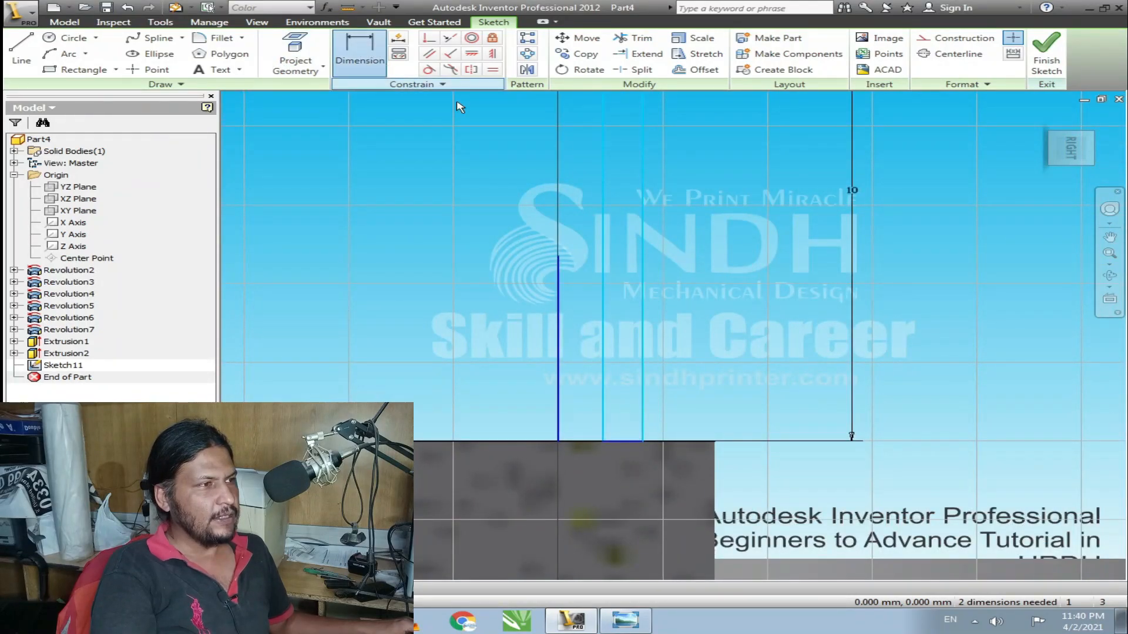
{"action": "left_click", "coordinate": [646, 325]}
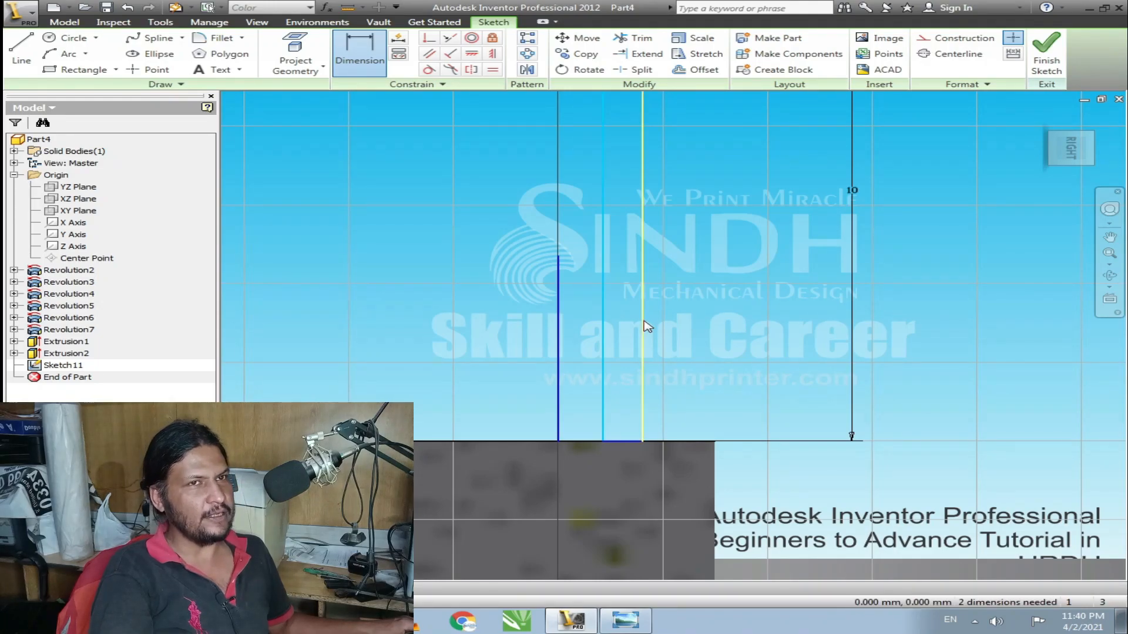
{"action": "left_click", "coordinate": [560, 343]}
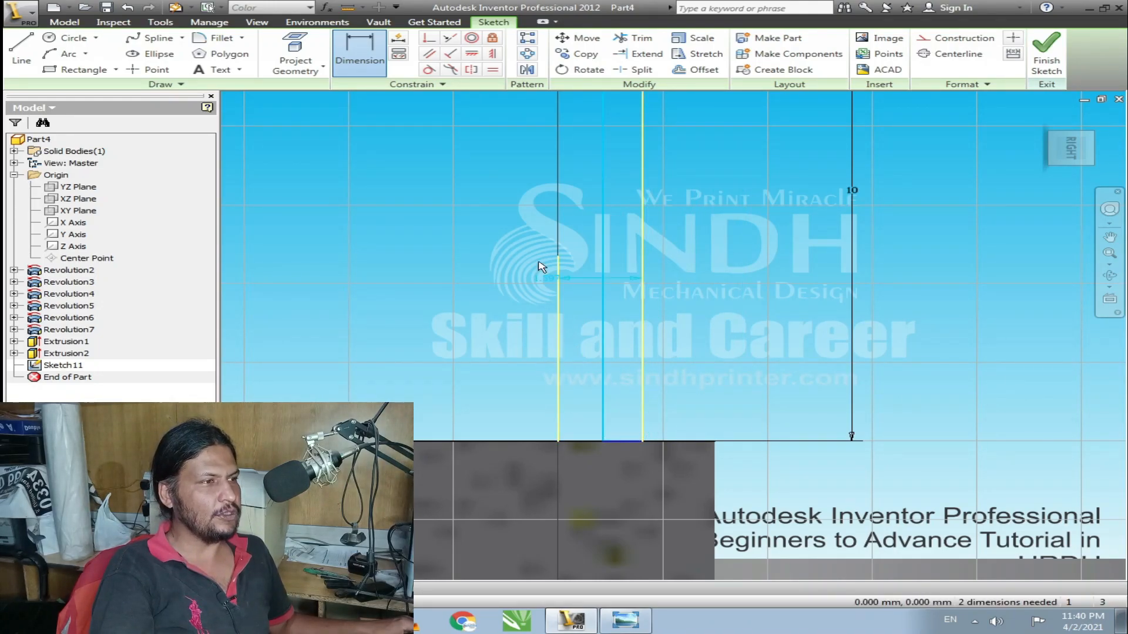
{"action": "left_click", "coordinate": [481, 222]}
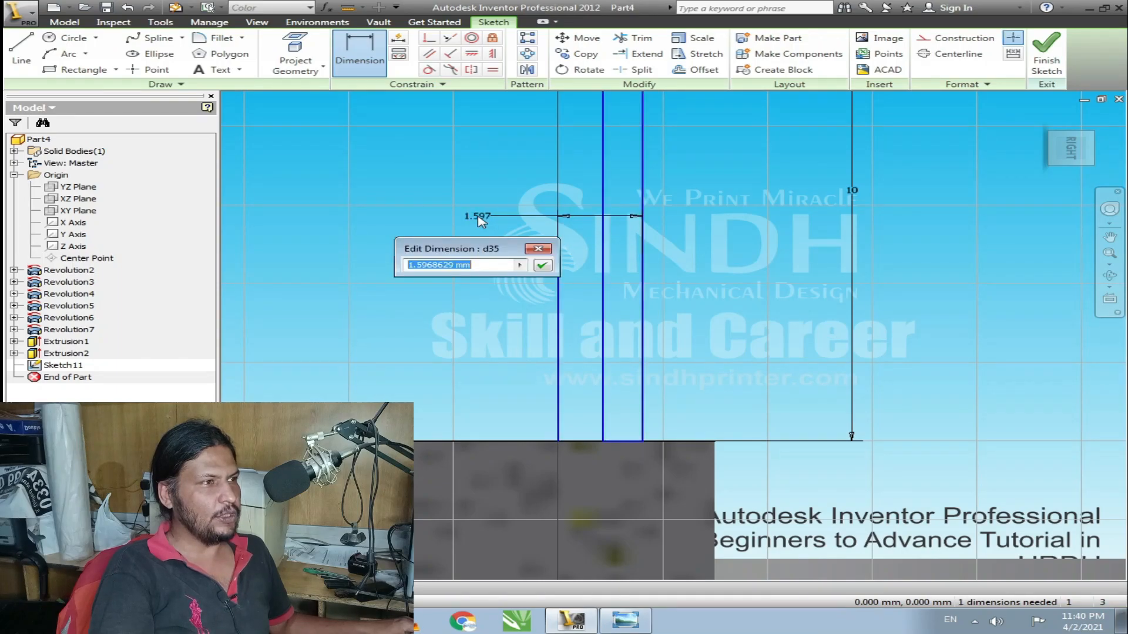
{"action": "type", "text": "1.5"}
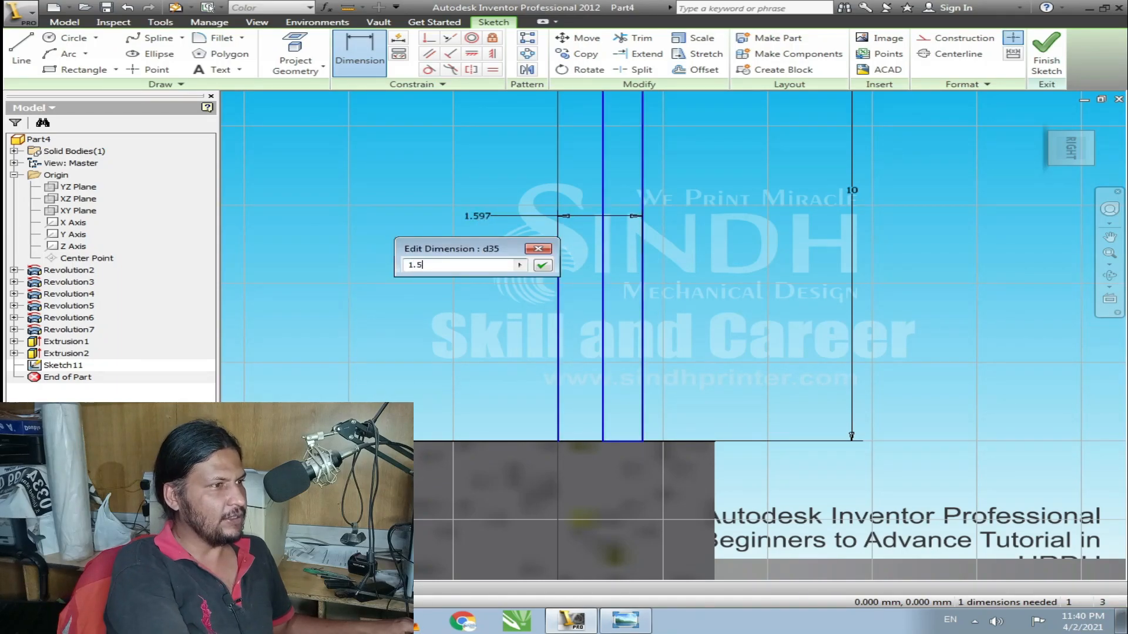
{"action": "key", "text": "Return"}
- Finish the sketch and revolve the narrow rectangle fully around the centre line, joining a hollow tube to the pin's top
{"action": "scroll", "coordinate": [543, 302], "scroll_direction": "down", "scroll_amount": 7}
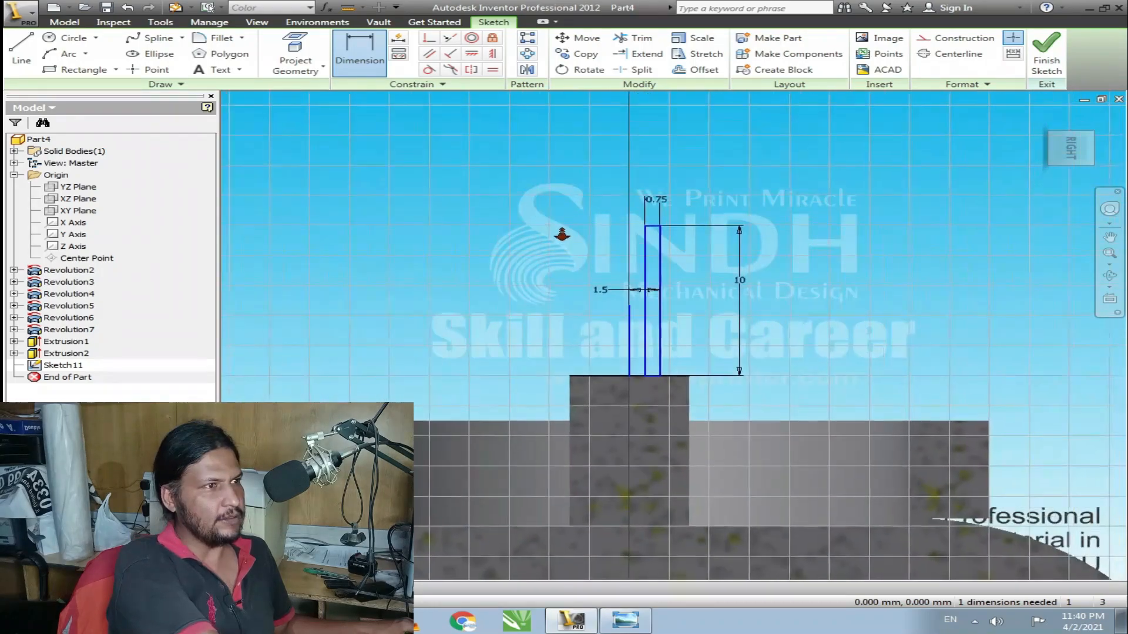
{"action": "middle_click_drag", "start_coordinate": [634, 256], "coordinate": [612, 338], "text": "shift"}
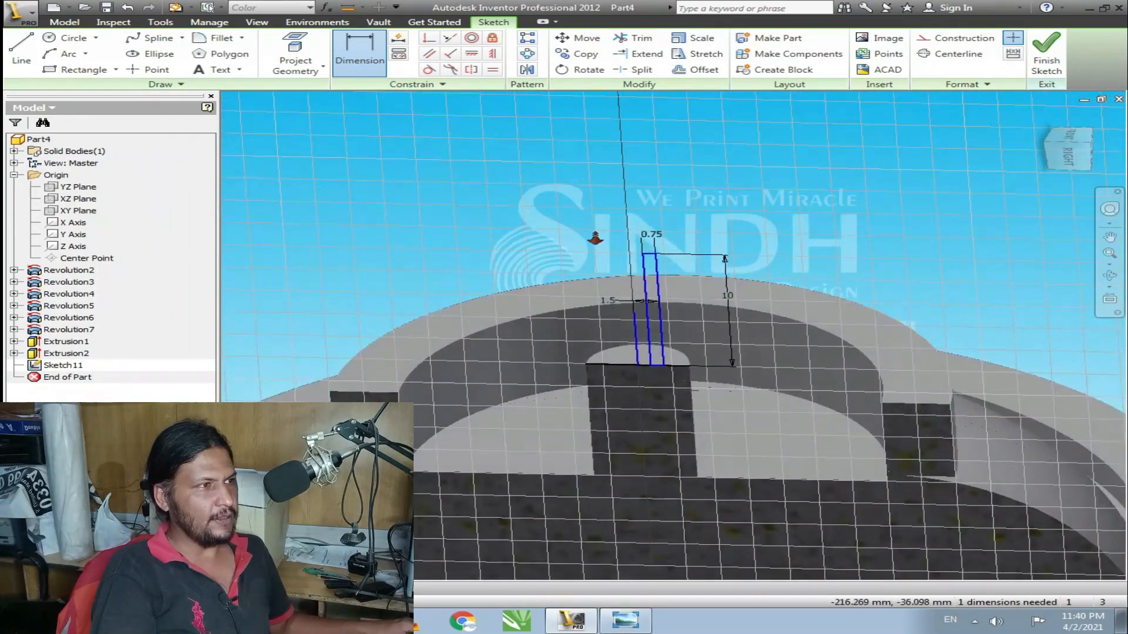
{"action": "scroll", "coordinate": [597, 242], "scroll_direction": "up", "scroll_amount": 3}
{"action": "middle_click_drag", "start_coordinate": [608, 273], "coordinate": [678, 350]}
{"action": "left_click", "coordinate": [1066, 51]}
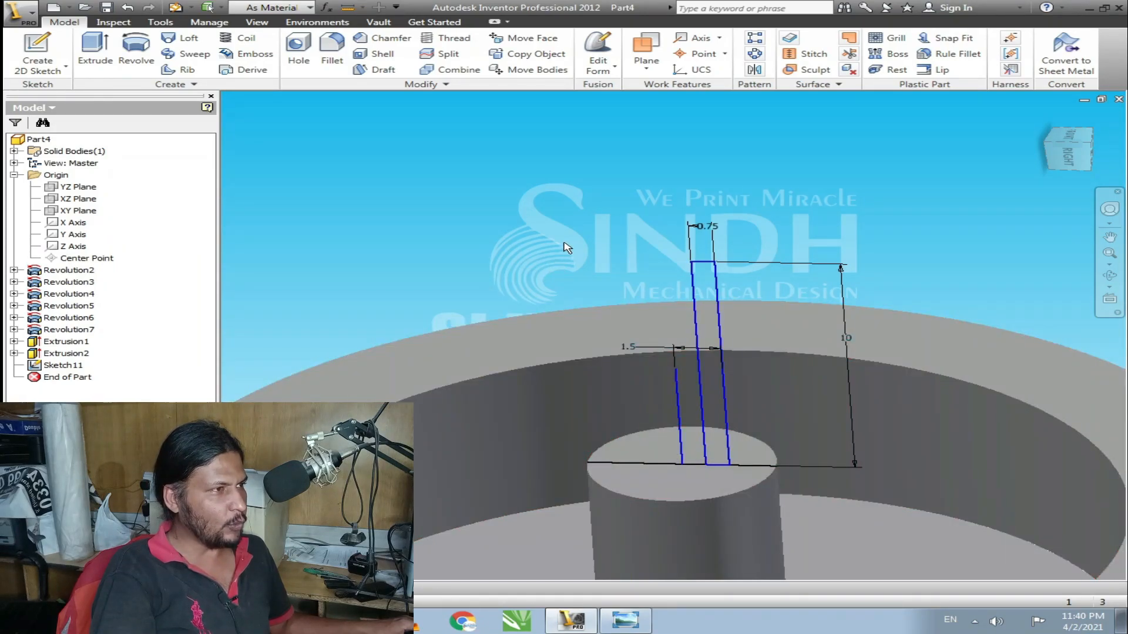
{"action": "left_click", "coordinate": [140, 58]}
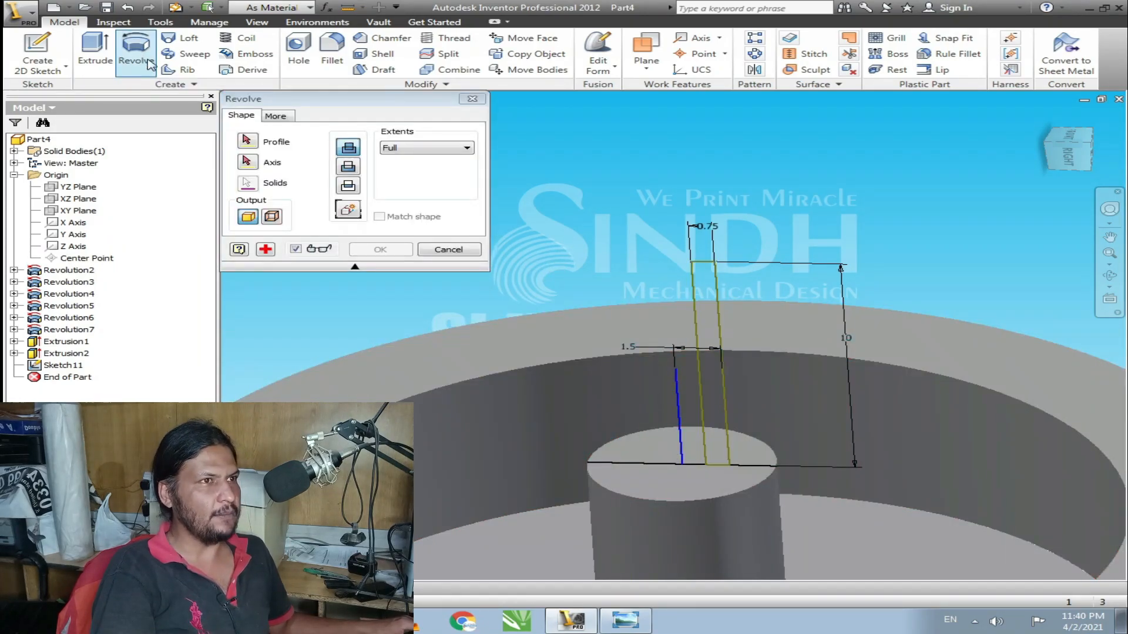
{"action": "left_click", "coordinate": [710, 281]}
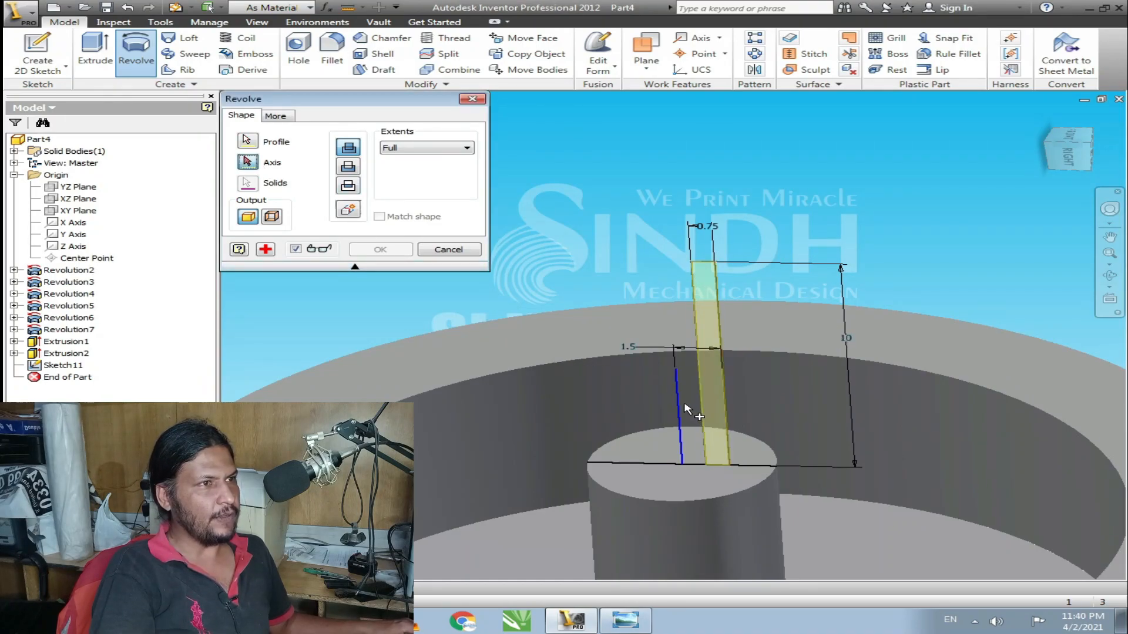
{"action": "left_click", "coordinate": [680, 405]}
{"action": "left_click", "coordinate": [363, 250]}
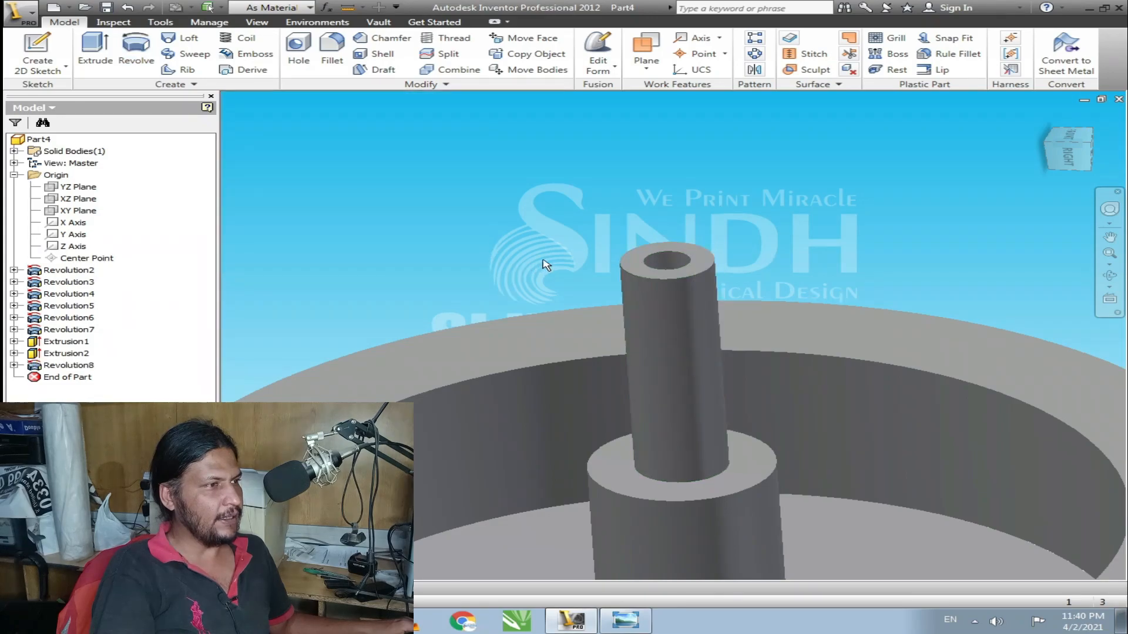
- Start a fillet on the upper and lower outer edges of the can's rim flange and set the radius to 1 mm
{"action": "scroll", "coordinate": [536, 264], "scroll_direction": "down", "scroll_amount": 3}
{"action": "middle_click_drag", "start_coordinate": [596, 259], "coordinate": [668, 263], "text": "shift"}
{"action": "scroll", "coordinate": [663, 259], "scroll_direction": "down", "scroll_amount": 4}
{"action": "scroll", "coordinate": [674, 224], "scroll_direction": "down", "scroll_amount": 3}
{"action": "scroll", "coordinate": [630, 302], "scroll_direction": "up", "scroll_amount": 5}
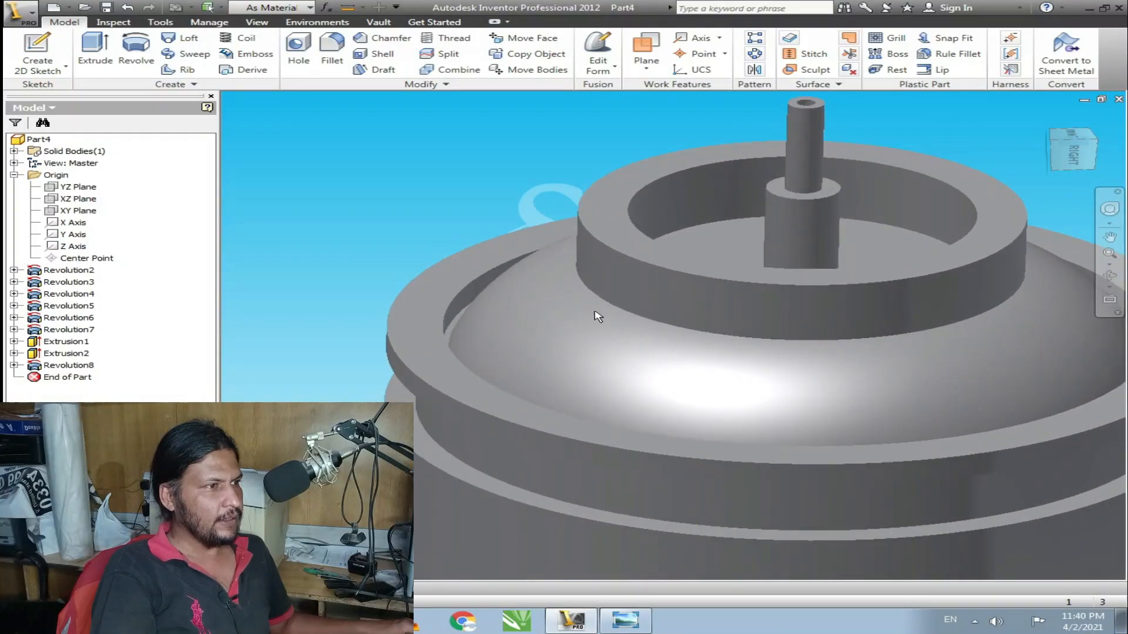
{"action": "middle_click_drag", "start_coordinate": [629, 298], "coordinate": [709, 271]}
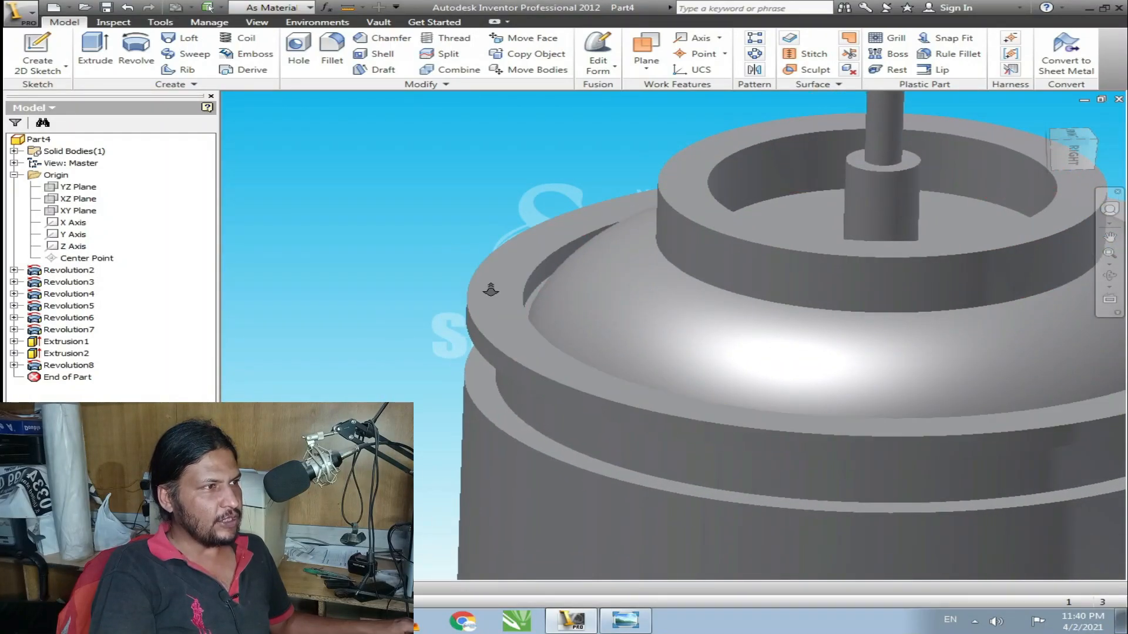
{"action": "scroll", "coordinate": [491, 290], "scroll_direction": "down", "scroll_amount": 3}
{"action": "middle_click_drag", "start_coordinate": [526, 322], "coordinate": [700, 268], "text": "shift"}
{"action": "scroll", "coordinate": [685, 226], "scroll_direction": "up", "scroll_amount": 6}
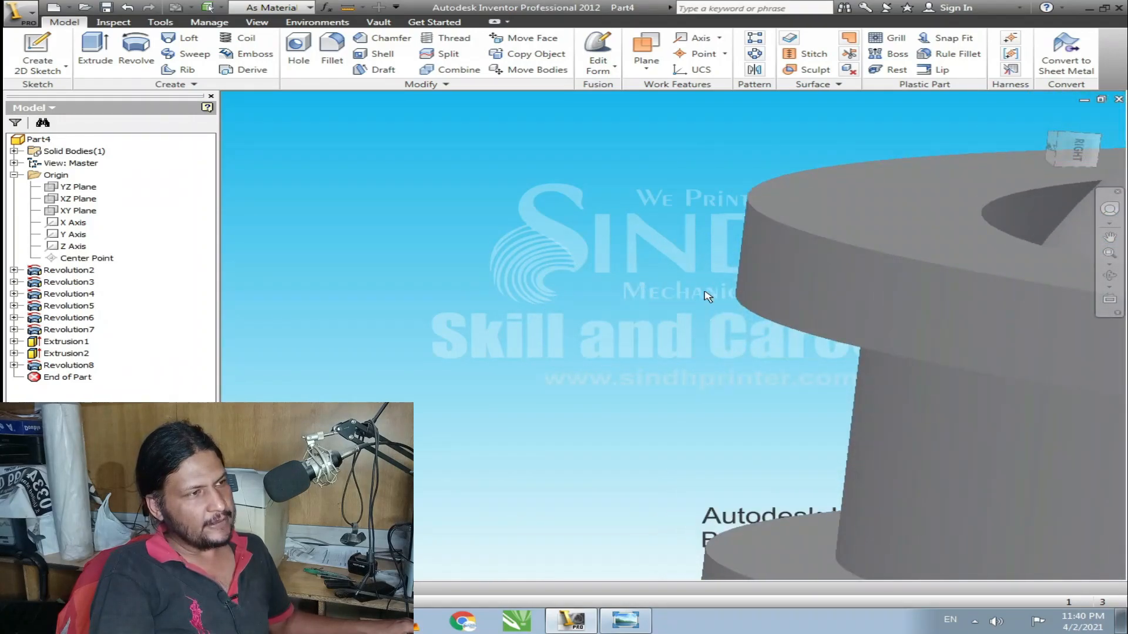
{"action": "middle_click_drag", "start_coordinate": [704, 312], "coordinate": [624, 318]}
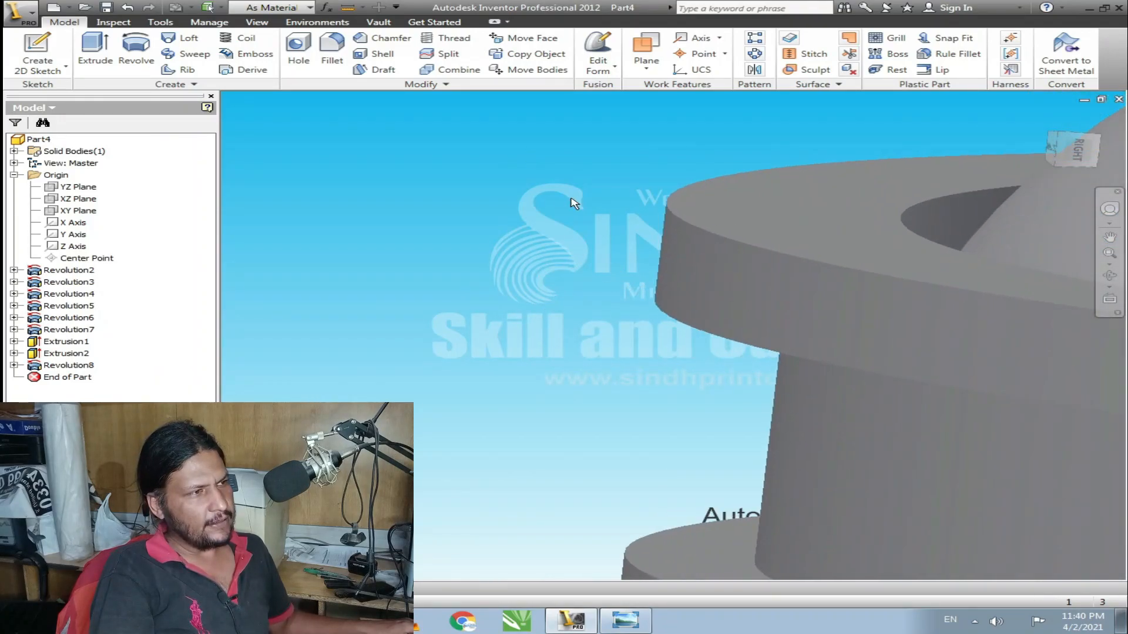
{"action": "left_click", "coordinate": [332, 50]}
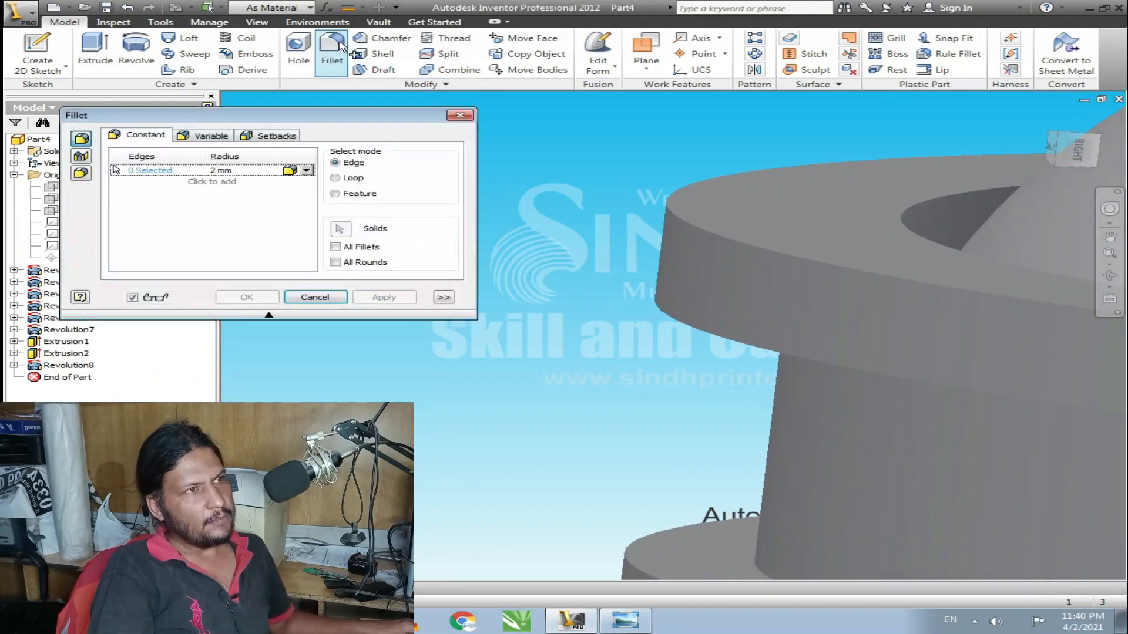
{"action": "left_click", "coordinate": [674, 214]}
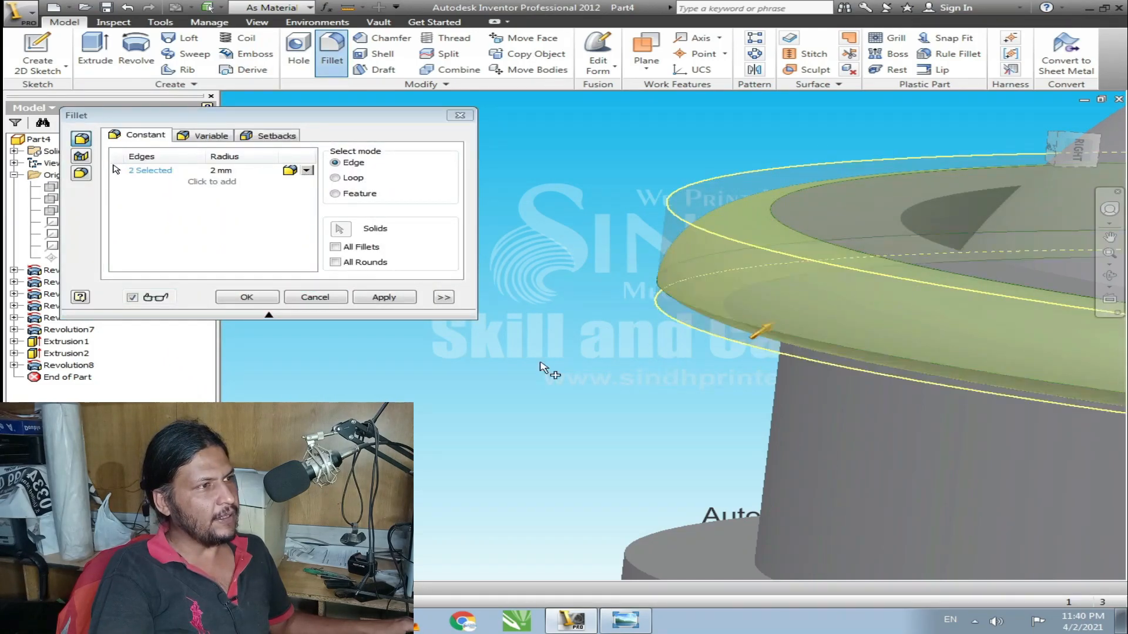
{"action": "left_click", "coordinate": [223, 171]}
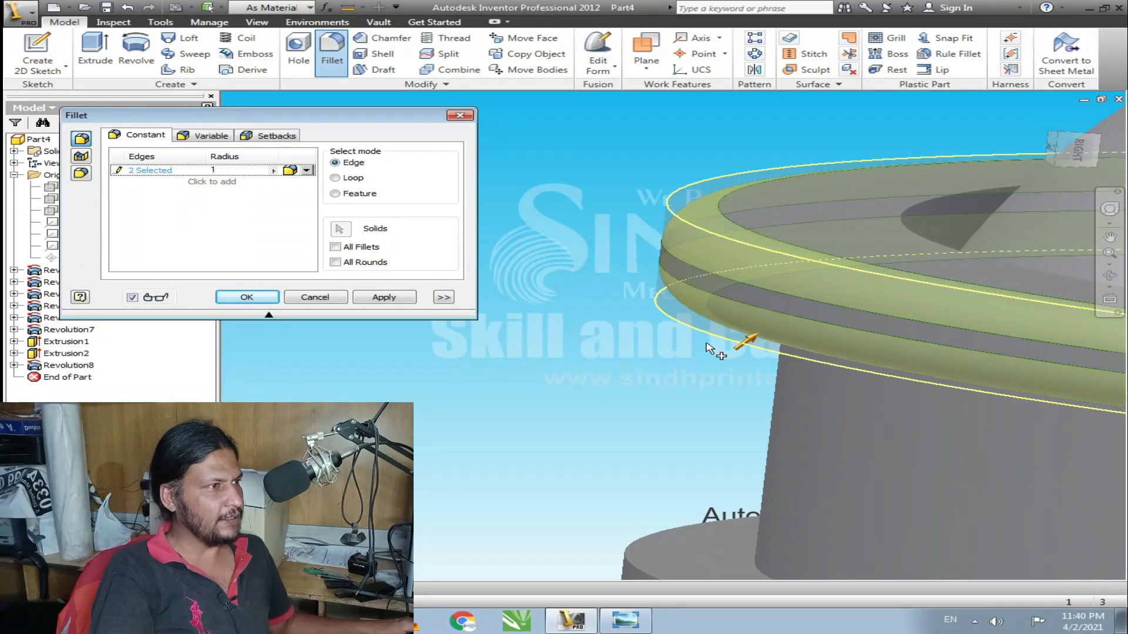
- Add the rim flange's inner edges and the raised ring's inner top edge to the 1 mm fillet and apply it
{"action": "middle_click_drag", "start_coordinate": [695, 372], "coordinate": [750, 372], "text": "shift"}
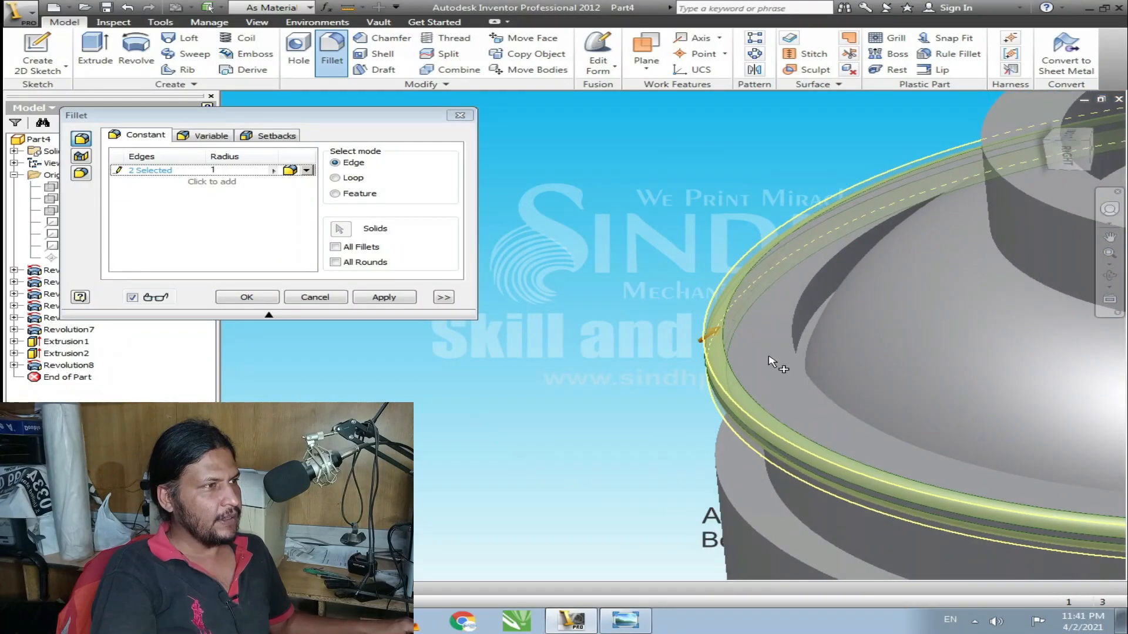
{"action": "left_click", "coordinate": [793, 317]}
{"action": "left_click", "coordinate": [814, 320]}
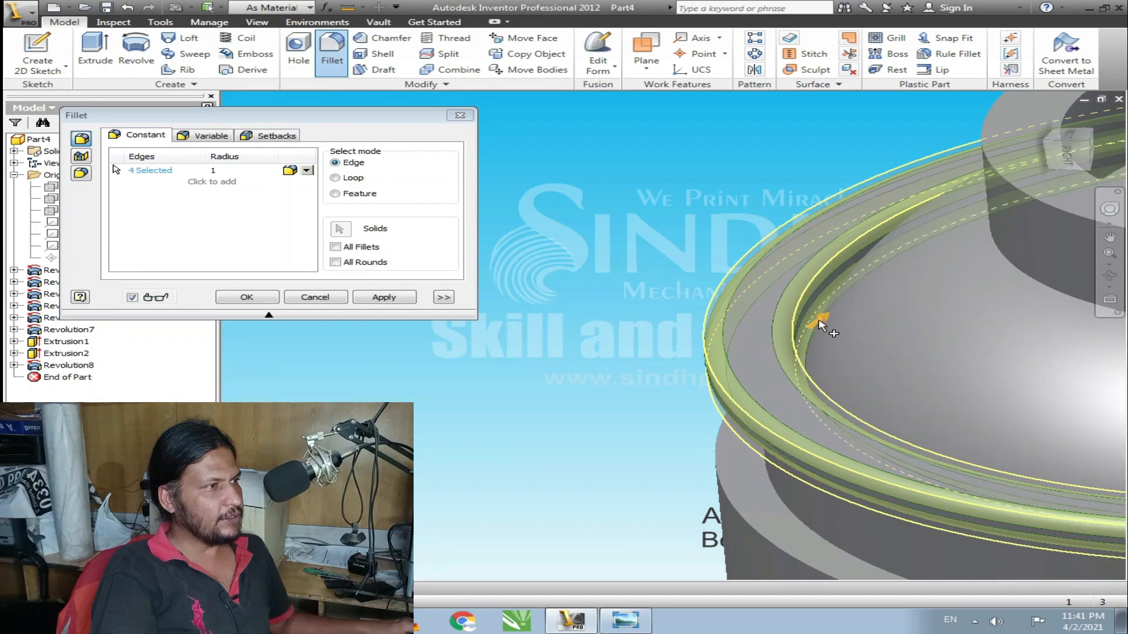
{"action": "left_click", "coordinate": [820, 338]}
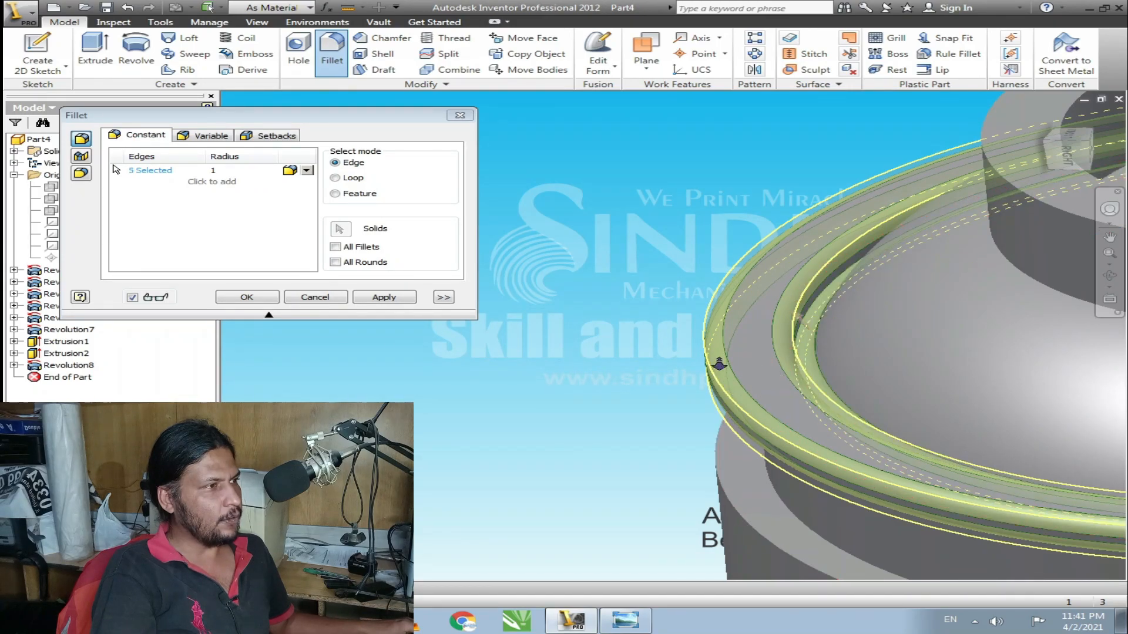
{"action": "scroll", "coordinate": [852, 341], "scroll_direction": "down", "scroll_amount": 3}
{"action": "middle_click_drag", "start_coordinate": [857, 348], "coordinate": [811, 305], "text": "shift"}
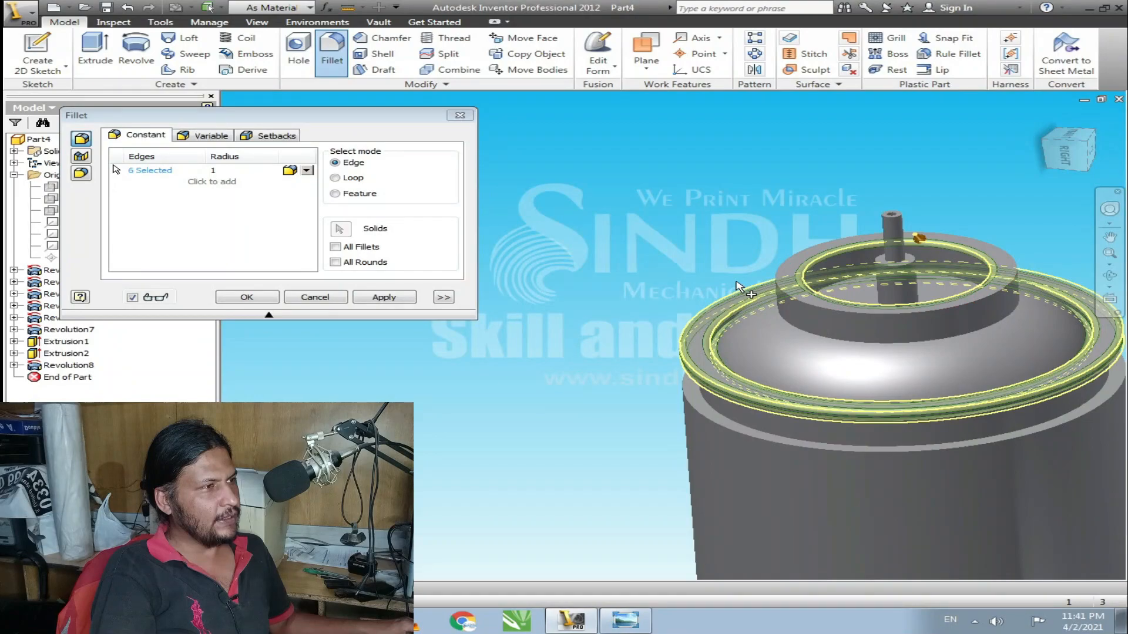
{"action": "left_click", "coordinate": [383, 297]}
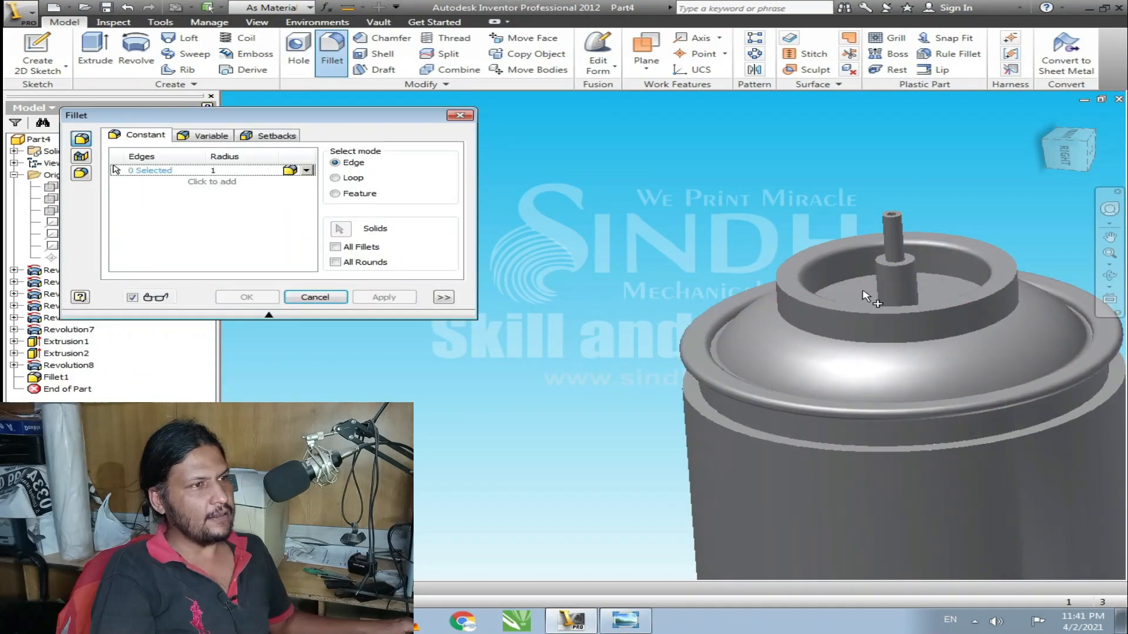
- Set up a fillet with a 2 mm radius on the lower and upper edges of the neck below the rim flange
{"action": "scroll", "coordinate": [783, 250], "scroll_direction": "up", "scroll_amount": 3}
{"action": "scroll", "coordinate": [783, 250], "scroll_direction": "up", "scroll_amount": 2}
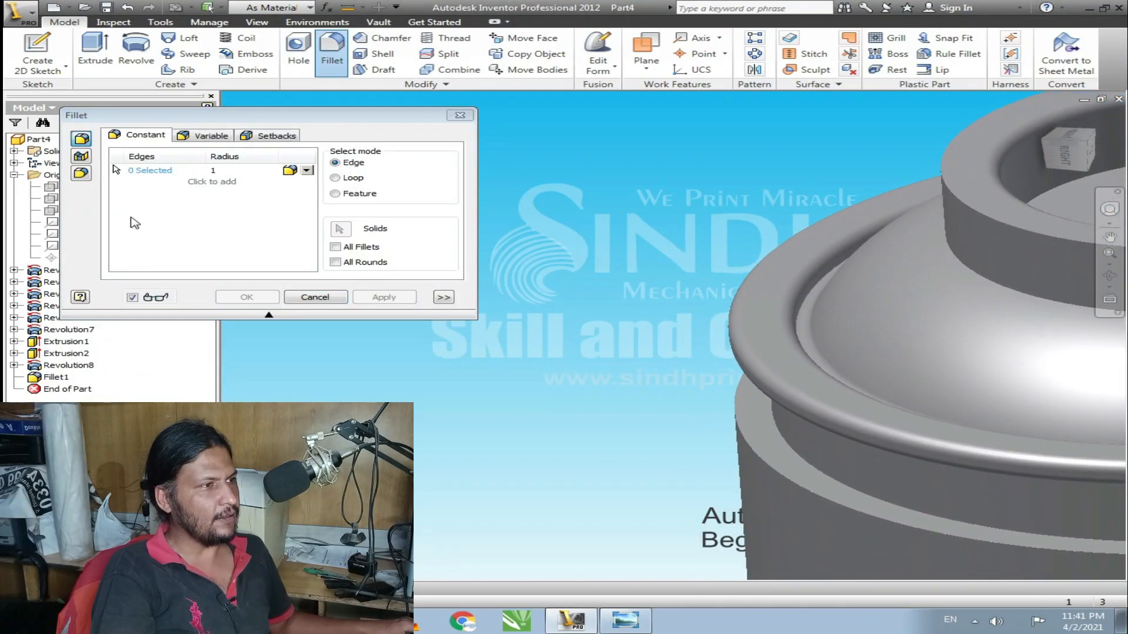
{"action": "left_click", "coordinate": [210, 181]}
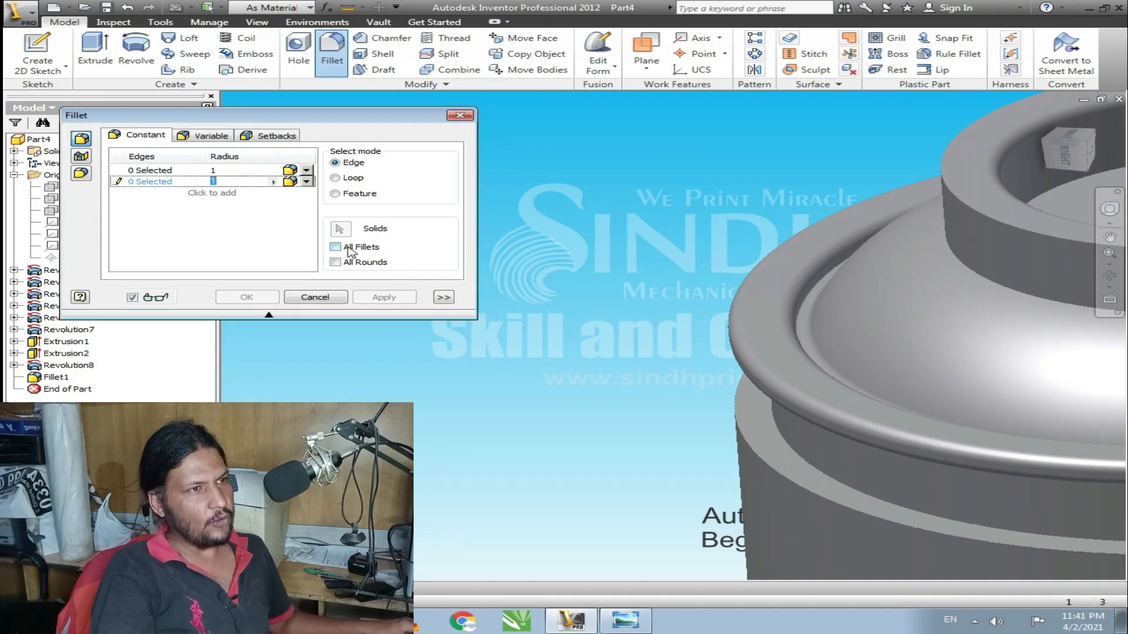
{"action": "type", "text": "2"}
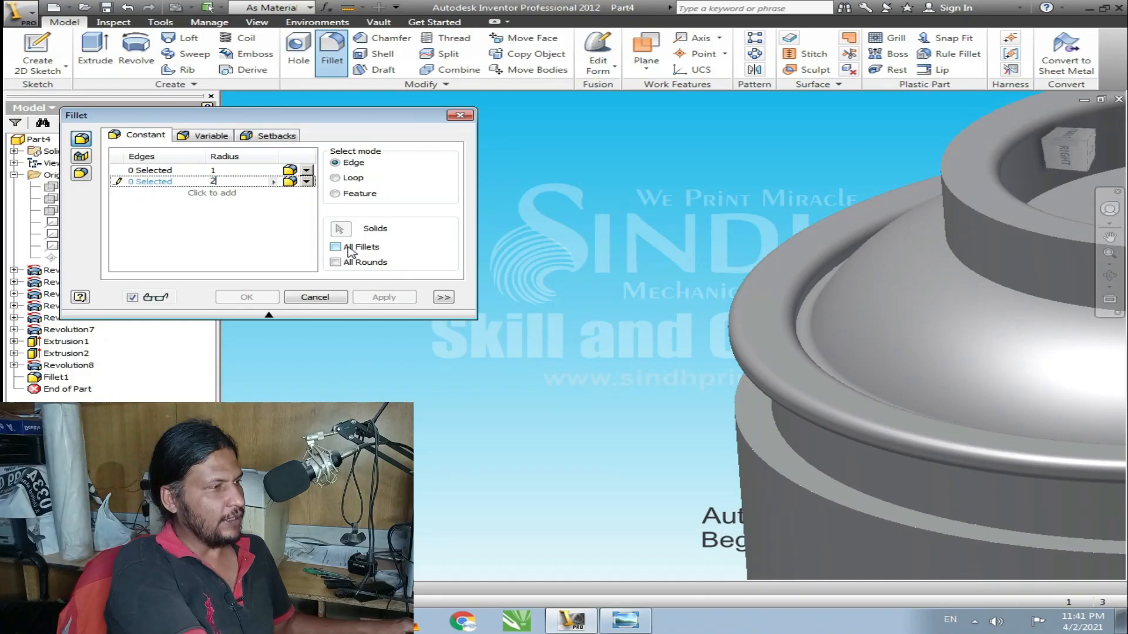
{"action": "scroll", "coordinate": [572, 280], "scroll_direction": "up", "scroll_amount": 4}
{"action": "middle_click_drag", "start_coordinate": [571, 280], "coordinate": [669, 279], "text": "shift"}
{"action": "scroll", "coordinate": [674, 347], "scroll_direction": "down", "scroll_amount": 5}
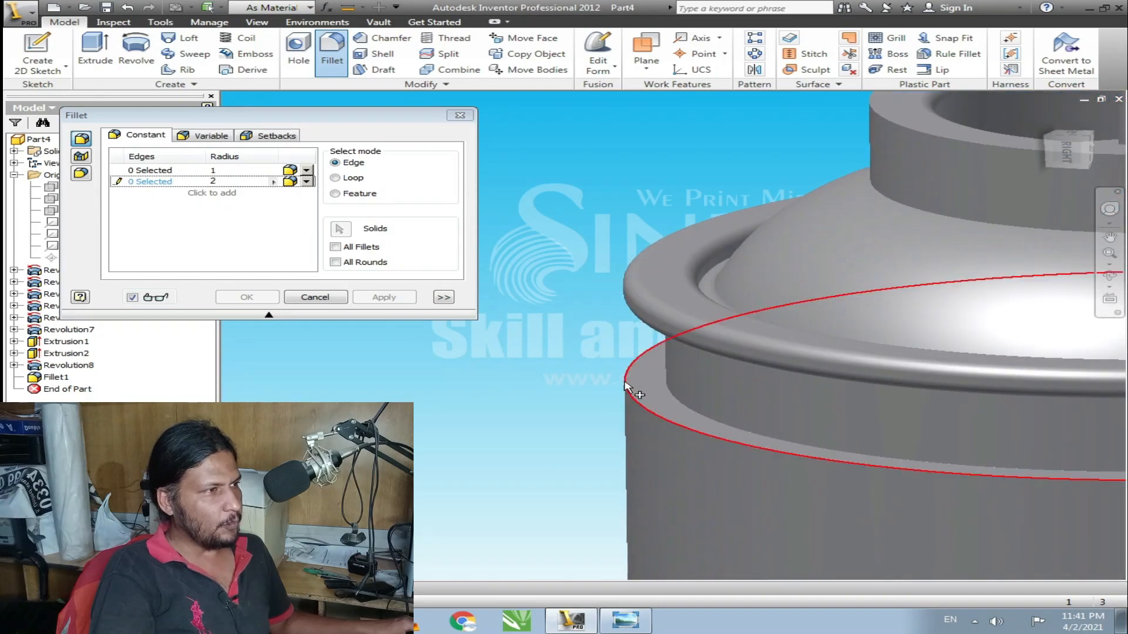
{"action": "left_click", "coordinate": [676, 404]}
{"action": "scroll", "coordinate": [549, 373], "scroll_direction": "up", "scroll_amount": 4}
{"action": "middle_click_drag", "start_coordinate": [665, 396], "coordinate": [646, 367], "text": "shift"}
{"action": "left_click", "coordinate": [681, 313]}
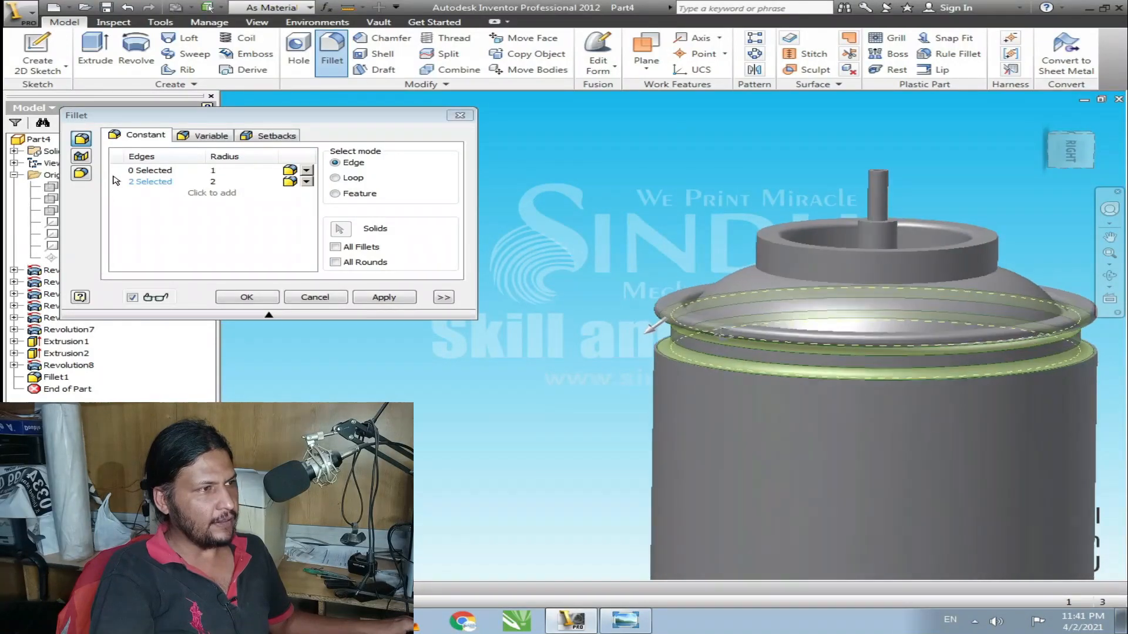
- Add the outer top edge of the cylindrical body to the 2 mm fillet and apply it
{"action": "scroll", "coordinate": [653, 362], "scroll_direction": "down", "scroll_amount": 3}
{"action": "scroll", "coordinate": [654, 362], "scroll_direction": "down", "scroll_amount": 2}
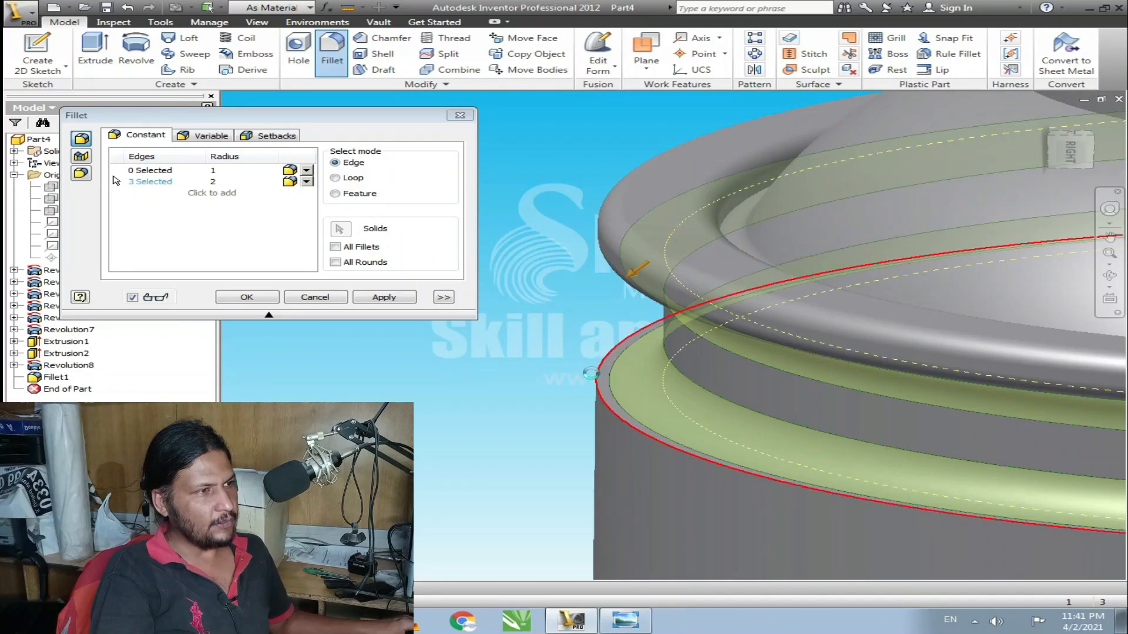
{"action": "scroll", "coordinate": [550, 398], "scroll_direction": "up", "scroll_amount": 4}
{"action": "middle_click_drag", "start_coordinate": [833, 300], "coordinate": [808, 305], "text": "shift"}
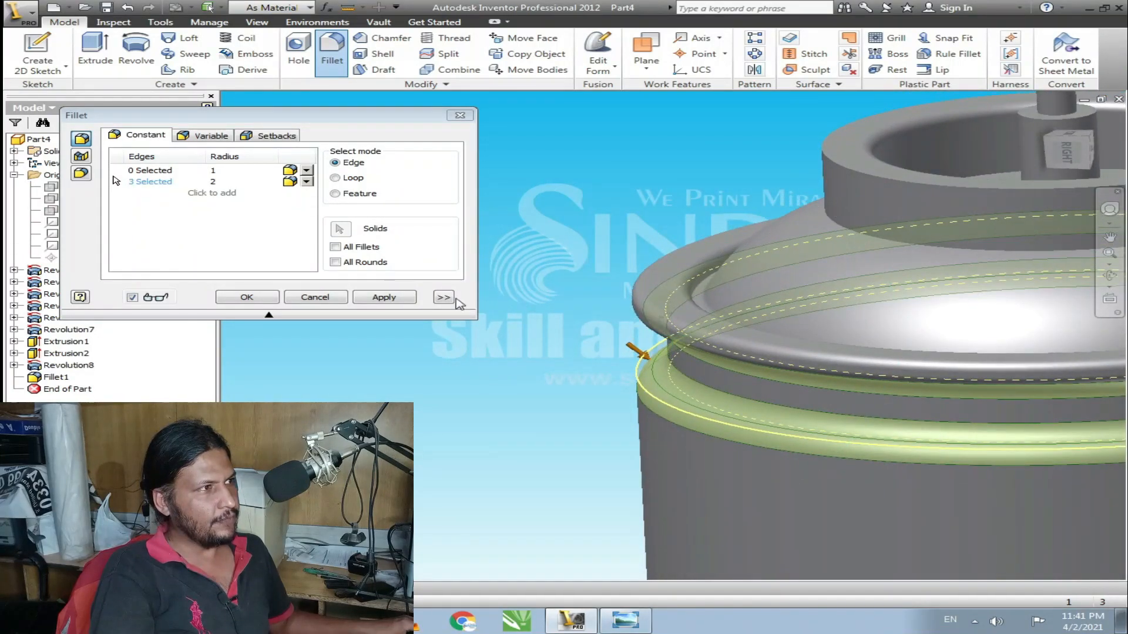
{"action": "left_click", "coordinate": [398, 297]}
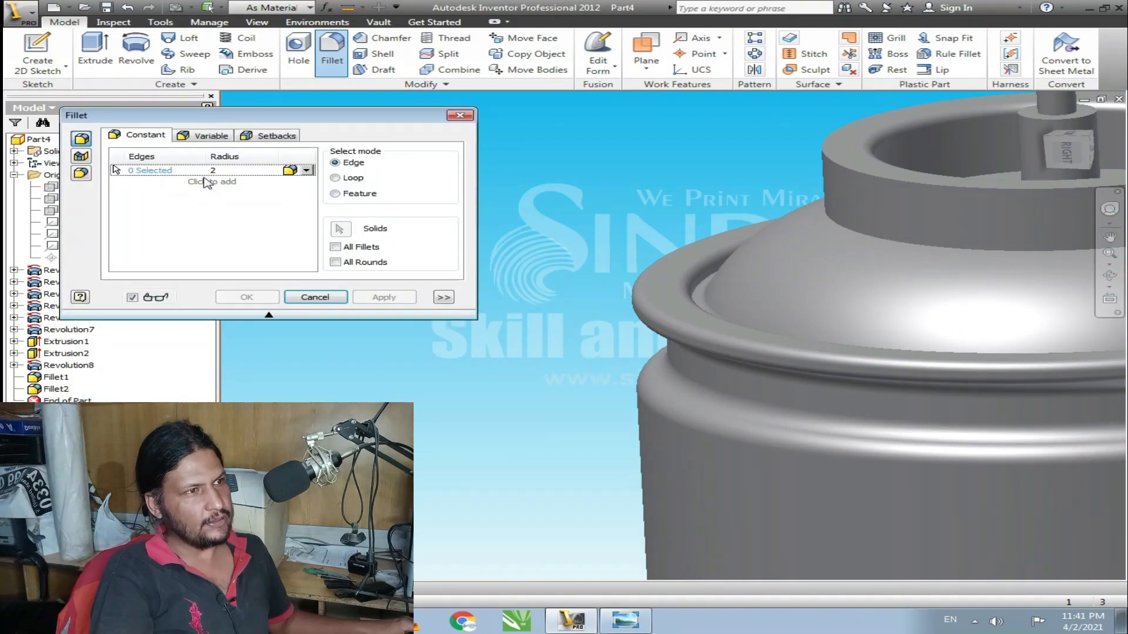
- Fillet the top and bottom outer edges of the raised ring on the dome with a 3 mm radius and finish filleting
{"action": "left_click", "coordinate": [204, 183]}
{"action": "middle_click_drag", "start_coordinate": [528, 239], "coordinate": [609, 253], "text": "shift"}
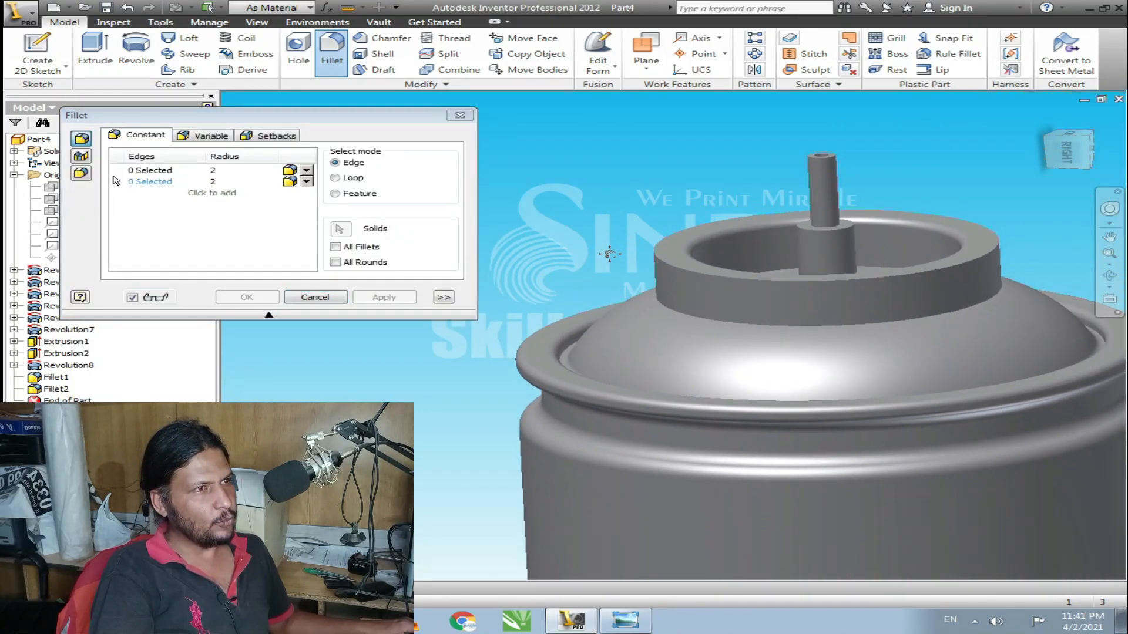
{"action": "left_click", "coordinate": [663, 267]}
{"action": "left_click", "coordinate": [659, 297]}
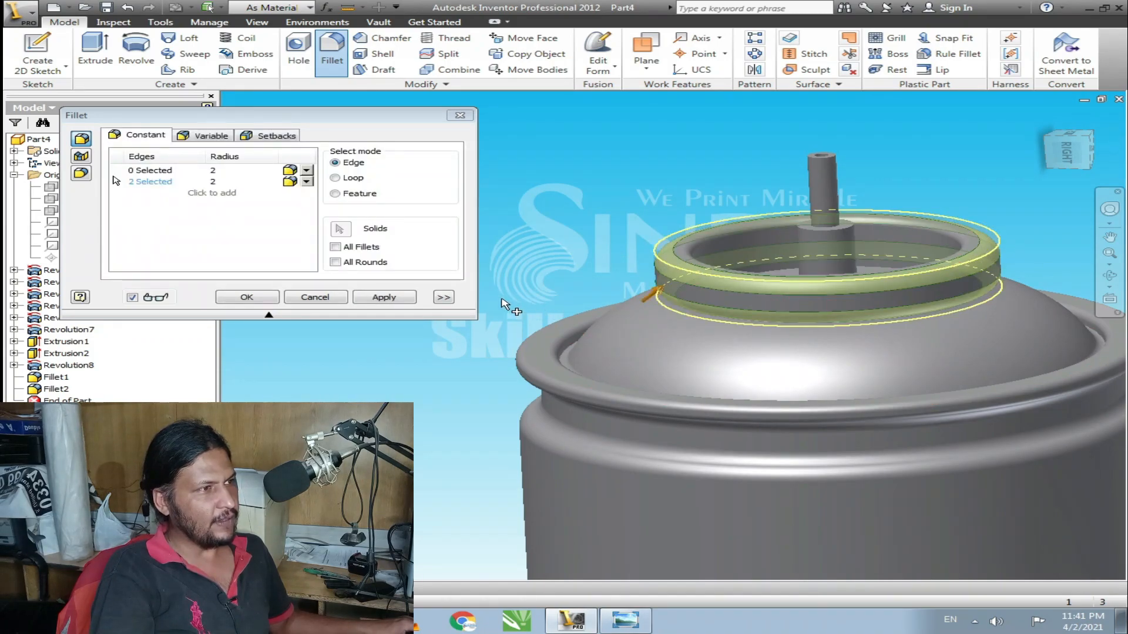
{"action": "left_click", "coordinate": [223, 182]}
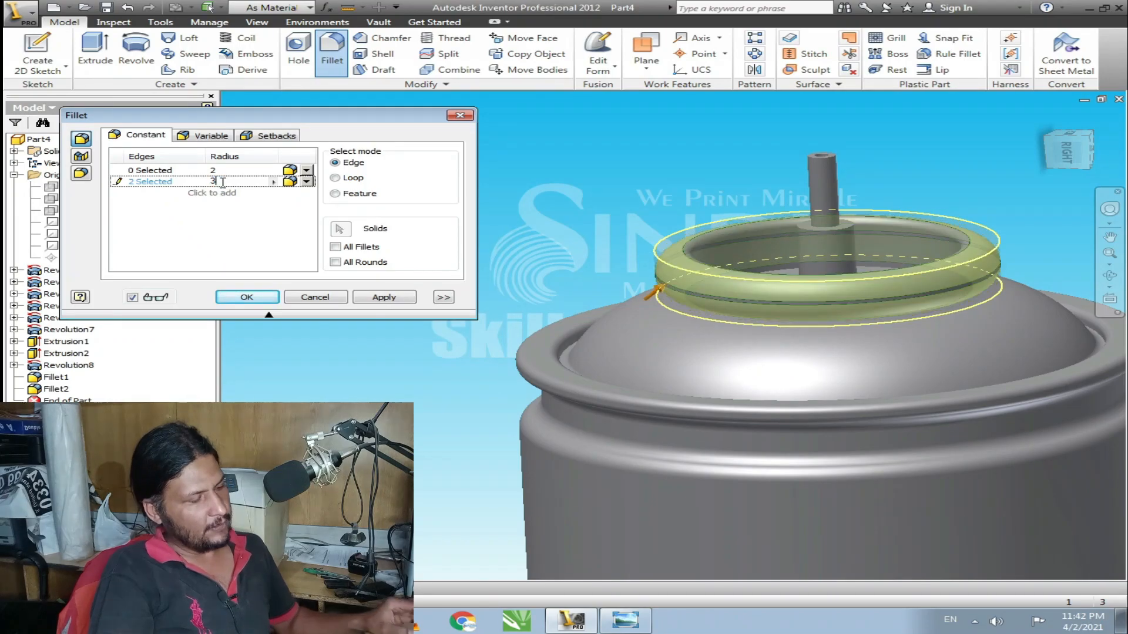
{"action": "left_click", "coordinate": [391, 301]}
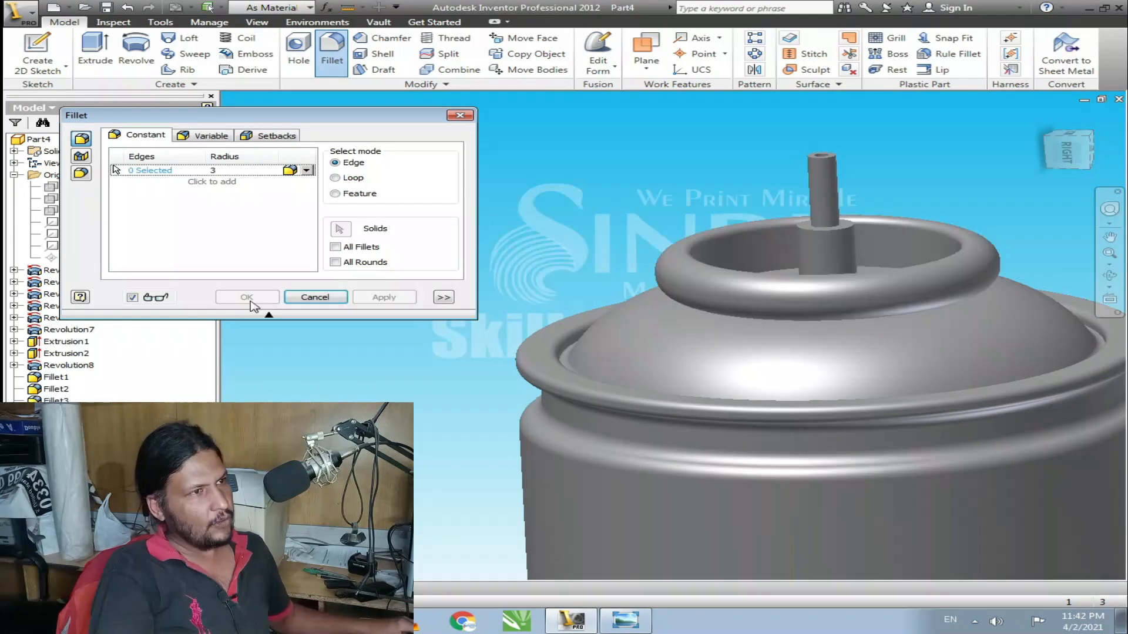
{"action": "left_click", "coordinate": [313, 305]}
- Apply the Aluminum colour style to the part and inspect the finish
{"action": "scroll", "coordinate": [433, 355], "scroll_direction": "down", "scroll_amount": 6}
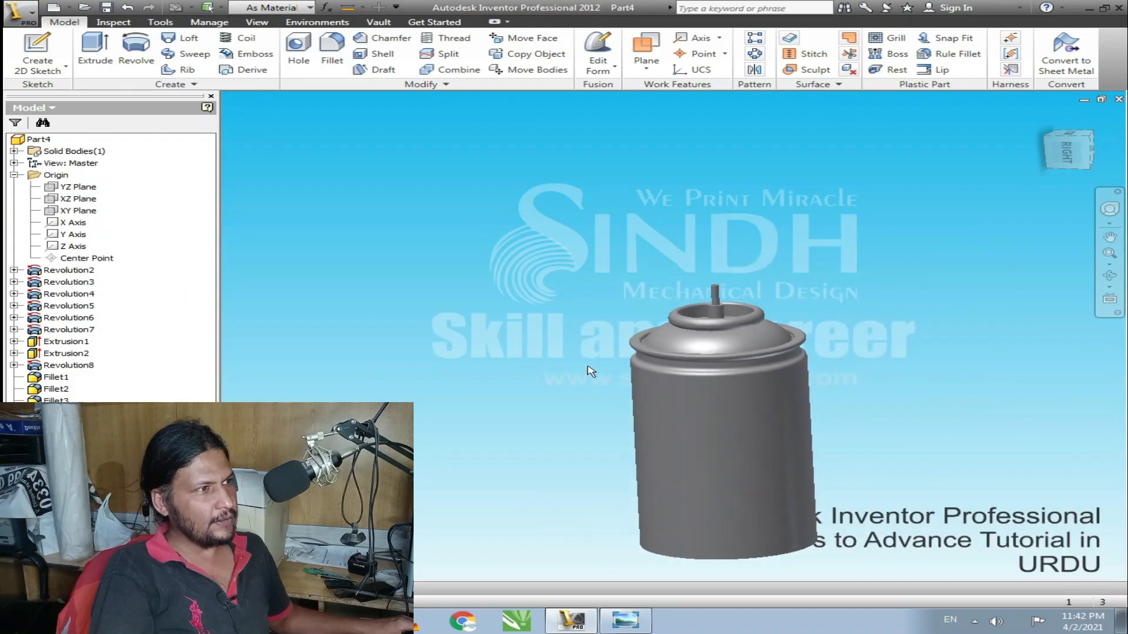
{"action": "middle_click_drag", "start_coordinate": [559, 350], "coordinate": [564, 329], "text": "shift"}
{"action": "middle_click_drag", "start_coordinate": [687, 258], "coordinate": [472, 397], "text": "shift"}
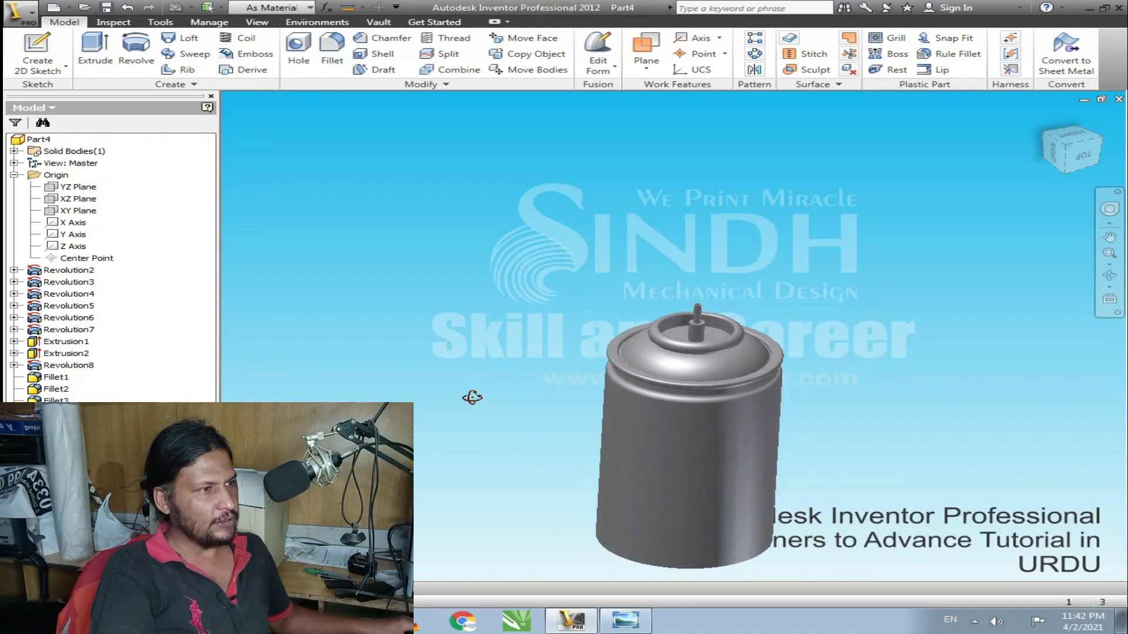
{"action": "scroll", "coordinate": [646, 300], "scroll_direction": "up", "scroll_amount": 5}
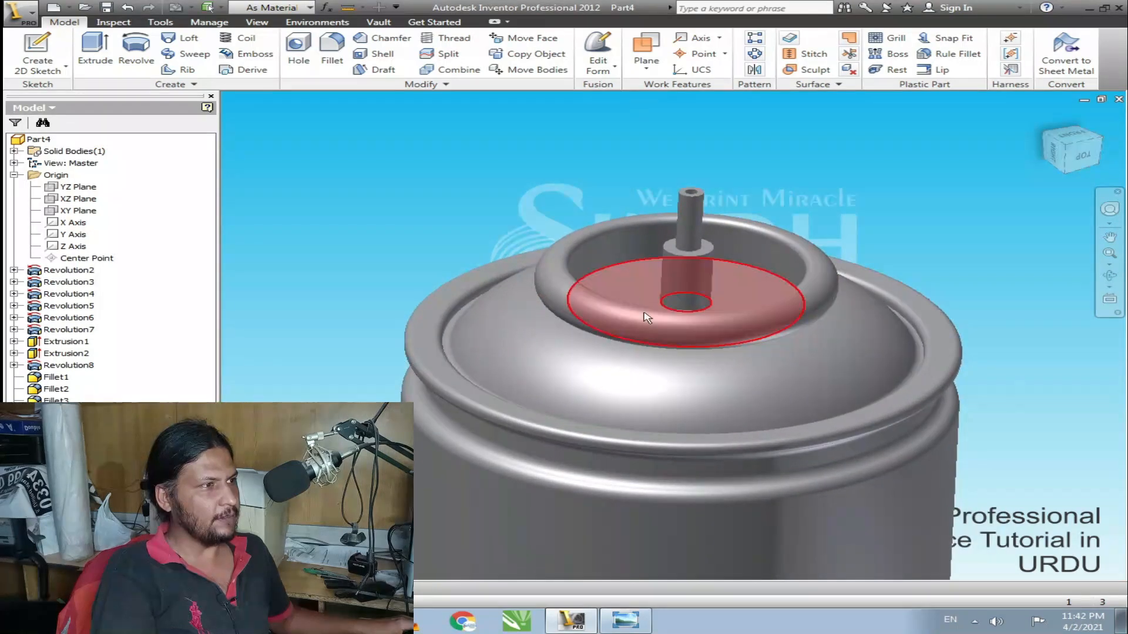
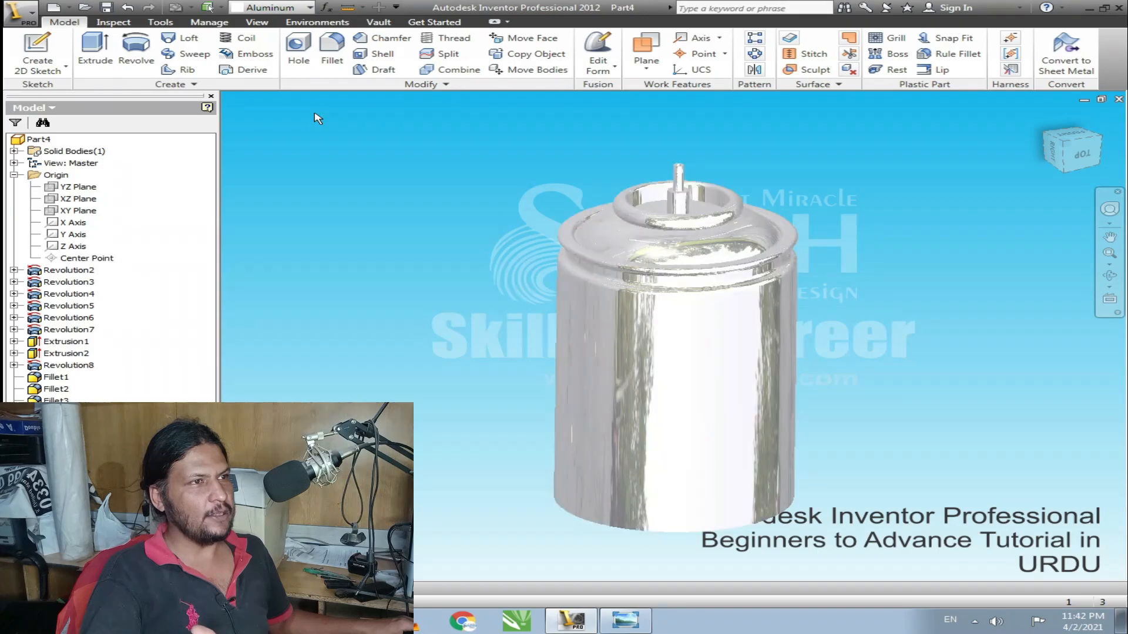
{"action": "scroll", "coordinate": [546, 200], "scroll_direction": "up", "scroll_amount": 5}
{"action": "scroll", "coordinate": [574, 186], "scroll_direction": "down", "scroll_amount": 5}
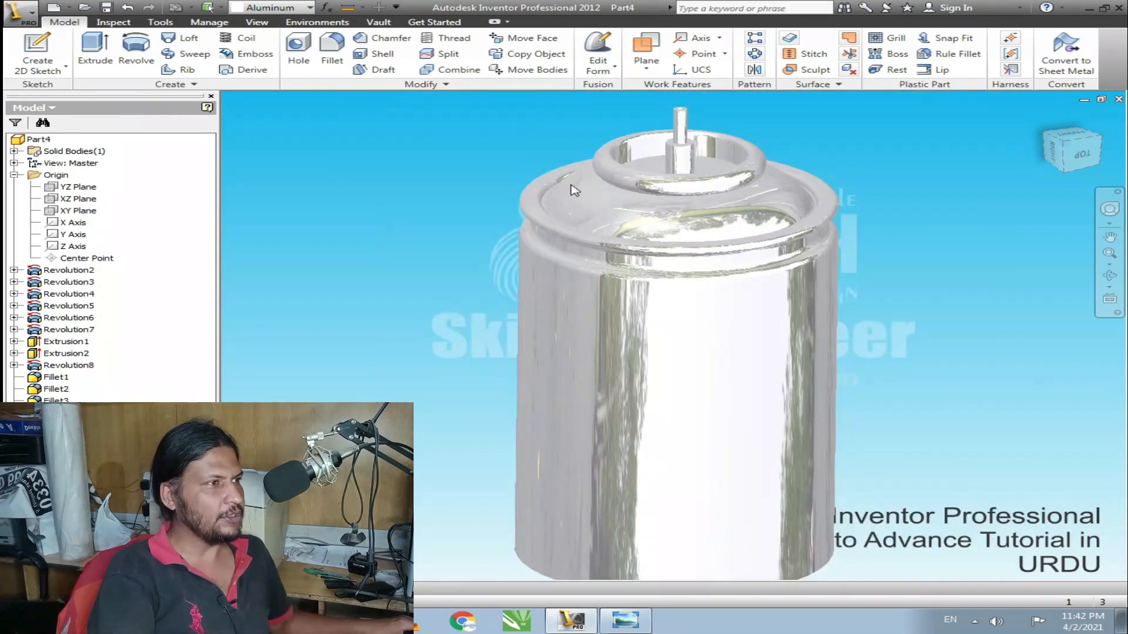
- Change the part's colour style to Concrete and inspect the texture on the domed end and body
{"action": "scroll", "coordinate": [577, 245], "scroll_direction": "up", "scroll_amount": 3}
{"action": "key", "text": "F4"}
{"action": "left_click_drag", "start_coordinate": [666, 133], "coordinate": [651, 159]}
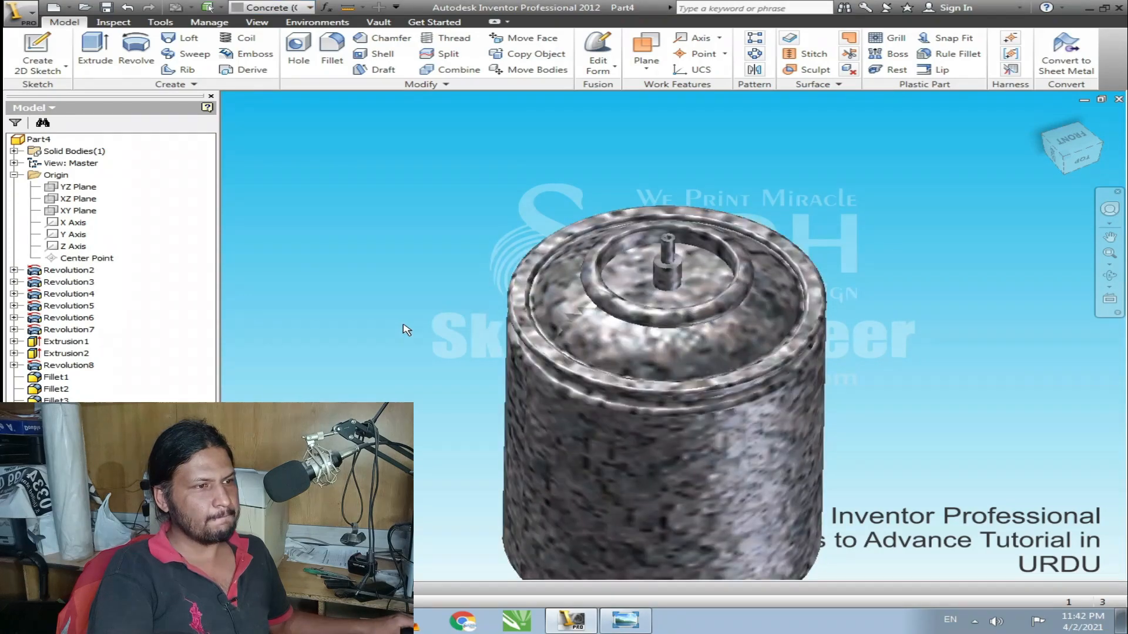
{"action": "key", "text": "F4"}
{"action": "left_click_drag", "start_coordinate": [668, 416], "coordinate": [665, 384]}
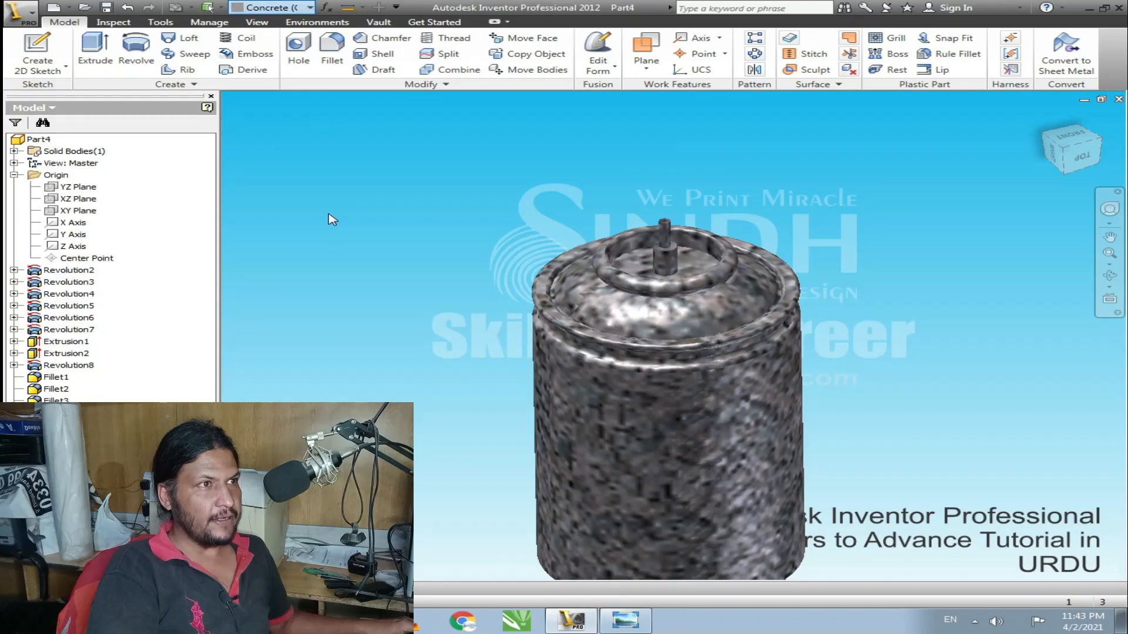
- Change the part's colour style to Gold Metal and view the whole can
{"action": "left_click", "coordinate": [310, 8]}
{"action": "left_click", "coordinate": [311, 343]}
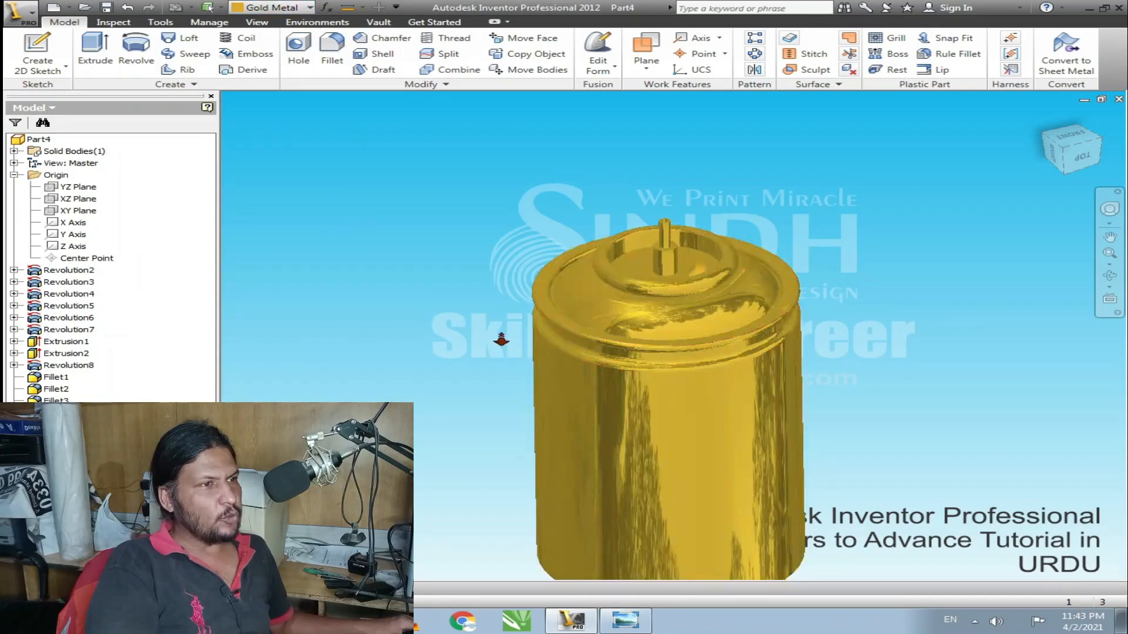
{"action": "scroll", "coordinate": [500, 339], "scroll_direction": "down", "scroll_amount": 4}
{"action": "middle_click_drag", "start_coordinate": [588, 370], "coordinate": [627, 385], "text": "shift"}
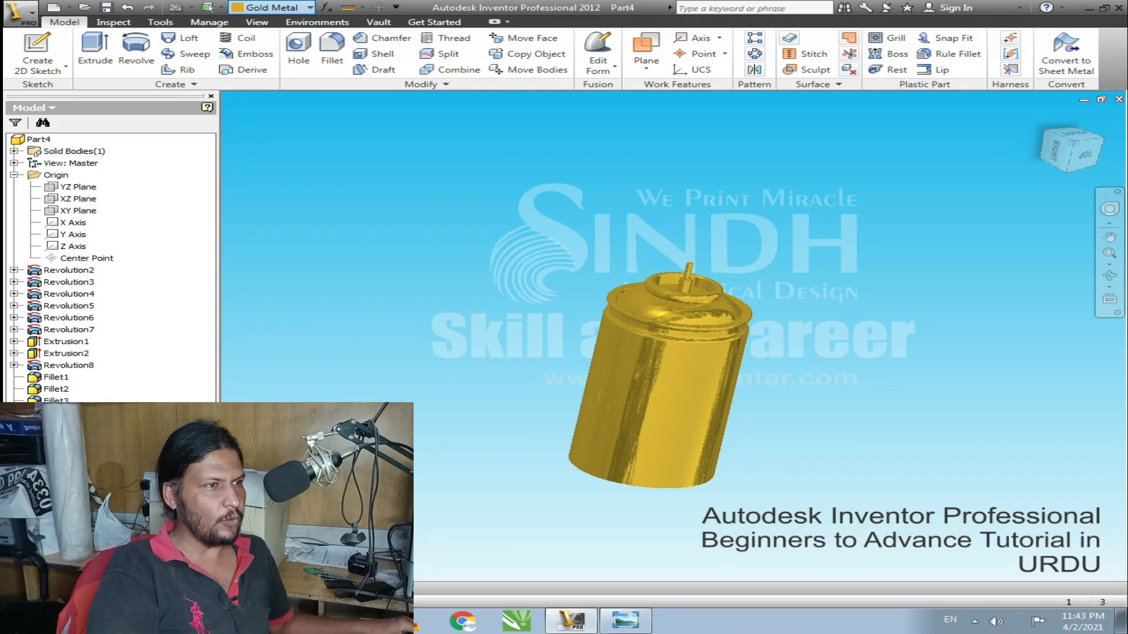
- Change the part's colour style to pine wood and view the whole can
{"action": "middle_click_drag", "start_coordinate": [672, 416], "coordinate": [528, 350], "text": "shift"}
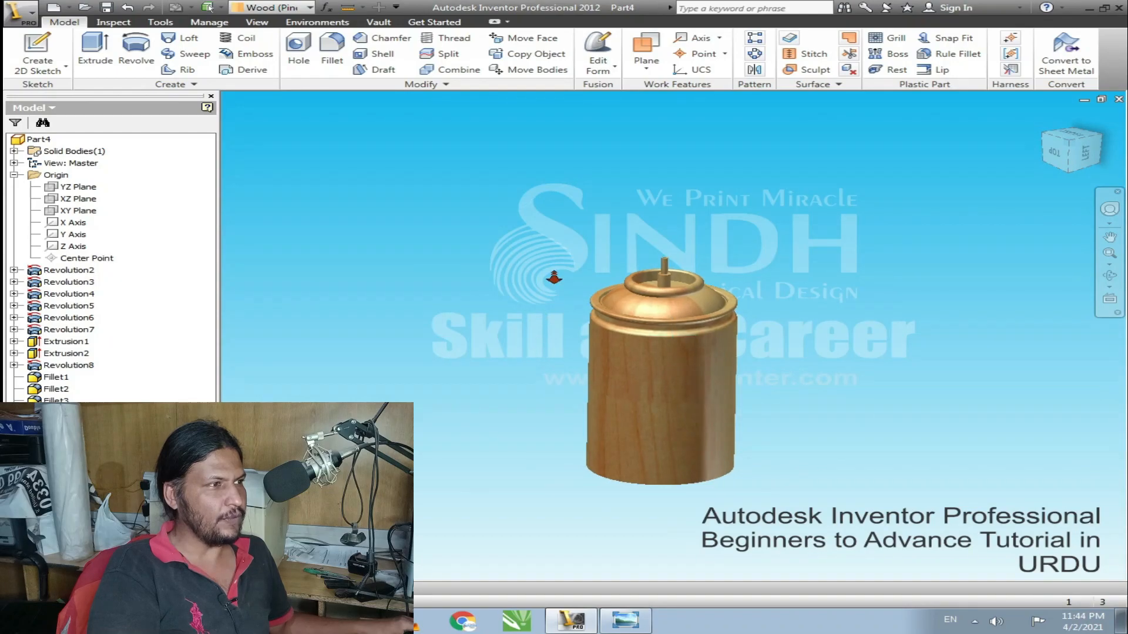
{"action": "scroll", "coordinate": [549, 276], "scroll_direction": "down", "scroll_amount": 3}
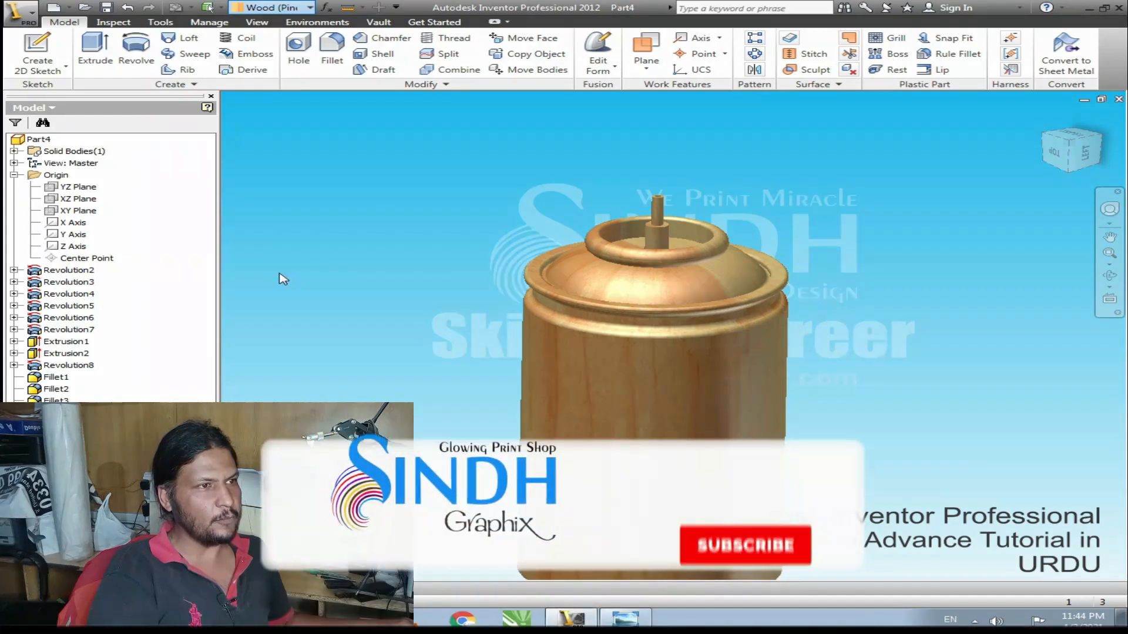
- Change the part's colour style to Green (Flat) and view the whole can
{"action": "scroll", "coordinate": [298, 261], "scroll_direction": "up", "scroll_amount": 5}
{"action": "scroll", "coordinate": [424, 346], "scroll_direction": "up", "scroll_amount": 4}
{"action": "mouse_move", "coordinate": [705, 355]}
{"action": "middle_mouse_down", "text": "shift"}
{"action": "mouse_move", "coordinate": [667, 388]}
{"action": "mouse_move", "coordinate": [664, 438]}
{"action": "mouse_move", "coordinate": [713, 353]}
{"action": "middle_mouse_up", "text": "shift"}
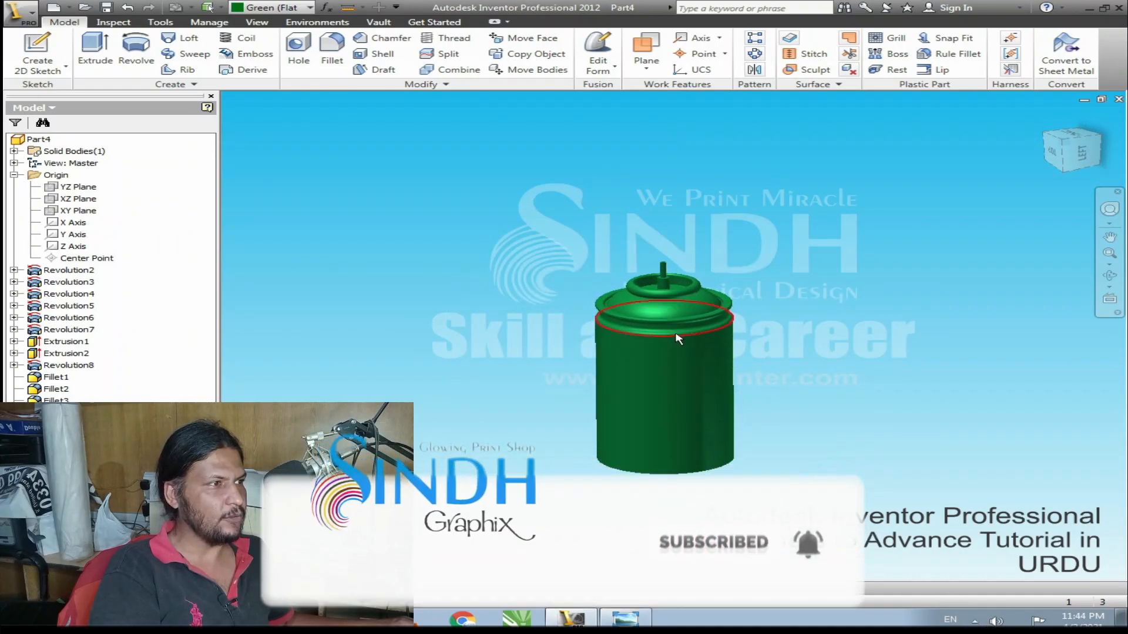
- Save the can part as YT 01 in the seiling cutter folder
{"action": "left_click", "coordinate": [106, 8]}
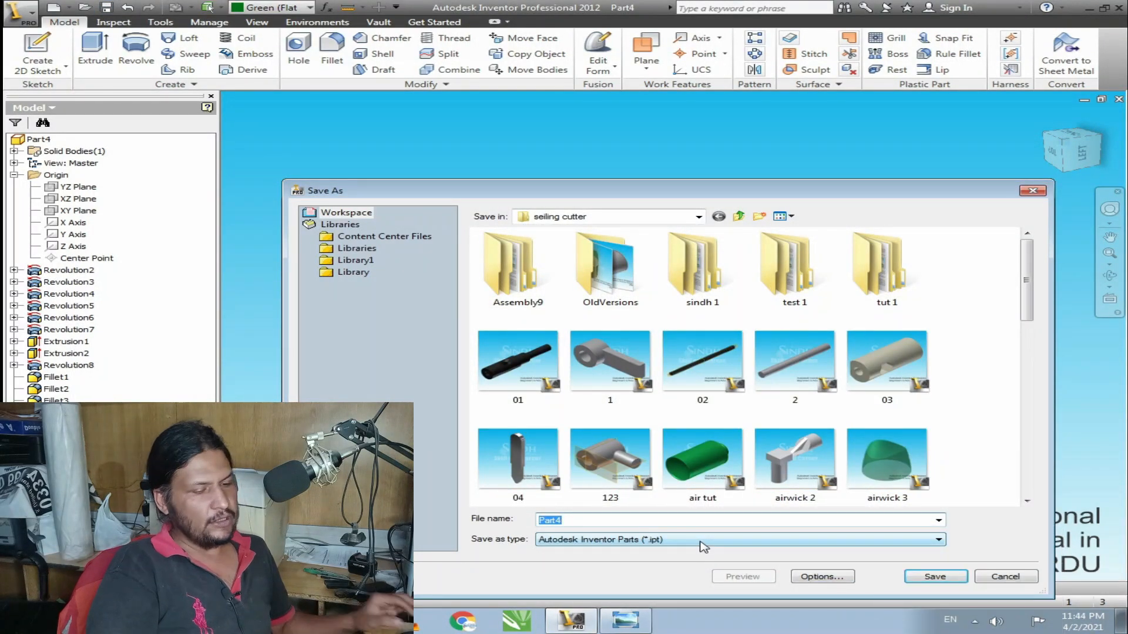
{"action": "type", "text": "YT 01"}
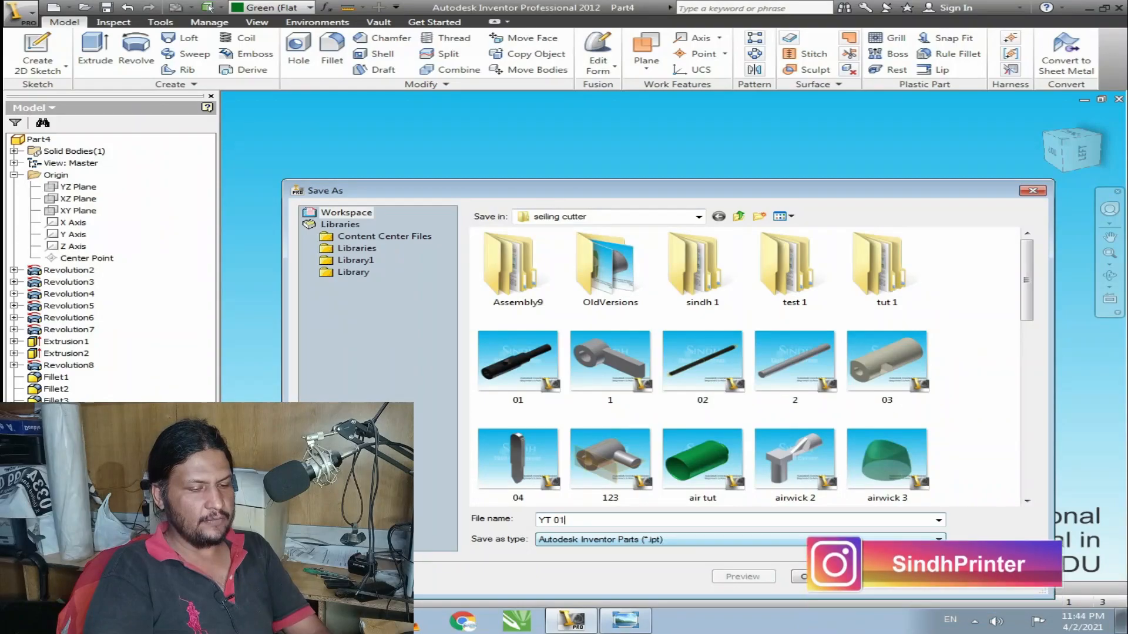
{"action": "key", "text": "Return"}
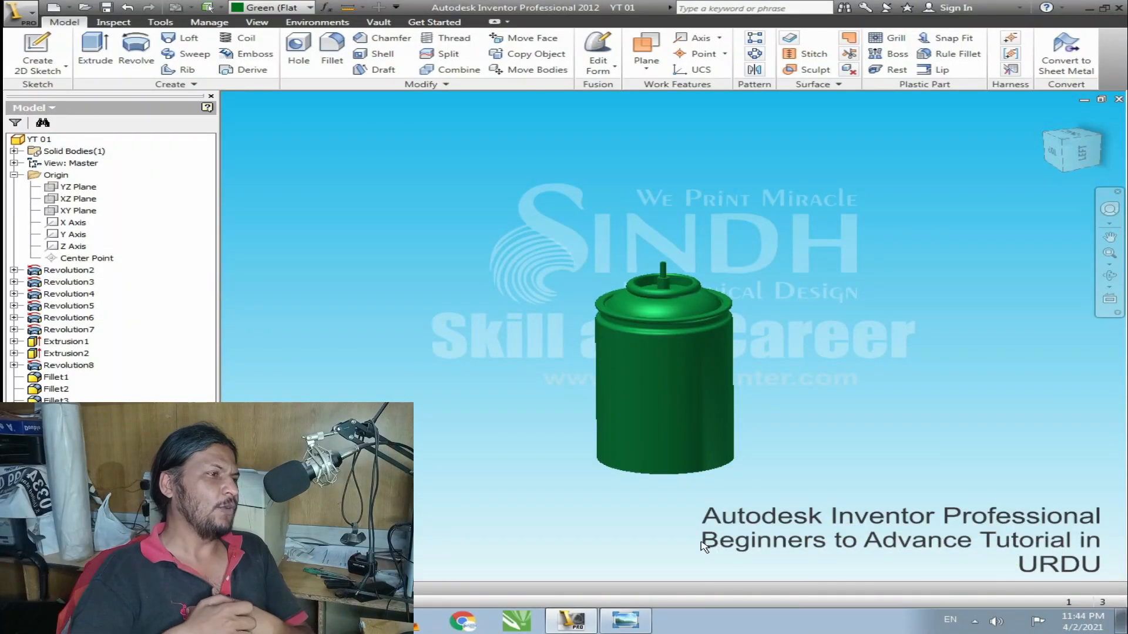
- Create a new part from the metric Standard (mm).ipt template
{"action": "scroll", "coordinate": [684, 250], "scroll_direction": "up", "scroll_amount": 5}
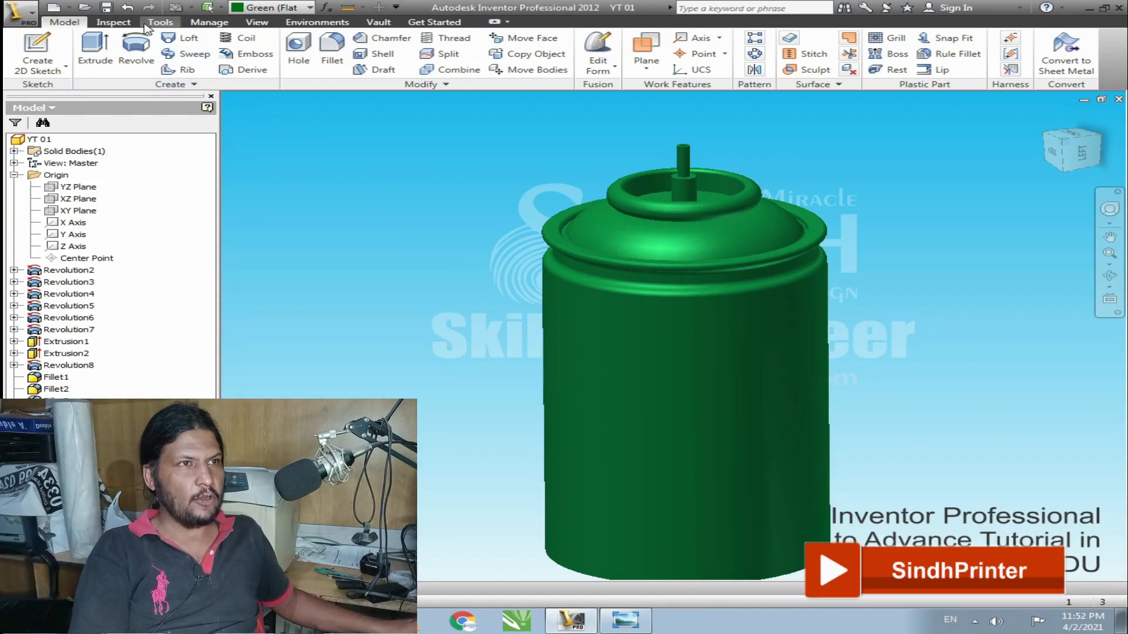
{"action": "left_click", "coordinate": [69, 8]}
{"action": "left_click", "coordinate": [59, 10]}
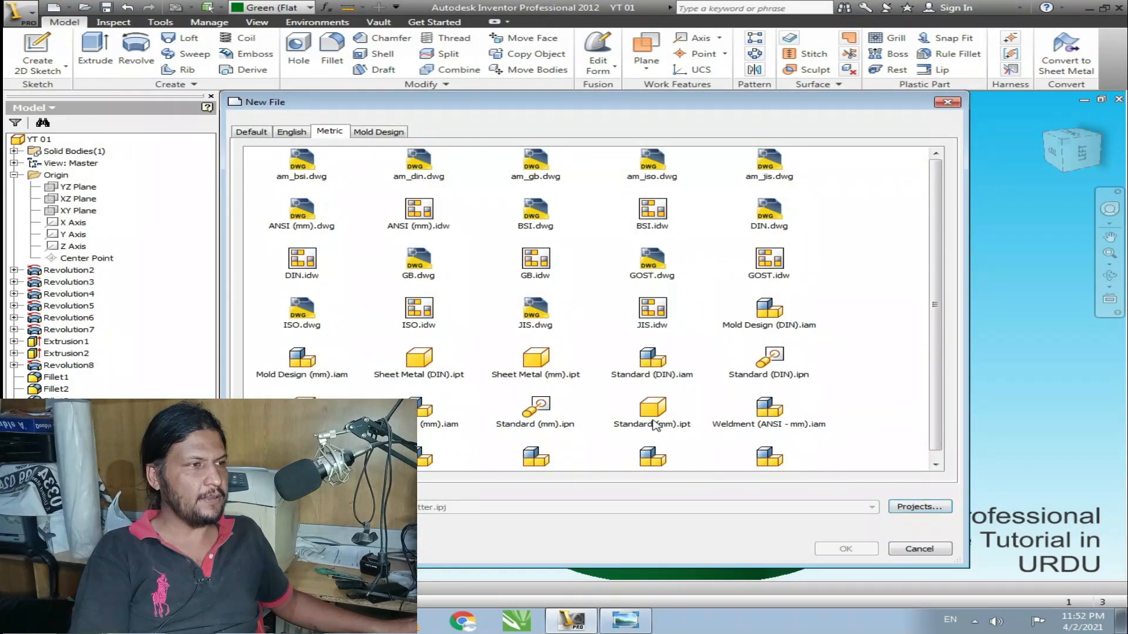
{"action": "double_click", "coordinate": [654, 411]}
- Sketch a rectangle about 7.2 mm wide and 14.1 mm high with its lower-left corner at the origin
{"action": "scroll", "coordinate": [673, 314], "scroll_direction": "up", "scroll_amount": 4}
{"action": "middle_click_drag", "start_coordinate": [678, 242], "coordinate": [646, 201]}
{"action": "left_click", "coordinate": [82, 69]}
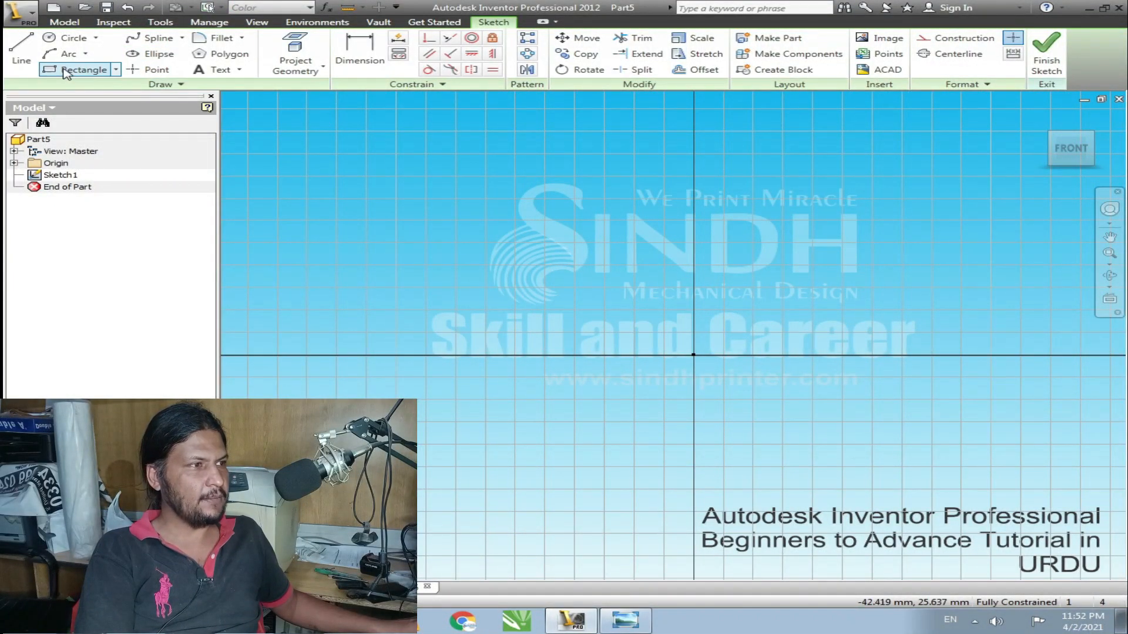
{"action": "left_click", "coordinate": [694, 354]}
{"action": "left_click", "coordinate": [801, 197]}
{"action": "scroll", "coordinate": [840, 211], "scroll_direction": "down", "scroll_amount": 3}
{"action": "middle_click_drag", "start_coordinate": [677, 189], "coordinate": [663, 222]}
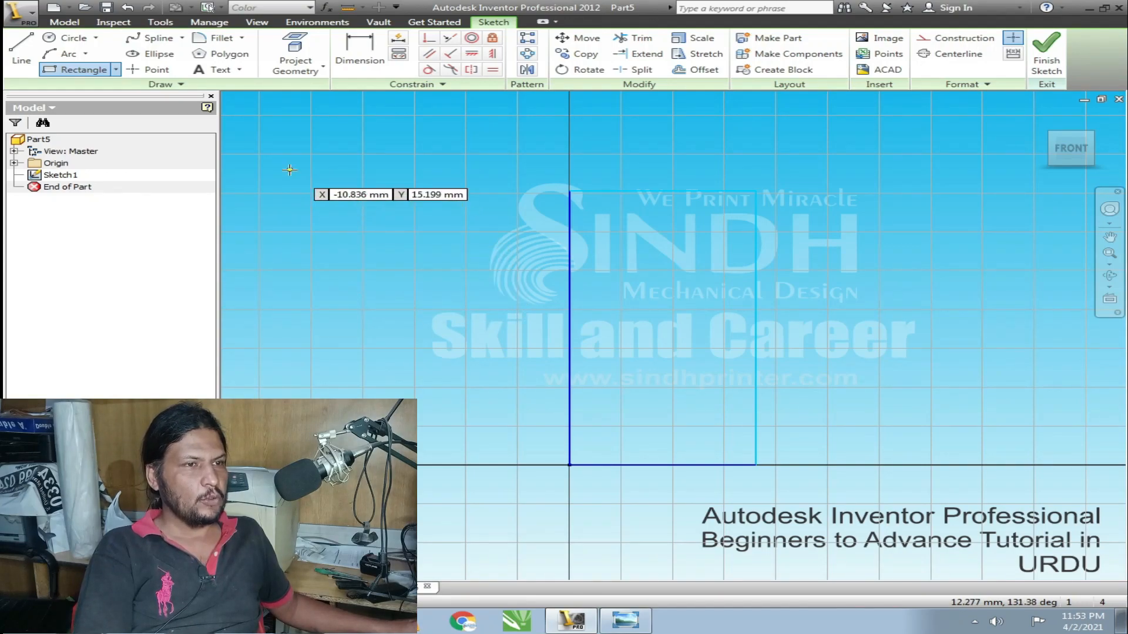
- Dimension the rectangle's left edge and set its height to 6.5 mm
{"action": "left_click", "coordinate": [359, 53]}
{"action": "left_click", "coordinate": [568, 235]}
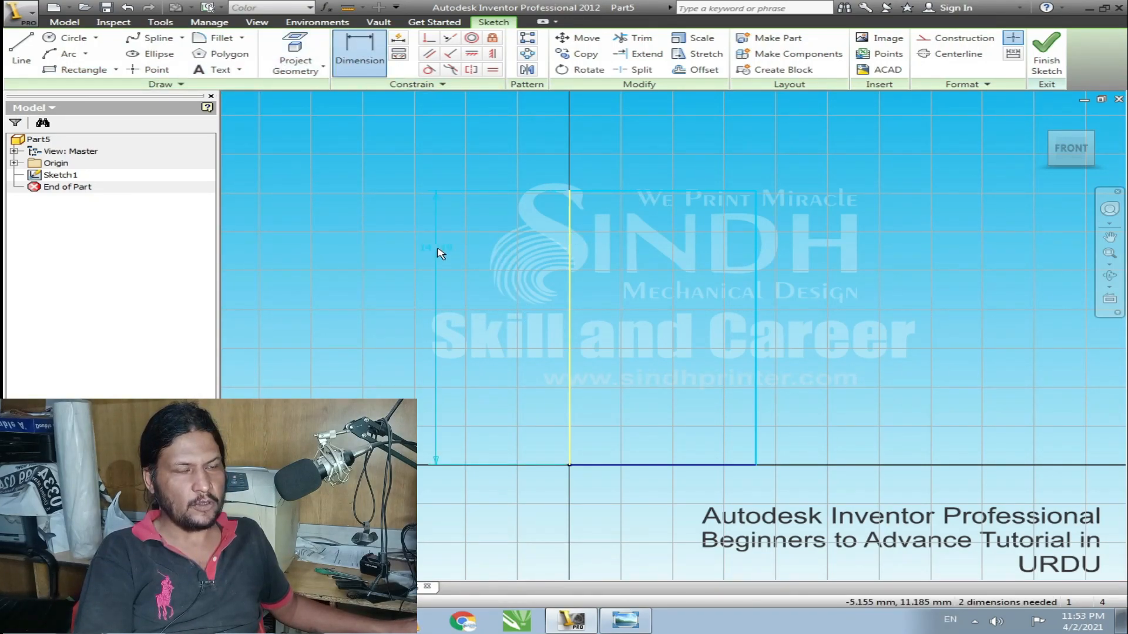
{"action": "left_click", "coordinate": [438, 251]}
{"action": "type", "text": "6"}
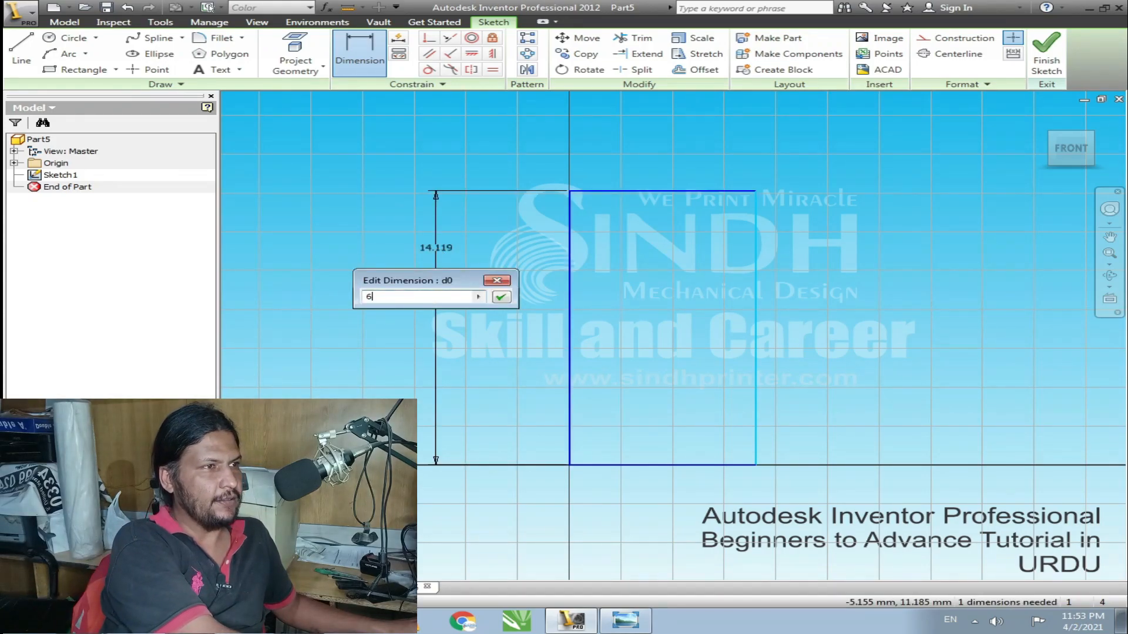
{"action": "type", "text": ".5"}
{"action": "key", "text": "Return"}
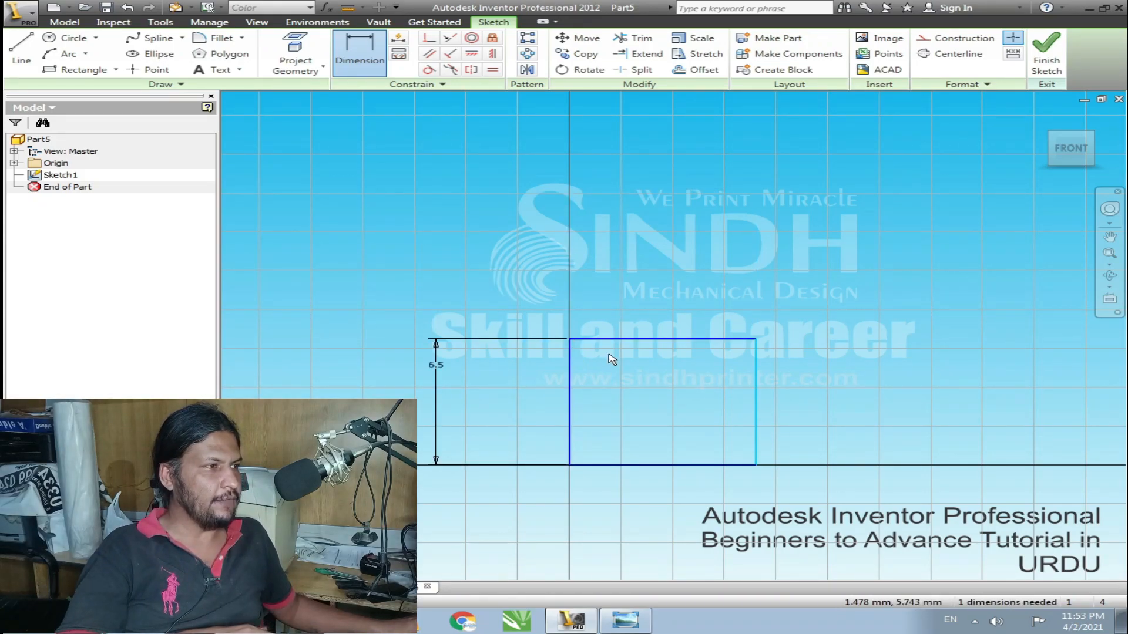
- Dimension the distance between the rectangle's two vertical edges and set the width to 5 mm
{"action": "left_click", "coordinate": [756, 374]}
{"action": "left_click", "coordinate": [570, 378]}
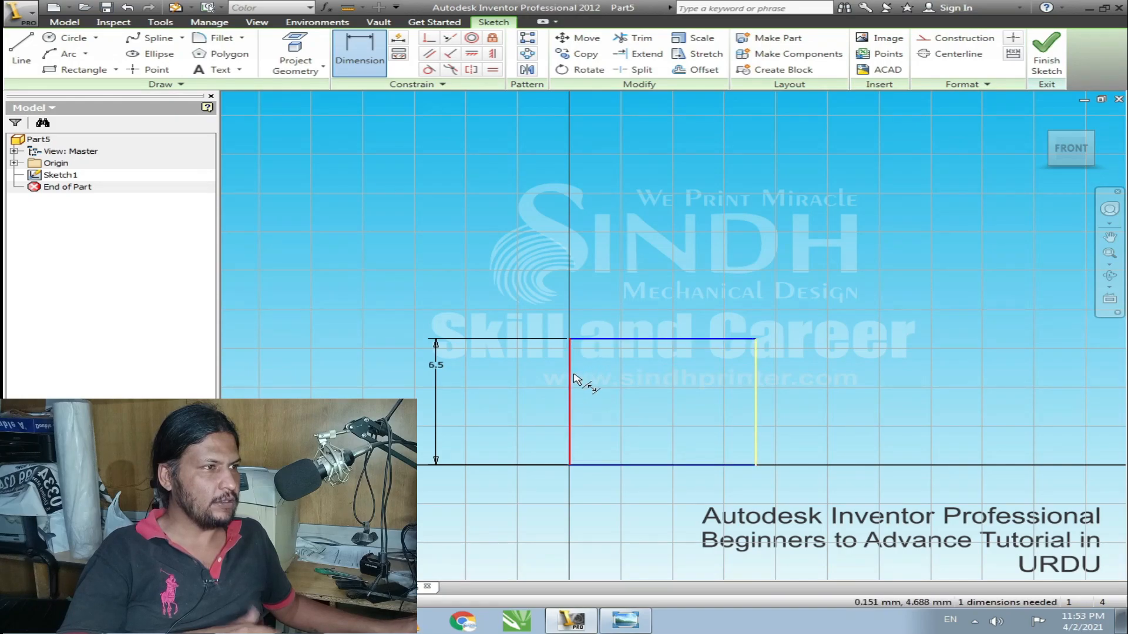
{"action": "left_click", "coordinate": [605, 294]}
{"action": "type", "text": "5"}
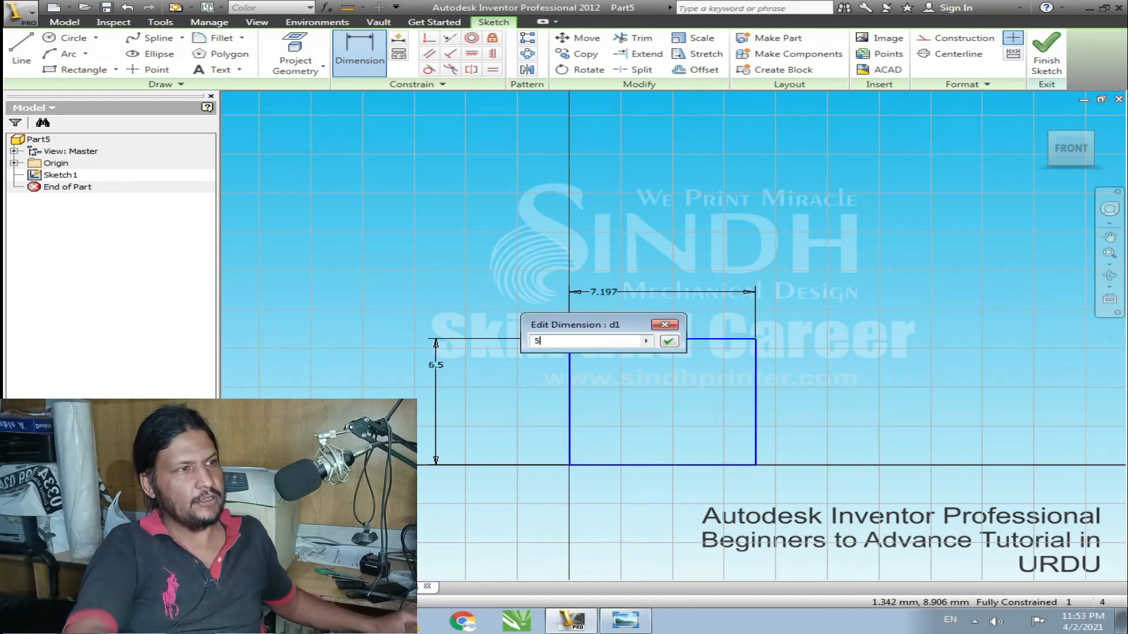
{"action": "key", "text": "Return"}
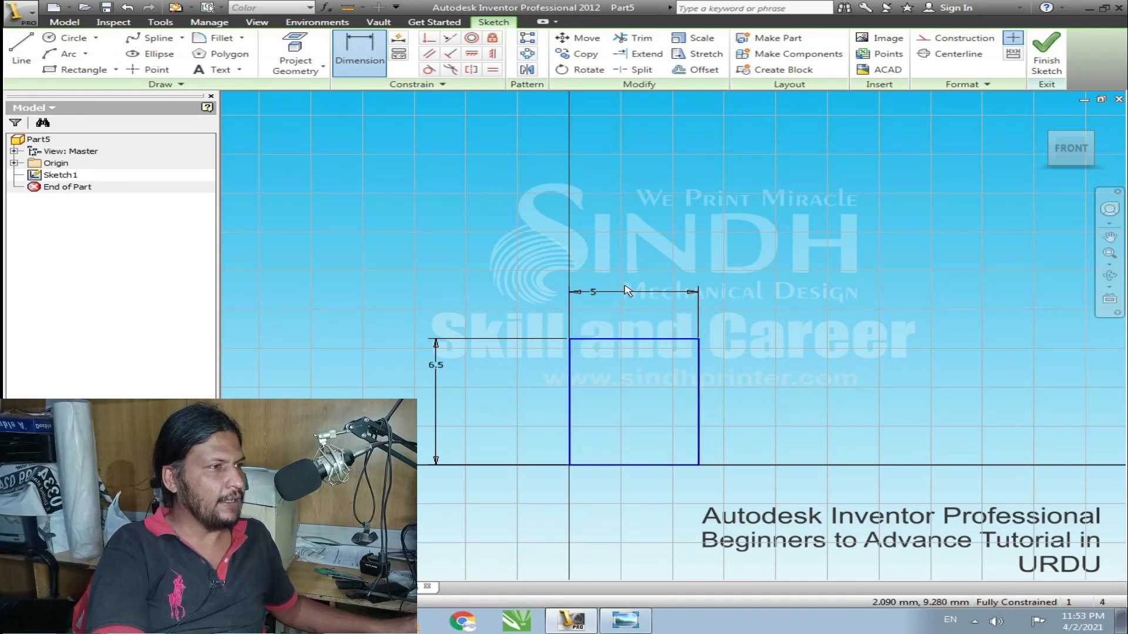
- Round all four corners of the rectangle with 2.5 mm sketch fillets
{"action": "scroll", "coordinate": [660, 294], "scroll_direction": "up", "scroll_amount": 3}
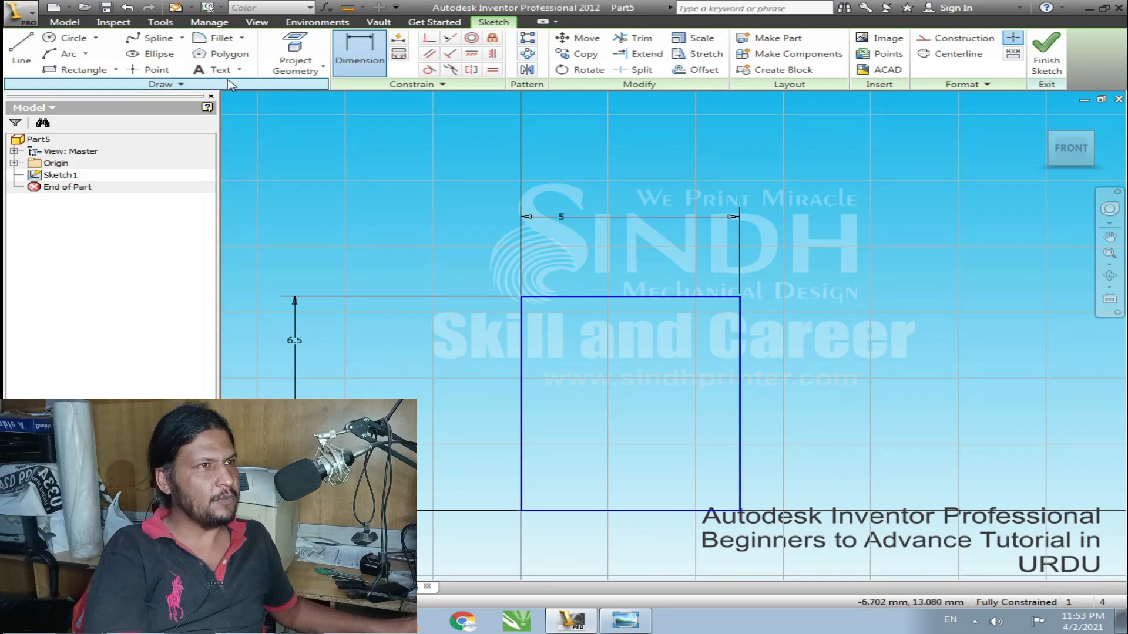
{"action": "left_click", "coordinate": [214, 39]}
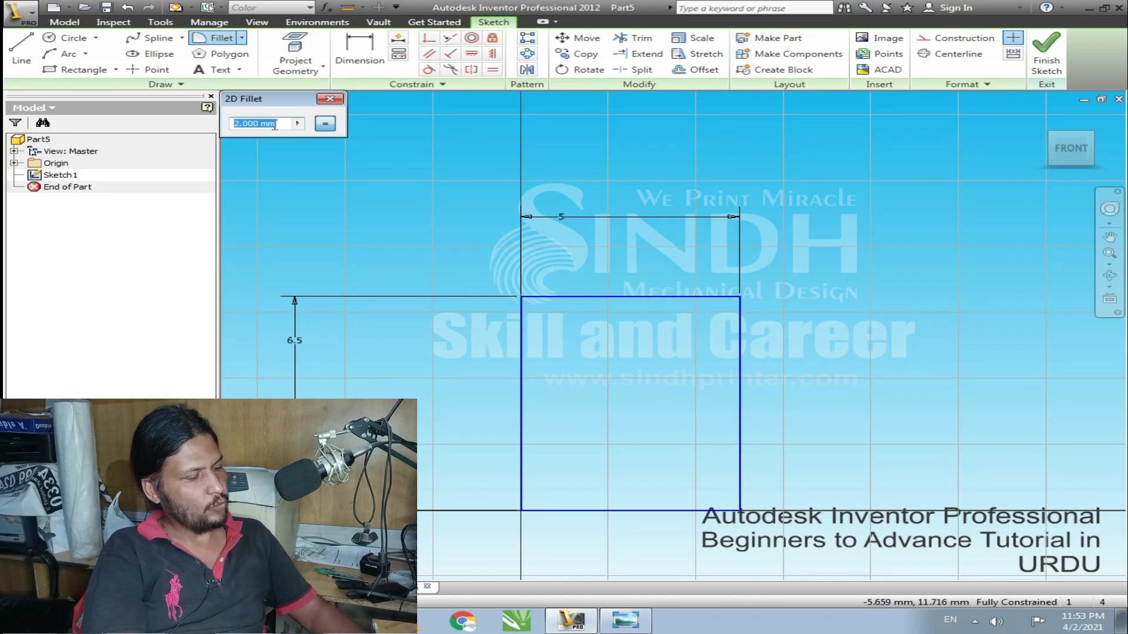
{"action": "type", "text": "2.5"}
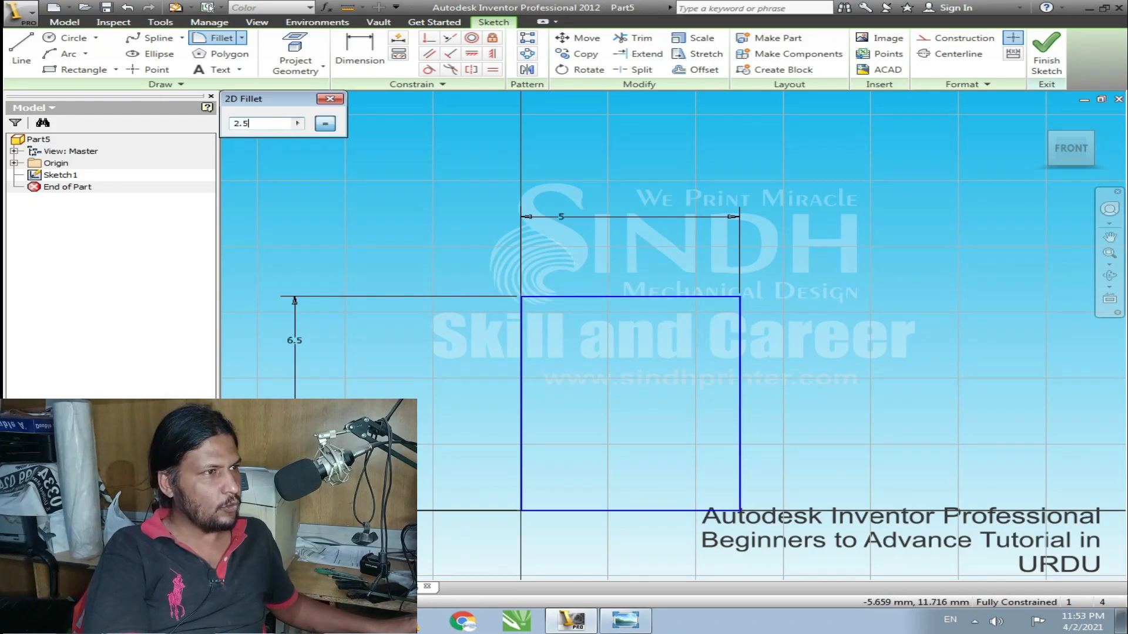
{"action": "left_click", "coordinate": [522, 299]}
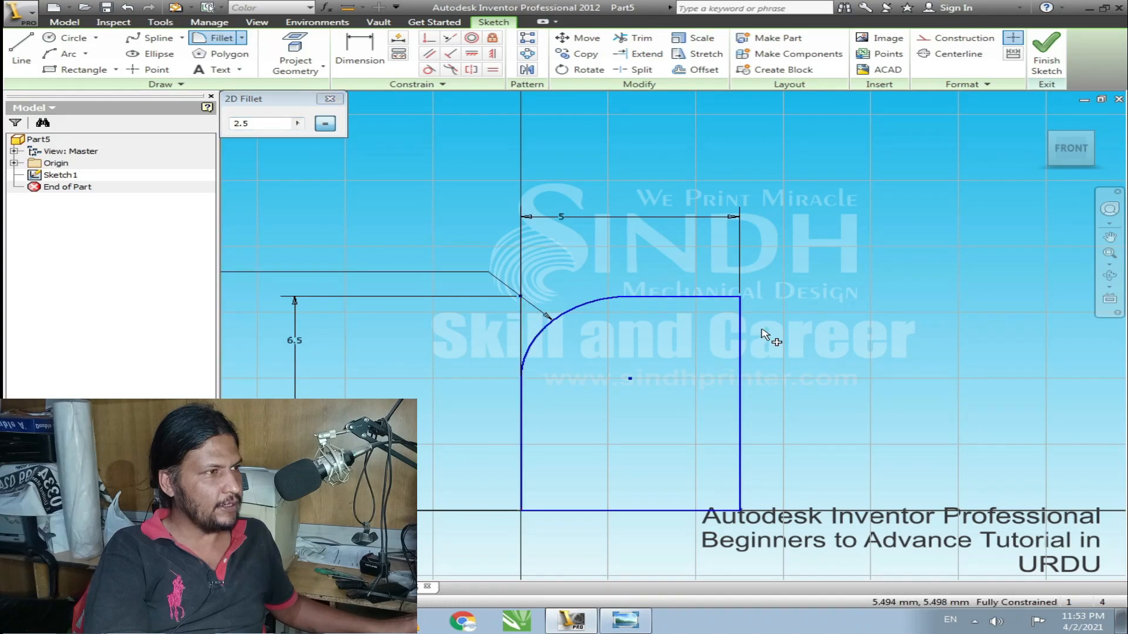
{"action": "left_click", "coordinate": [741, 301]}
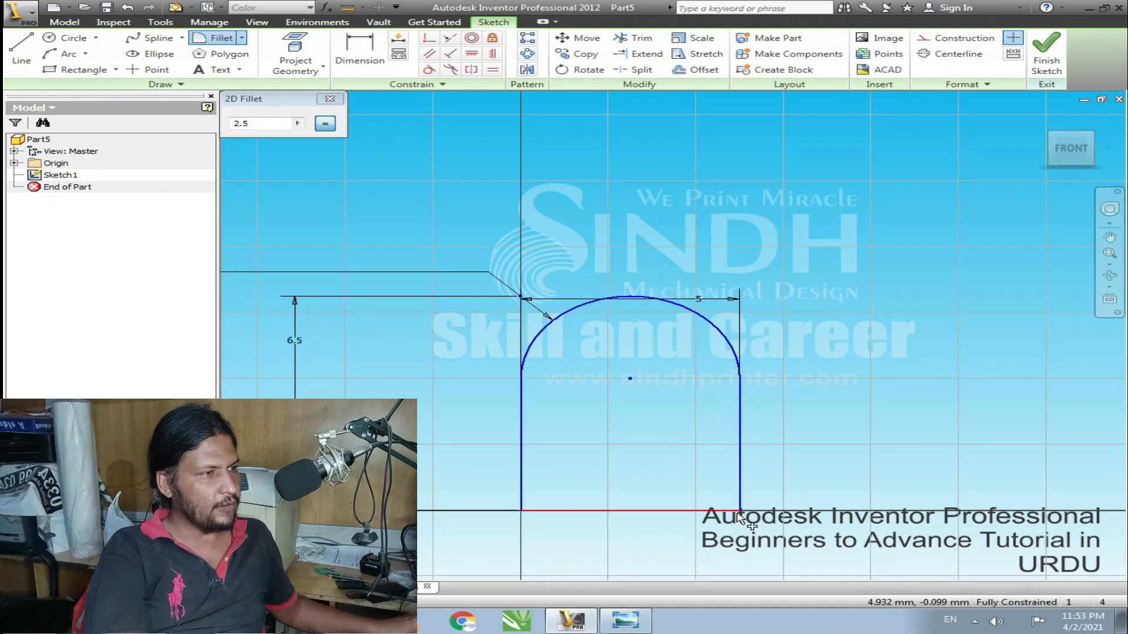
{"action": "left_click", "coordinate": [740, 512]}
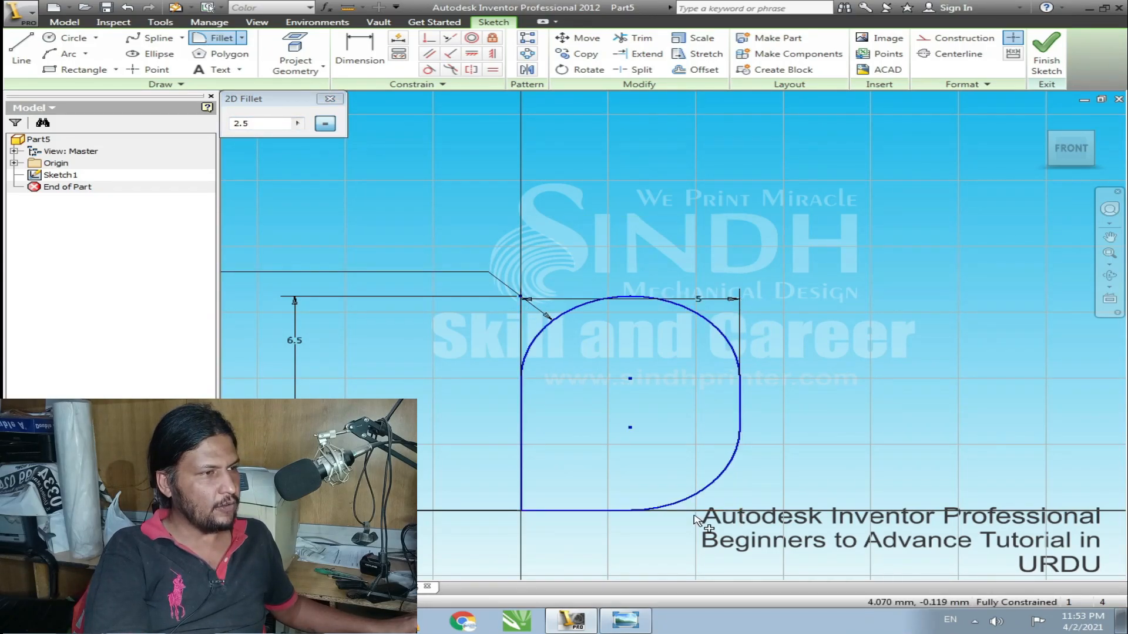
{"action": "left_click", "coordinate": [527, 514]}
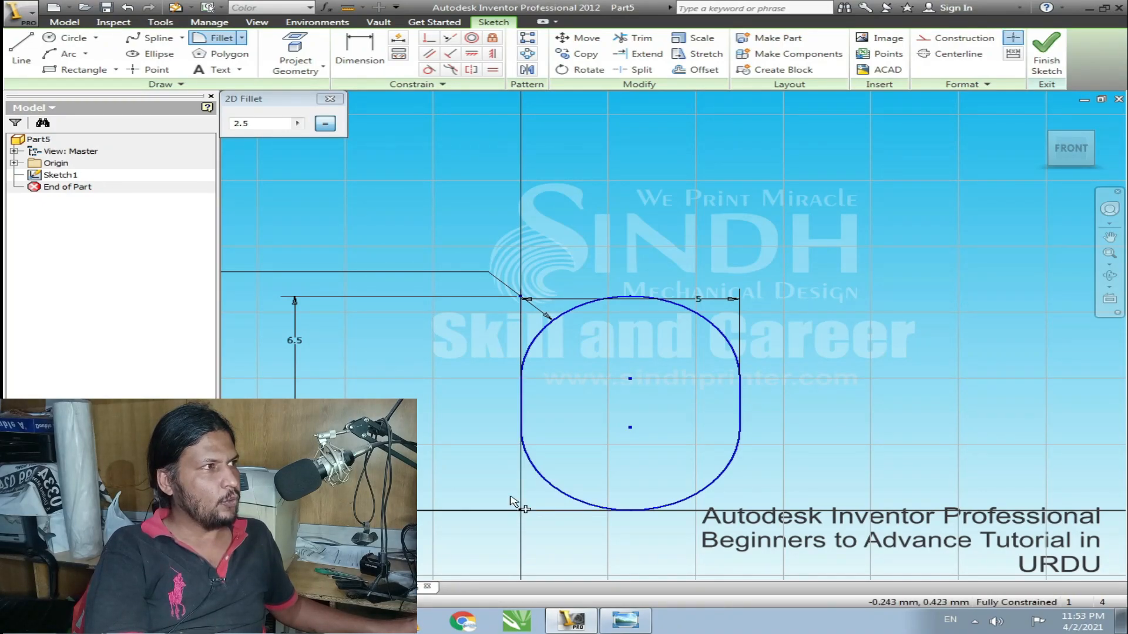
- Finish the sketch and extrude the rounded profile 12.25 mm as a solid
{"action": "left_click", "coordinate": [1045, 58]}
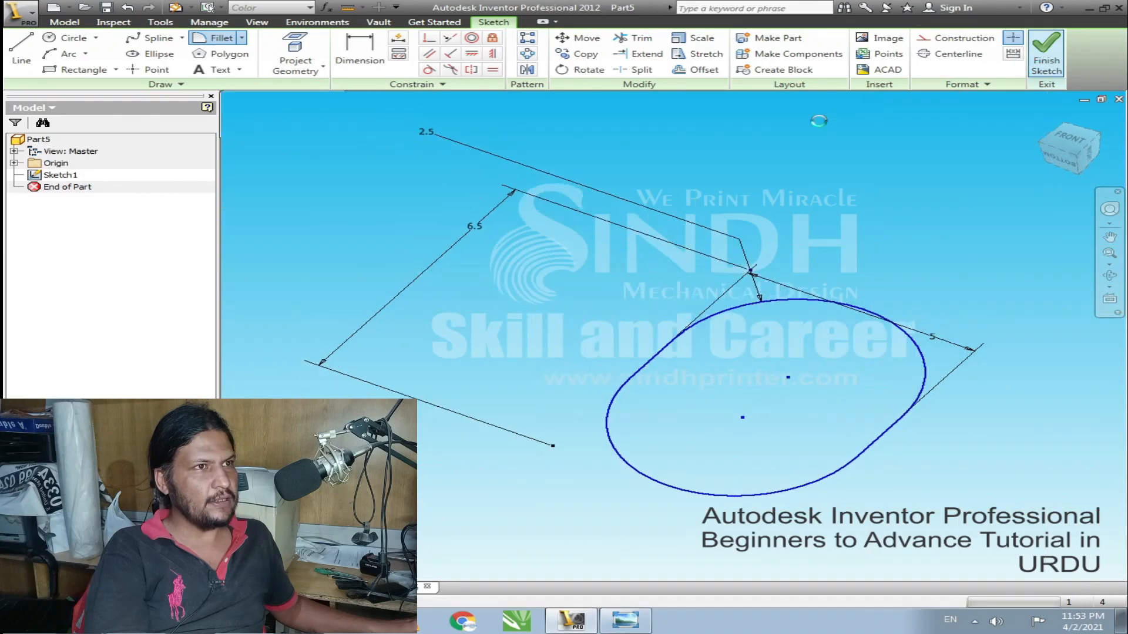
{"action": "key", "text": "e"}
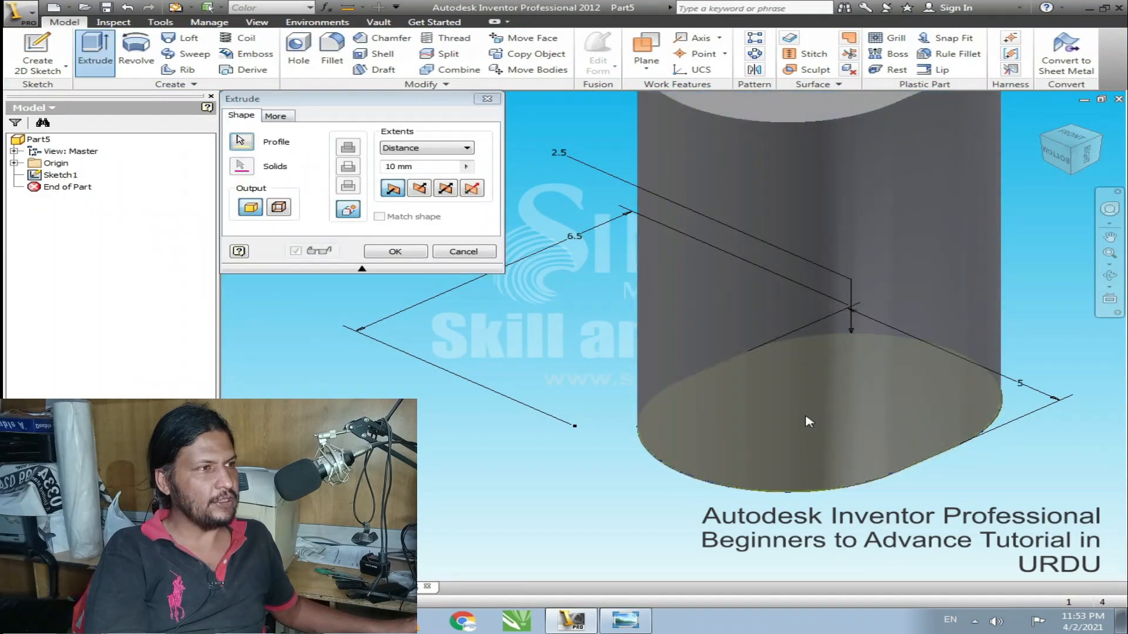
{"action": "scroll", "coordinate": [570, 321], "scroll_direction": "down", "scroll_amount": 4}
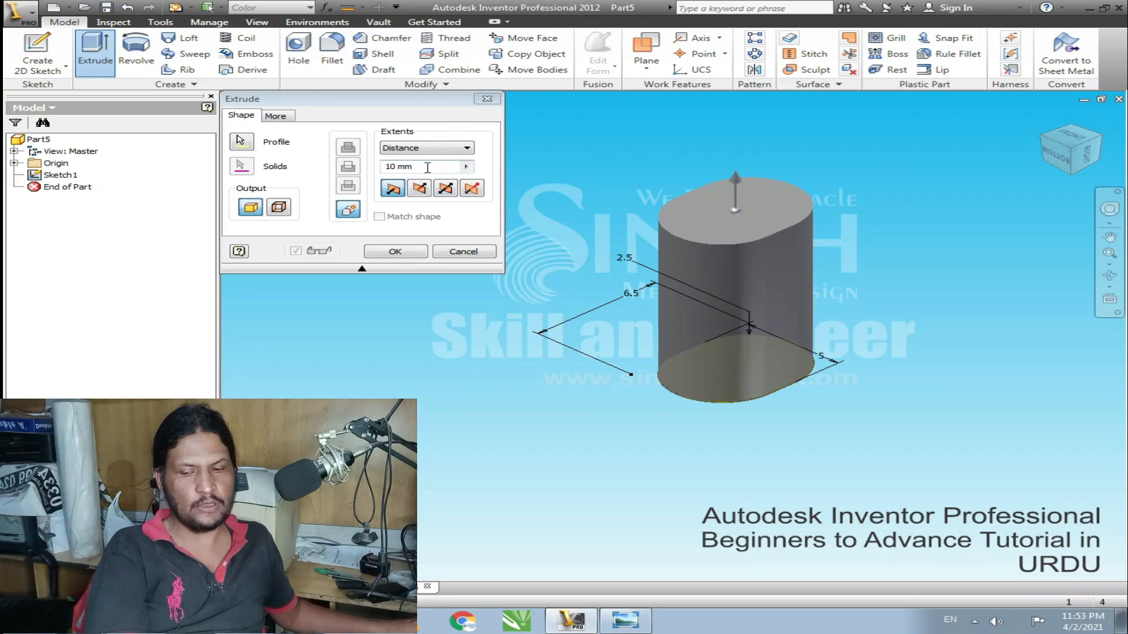
{"action": "left_click_drag", "start_coordinate": [427, 166], "coordinate": [293, 172]}
{"action": "type", "text": "12.25"}
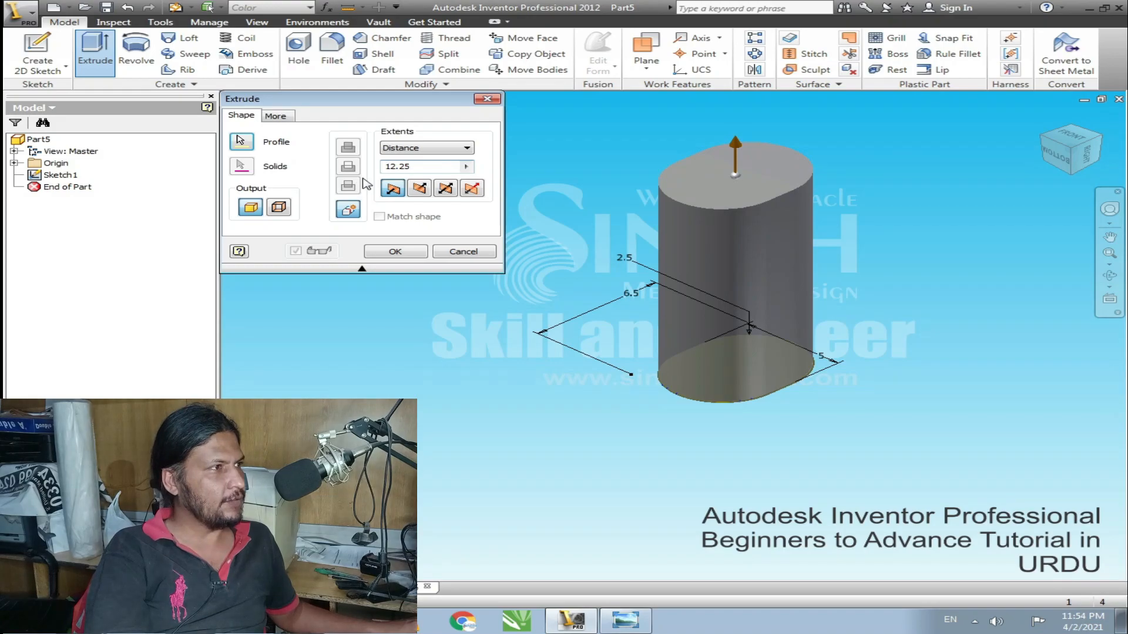
{"action": "left_click", "coordinate": [394, 252]}
{"action": "key", "text": "F6"}
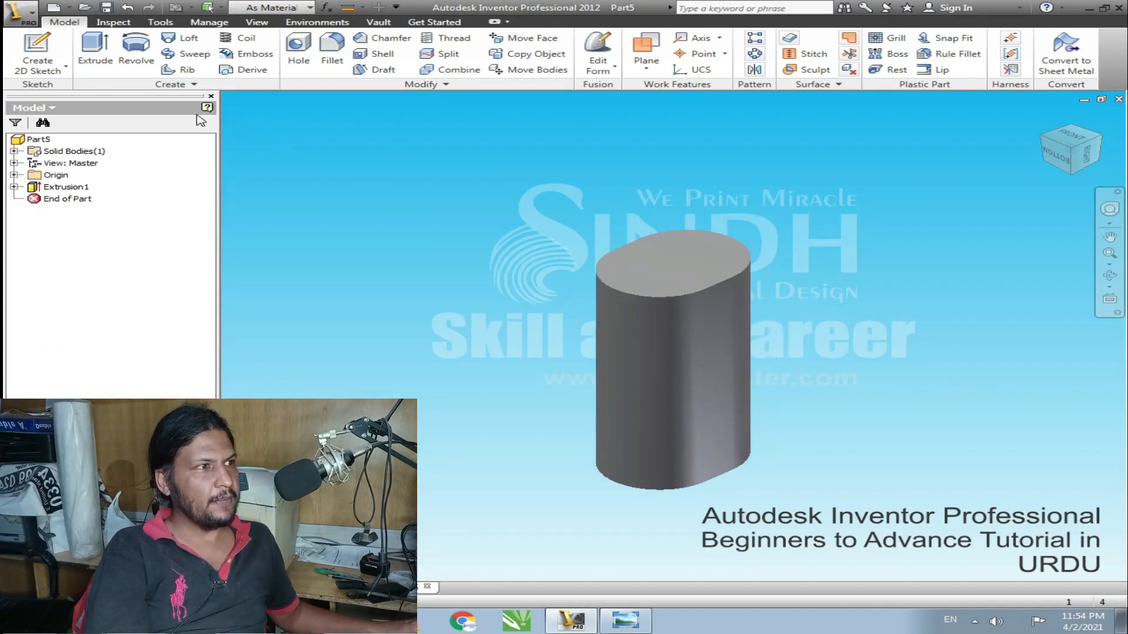
- Start a sketch on the extrusion's flat end face and draw a rectangle about 7.4 by 7.7 mm around its outline
{"action": "left_click", "coordinate": [37, 55]}
{"action": "left_click", "coordinate": [682, 267]}
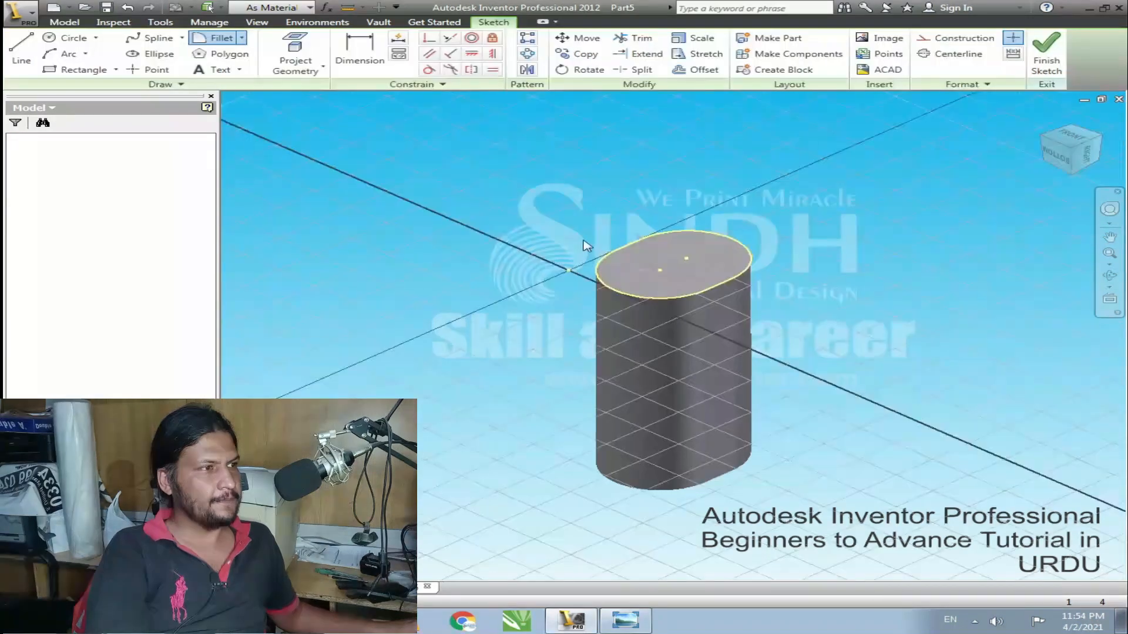
{"action": "left_click", "coordinate": [81, 69]}
{"action": "left_click", "coordinate": [523, 205]}
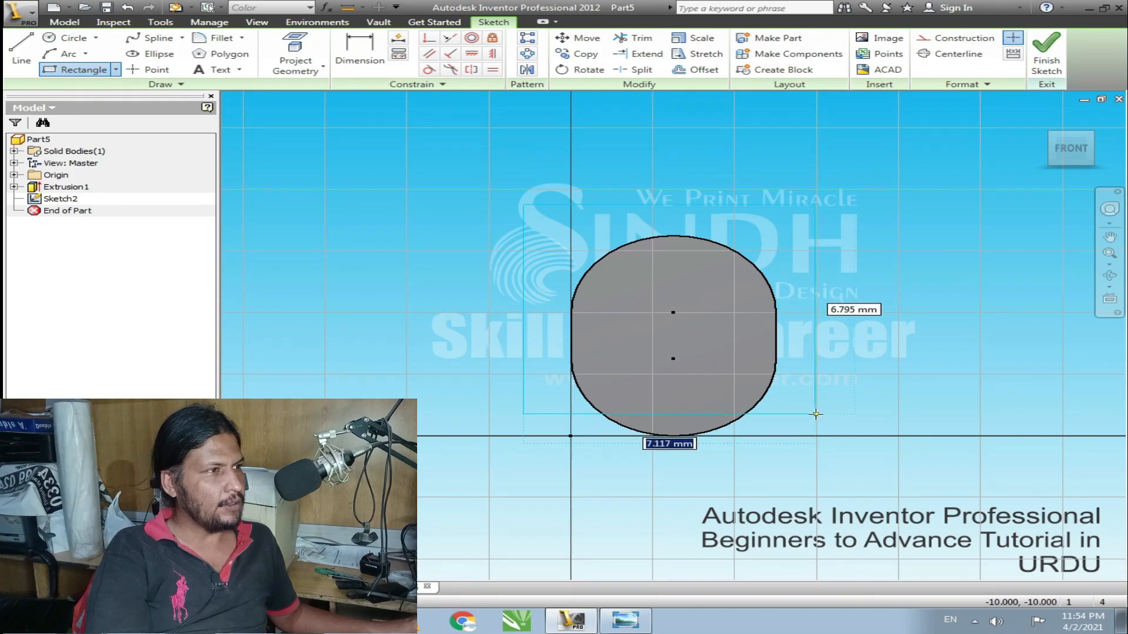
{"action": "left_click", "coordinate": [828, 440]}
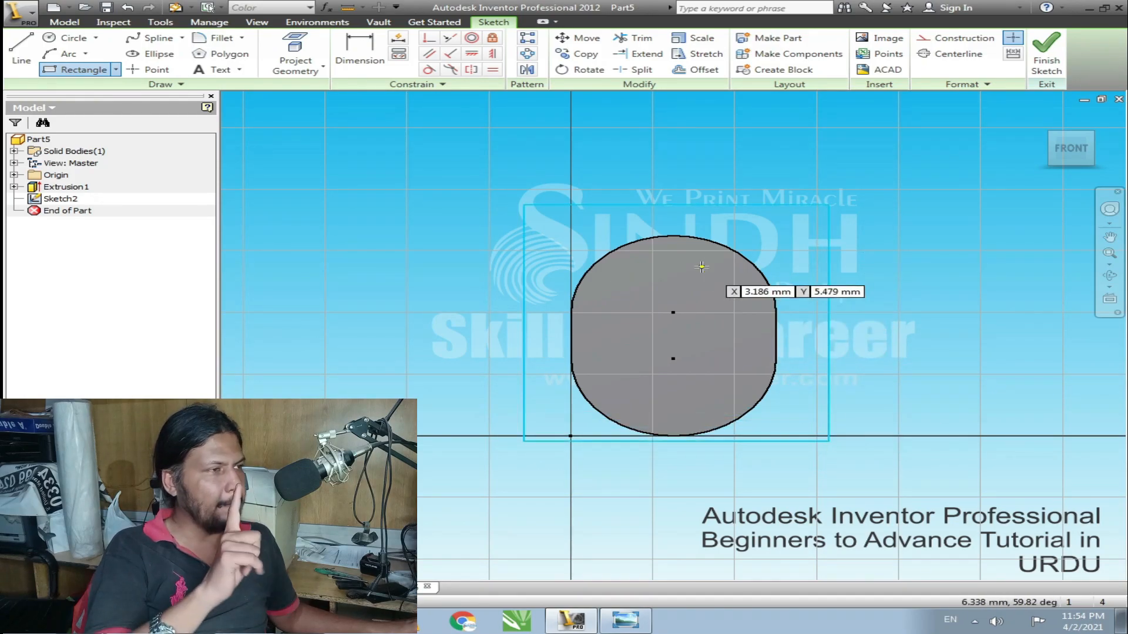
- Dimension the surrounding rectangle to 7.5 mm wide and 6.5 mm high
{"action": "key", "text": "d"}
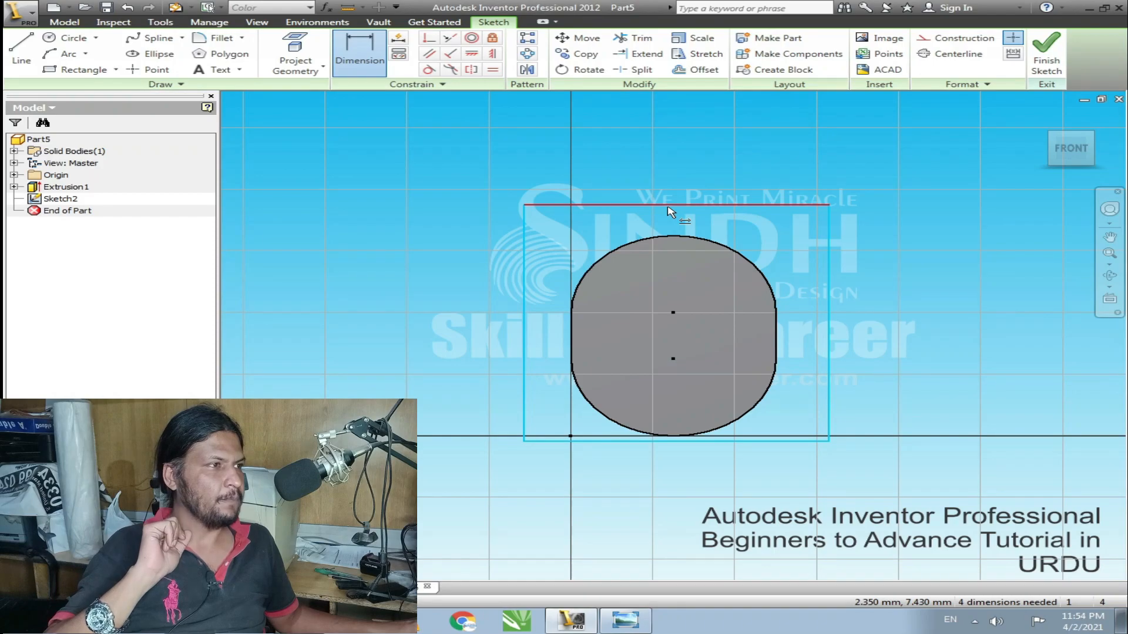
{"action": "left_click", "coordinate": [670, 206]}
{"action": "left_click", "coordinate": [675, 154]}
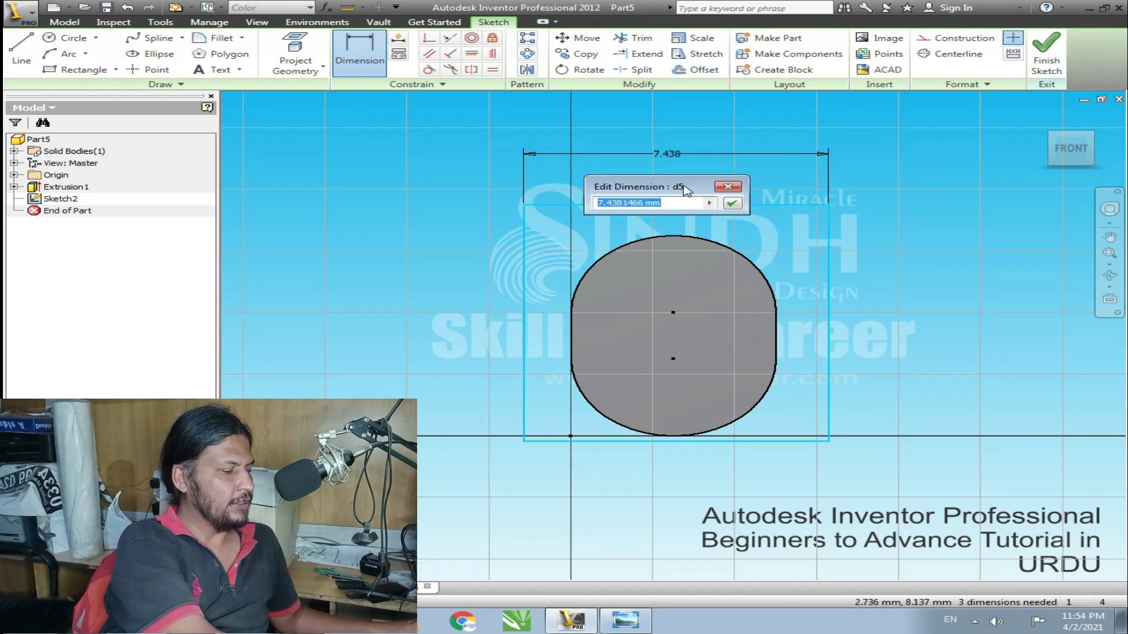
{"action": "key", "text": "Return"}
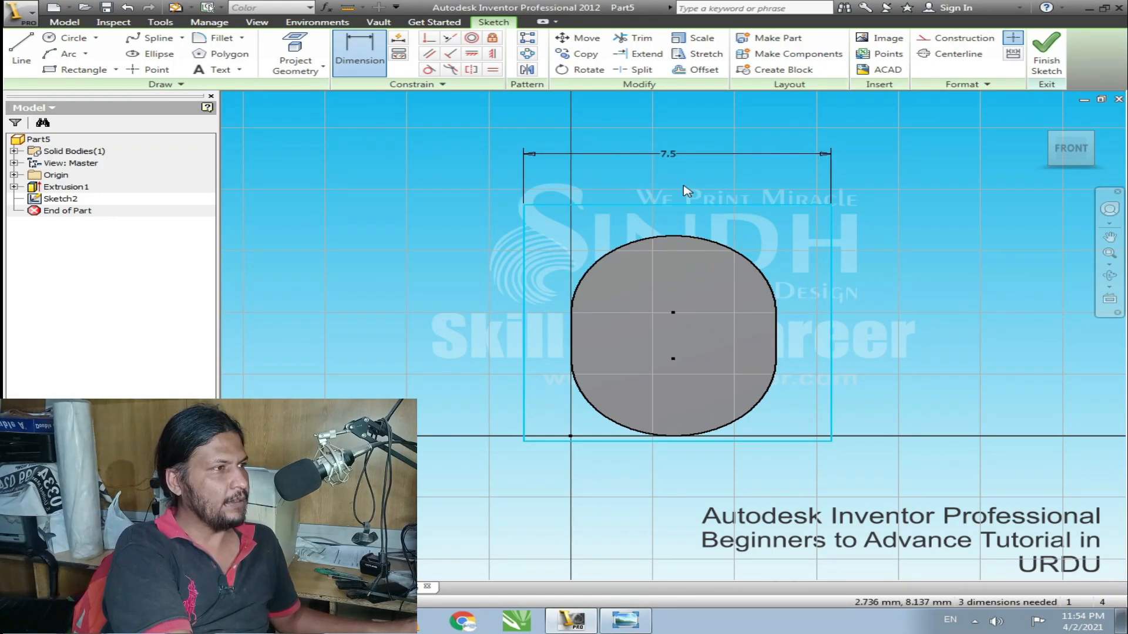
{"action": "left_click", "coordinate": [831, 284]}
{"action": "left_click", "coordinate": [942, 291]}
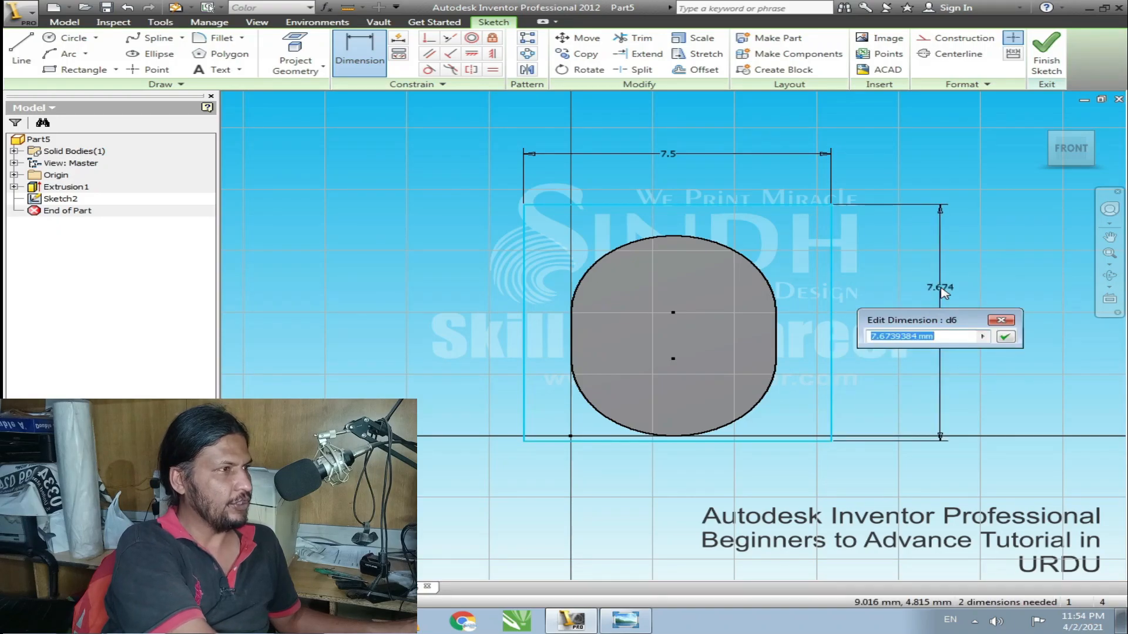
{"action": "type", "text": "6.5"}
{"action": "key", "text": "Return"}
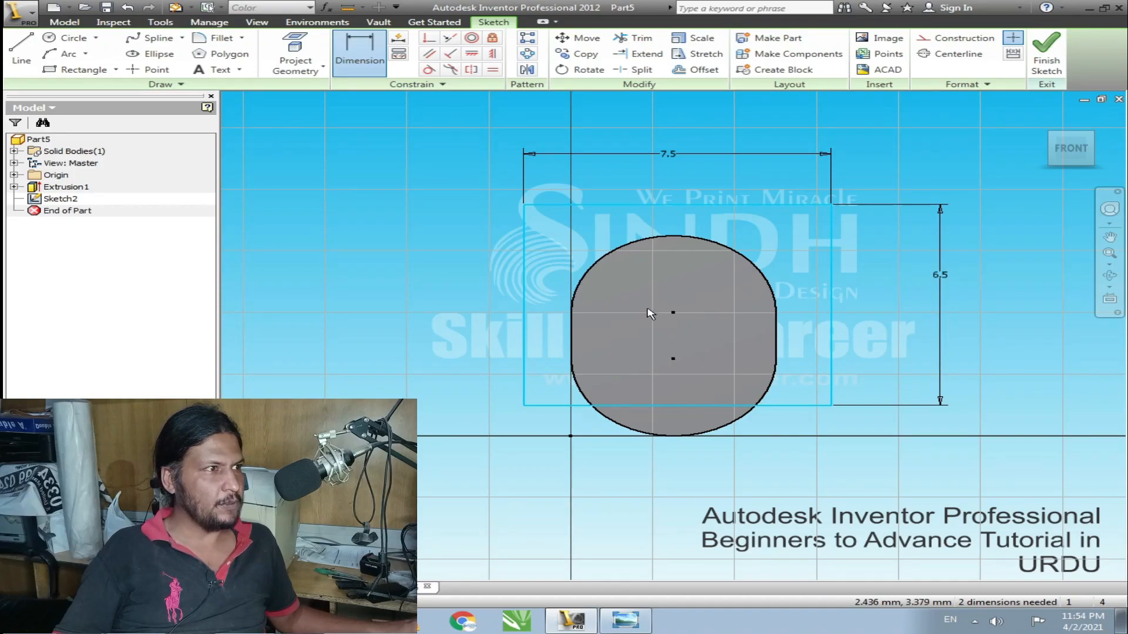
- Draw a vertical line through the middle of the rounded face, from its topmost to its lowest point
{"action": "left_click", "coordinate": [21, 53]}
{"action": "left_click", "coordinate": [674, 236]}
{"action": "left_click", "coordinate": [674, 436]}
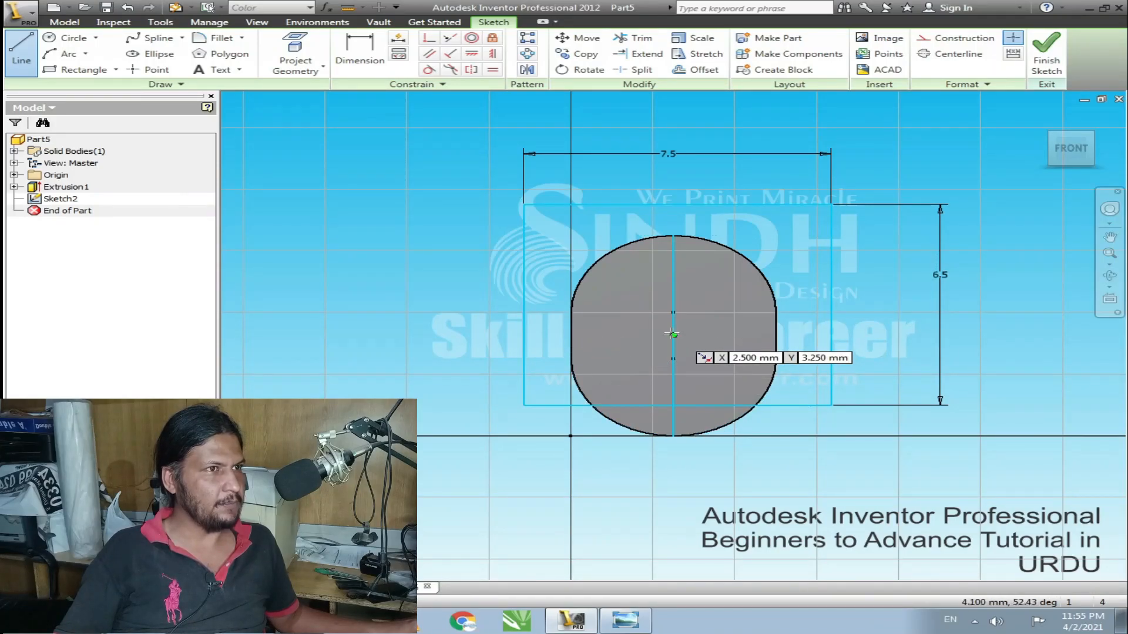
- Draw a horizontal line across the middle of the rounded face and dimension it from the rectangle's upper edge as d6/2
{"action": "left_click", "coordinate": [571, 336]}
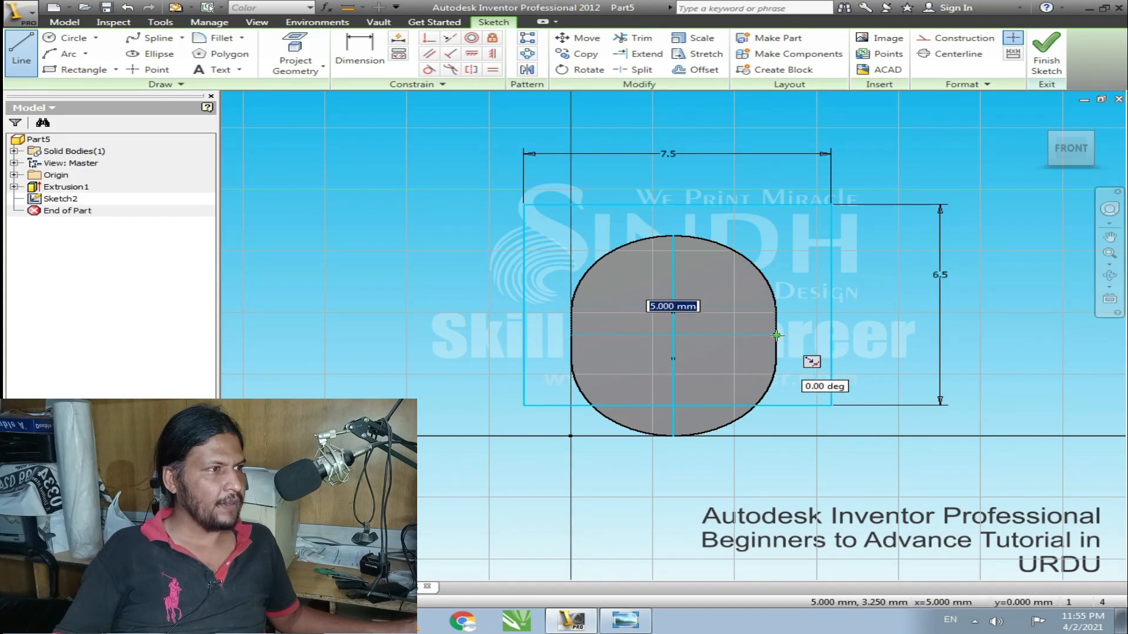
{"action": "left_click", "coordinate": [777, 336]}
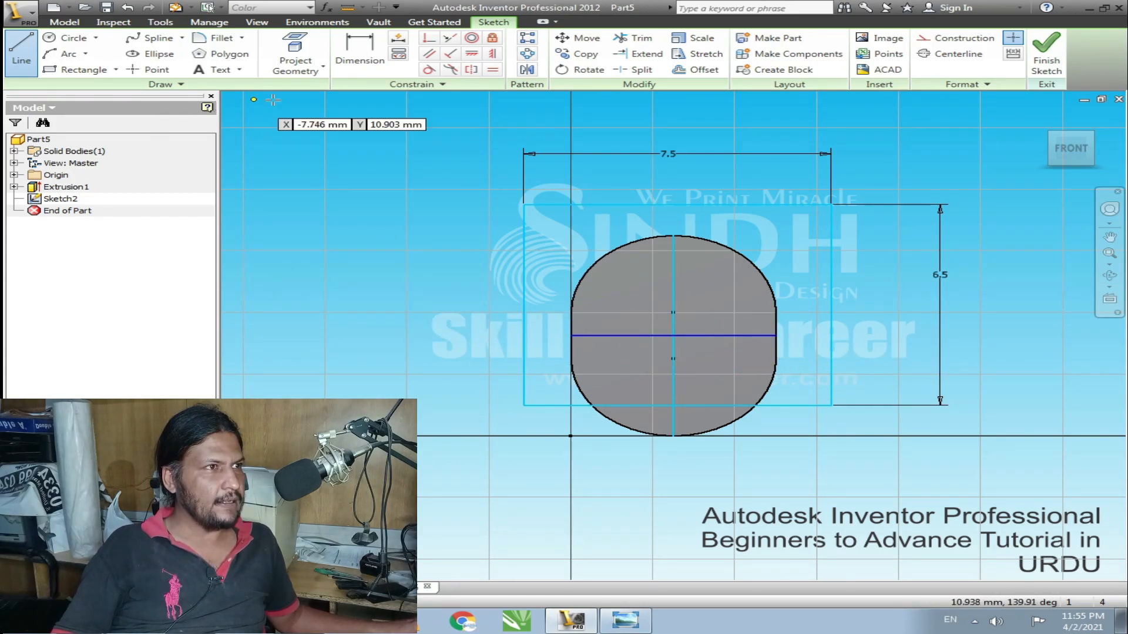
{"action": "left_click", "coordinate": [355, 58]}
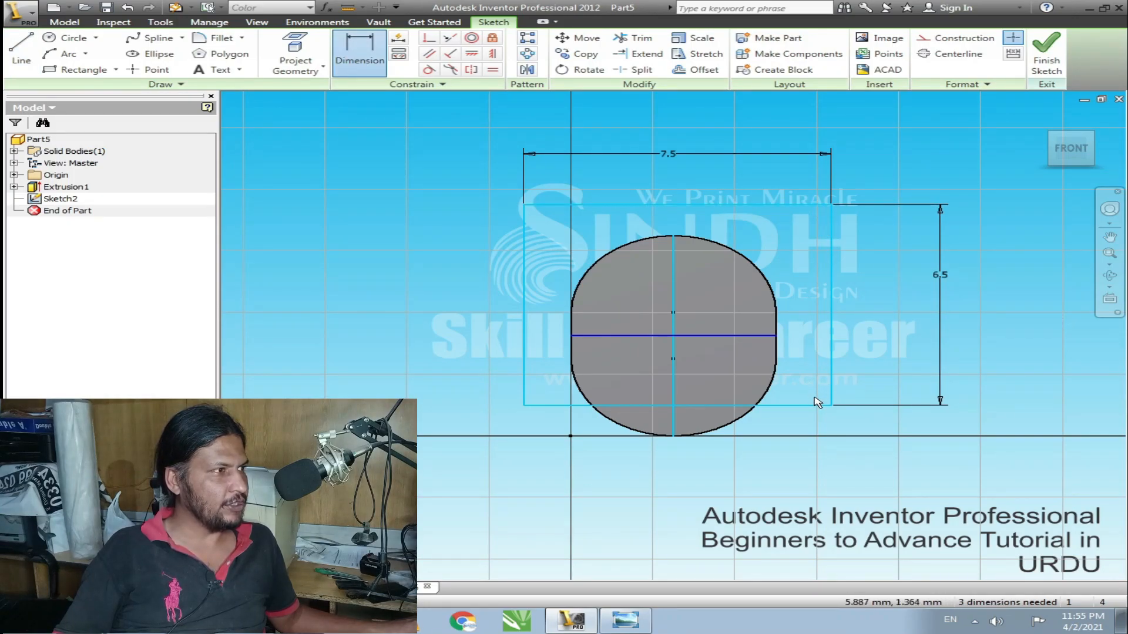
{"action": "left_click", "coordinate": [947, 280]}
{"action": "left_click", "coordinate": [804, 207]}
{"action": "left_click", "coordinate": [751, 335]}
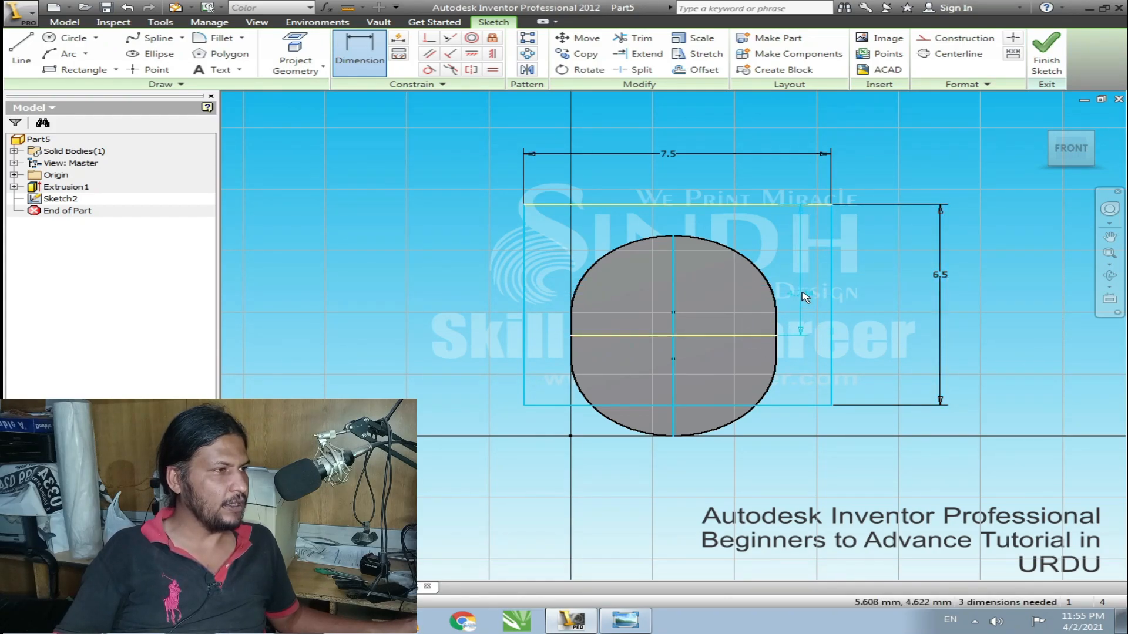
{"action": "left_click", "coordinate": [803, 293]}
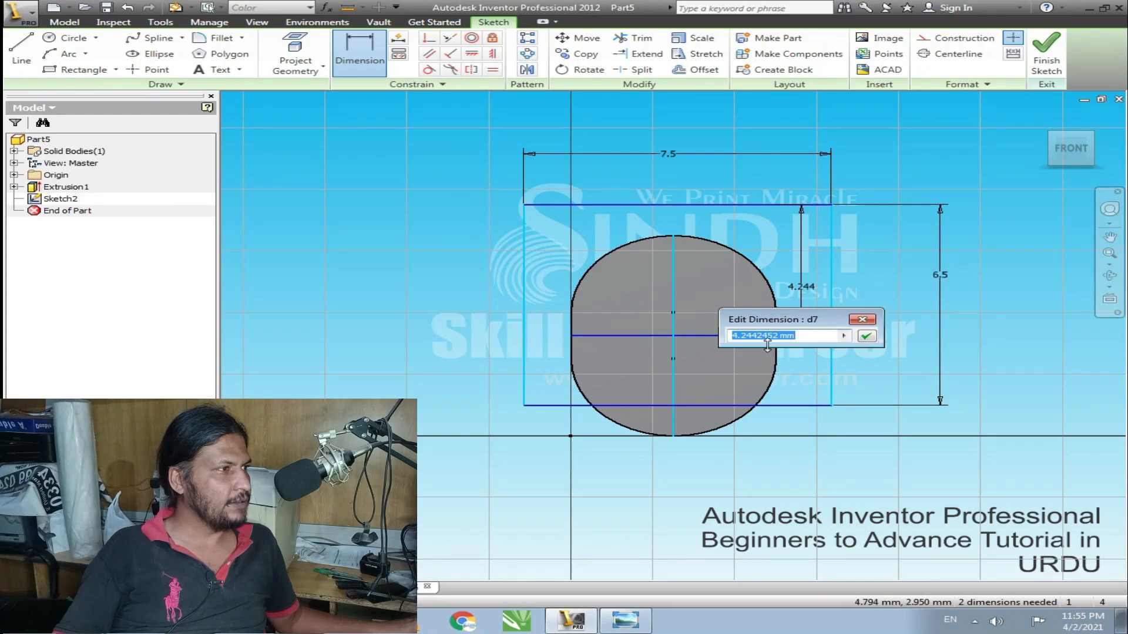
{"action": "left_click", "coordinate": [940, 276]}
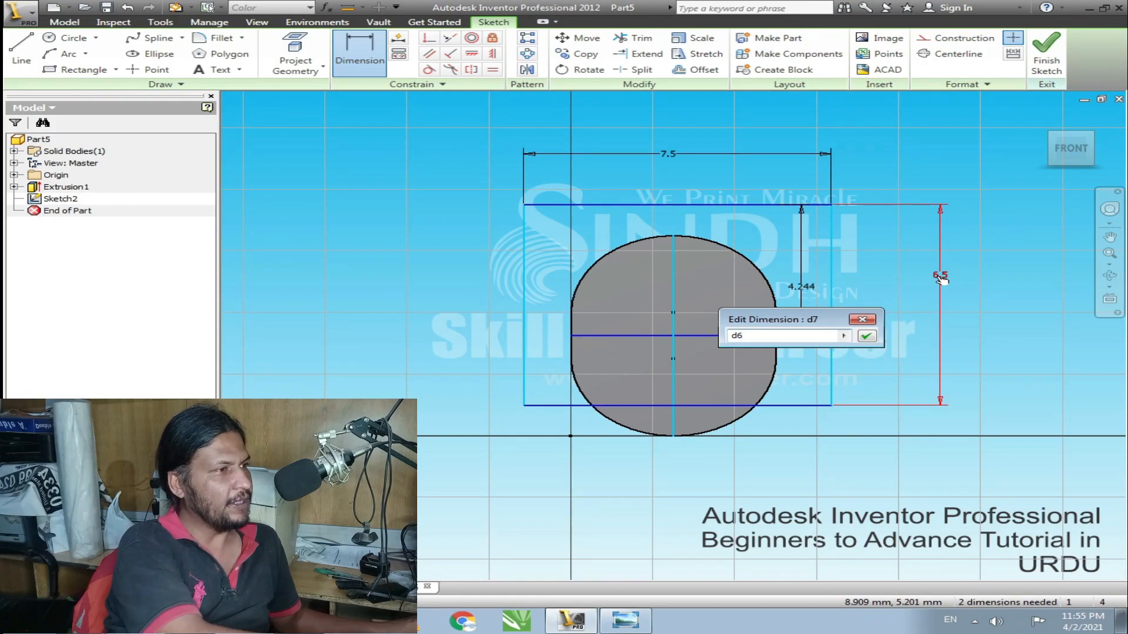
{"action": "type", "text": "/"}
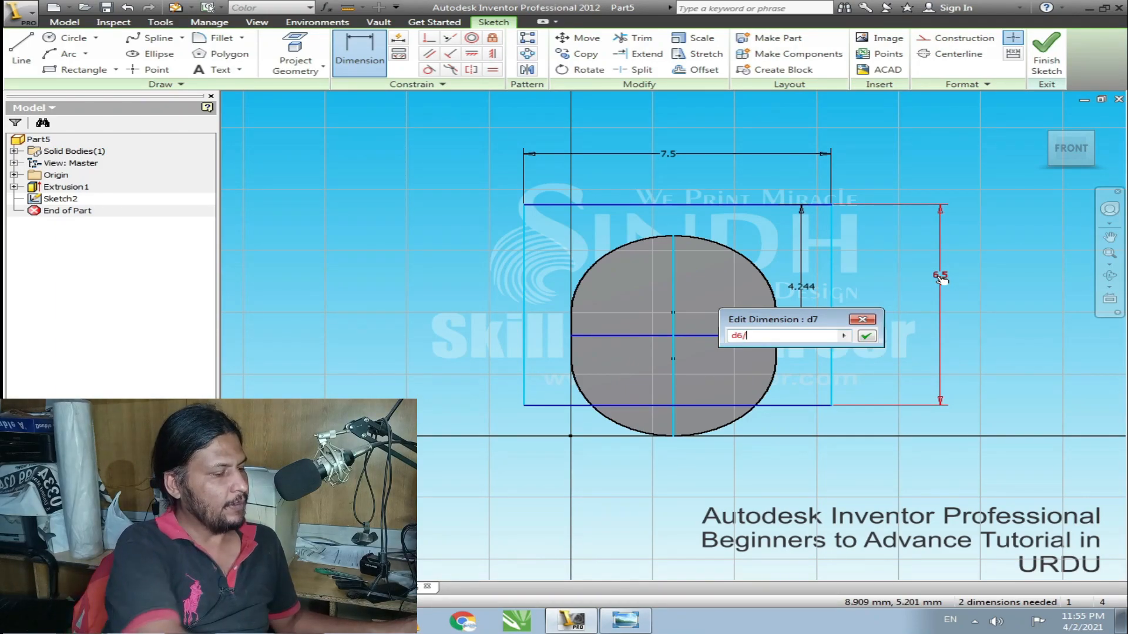
{"action": "type", "text": "2"}
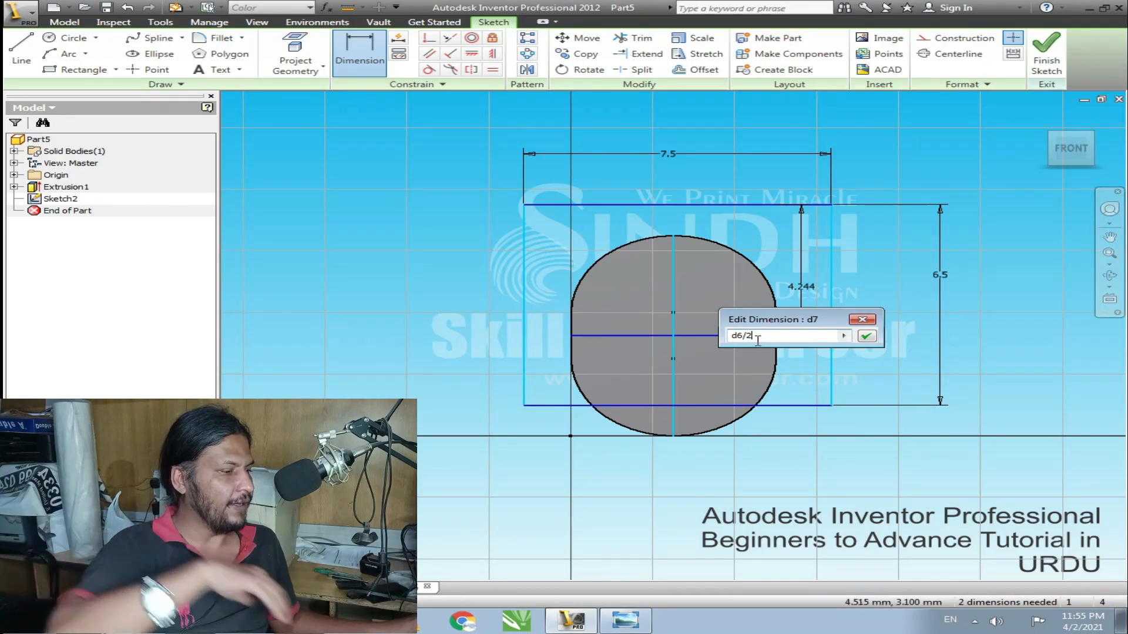
{"action": "key", "text": "Return"}
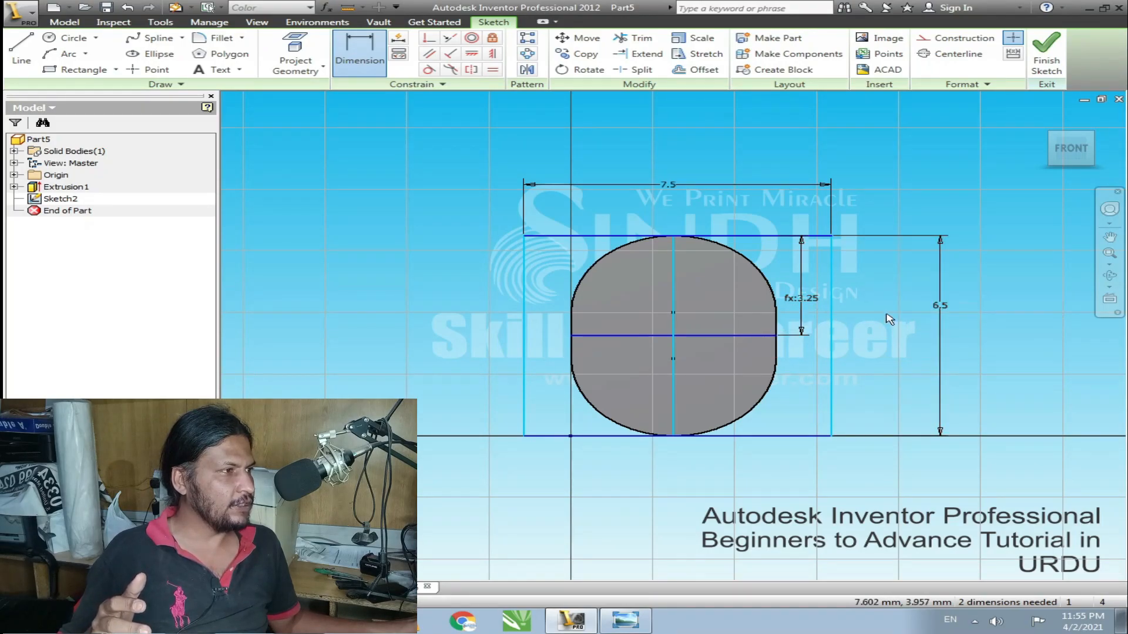
- Test the half-height formula by setting the rectangle's height to 10 mm and back to 6.5 mm
{"action": "left_click", "coordinate": [942, 306]}
{"action": "type", "text": "10"}
{"action": "key", "text": "Return"}
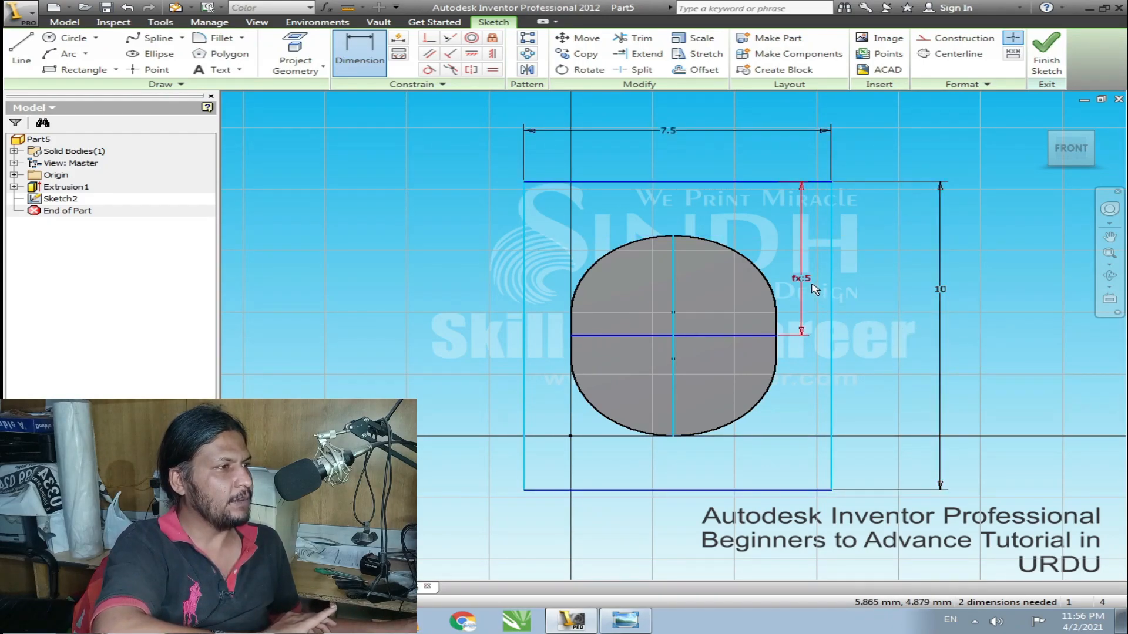
{"action": "left_click", "coordinate": [941, 289]}
{"action": "type", "text": "6.5"}
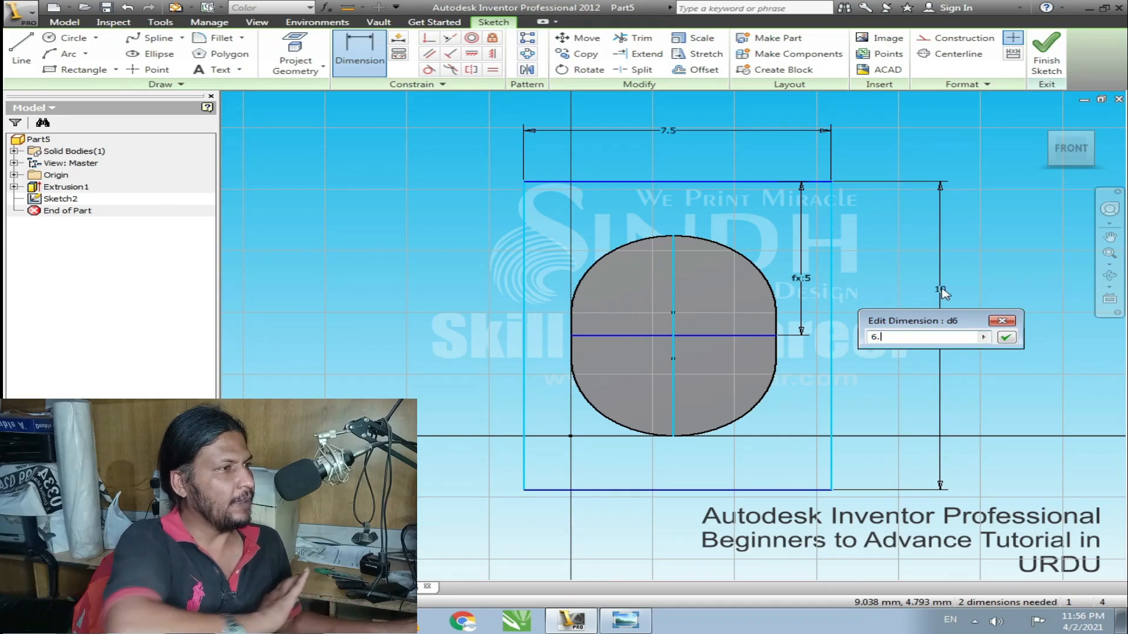
{"action": "key", "text": "Return"}
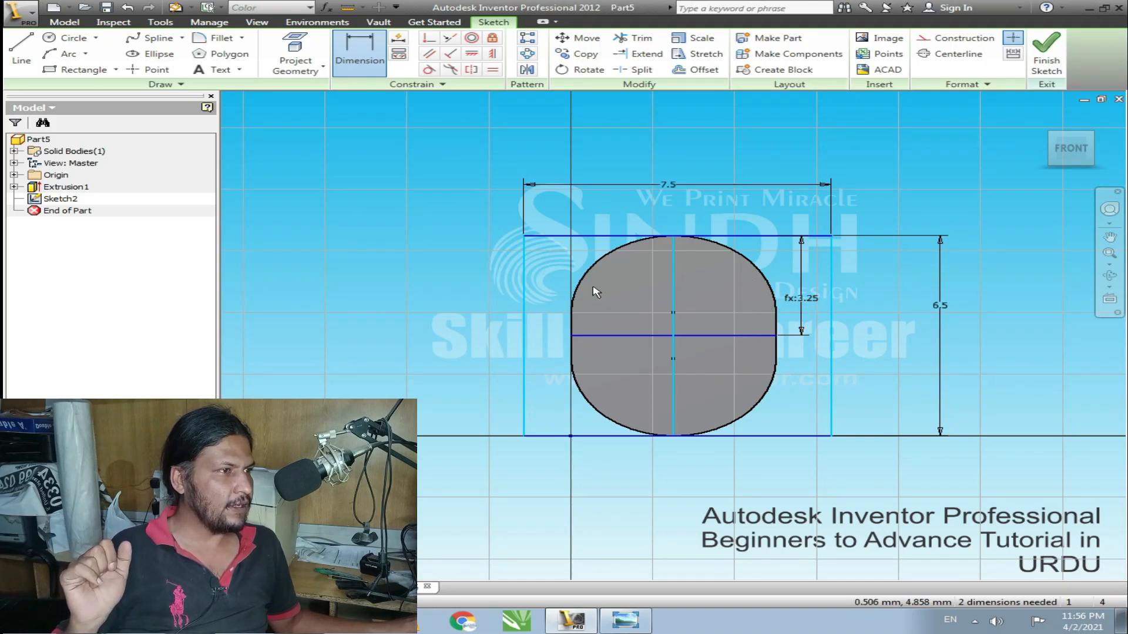
- Dimension the distance from the rectangle's left edge to the vertical centre line as d5/2
{"action": "left_click", "coordinate": [524, 289]}
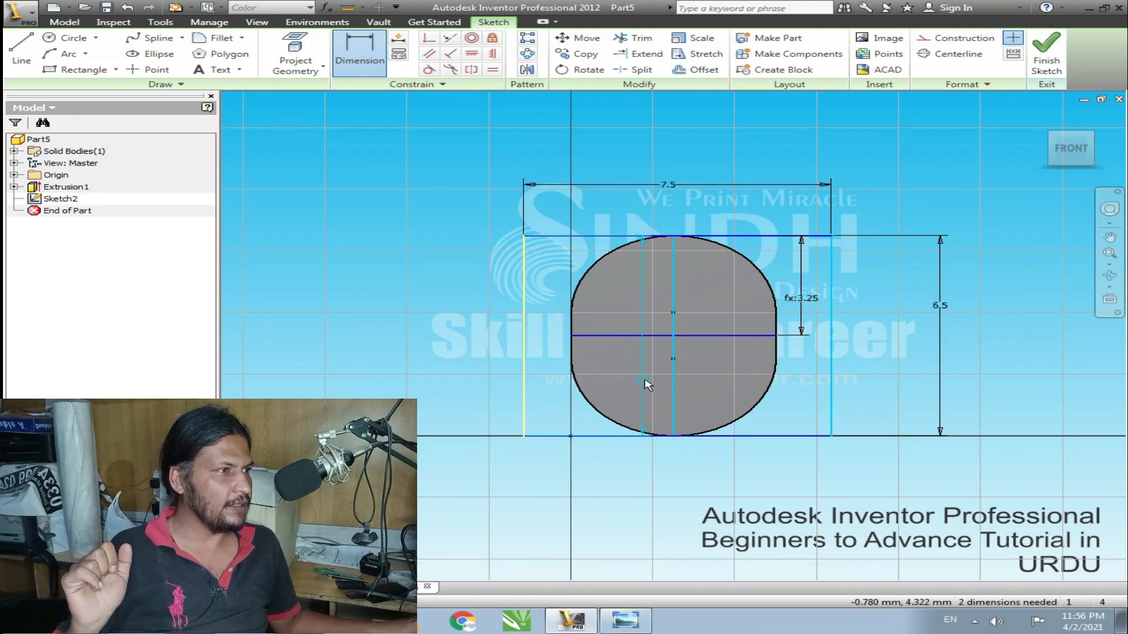
{"action": "left_click", "coordinate": [674, 292]}
{"action": "left_click", "coordinate": [580, 207]}
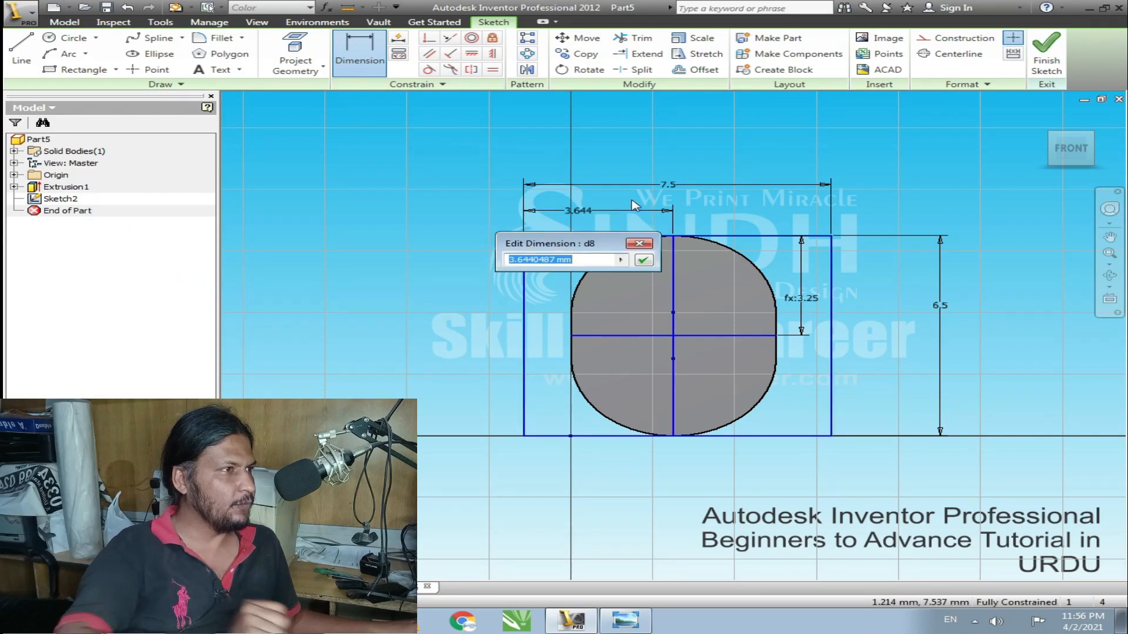
{"action": "type", "text": "d5"}
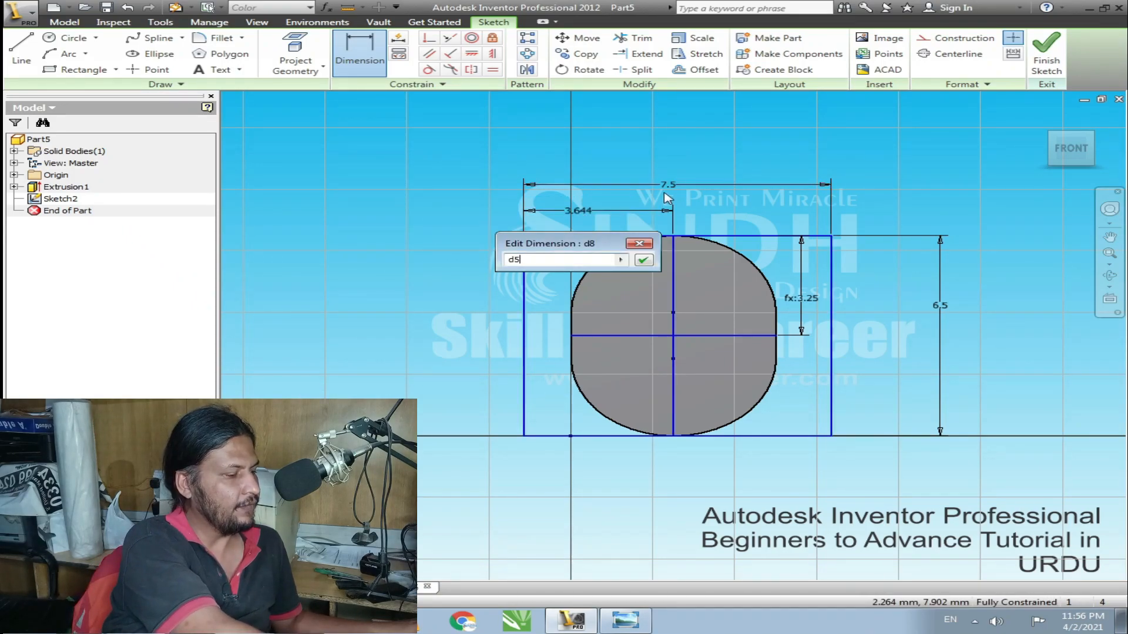
{"action": "type", "text": "/2"}
{"action": "key", "text": "Return"}
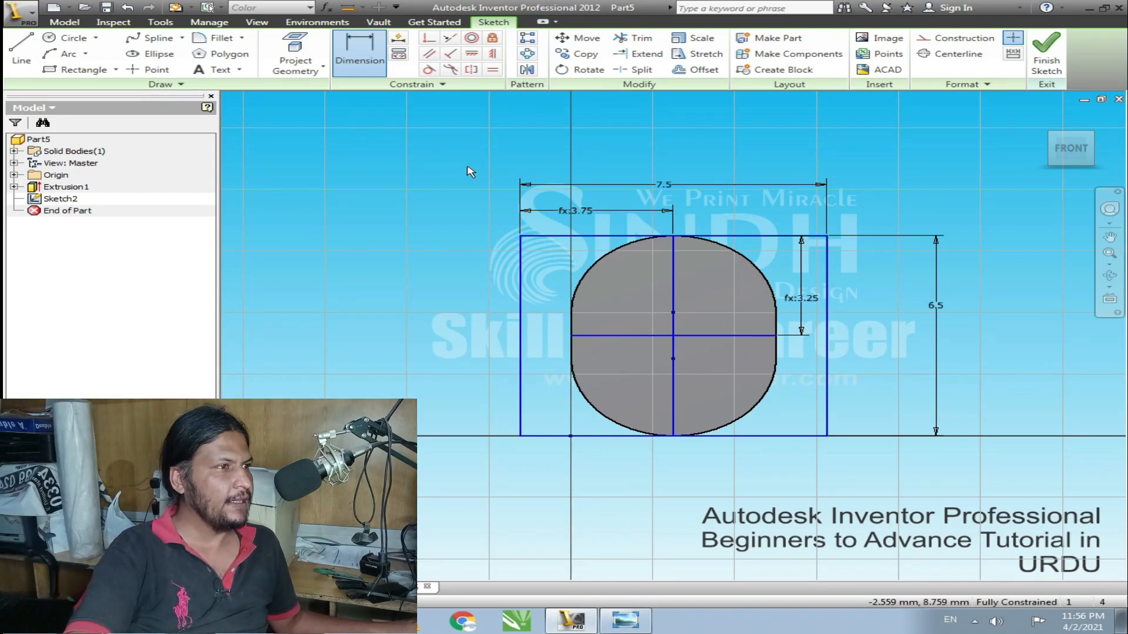
- Finish the sketch and extrude the full rectangle 3.75 mm outward from the shaft's end as a joined block
{"action": "left_click", "coordinate": [1046, 56]}
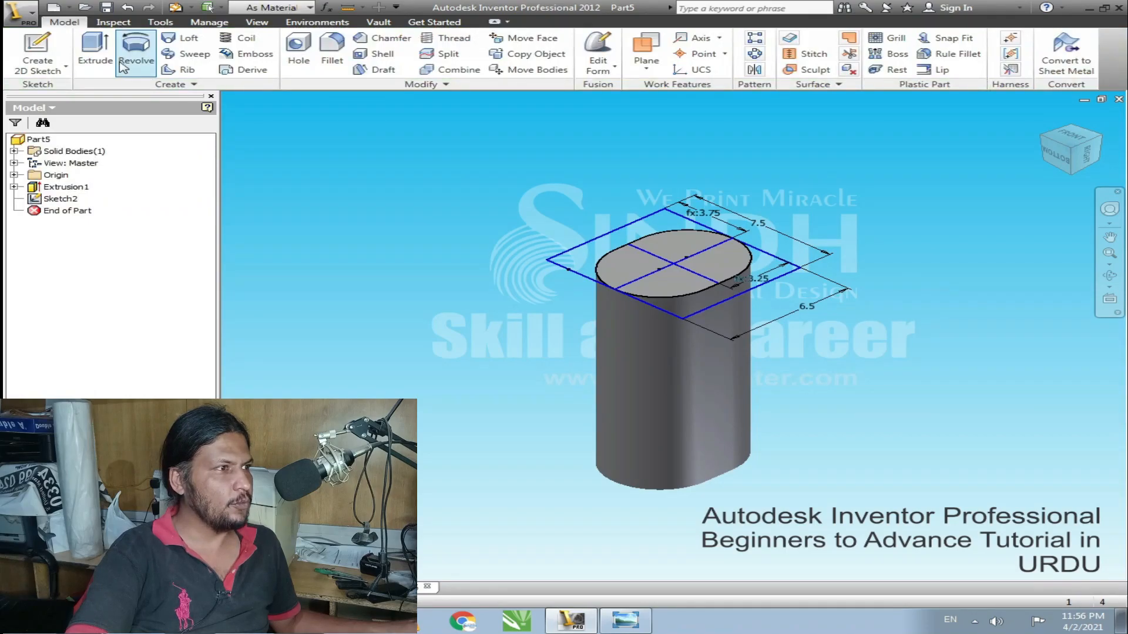
{"action": "left_click", "coordinate": [95, 50]}
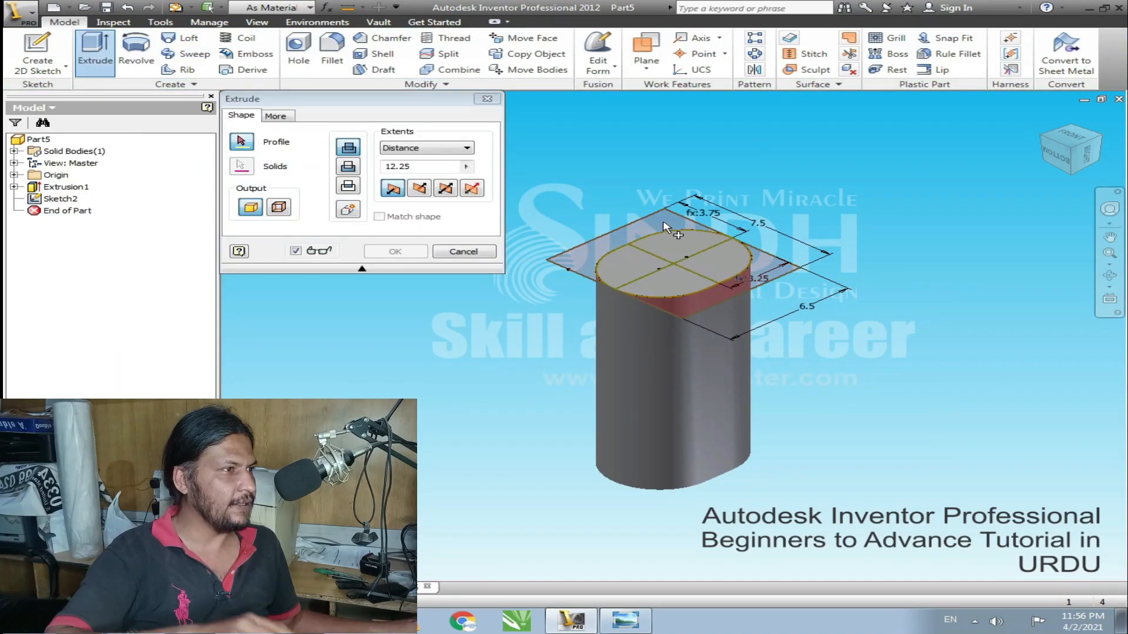
{"action": "left_click", "coordinate": [668, 242]}
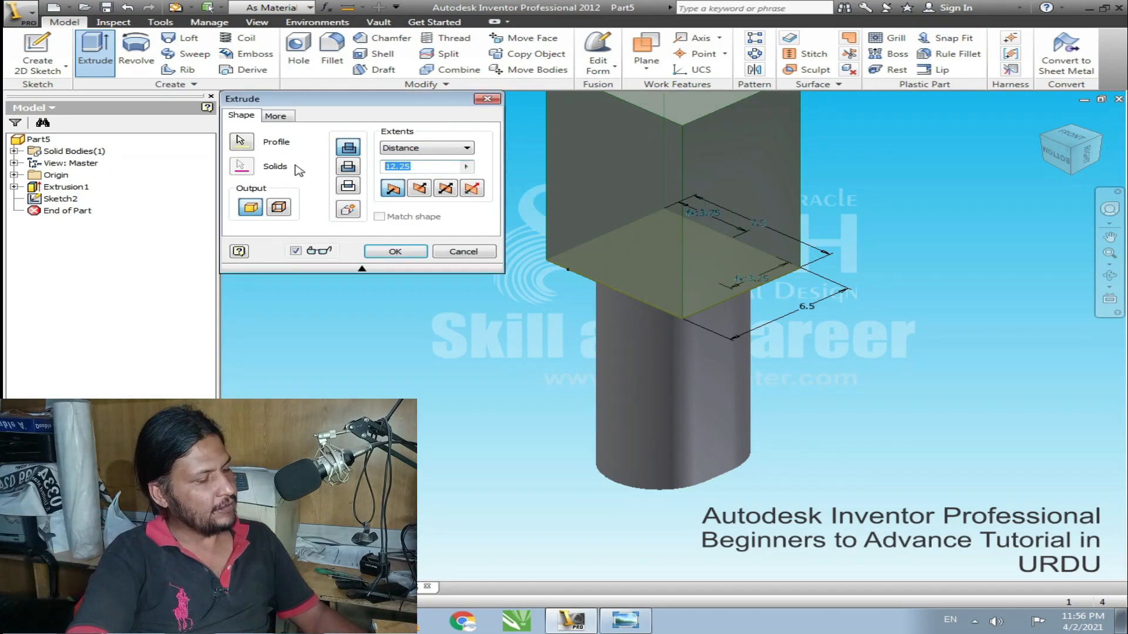
{"action": "type", "text": ".75"}
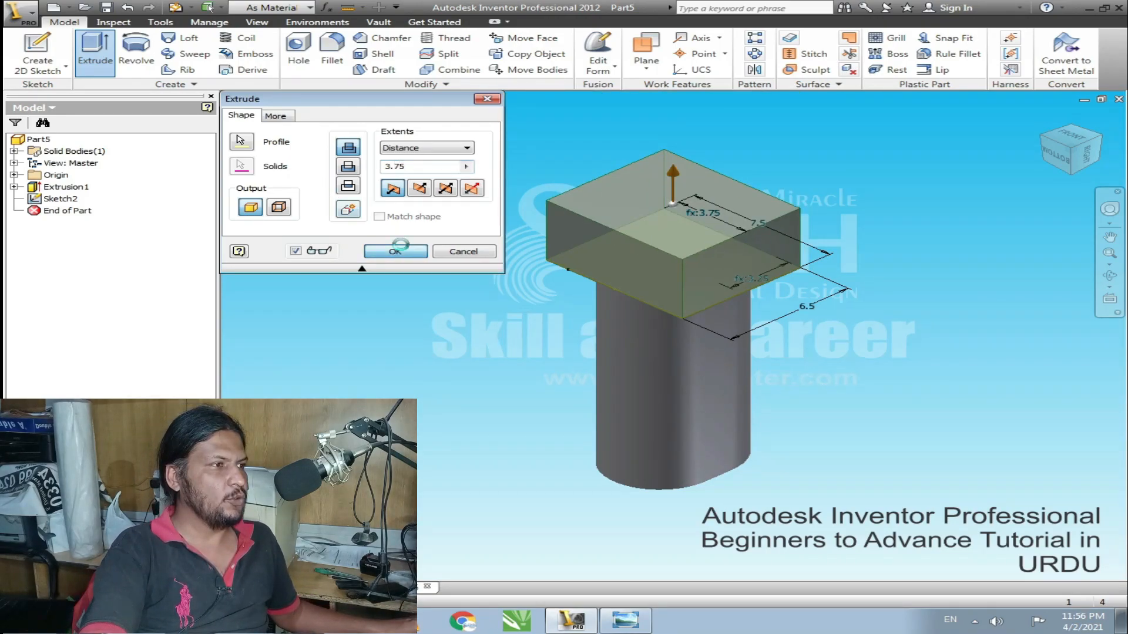
{"action": "left_click", "coordinate": [398, 246]}
- Start a sketch on the block's 7.5 mm wide side face and draw a vertical line about 8.3 mm long from the shaft-side edge's midpoint
{"action": "scroll", "coordinate": [526, 296], "scroll_direction": "up", "scroll_amount": 2}
{"action": "key", "text": "F4"}
{"action": "left_click_drag", "start_coordinate": [668, 357], "coordinate": [345, 317]}
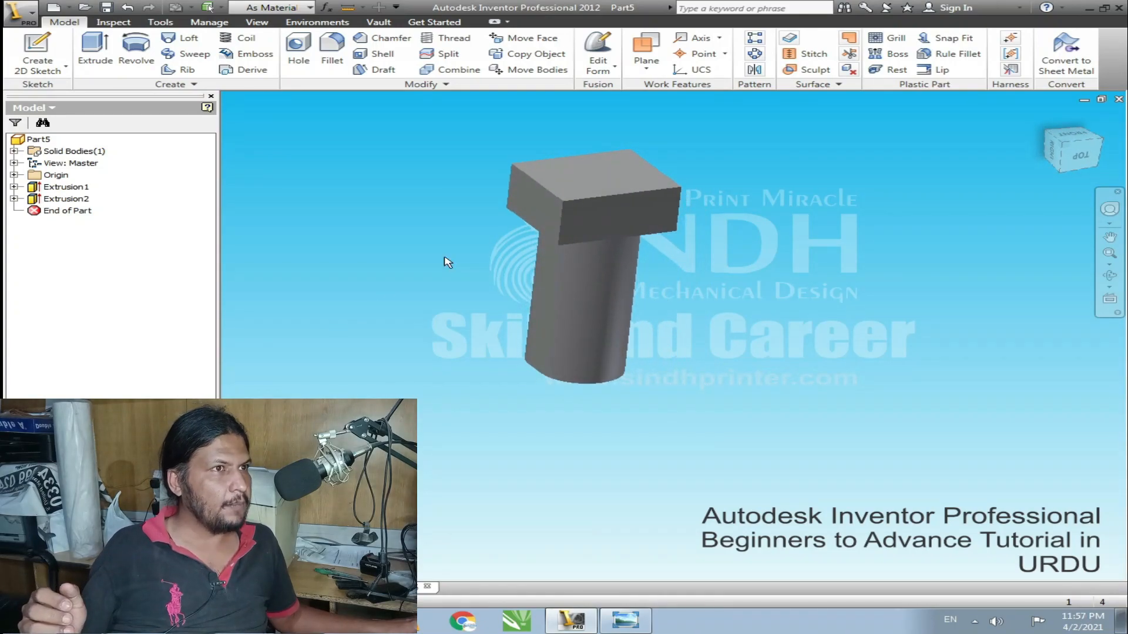
{"action": "left_click", "coordinate": [37, 47]}
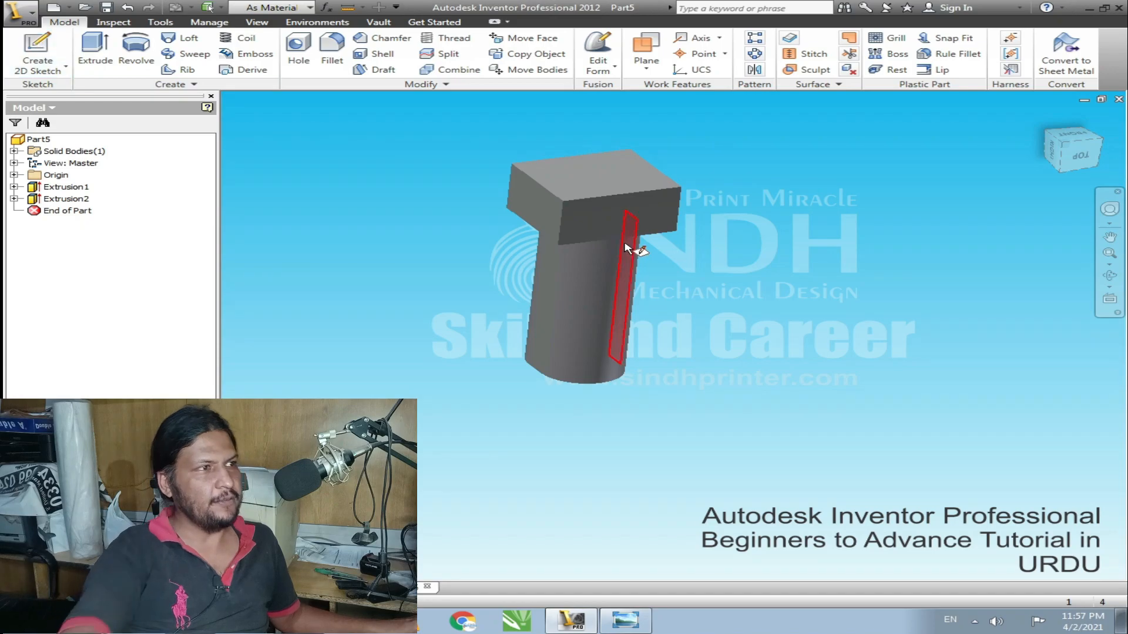
{"action": "left_click", "coordinate": [609, 227]}
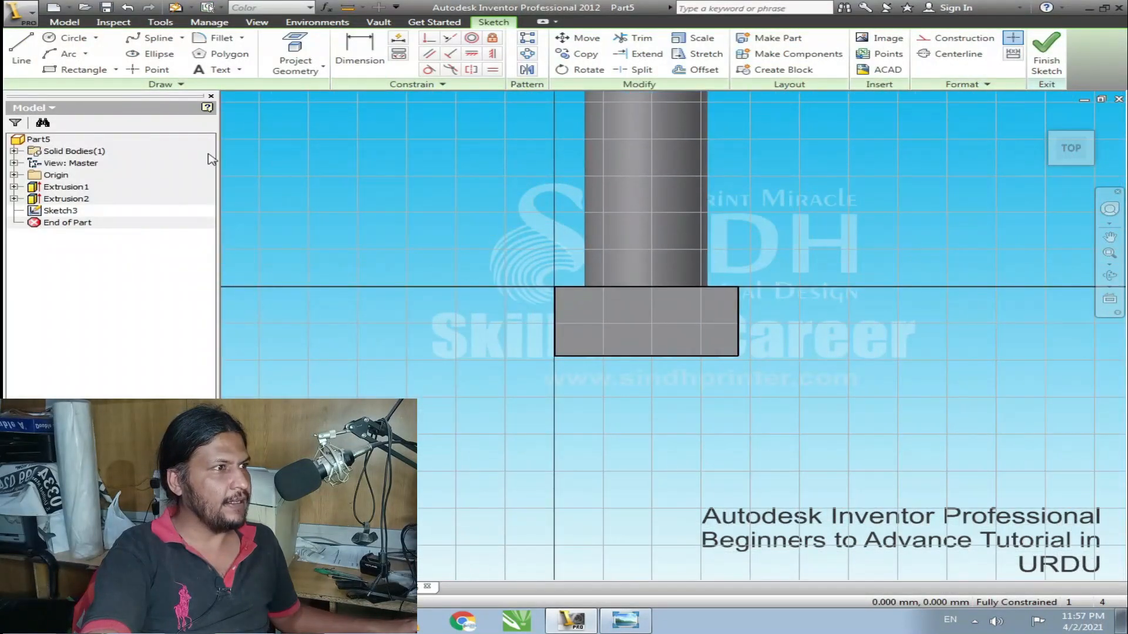
{"action": "left_click", "coordinate": [21, 52]}
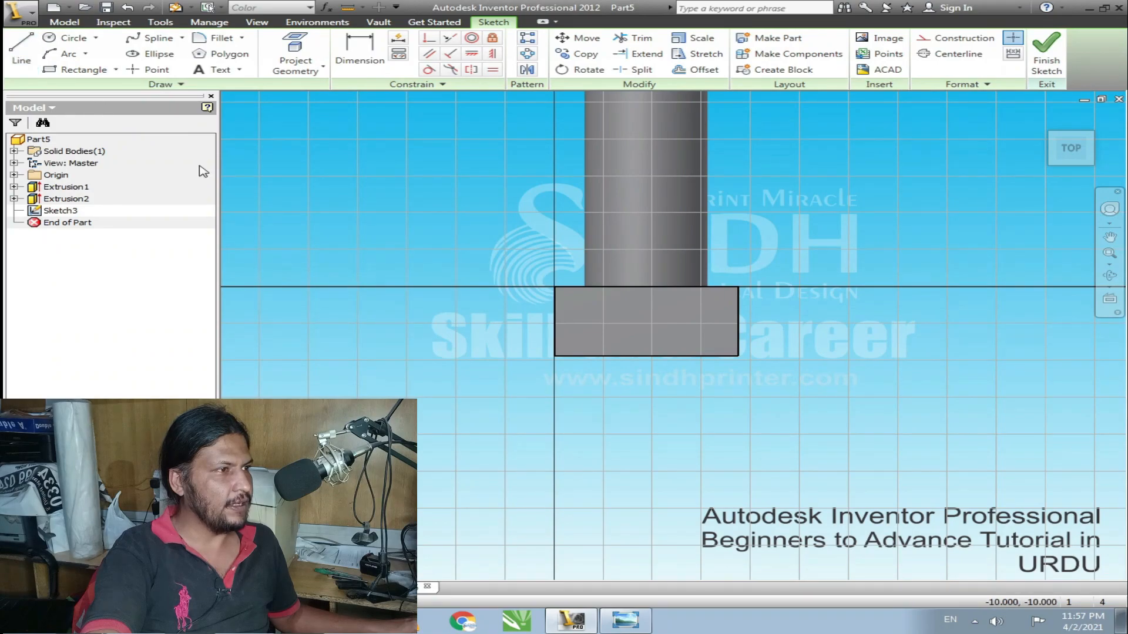
{"action": "left_click", "coordinate": [646, 287]}
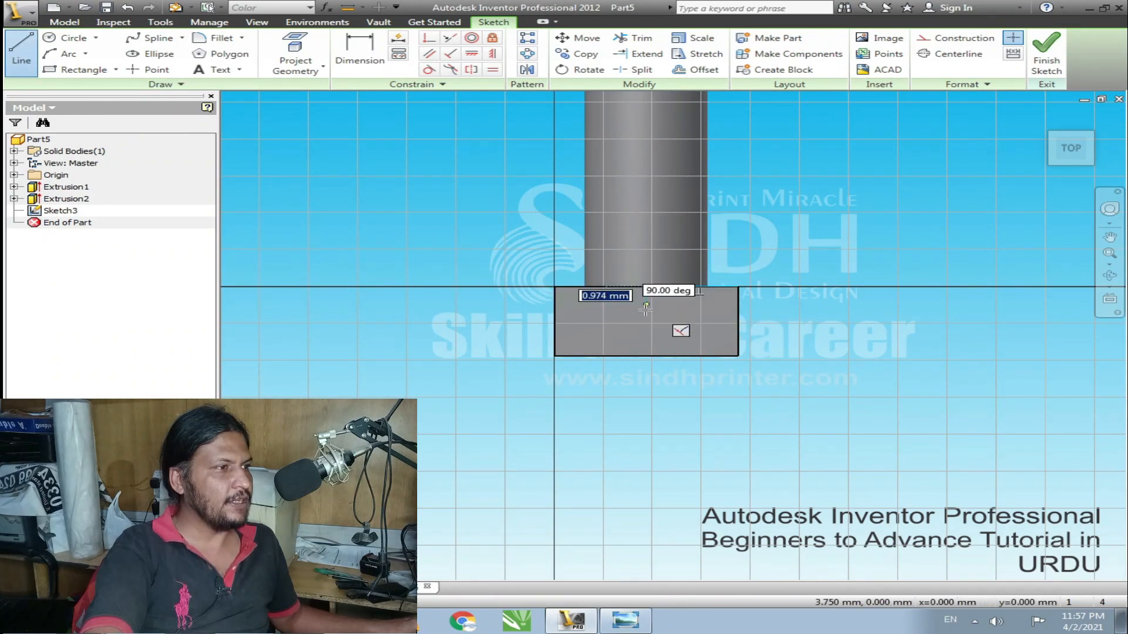
{"action": "left_click", "coordinate": [646, 441]}
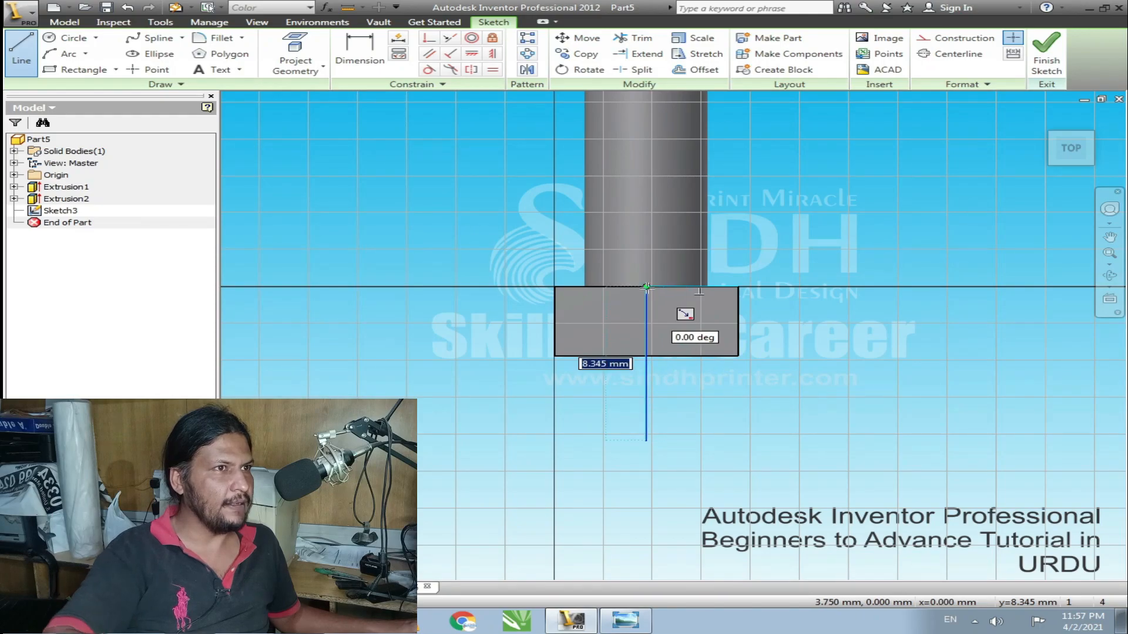
{"action": "left_click", "coordinate": [30, 56]}
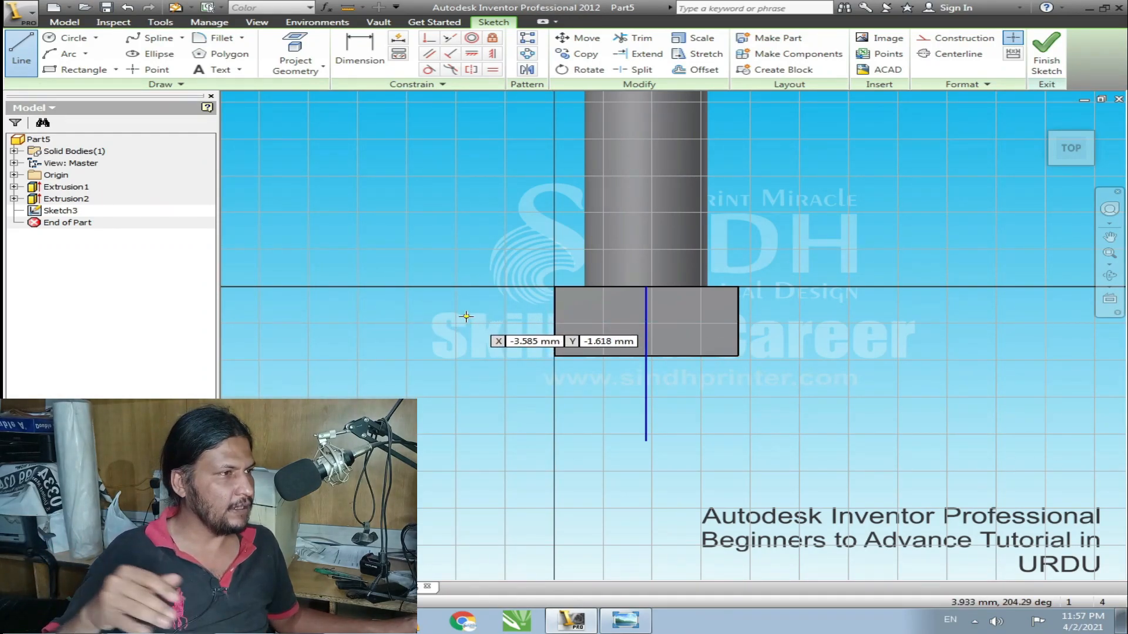
{"action": "key", "text": "Escape"}
{"action": "left_click", "coordinate": [646, 439]}
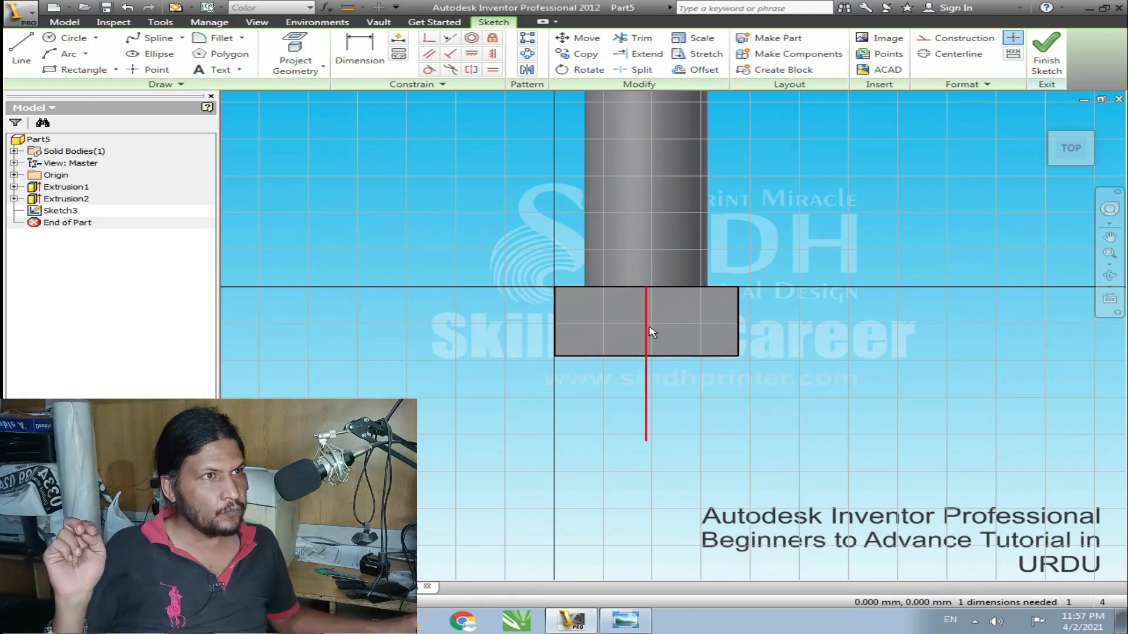
- Draw a circle centred on the vertical line's free end and dimension its diameter to 6 mm
{"action": "left_click", "coordinate": [70, 38]}
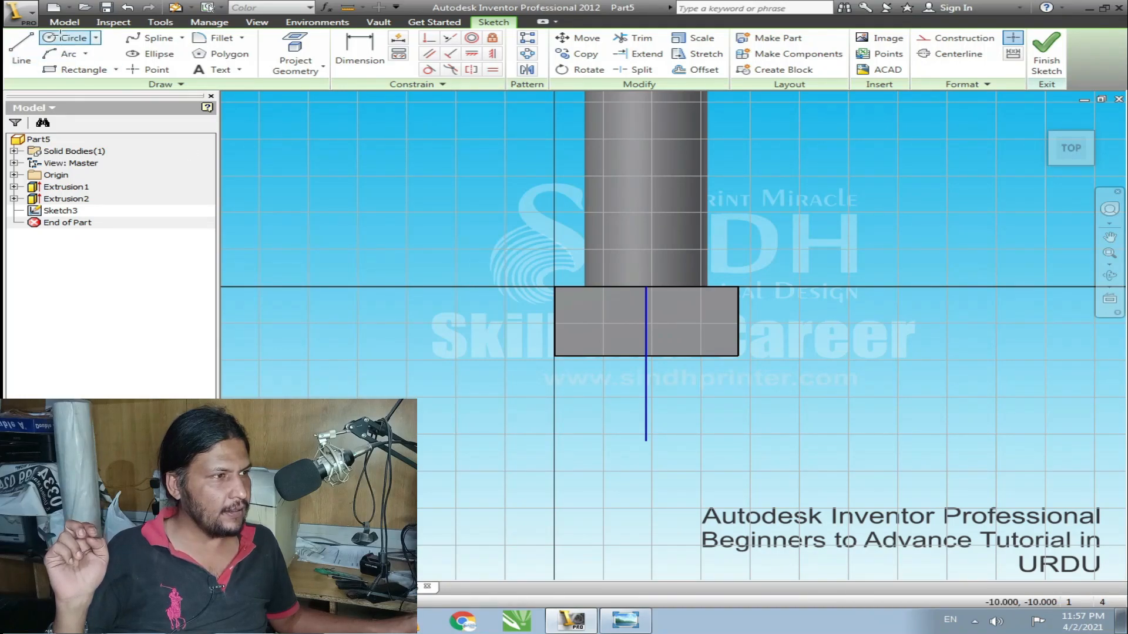
{"action": "left_click", "coordinate": [646, 440]}
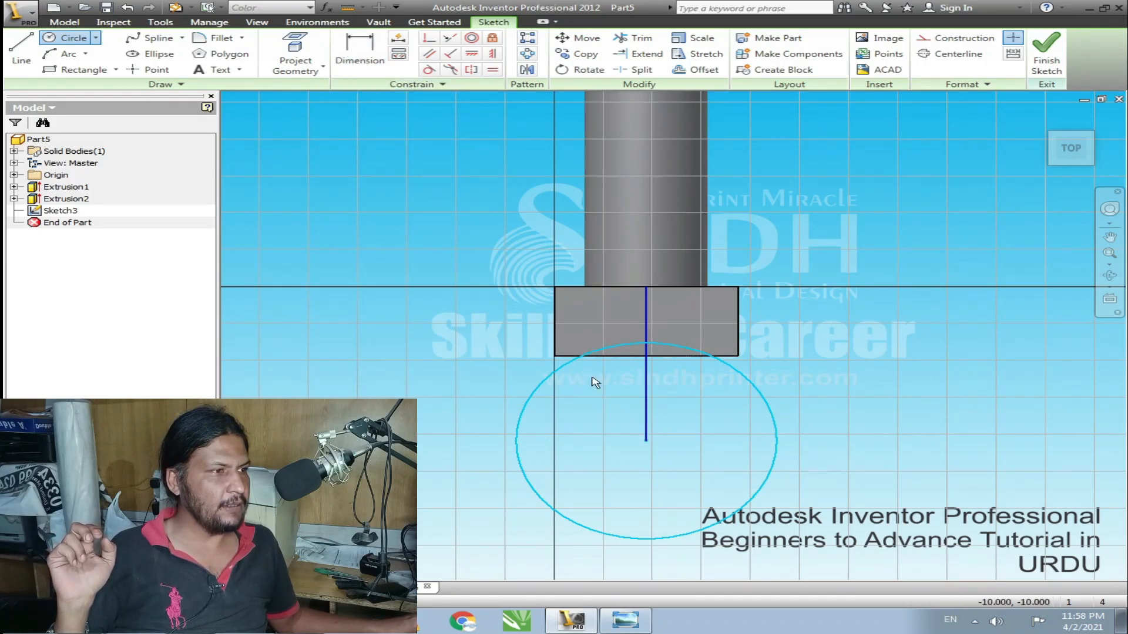
{"action": "key", "text": "d"}
{"action": "left_click", "coordinate": [521, 411]}
{"action": "left_click", "coordinate": [442, 378]}
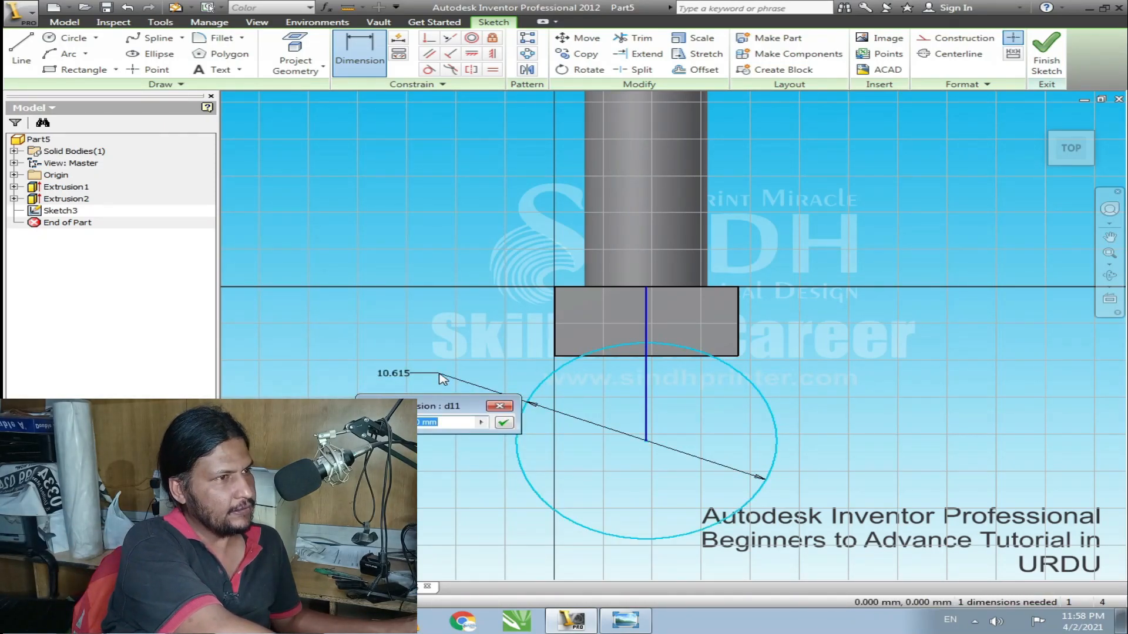
{"action": "type", "text": "6"}
{"action": "key", "text": "Return"}
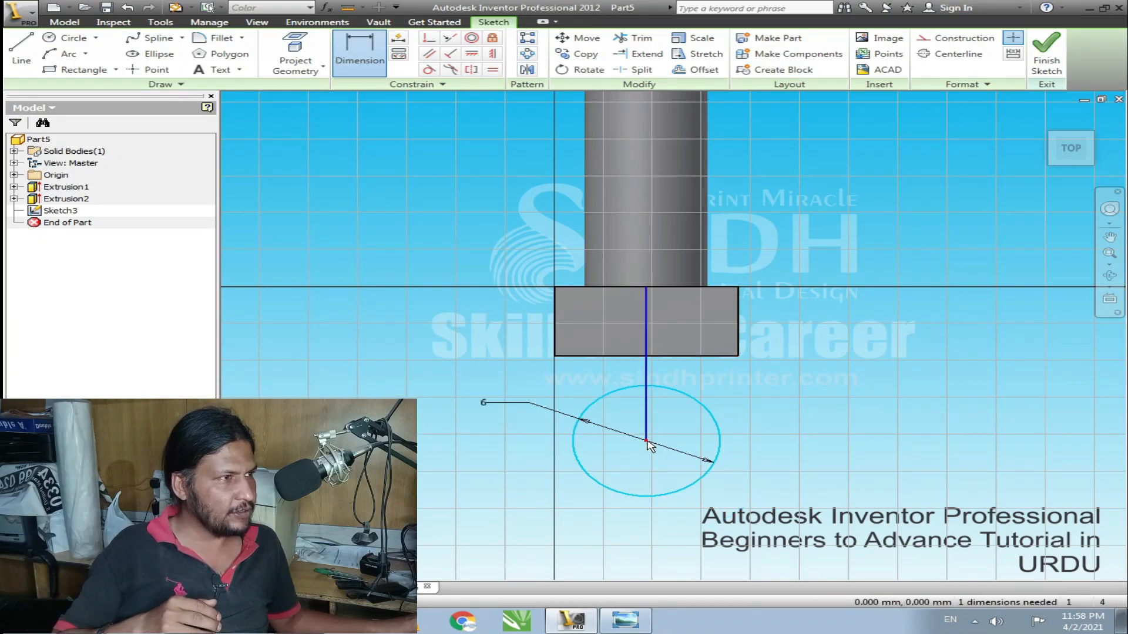
- Dimension the vertical line's length to 2 mm, placing the circle's centre inside the block face
{"action": "left_click", "coordinate": [647, 376]}
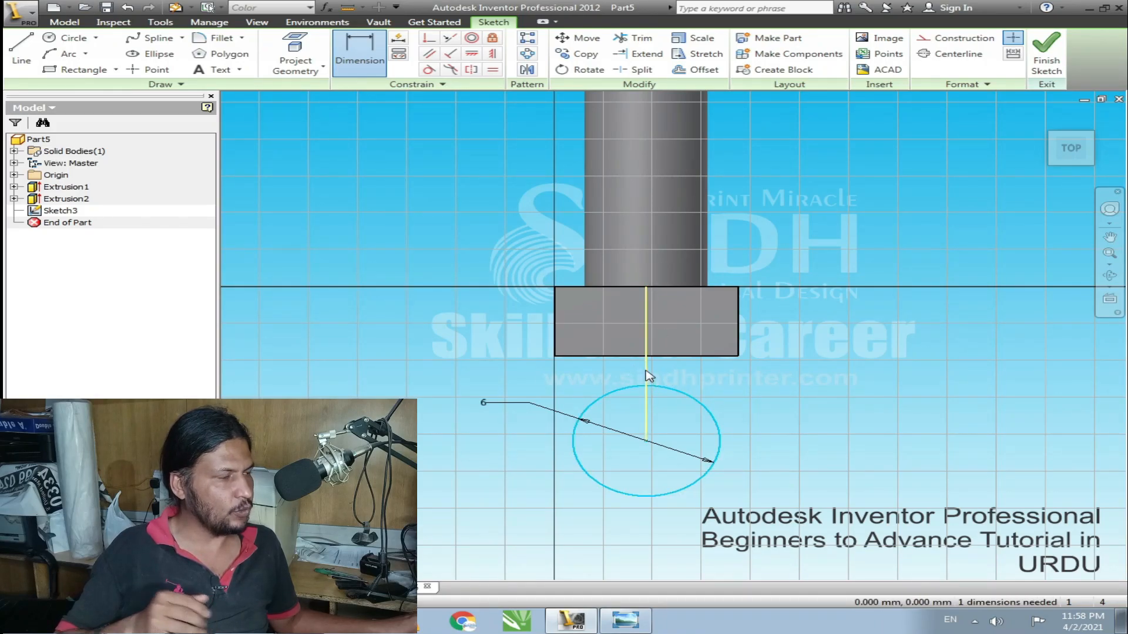
{"action": "left_click", "coordinate": [849, 373]}
{"action": "type", "text": "2"}
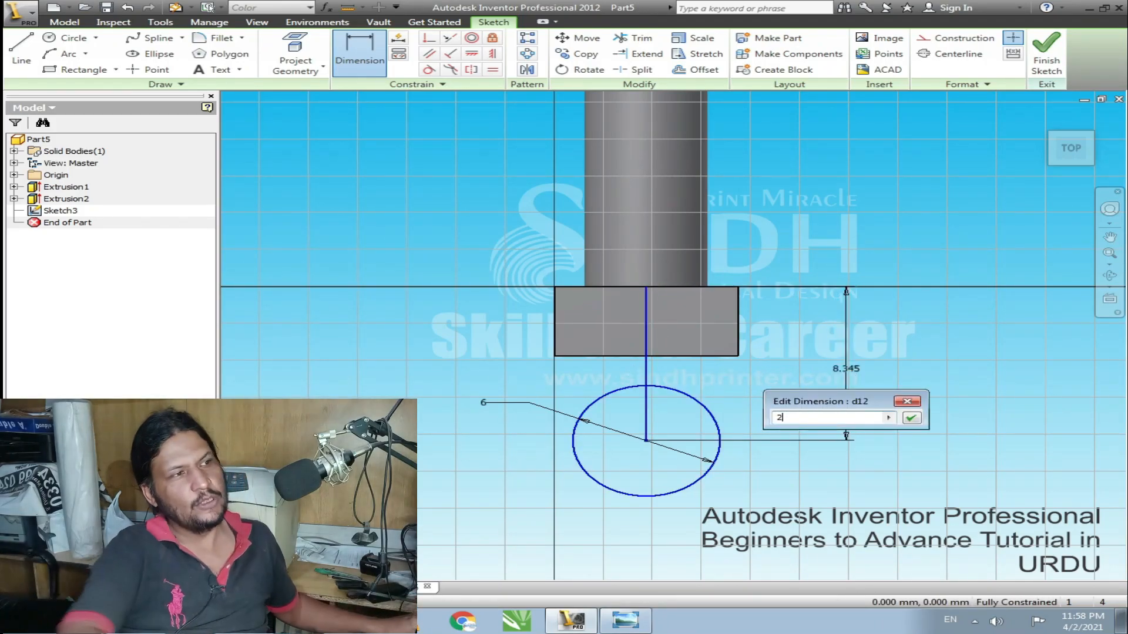
{"action": "key", "text": "Return"}
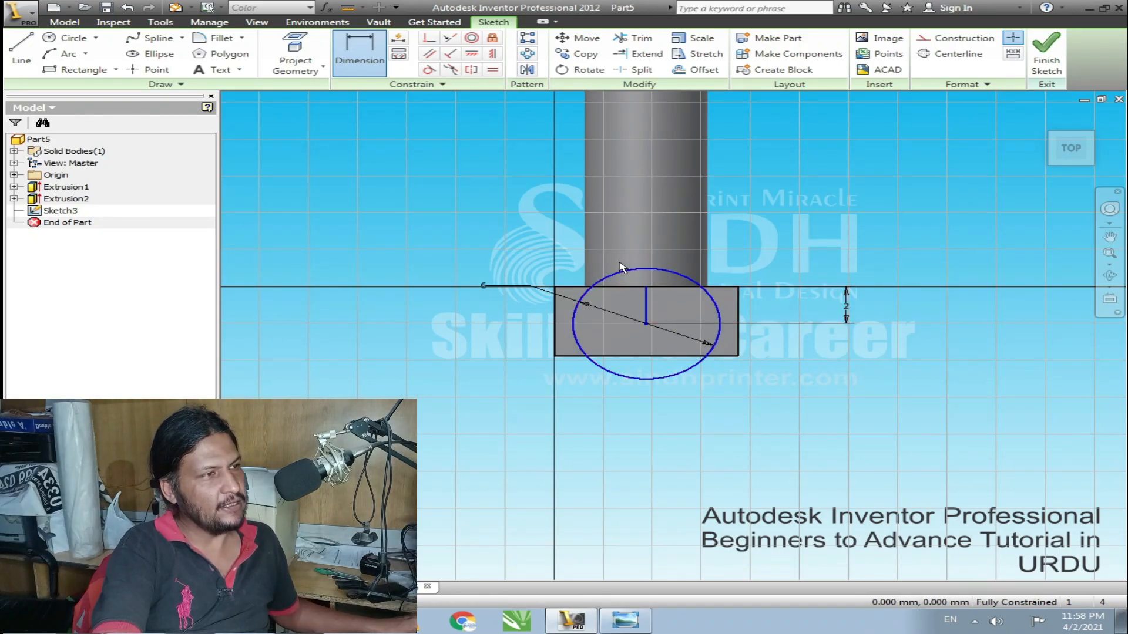
- Try 1 mm and 3 mm for the length of the vertical line locating the circle's centre, and set it back to 2 mm
{"action": "scroll", "coordinate": [675, 338], "scroll_direction": "up", "scroll_amount": 4}
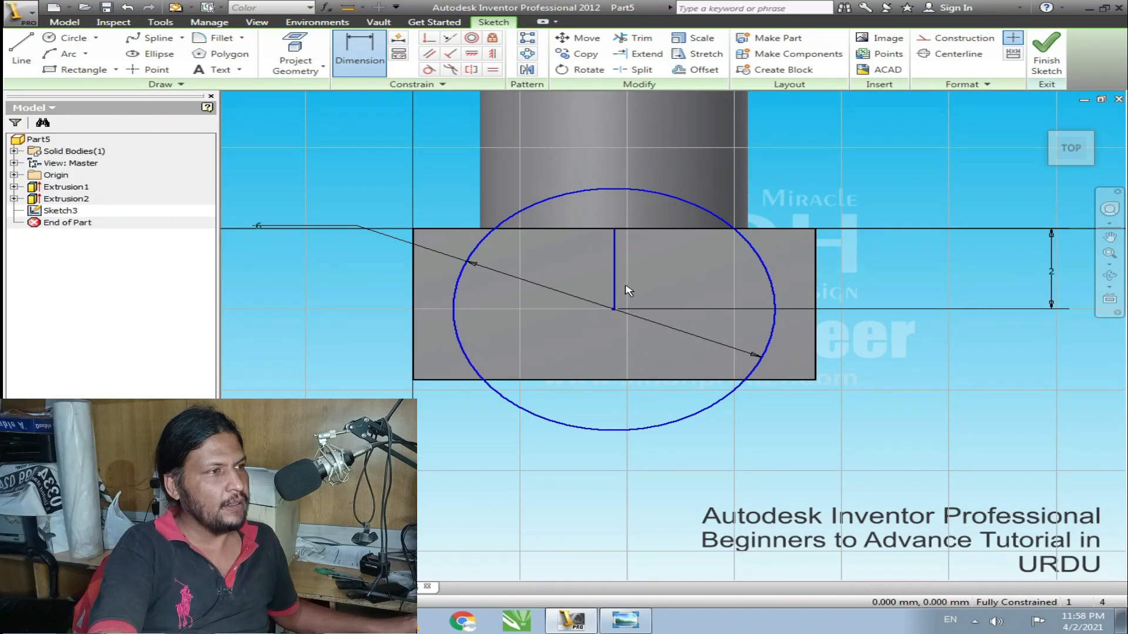
{"action": "scroll", "coordinate": [643, 335], "scroll_direction": "down", "scroll_amount": 2}
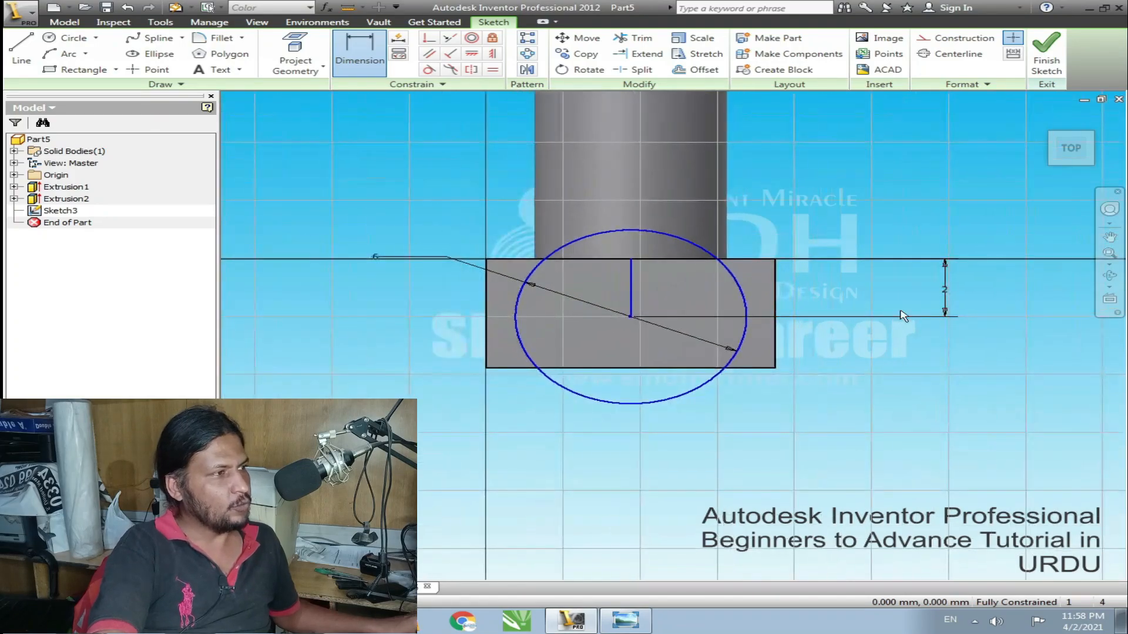
{"action": "double_click", "coordinate": [945, 292]}
{"action": "type", "text": "1"}
{"action": "key", "text": "Return"}
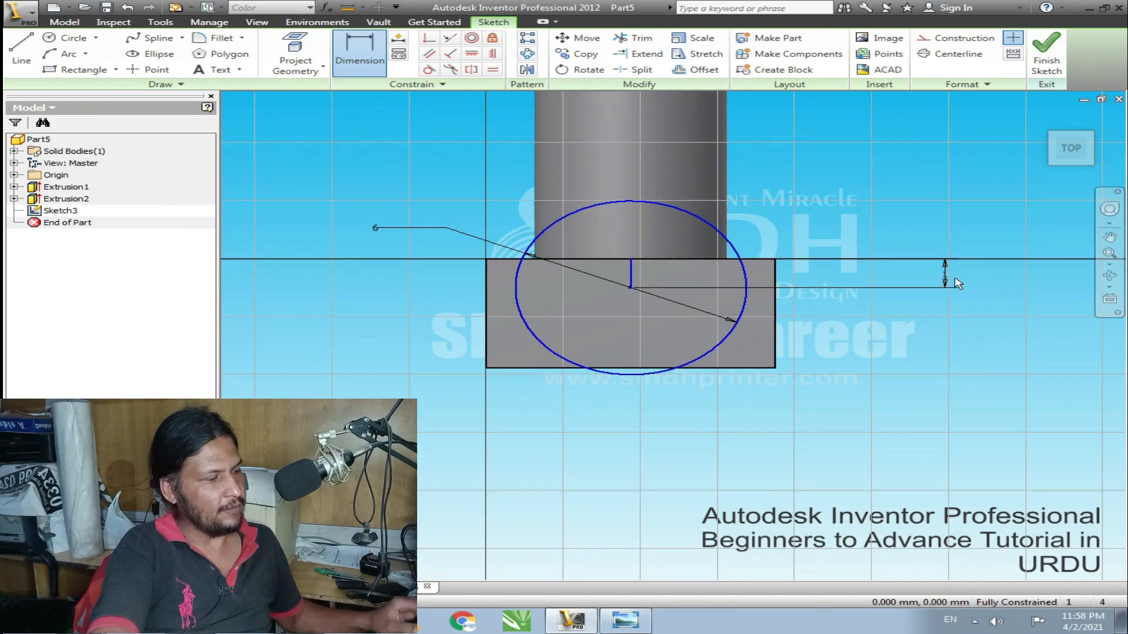
{"action": "double_click", "coordinate": [946, 281]}
{"action": "type", "text": "3"}
{"action": "key", "text": "Return"}
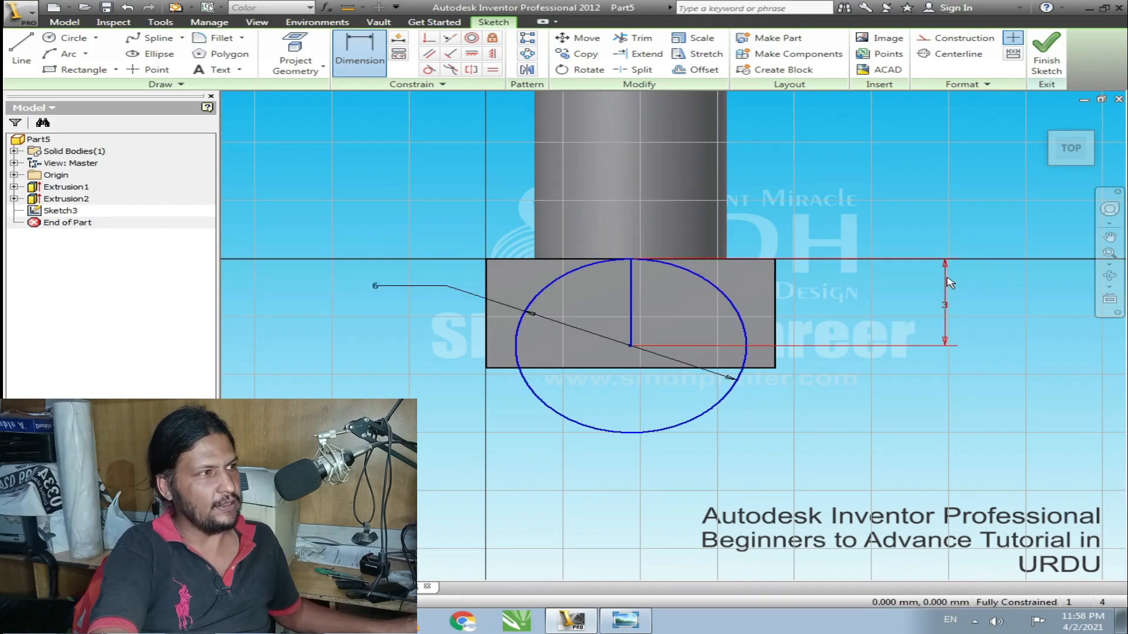
{"action": "double_click", "coordinate": [950, 283]}
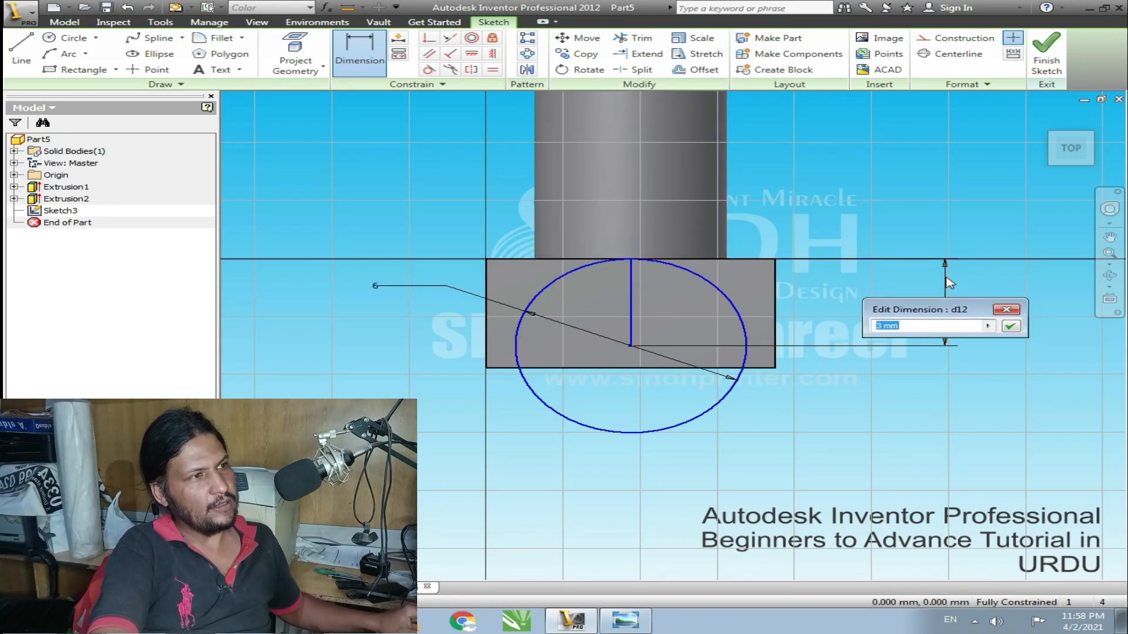
{"action": "type", "text": "2"}
{"action": "key", "text": "Return"}
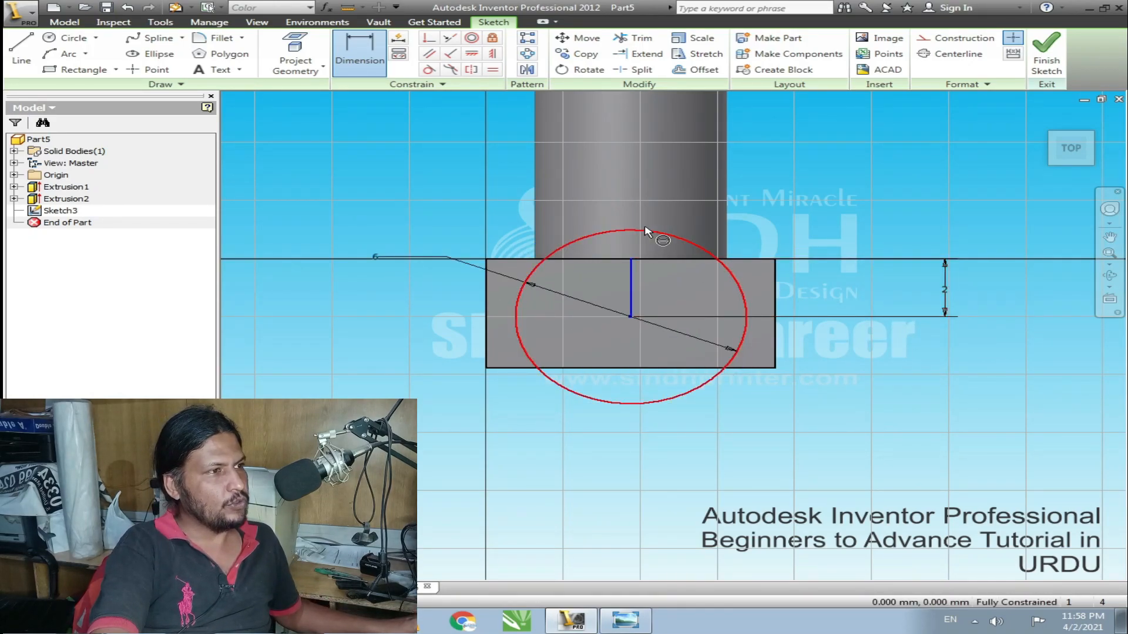
- Finish the sketch and extrude the full 6 mm circle 8 mm outward from the block's side face as a joined cylinder
{"action": "middle_click_drag", "start_coordinate": [671, 184], "coordinate": [664, 217]}
{"action": "mouse_move", "coordinate": [658, 288]}
{"action": "middle_mouse_down", "text": "shift"}
{"action": "mouse_move", "coordinate": [598, 301]}
{"action": "mouse_move", "coordinate": [597, 266]}
{"action": "middle_mouse_up", "text": "shift"}
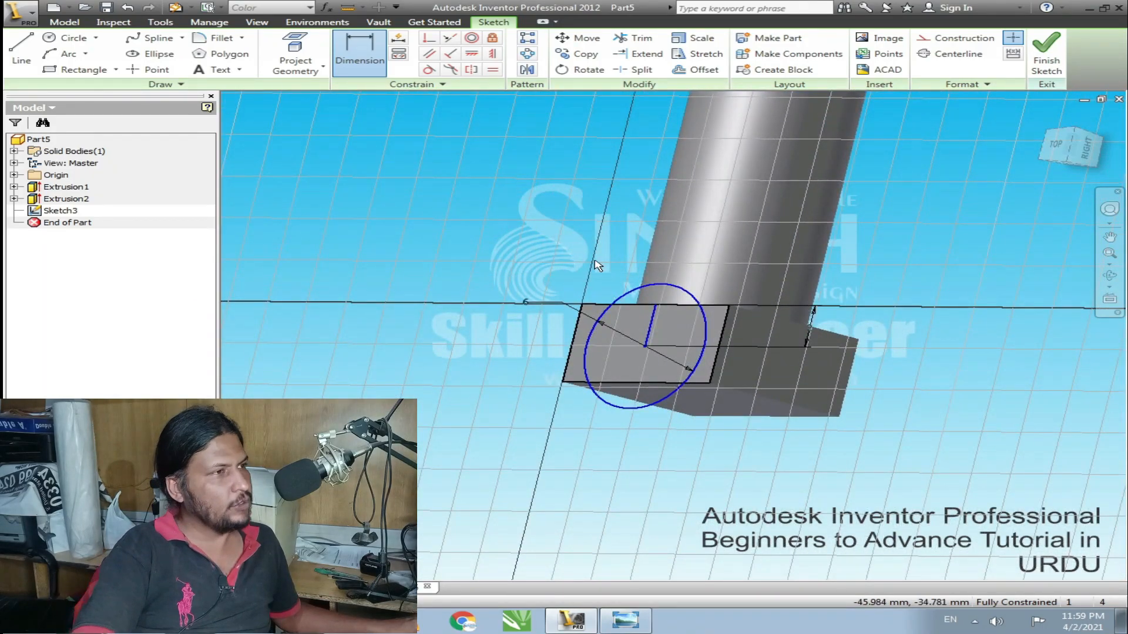
{"action": "left_click", "coordinate": [1046, 54]}
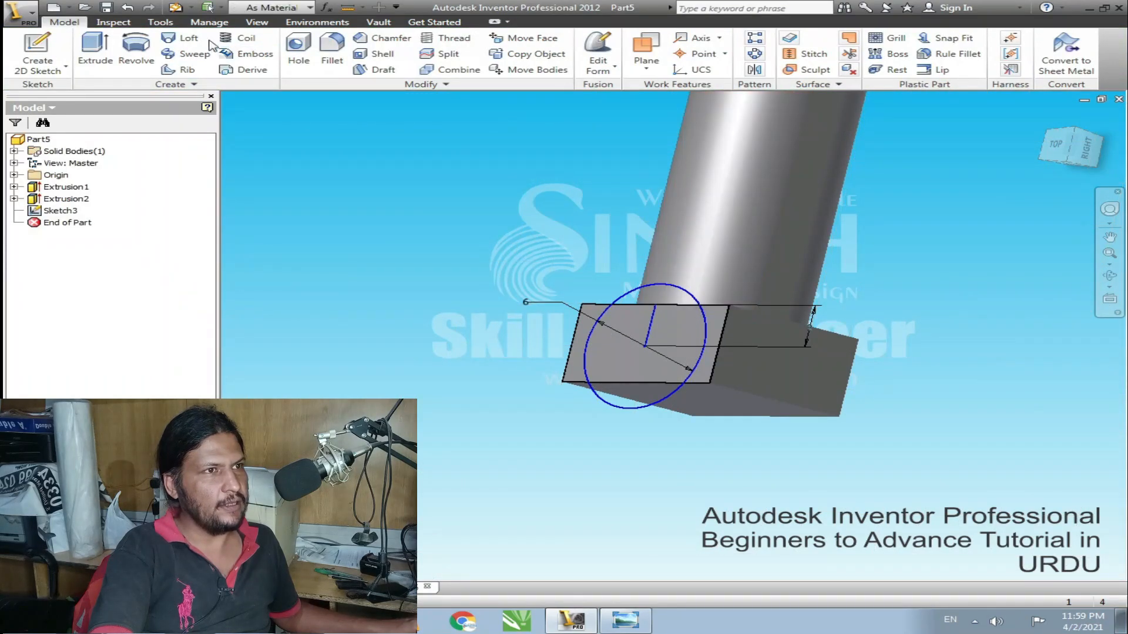
{"action": "left_click", "coordinate": [95, 50]}
{"action": "left_click", "coordinate": [647, 300]}
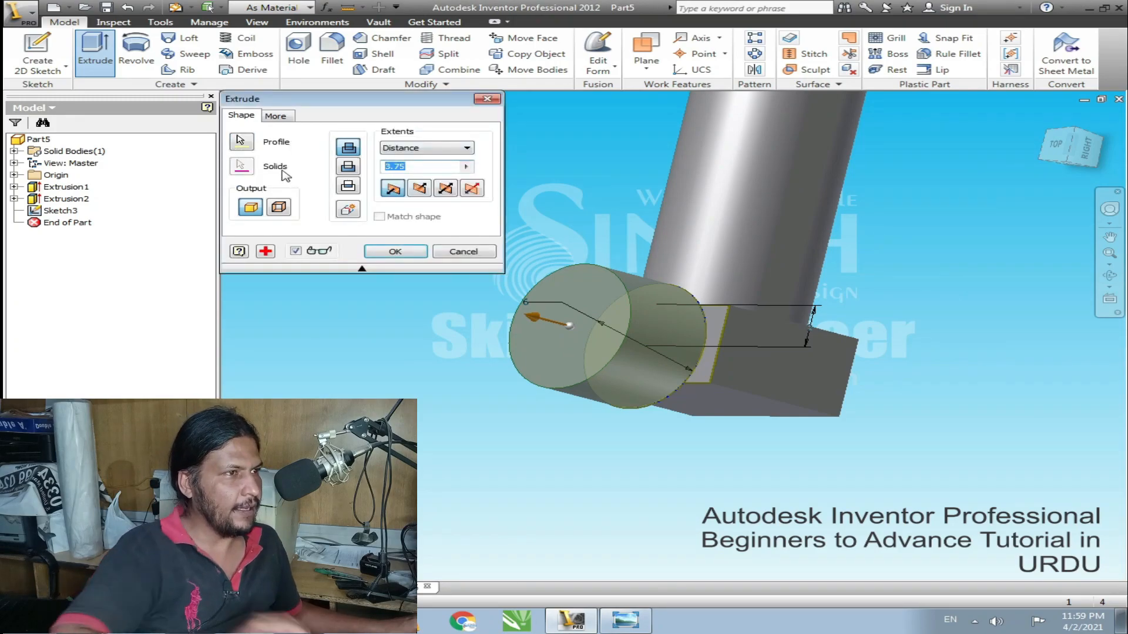
{"action": "type", "text": "8"}
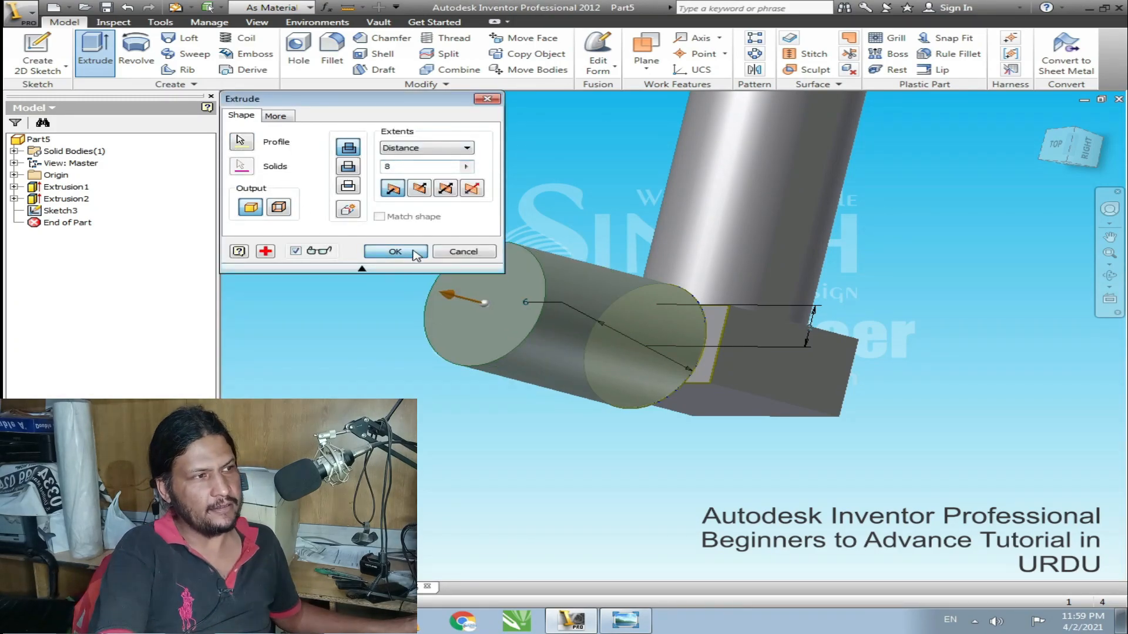
{"action": "left_click", "coordinate": [412, 253]}
- Start a sketch on the new cylinder's end face and draw a vertical line about 5.8 mm long from its centre, away from the shaft
{"action": "middle_click_drag", "start_coordinate": [510, 271], "coordinate": [693, 209], "text": "shift"}
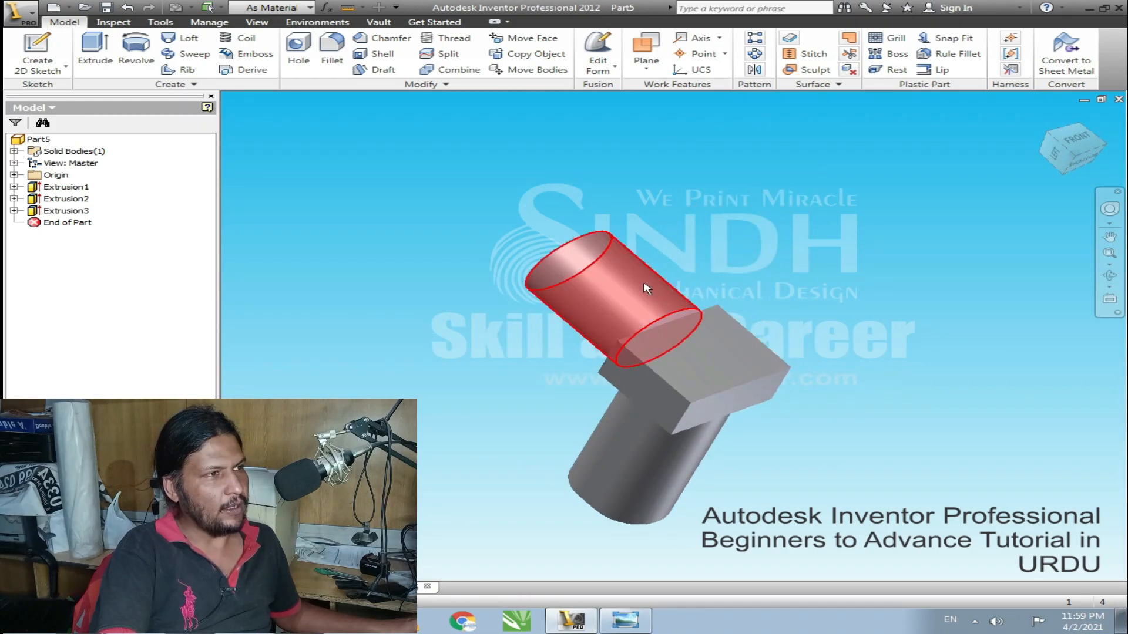
{"action": "scroll", "coordinate": [590, 284], "scroll_direction": "up", "scroll_amount": 2}
{"action": "middle_click_drag", "start_coordinate": [557, 242], "coordinate": [630, 318], "text": "shift"}
{"action": "left_click", "coordinate": [629, 317]}
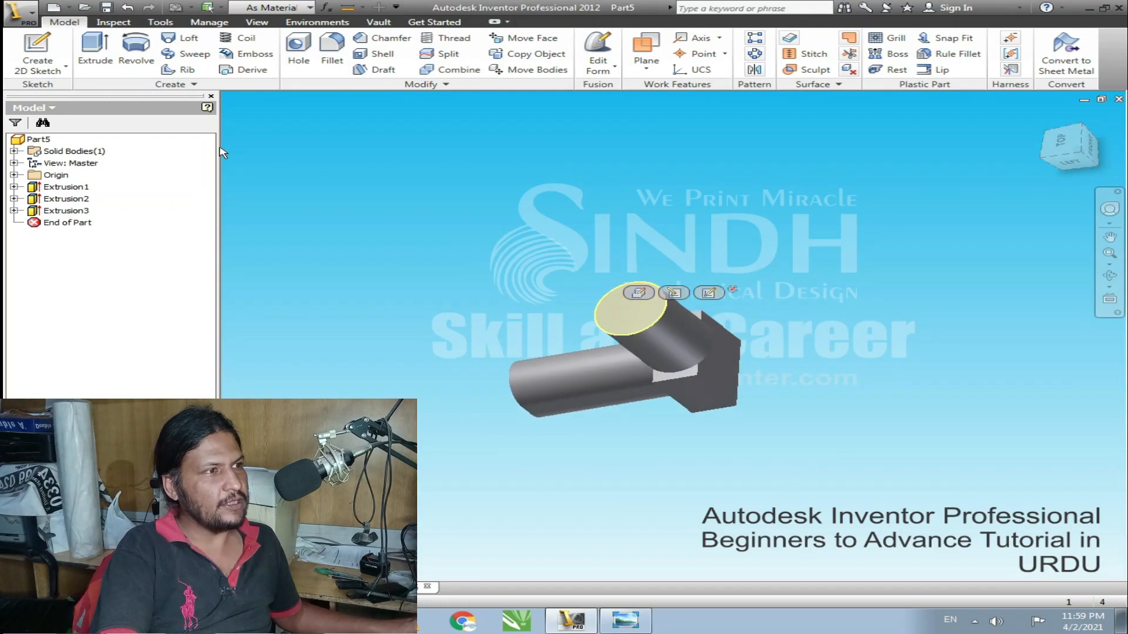
{"action": "left_click", "coordinate": [37, 53]}
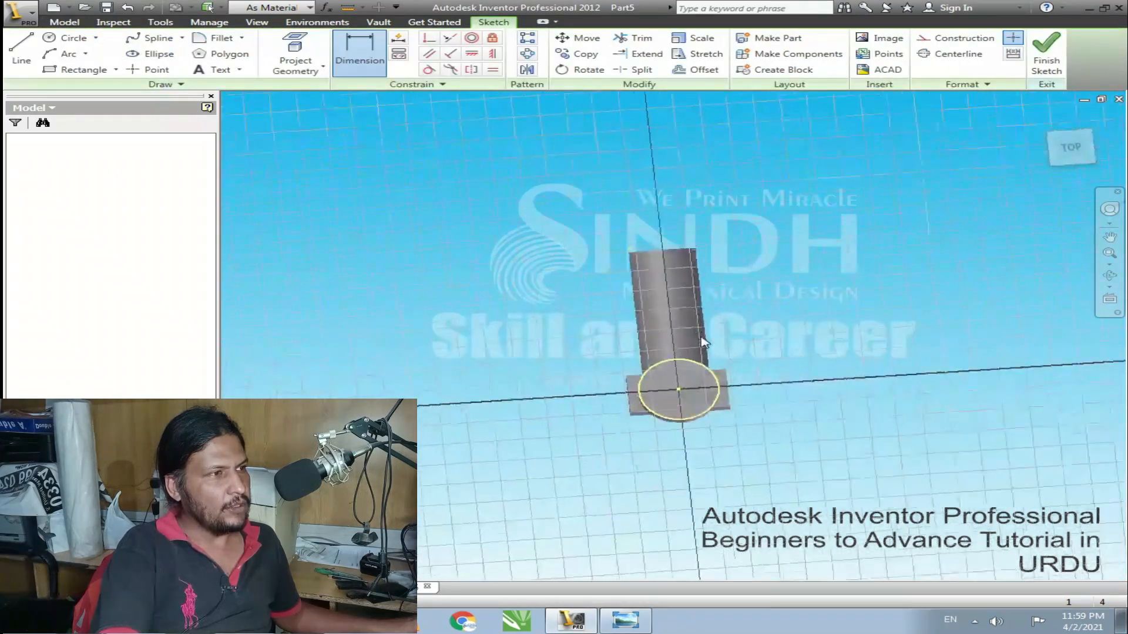
{"action": "middle_click_drag", "start_coordinate": [648, 382], "coordinate": [652, 304]}
{"action": "left_click_drag", "start_coordinate": [657, 259], "coordinate": [323, 199]}
{"action": "left_click", "coordinate": [22, 52]}
{"action": "left_click", "coordinate": [676, 351]}
{"action": "left_click", "coordinate": [678, 445]}
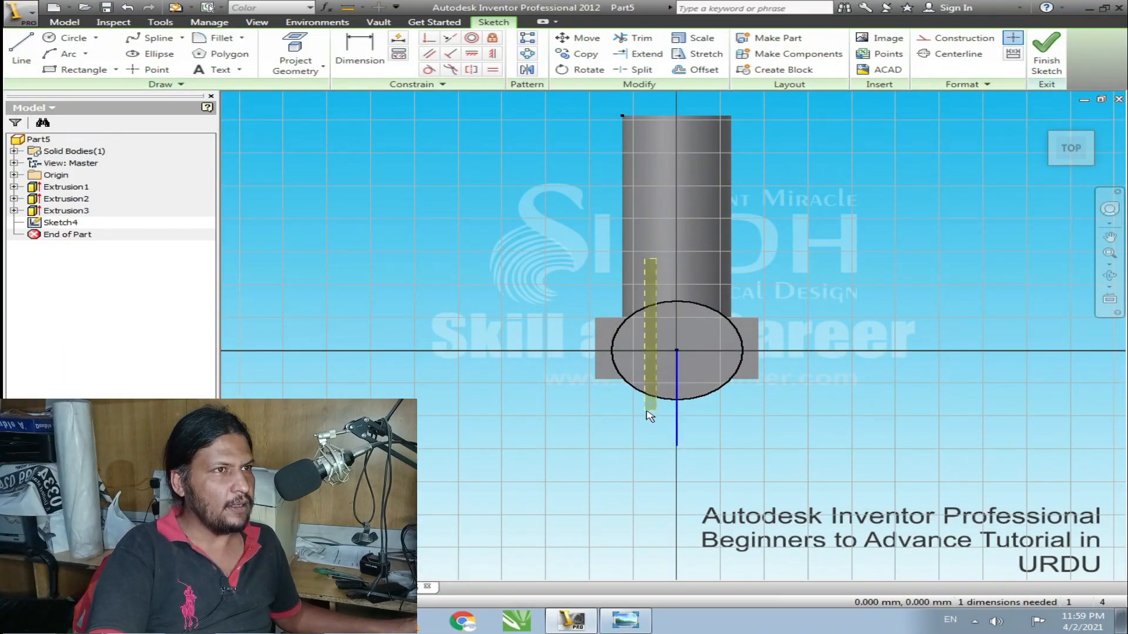
- Draw a circle centred on the vertical line's free end and dimension its diameter to 7 mm
{"action": "left_click", "coordinate": [70, 38]}
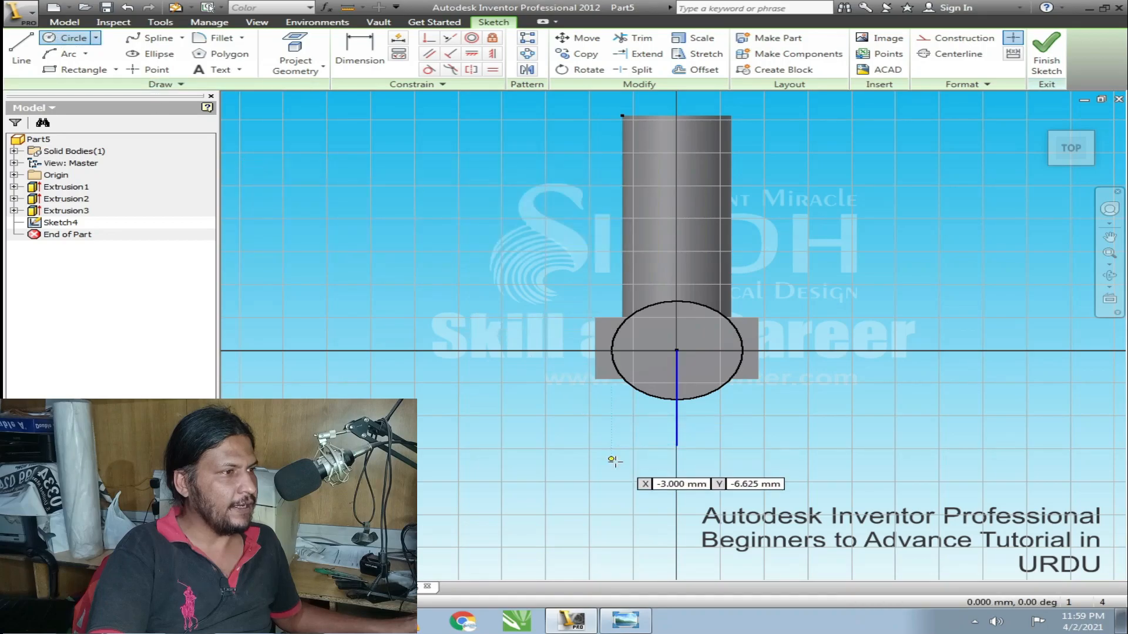
{"action": "left_click", "coordinate": [677, 445]}
{"action": "left_click", "coordinate": [590, 453]}
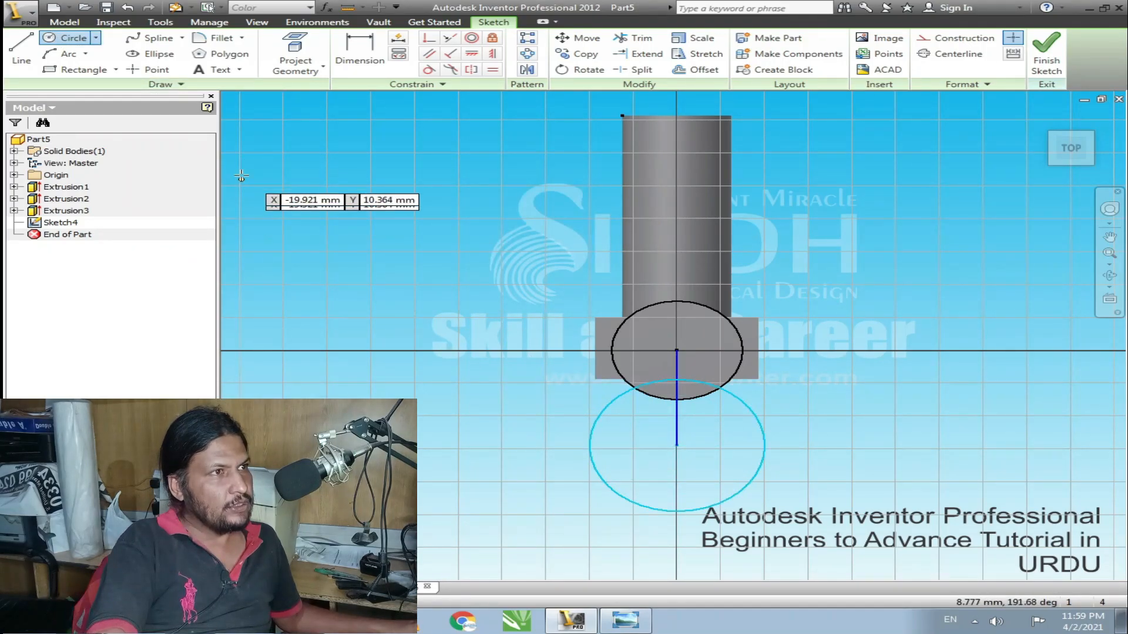
{"action": "left_click", "coordinate": [359, 53]}
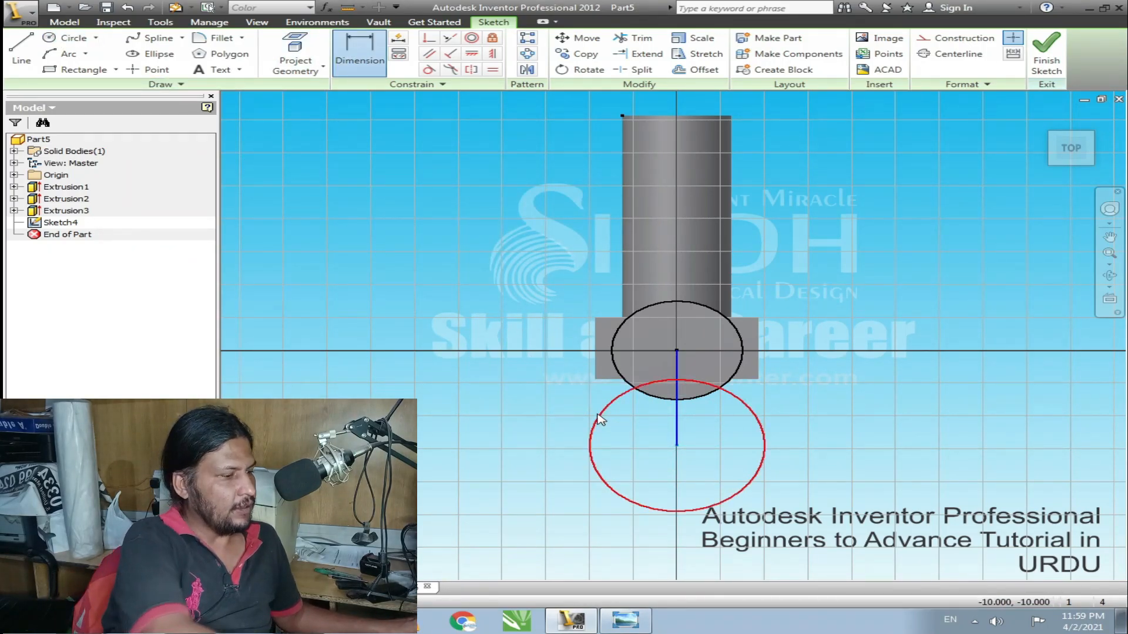
{"action": "left_click", "coordinate": [595, 420]}
{"action": "left_click", "coordinate": [534, 411]}
{"action": "type", "text": "7"}
{"action": "key", "text": "Return"}
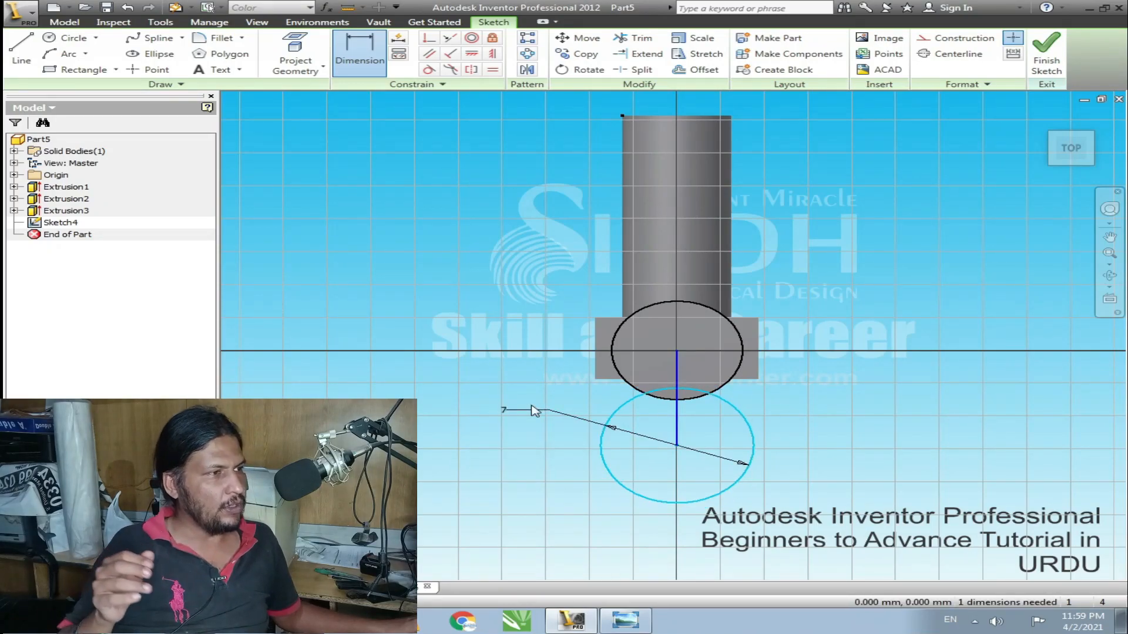
- Dimension the length of the line between the two circle centres to 3.5 mm
{"action": "left_click", "coordinate": [678, 416]}
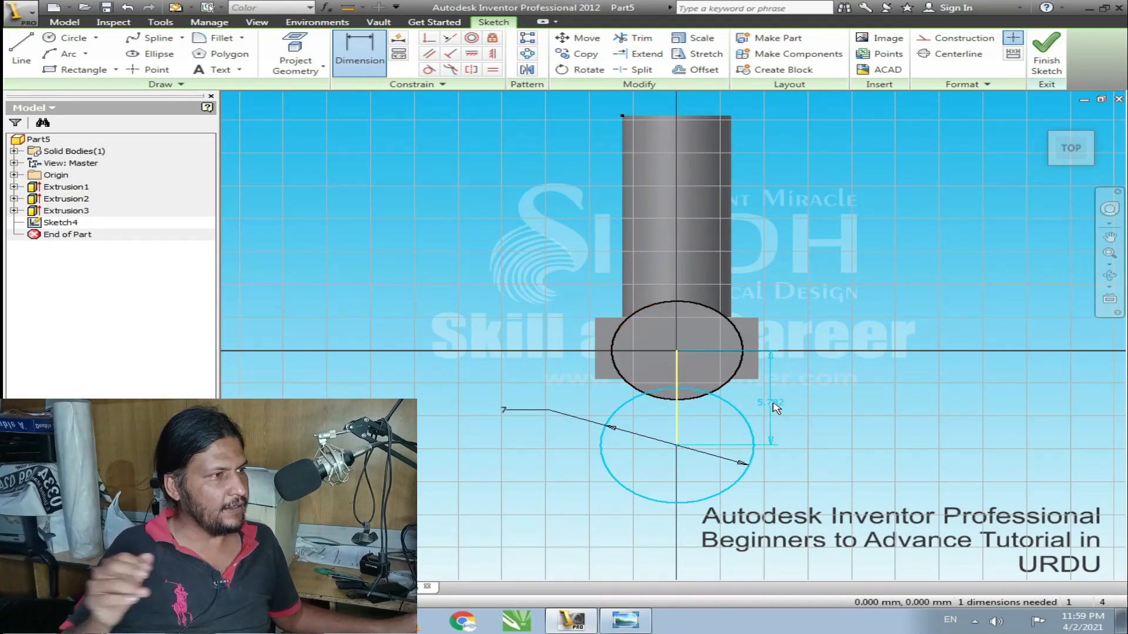
{"action": "left_click", "coordinate": [780, 405]}
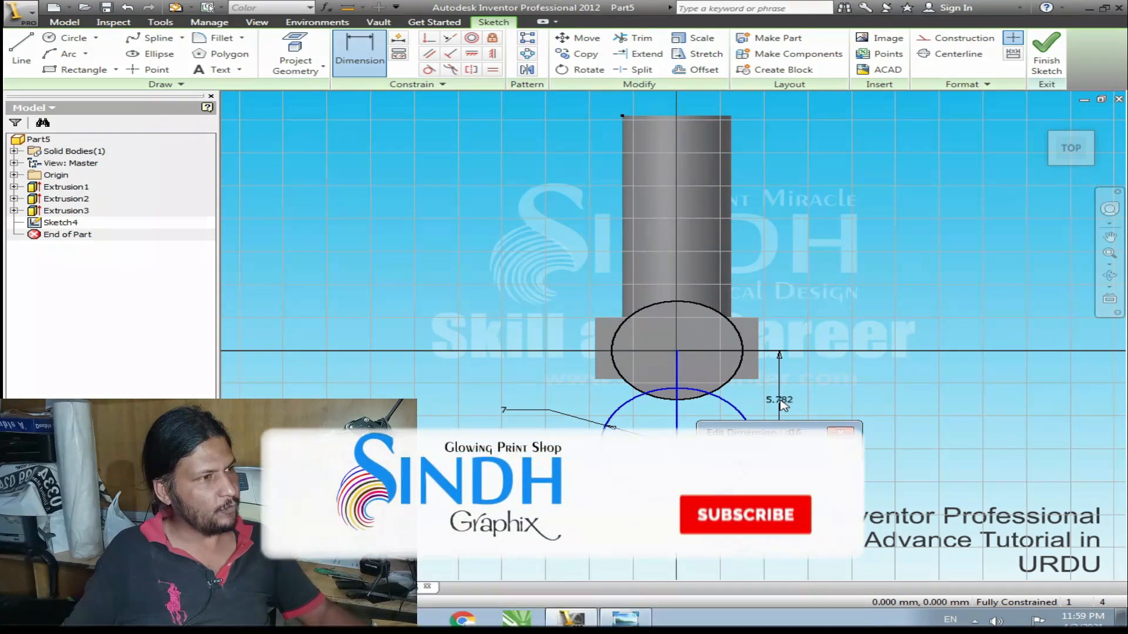
{"action": "type", "text": "3.5"}
{"action": "key", "text": "Return"}
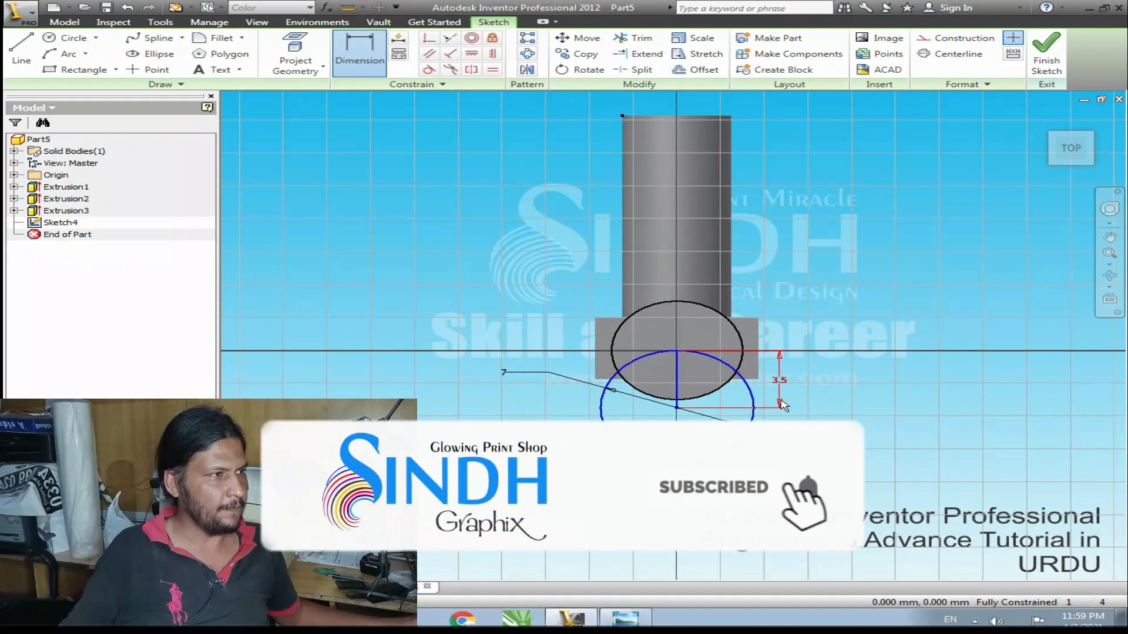
- Try 2 mm and 0.25 mm for the centre line's length and settle on 0.5 mm, bringing the circles' shaft-side edges together
{"action": "double_click", "coordinate": [780, 382]}
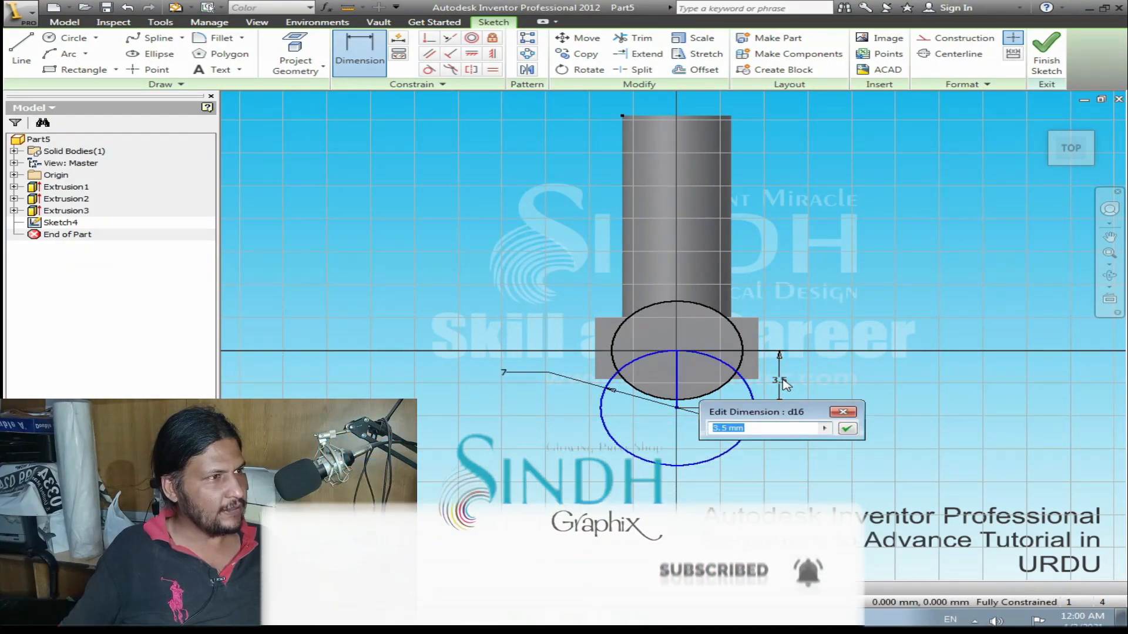
{"action": "type", "text": "2"}
{"action": "key", "text": "Return"}
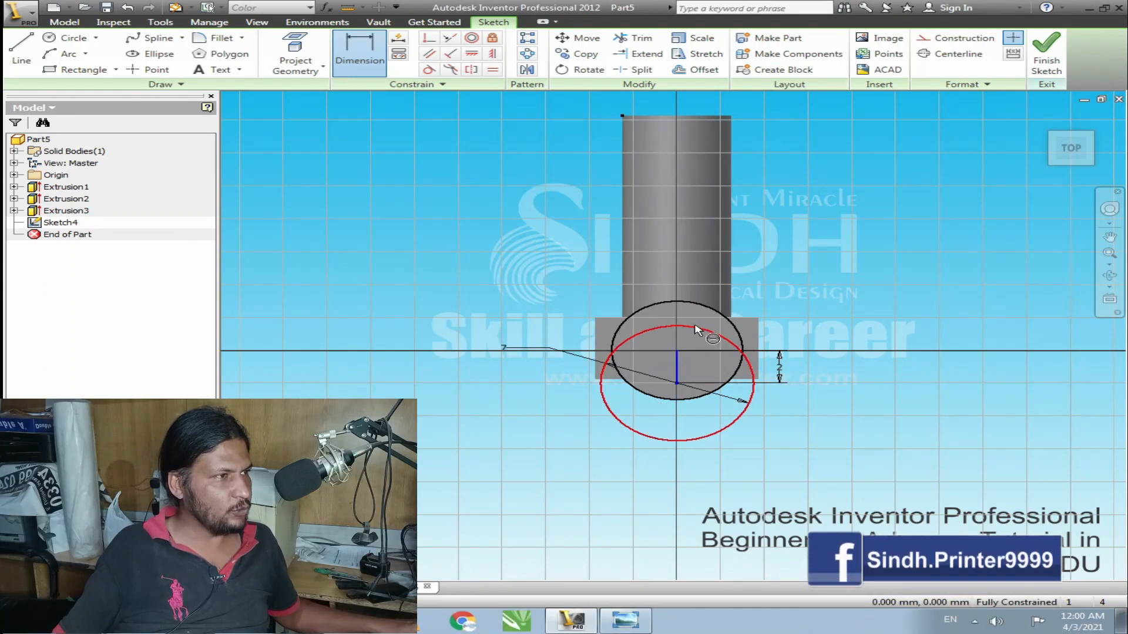
{"action": "scroll", "coordinate": [679, 316], "scroll_direction": "down", "scroll_amount": 3}
{"action": "scroll", "coordinate": [680, 319], "scroll_direction": "up", "scroll_amount": 4}
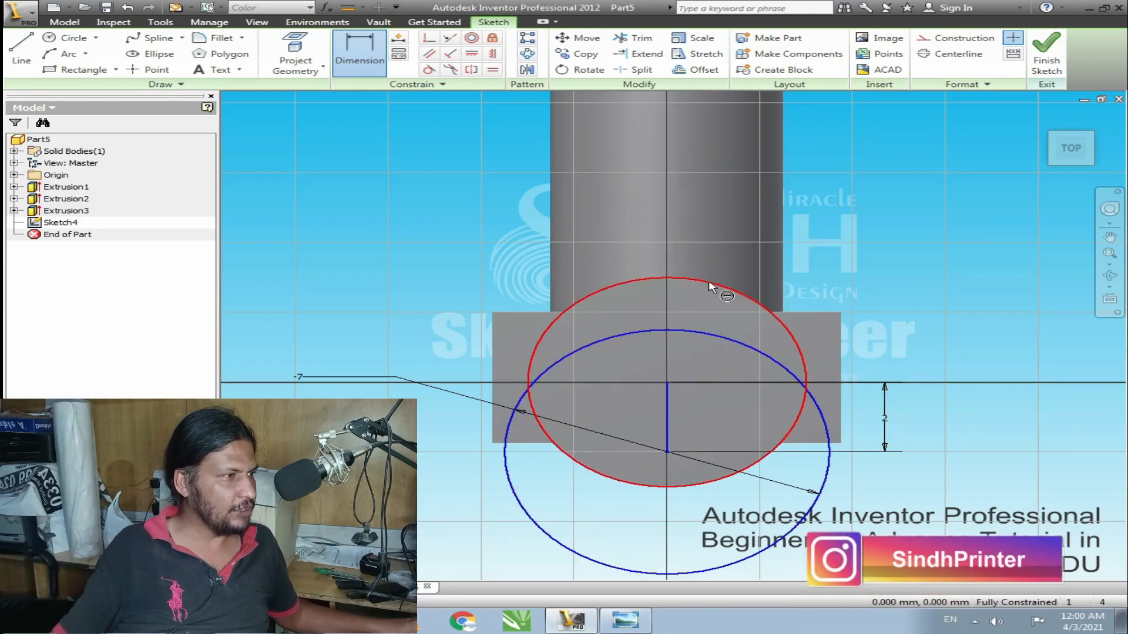
{"action": "double_click", "coordinate": [885, 418]}
{"action": "type", "text": "0.25"}
{"action": "key", "text": "Return"}
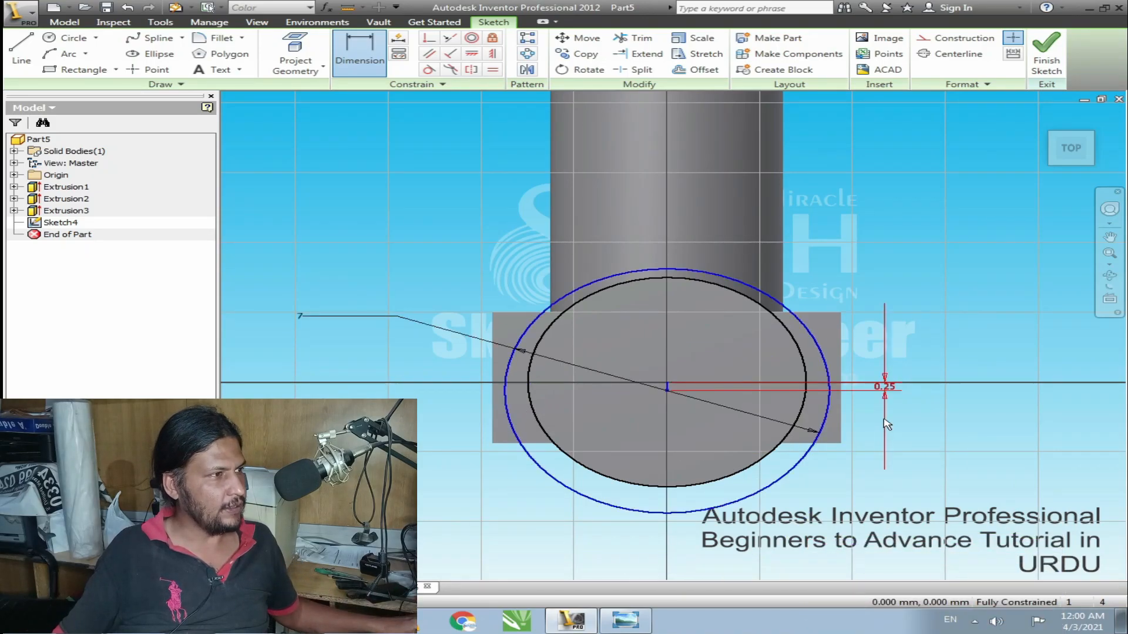
{"action": "type", "text": "0.5"}
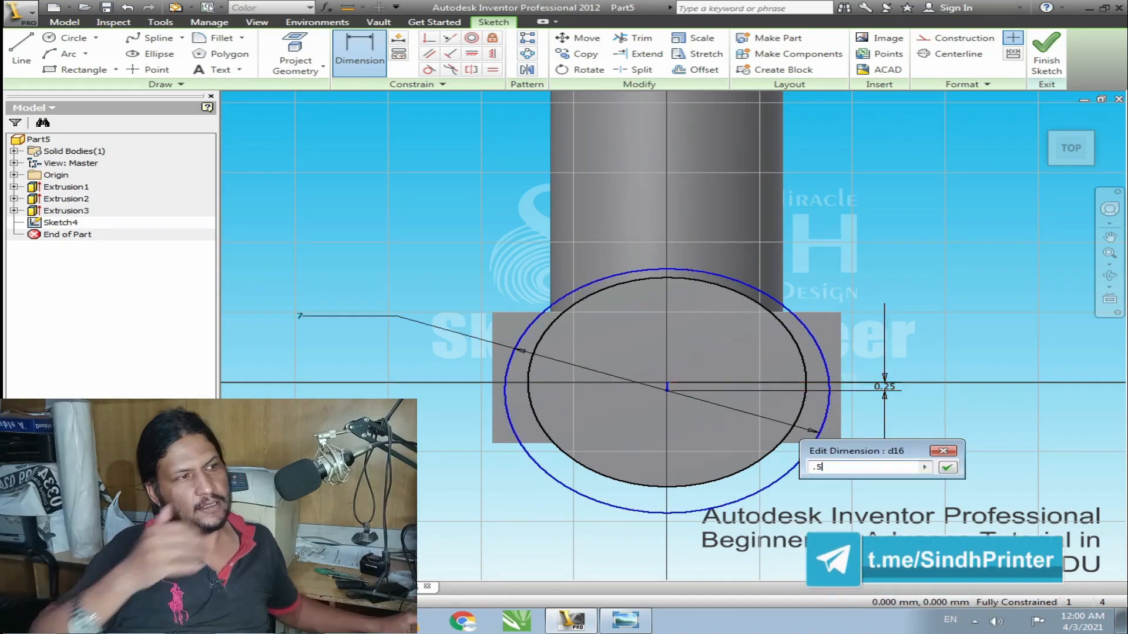
{"action": "key", "text": "Return"}
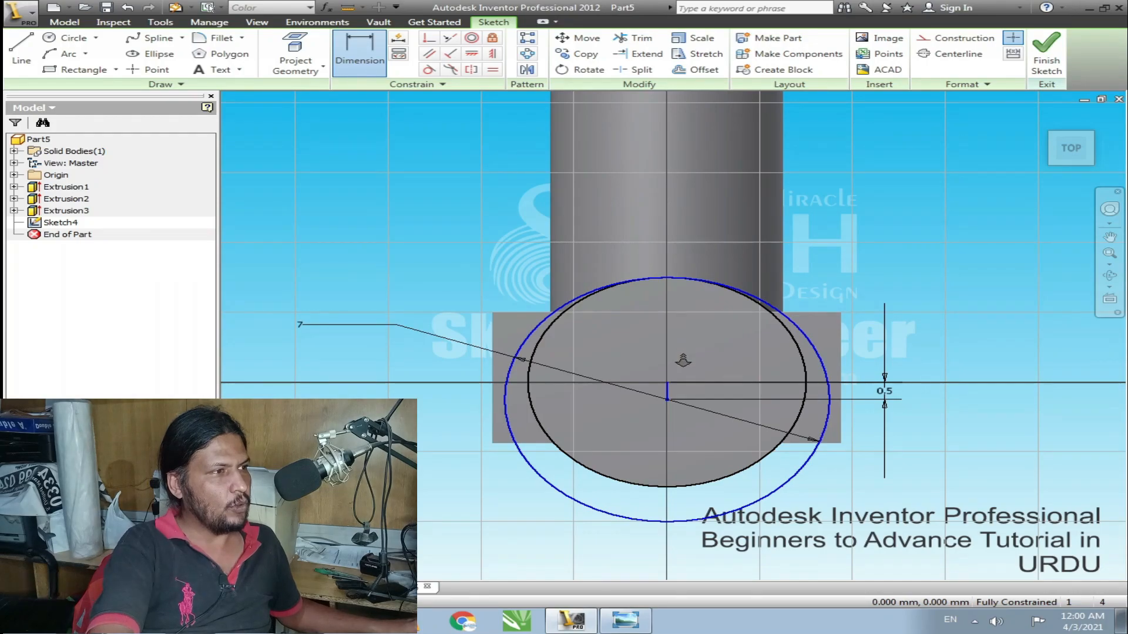
- Finish the sketch with the 7 mm circle and start an Extrude from it
{"action": "scroll", "coordinate": [705, 315], "scroll_direction": "up", "scroll_amount": 3}
{"action": "left_click", "coordinate": [1047, 56]}
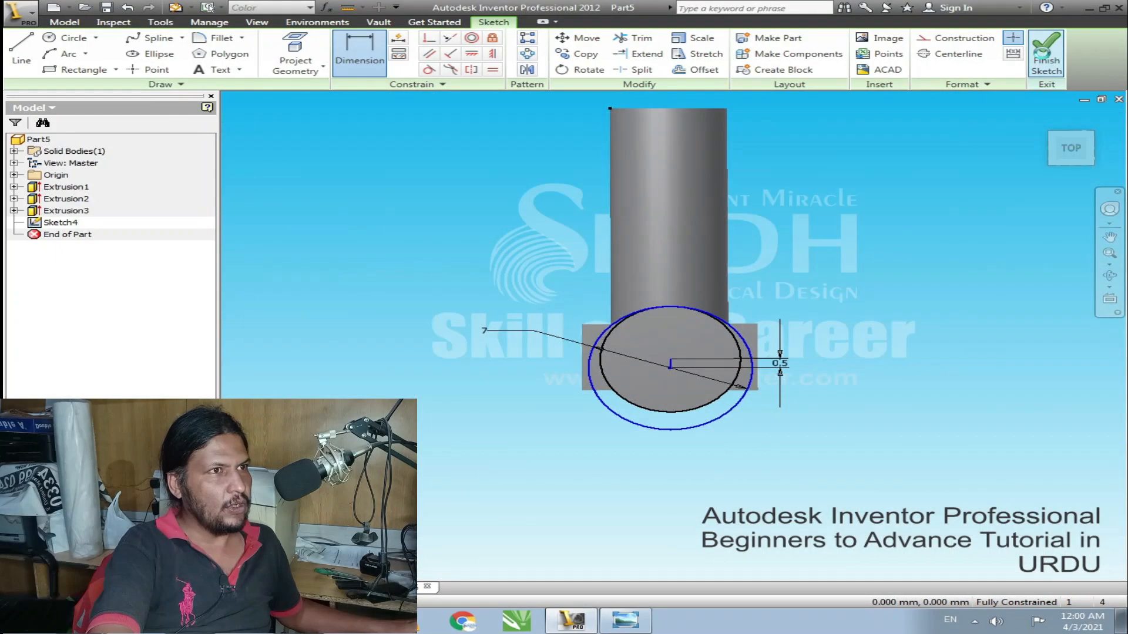
{"action": "left_click", "coordinate": [95, 50]}
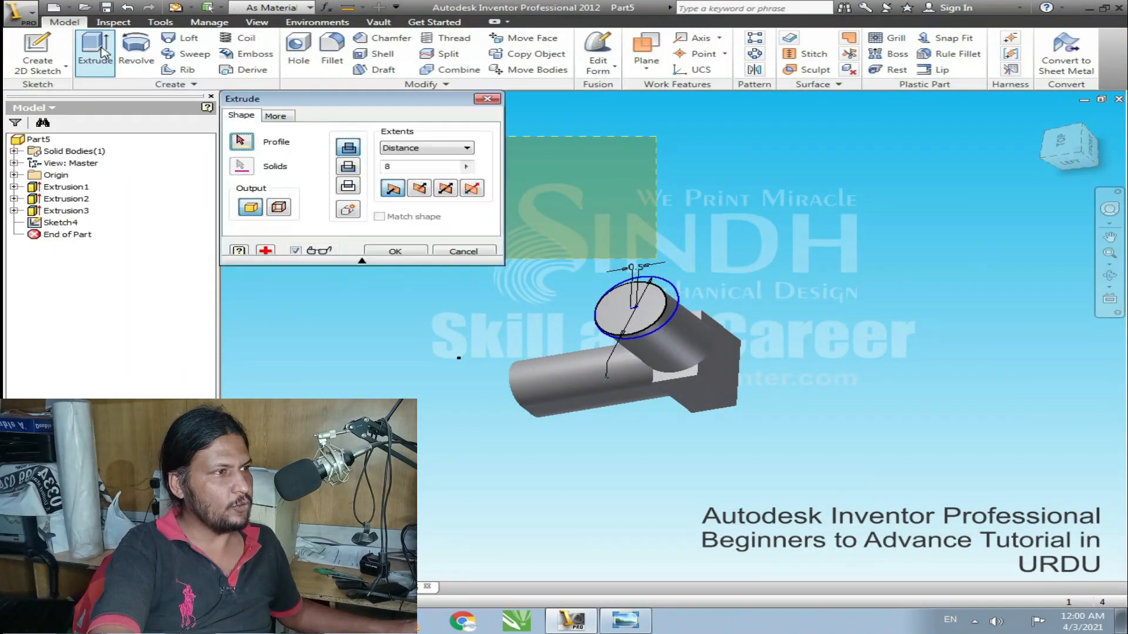
- Extrude both regions of the larger circle on the cylinder's end face by a distance of 8 mm
{"action": "left_click", "coordinate": [655, 314]}
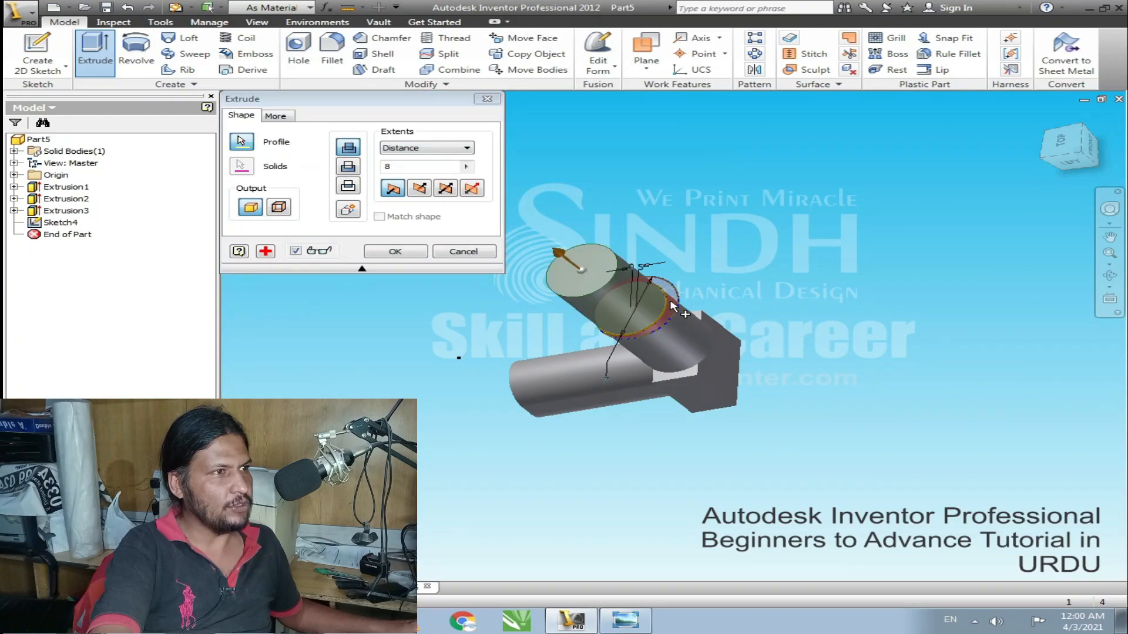
{"action": "left_click", "coordinate": [397, 253]}
{"action": "scroll", "coordinate": [459, 310], "scroll_direction": "up", "scroll_amount": 2}
{"action": "middle_click_drag", "start_coordinate": [616, 340], "coordinate": [639, 366], "text": "shift"}
{"action": "scroll", "coordinate": [620, 312], "scroll_direction": "down", "scroll_amount": 2}
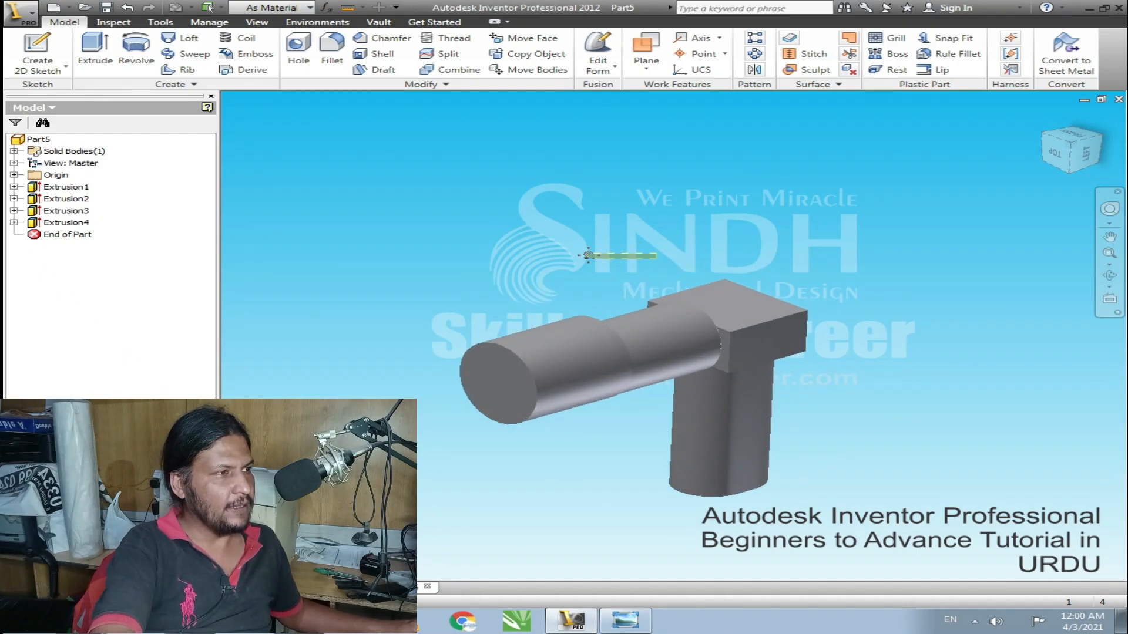
{"action": "scroll", "coordinate": [618, 269], "scroll_direction": "down", "scroll_amount": 4}
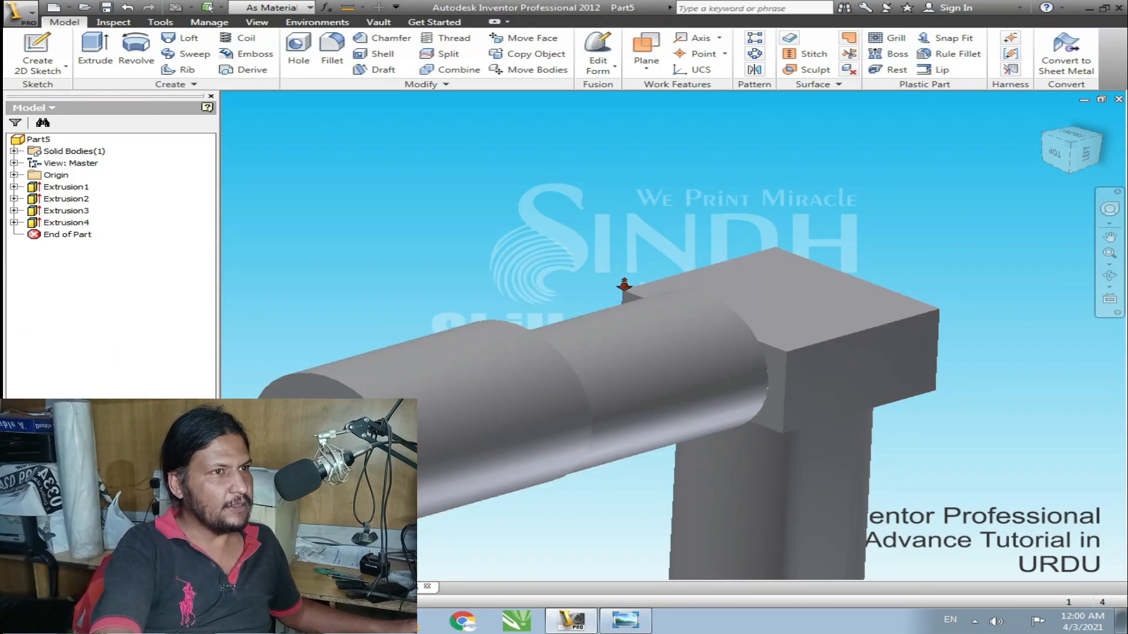
{"action": "scroll", "coordinate": [588, 239], "scroll_direction": "up", "scroll_amount": 3}
- Examine from several angles where the YZ origin plane lies relative to the block, the slot-shaped leg and the cylinders
{"action": "left_click", "coordinate": [14, 175]}
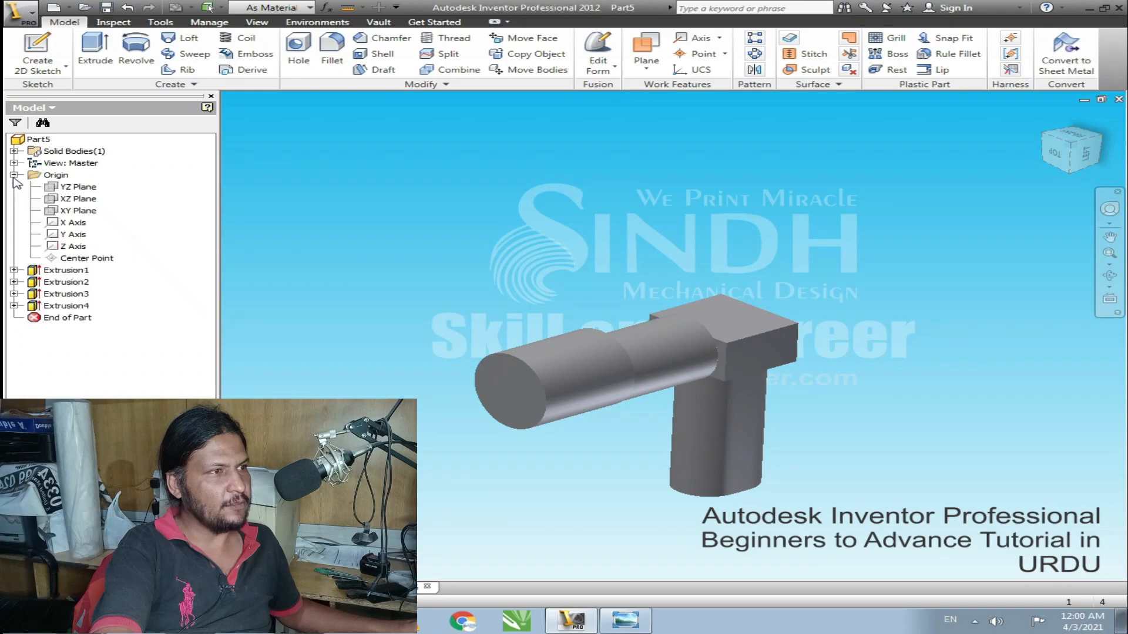
{"action": "left_click", "coordinate": [66, 187]}
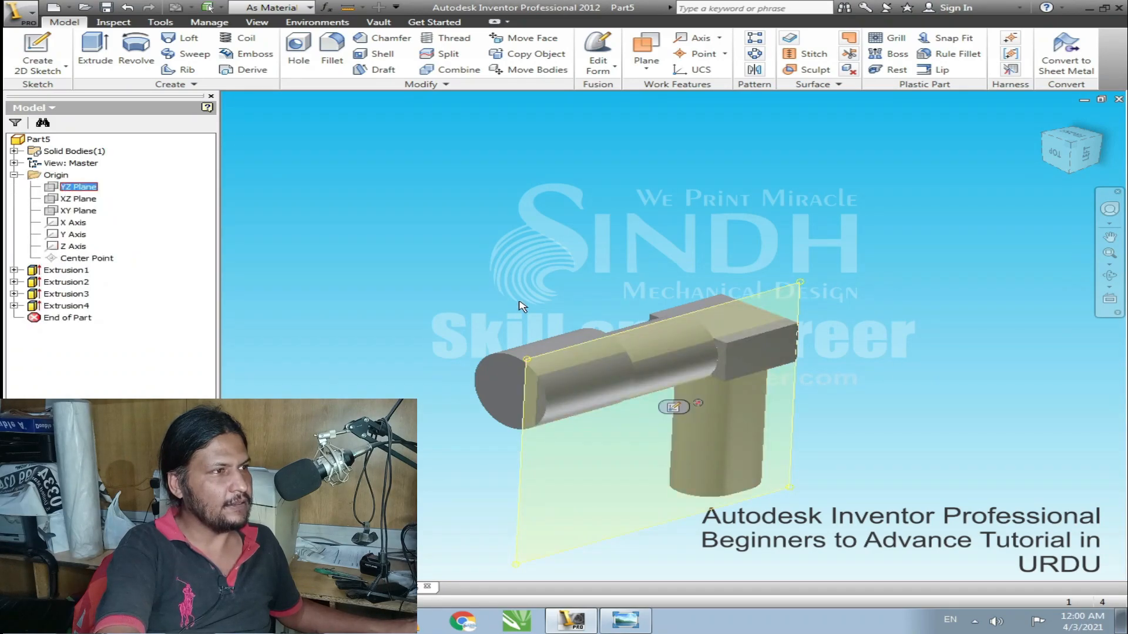
{"action": "key", "text": "F4"}
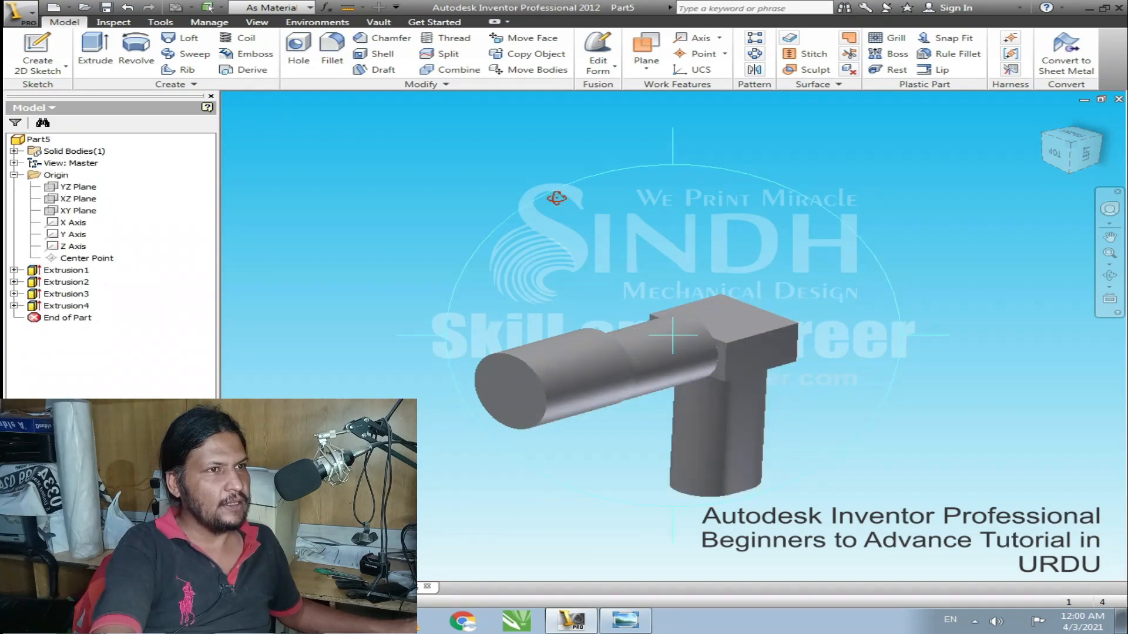
{"action": "left_click", "coordinate": [55, 188]}
{"action": "left_click_drag", "start_coordinate": [678, 313], "coordinate": [593, 315]}
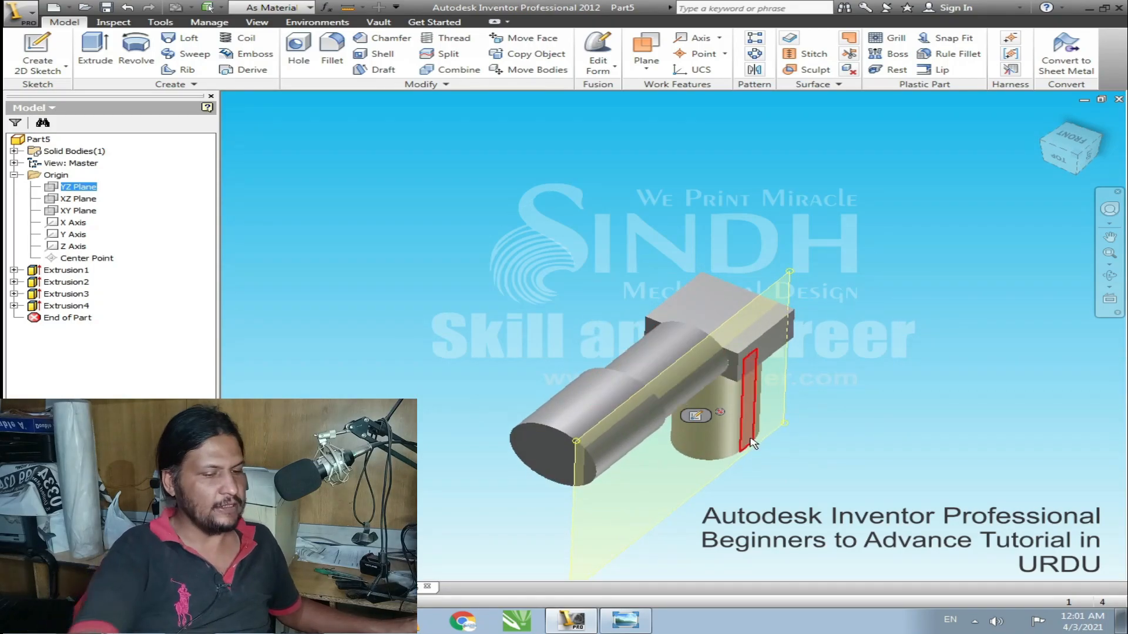
{"action": "middle_click_drag", "start_coordinate": [724, 413], "coordinate": [738, 189], "text": "shift"}
{"action": "scroll", "coordinate": [734, 257], "scroll_direction": "down", "scroll_amount": 5}
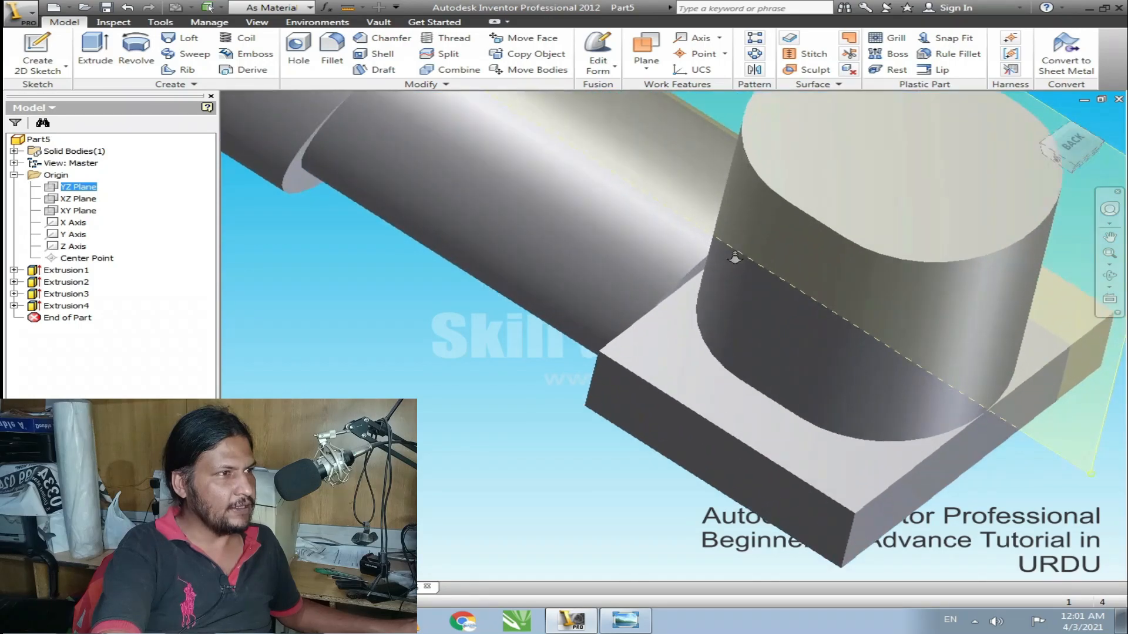
{"action": "middle_click_drag", "start_coordinate": [734, 258], "coordinate": [453, 416]}
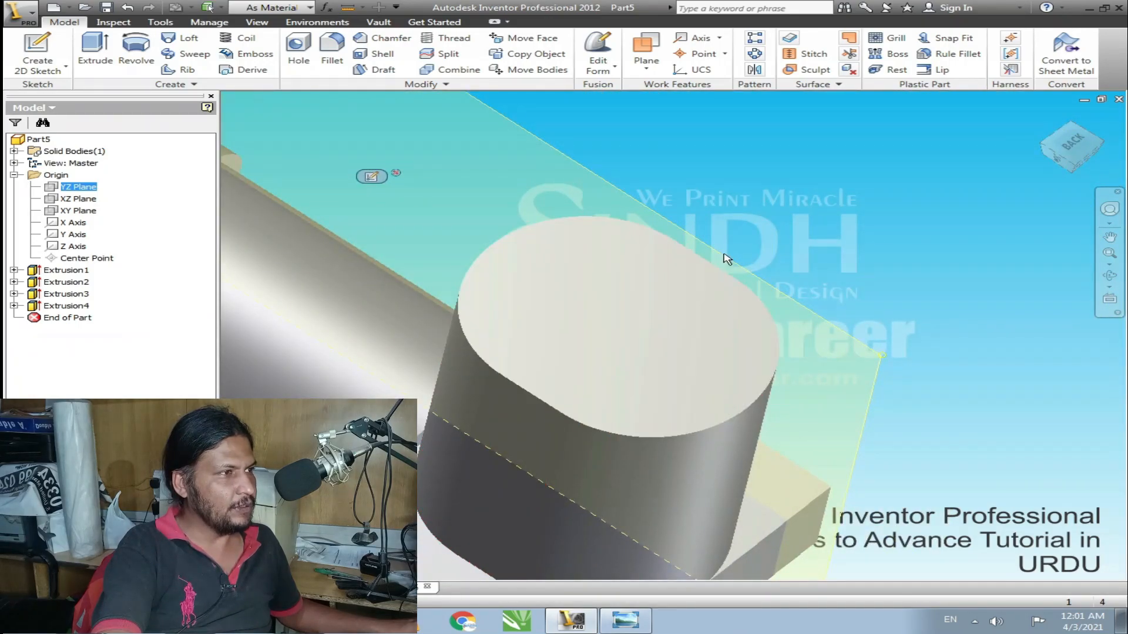
{"action": "middle_click_drag", "start_coordinate": [709, 265], "coordinate": [711, 342], "text": "shift"}
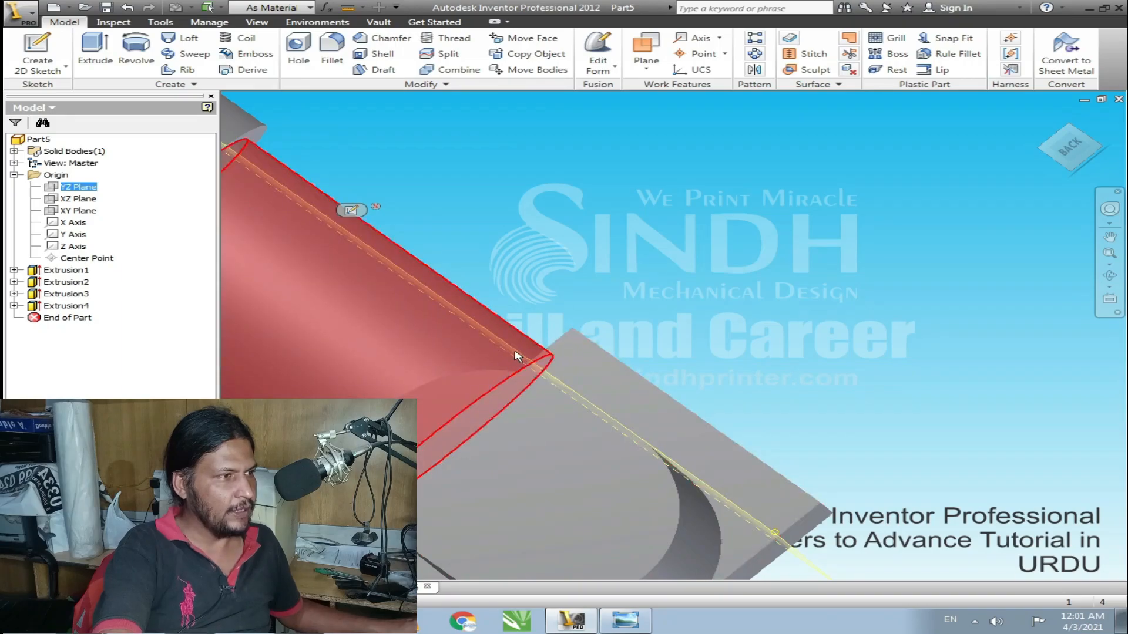
{"action": "scroll", "coordinate": [516, 357], "scroll_direction": "down", "scroll_amount": 5}
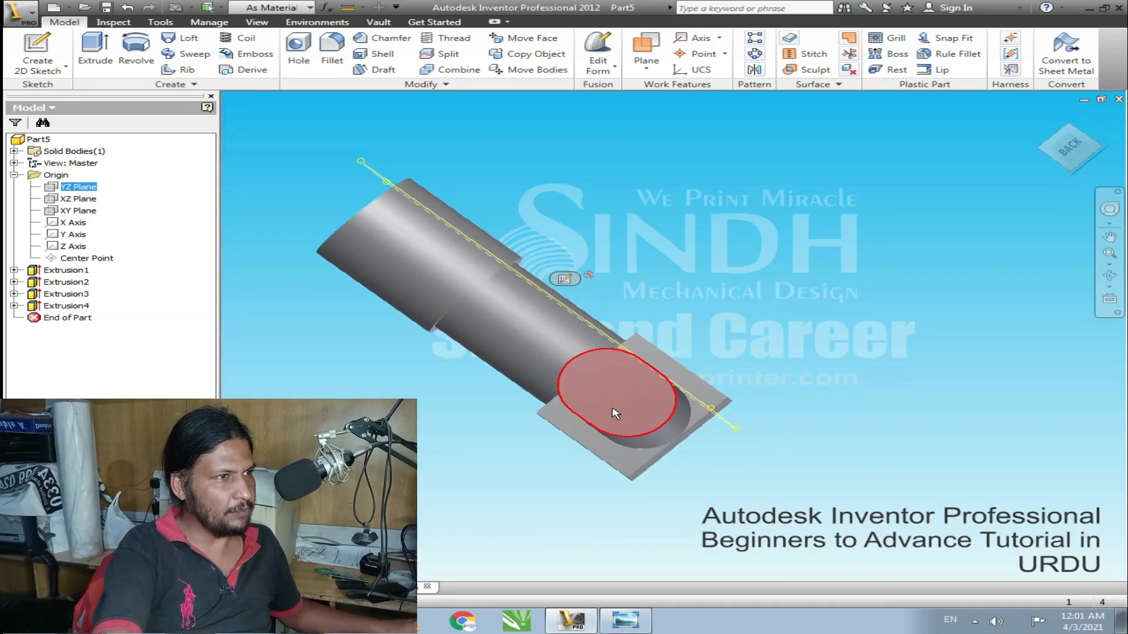
{"action": "middle_click_drag", "start_coordinate": [729, 417], "coordinate": [681, 270], "text": "shift"}
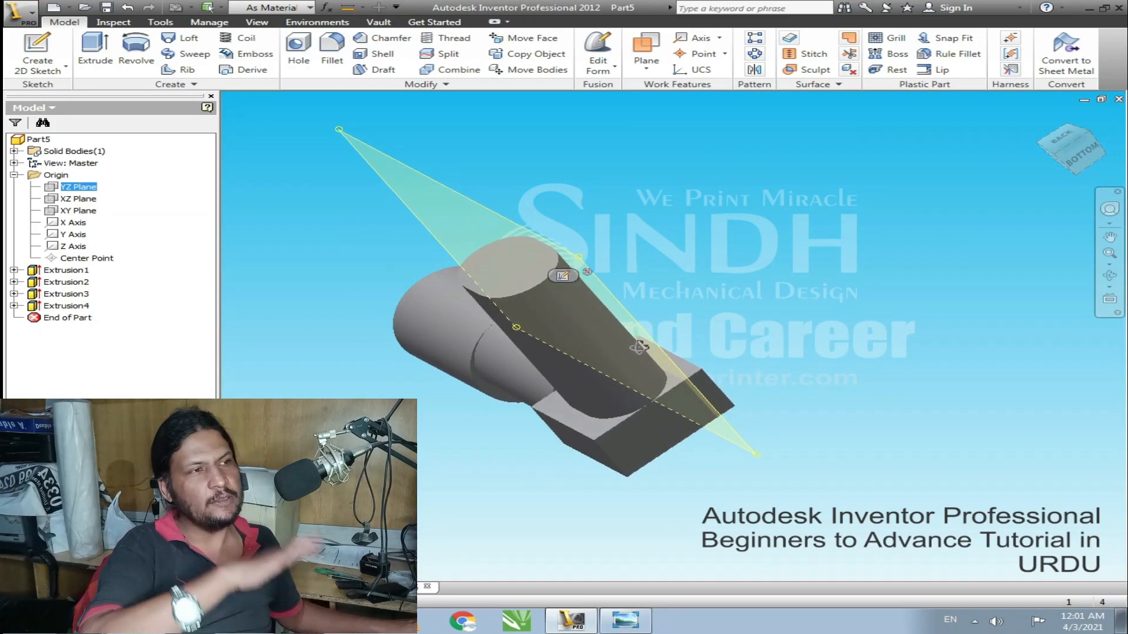
{"action": "key", "text": "Escape"}
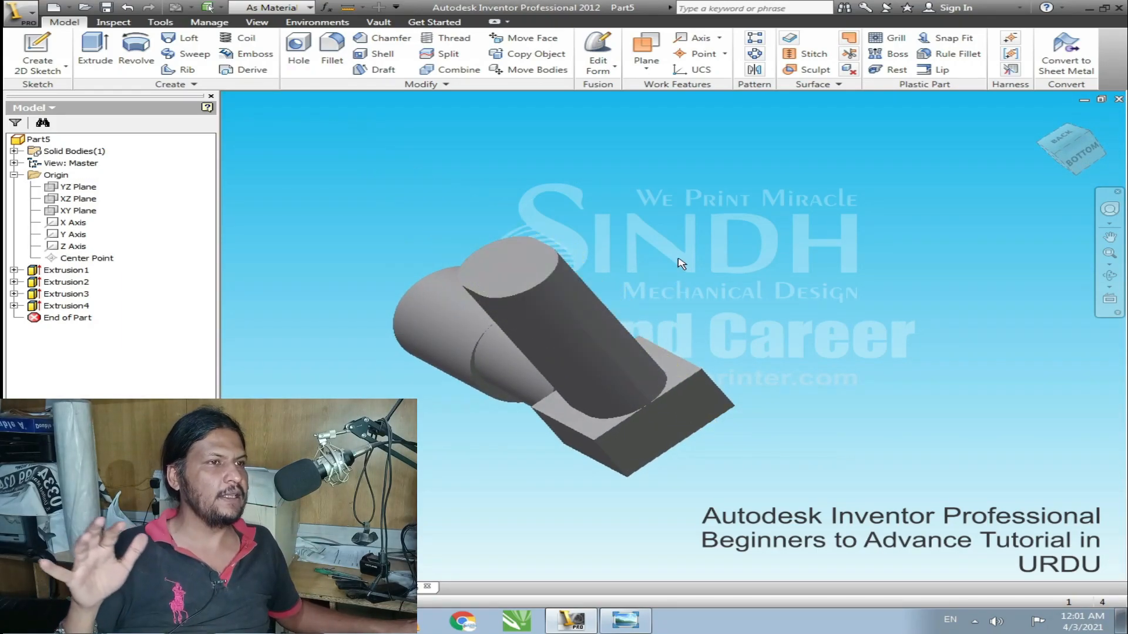
- Create a work plane offset from the YZ origin plane, running lengthwise through the middle of the part
{"action": "left_click", "coordinate": [77, 188]}
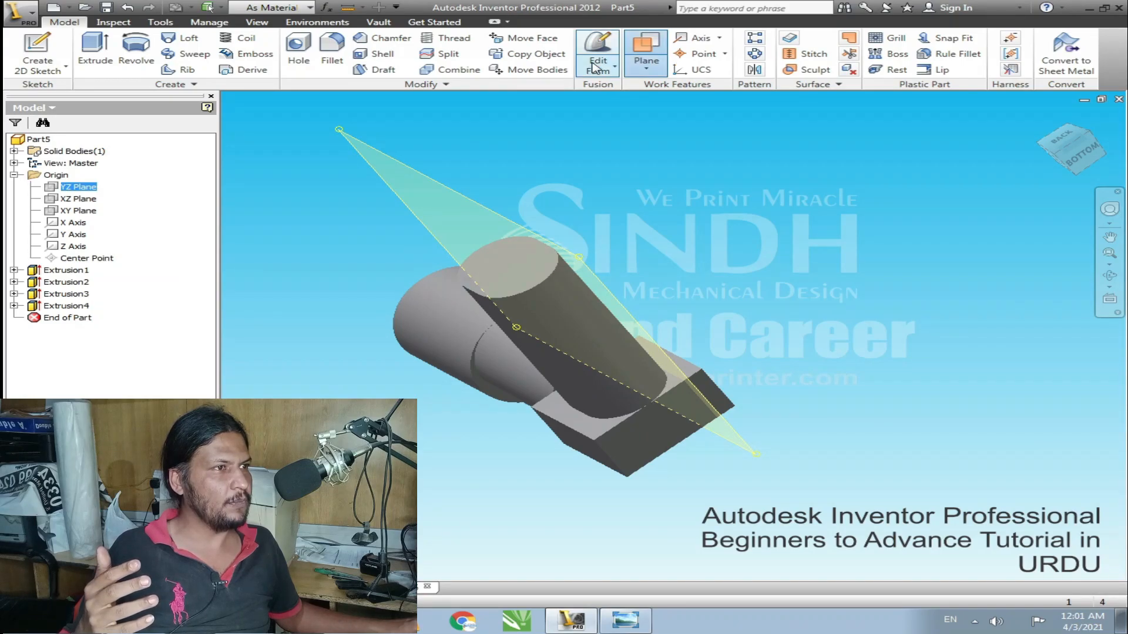
{"action": "left_click_drag", "start_coordinate": [374, 154], "coordinate": [274, 246]}
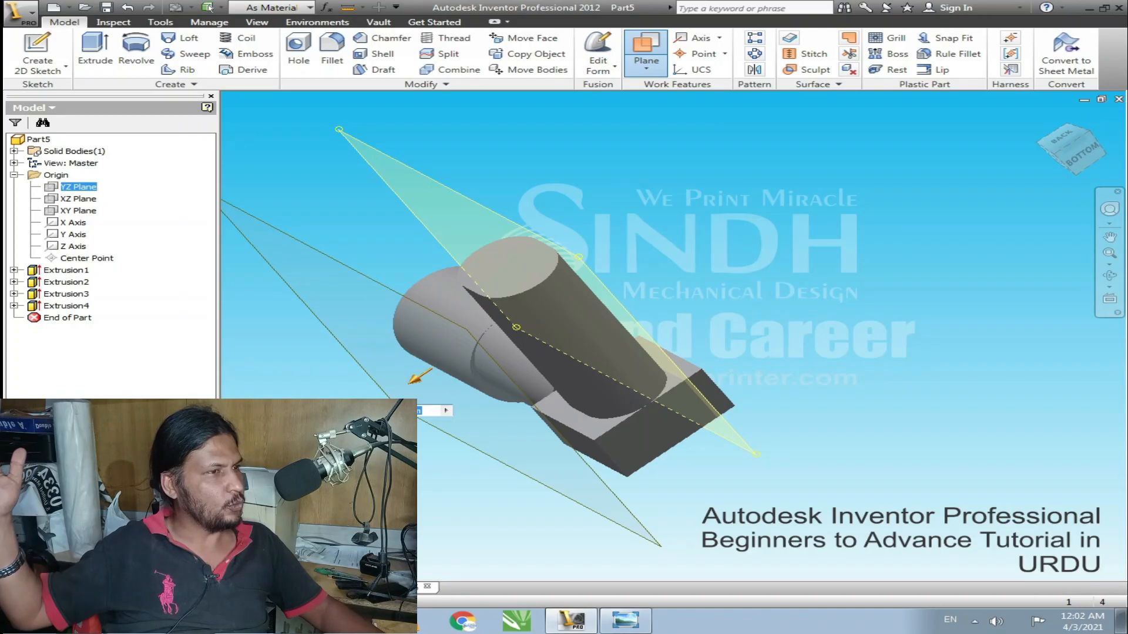
{"action": "type", "text": "1"}
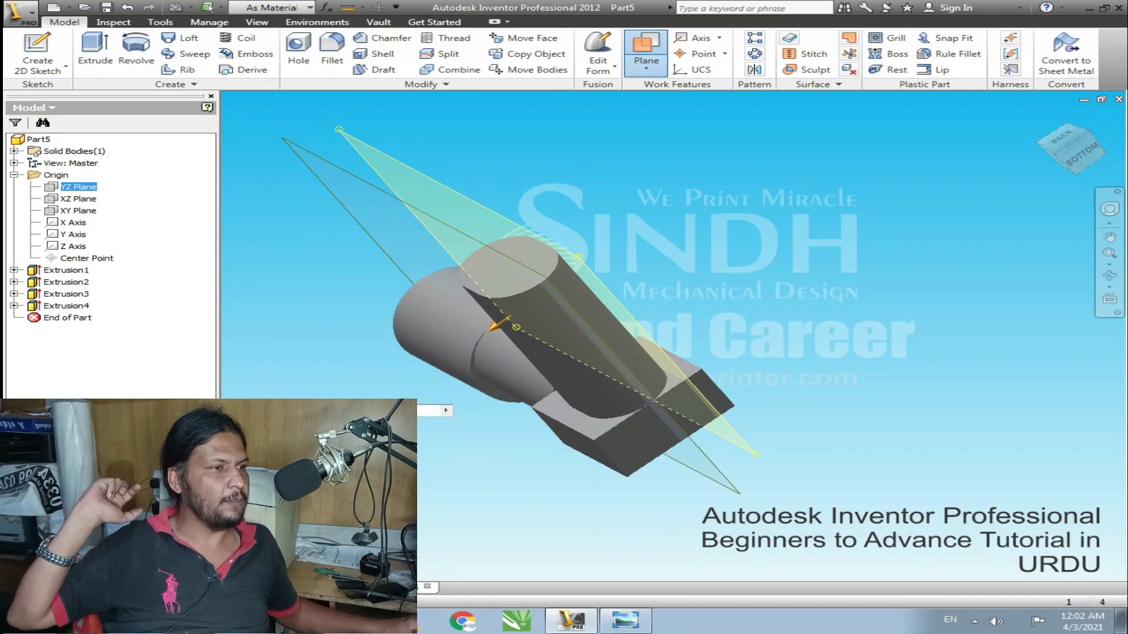
{"action": "key", "text": "Return"}
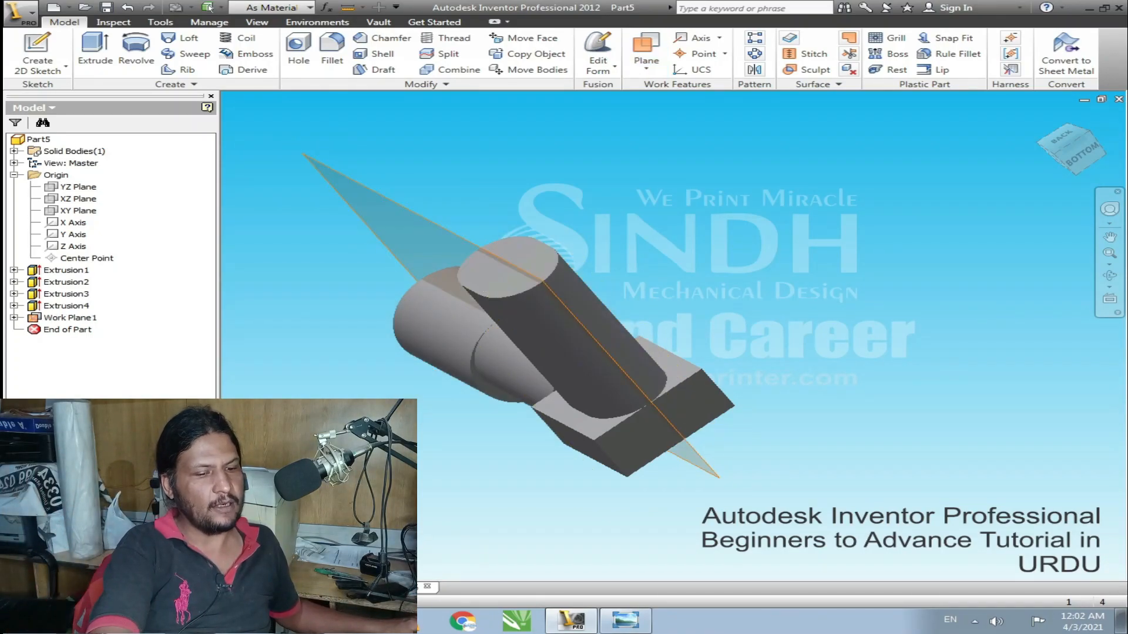
- Hide the new offset work plane and show it again
{"action": "scroll", "coordinate": [501, 359], "scroll_direction": "down", "scroll_amount": 2}
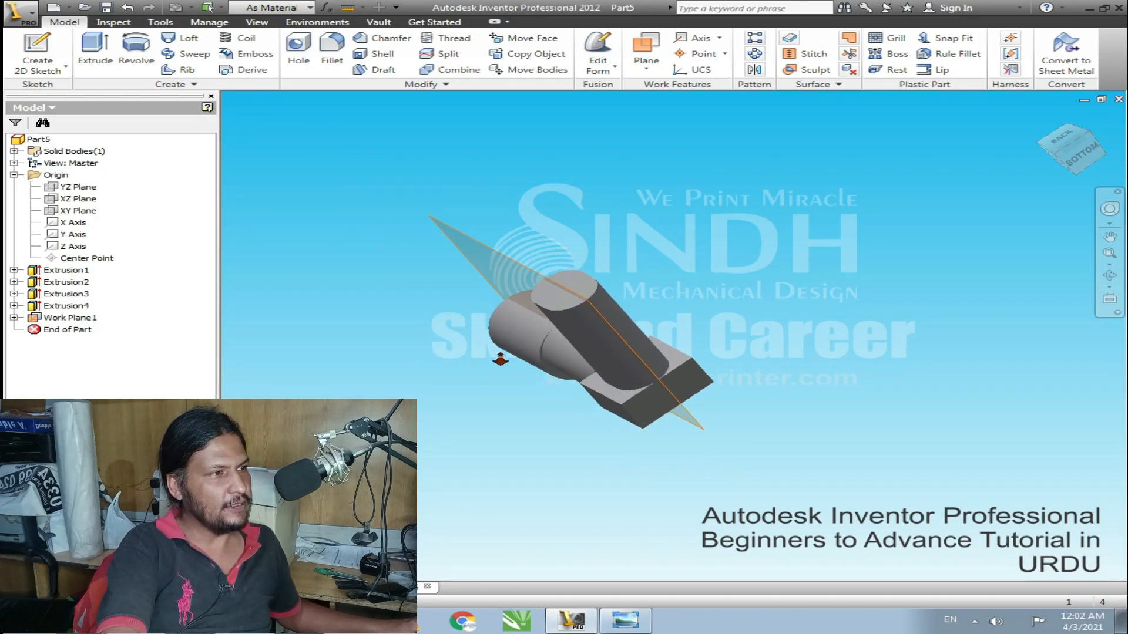
{"action": "middle_click_drag", "start_coordinate": [616, 306], "coordinate": [466, 516], "text": "shift"}
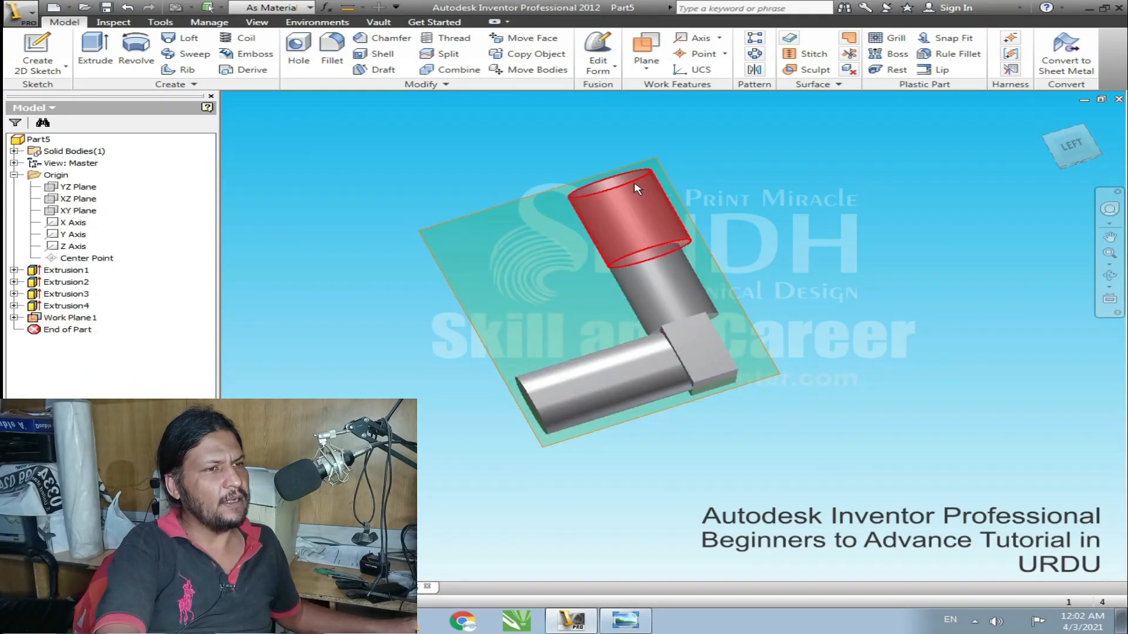
{"action": "left_click", "coordinate": [65, 319]}
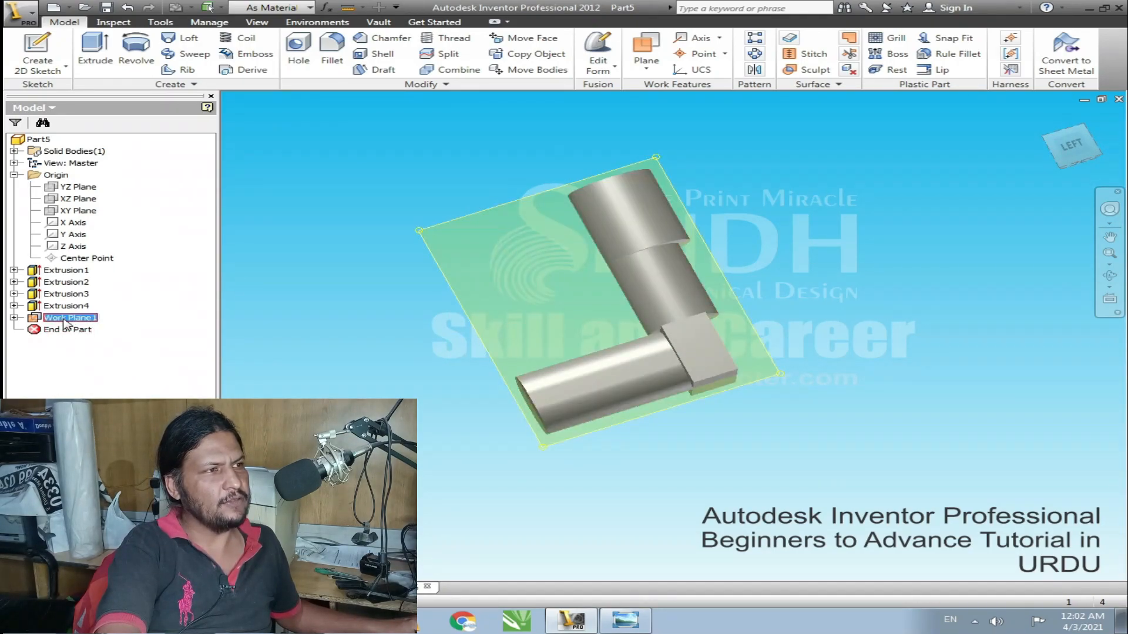
{"action": "key", "text": "alt+v"}
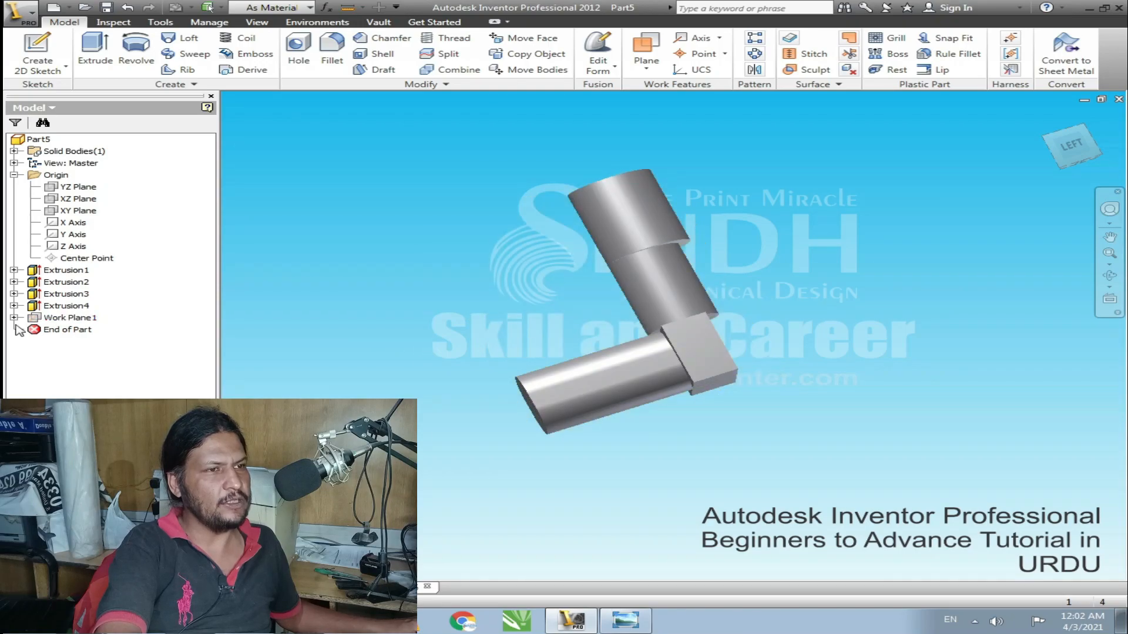
{"action": "left_click", "coordinate": [62, 321]}
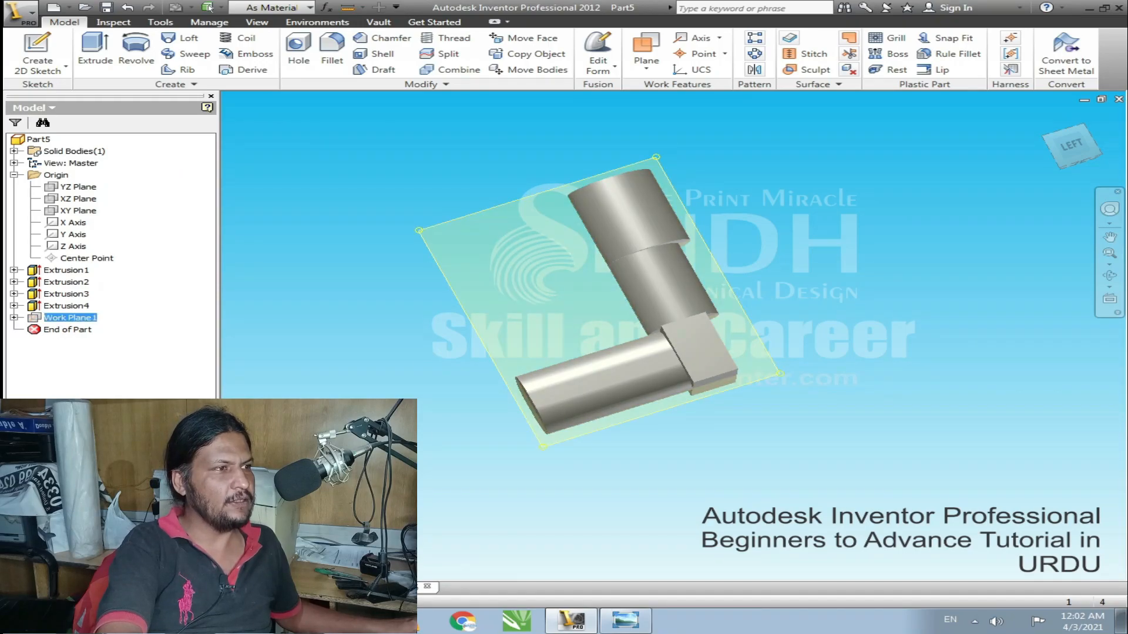
{"action": "key", "text": "alt+v"}
- Start a new sketch on the offset work plane running through the part
{"action": "scroll", "coordinate": [437, 429], "scroll_direction": "up", "scroll_amount": 2}
{"action": "middle_click_drag", "start_coordinate": [718, 289], "coordinate": [419, 190], "text": "shift"}
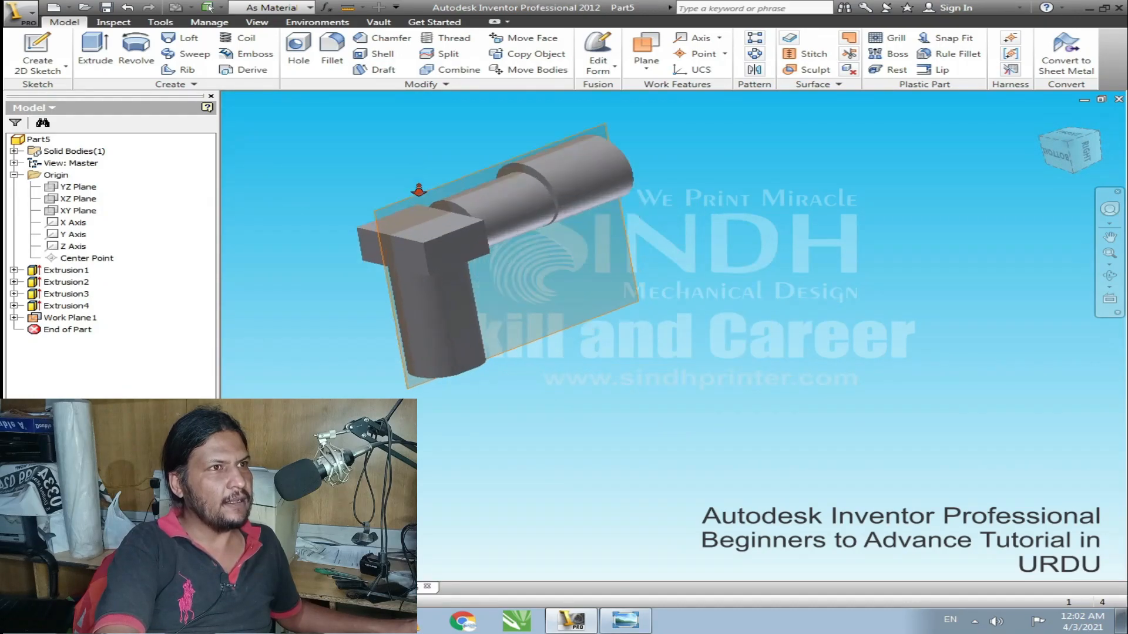
{"action": "scroll", "coordinate": [290, 136], "scroll_direction": "down", "scroll_amount": 3}
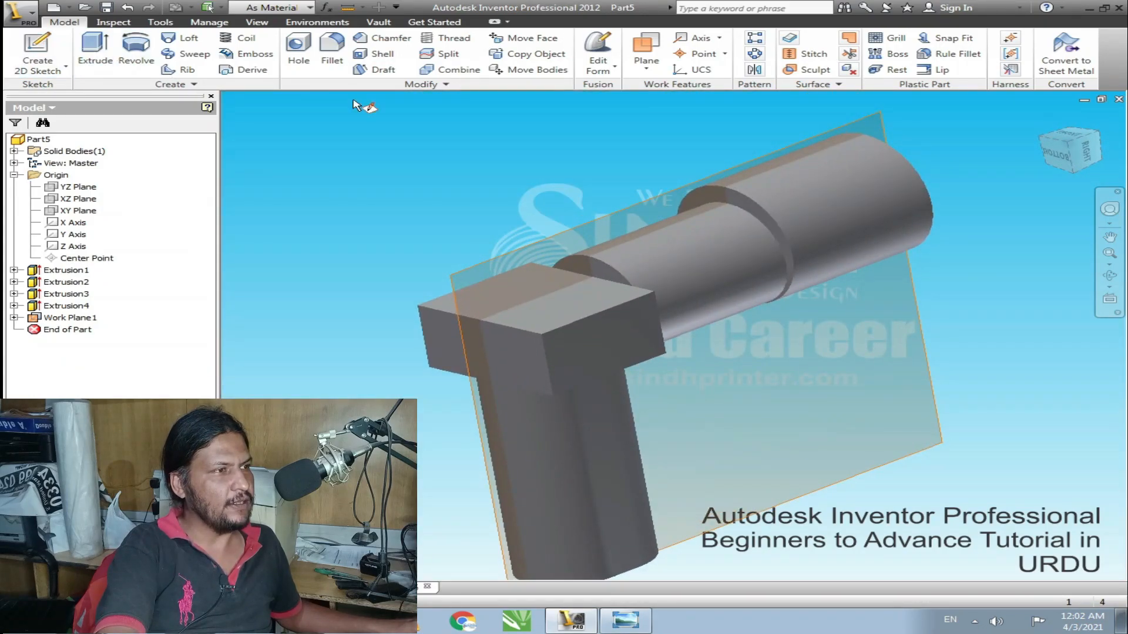
{"action": "left_click", "coordinate": [576, 230]}
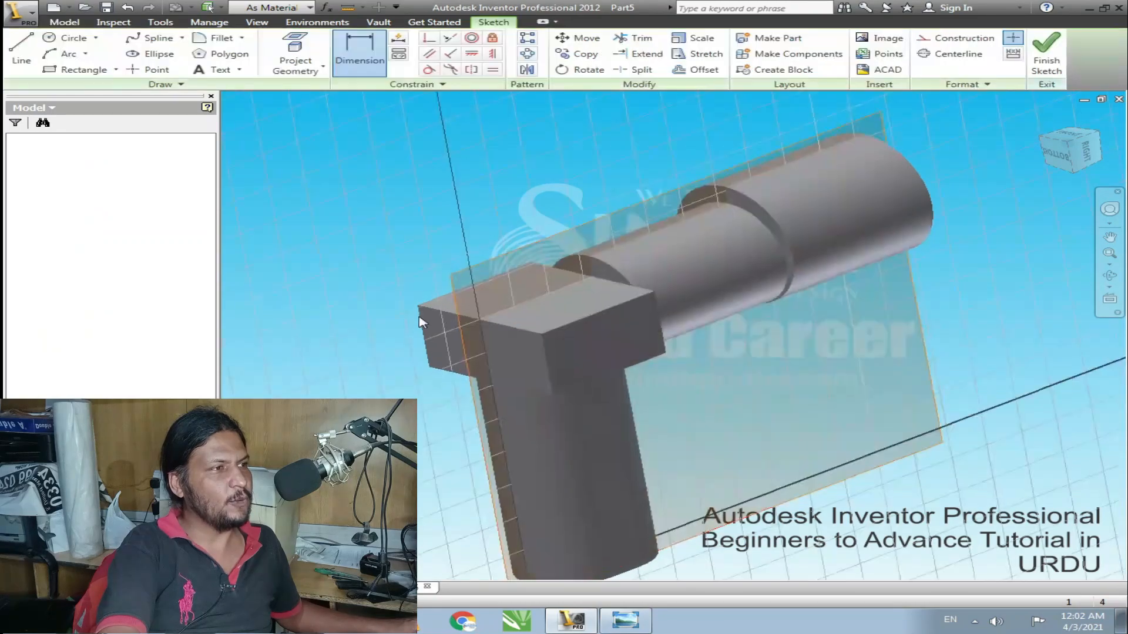
{"action": "middle_click_drag", "start_coordinate": [730, 279], "coordinate": [644, 338]}
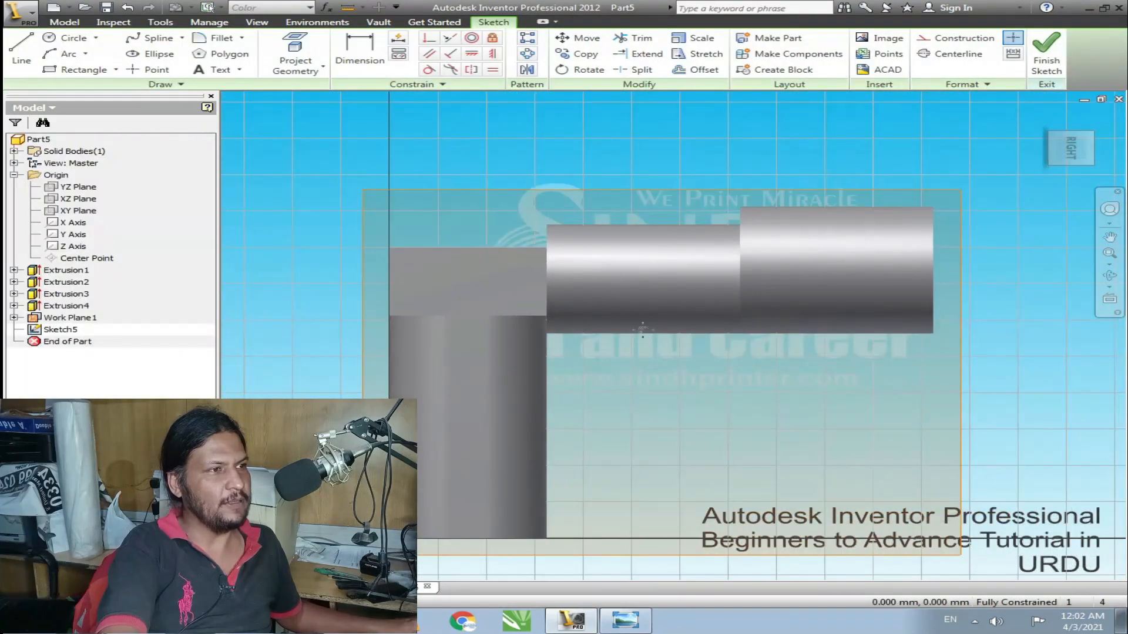
{"action": "scroll", "coordinate": [642, 229], "scroll_direction": "down", "scroll_amount": 2}
{"action": "middle_click_drag", "start_coordinate": [630, 191], "coordinate": [614, 240]}
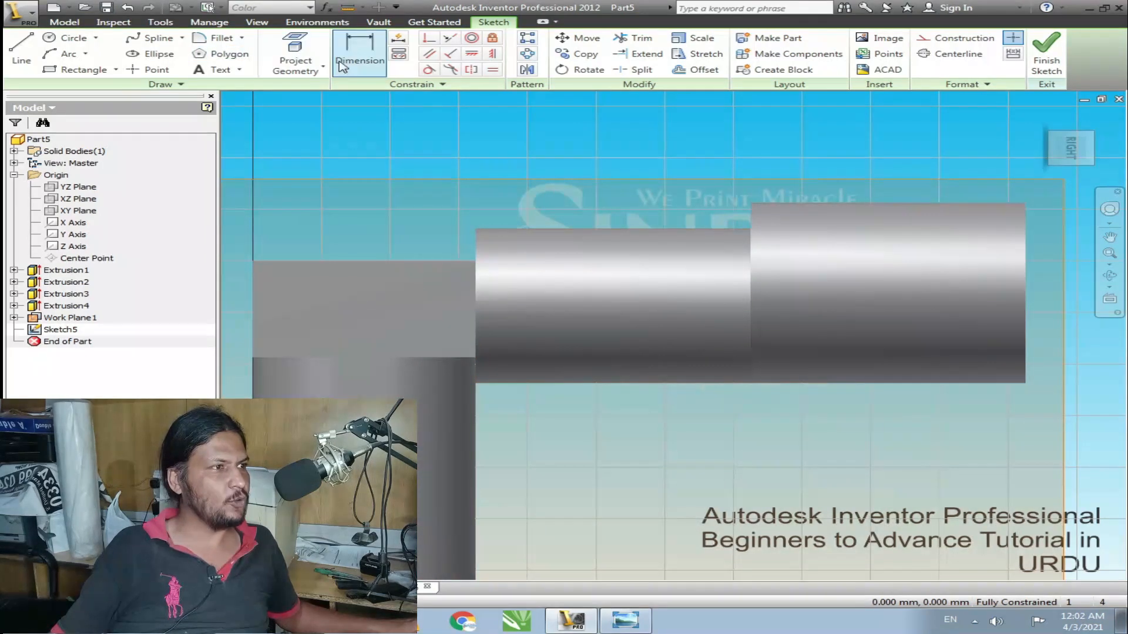
- Project the middle cylinder's upper and lower edges and the vertical step edge of the larger cylinder into the sketch
{"action": "left_click", "coordinate": [298, 50]}
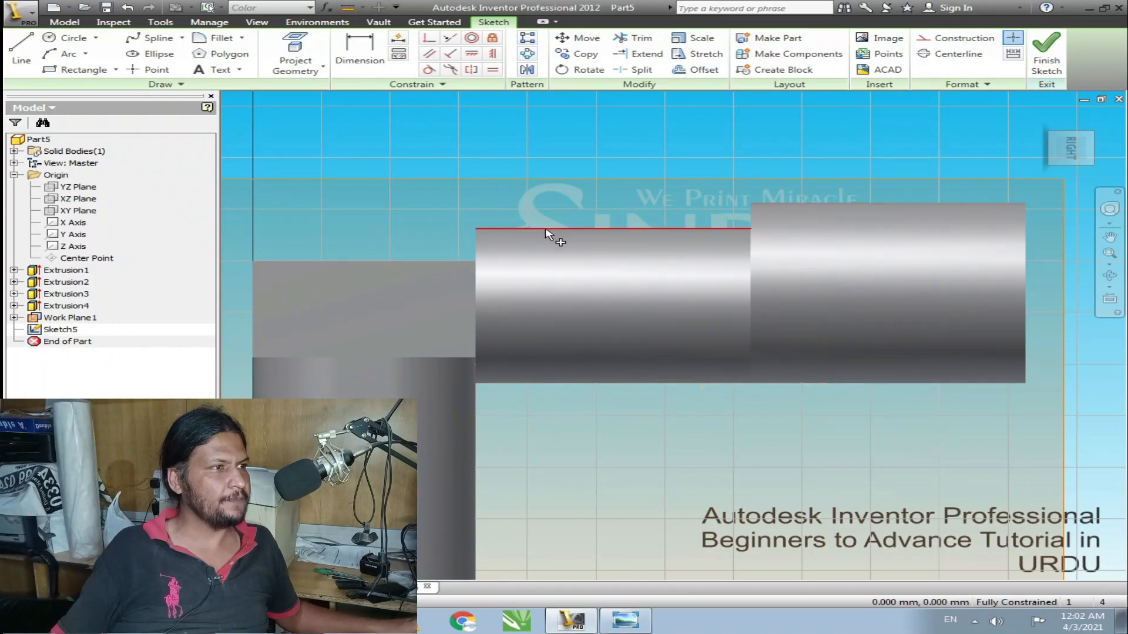
{"action": "left_click", "coordinate": [548, 230]}
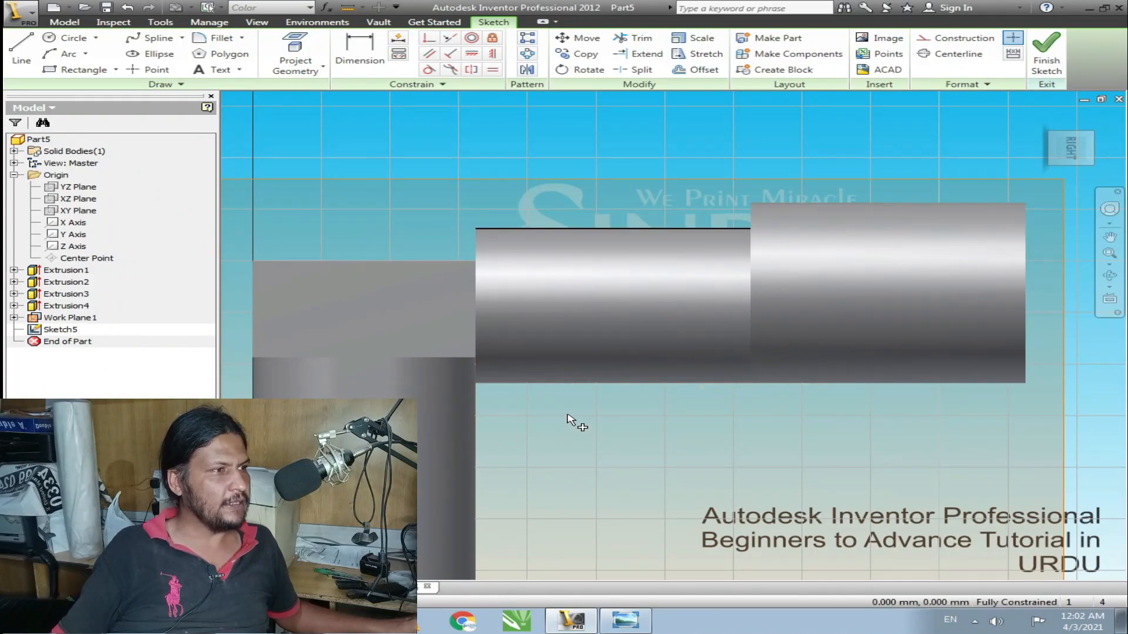
{"action": "left_click", "coordinate": [576, 385]}
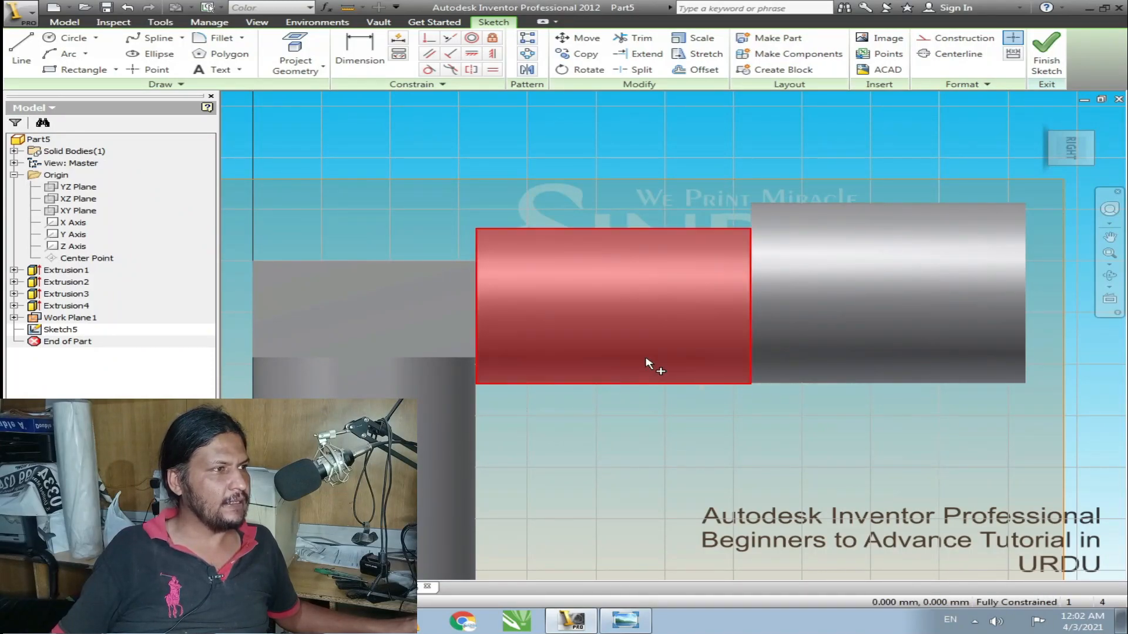
{"action": "left_click", "coordinate": [751, 283]}
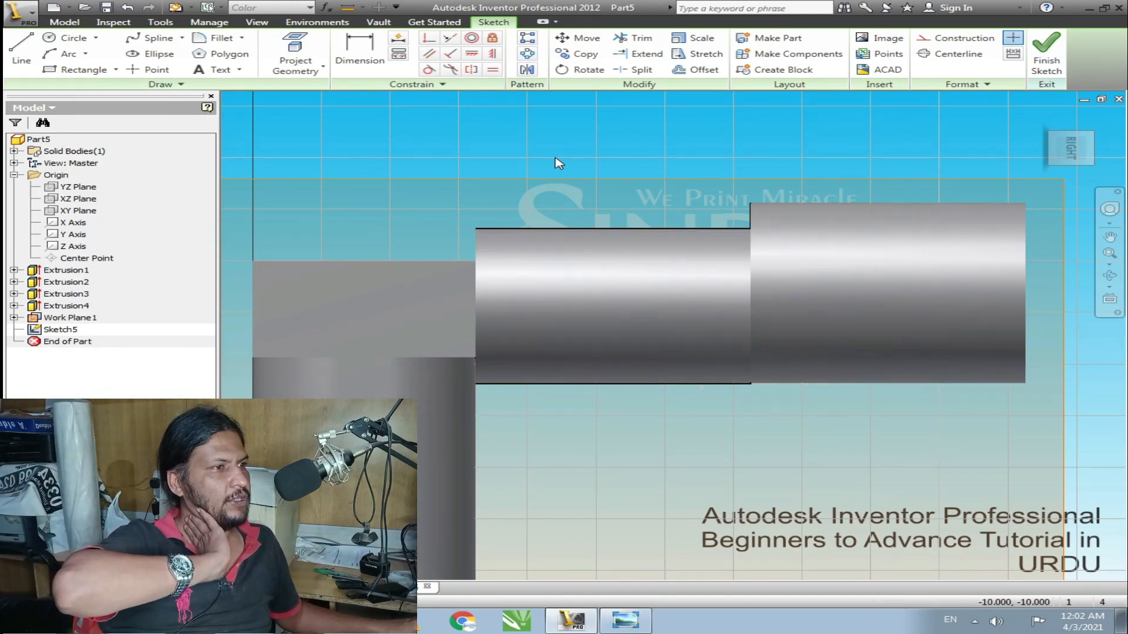
- Slice the graphics at the sketch plane and project the block's lower and inner vertical edges and the larger cylinder's upper edge
{"action": "key", "text": "F7"}
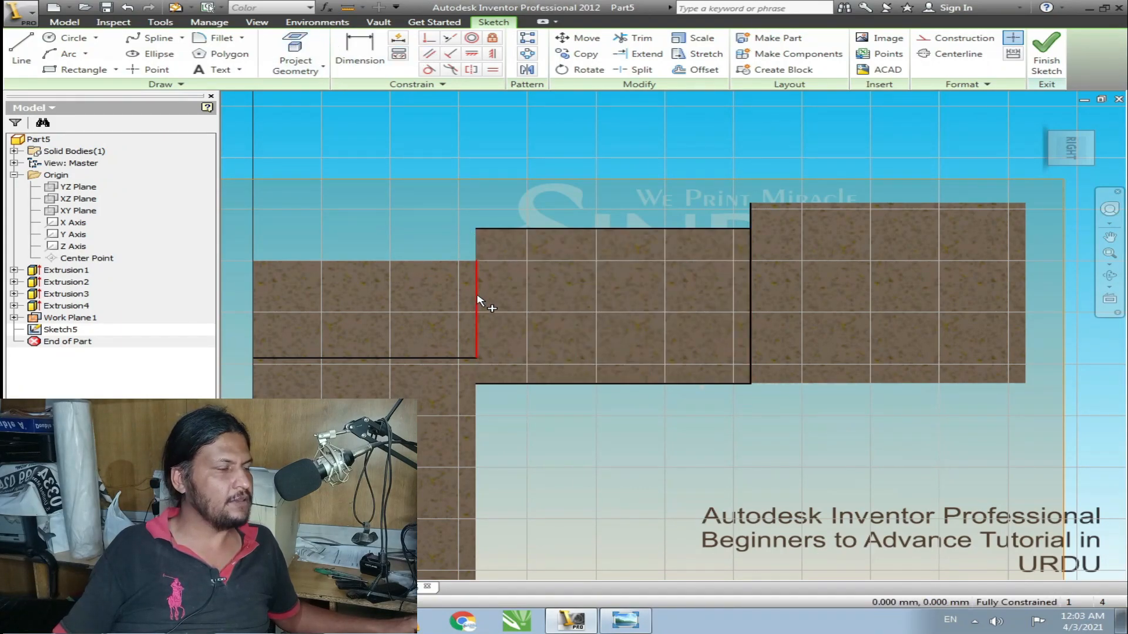
{"action": "left_click", "coordinate": [183, 6]}
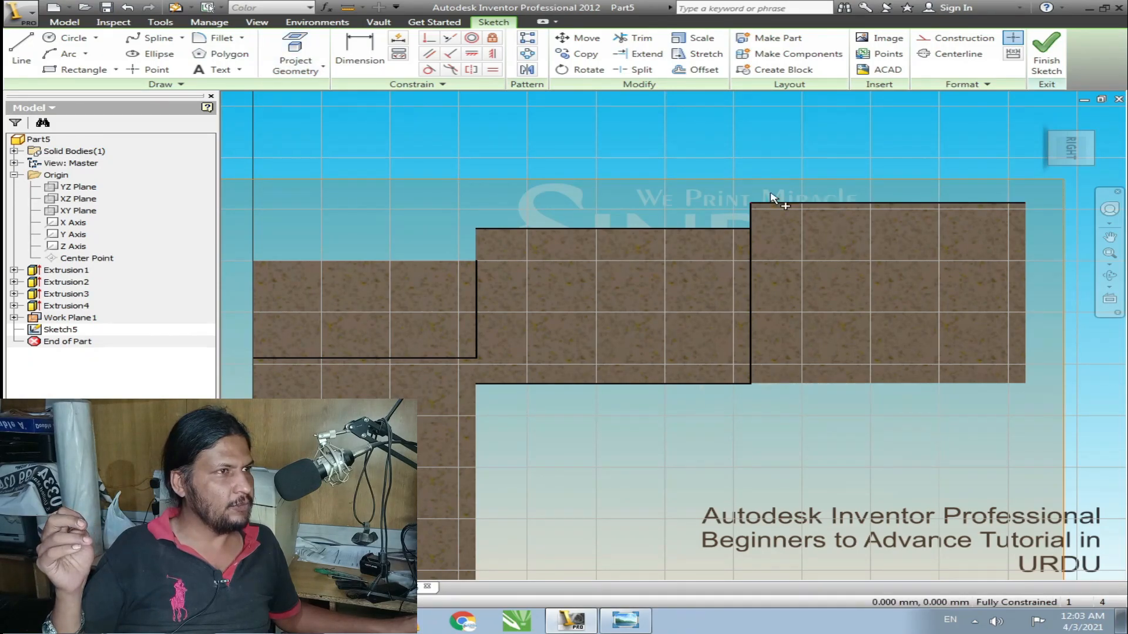
{"action": "left_click", "coordinate": [770, 225]}
- Draw a horizontal line from the block's inner vertical edge through the middle cylinder, continued by a slanted line up to the larger cylinder's upper edge
{"action": "left_click", "coordinate": [21, 55]}
{"action": "left_click", "coordinate": [478, 329]}
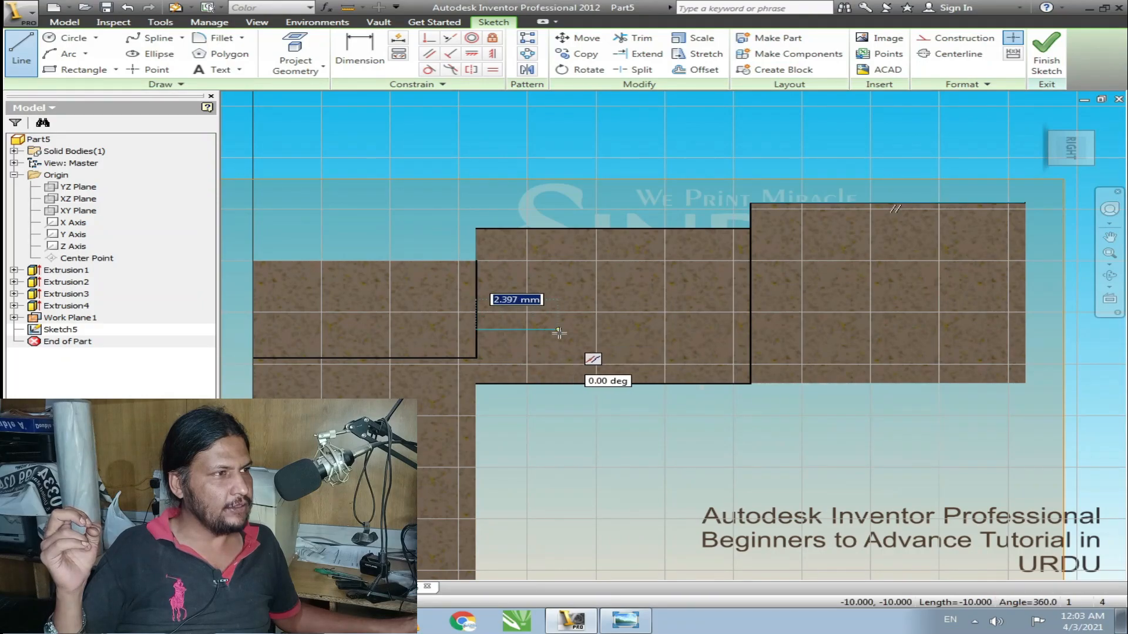
{"action": "left_click", "coordinate": [653, 330]}
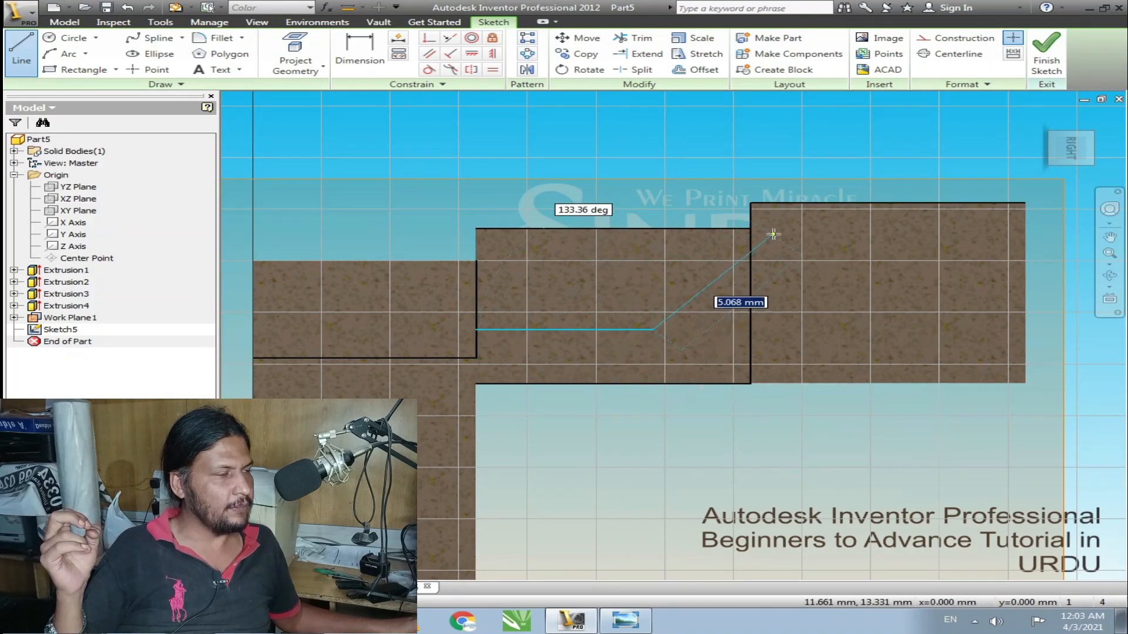
{"action": "double_click", "coordinate": [794, 203]}
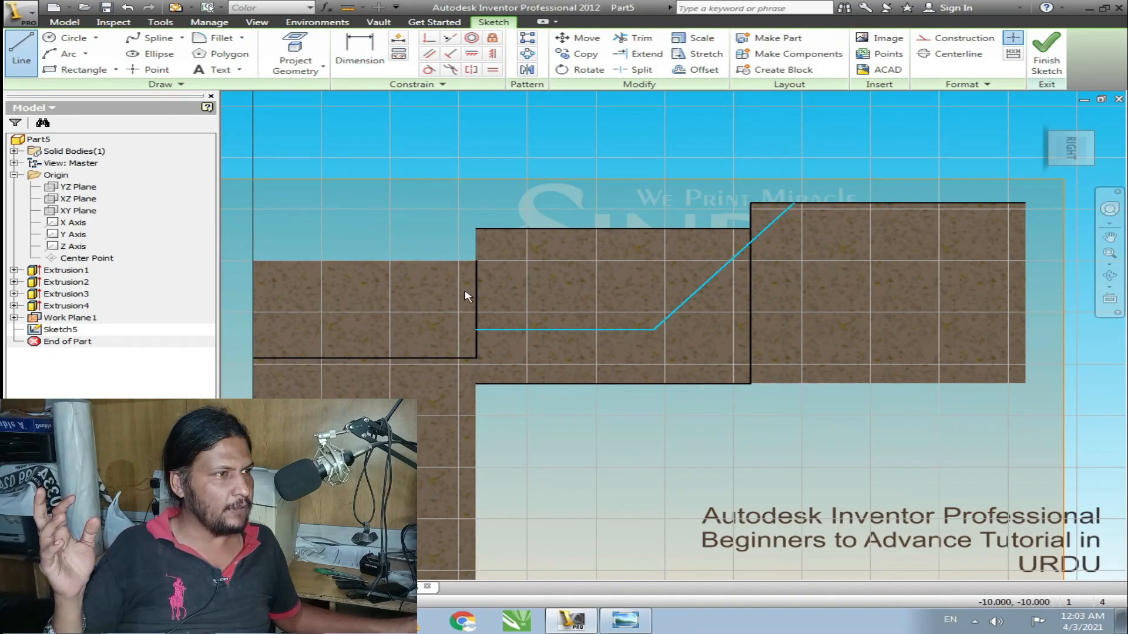
- Dimension the horizontal line's height above the middle cylinder's lower edge
{"action": "key", "text": "d"}
{"action": "left_click", "coordinate": [540, 330]}
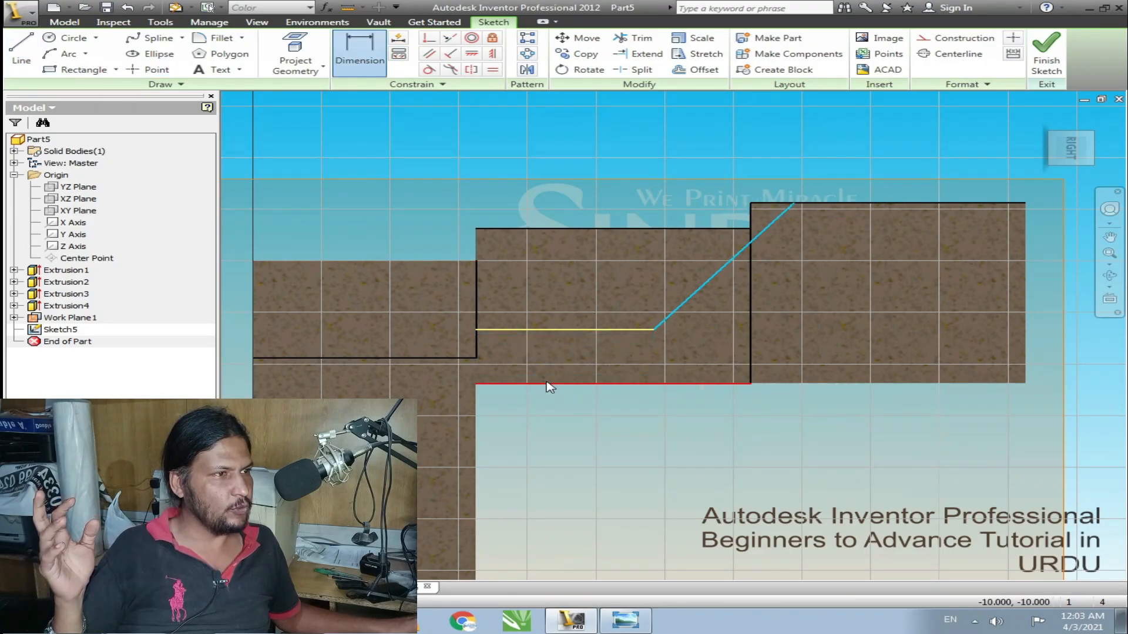
{"action": "left_click", "coordinate": [549, 383]}
{"action": "left_click", "coordinate": [379, 346]}
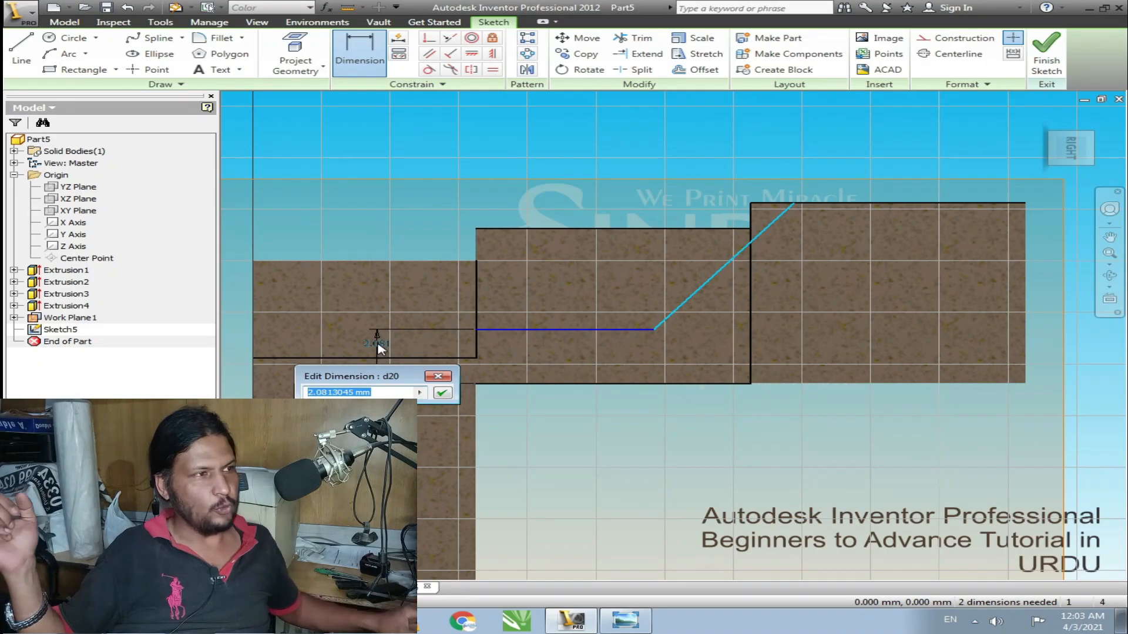
{"action": "key", "text": "Return"}
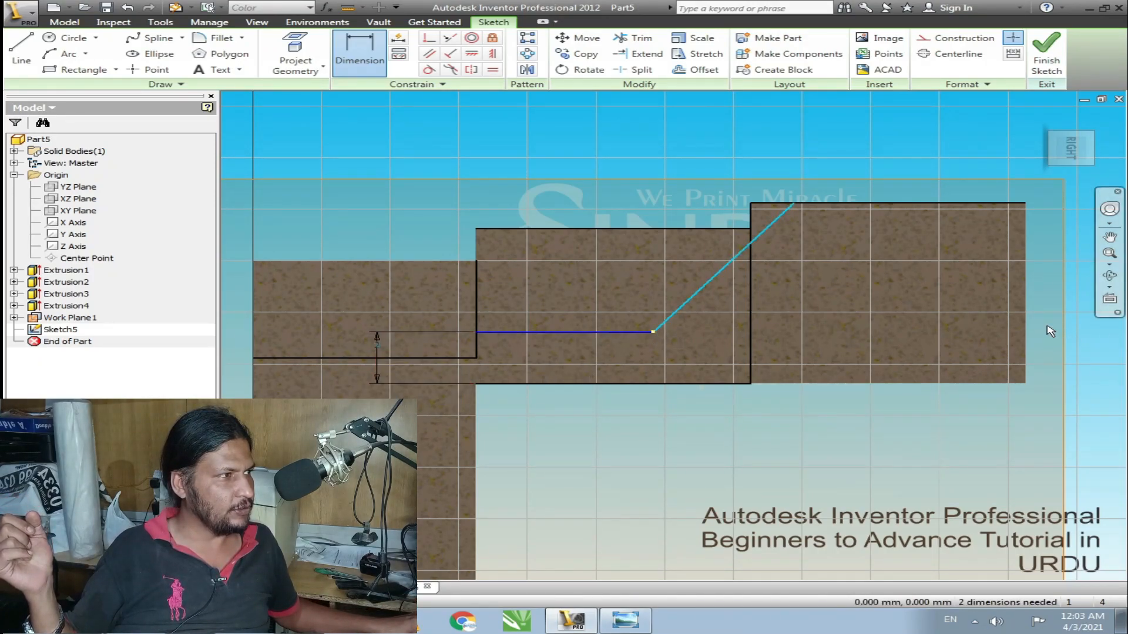
- Dimension the slanted line from the larger cylinder's end face, placing its lower end at 8 mm and its upper end at 5 mm
{"action": "left_click", "coordinate": [1026, 329]}
{"action": "left_click", "coordinate": [897, 429]}
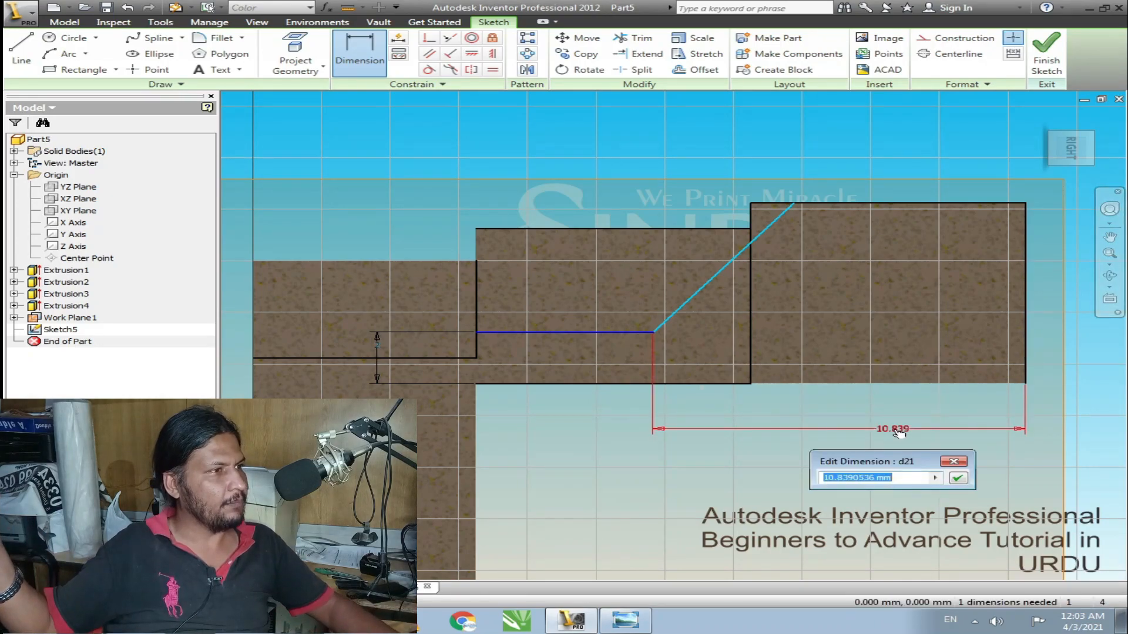
{"action": "type", "text": "8"}
{"action": "key", "text": "Return"}
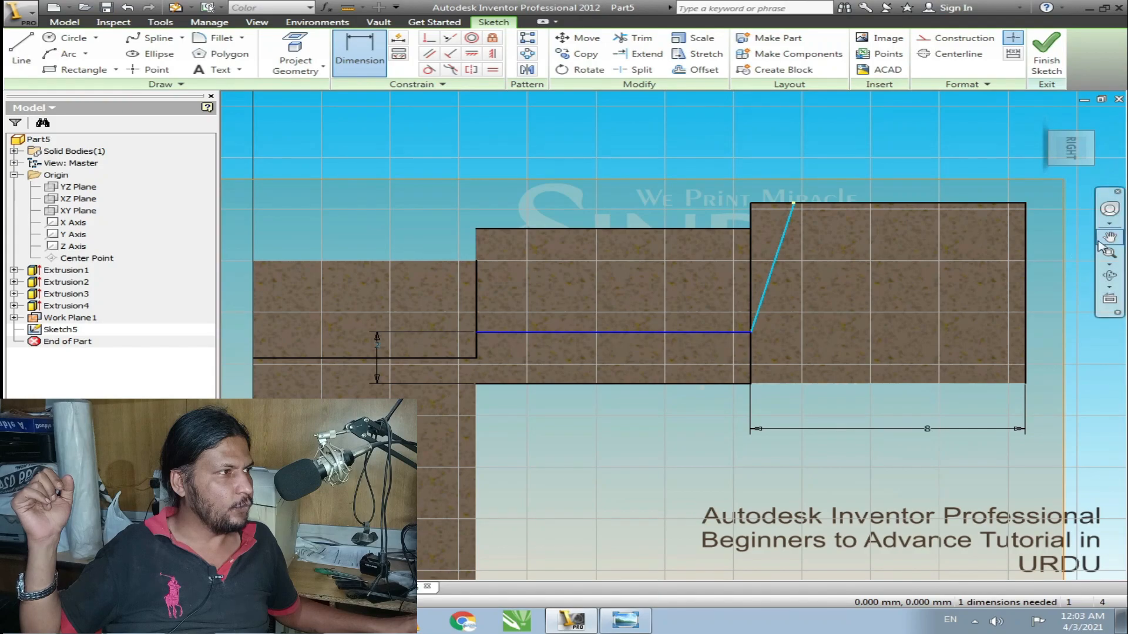
{"action": "left_click", "coordinate": [1028, 238]}
{"action": "left_click", "coordinate": [921, 167]}
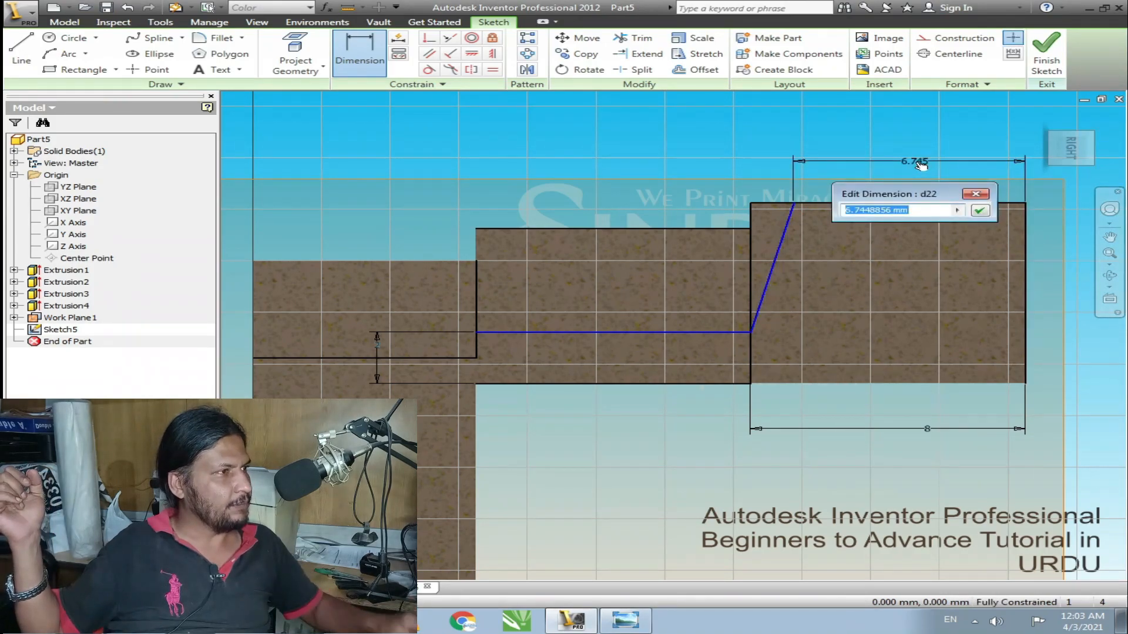
{"action": "type", "text": "5"}
{"action": "key", "text": "Return"}
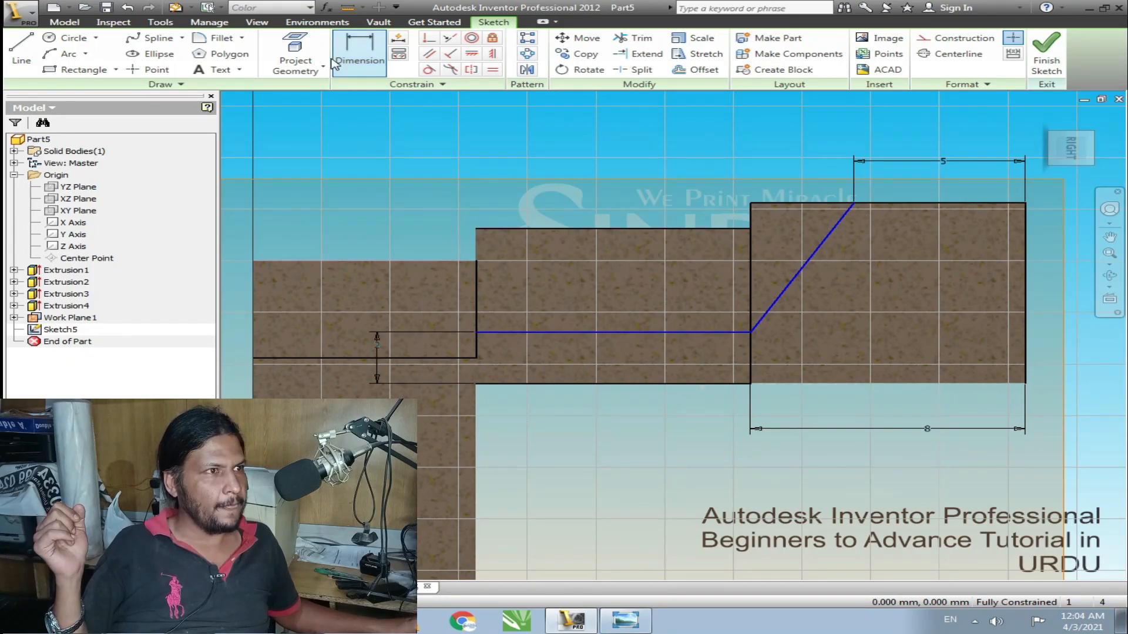
- Close the profile above the cylinders with lines from the horizontal line's block end around to the slanted line's upper end, and finish the sketch
{"action": "left_click", "coordinate": [21, 51]}
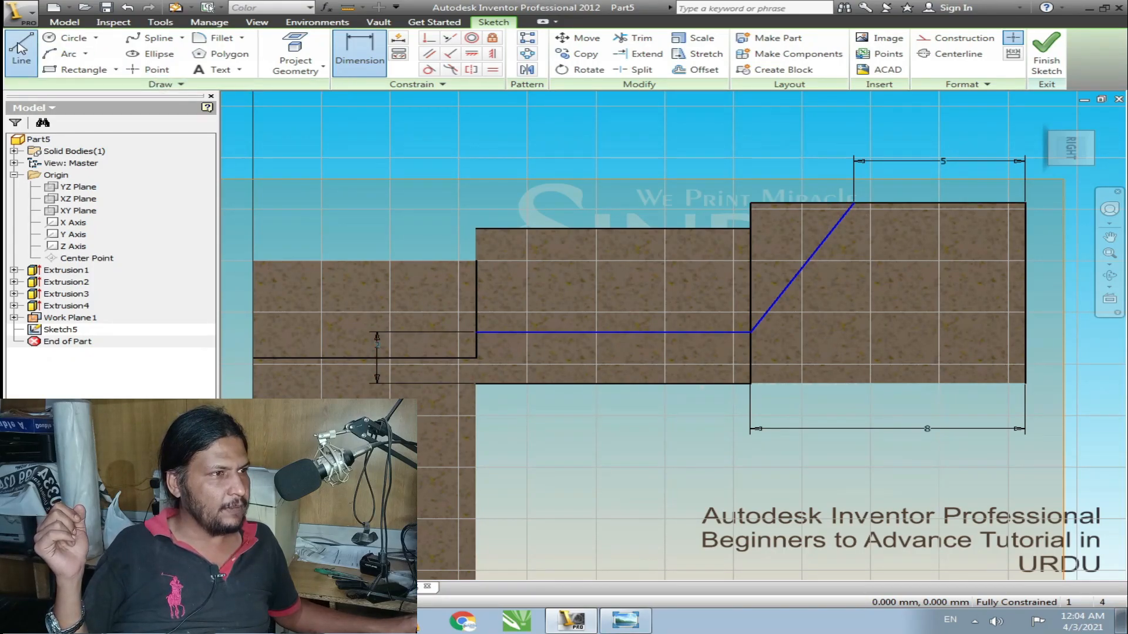
{"action": "left_click", "coordinate": [477, 332]}
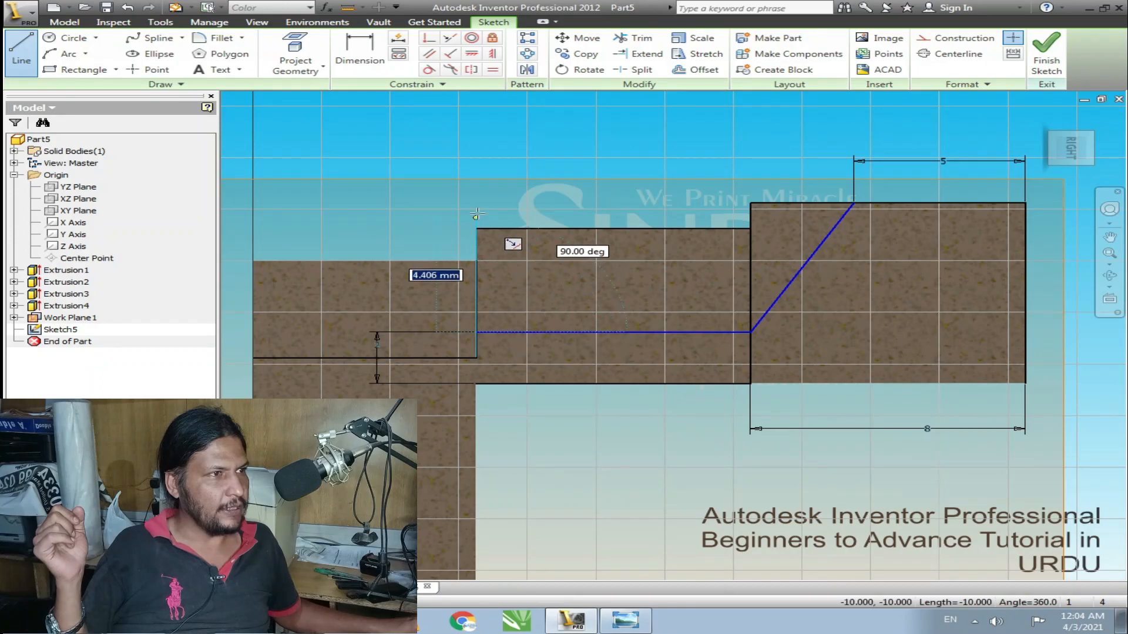
{"action": "left_click", "coordinate": [475, 157]}
{"action": "key", "text": "Escape"}
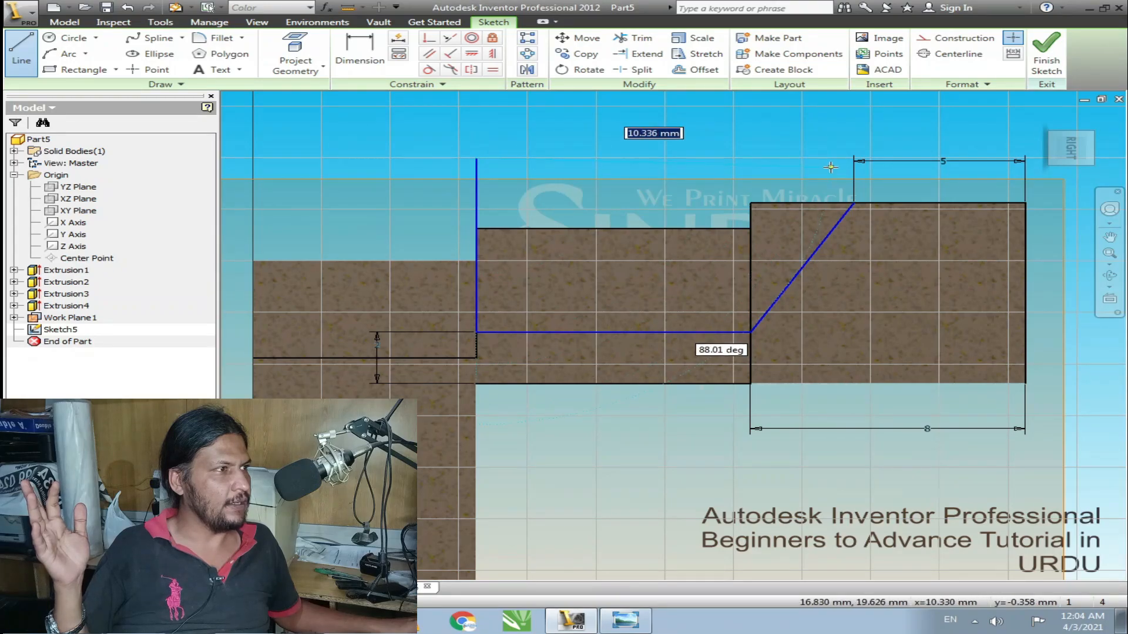
{"action": "left_click", "coordinate": [853, 204]}
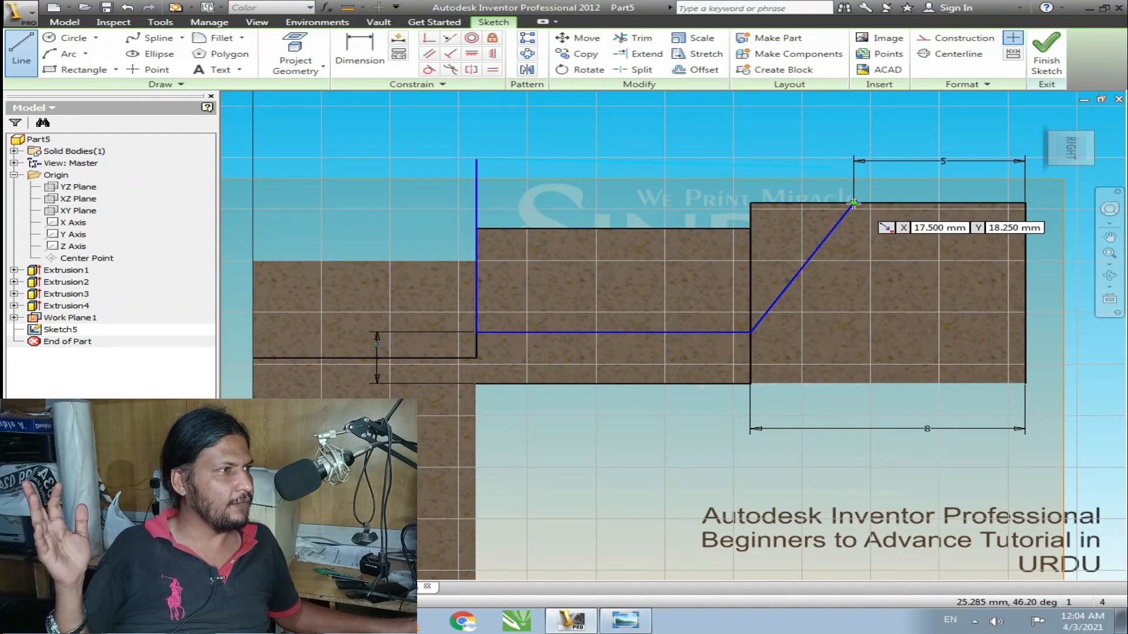
{"action": "key", "text": "Escape"}
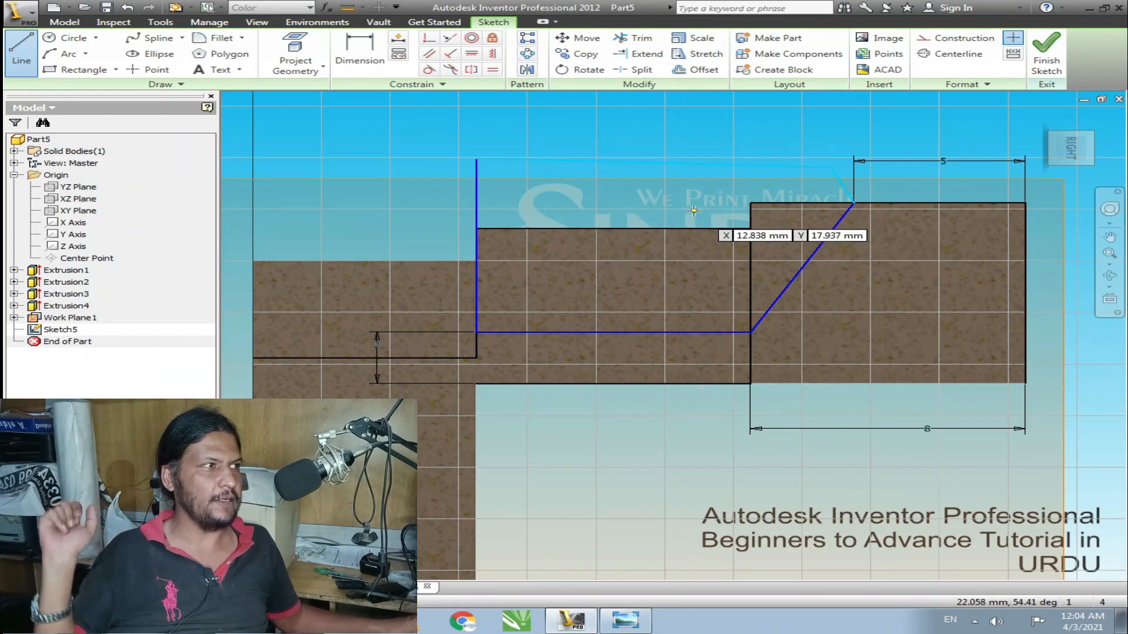
{"action": "left_click", "coordinate": [1046, 56]}
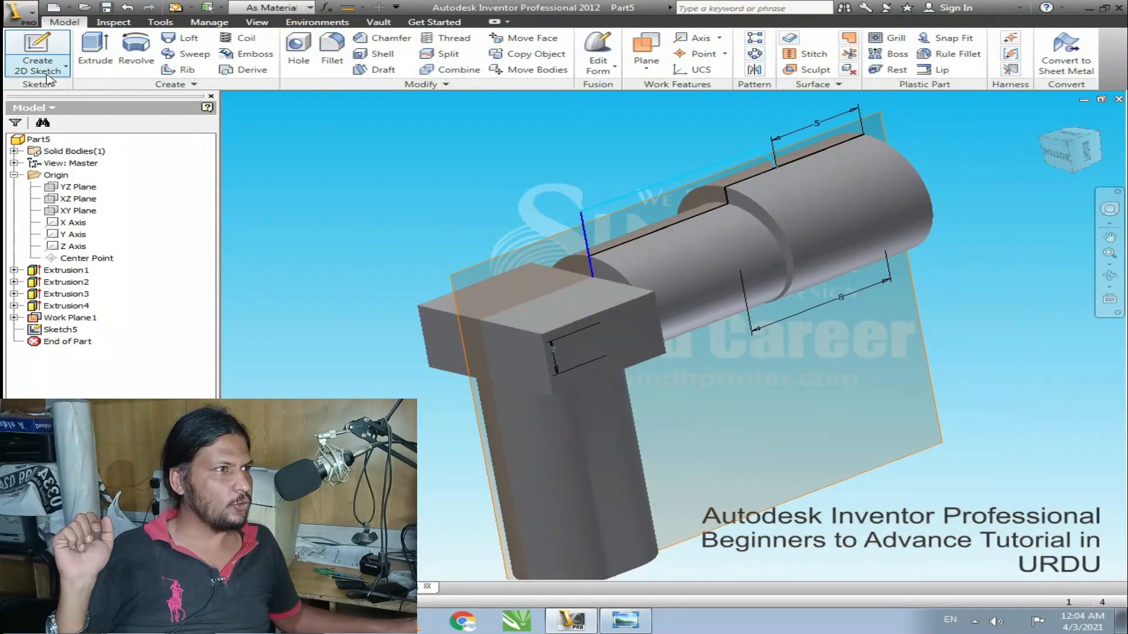
- Extrude the closed profile as a symmetric cut with a distance of 8 mm
{"action": "left_click", "coordinate": [87, 54]}
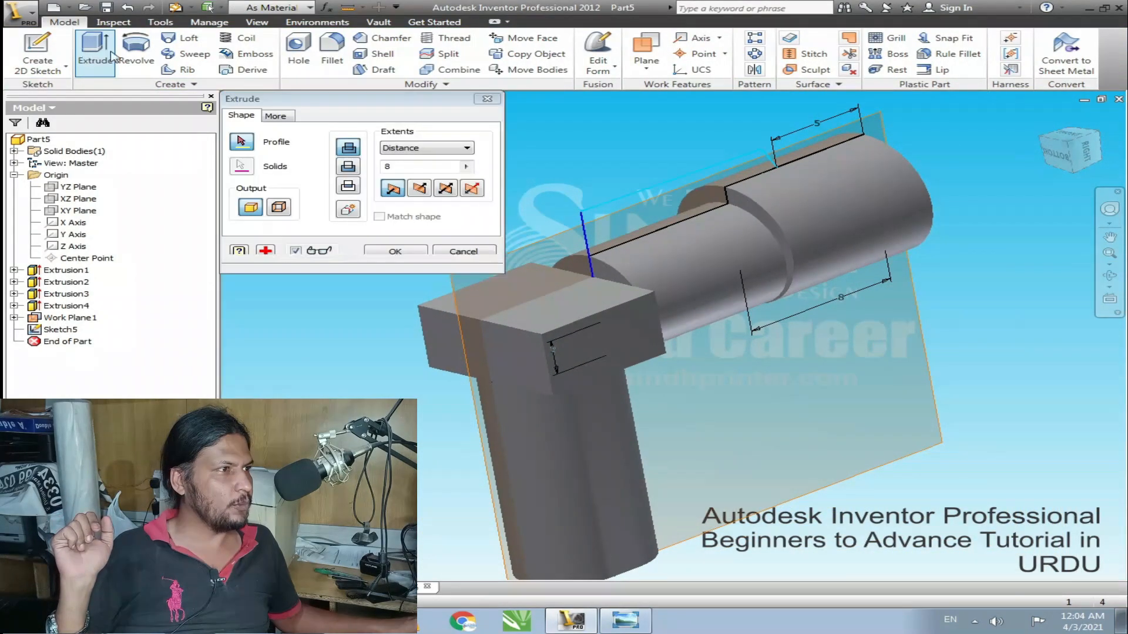
{"action": "left_click", "coordinate": [642, 212]}
{"action": "left_click", "coordinate": [445, 190]}
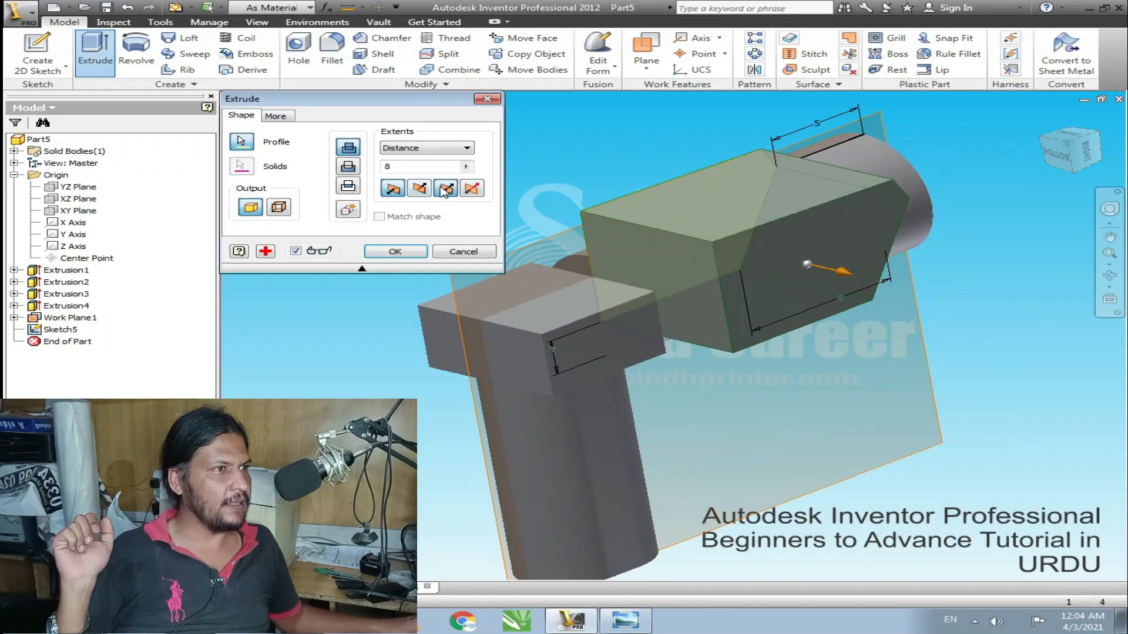
{"action": "left_click", "coordinate": [349, 168]}
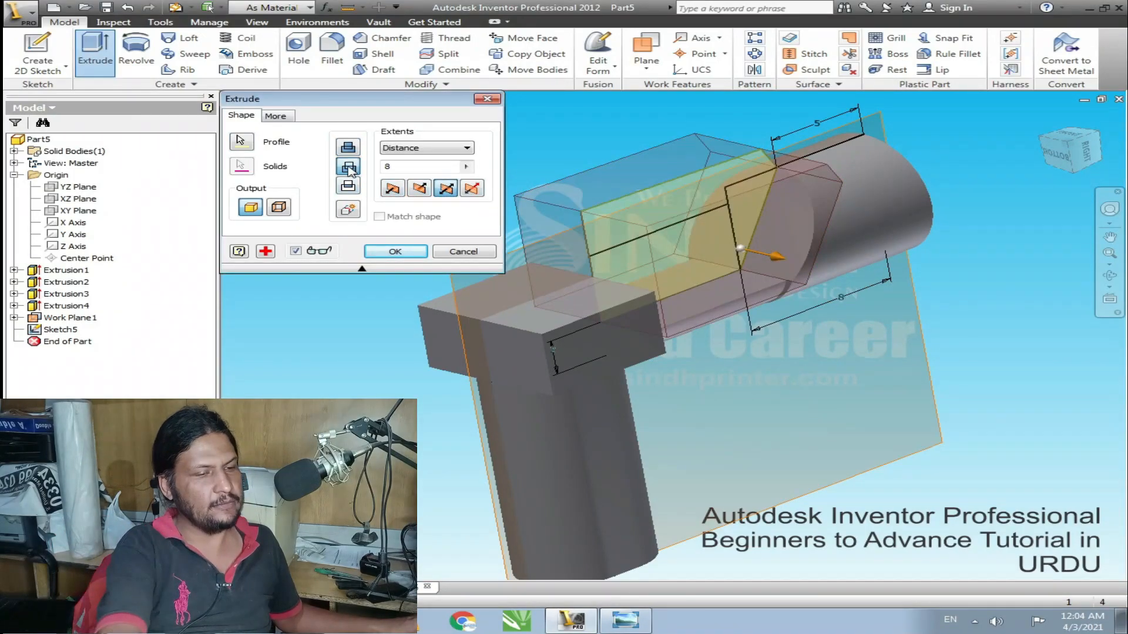
{"action": "middle_click_drag", "start_coordinate": [714, 205], "coordinate": [627, 231], "text": "shift"}
{"action": "left_click", "coordinate": [407, 251]}
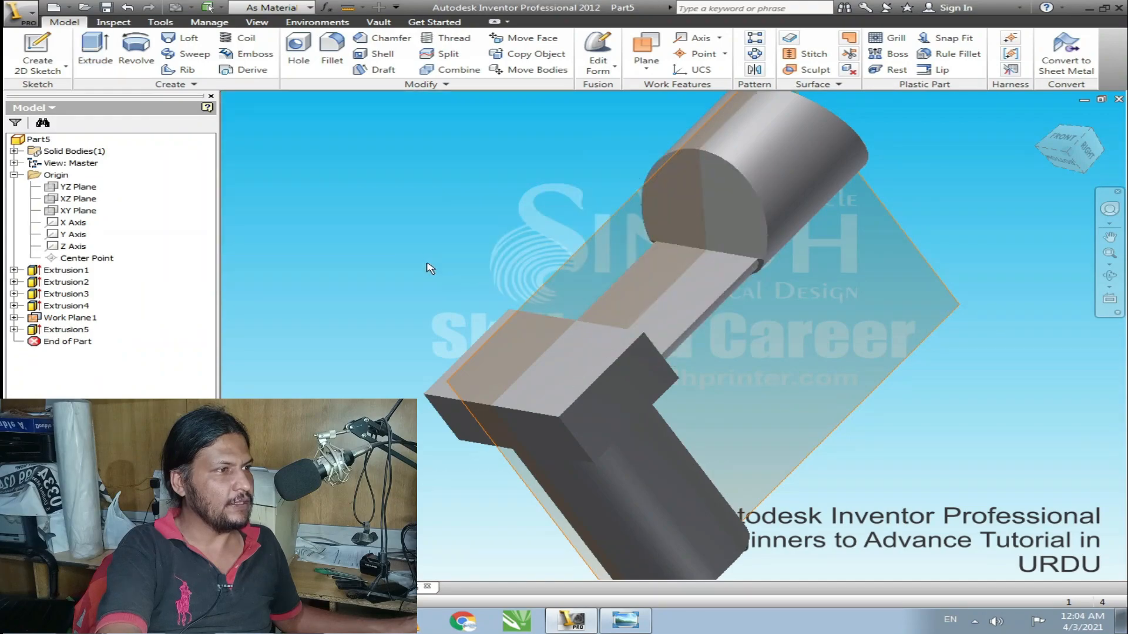
- Start a new sketch on the offset work plane running through the cut part
{"action": "scroll", "coordinate": [463, 253], "scroll_direction": "up", "scroll_amount": 2}
{"action": "middle_click_drag", "start_coordinate": [758, 293], "coordinate": [675, 376], "text": "shift"}
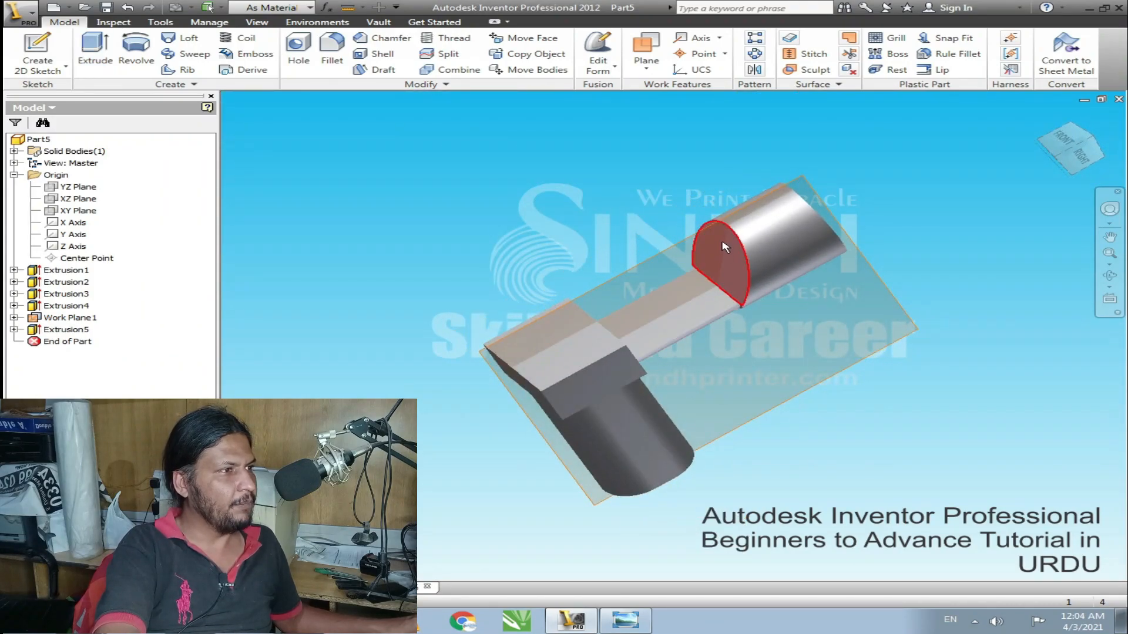
{"action": "scroll", "coordinate": [579, 182], "scroll_direction": "down", "scroll_amount": 2}
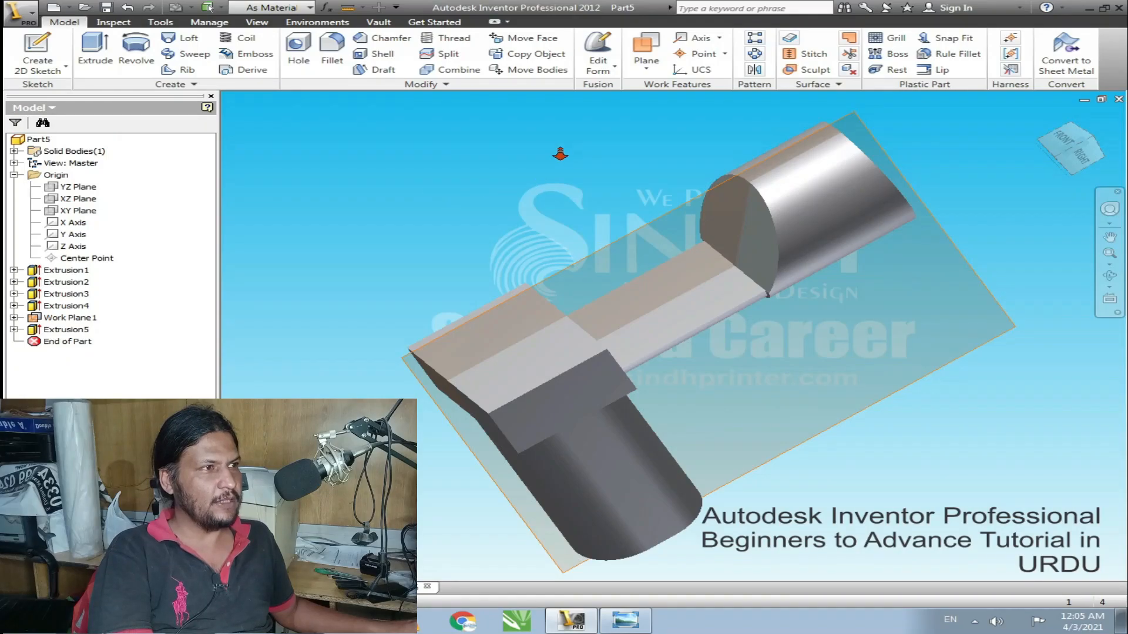
{"action": "scroll", "coordinate": [560, 154], "scroll_direction": "down", "scroll_amount": 4}
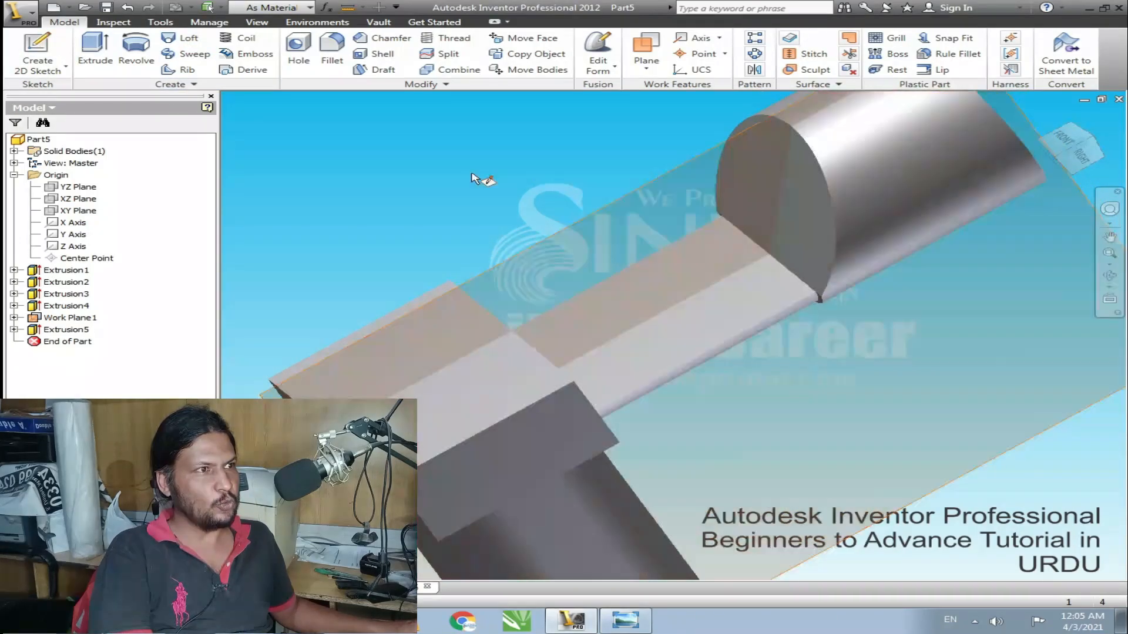
{"action": "left_click", "coordinate": [37, 50]}
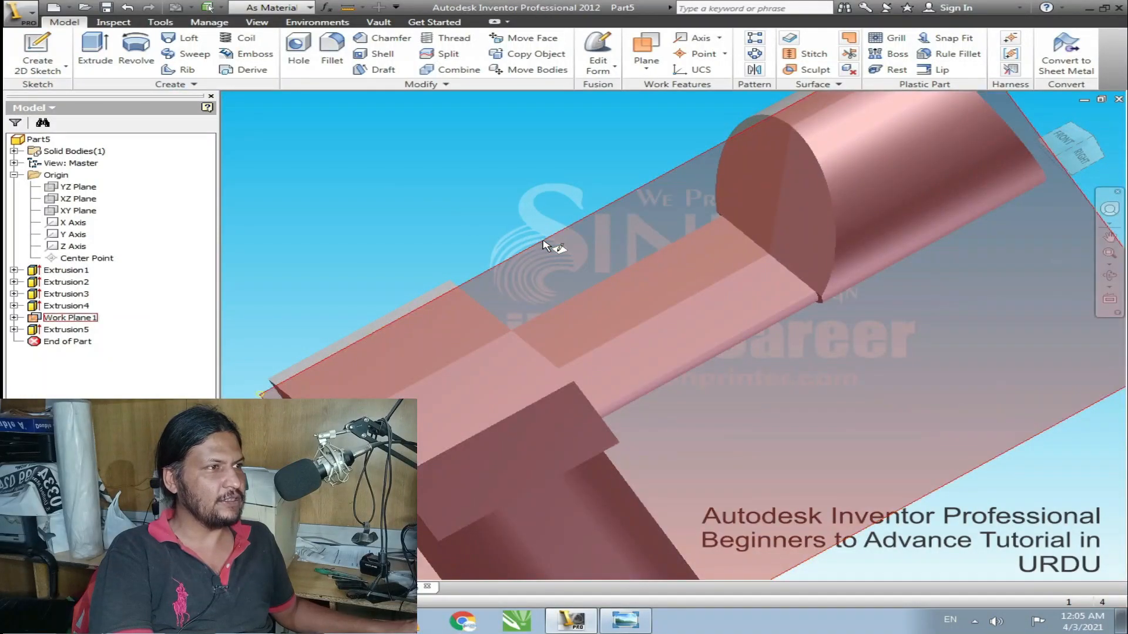
{"action": "left_click", "coordinate": [544, 244]}
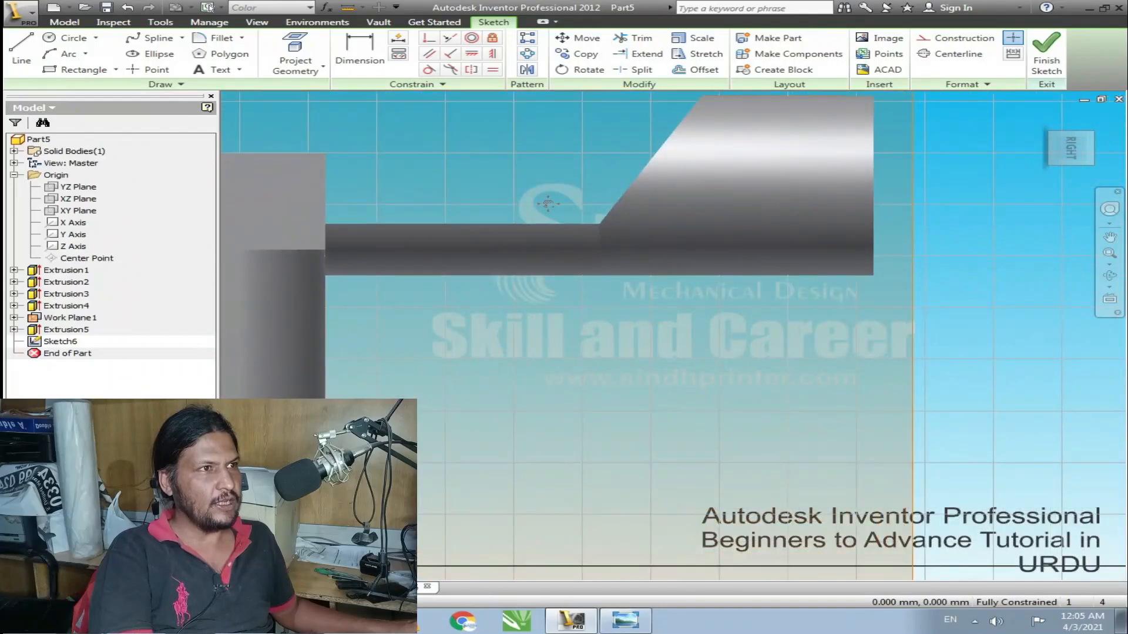
{"action": "middle_click_drag", "start_coordinate": [548, 204], "coordinate": [635, 278]}
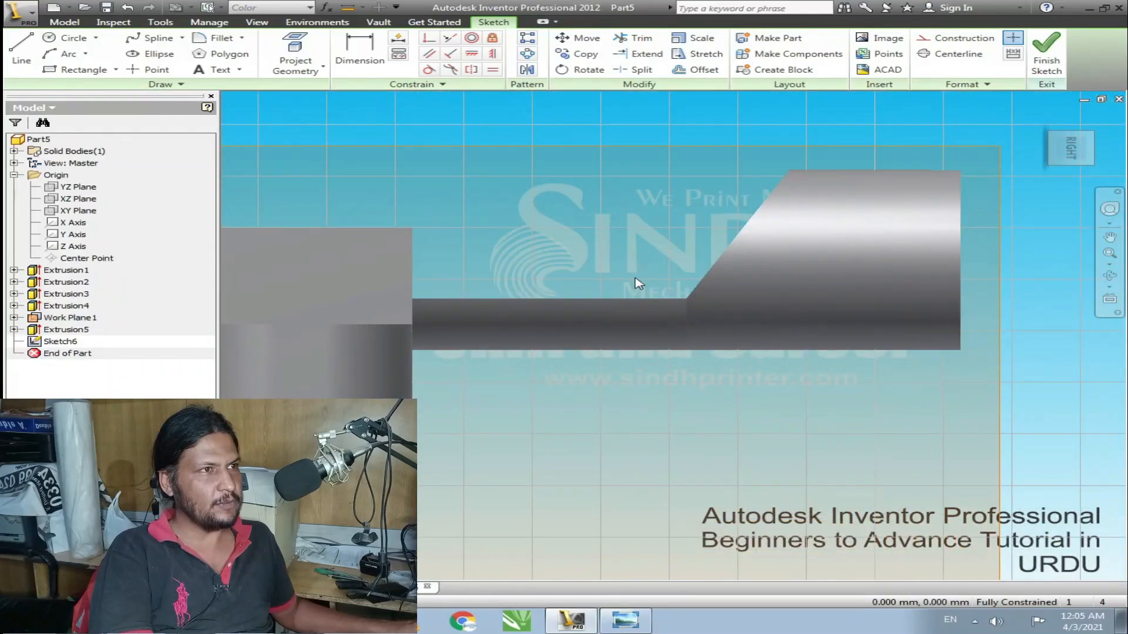
- Project the cut's slanted face and flat face into the sketch and slice the graphics at the sketch plane
{"action": "left_click", "coordinate": [298, 61]}
{"action": "left_click", "coordinate": [299, 44]}
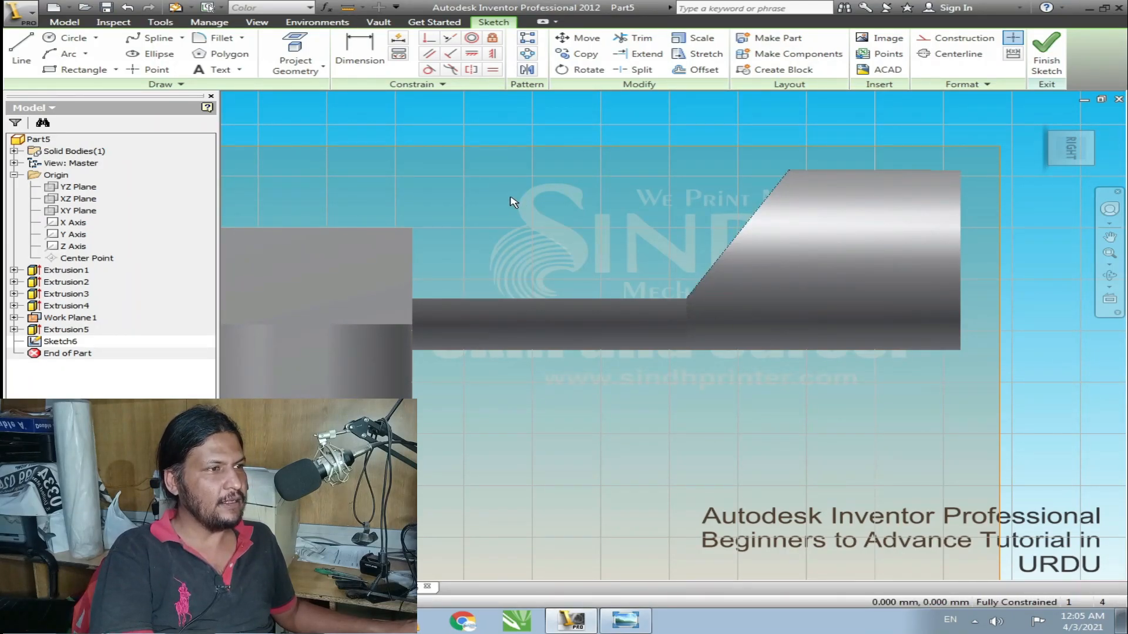
{"action": "key", "text": "F7"}
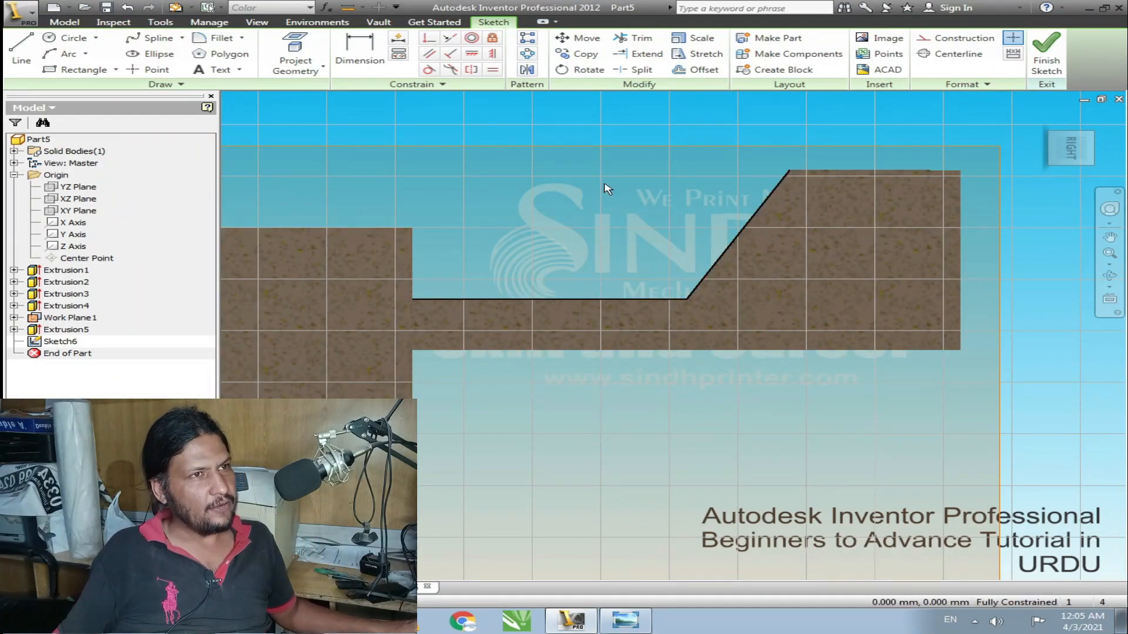
- Draw a sloping line from the slanted edge's upper corner down to a point on the flat horizontal edge
{"action": "left_click", "coordinate": [21, 52]}
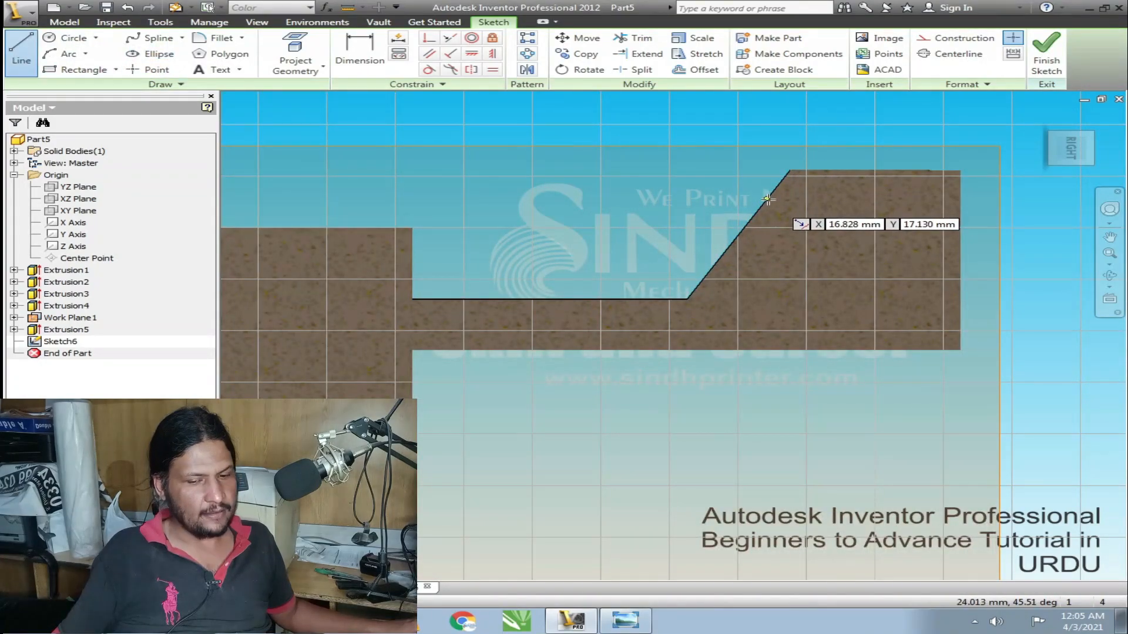
{"action": "left_click", "coordinate": [793, 172]}
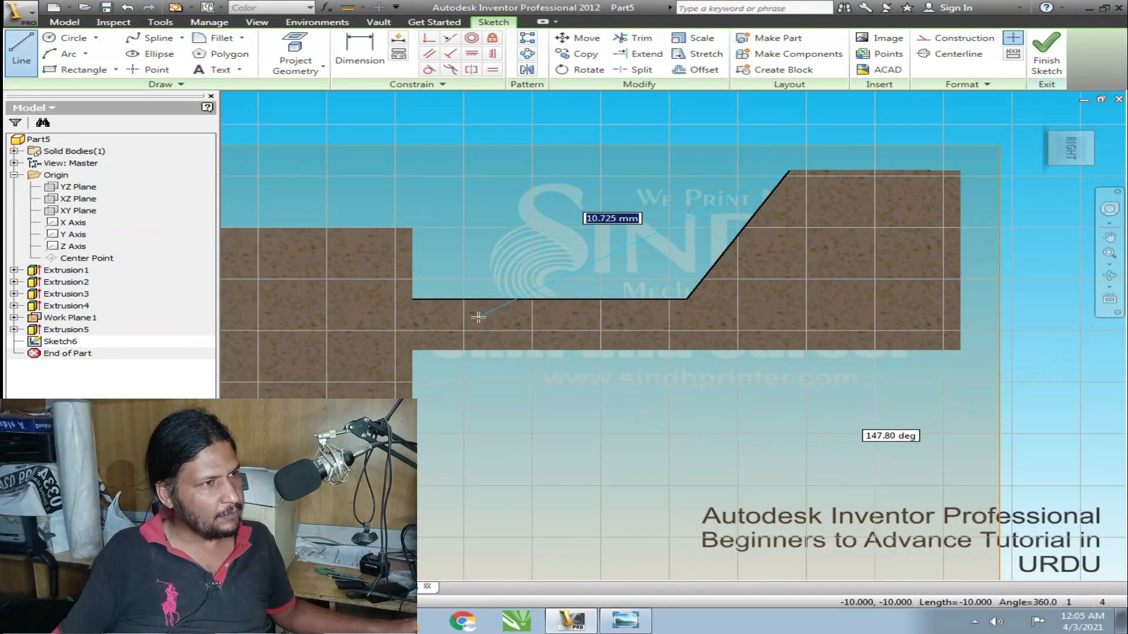
{"action": "left_click", "coordinate": [502, 299]}
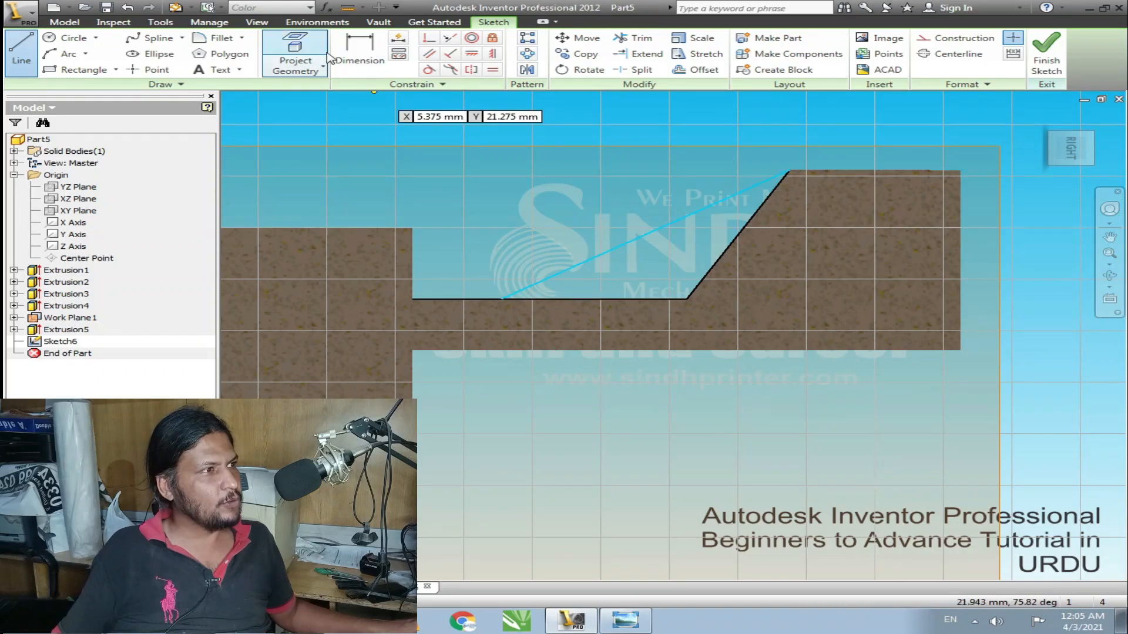
- Dimension the sloping line's lower end 5.5 mm from the corner at the foot of the slanted edge, and finish the sketch
{"action": "left_click", "coordinate": [352, 62]}
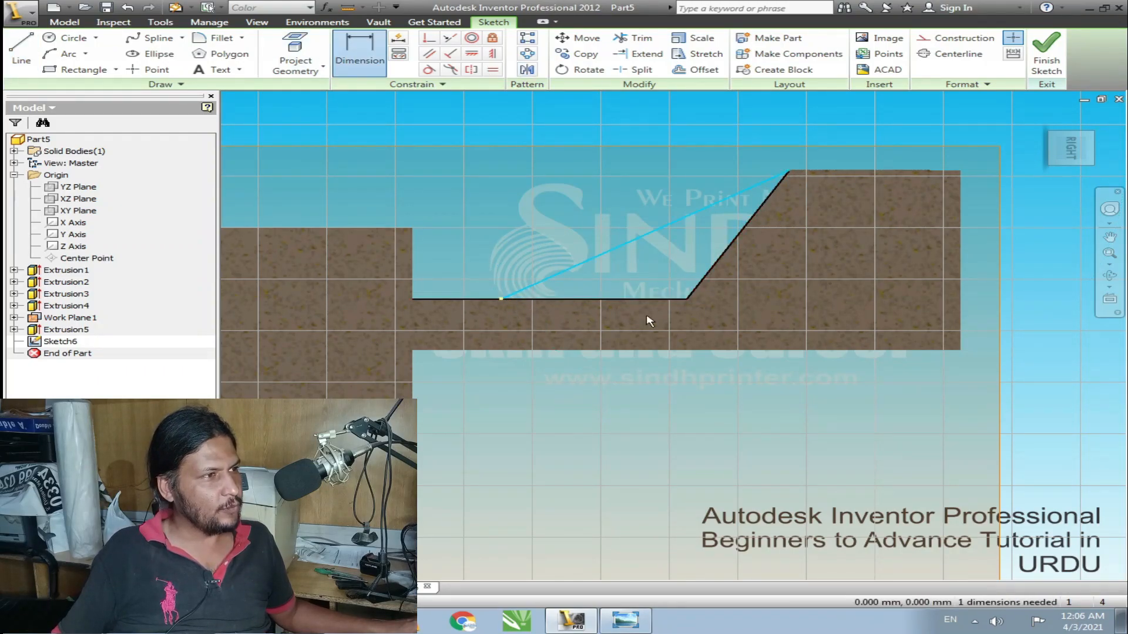
{"action": "left_click", "coordinate": [689, 301]}
{"action": "left_click", "coordinate": [604, 381]}
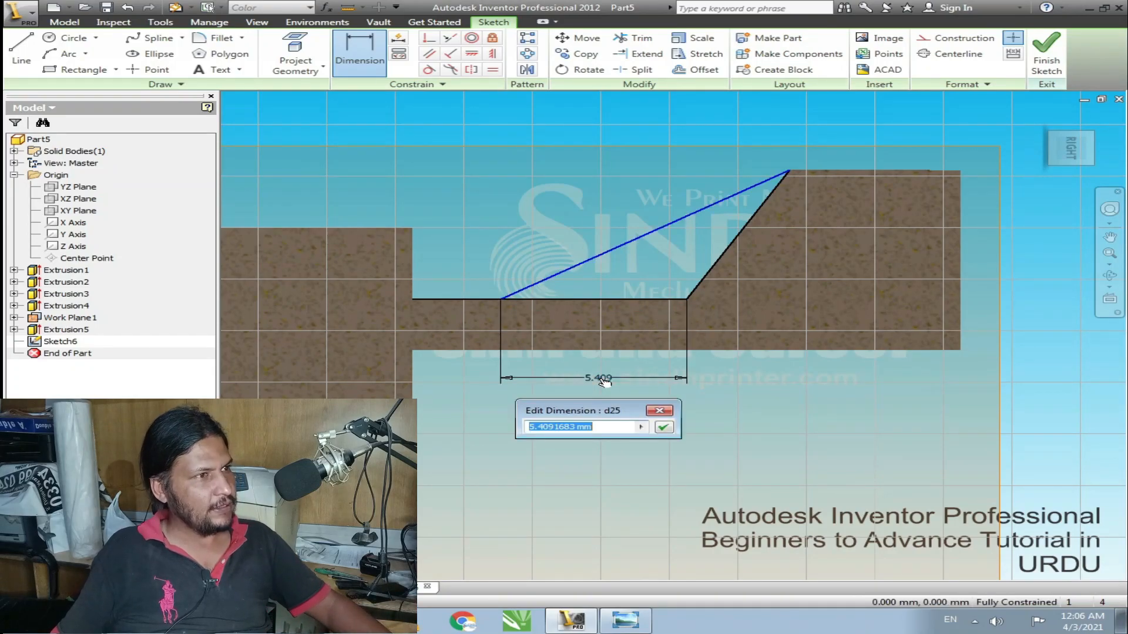
{"action": "type", "text": "5.5"}
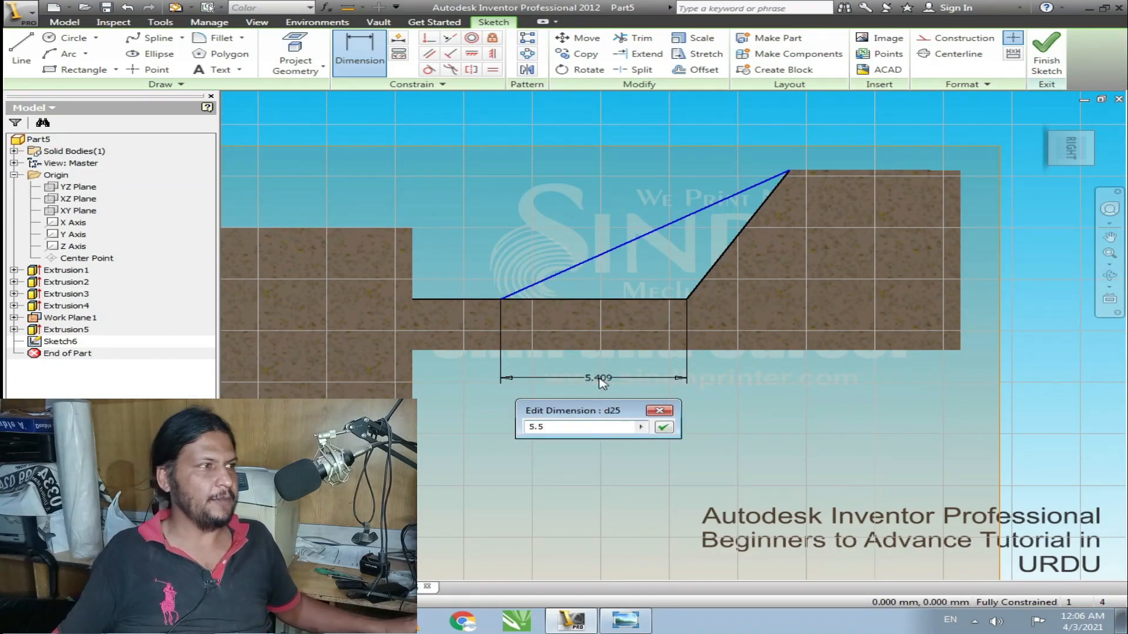
{"action": "key", "text": "Return"}
{"action": "left_click", "coordinate": [1047, 53]}
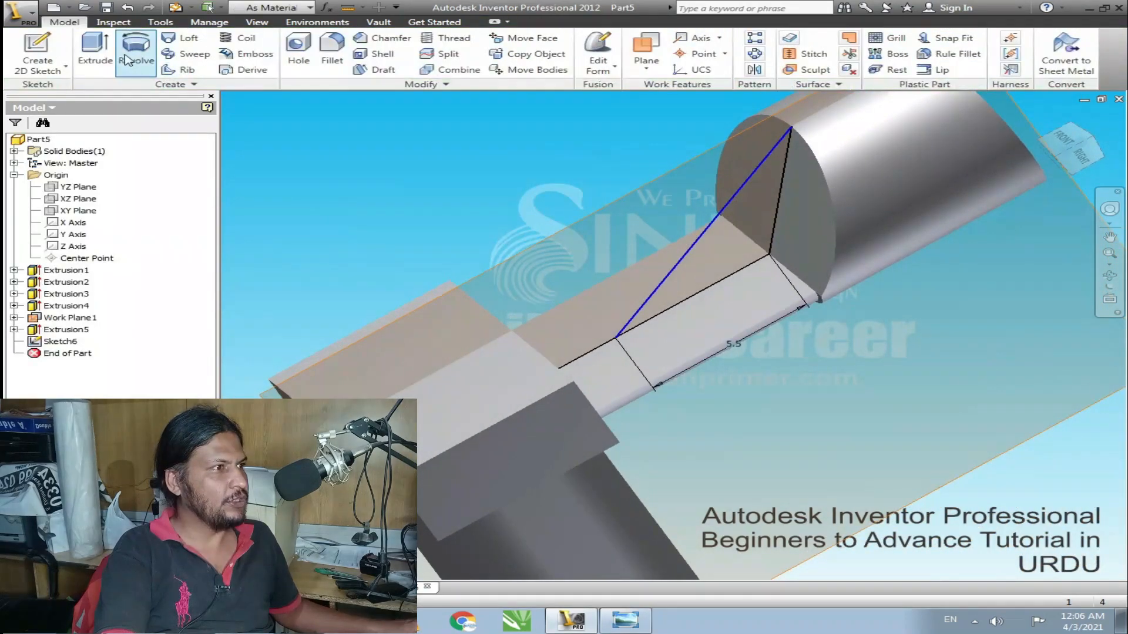
- Extrude the triangular rib profile symmetrically about the mid work plane with a thickness of 1 mm
{"action": "left_click", "coordinate": [94, 53]}
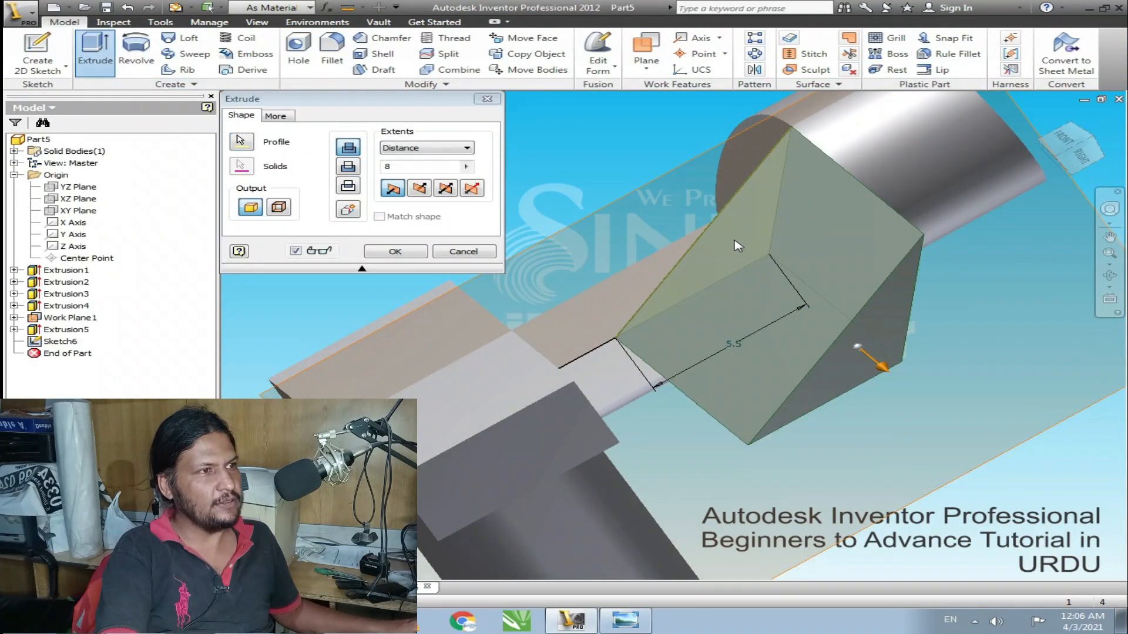
{"action": "left_click", "coordinate": [445, 188]}
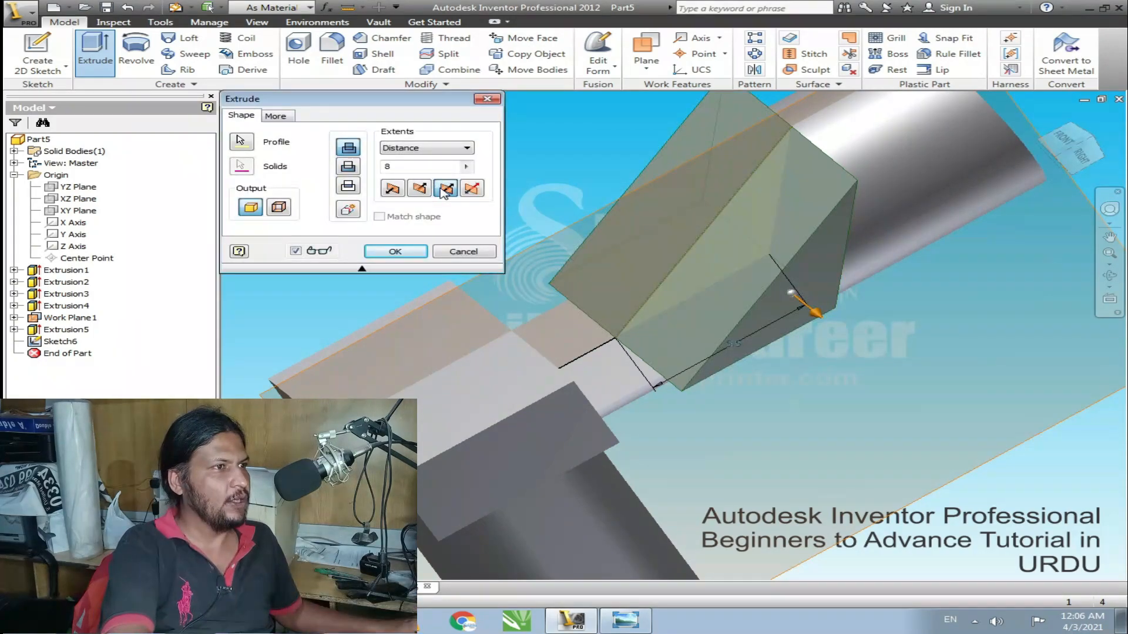
{"action": "type", "text": "1.5"}
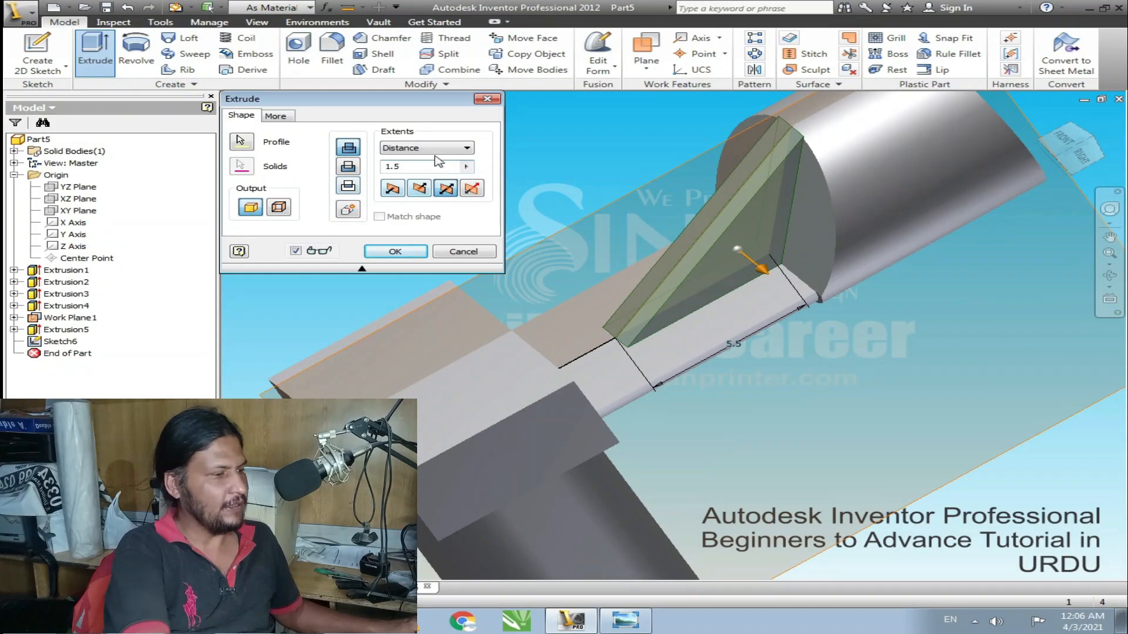
{"action": "left_click_drag", "start_coordinate": [414, 167], "coordinate": [352, 168]}
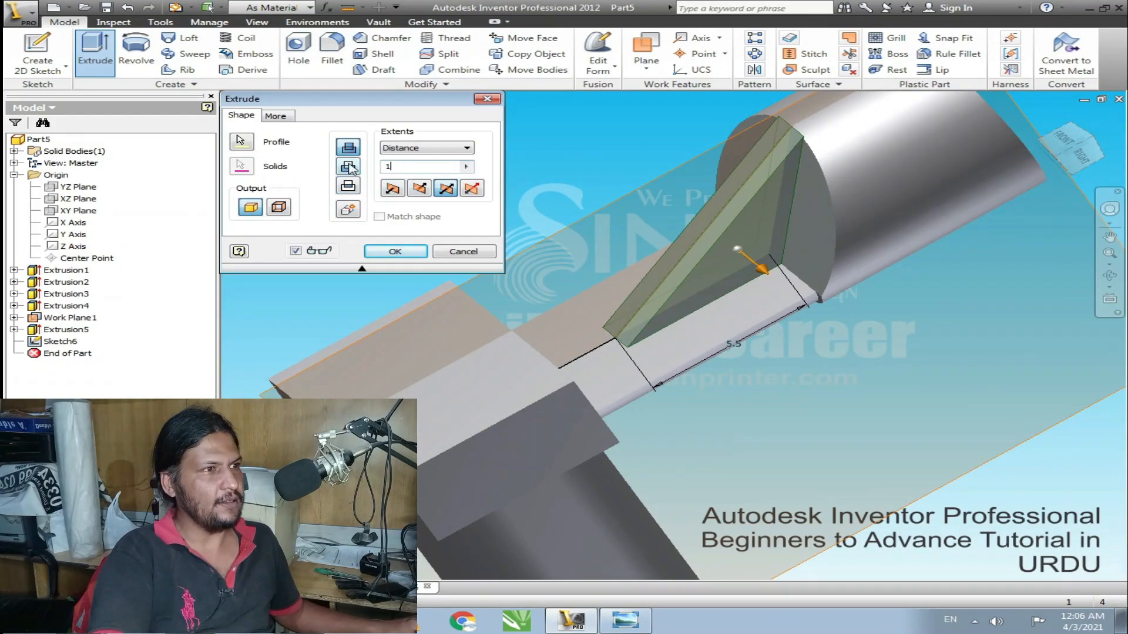
{"action": "left_click", "coordinate": [395, 251]}
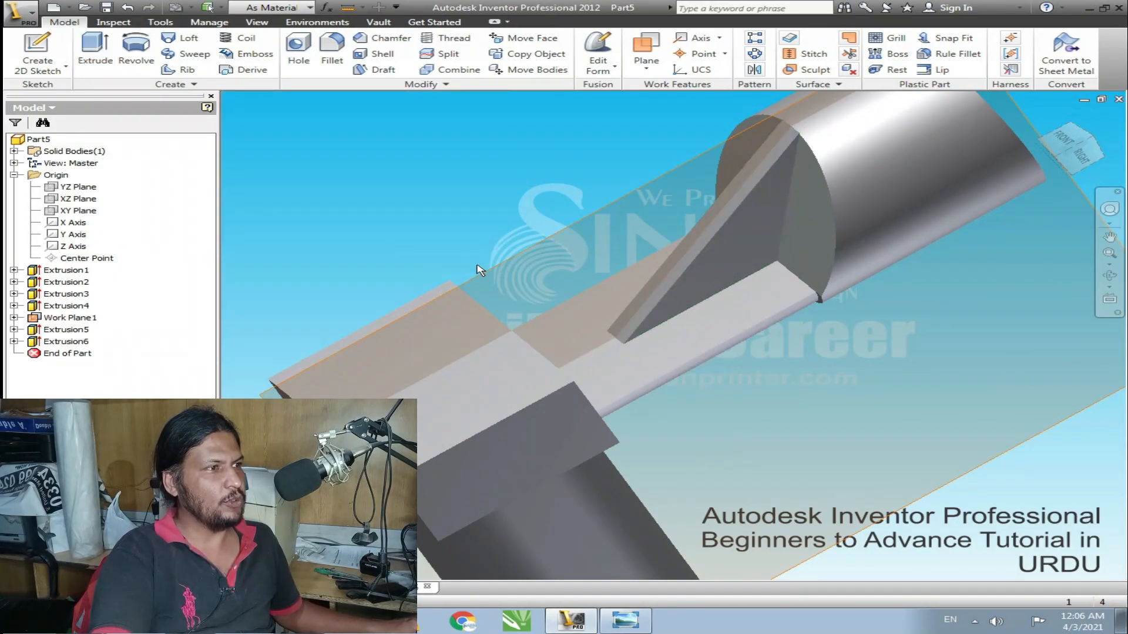
- Start a new sketch on the end face of the slot-shaped leg
{"action": "scroll", "coordinate": [575, 250], "scroll_direction": "up", "scroll_amount": 4}
{"action": "scroll", "coordinate": [574, 250], "scroll_direction": "down", "scroll_amount": 4}
{"action": "key", "text": "F4"}
{"action": "key", "text": "Escape"}
{"action": "scroll", "coordinate": [622, 350], "scroll_direction": "up", "scroll_amount": 4}
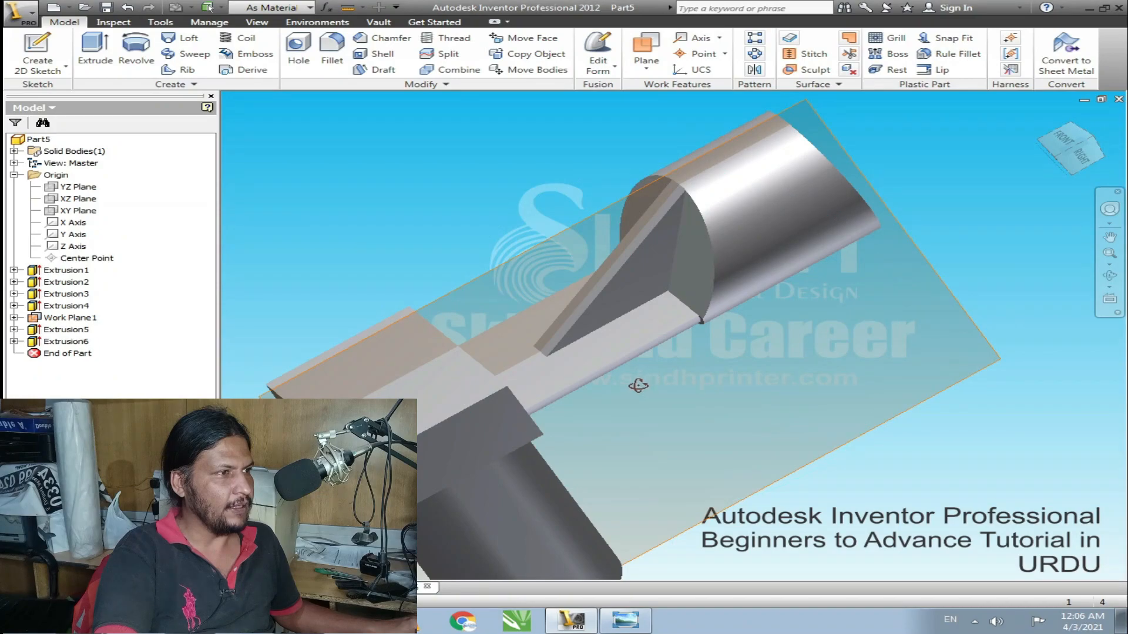
{"action": "middle_click_drag", "start_coordinate": [639, 386], "coordinate": [591, 390], "text": "shift"}
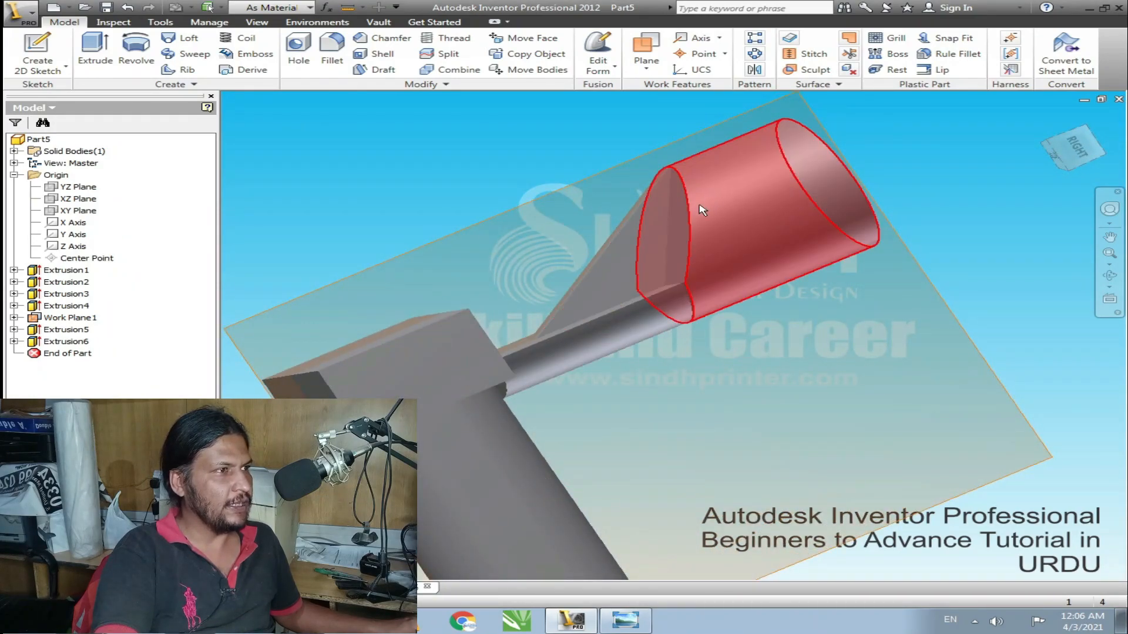
{"action": "scroll", "coordinate": [635, 243], "scroll_direction": "down", "scroll_amount": 4}
{"action": "middle_click_drag", "start_coordinate": [614, 288], "coordinate": [733, 229], "text": "shift"}
{"action": "scroll", "coordinate": [732, 225], "scroll_direction": "up", "scroll_amount": 5}
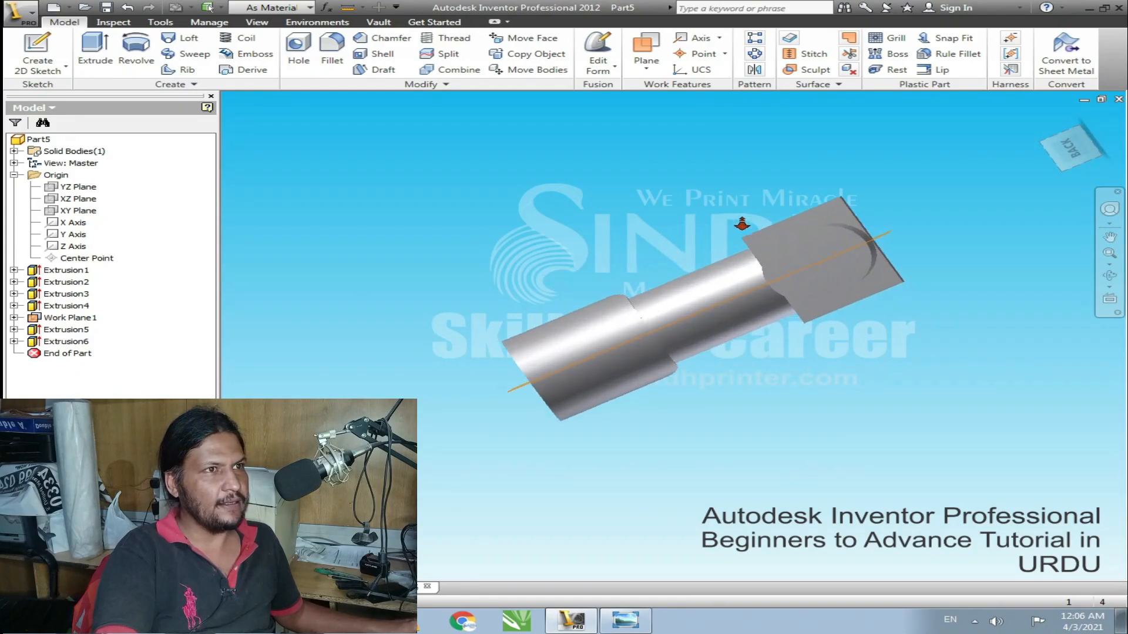
{"action": "left_click", "coordinate": [58, 50]}
{"action": "left_click", "coordinate": [499, 287]}
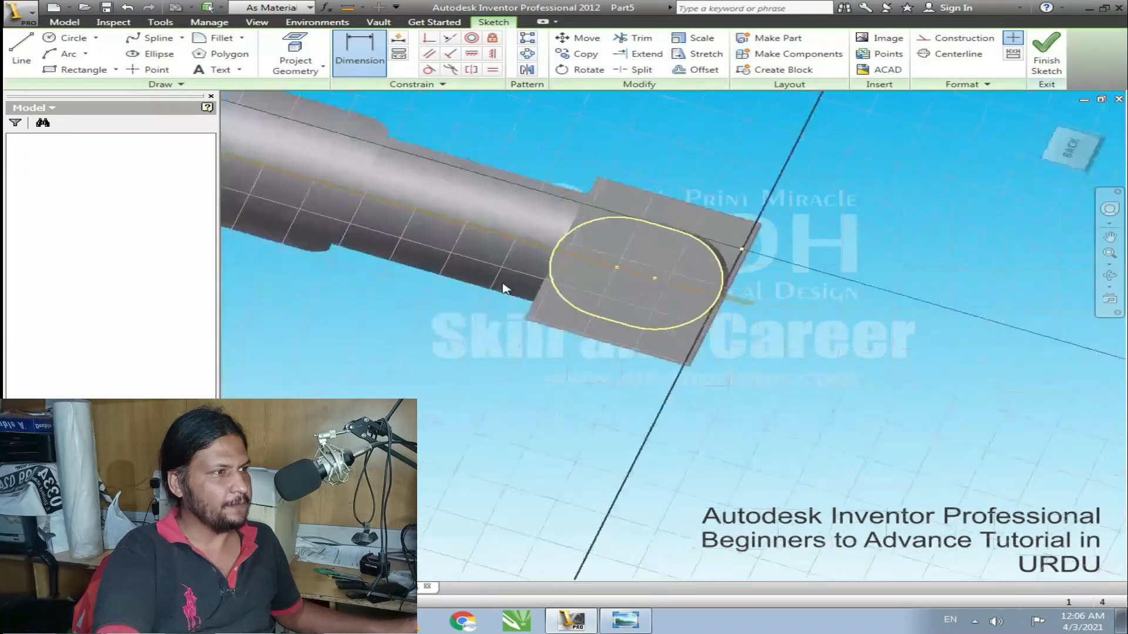
- Draw a horizontal line between the slot's straight sides and a circle centred on the line's midpoint
{"action": "key", "text": "l"}
{"action": "left_click", "coordinate": [444, 335]}
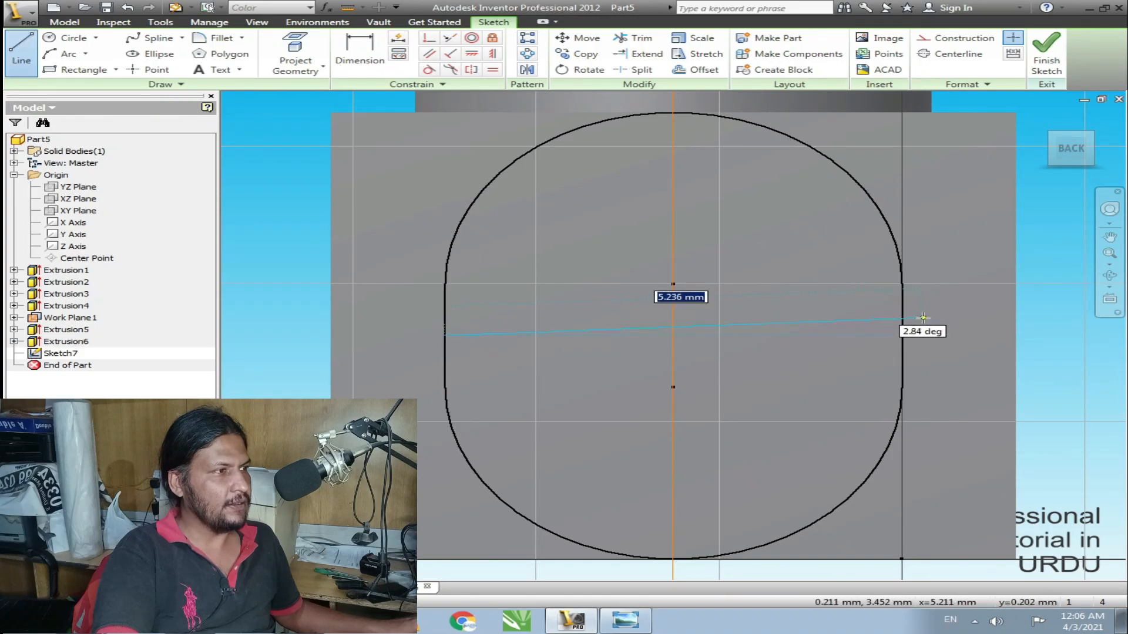
{"action": "left_click", "coordinate": [902, 336]}
{"action": "key", "text": "c"}
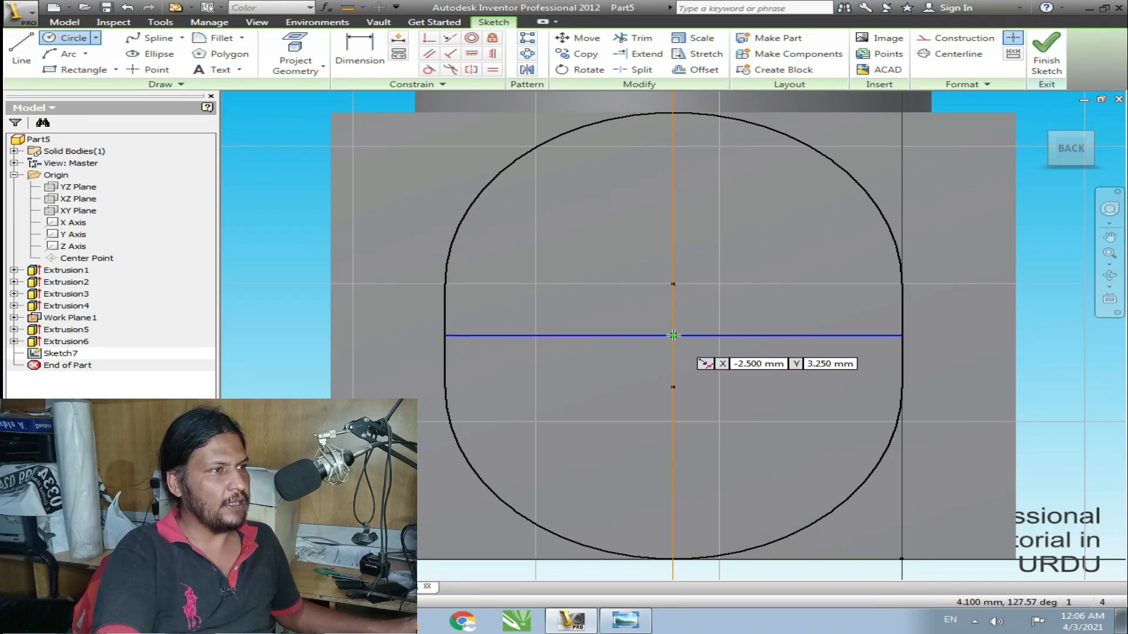
{"action": "left_click", "coordinate": [673, 335]}
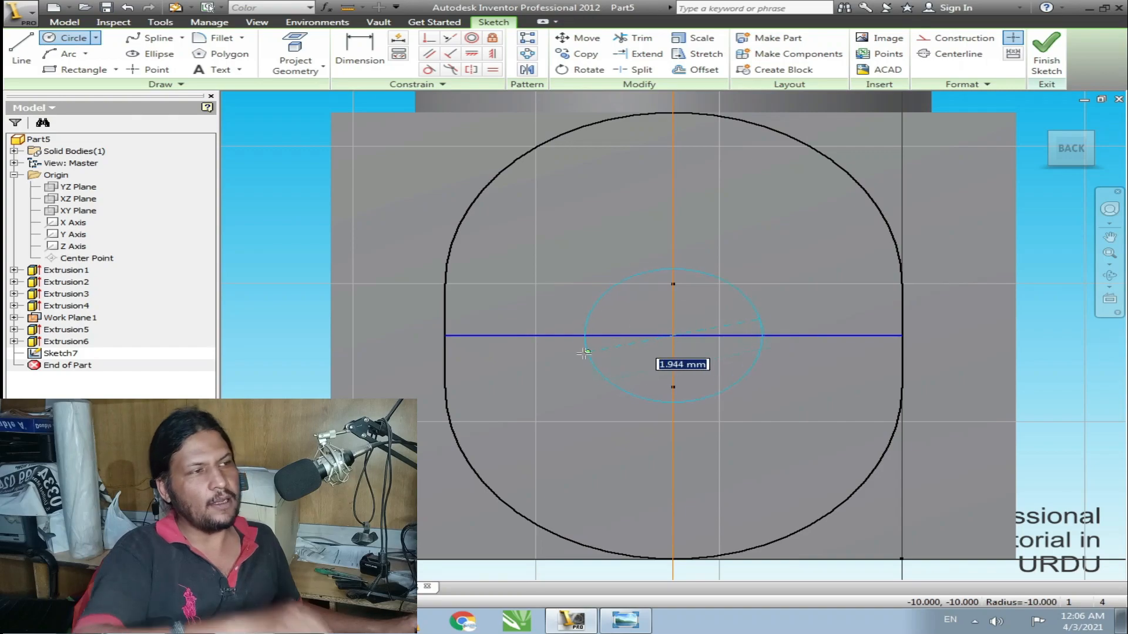
{"action": "left_click", "coordinate": [525, 366]}
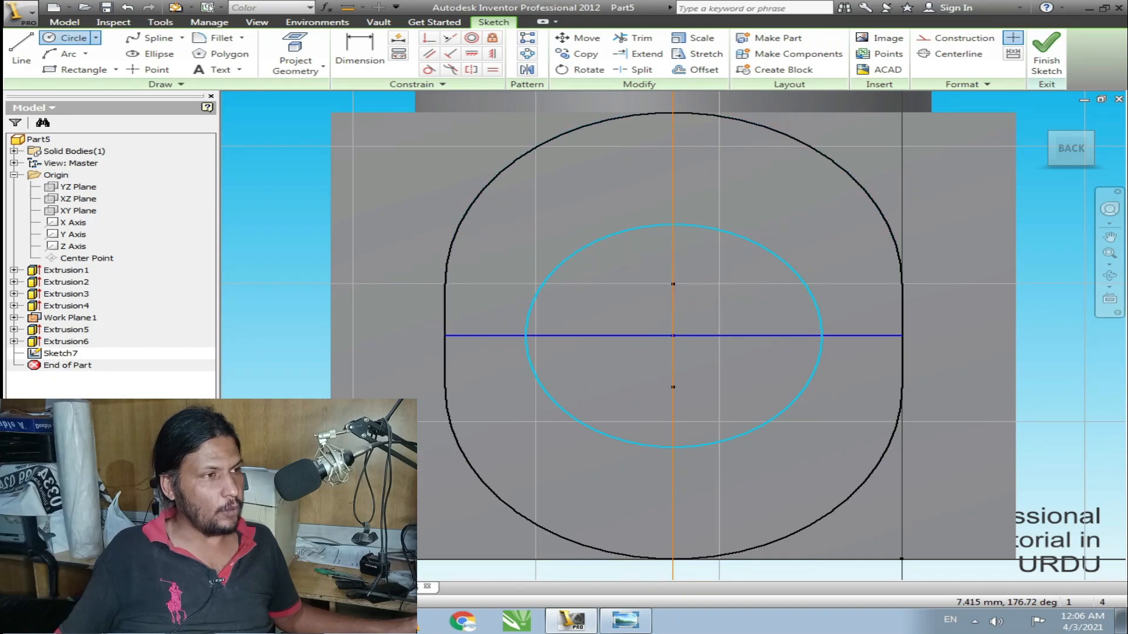
- Switch to the YT 01 part and measure the outer diameter of the stem tube's upper rim
{"action": "left_click", "coordinate": [366, 587]}
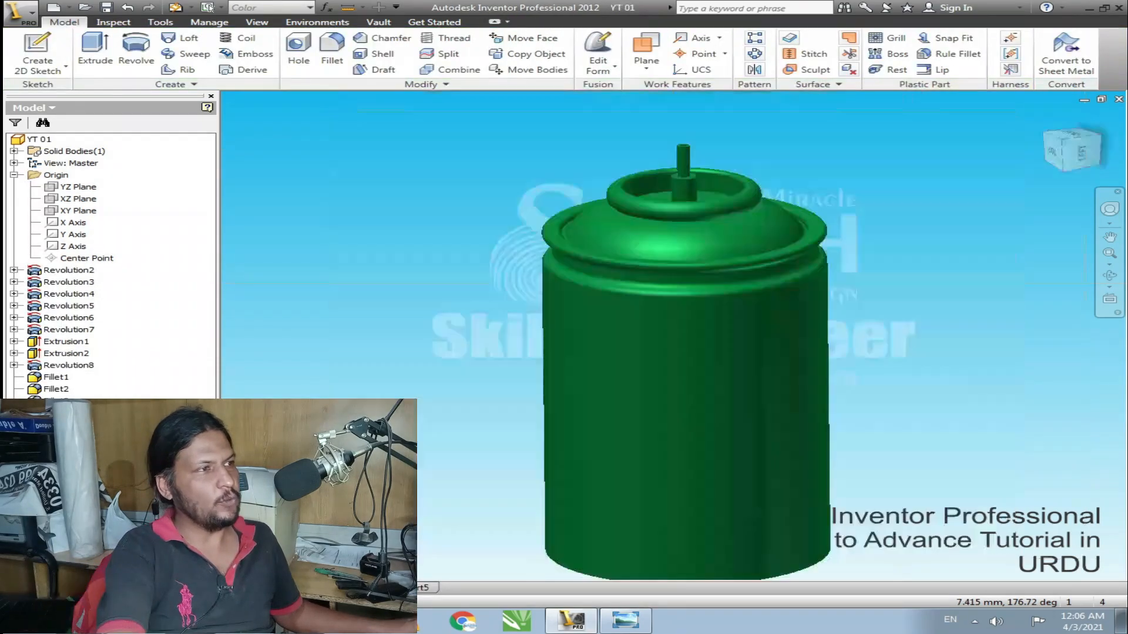
{"action": "scroll", "coordinate": [686, 128], "scroll_direction": "up", "scroll_amount": 4}
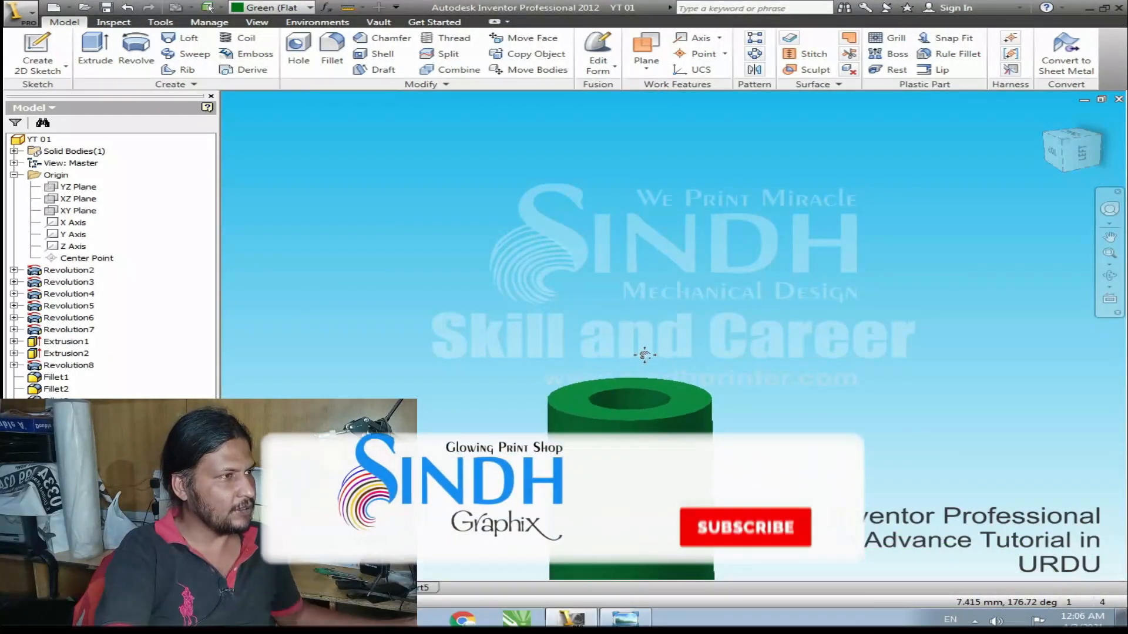
{"action": "middle_click_drag", "start_coordinate": [645, 355], "coordinate": [746, 289]}
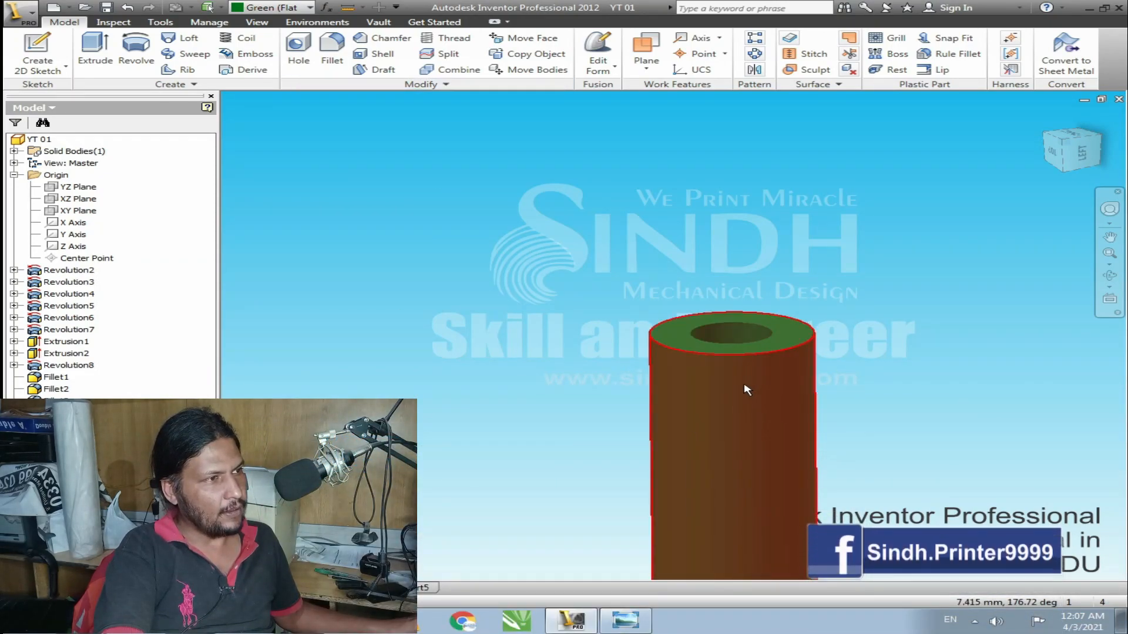
{"action": "middle_click_drag", "start_coordinate": [718, 237], "coordinate": [587, 202]}
{"action": "scroll", "coordinate": [682, 258], "scroll_direction": "down", "scroll_amount": 5}
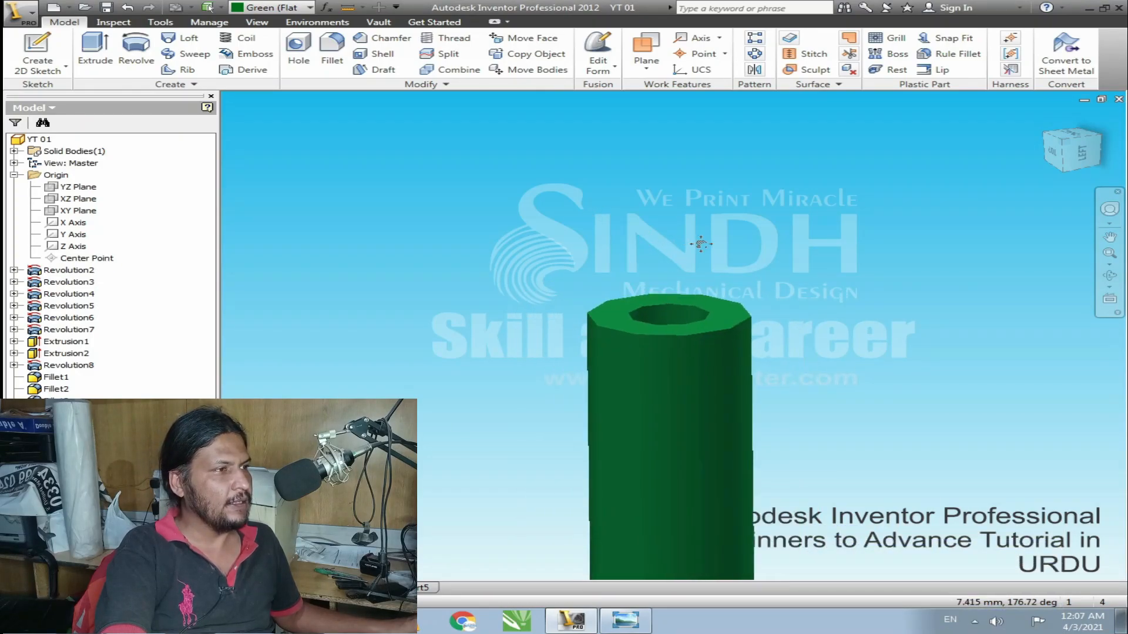
{"action": "middle_click_drag", "start_coordinate": [659, 248], "coordinate": [671, 272]}
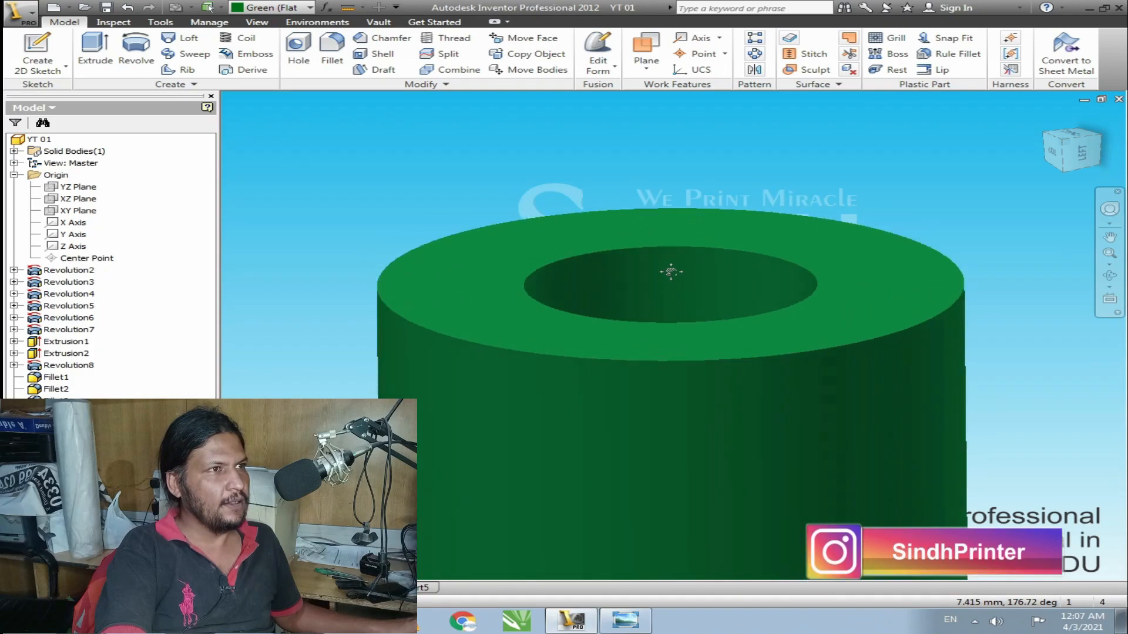
{"action": "left_click", "coordinate": [348, 8]}
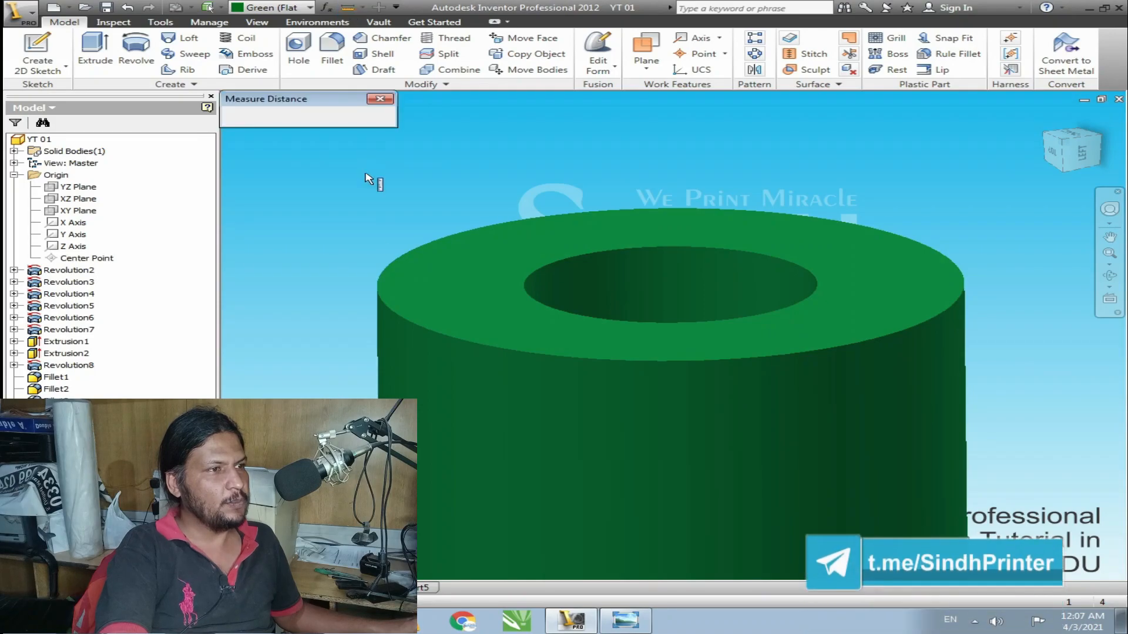
{"action": "left_click", "coordinate": [377, 288]}
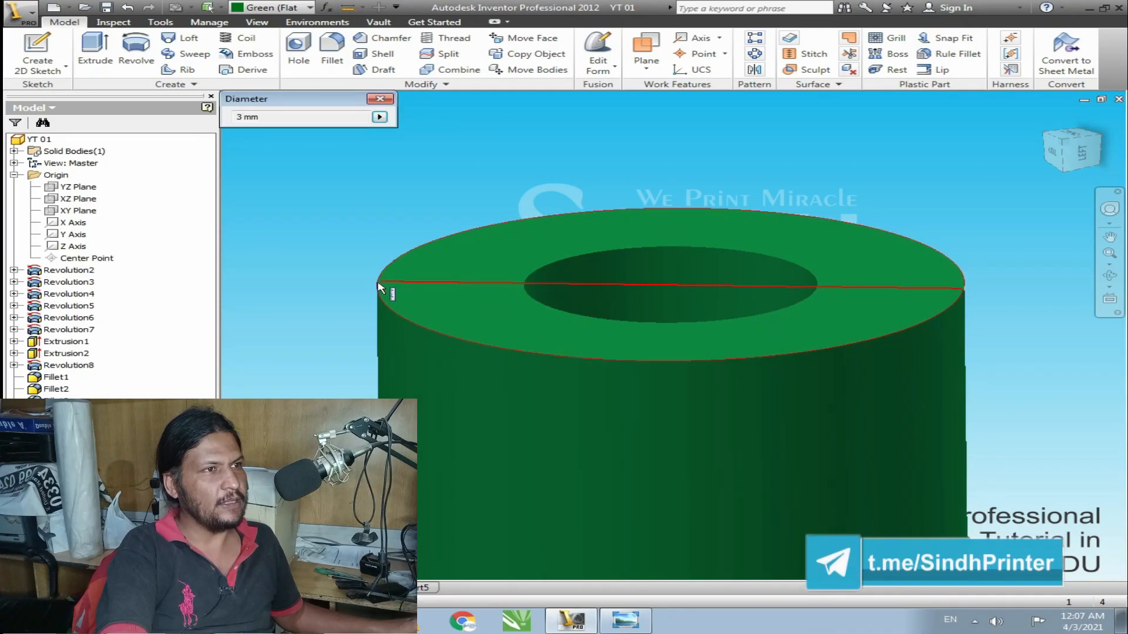
{"action": "left_click_drag", "start_coordinate": [265, 116], "coordinate": [242, 118]}
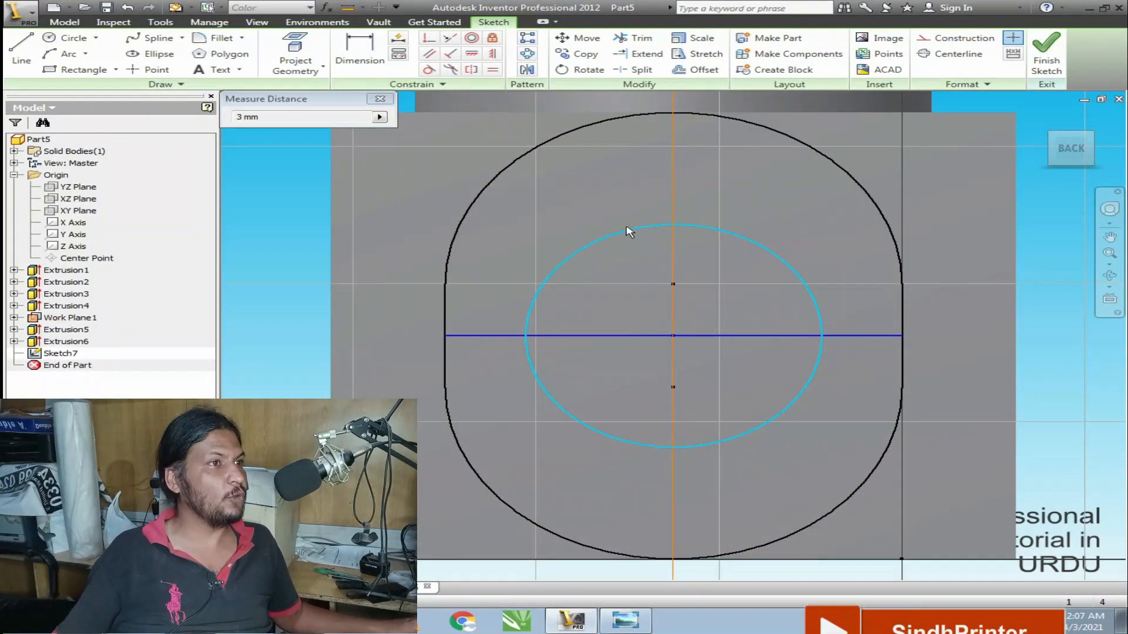
- Dimension the circle in the slot outline to a 3 mm diameter and finish the sketch
{"action": "left_click", "coordinate": [353, 51]}
{"action": "left_click", "coordinate": [576, 254]}
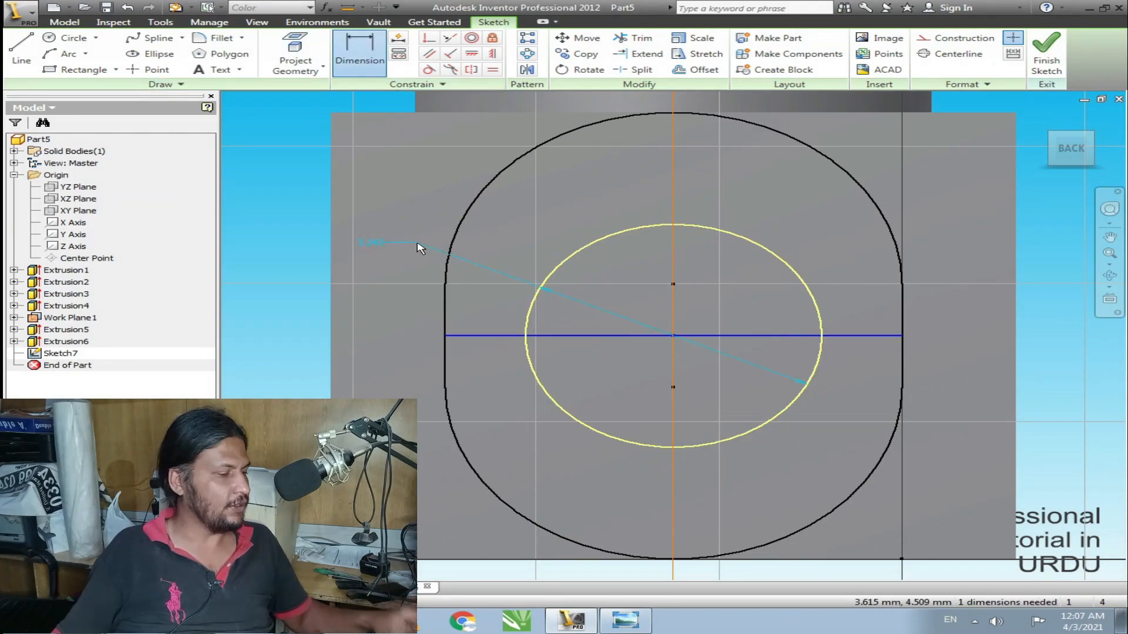
{"action": "left_click", "coordinate": [409, 248]}
{"action": "type", "text": "3"}
{"action": "key", "text": "Return"}
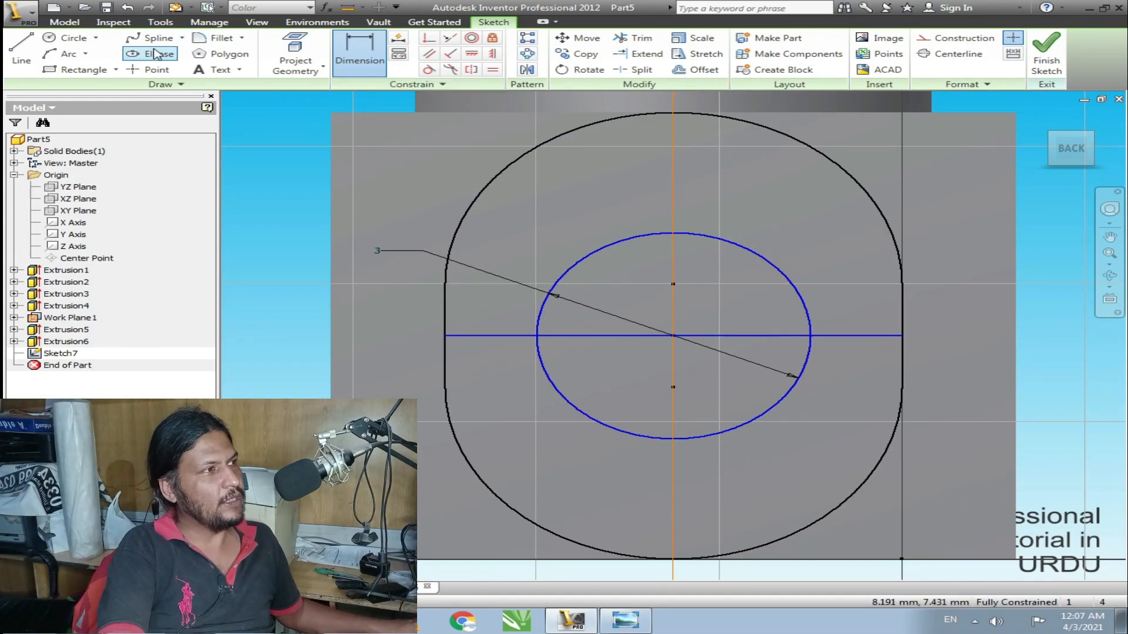
{"action": "left_click", "coordinate": [1046, 53]}
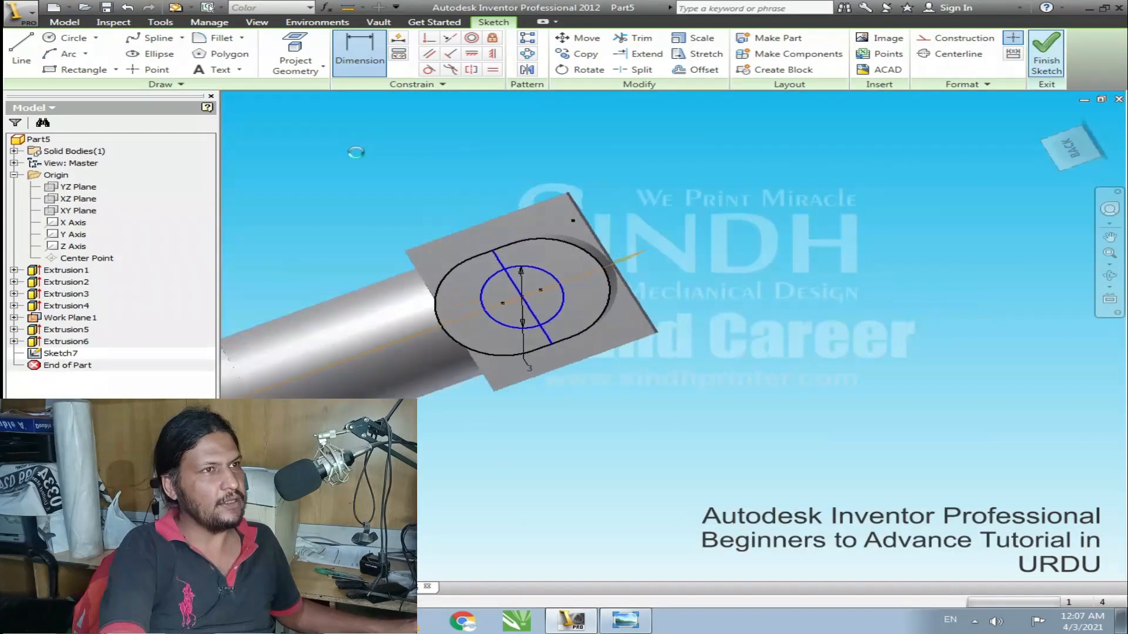
- Cut the 3 mm circle 5 mm deep into the slot-shaped leg
{"action": "left_click", "coordinate": [94, 54]}
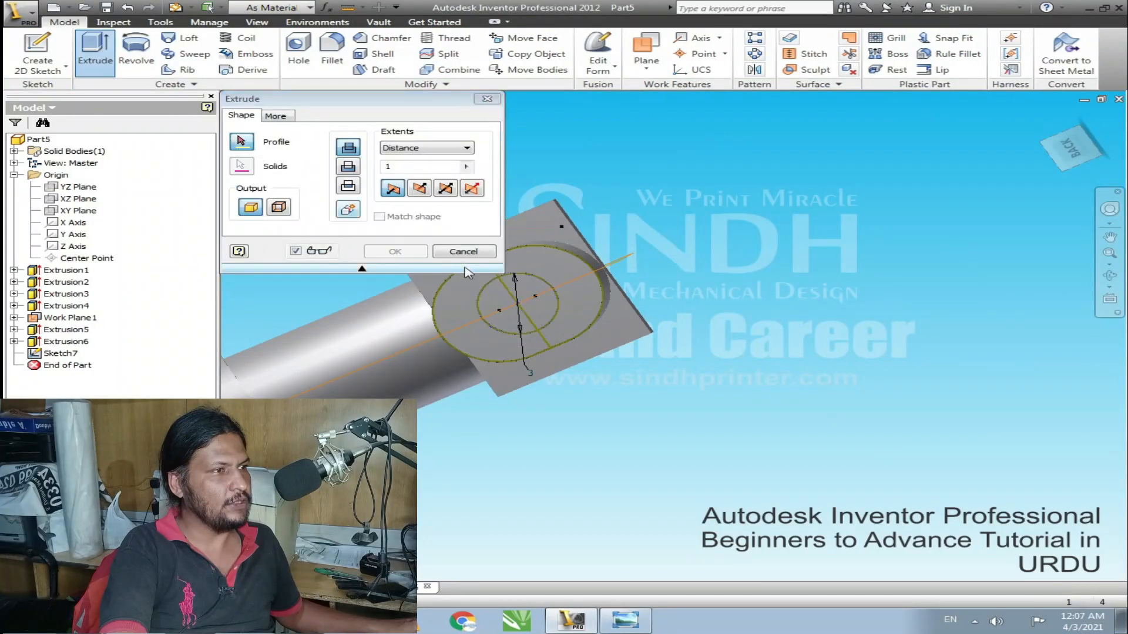
{"action": "left_click", "coordinate": [530, 300]}
{"action": "left_click", "coordinate": [353, 172]}
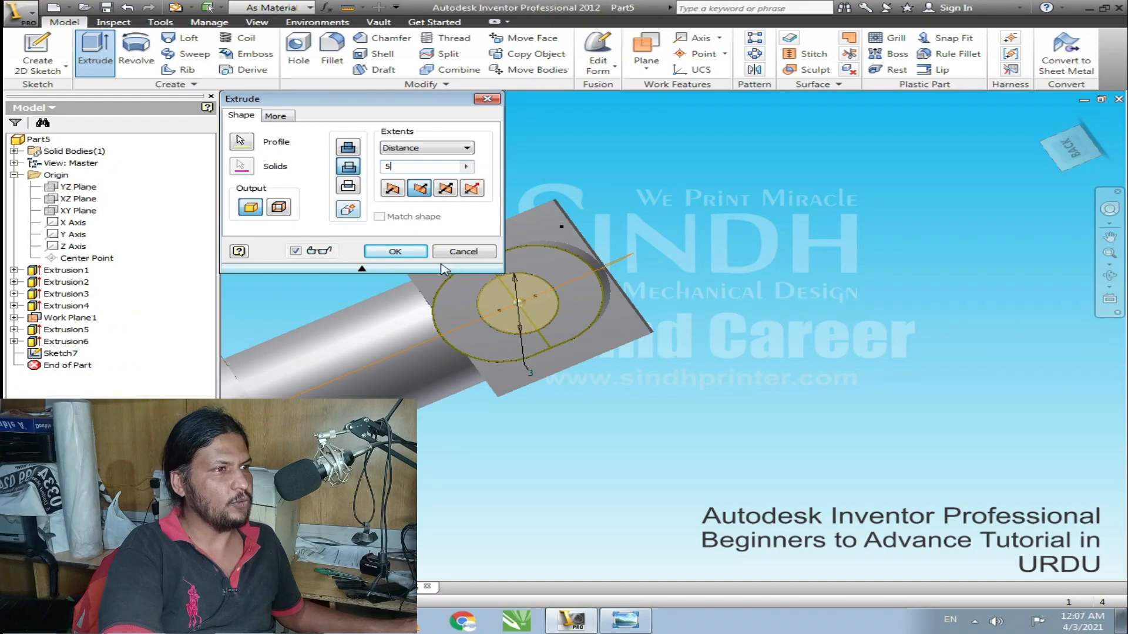
{"action": "left_click", "coordinate": [401, 253]}
- Start a sketch on the large cylinder's round end face and draw a concentric circle about 5.2 mm in diameter
{"action": "scroll", "coordinate": [552, 294], "scroll_direction": "up", "scroll_amount": 3}
{"action": "middle_click_drag", "start_coordinate": [552, 259], "coordinate": [651, 179], "text": "shift"}
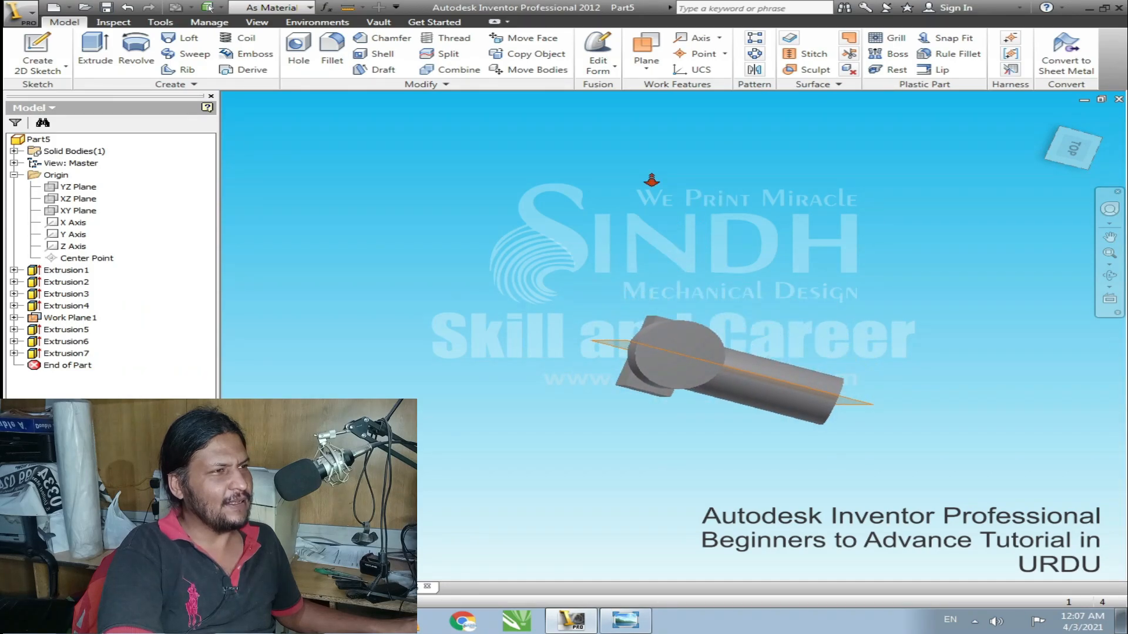
{"action": "scroll", "coordinate": [658, 235], "scroll_direction": "down", "scroll_amount": 5}
{"action": "scroll", "coordinate": [467, 270], "scroll_direction": "up", "scroll_amount": 3}
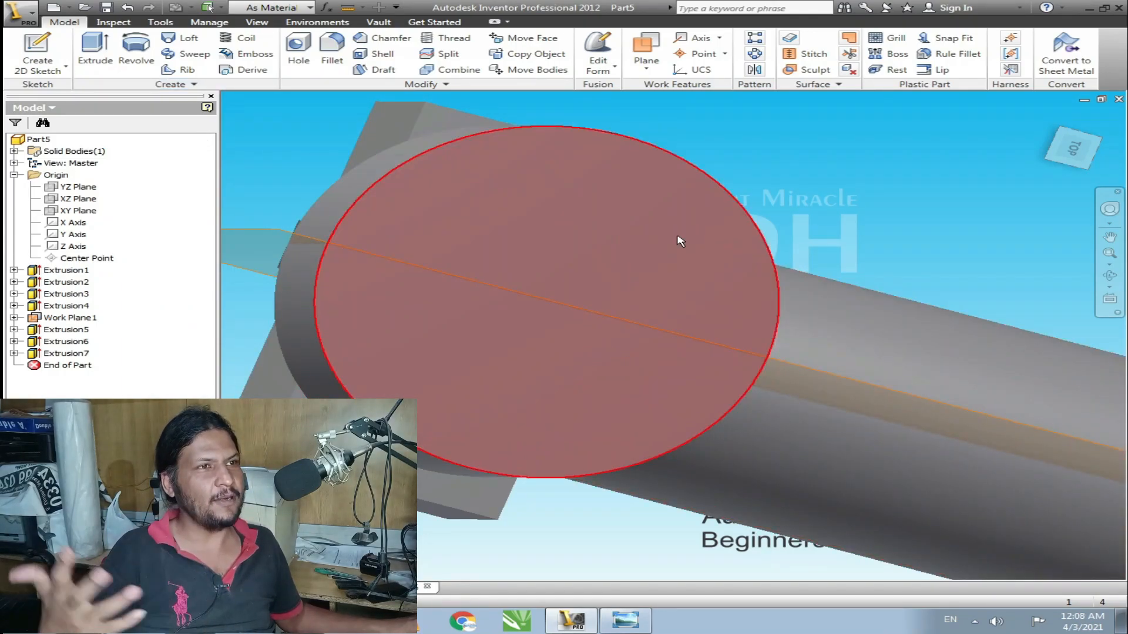
{"action": "left_click", "coordinate": [36, 49]}
{"action": "left_click", "coordinate": [573, 259]}
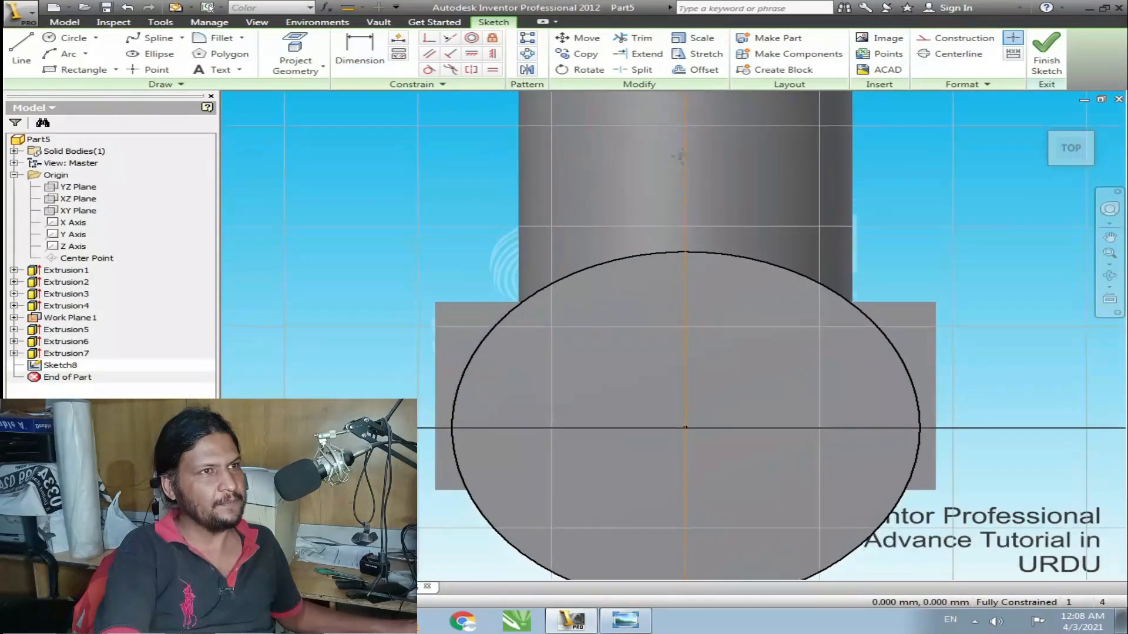
{"action": "left_click", "coordinate": [64, 39]}
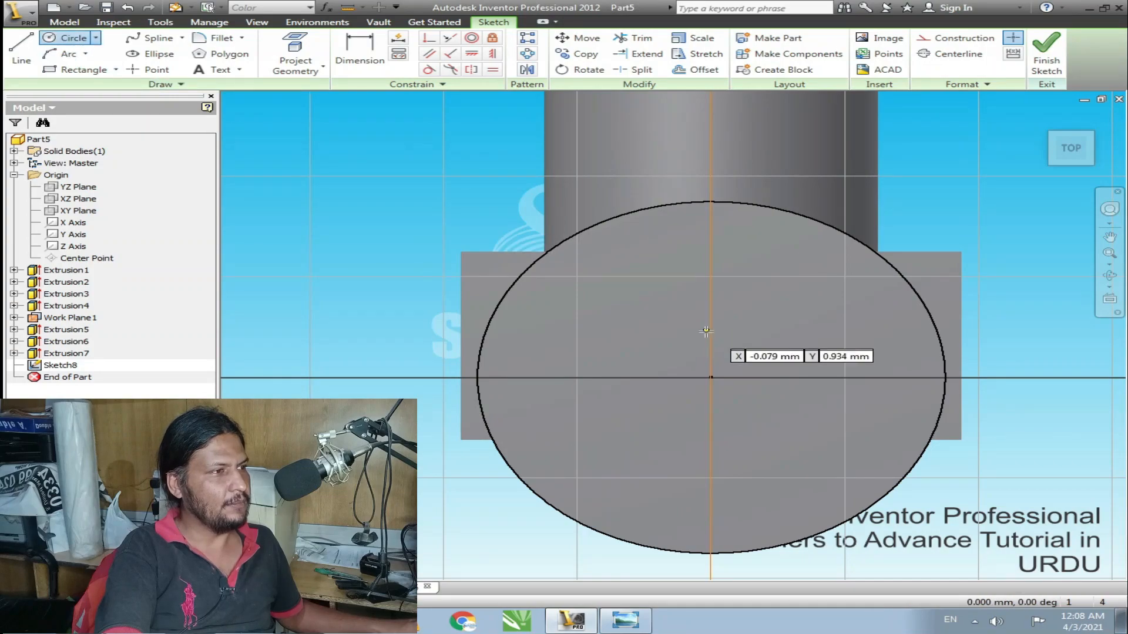
{"action": "left_click", "coordinate": [711, 377]}
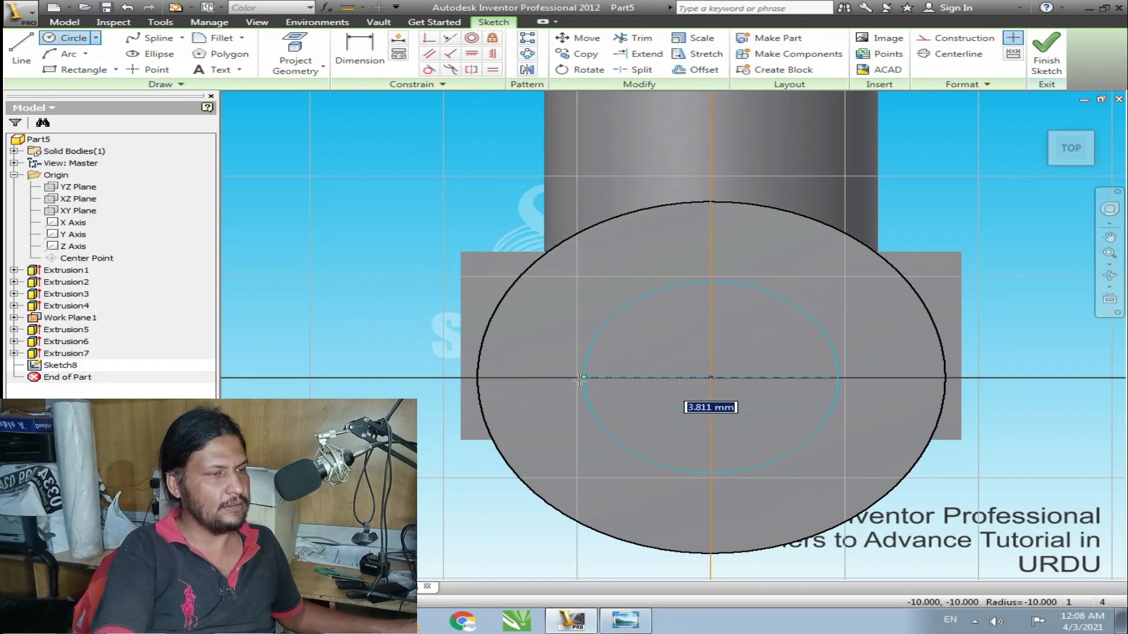
{"action": "left_click", "coordinate": [539, 381]}
{"action": "key", "text": "Escape"}
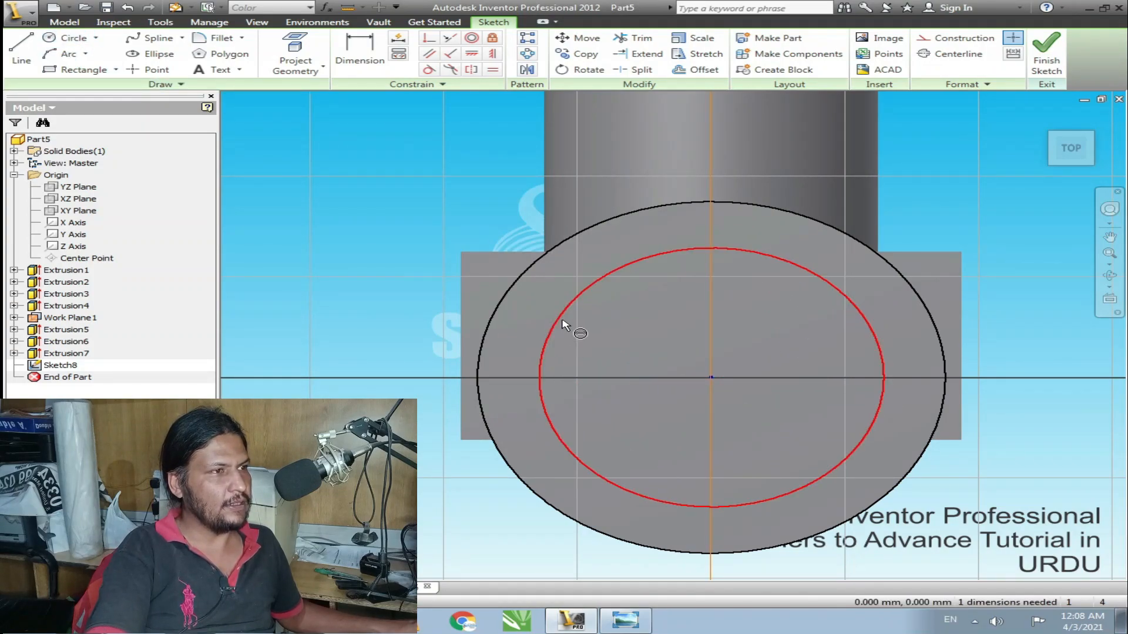
- Dimension the concentric circle to a 5.5 mm diameter and finish the sketch
{"action": "key", "text": "d"}
{"action": "left_click", "coordinate": [556, 320]}
{"action": "left_click", "coordinate": [449, 229]}
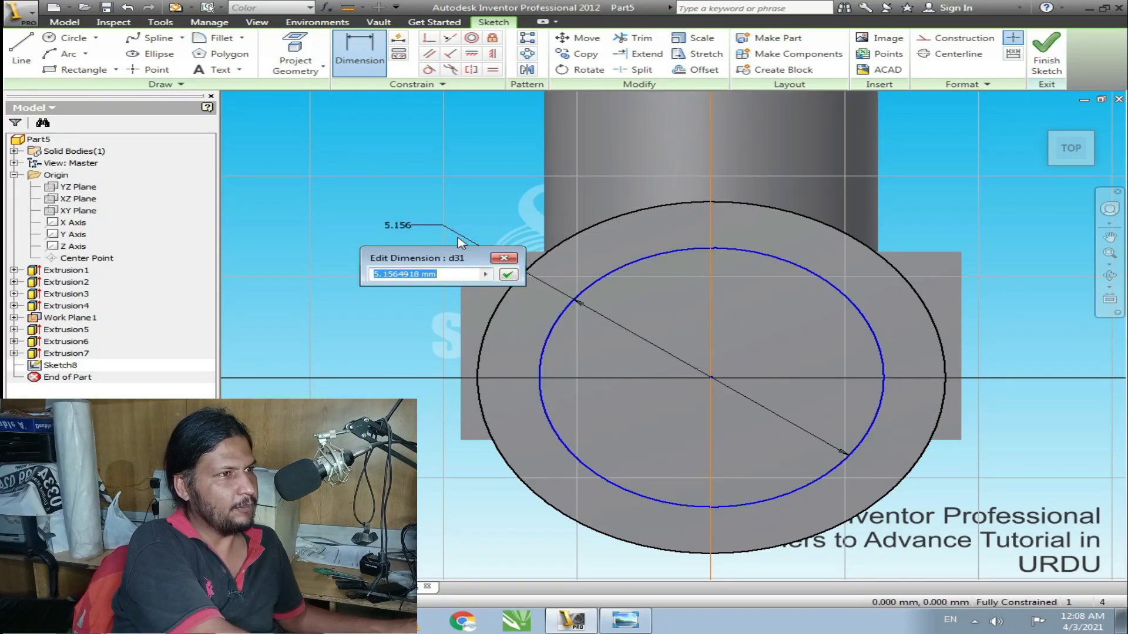
{"action": "type", "text": "5.5"}
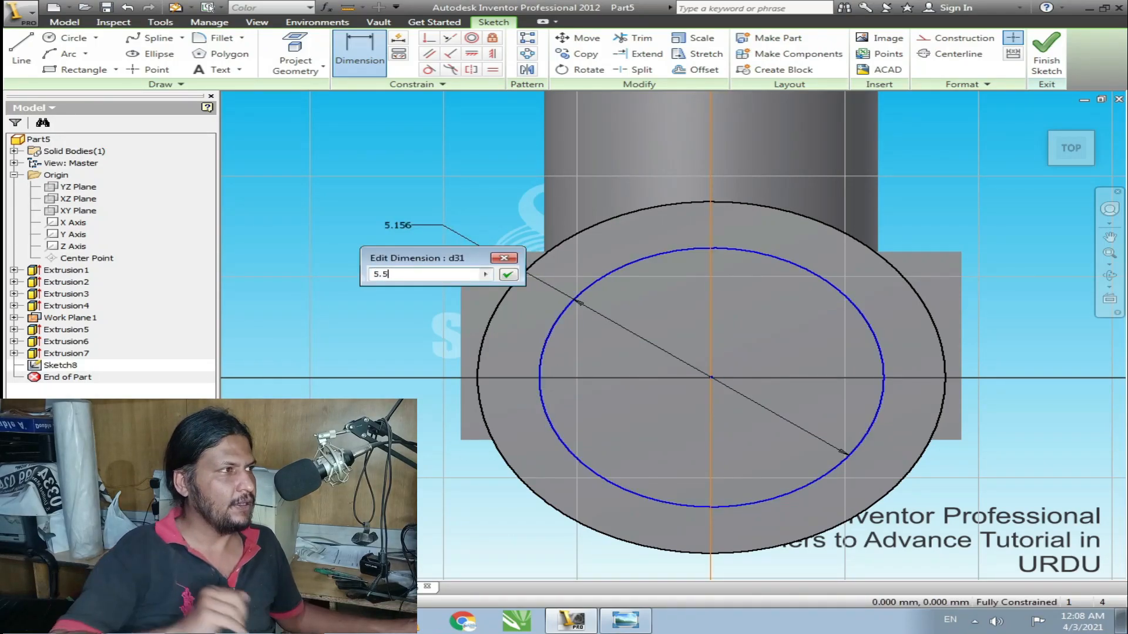
{"action": "key", "text": "Return"}
{"action": "left_click", "coordinate": [1047, 53]}
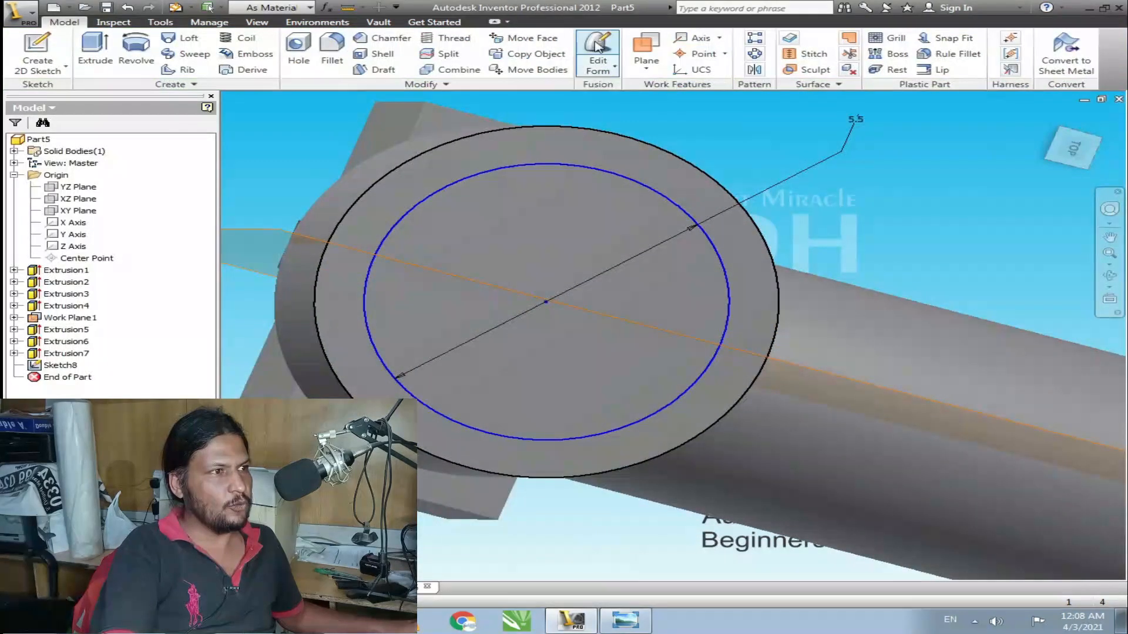
- Cut the 5.5 mm circle 0.5 mm deep into the large cylinder's round end face
{"action": "left_click", "coordinate": [95, 50]}
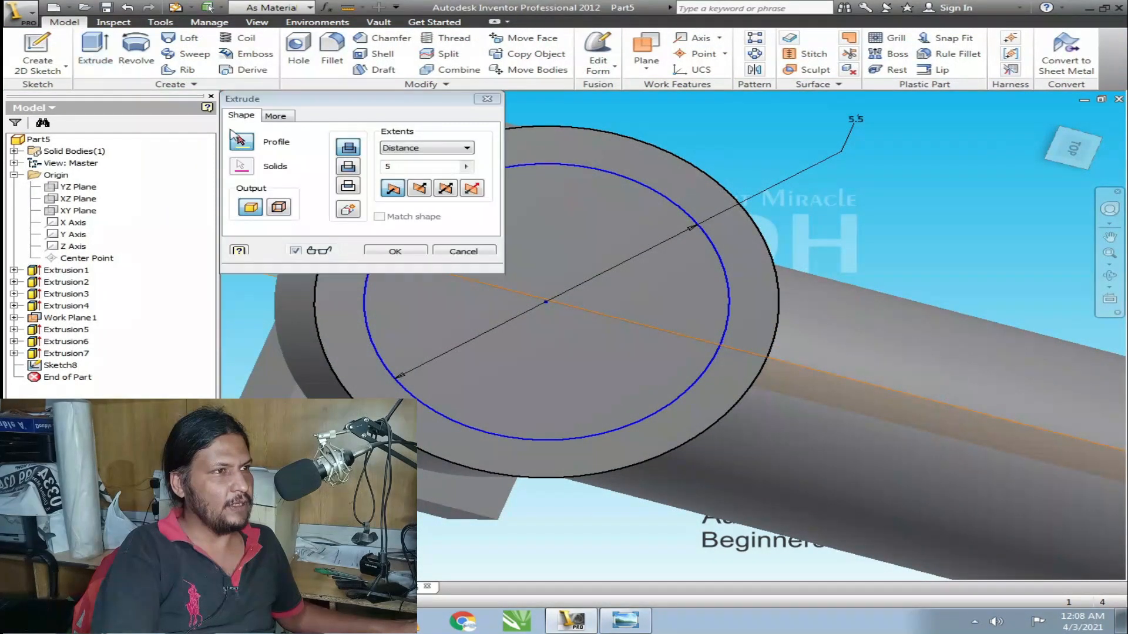
{"action": "left_click", "coordinate": [419, 188]}
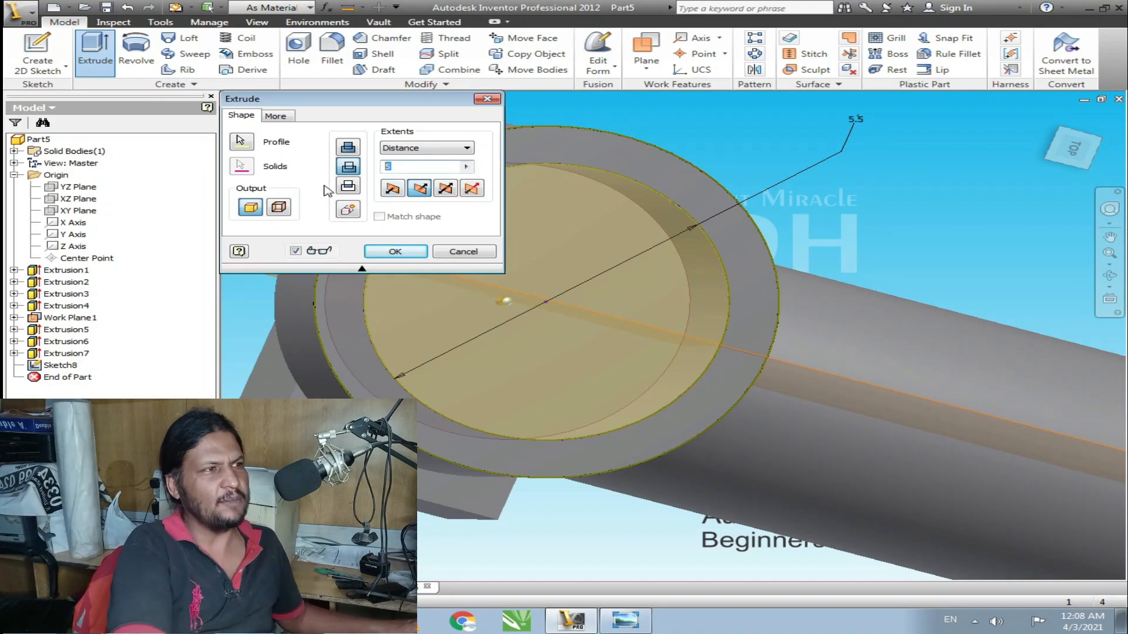
{"action": "type", "text": ".5"}
{"action": "scroll", "coordinate": [666, 267], "scroll_direction": "down", "scroll_amount": 3}
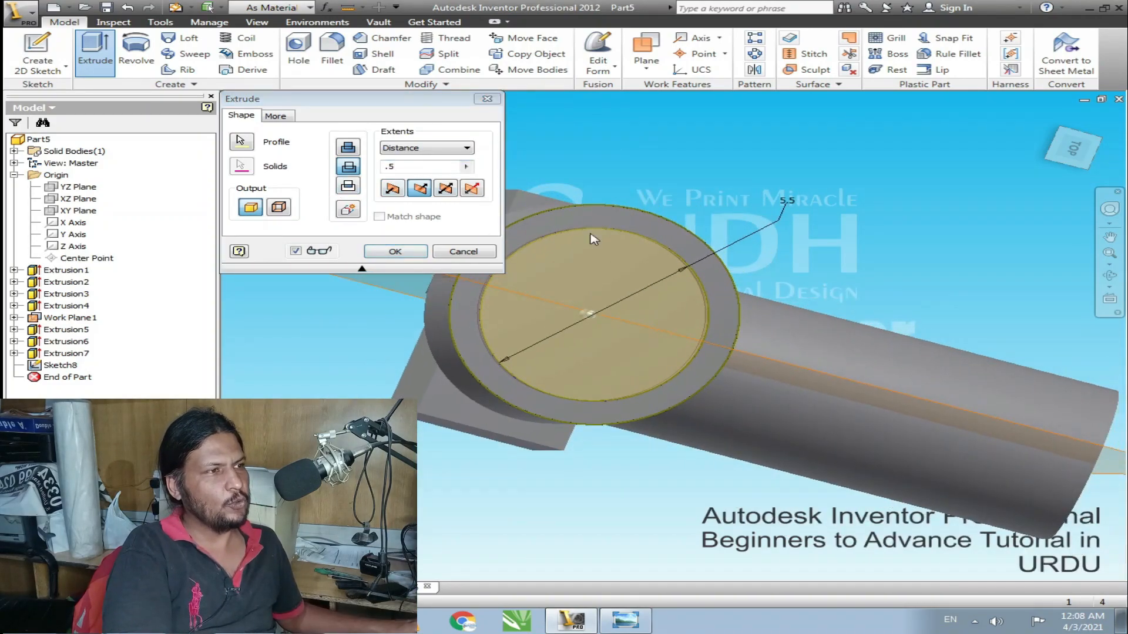
{"action": "left_click", "coordinate": [395, 251]}
{"action": "scroll", "coordinate": [638, 298], "scroll_direction": "down", "scroll_amount": 3}
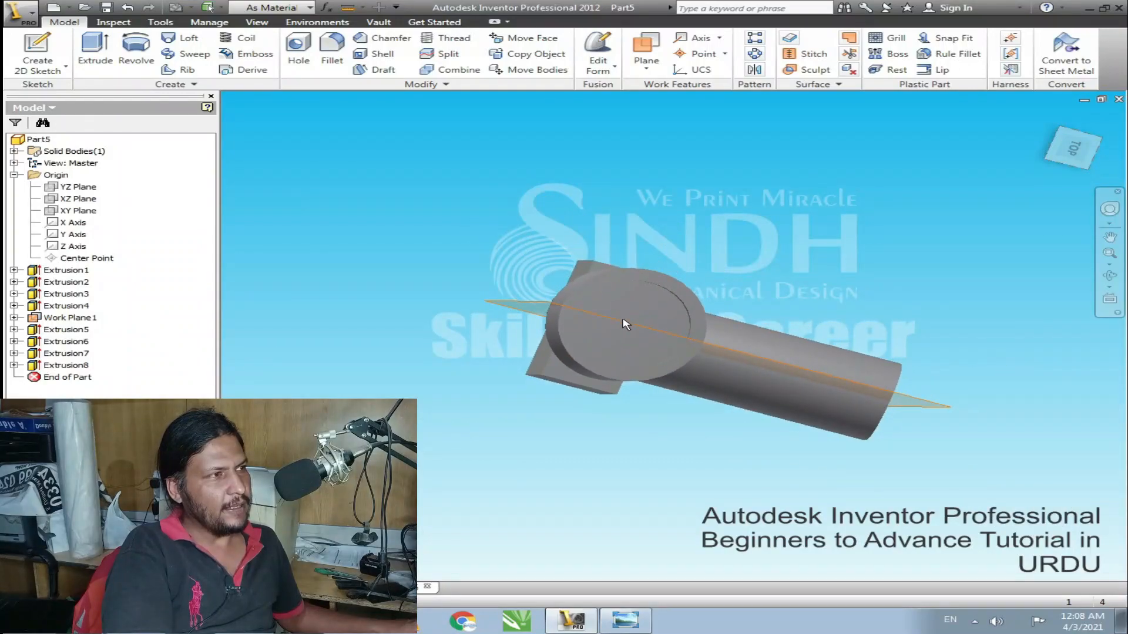
- Hide the work plane that runs through the part
{"action": "middle_click_drag", "start_coordinate": [583, 294], "coordinate": [688, 289], "text": "shift"}
{"action": "scroll", "coordinate": [687, 290], "scroll_direction": "down", "scroll_amount": 3}
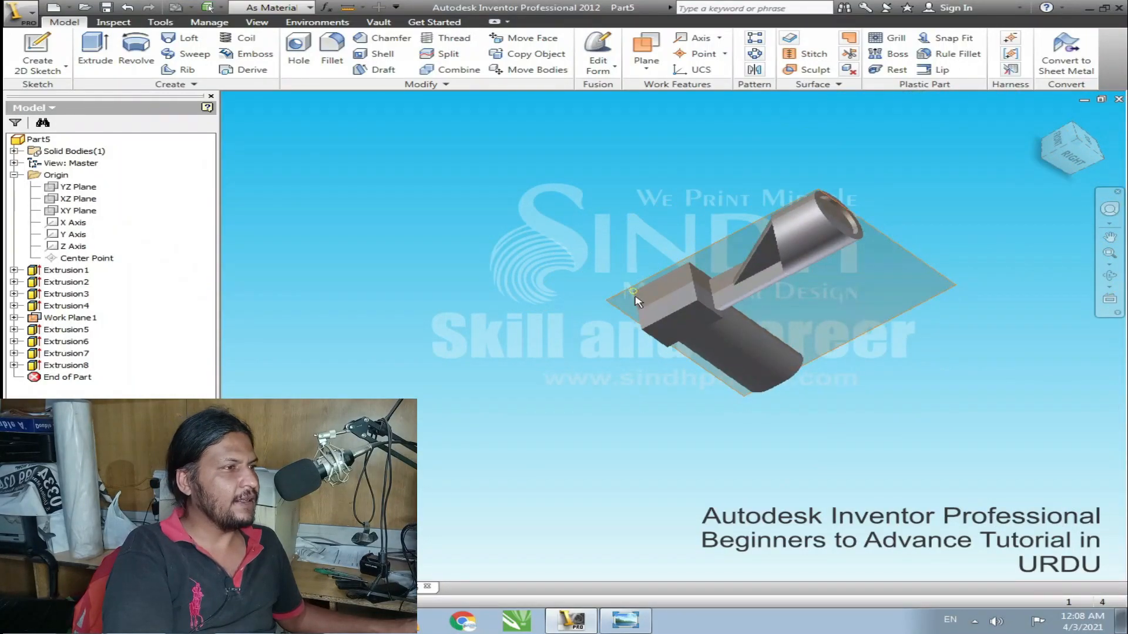
{"action": "middle_click_drag", "start_coordinate": [675, 391], "coordinate": [635, 391], "text": "shift"}
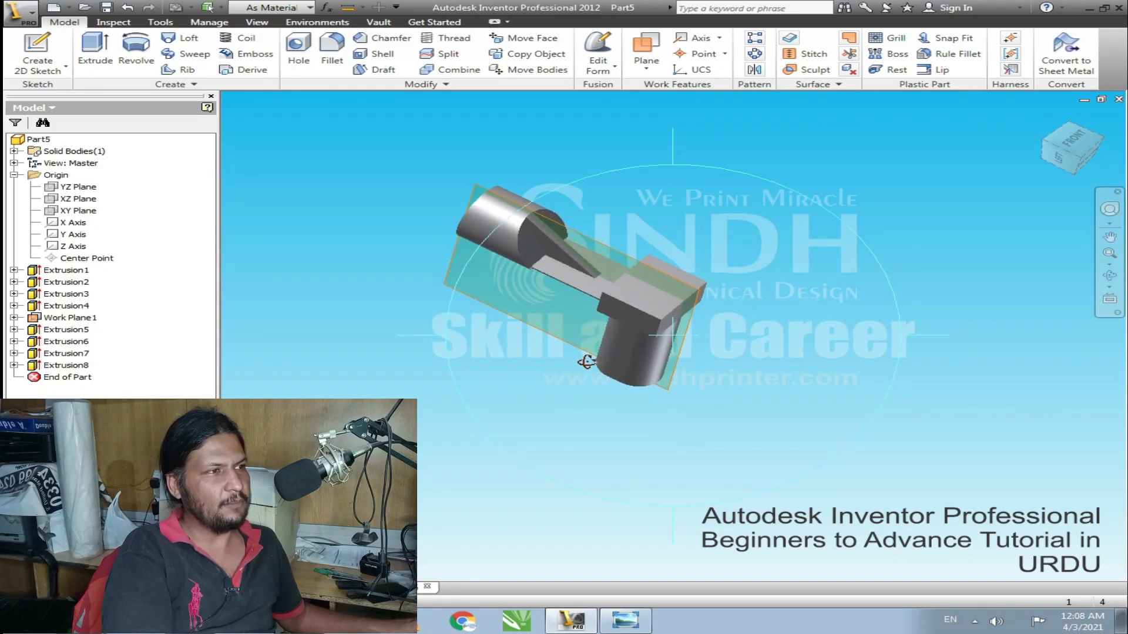
{"action": "middle_click_drag", "start_coordinate": [581, 146], "coordinate": [495, 248], "text": "shift"}
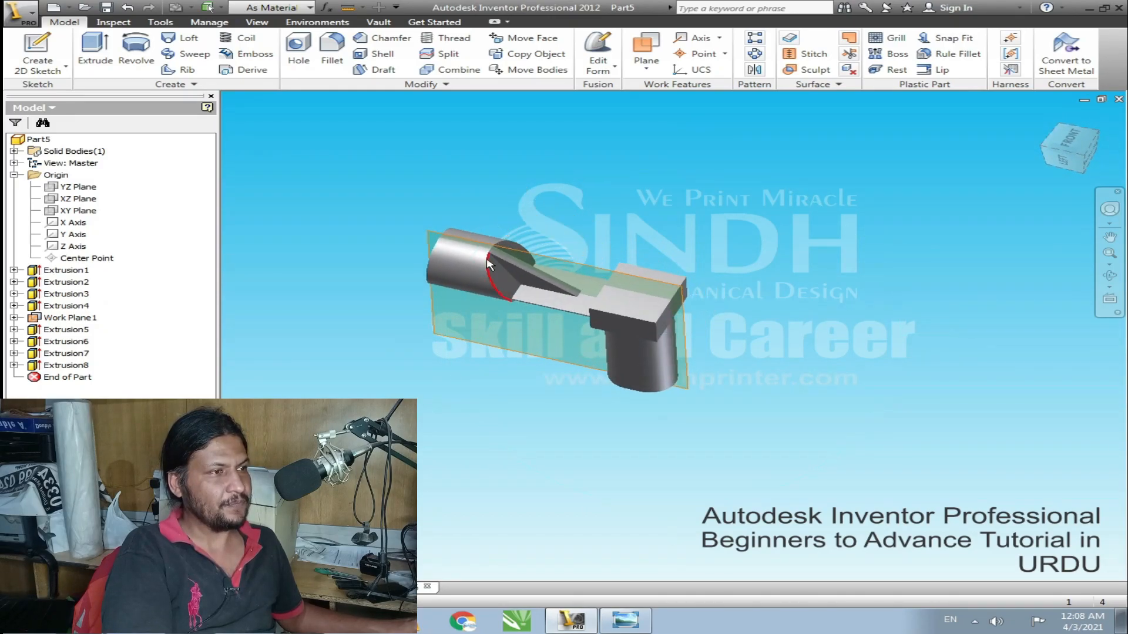
{"action": "middle_click_drag", "start_coordinate": [419, 339], "coordinate": [463, 342], "text": "shift"}
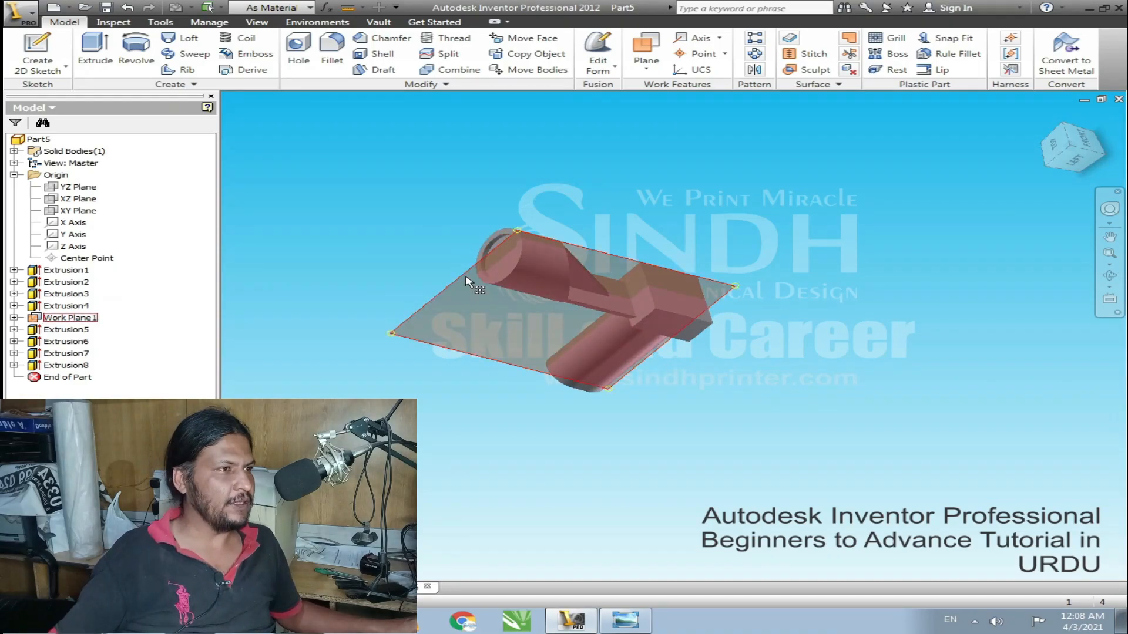
{"action": "left_click", "coordinate": [445, 304]}
{"action": "right_click", "coordinate": [38, 316]}
{"action": "left_click", "coordinate": [73, 455]}
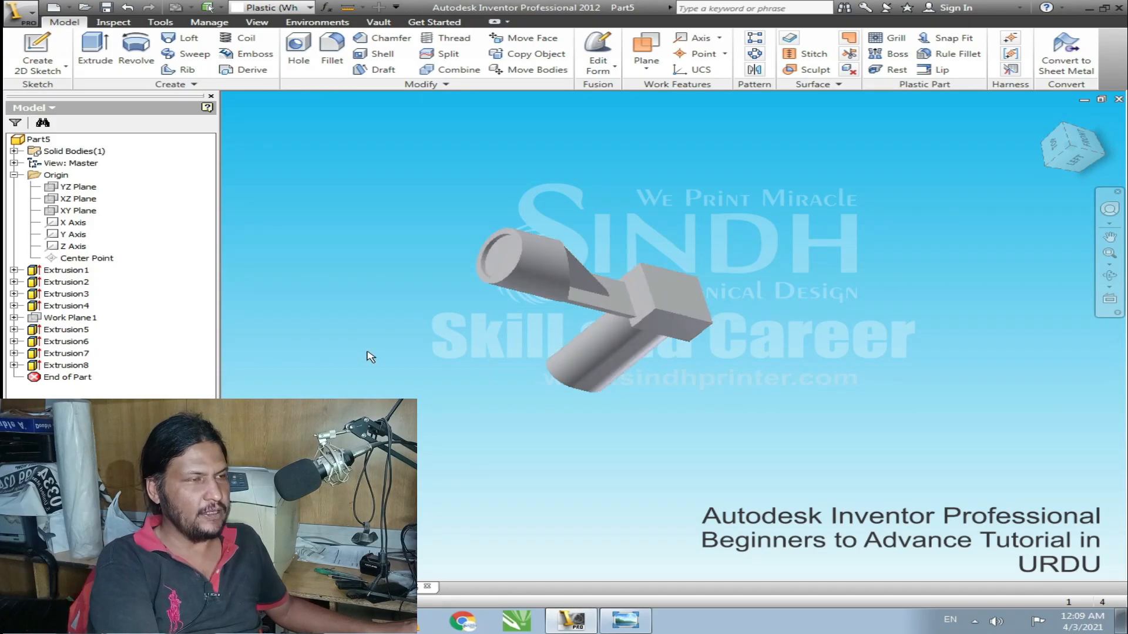
- Try to apply the Black face color style to the floor of the recess in the large cylinder's end
{"action": "scroll", "coordinate": [464, 285], "scroll_direction": "up", "scroll_amount": 6}
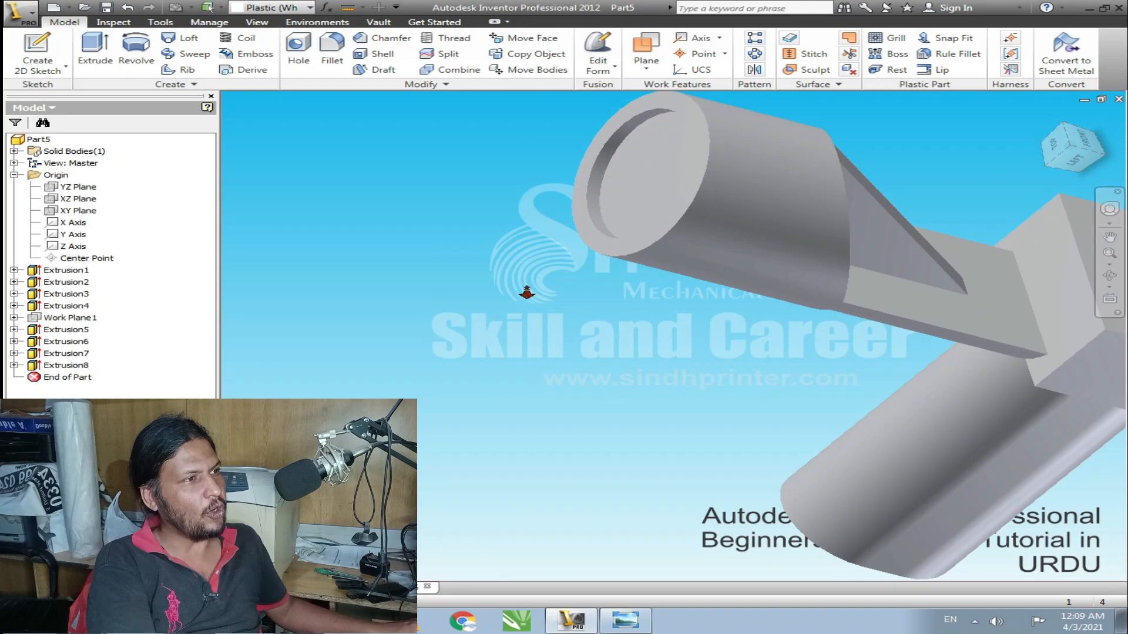
{"action": "scroll", "coordinate": [677, 264], "scroll_direction": "down", "scroll_amount": 2}
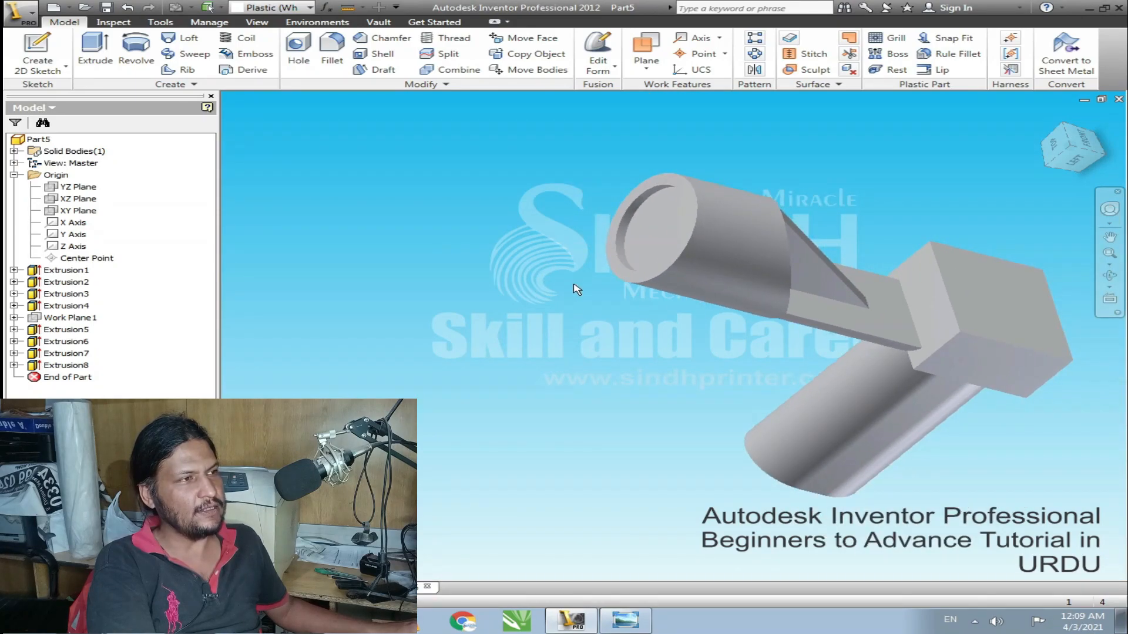
{"action": "left_click", "coordinate": [728, 272]}
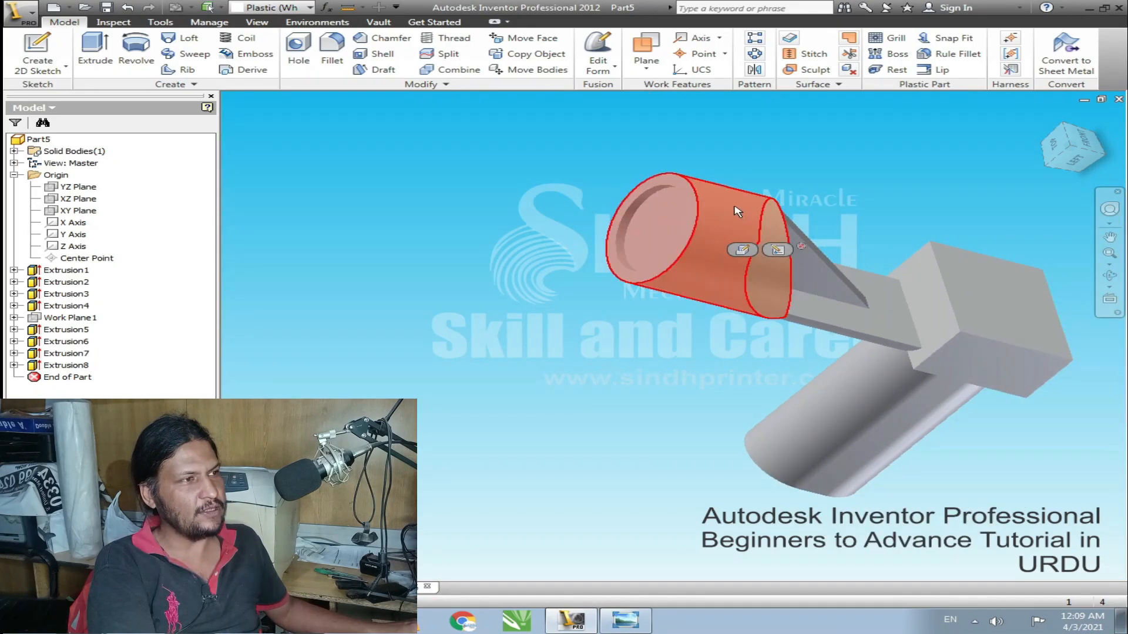
{"action": "middle_click_drag", "start_coordinate": [621, 160], "coordinate": [609, 191]}
{"action": "scroll", "coordinate": [607, 174], "scroll_direction": "up", "scroll_amount": 4}
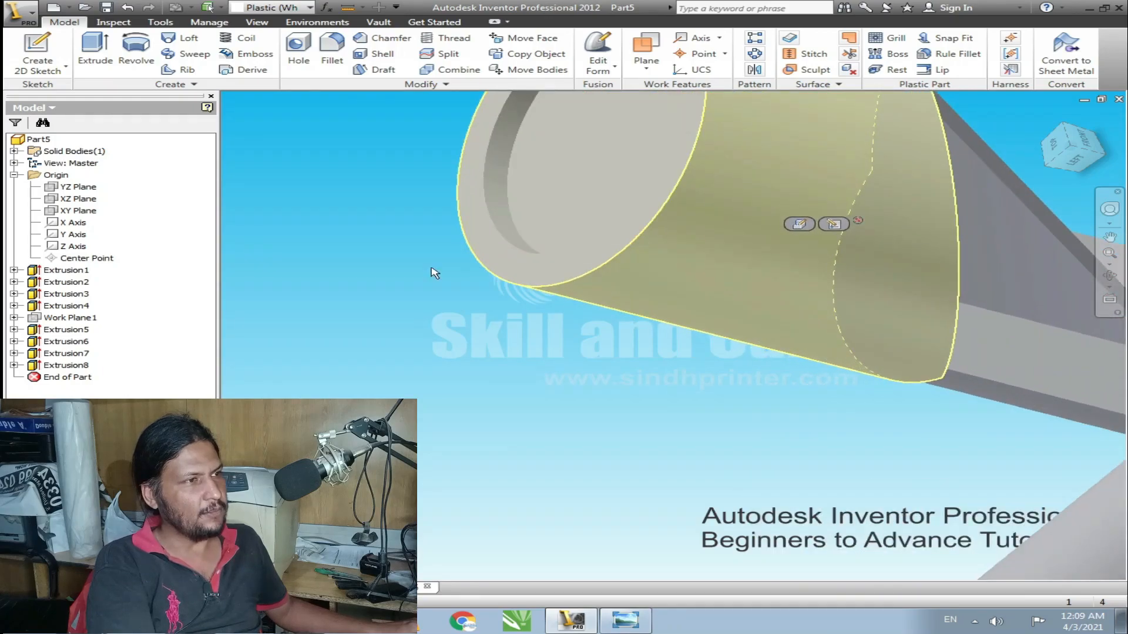
{"action": "middle_click_drag", "start_coordinate": [426, 276], "coordinate": [488, 340]}
{"action": "key", "text": "Escape"}
{"action": "left_click", "coordinate": [675, 222]}
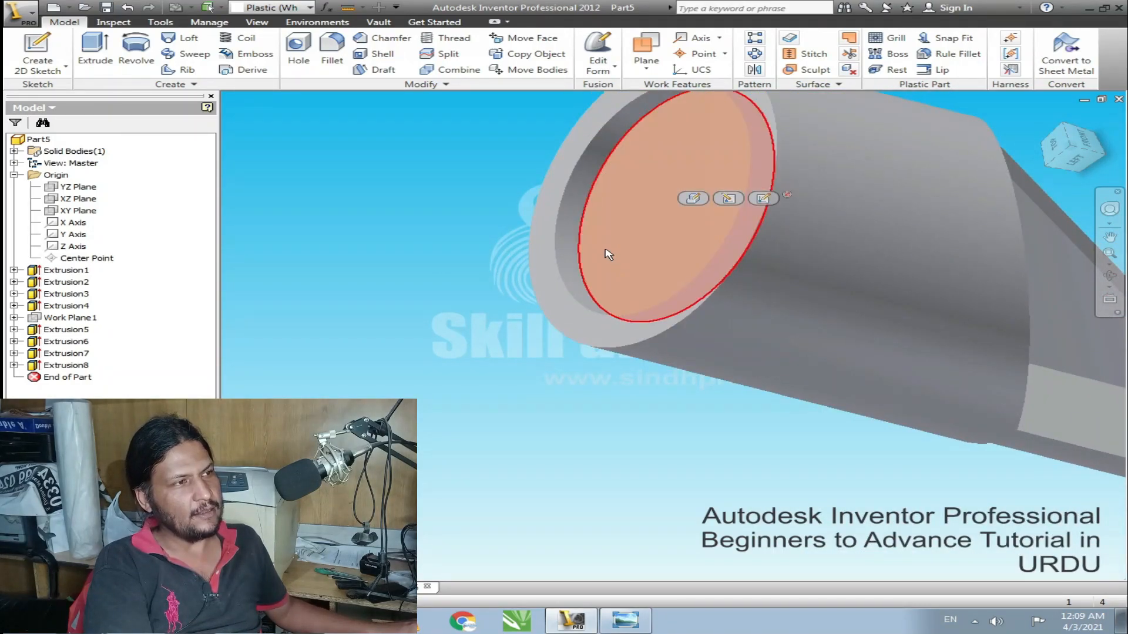
{"action": "key", "text": "Escape"}
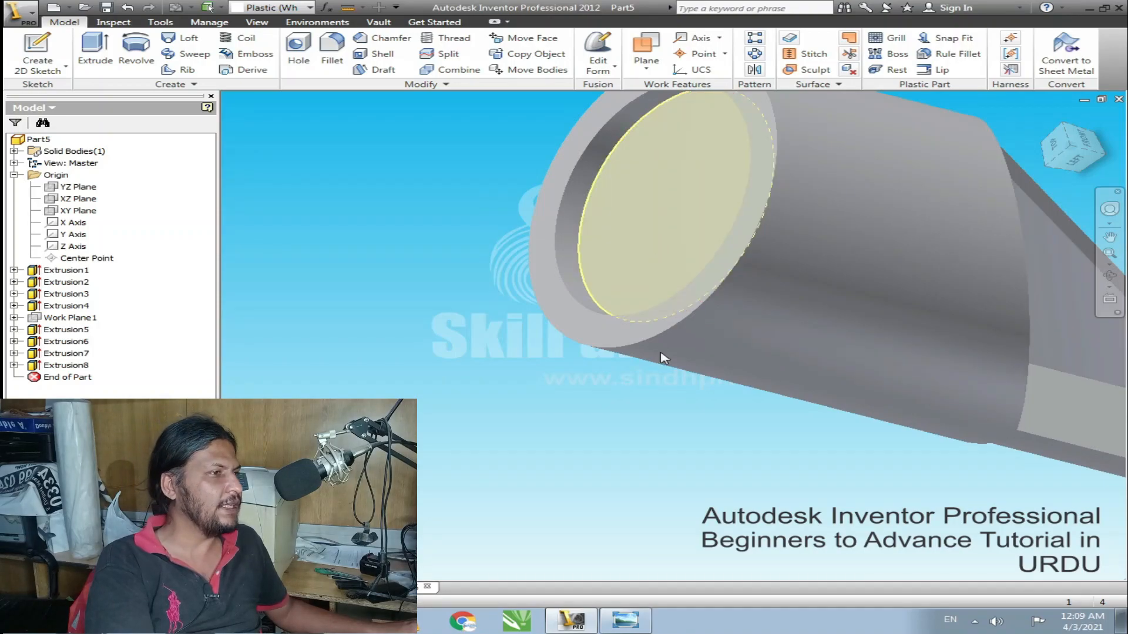
{"action": "left_click", "coordinate": [654, 399]}
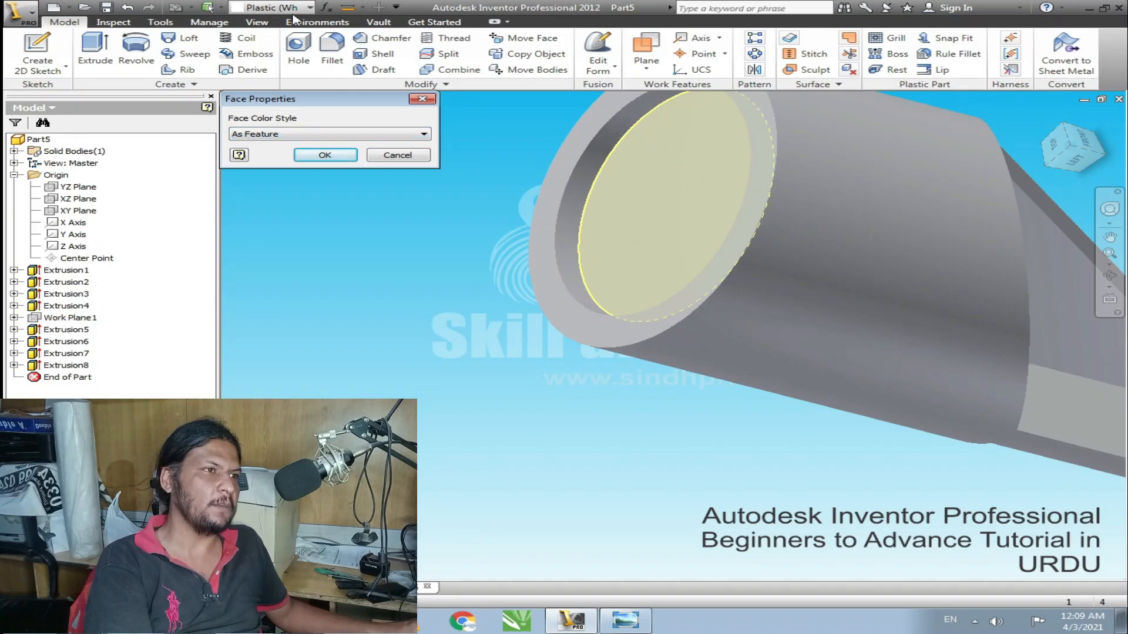
{"action": "left_click", "coordinate": [327, 133]}
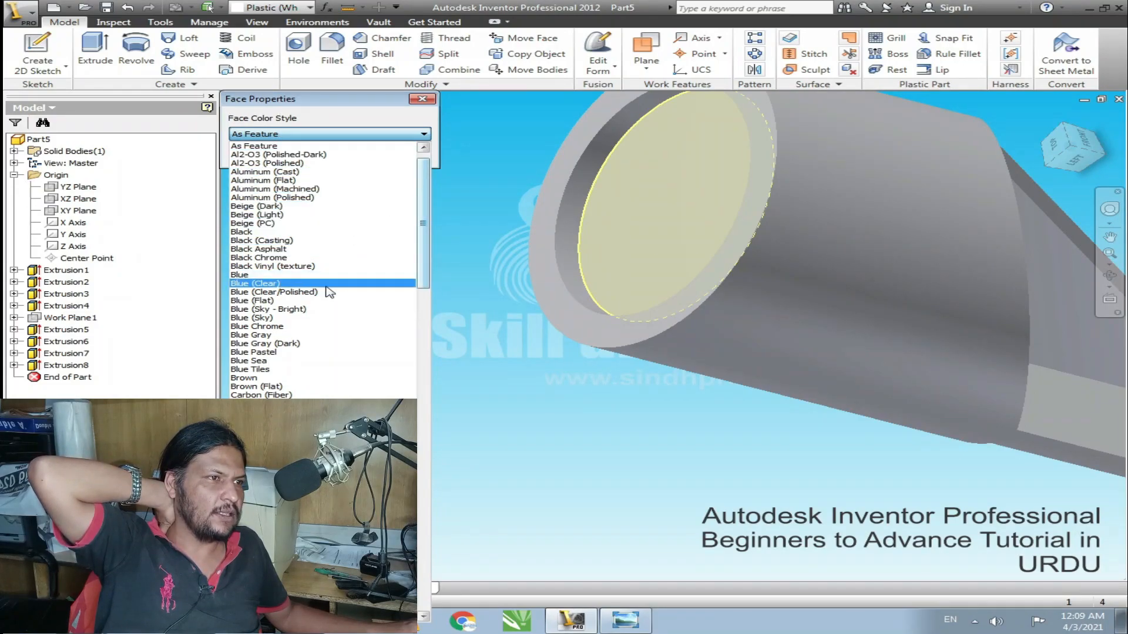
{"action": "left_click", "coordinate": [262, 233]}
{"action": "left_click", "coordinate": [320, 159]}
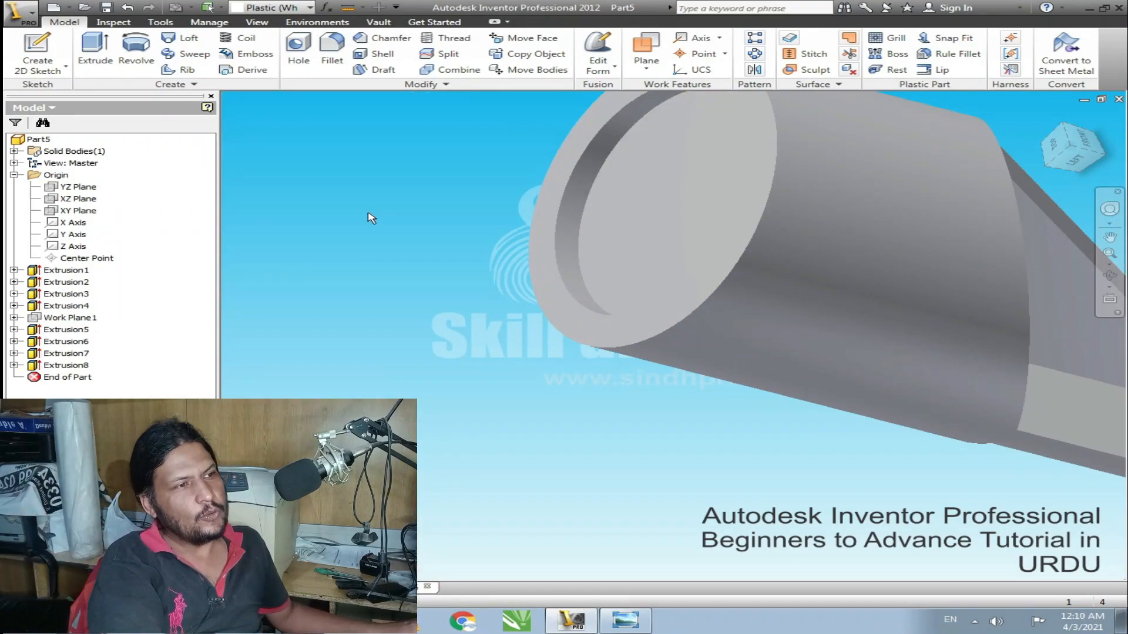
- Save the part as YT 02 in the seiling cutter folder
{"action": "scroll", "coordinate": [450, 249], "scroll_direction": "up", "scroll_amount": 4}
{"action": "middle_click_drag", "start_coordinate": [768, 365], "coordinate": [708, 262], "text": "shift"}
{"action": "scroll", "coordinate": [709, 262], "scroll_direction": "up", "scroll_amount": 3}
{"action": "middle_click_drag", "start_coordinate": [824, 327], "coordinate": [503, 247], "text": "shift"}
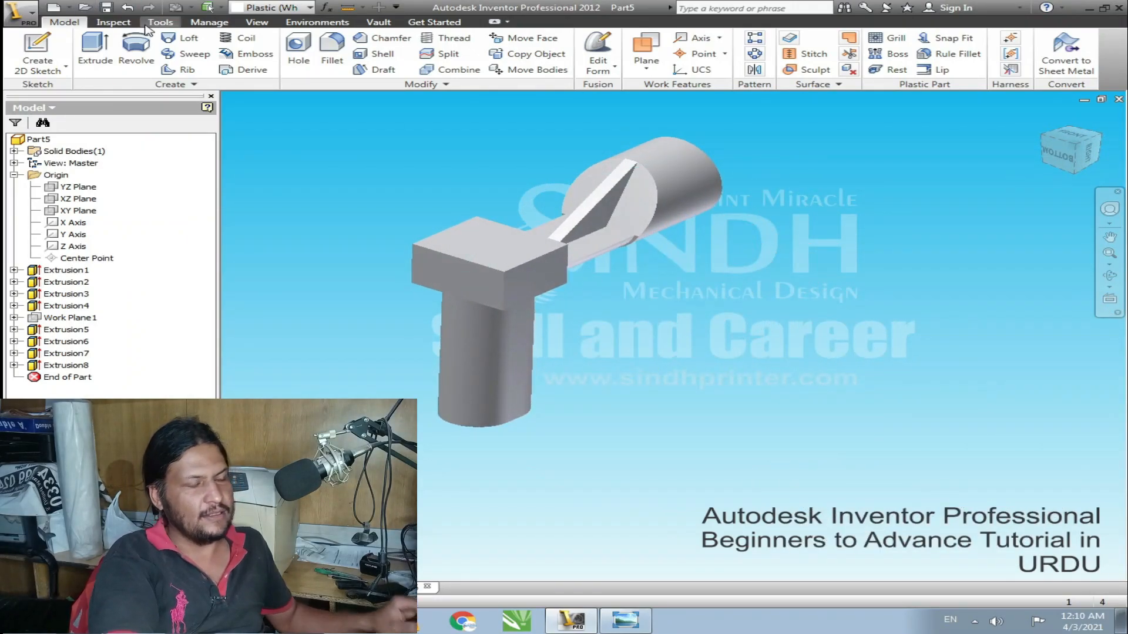
{"action": "left_click", "coordinate": [106, 8]}
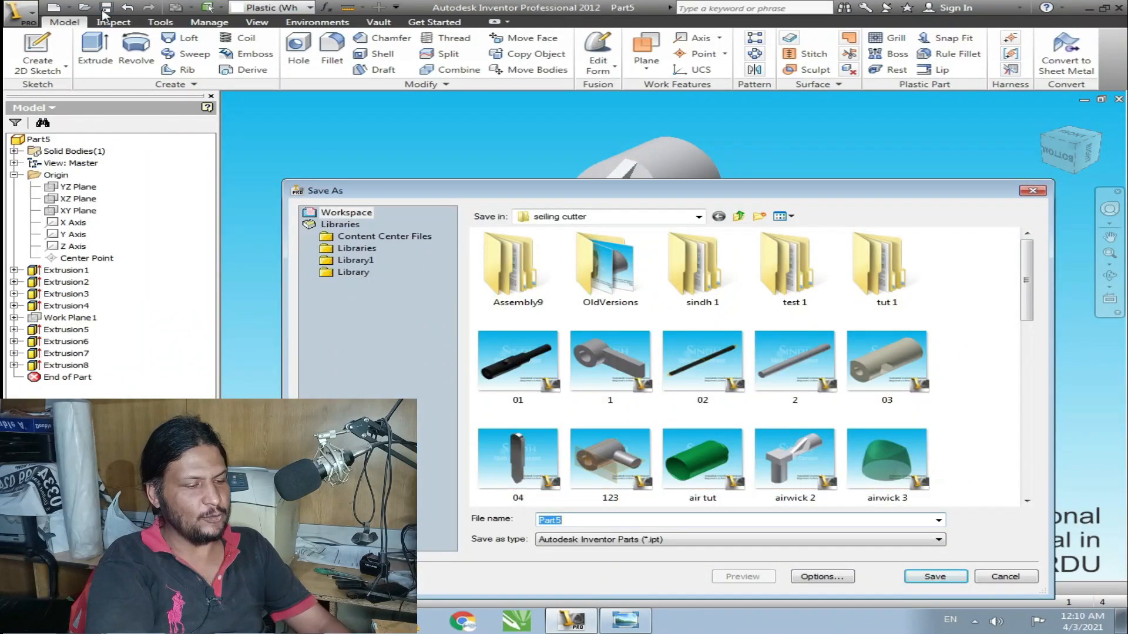
{"action": "type", "text": "YT 02"}
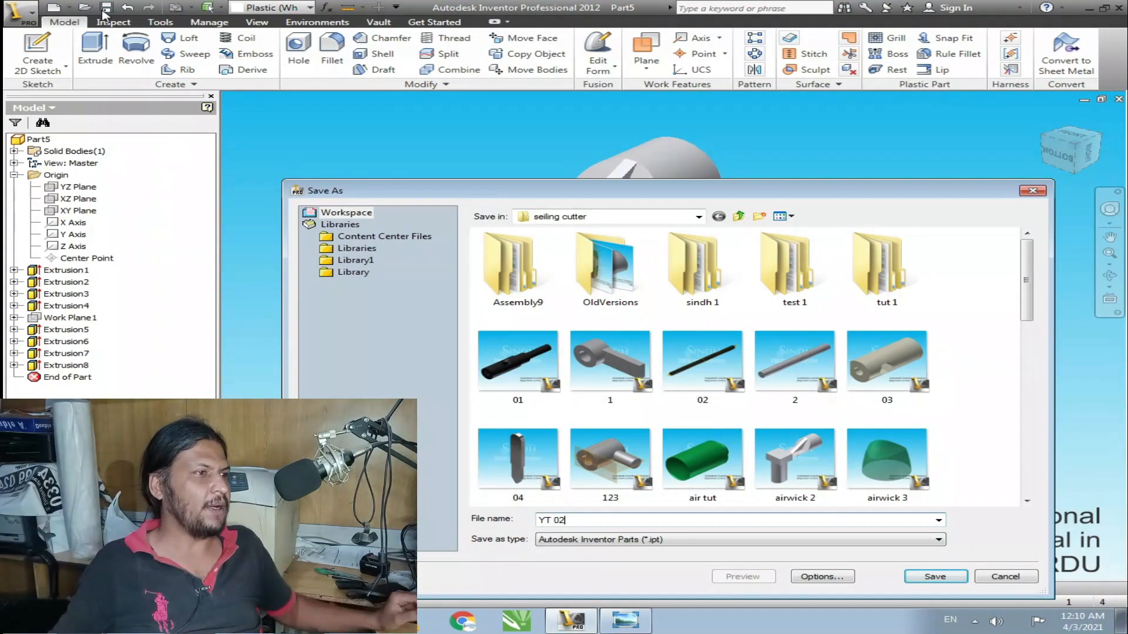
{"action": "key", "text": "Return"}
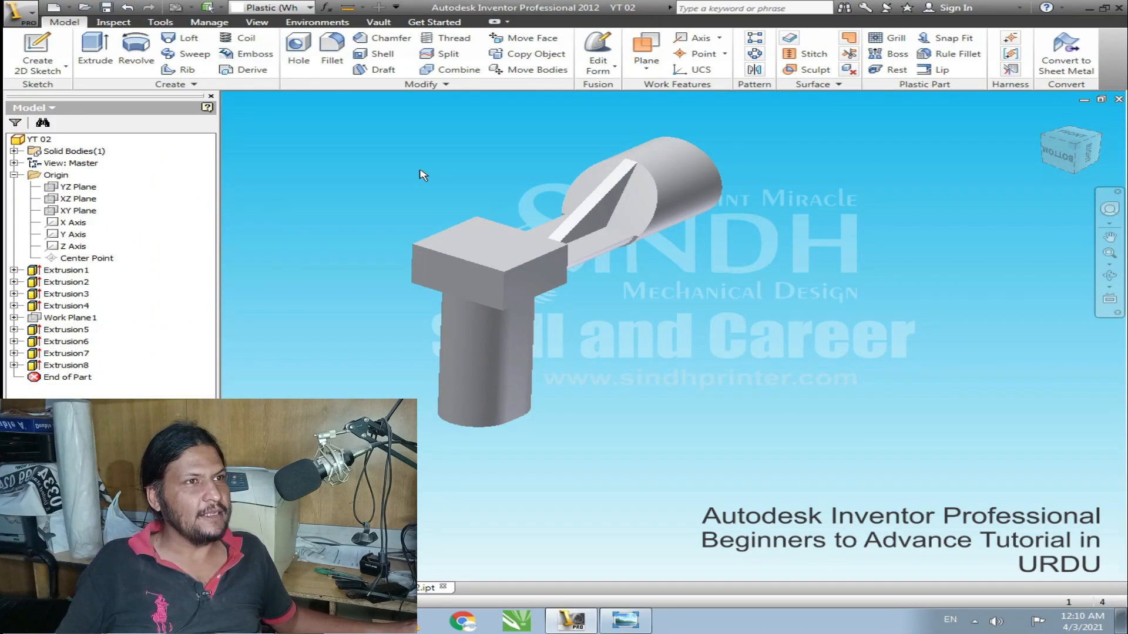
- Create a new part from the metric Standard (mm).ipt template
{"action": "left_click", "coordinate": [68, 14]}
{"action": "left_click", "coordinate": [54, 9]}
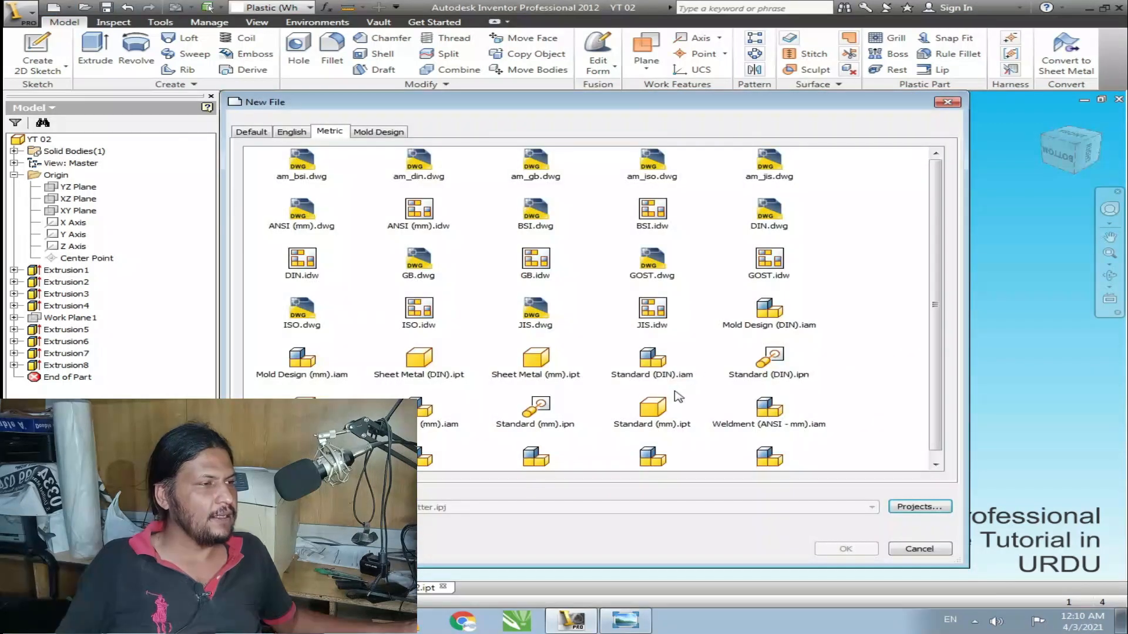
{"action": "double_click", "coordinate": [663, 413]}
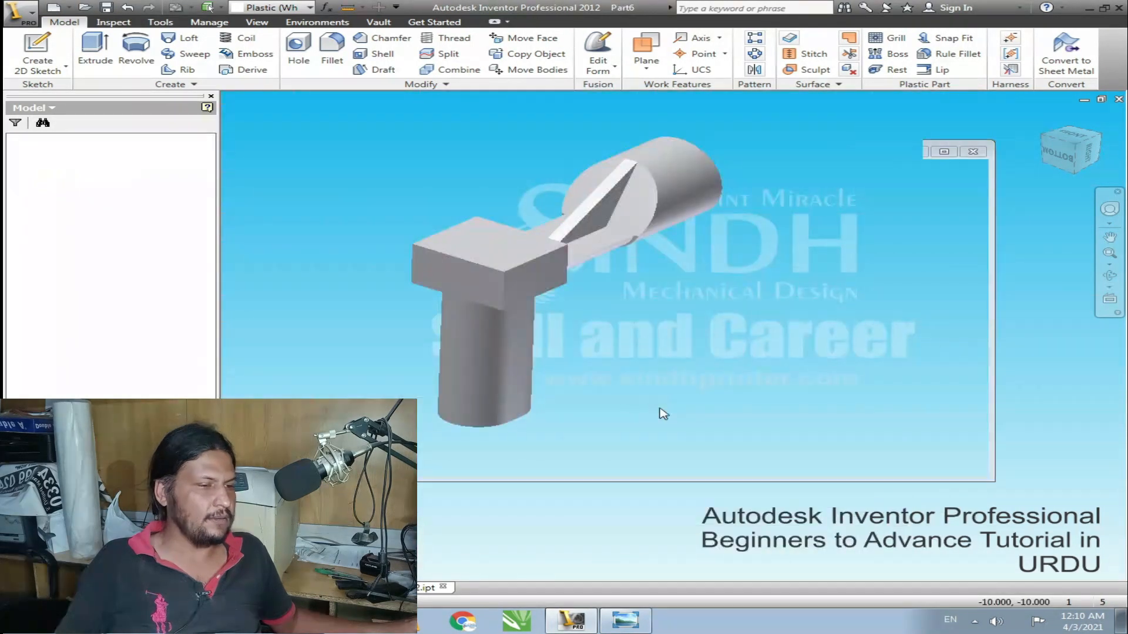
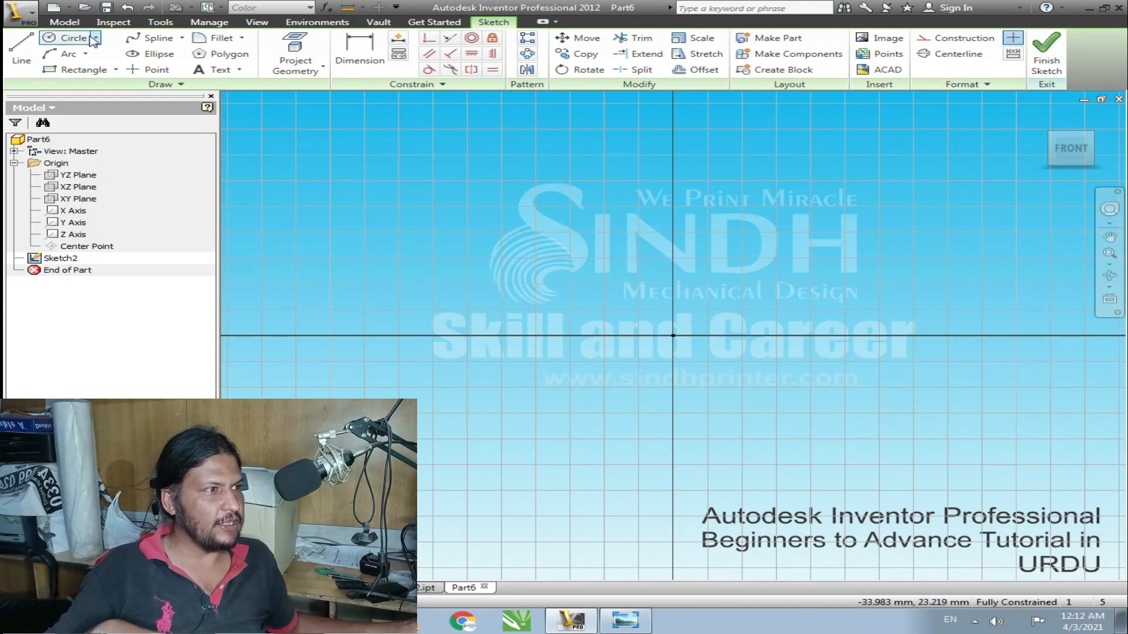
- Draw a circle about 28.7 mm in diameter centered on the sketch origin
{"action": "left_click", "coordinate": [70, 38]}
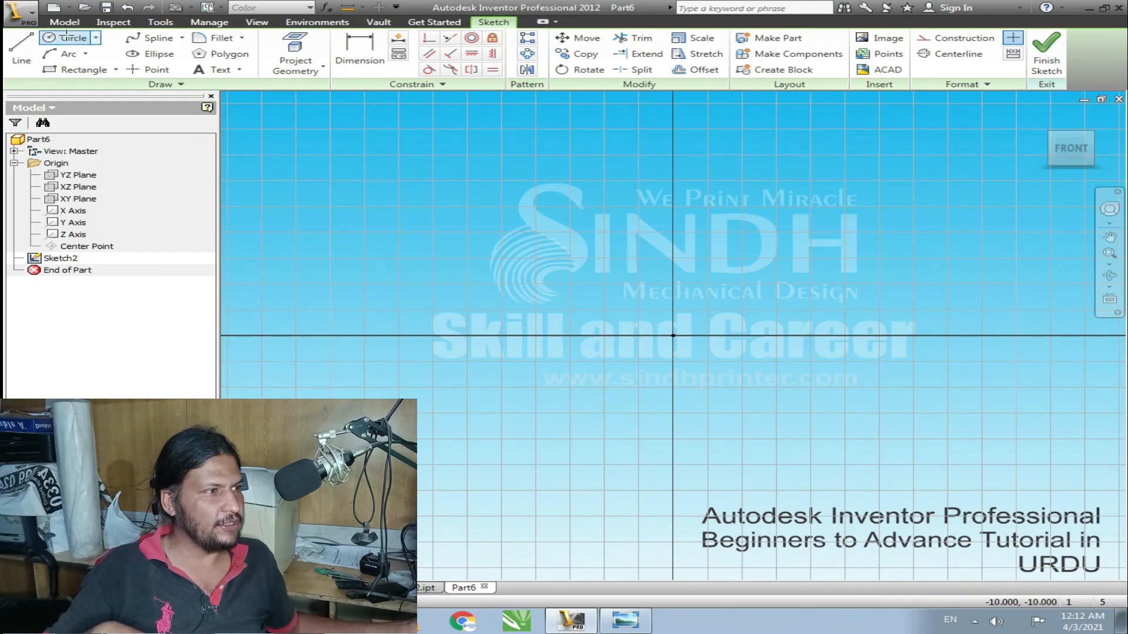
{"action": "left_click", "coordinate": [673, 336]}
{"action": "left_click", "coordinate": [438, 282]}
- Dimension the circle centered on the origin to a 65 mm diameter and finish the sketch
{"action": "key", "text": "d"}
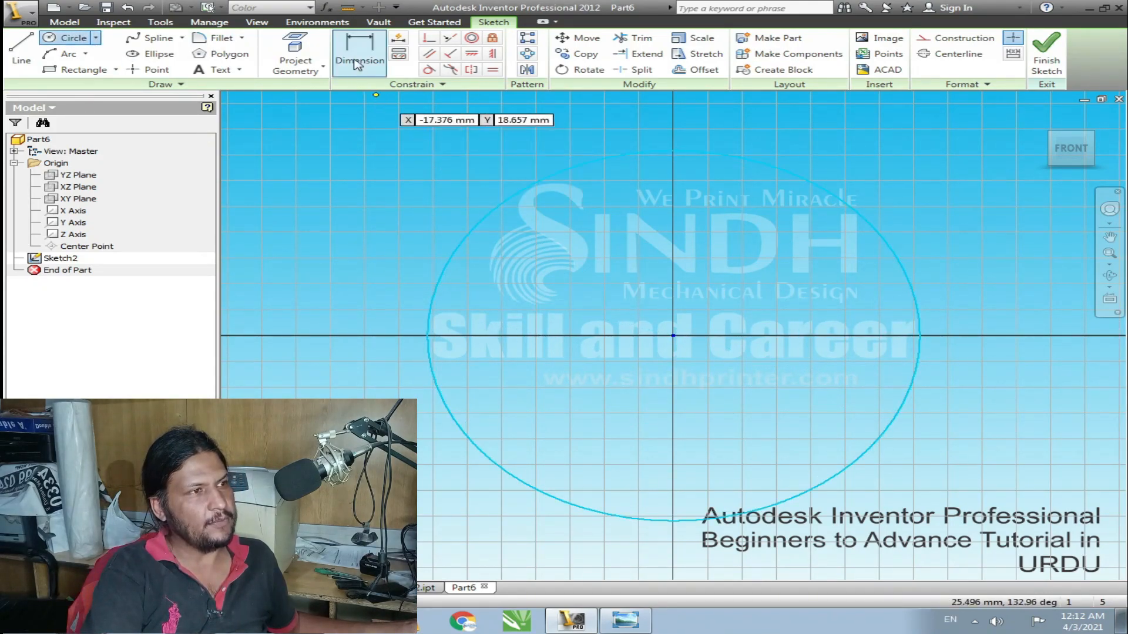
{"action": "left_click", "coordinate": [352, 214]}
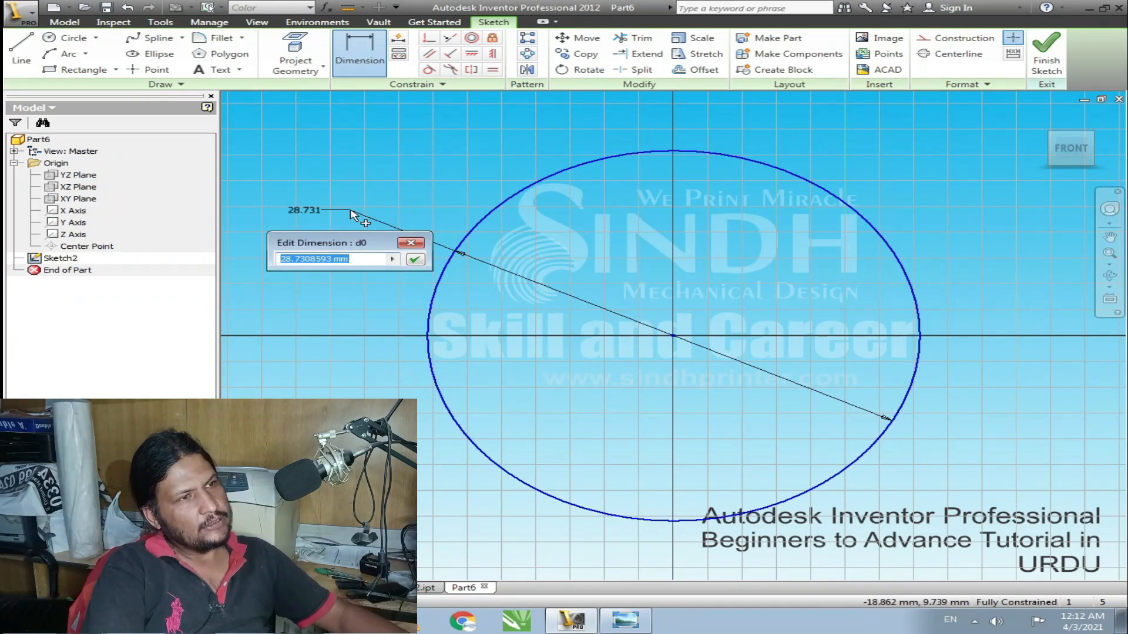
{"action": "type", "text": "65"}
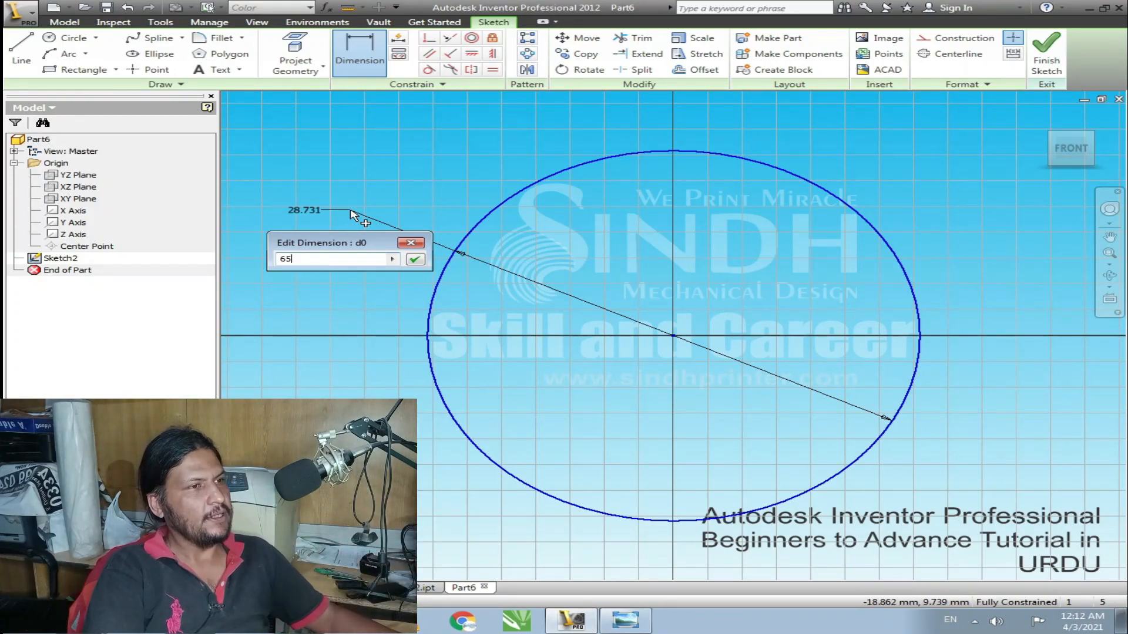
{"action": "key", "text": "Return"}
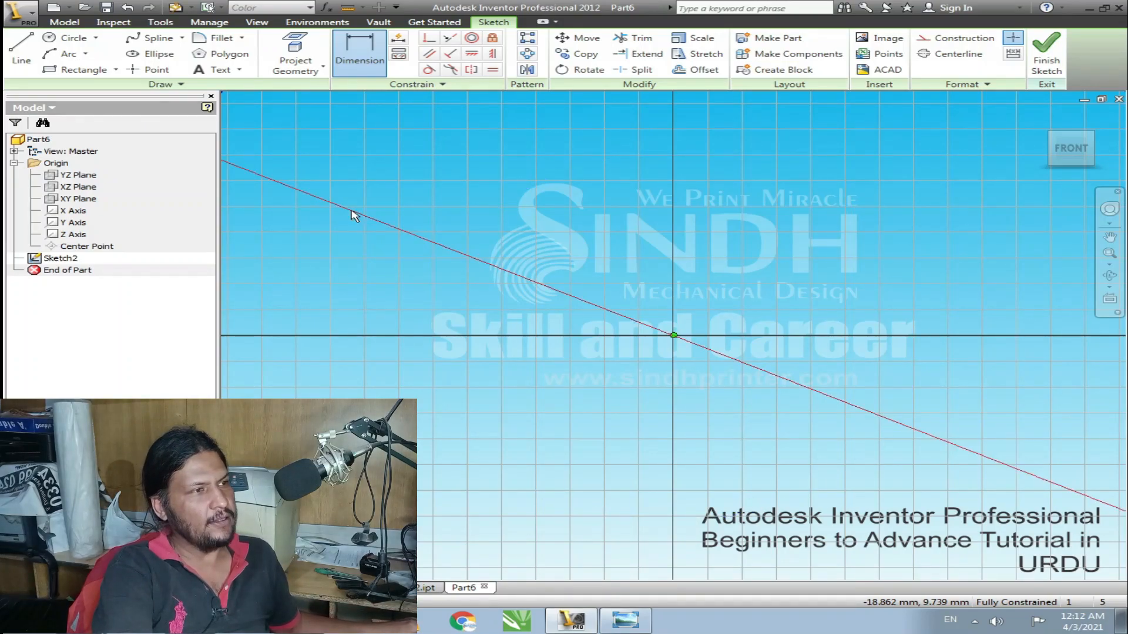
{"action": "scroll", "coordinate": [640, 302], "scroll_direction": "down", "scroll_amount": 4}
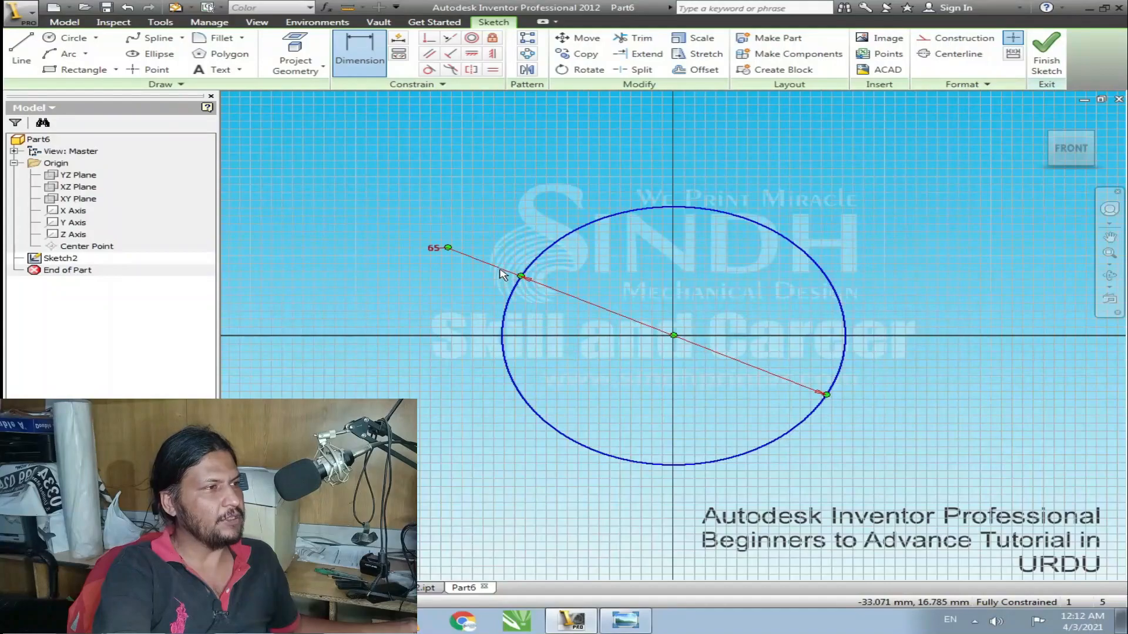
{"action": "left_click", "coordinate": [1040, 57]}
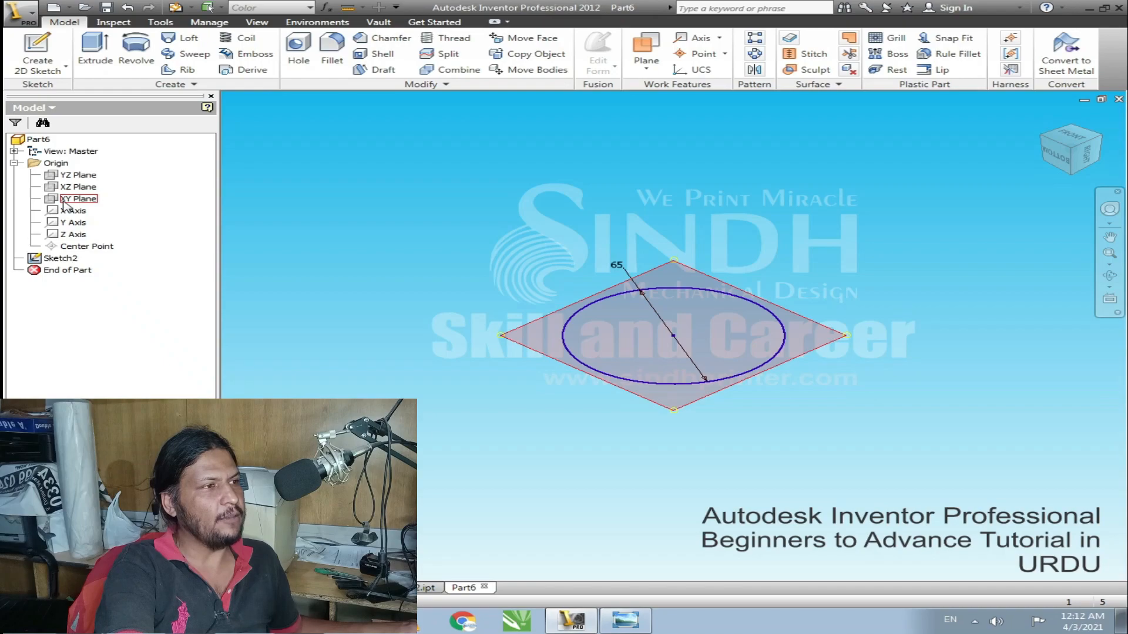
- Create a work plane offset 26 mm above the XY Plane
{"action": "left_click", "coordinate": [66, 203]}
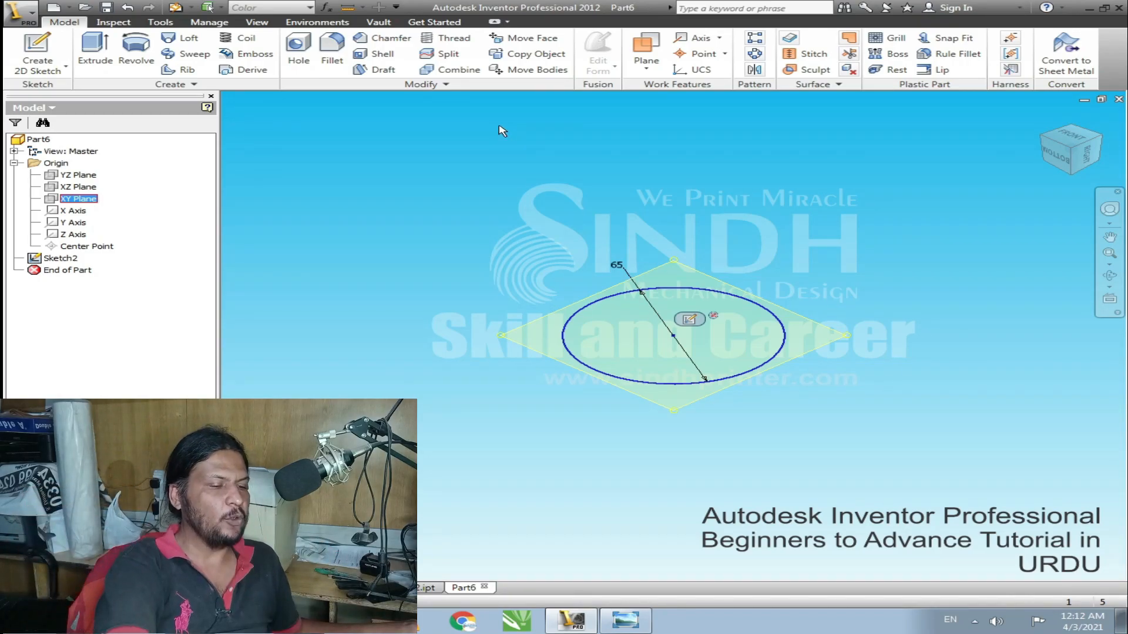
{"action": "key", "text": "F4"}
{"action": "mouse_move", "coordinate": [656, 319]}
{"action": "left_mouse_down"}
{"action": "mouse_move", "coordinate": [651, 237]}
{"action": "mouse_move", "coordinate": [650, 267]}
{"action": "left_mouse_up"}
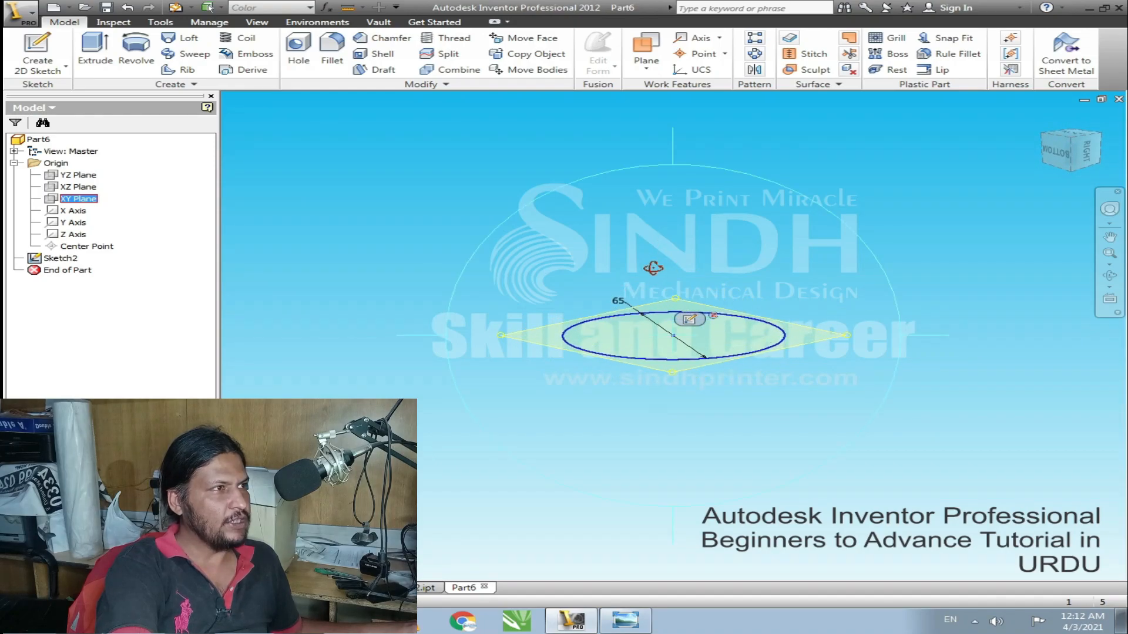
{"action": "left_click", "coordinate": [647, 52]}
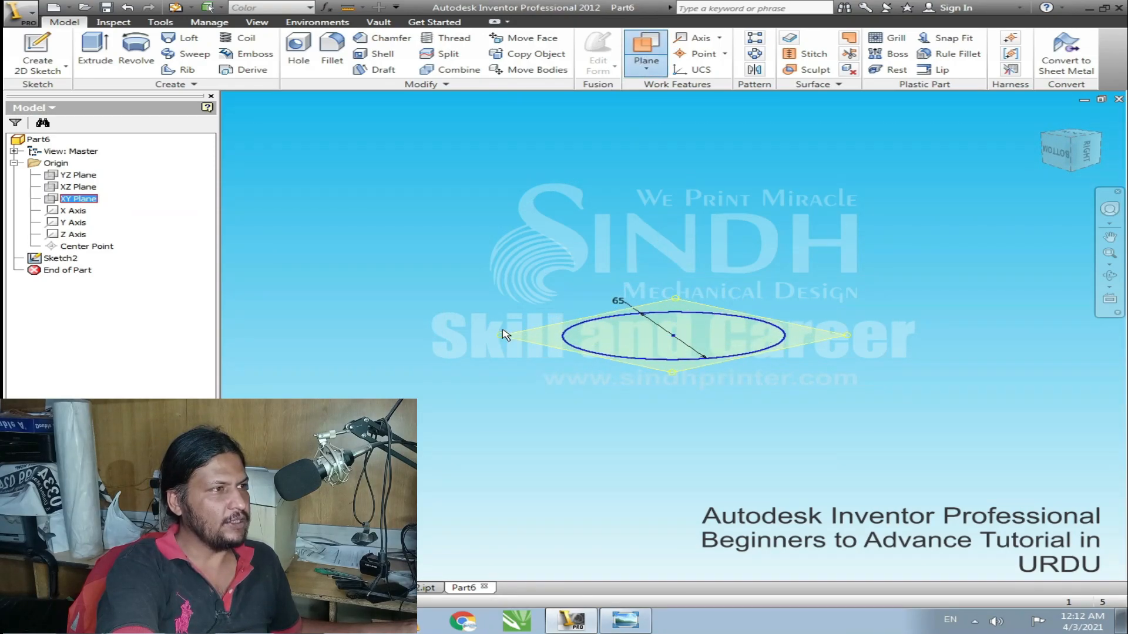
{"action": "left_click_drag", "start_coordinate": [503, 335], "coordinate": [508, 283]}
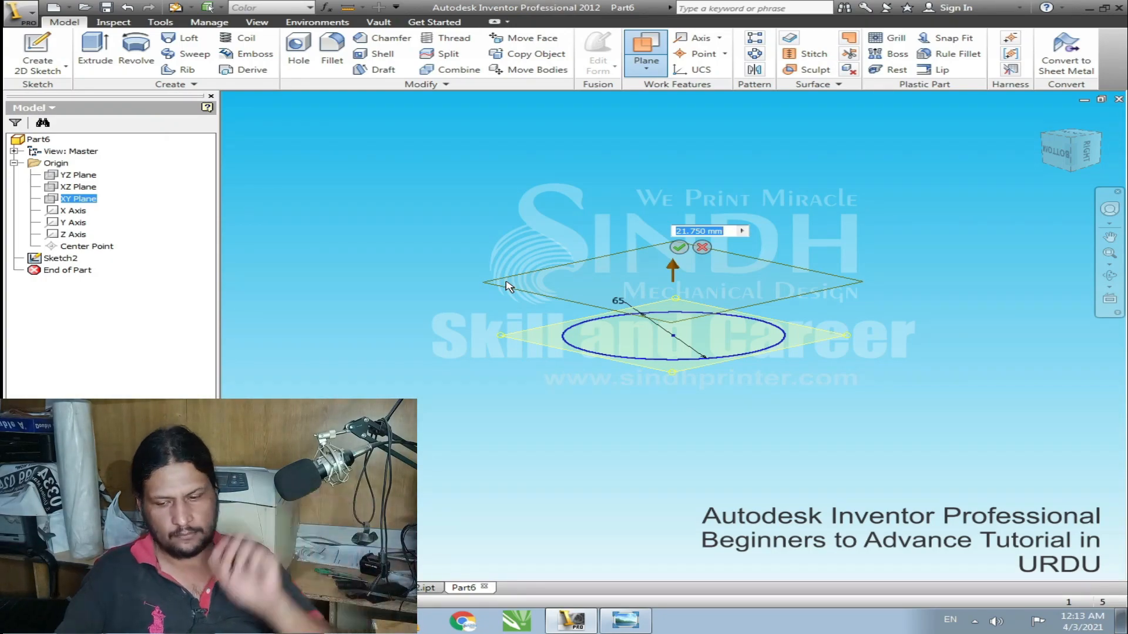
{"action": "type", "text": "26"}
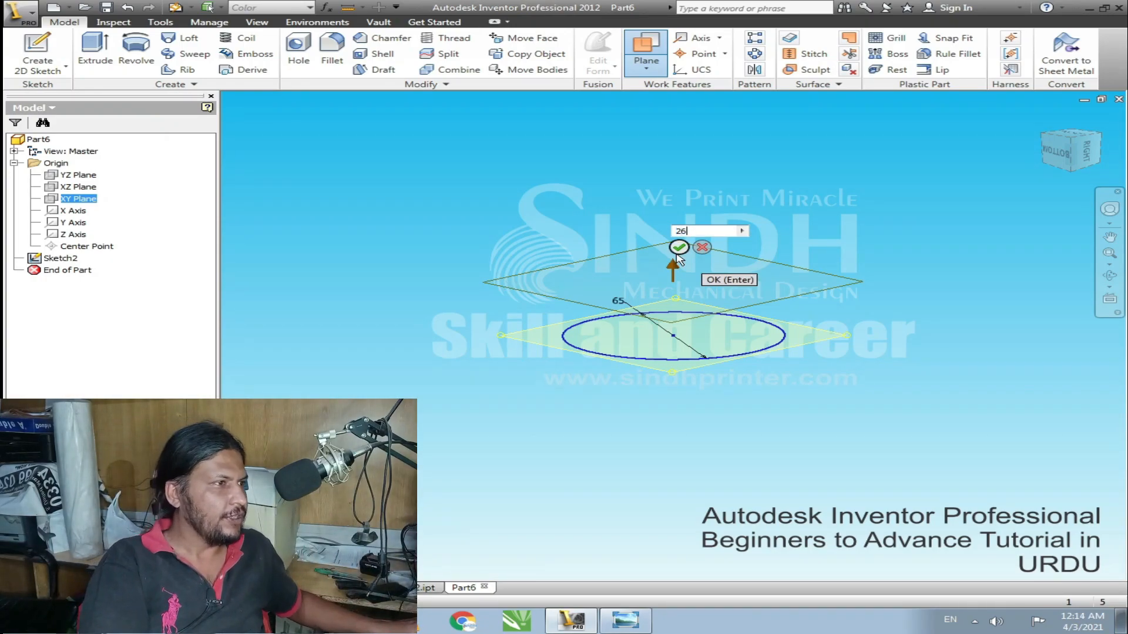
{"action": "left_click", "coordinate": [680, 247]}
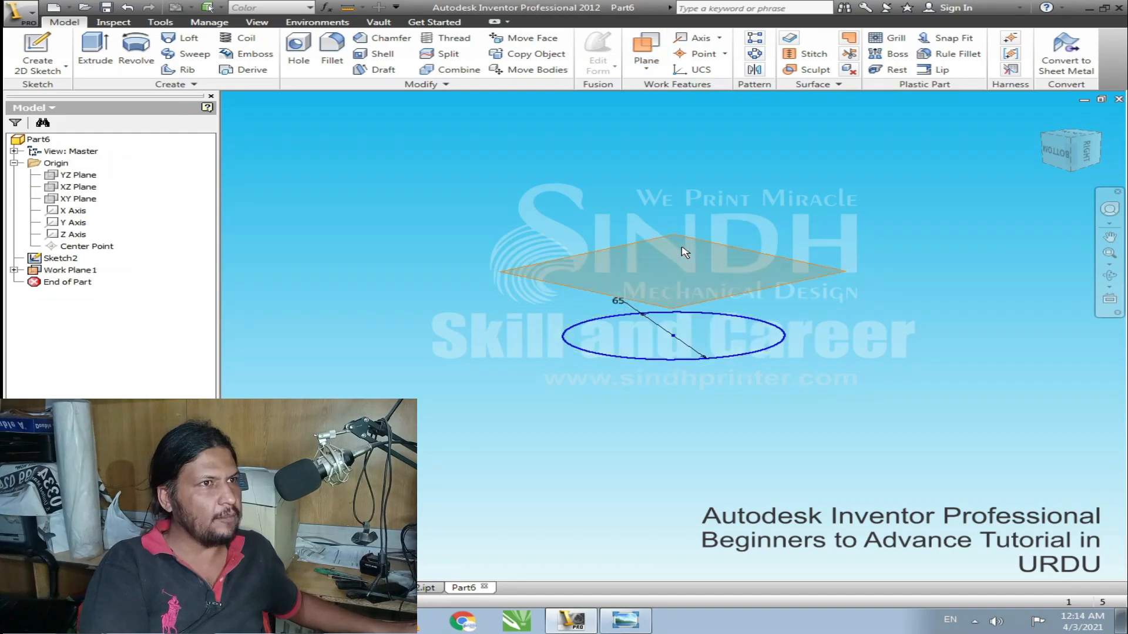
- Start a sketch on the new work plane and draw a circle centered on the origin, slightly smaller than the 65 mm circle
{"action": "left_click", "coordinate": [18, 49]}
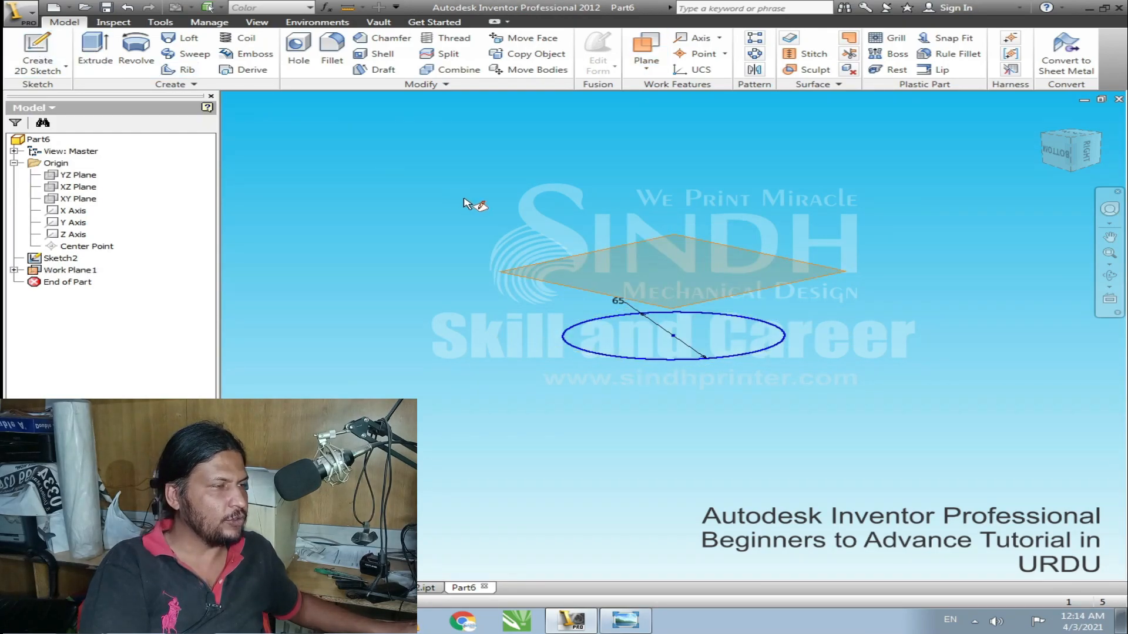
{"action": "left_click", "coordinate": [523, 271]}
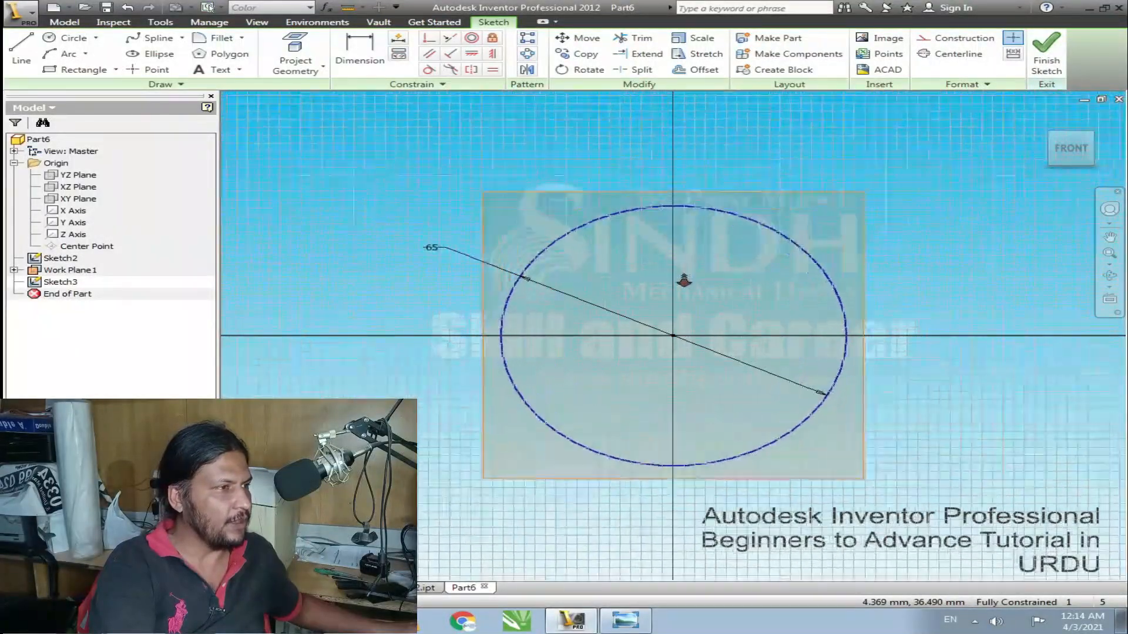
{"action": "scroll", "coordinate": [677, 343], "scroll_direction": "up", "scroll_amount": 3}
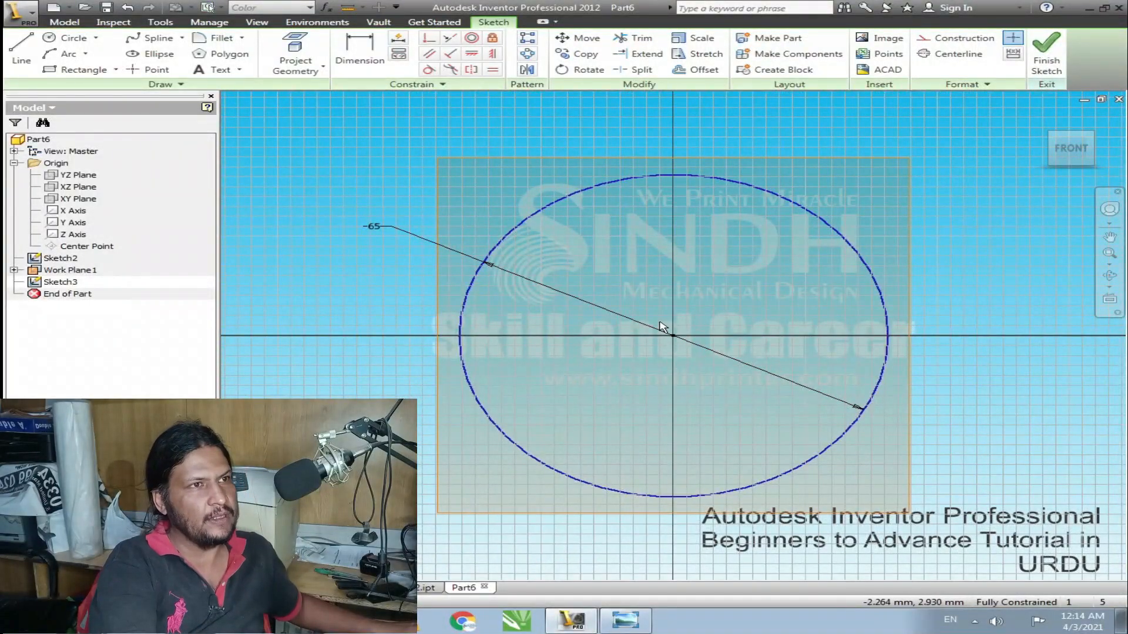
{"action": "key", "text": "c"}
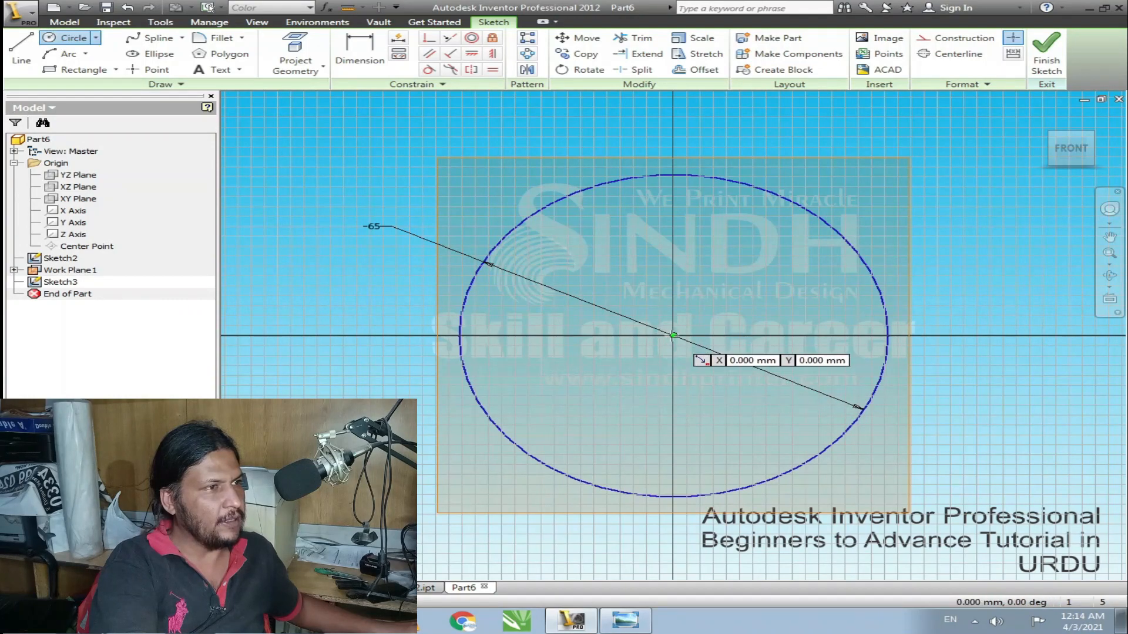
{"action": "left_click", "coordinate": [673, 334]}
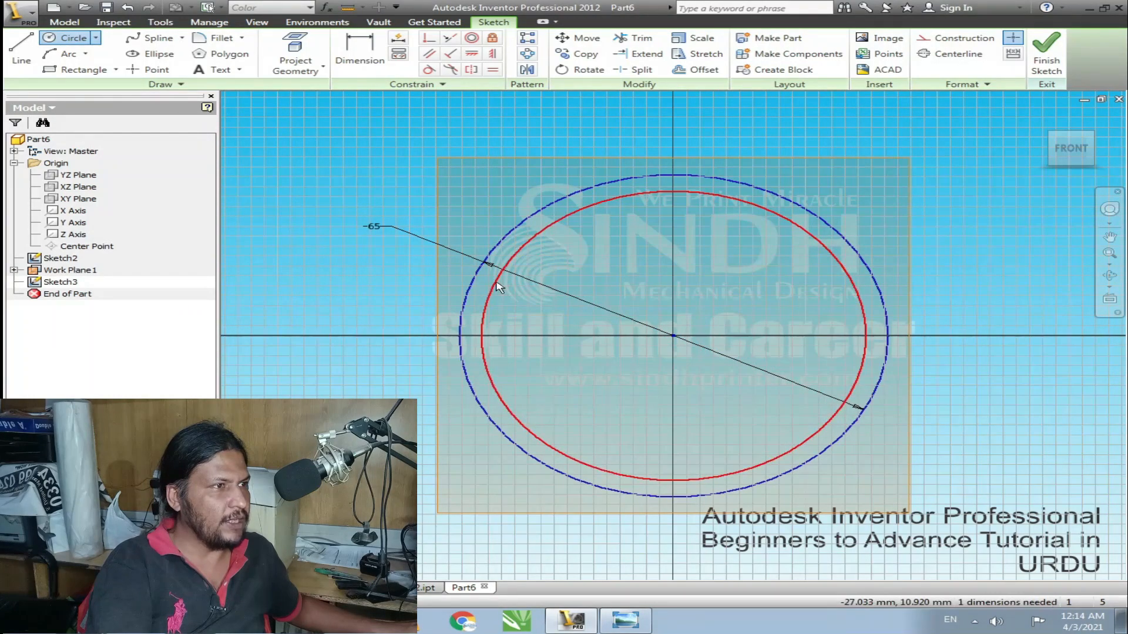
{"action": "left_click", "coordinate": [498, 287]}
- Dimension the circle on the offset work plane to a 62 mm diameter and finish the sketch
{"action": "key", "text": "d"}
{"action": "left_click", "coordinate": [509, 265]}
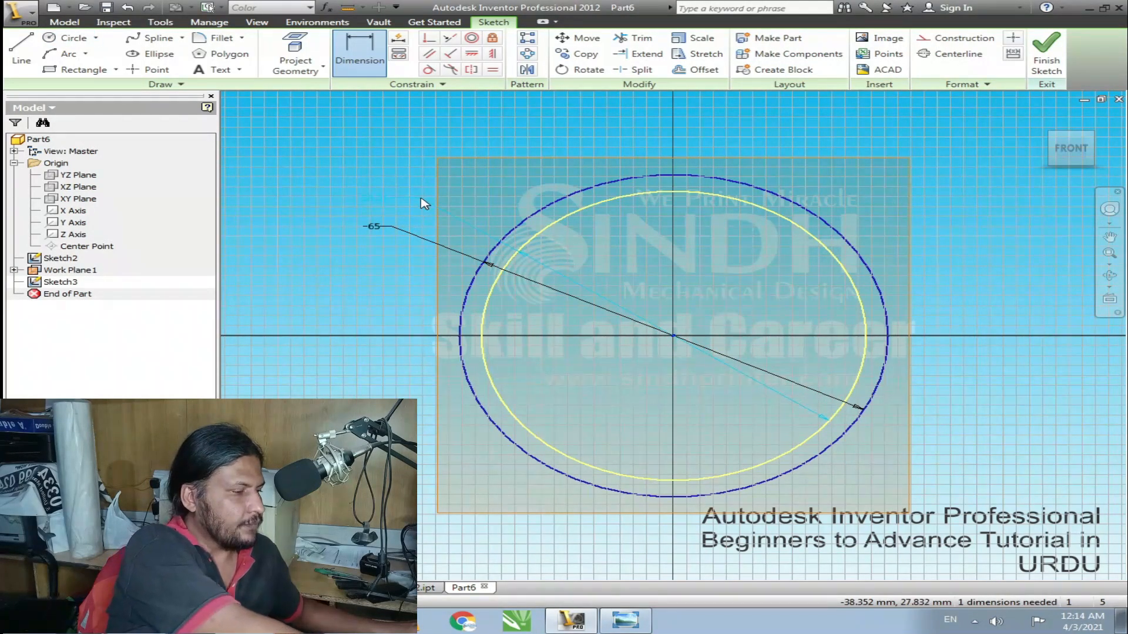
{"action": "left_click", "coordinate": [424, 204]}
{"action": "type", "text": "62"}
{"action": "key", "text": "Return"}
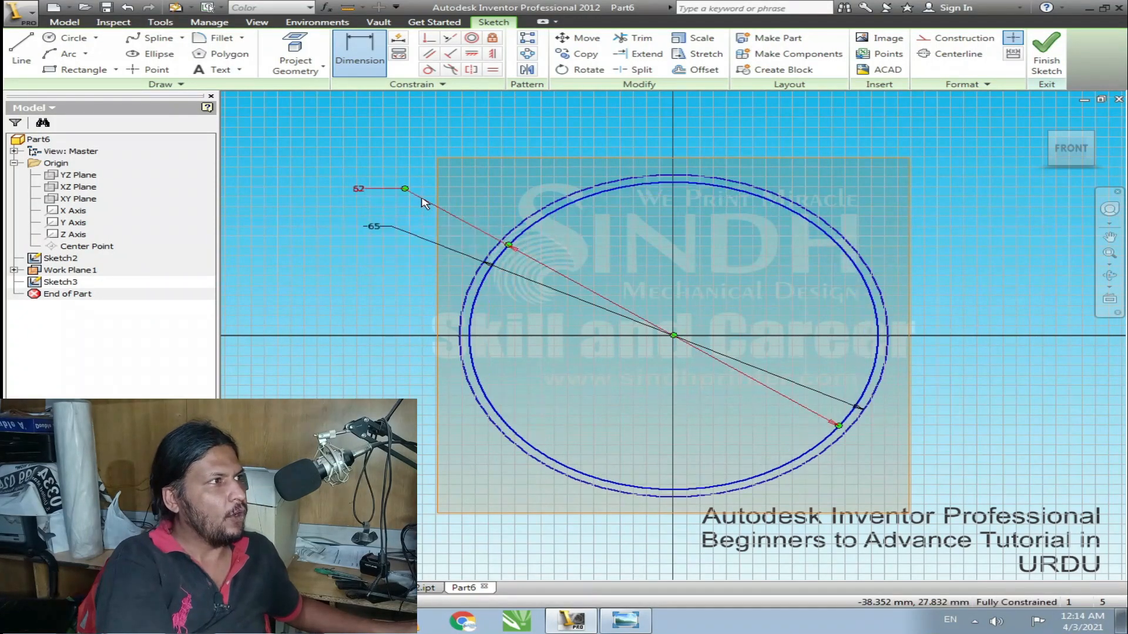
{"action": "left_click", "coordinate": [1048, 59]}
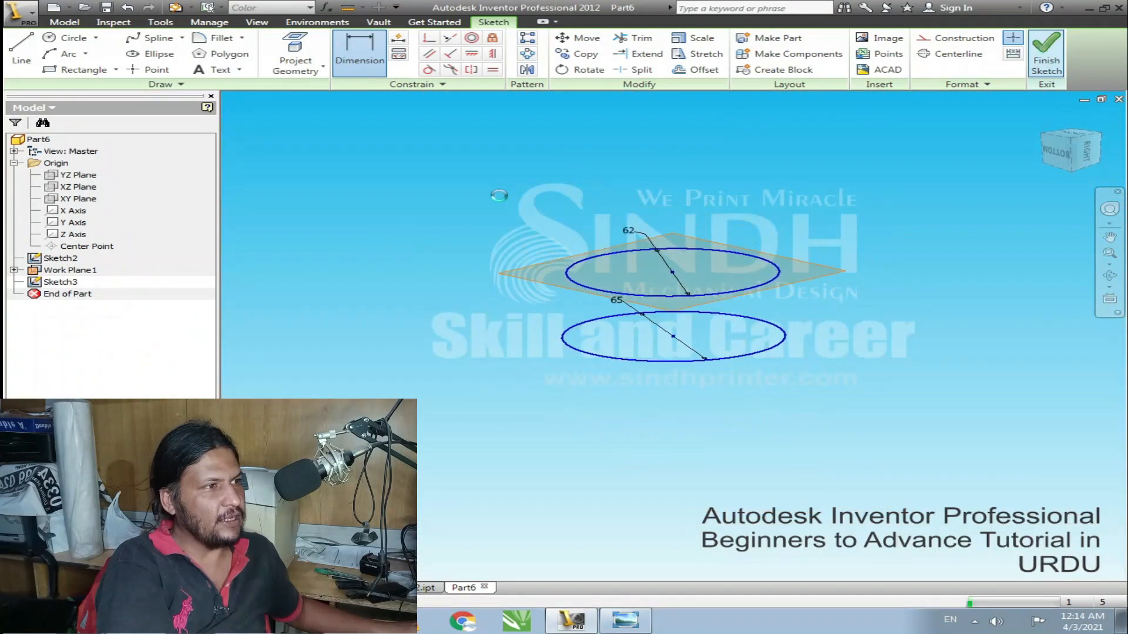
- Create a second work plane offset 26 mm above the work plane holding the 62 mm circle
{"action": "scroll", "coordinate": [519, 196], "scroll_direction": "up", "scroll_amount": 3}
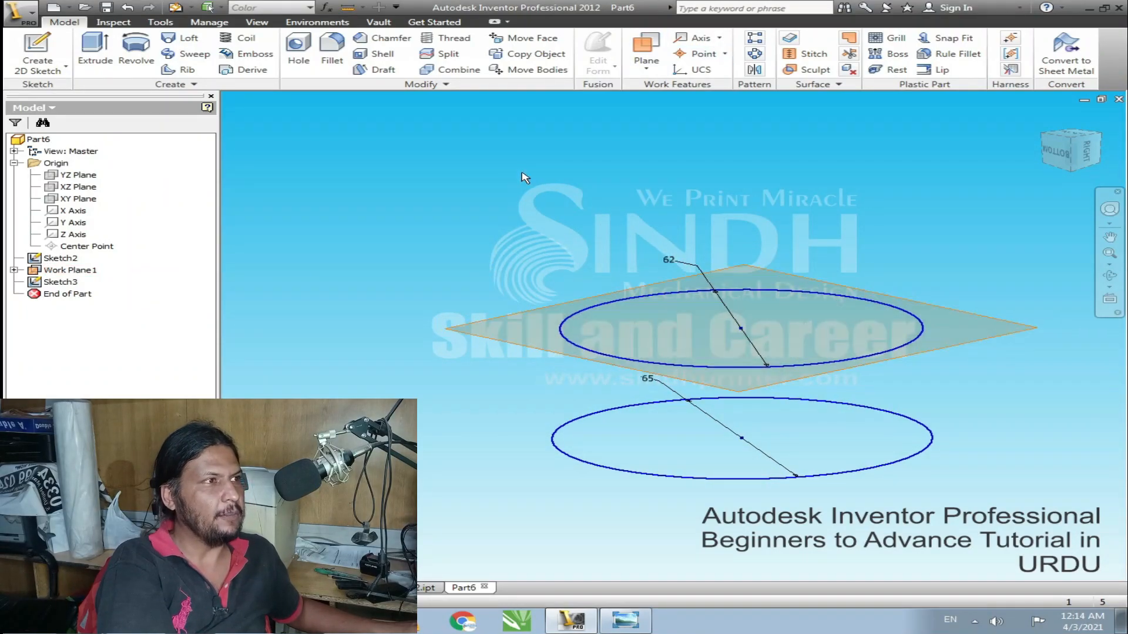
{"action": "left_click", "coordinate": [470, 334]}
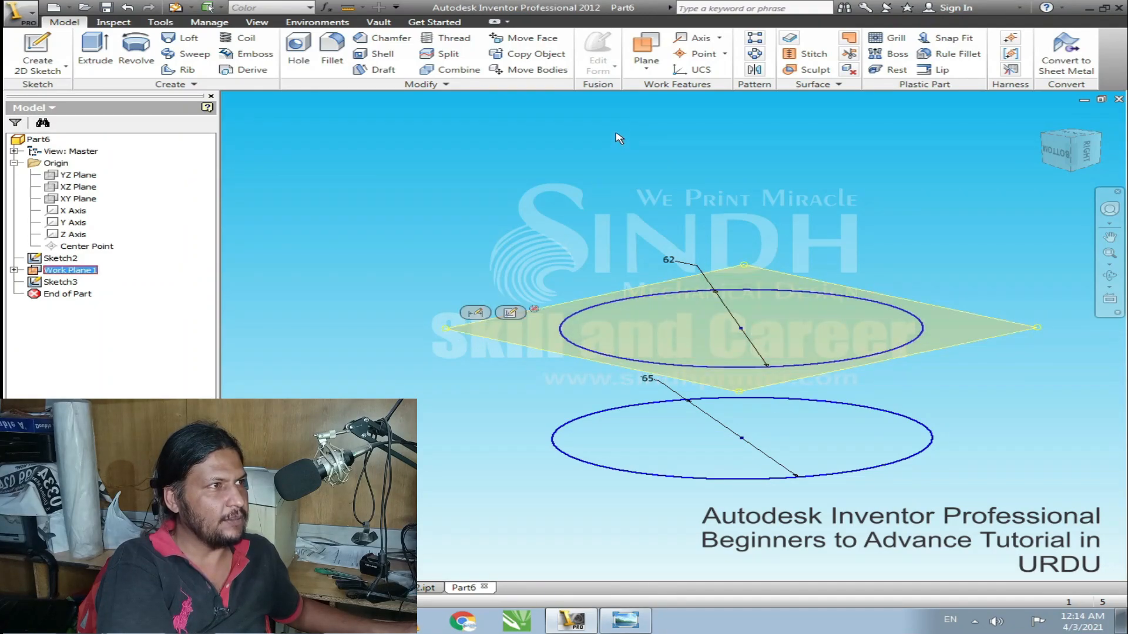
{"action": "left_click", "coordinate": [647, 53]}
{"action": "left_click_drag", "start_coordinate": [445, 333], "coordinate": [471, 228]}
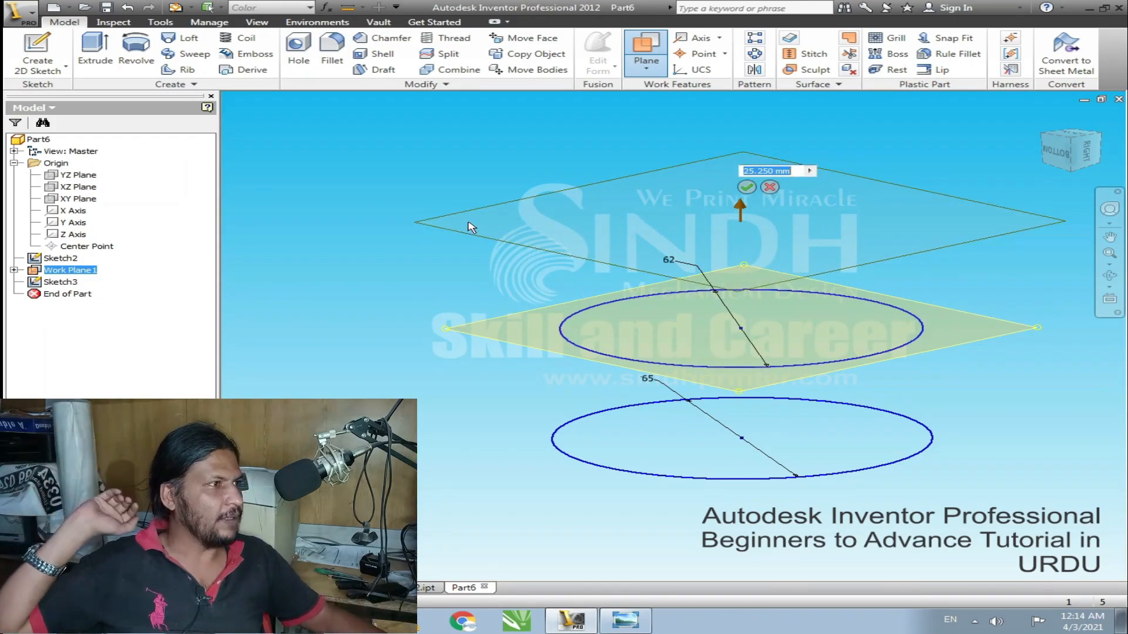
{"action": "type", "text": "26"}
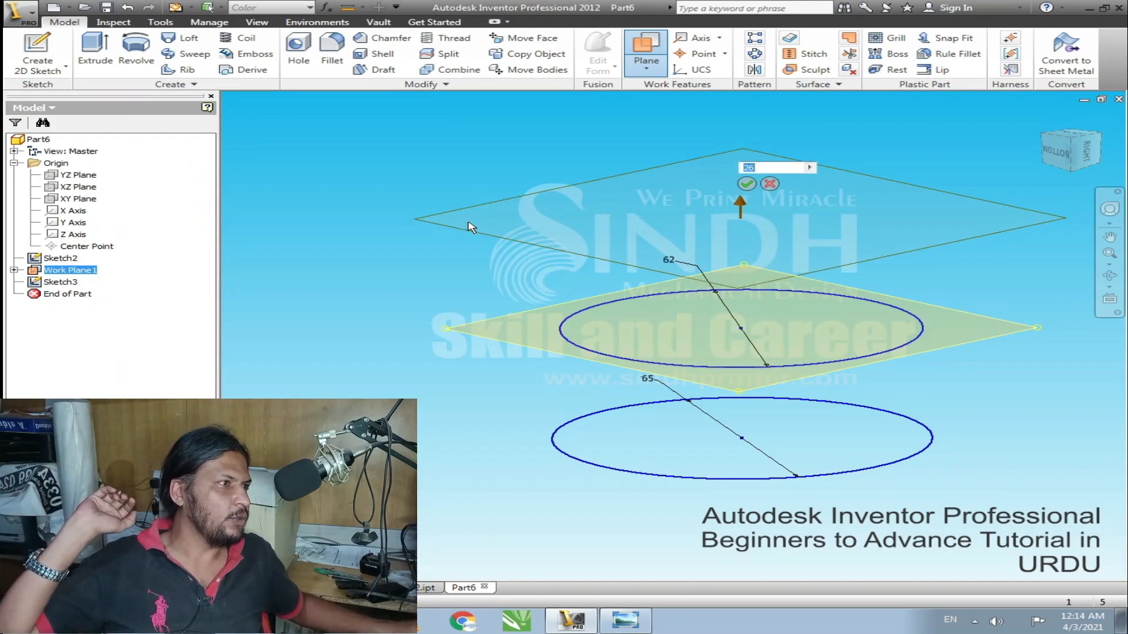
{"action": "left_click", "coordinate": [747, 184]}
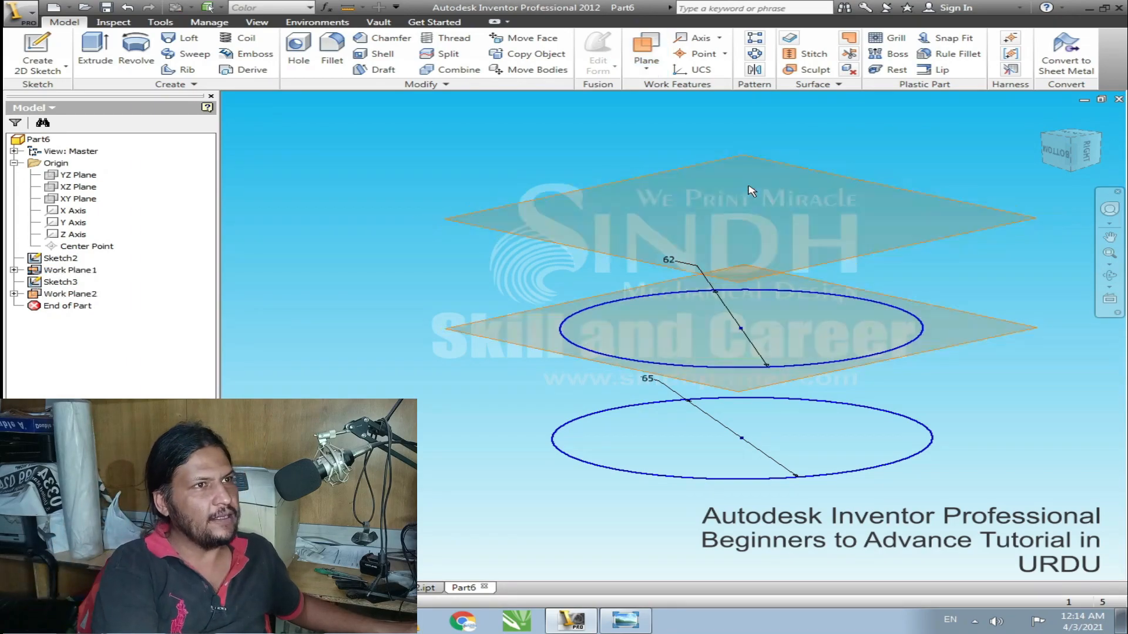
- Start a sketch on the uppermost work plane and draw a circle about 44.3 mm in diameter centered on the origin
{"action": "left_click", "coordinate": [37, 52]}
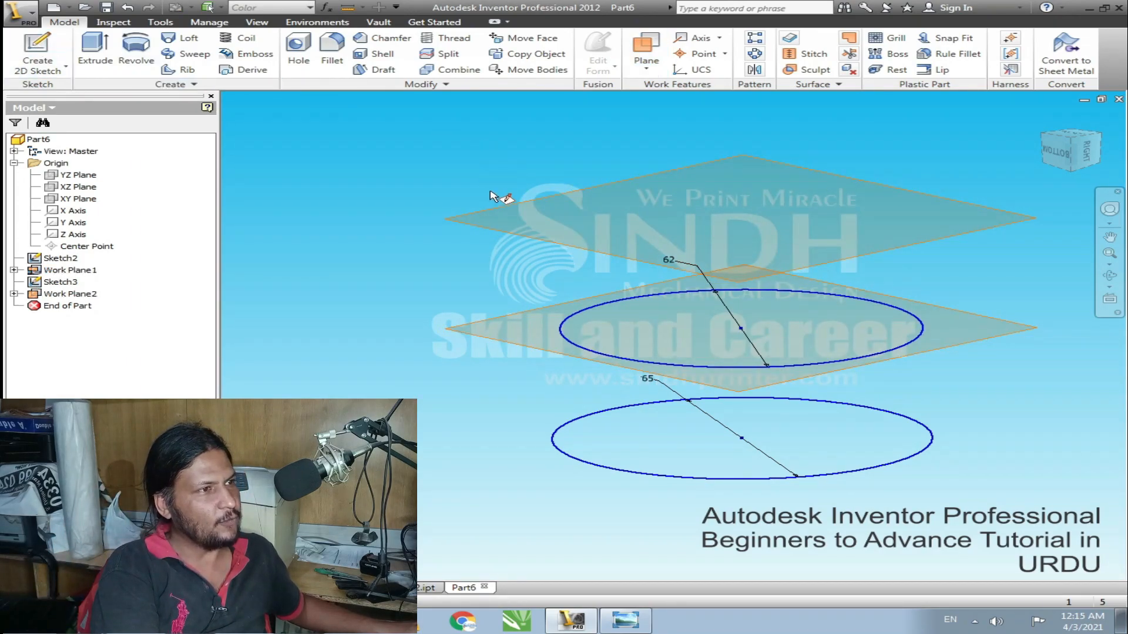
{"action": "left_click", "coordinate": [481, 219]}
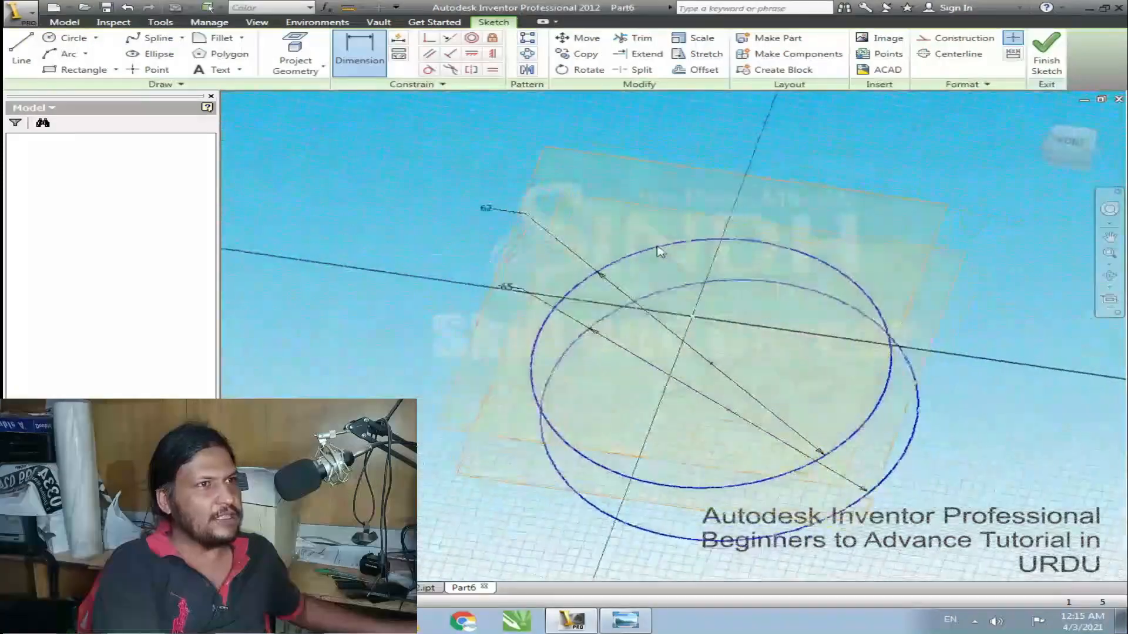
{"action": "left_click", "coordinate": [70, 37]}
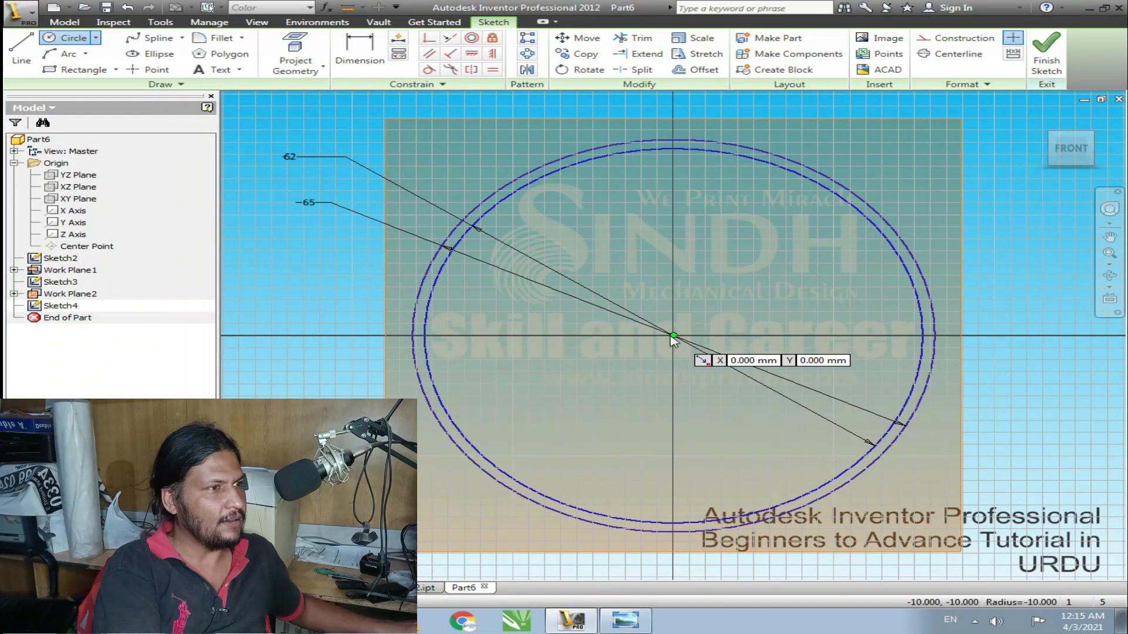
{"action": "left_click", "coordinate": [672, 336]}
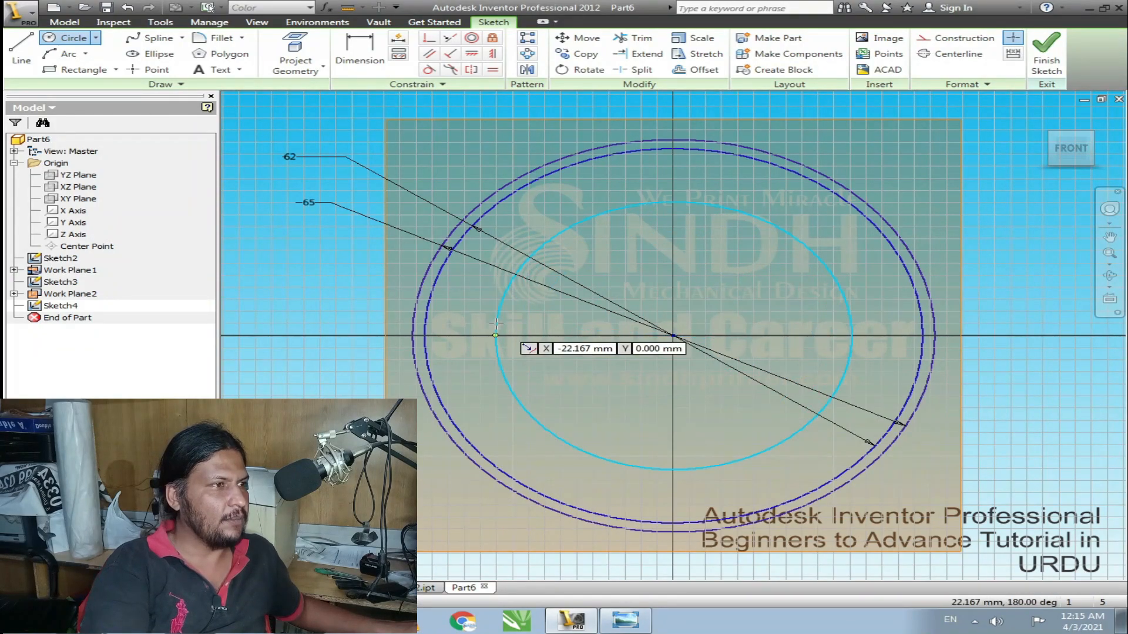
{"action": "left_click", "coordinate": [497, 324]}
{"action": "key", "text": "Escape"}
- Dimension the circle on the uppermost work plane to a 49 mm diameter and finish the sketch
{"action": "key", "text": "d"}
{"action": "left_click", "coordinate": [516, 300]}
{"action": "left_click", "coordinate": [282, 244]}
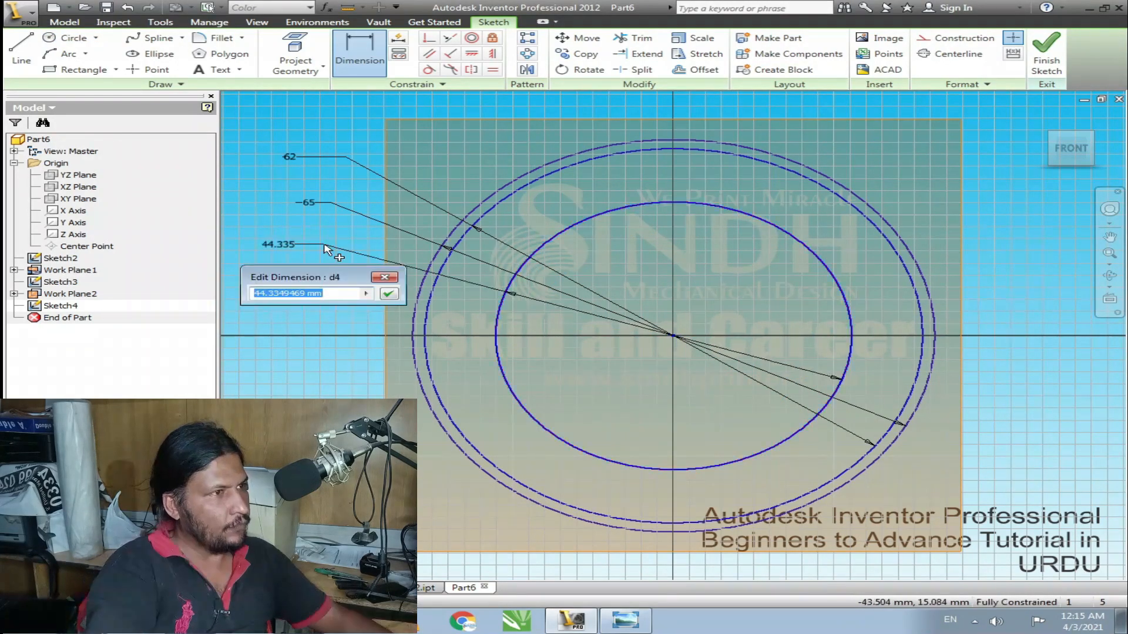
{"action": "type", "text": "49"}
{"action": "key", "text": "Return"}
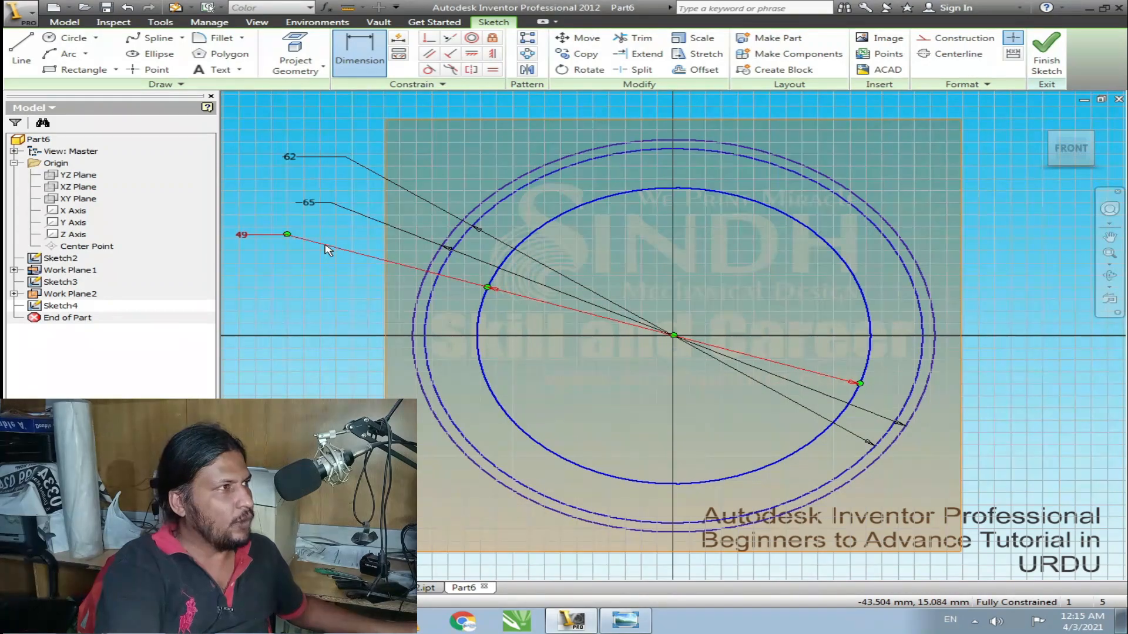
{"action": "left_click", "coordinate": [1046, 53]}
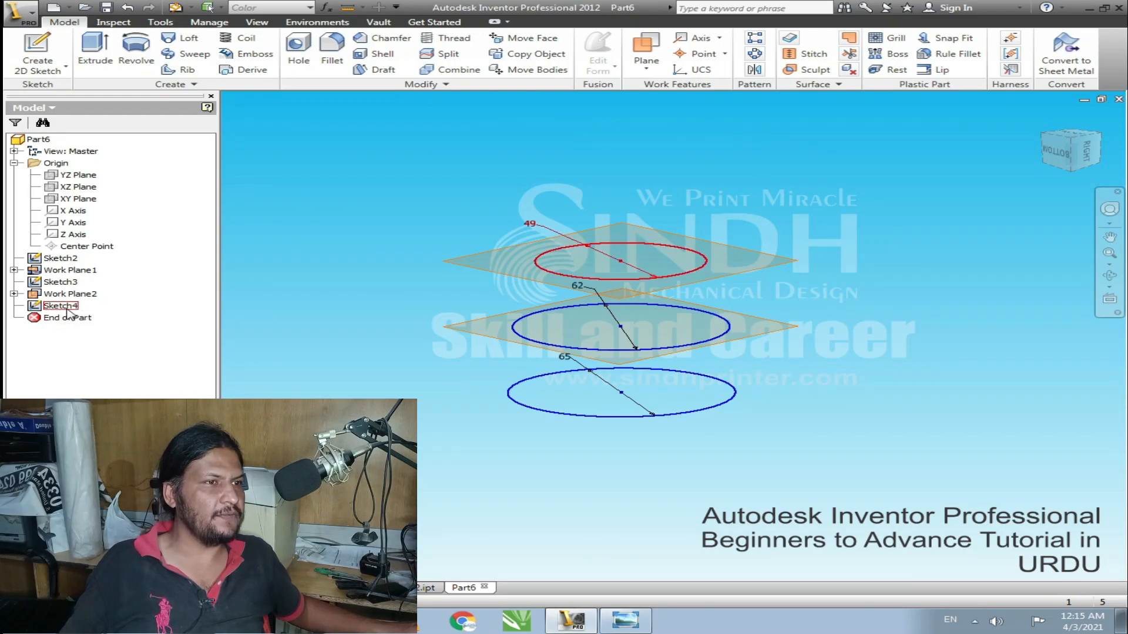
{"action": "left_click", "coordinate": [60, 259]}
{"action": "left_click", "coordinate": [64, 283]}
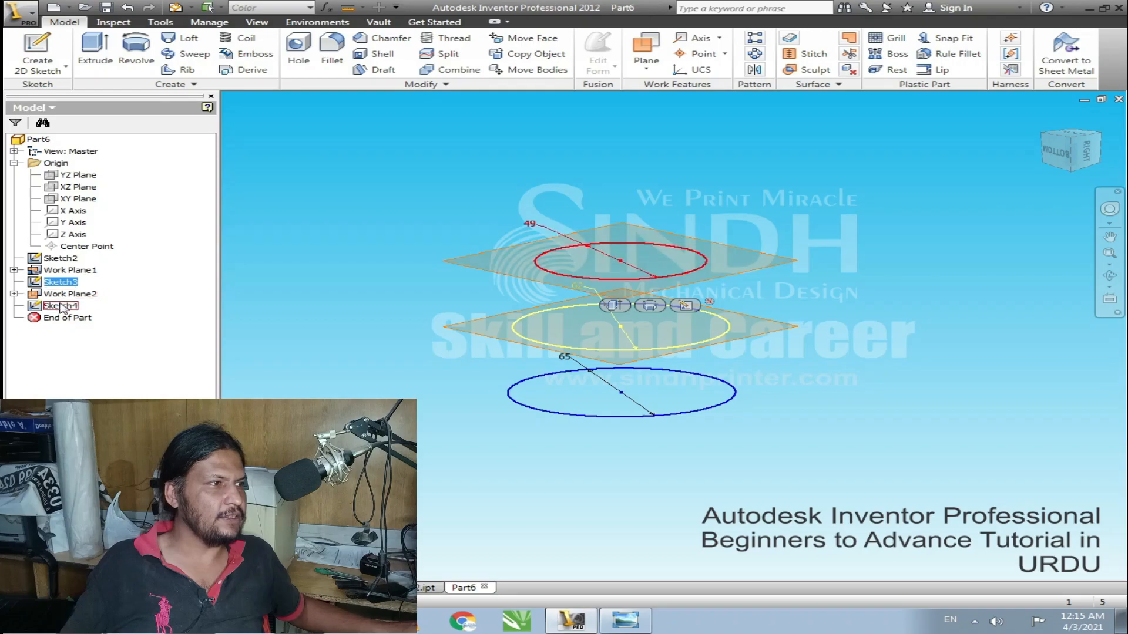
{"action": "left_click", "coordinate": [60, 306]}
{"action": "left_click", "coordinate": [421, 358]}
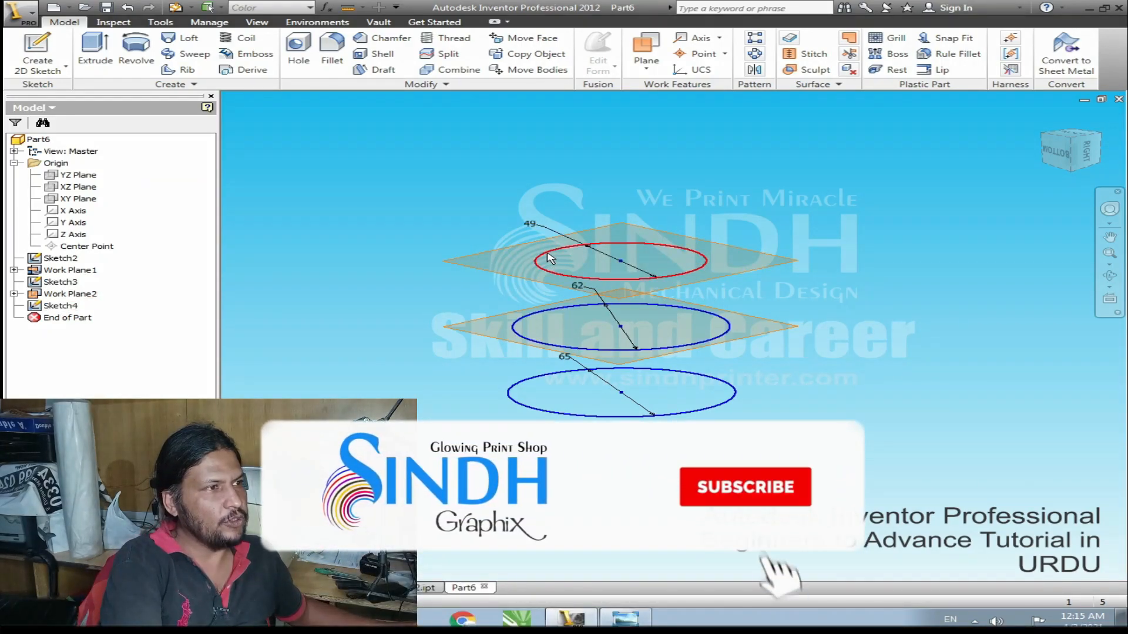
- Loft a solid through the 49 mm, 62 mm and 65 mm circle sketches, in that order from the uppermost to the lowest
{"action": "scroll", "coordinate": [485, 218], "scroll_direction": "down", "scroll_amount": 2}
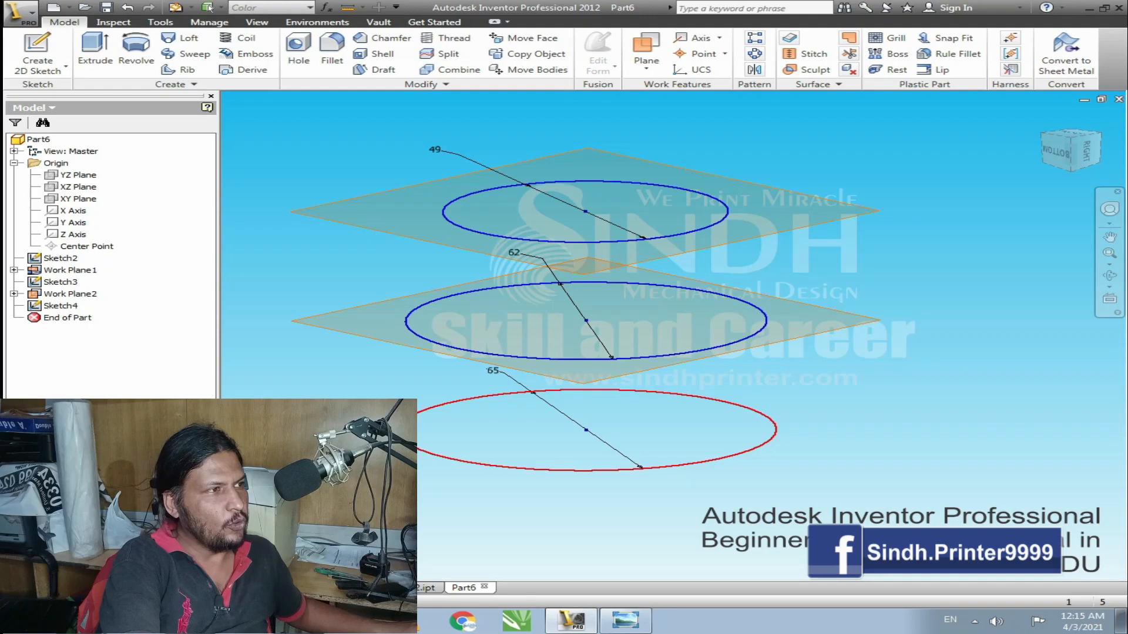
{"action": "middle_click_drag", "start_coordinate": [441, 335], "coordinate": [549, 342]}
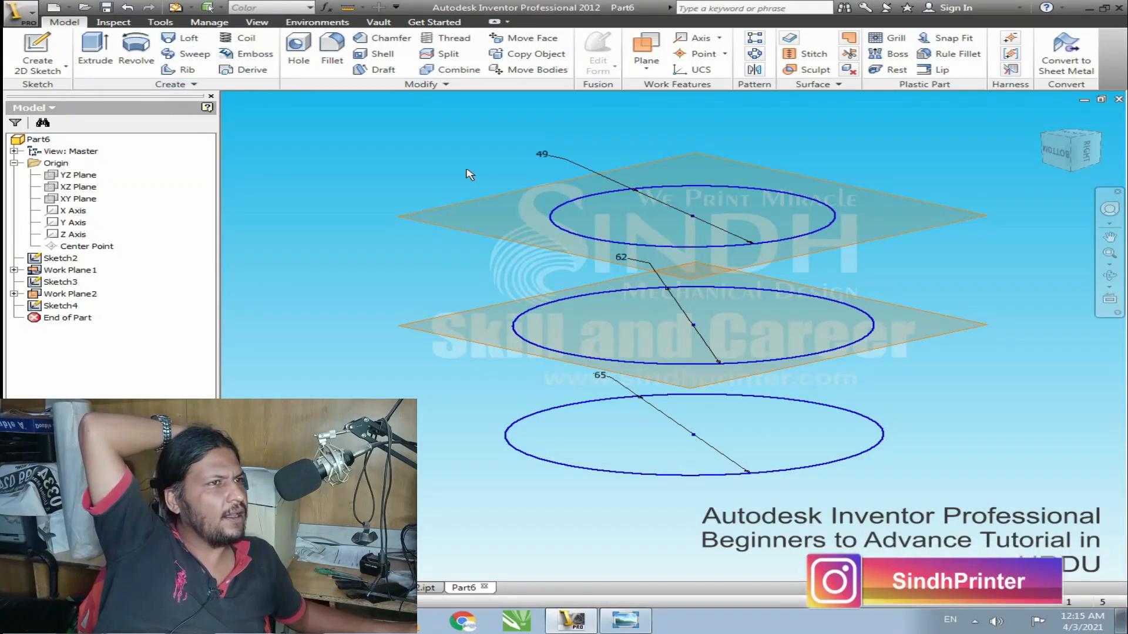
{"action": "left_click", "coordinate": [182, 39]}
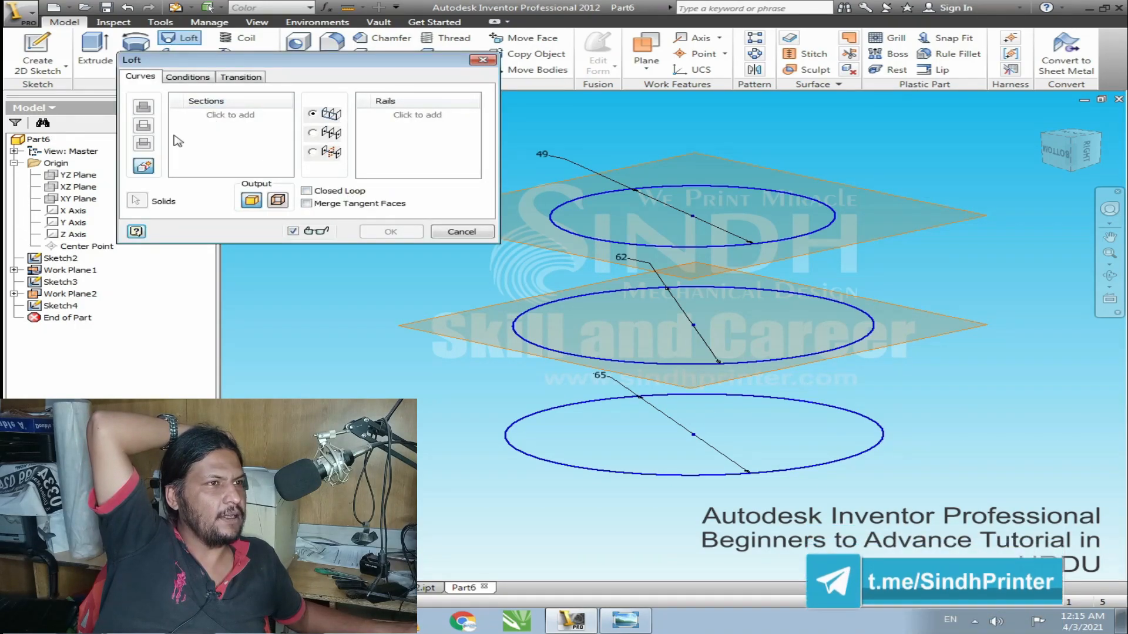
{"action": "left_click", "coordinate": [226, 117]}
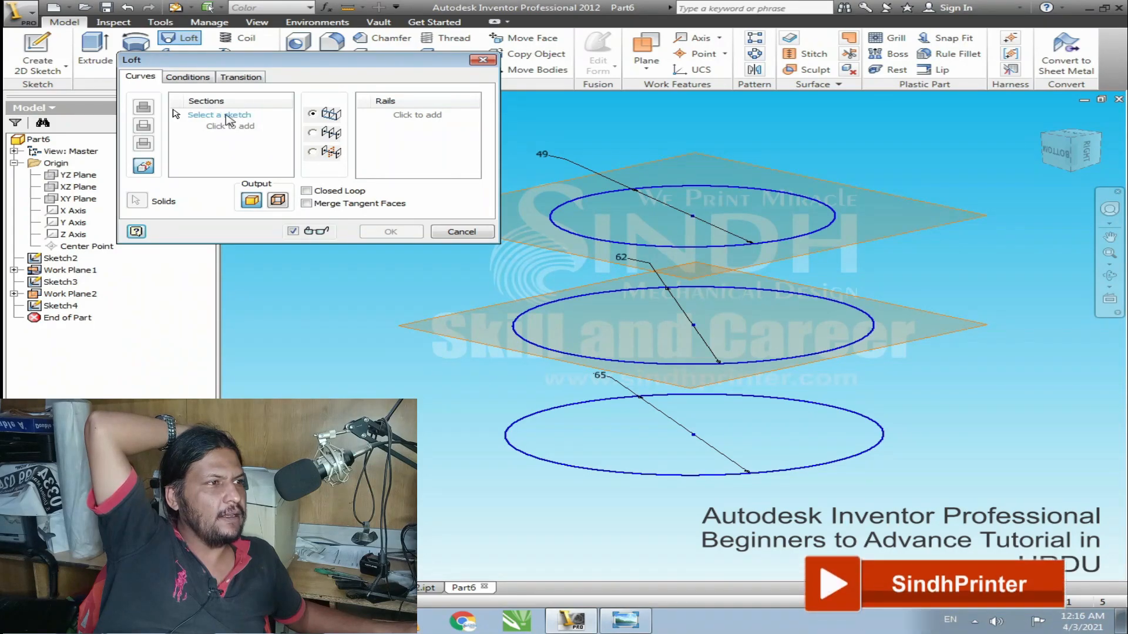
{"action": "left_click", "coordinate": [562, 214]}
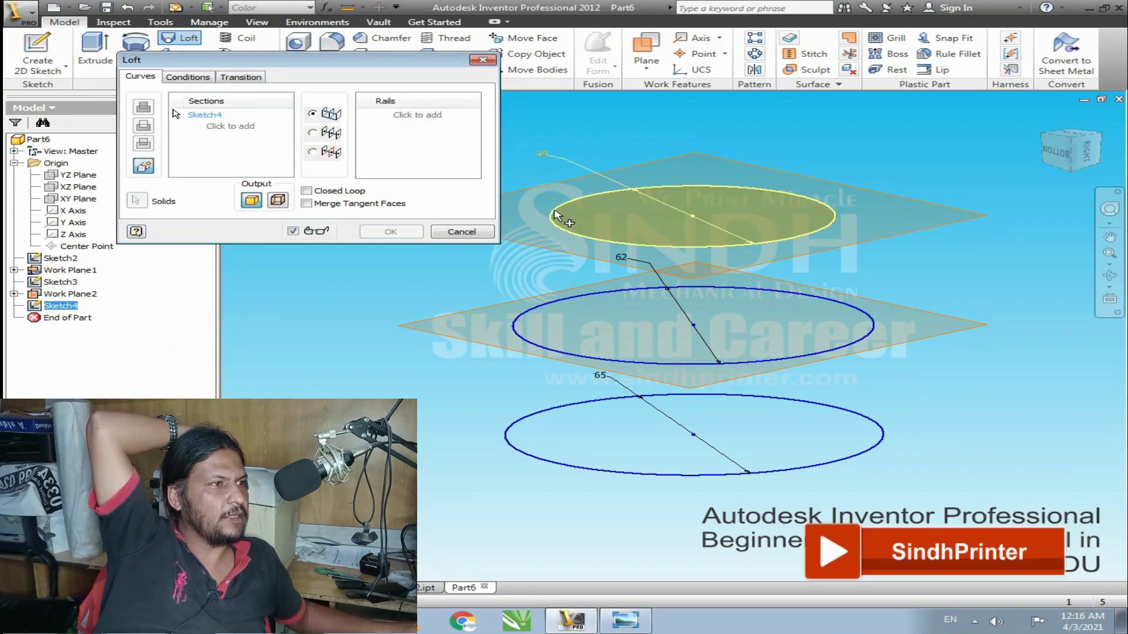
{"action": "left_click", "coordinate": [528, 317]}
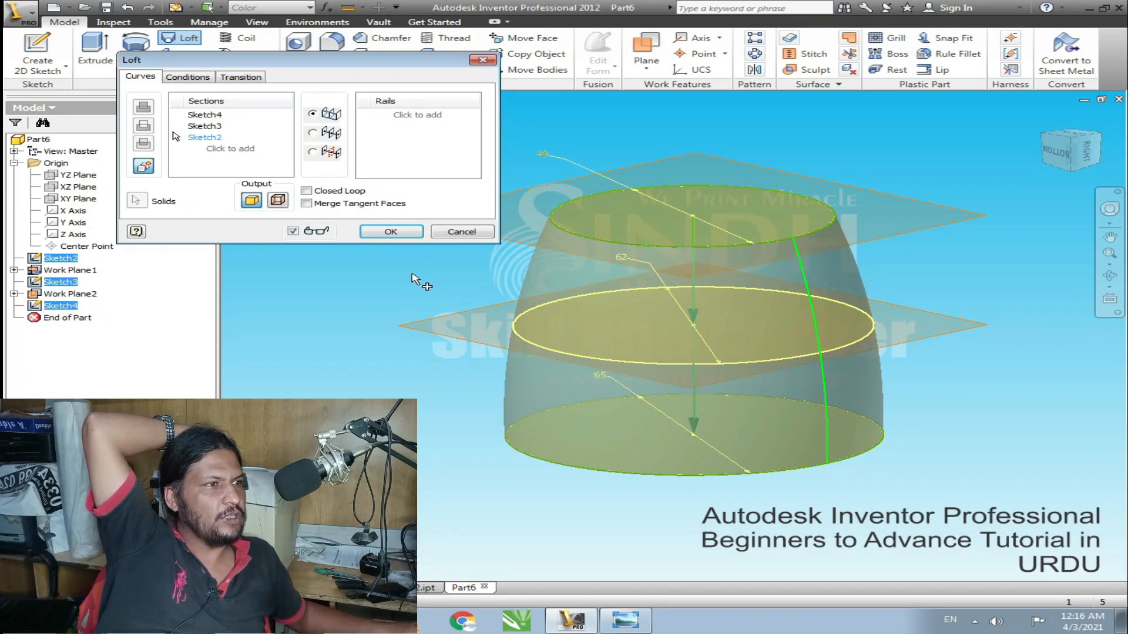
{"action": "left_click", "coordinate": [409, 235]}
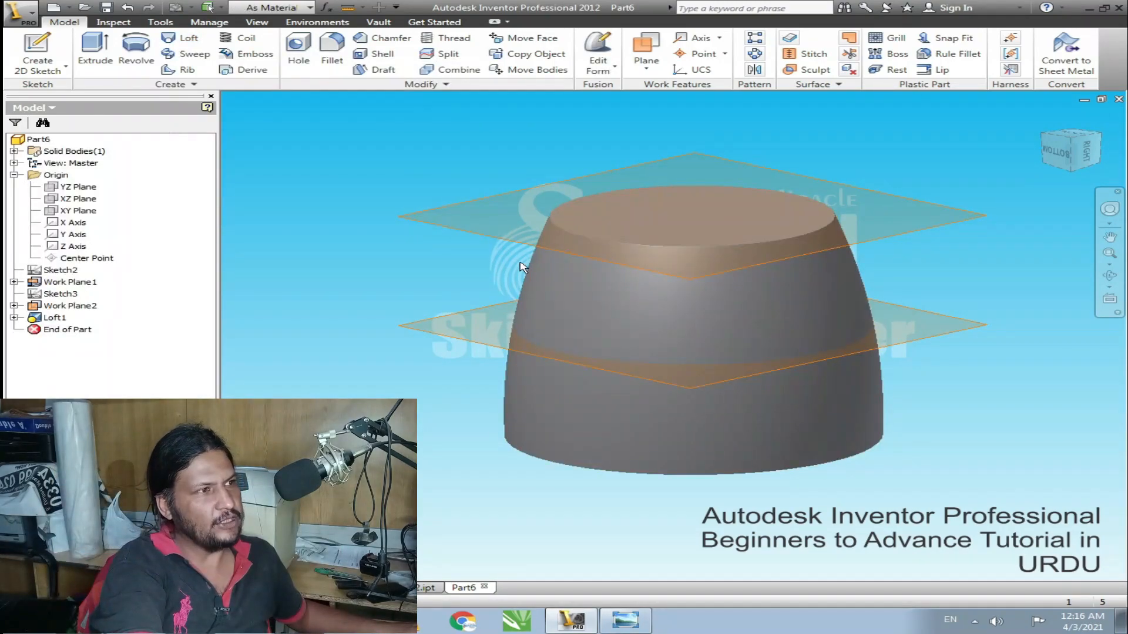
- Hide both offset work planes so that only the lofted solid is displayed
{"action": "middle_click_drag", "start_coordinate": [675, 335], "coordinate": [746, 398], "text": "shift"}
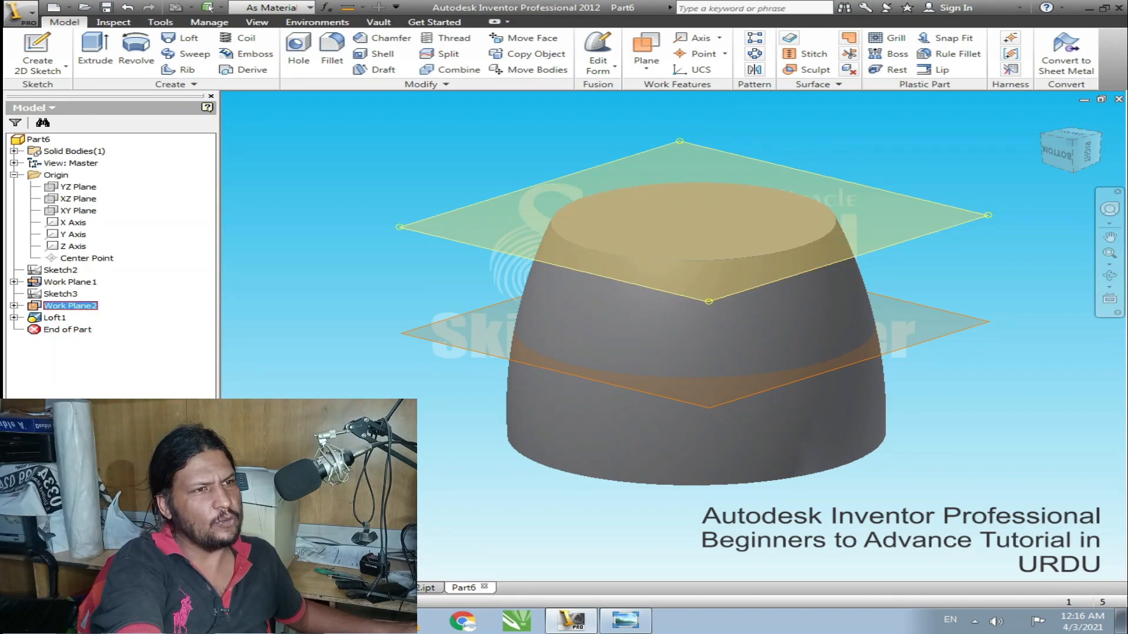
{"action": "left_click", "coordinate": [112, 449]}
{"action": "left_click", "coordinate": [14, 282]}
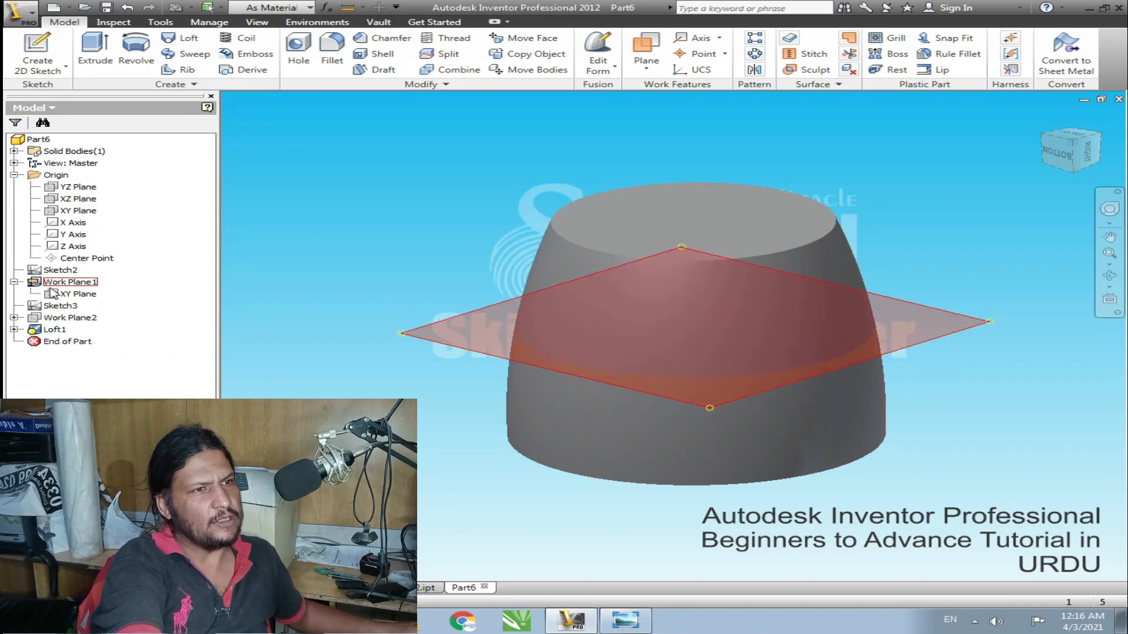
{"action": "left_click", "coordinate": [48, 283]}
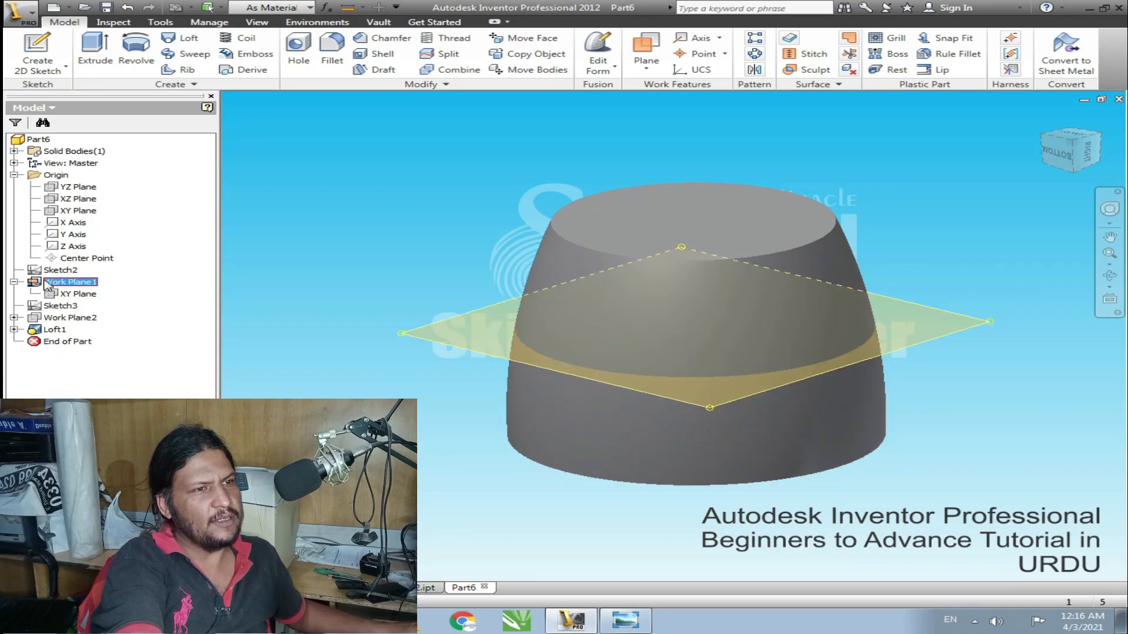
{"action": "left_click", "coordinate": [88, 394]}
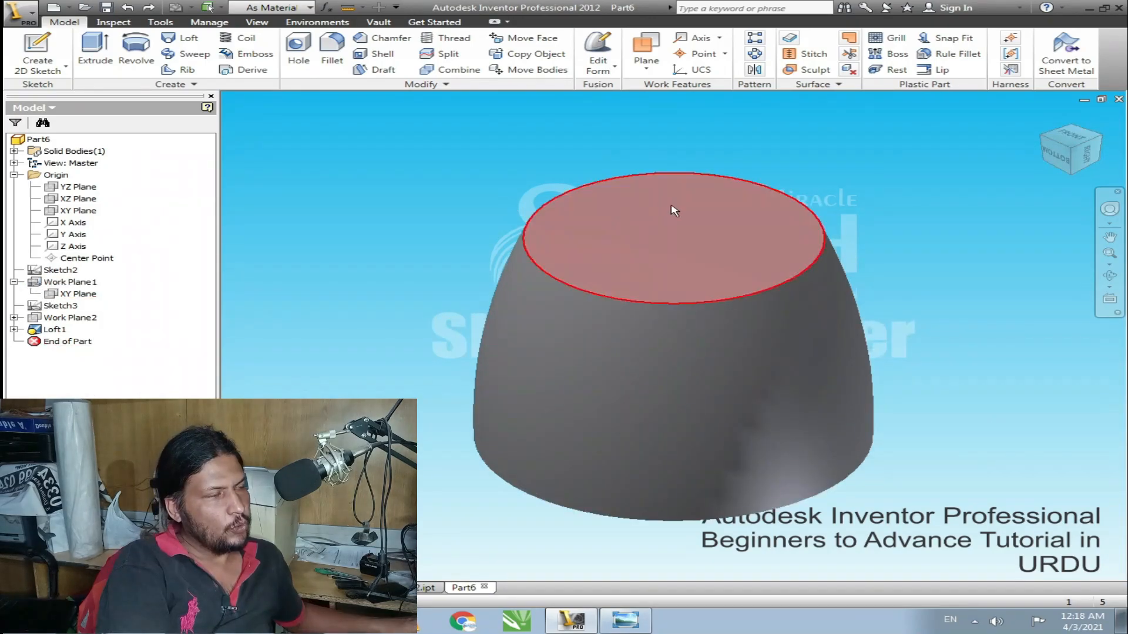
- Start a sketch on the origin YZ plane and project the lofted solid's geometry into it
{"action": "key", "text": "F4"}
{"action": "mouse_move", "coordinate": [675, 285]}
{"action": "left_mouse_down"}
{"action": "mouse_move", "coordinate": [698, 221]}
{"action": "mouse_move", "coordinate": [667, 274]}
{"action": "mouse_move", "coordinate": [673, 295]}
{"action": "left_mouse_up"}
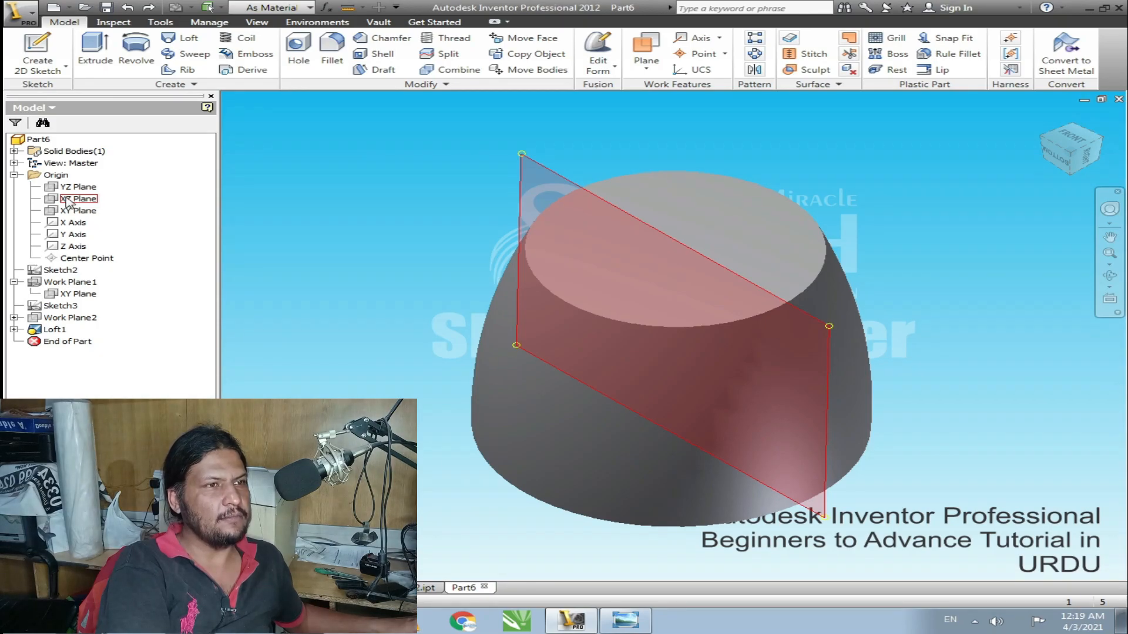
{"action": "left_click", "coordinate": [66, 191]}
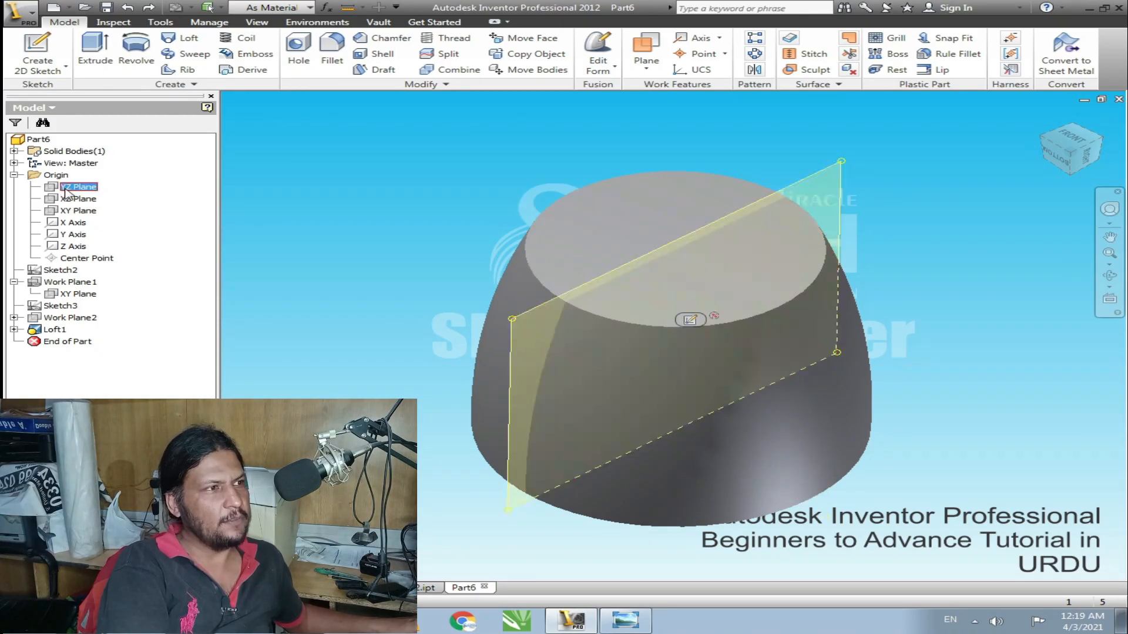
{"action": "left_click", "coordinate": [37, 52]}
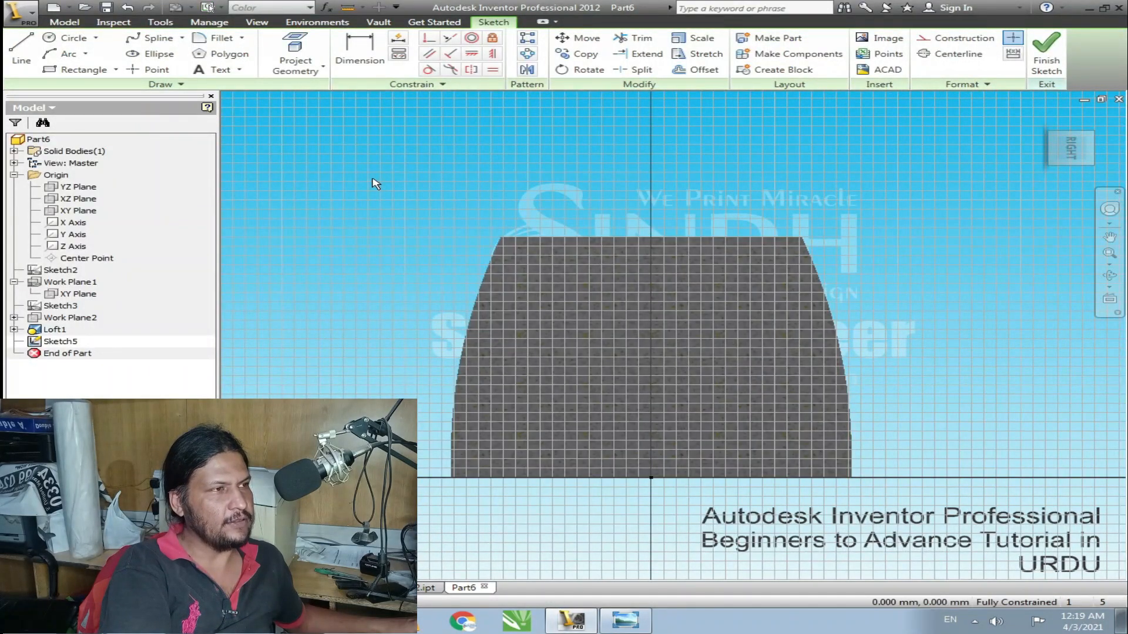
{"action": "scroll", "coordinate": [617, 197], "scroll_direction": "down", "scroll_amount": 4}
{"action": "scroll", "coordinate": [620, 194], "scroll_direction": "up", "scroll_amount": 2}
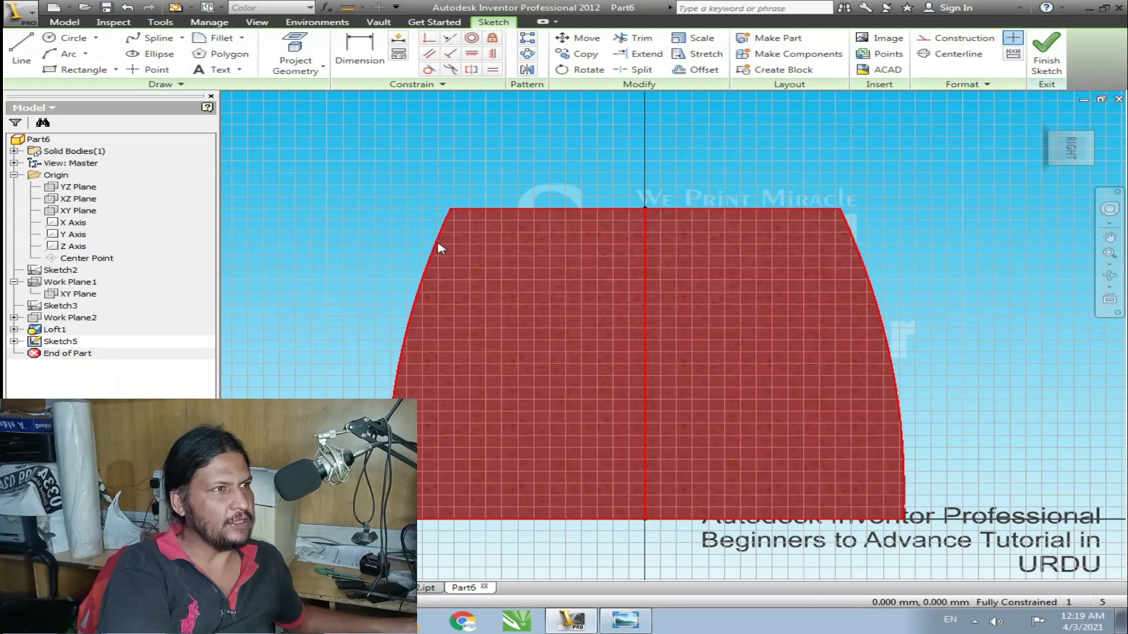
{"action": "left_click", "coordinate": [440, 248]}
{"action": "left_click", "coordinate": [389, 122]}
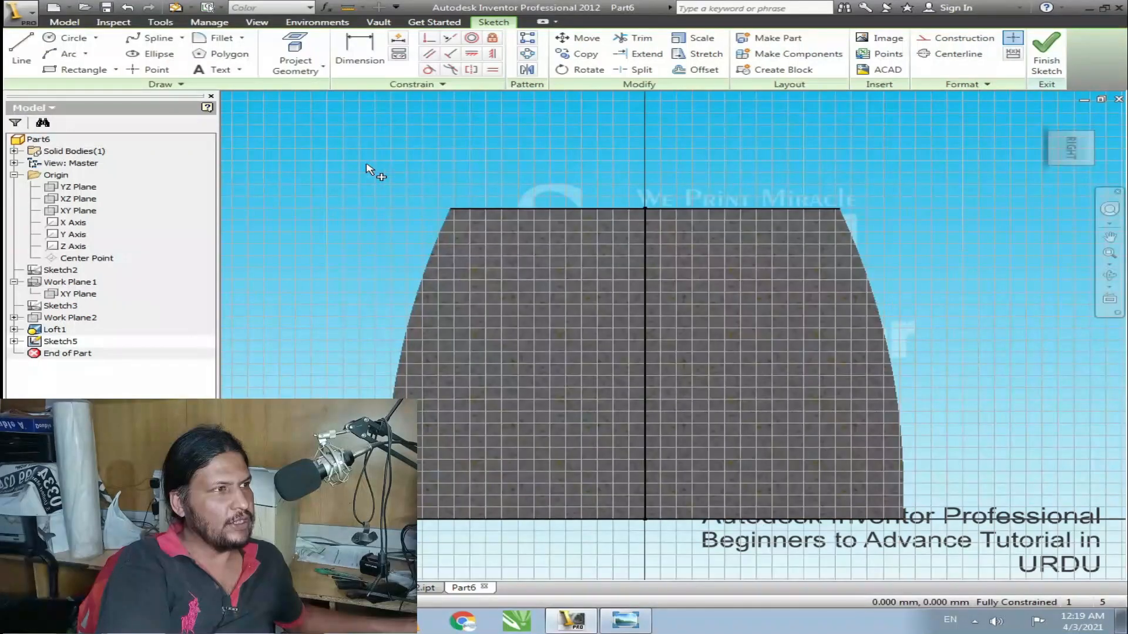
- Draw a vertical line about 29 mm down from the top edge's center and a horizontal line about 26 mm above the base, extending past both sides
{"action": "key", "text": "l"}
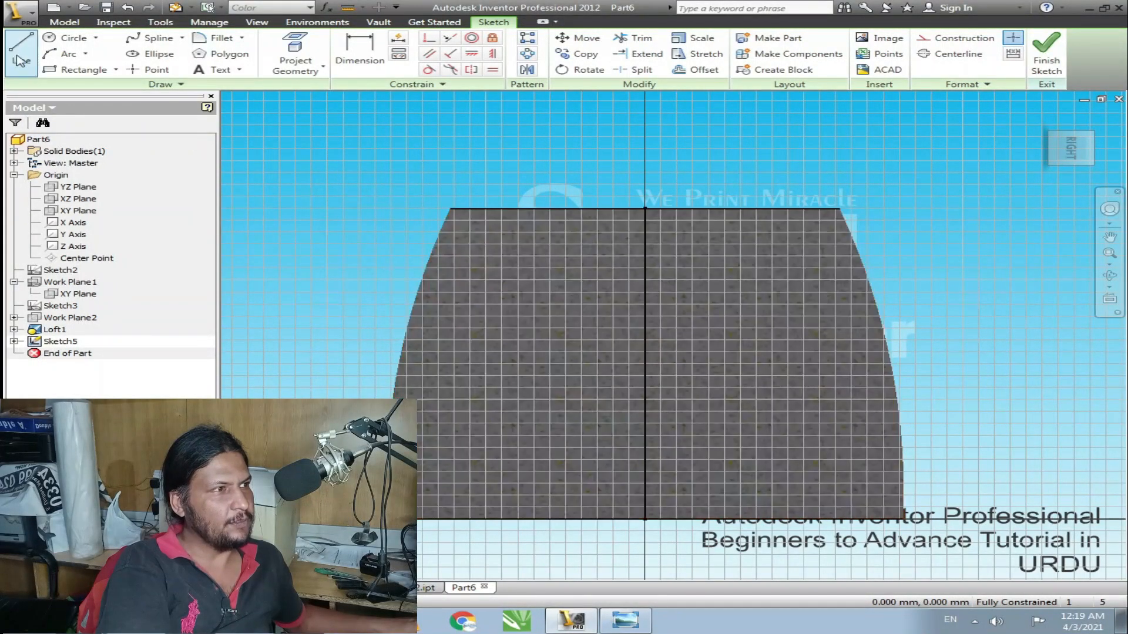
{"action": "left_click", "coordinate": [645, 209]}
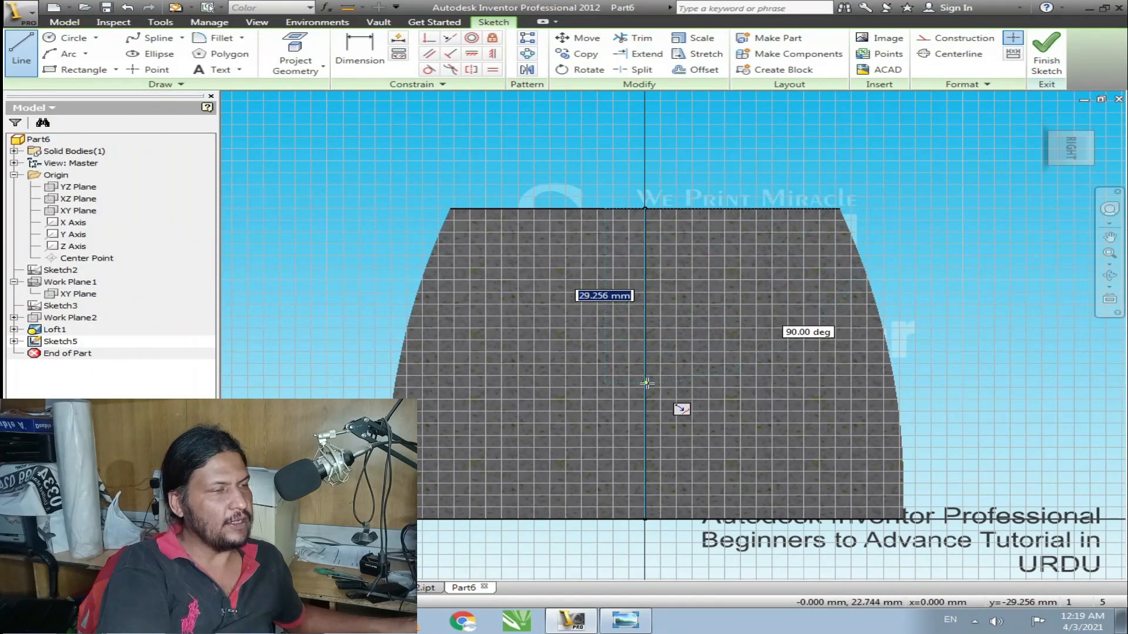
{"action": "left_click", "coordinate": [645, 383]}
{"action": "key", "text": "Escape"}
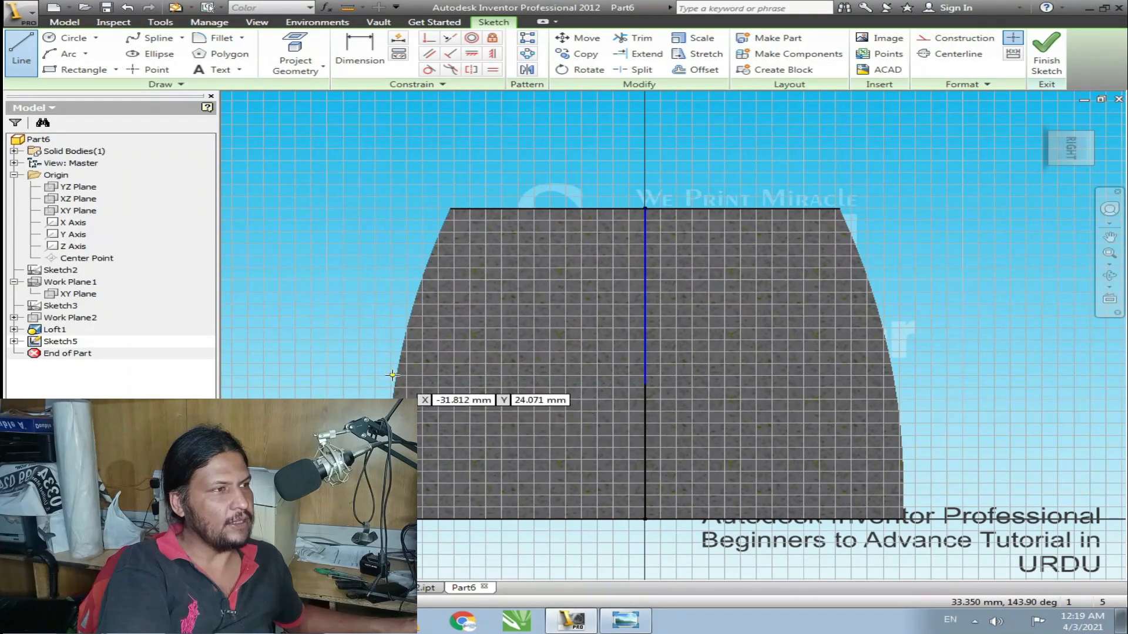
{"action": "left_click", "coordinate": [360, 365]}
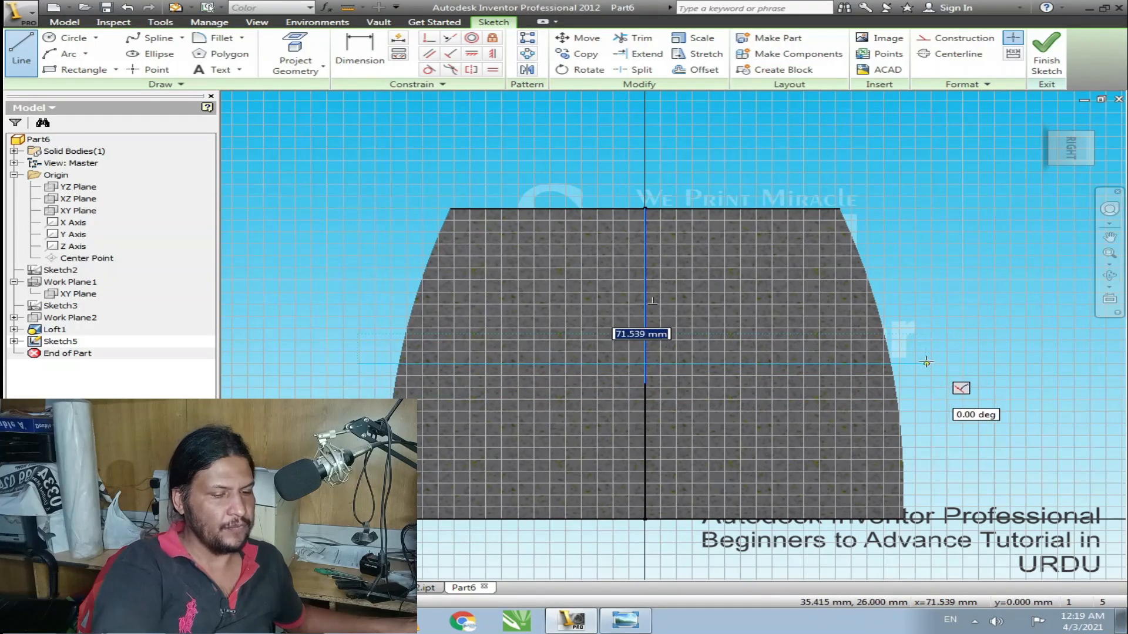
{"action": "left_click", "coordinate": [926, 363]}
{"action": "key", "text": "Escape"}
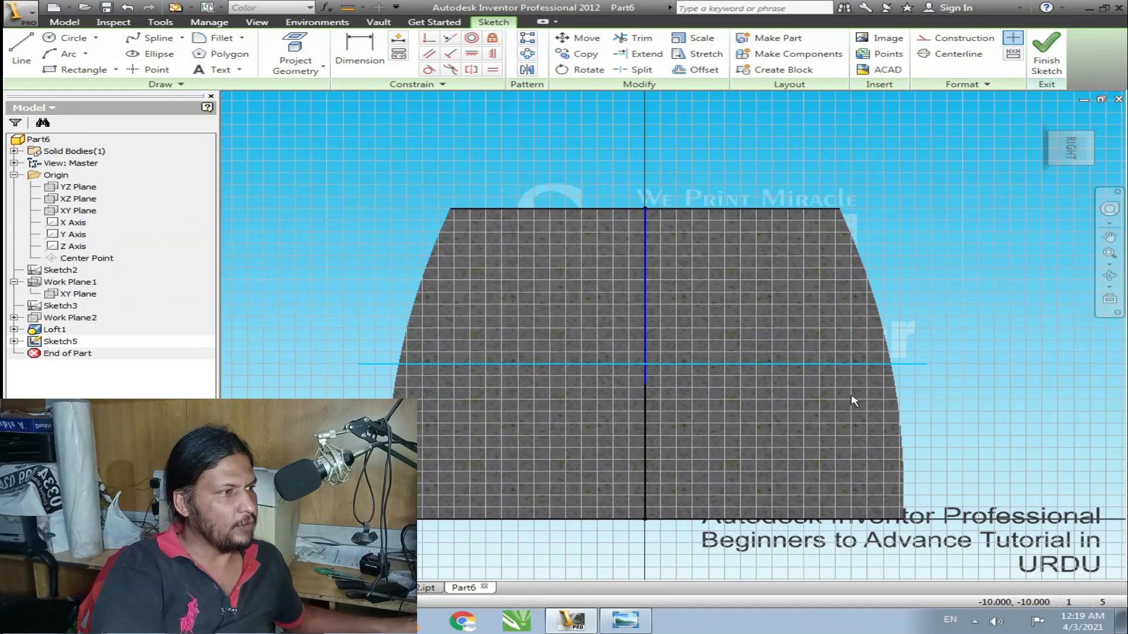
- Dimension the horizontal line 40 mm above the solid's bottom edge
{"action": "key", "text": "d"}
{"action": "left_click", "coordinate": [812, 365]}
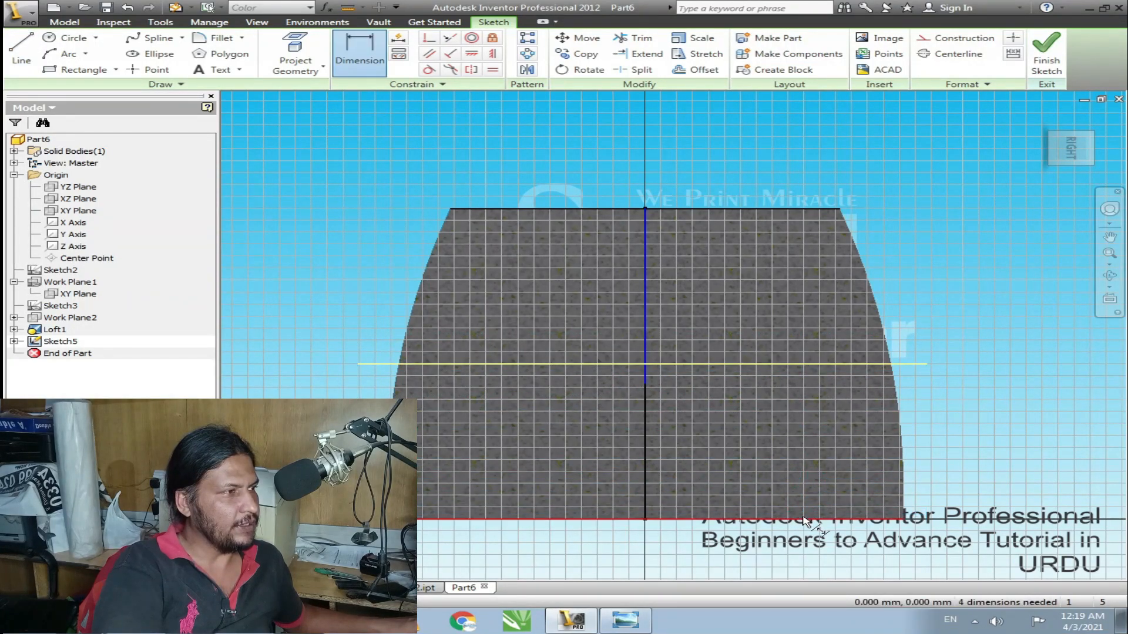
{"action": "left_click", "coordinate": [811, 519]}
{"action": "left_click", "coordinate": [969, 444]}
{"action": "type", "text": "40"}
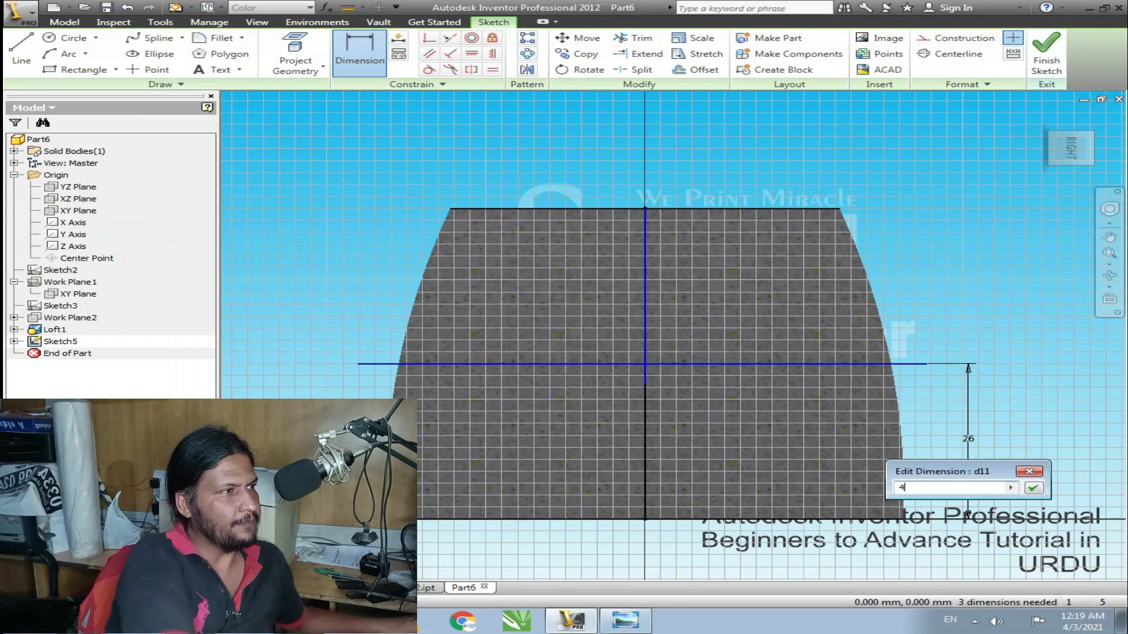
{"action": "key", "text": "Return"}
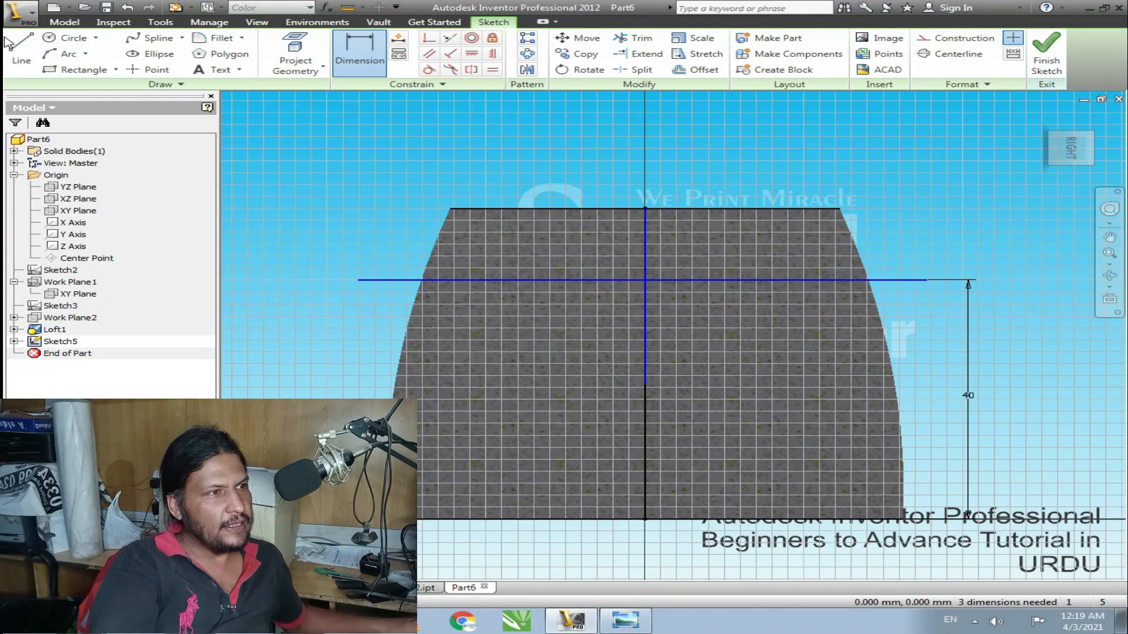
- Draw a vertical line about 36 mm long across the horizontal line near the solid's left side and a shorter one near its right side
{"action": "key", "text": "l"}
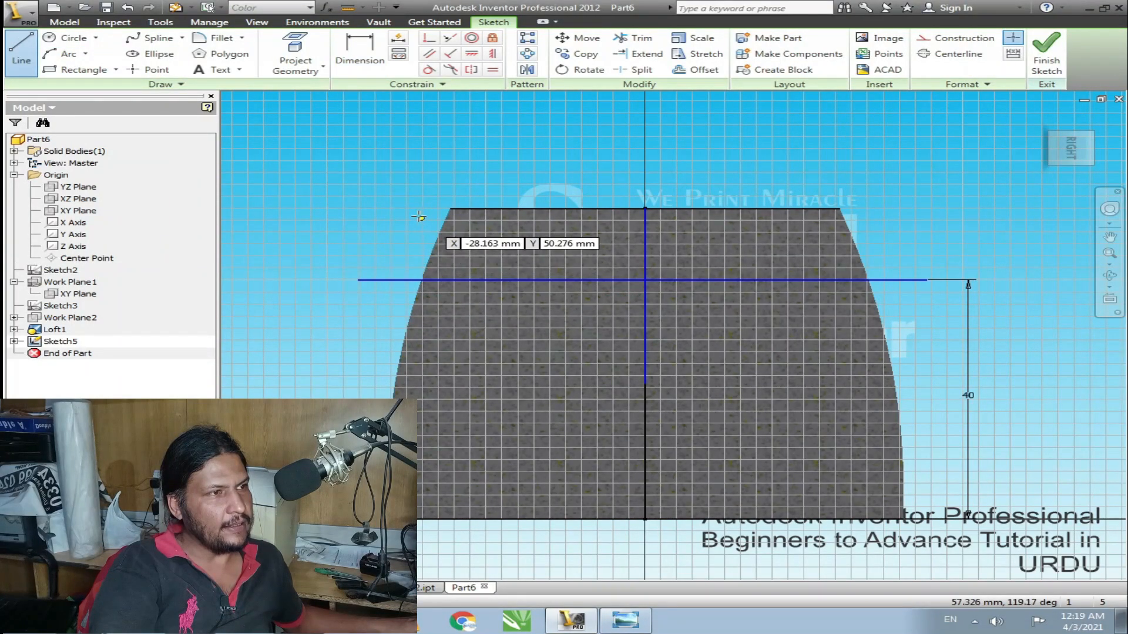
{"action": "left_click", "coordinate": [407, 209]}
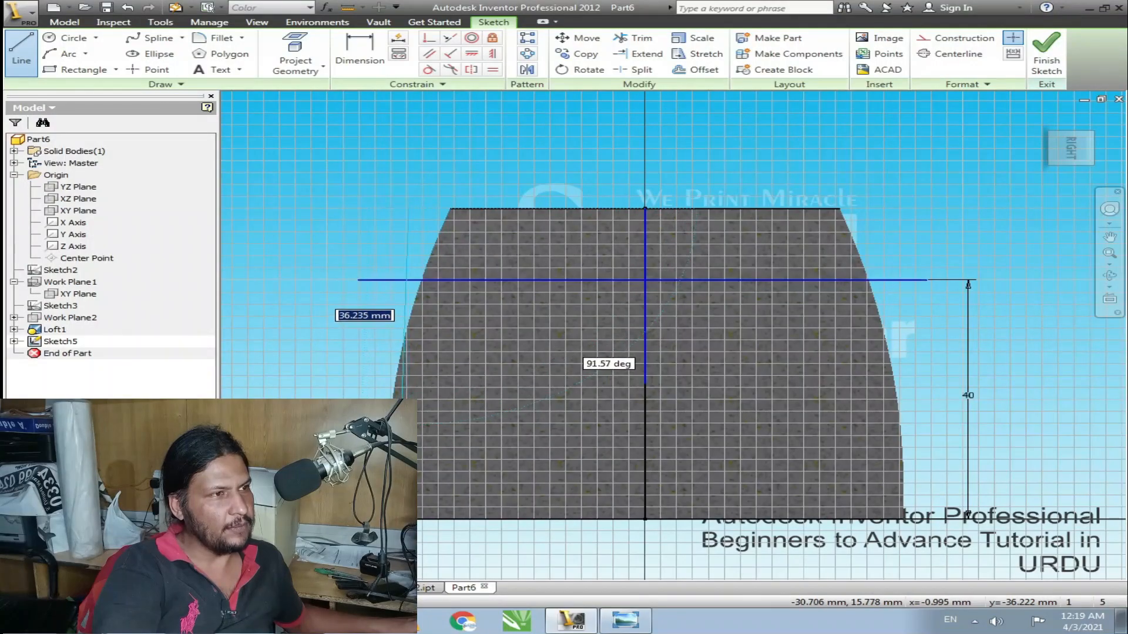
{"action": "left_click", "coordinate": [408, 420]}
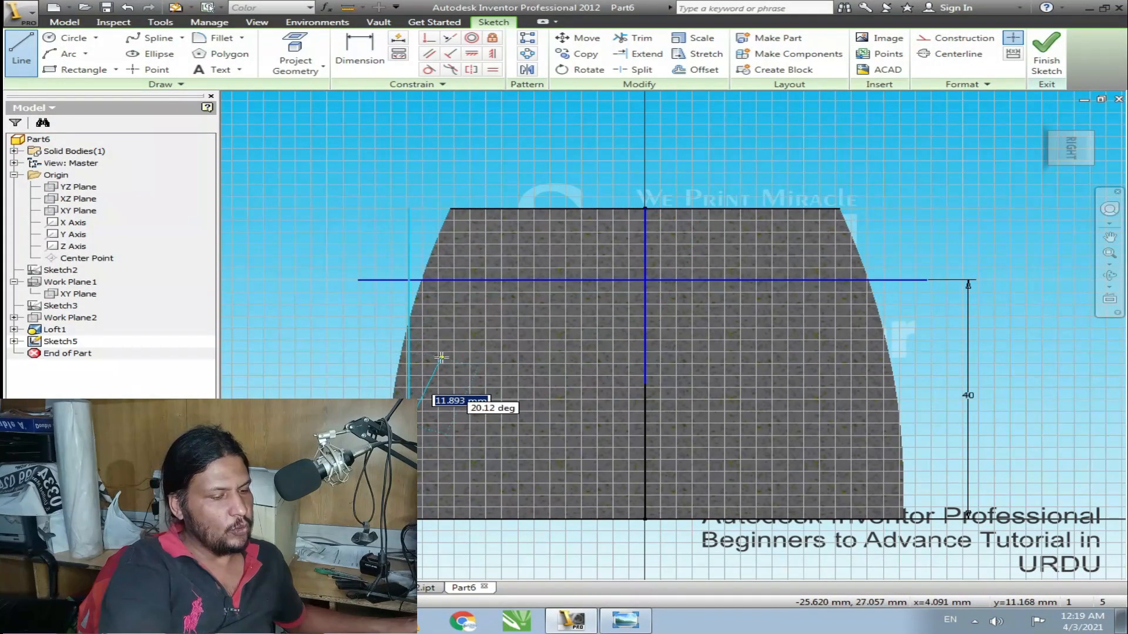
{"action": "key", "text": "Escape"}
{"action": "key", "text": "l"}
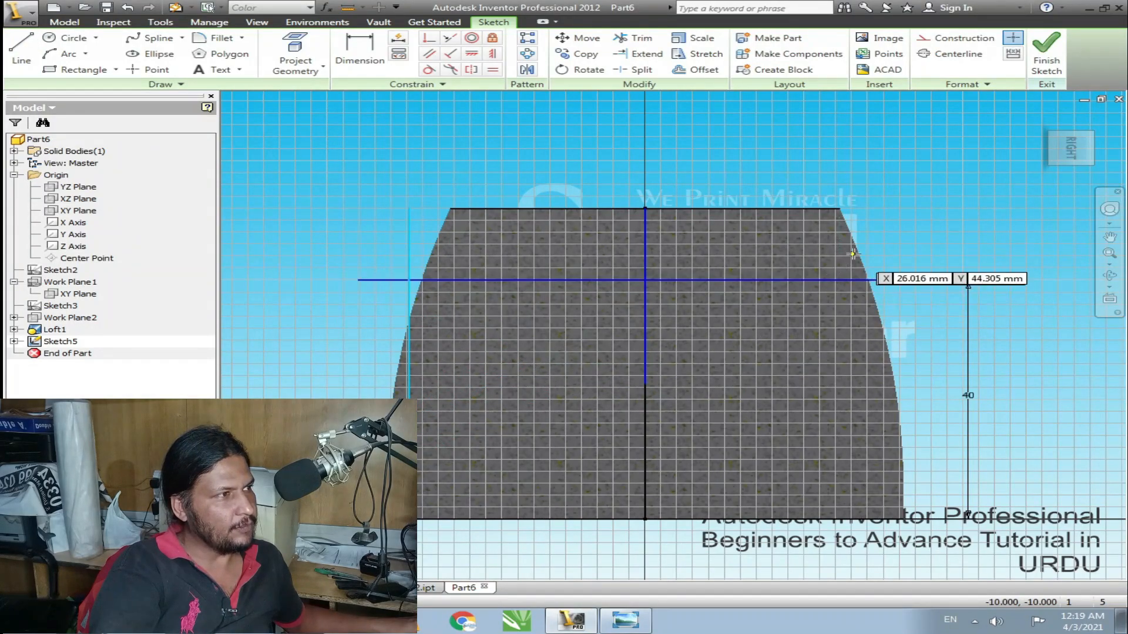
{"action": "left_click", "coordinate": [881, 234]}
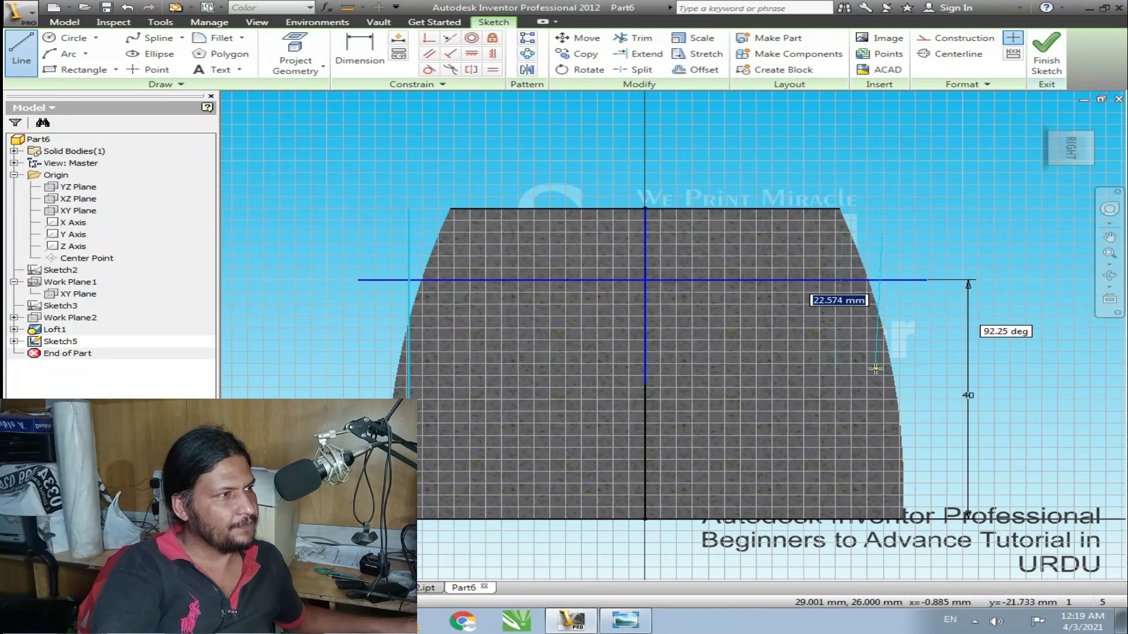
{"action": "left_click", "coordinate": [881, 374]}
{"action": "key", "text": "Escape"}
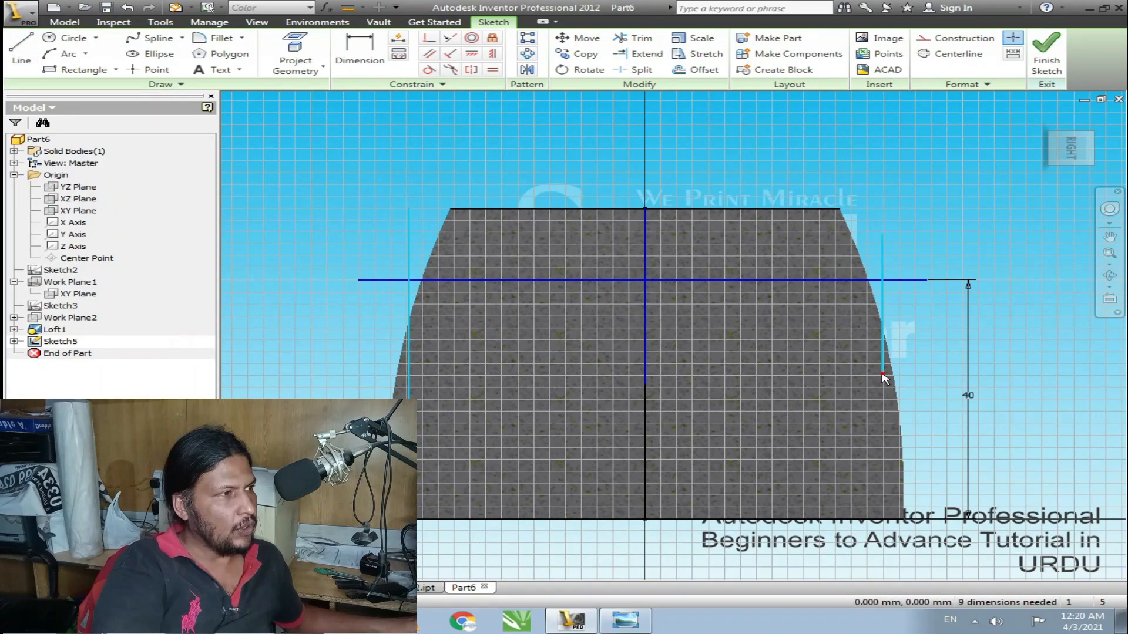
- Dimension the right vertical line 28 mm from the center line
{"action": "key", "text": "d"}
{"action": "left_click", "coordinate": [887, 303]}
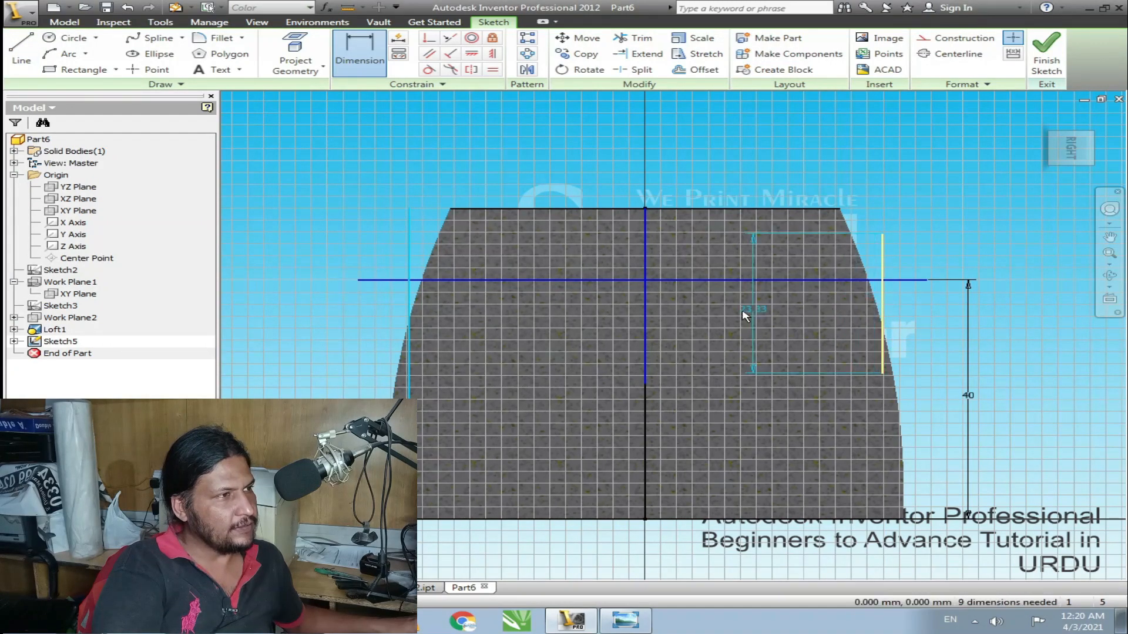
{"action": "left_click", "coordinate": [646, 319]}
{"action": "left_click", "coordinate": [738, 234]}
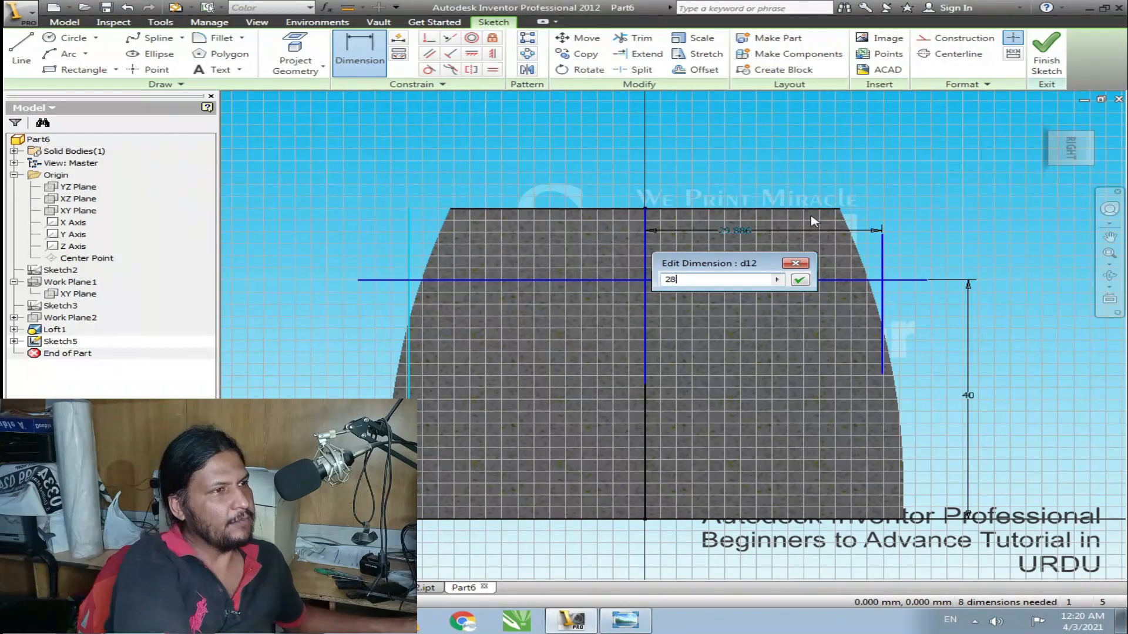
{"action": "key", "text": "Return"}
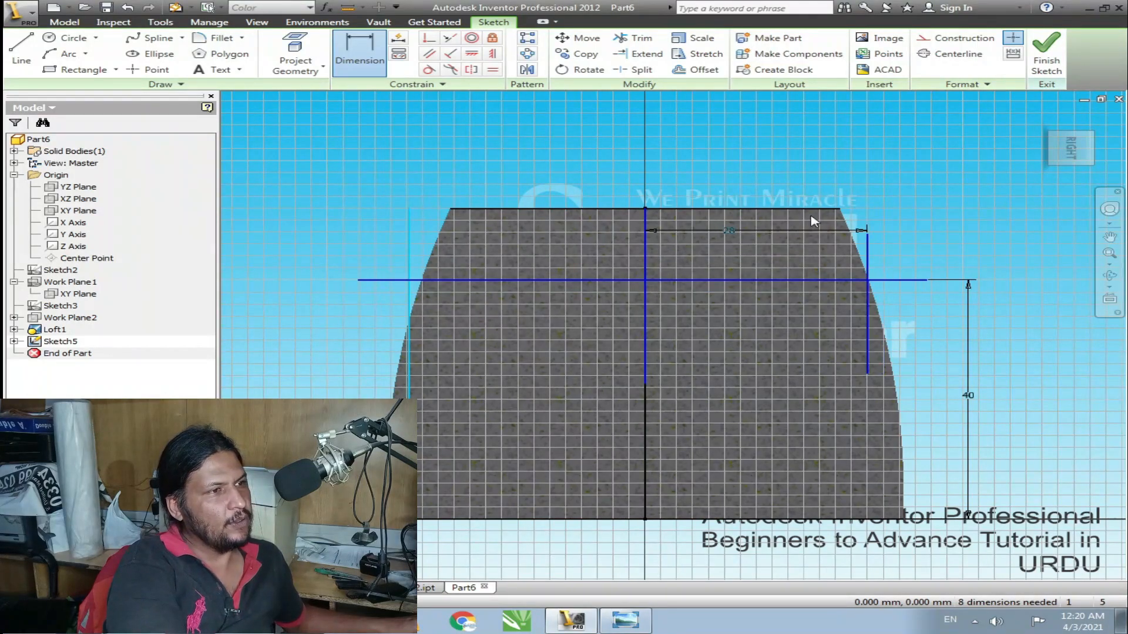
- Dimension the left vertical line 28 mm from the center line
{"action": "left_click", "coordinate": [411, 325]}
{"action": "left_click", "coordinate": [647, 315]}
{"action": "left_click", "coordinate": [519, 327]}
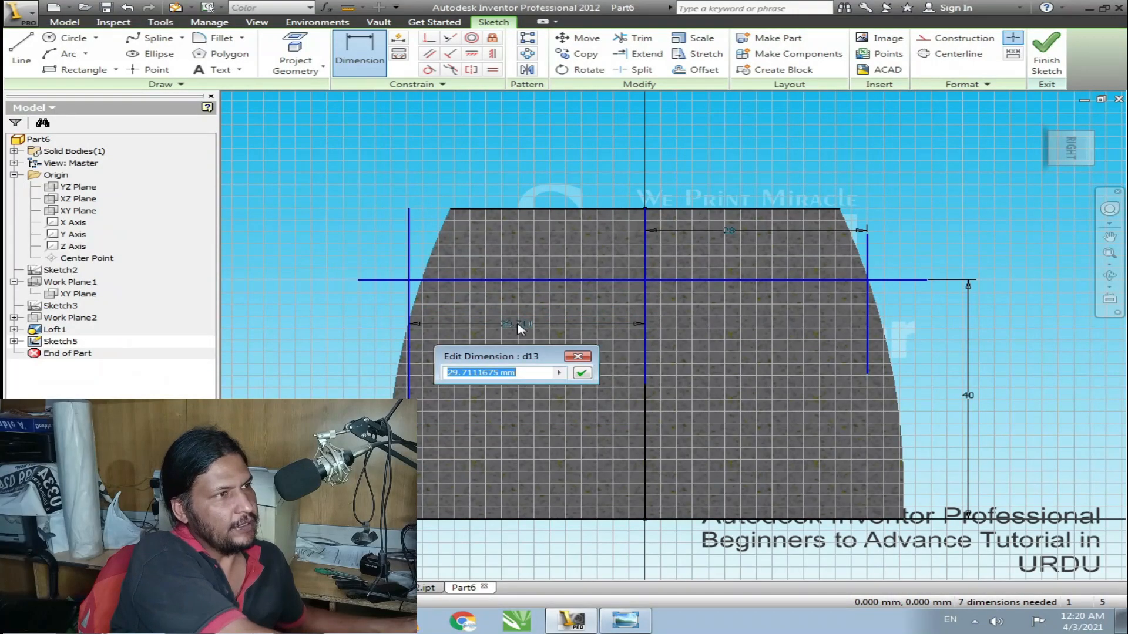
{"action": "type", "text": "28"}
{"action": "key", "text": "Return"}
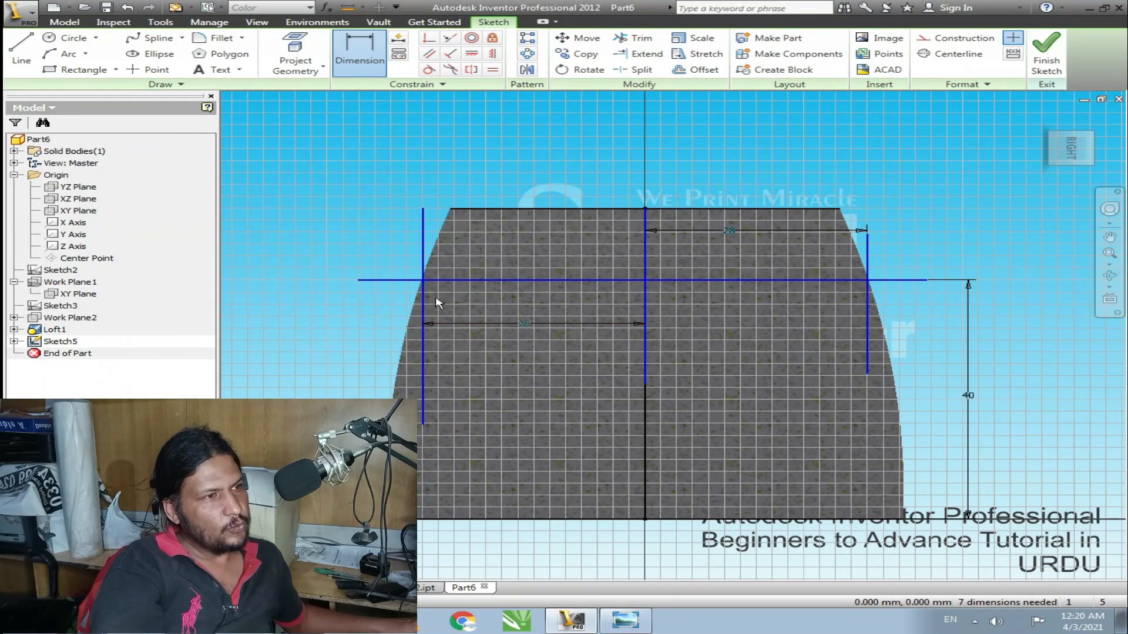
- Set the right vertical line's distance from the center line to 28.5 mm and link the left line's distance to that dimension, d12
{"action": "scroll", "coordinate": [438, 302], "scroll_direction": "down", "scroll_amount": 2}
{"action": "scroll", "coordinate": [415, 285], "scroll_direction": "up", "scroll_amount": 6}
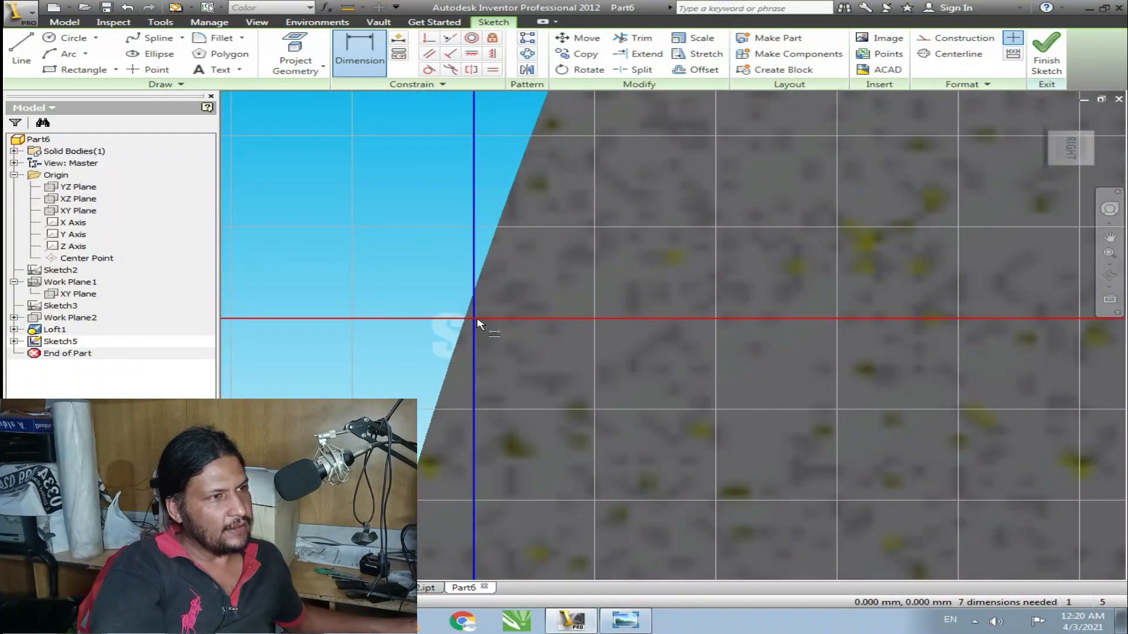
{"action": "scroll", "coordinate": [382, 303], "scroll_direction": "up", "scroll_amount": 4}
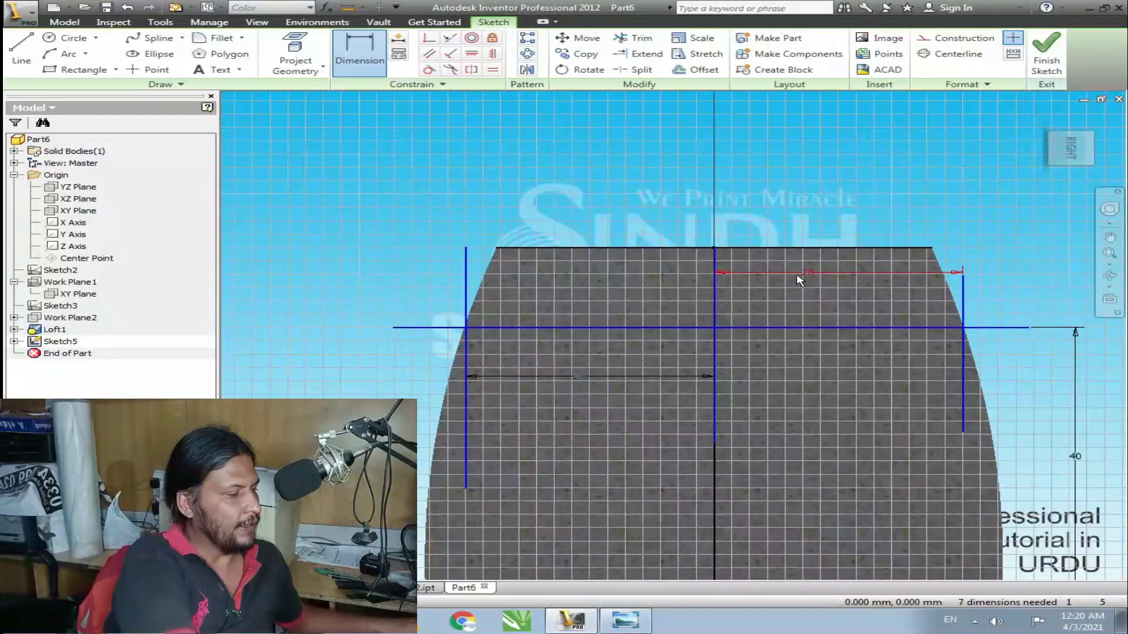
{"action": "left_click", "coordinate": [804, 277]}
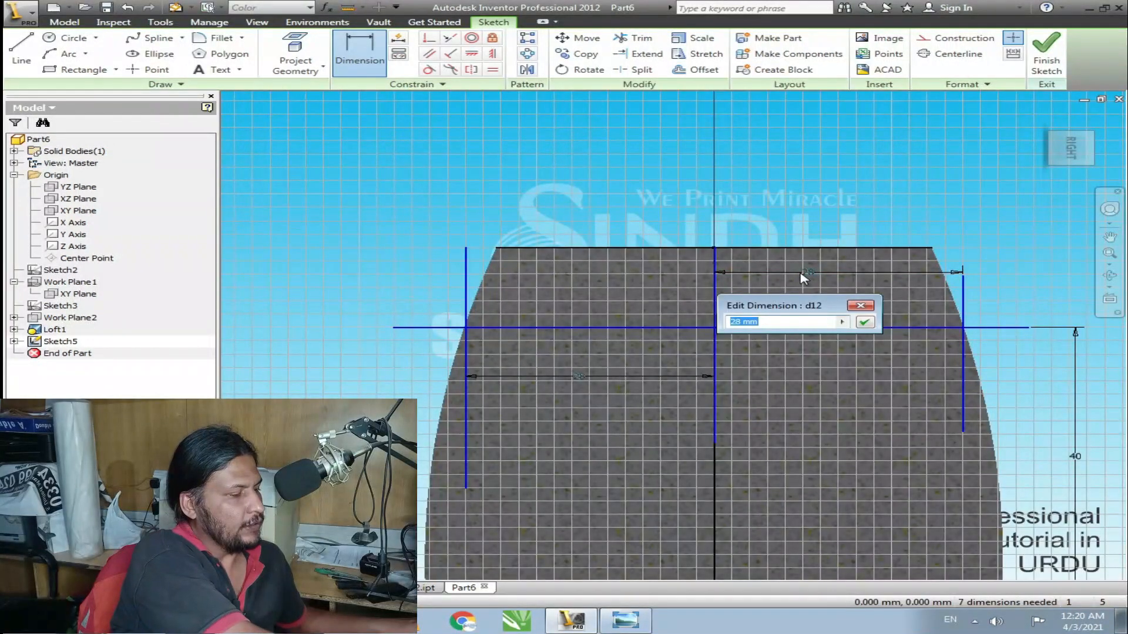
{"action": "key", "text": "Return"}
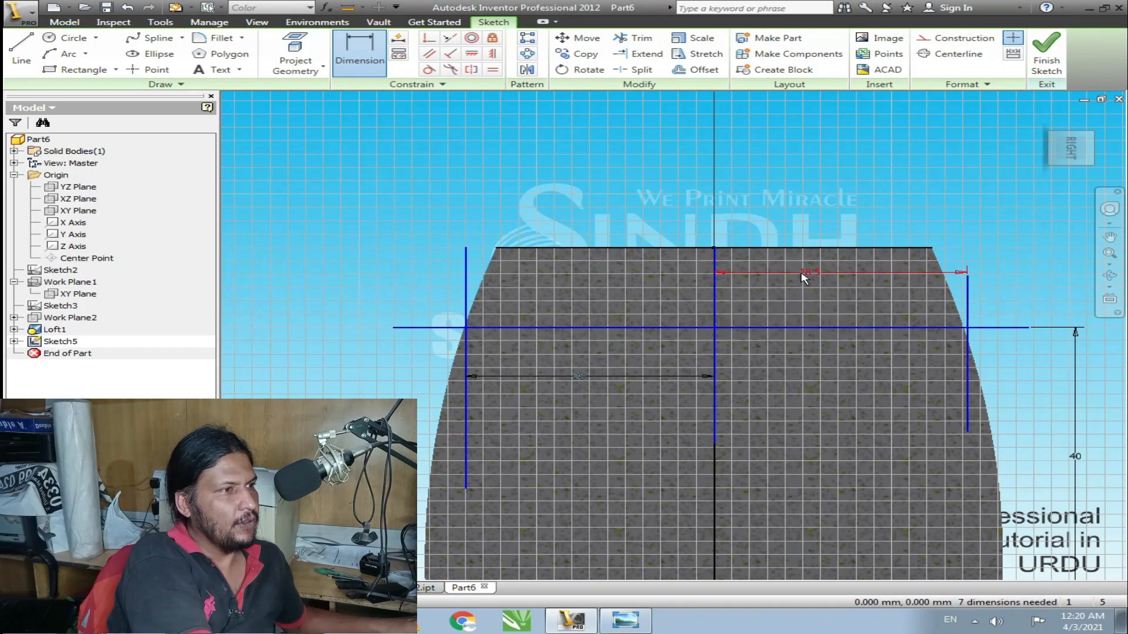
{"action": "left_click", "coordinate": [577, 382]}
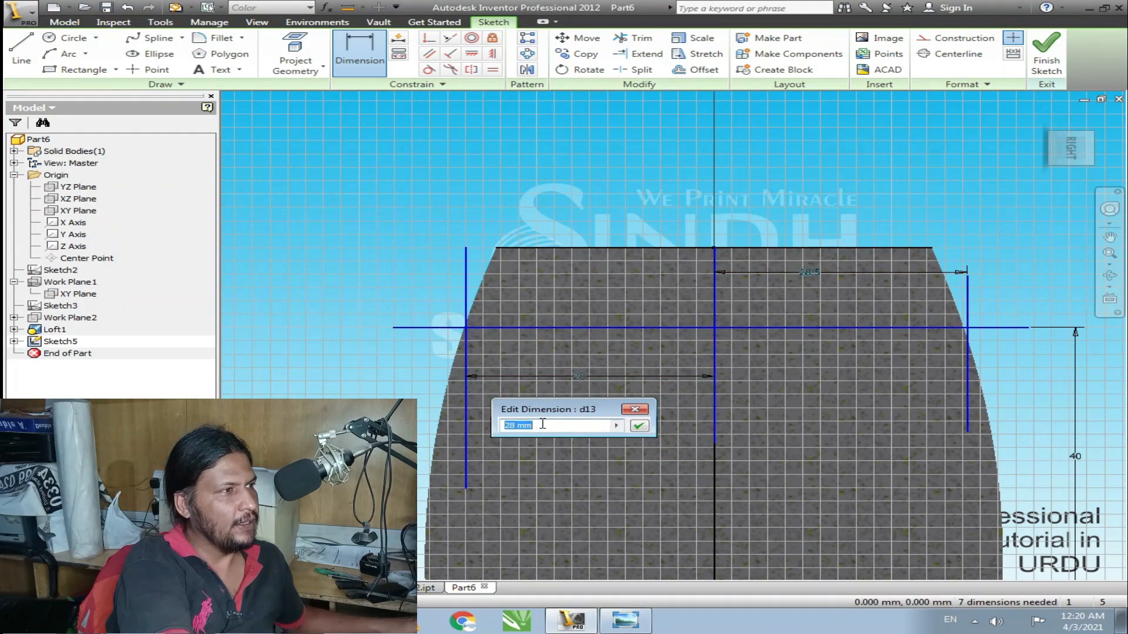
{"action": "type", "text": "28.5"}
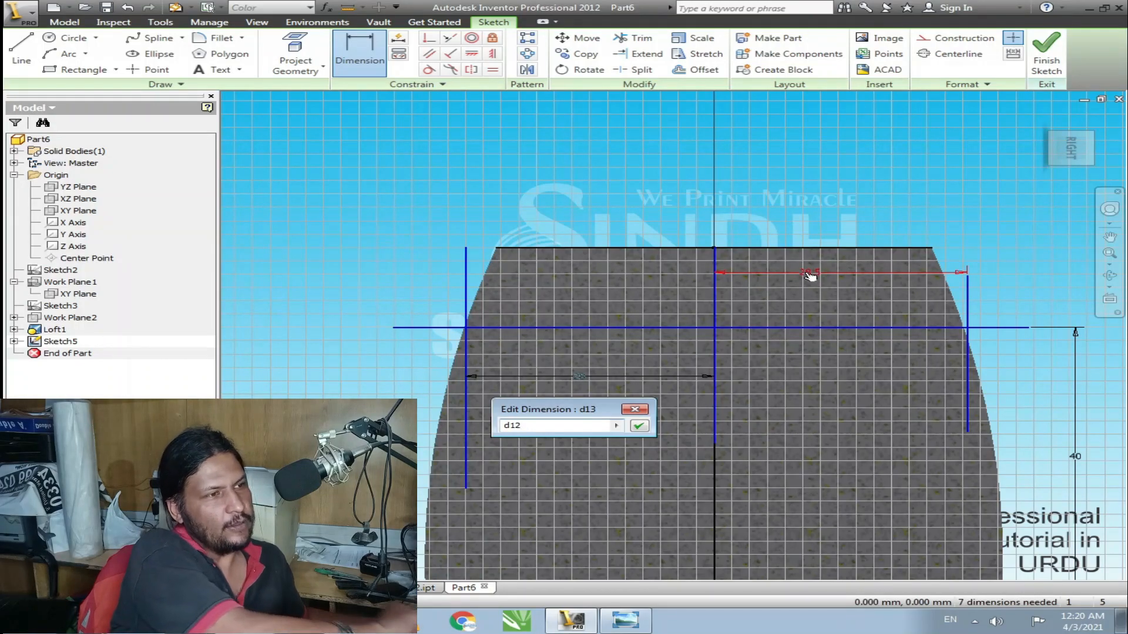
{"action": "key", "text": "Return"}
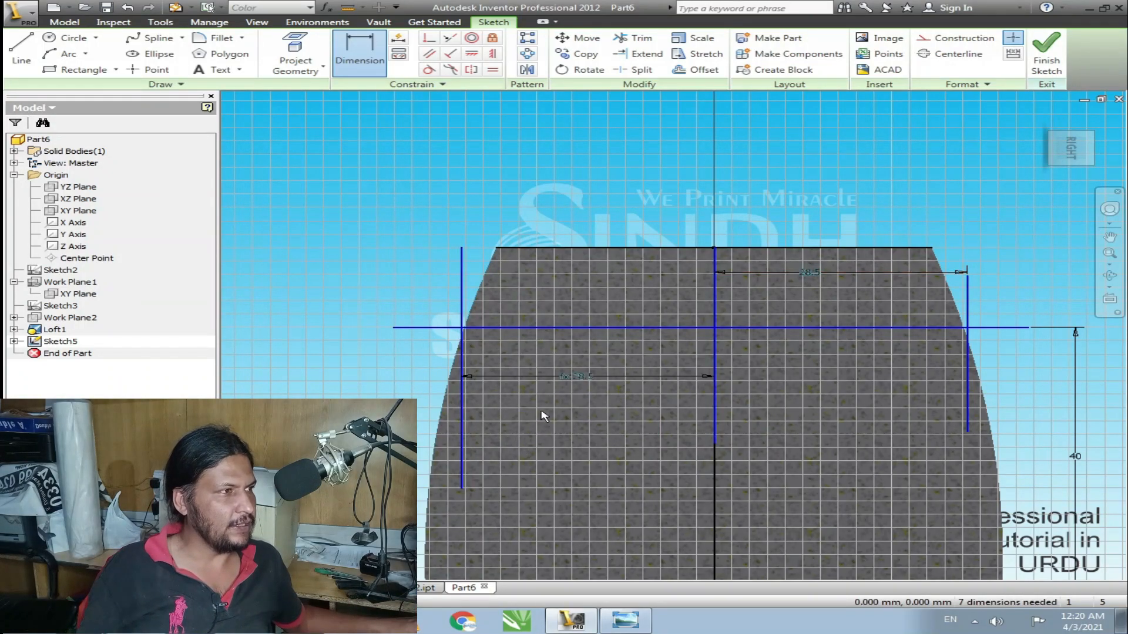
- Test the linked offsets by setting the right vertical line's distance from the center line to 30 mm and back to 28.5 mm
{"action": "double_click", "coordinate": [818, 273]}
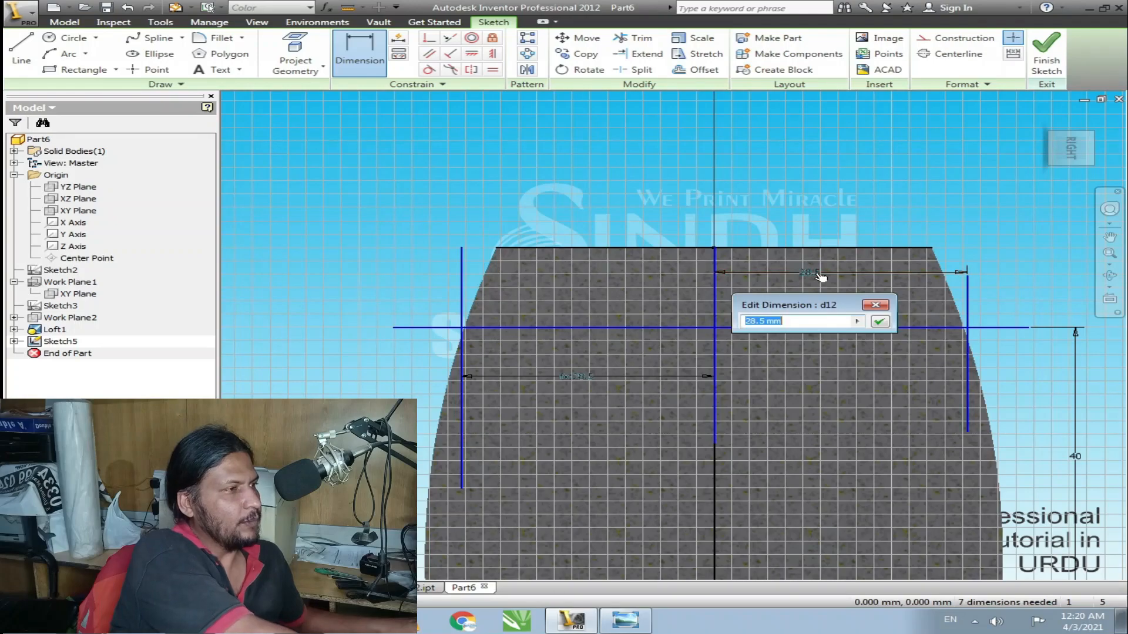
{"action": "type", "text": "30"}
{"action": "key", "text": "Return"}
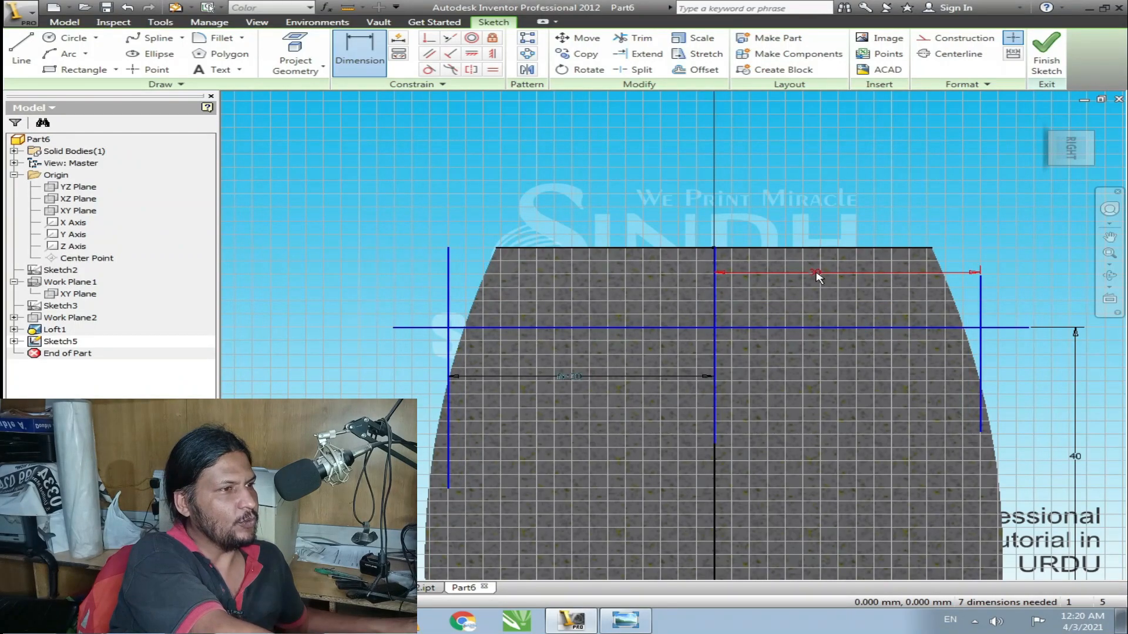
{"action": "double_click", "coordinate": [814, 275]}
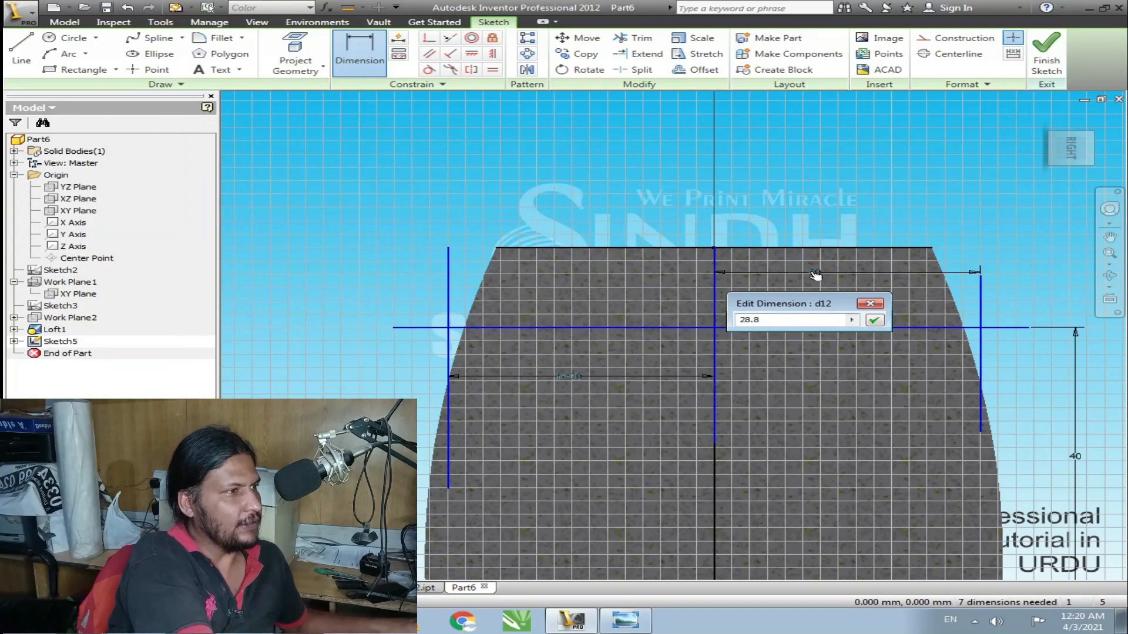
{"action": "type", "text": "28."}
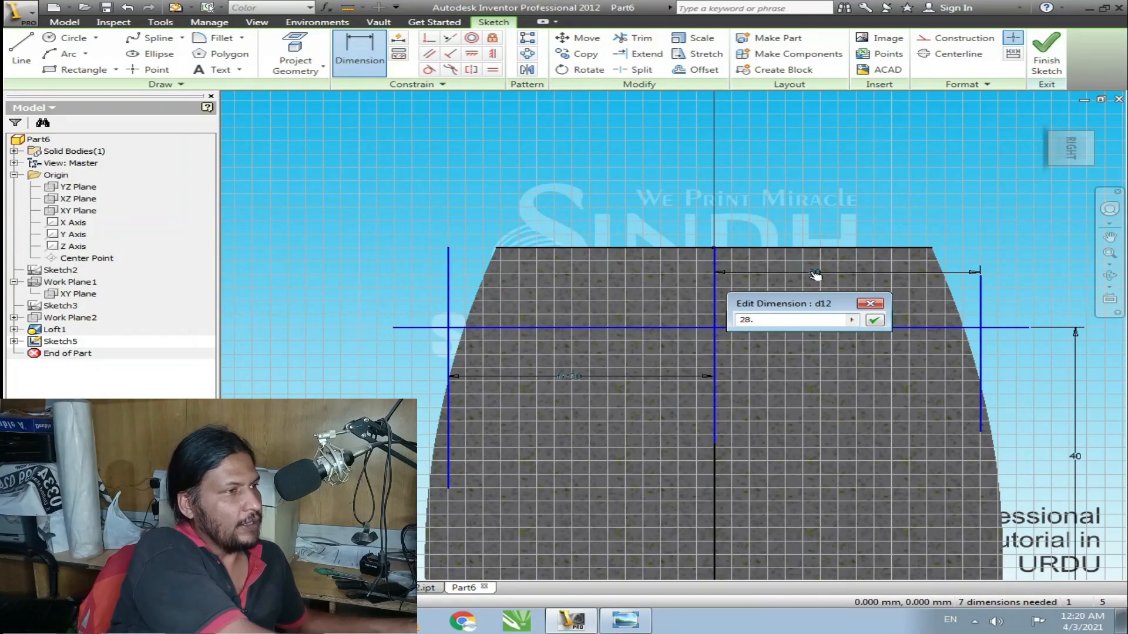
{"action": "type", "text": "5"}
{"action": "key", "text": "Return"}
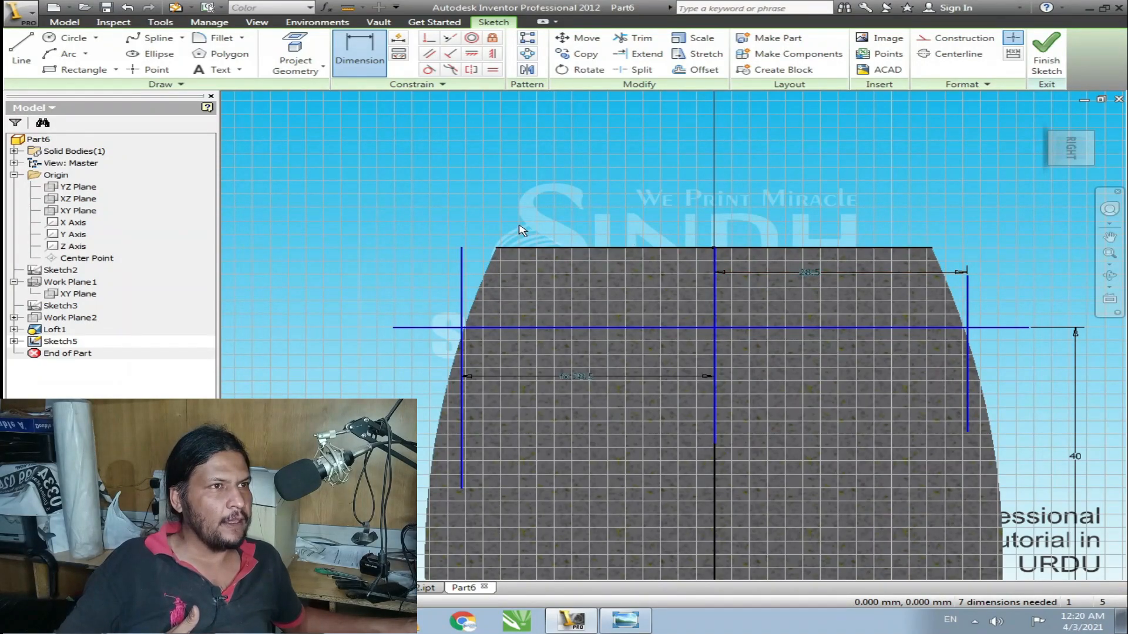
- Draw a three-point arc between the horizontal line's intersections with both outer vertical lines, passing through the midpoint of the solid's top edge
{"action": "left_click", "coordinate": [70, 55]}
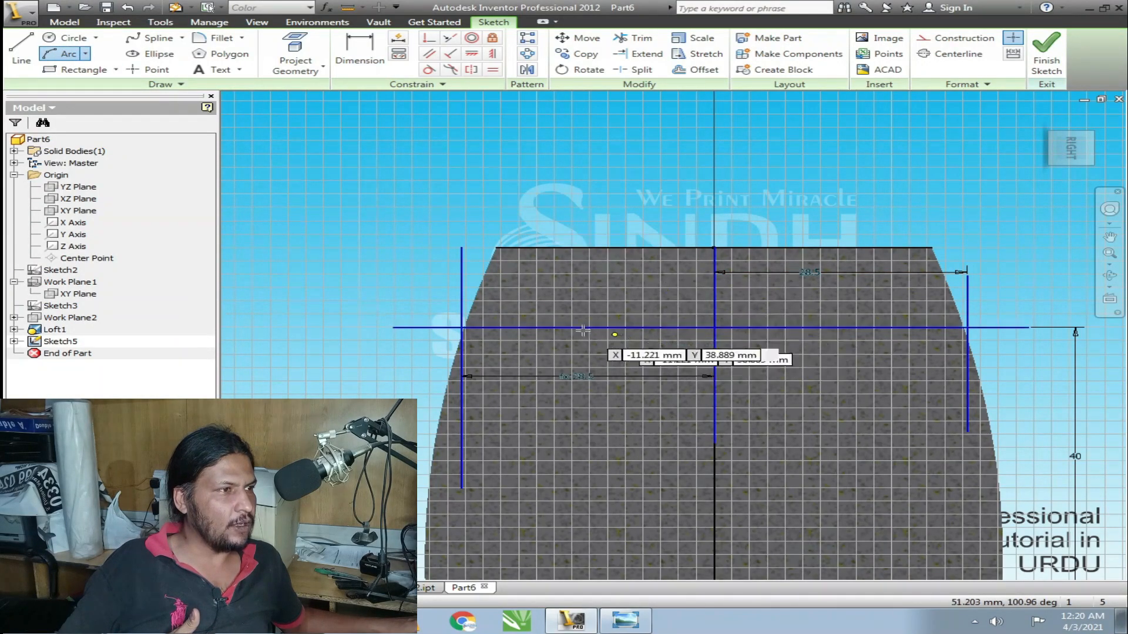
{"action": "left_click", "coordinate": [462, 328]}
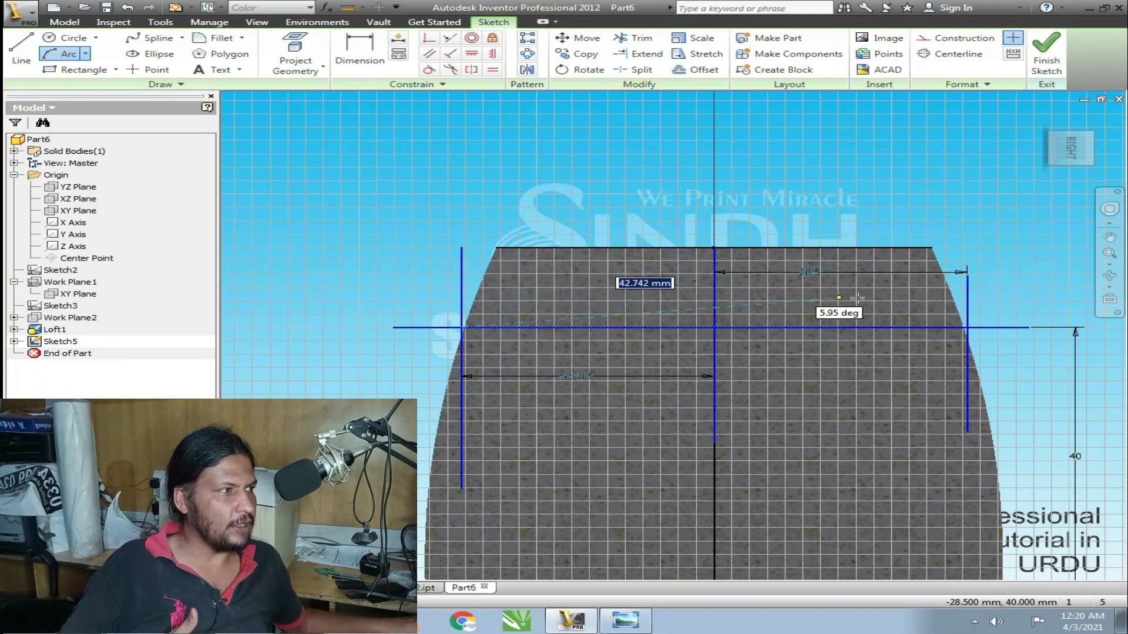
{"action": "left_click", "coordinate": [967, 328]}
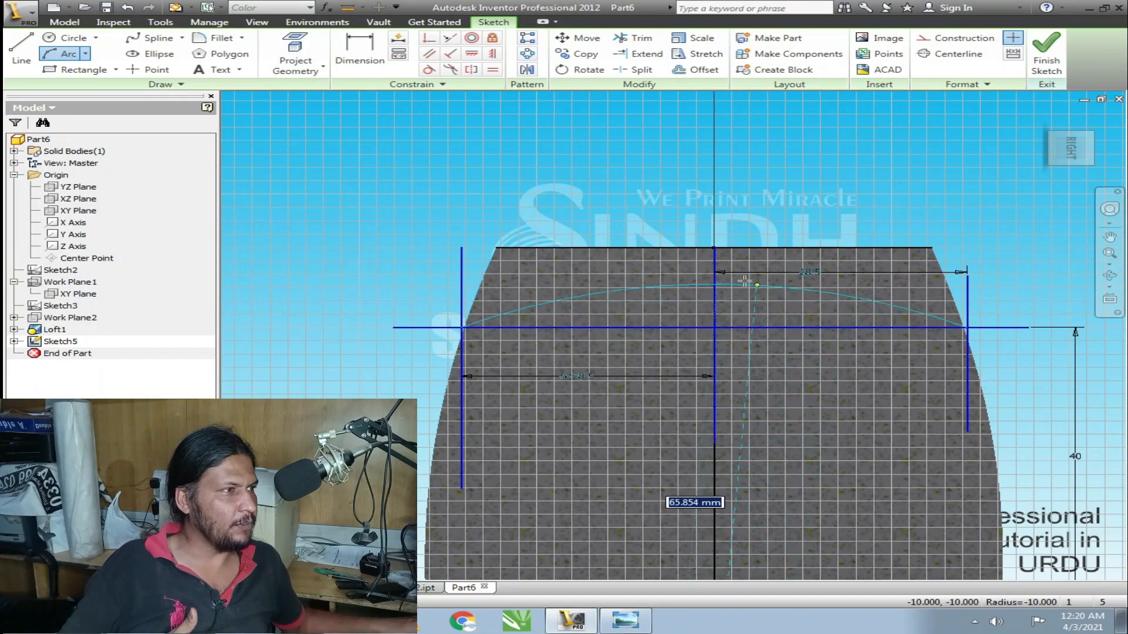
{"action": "left_click", "coordinate": [715, 247]}
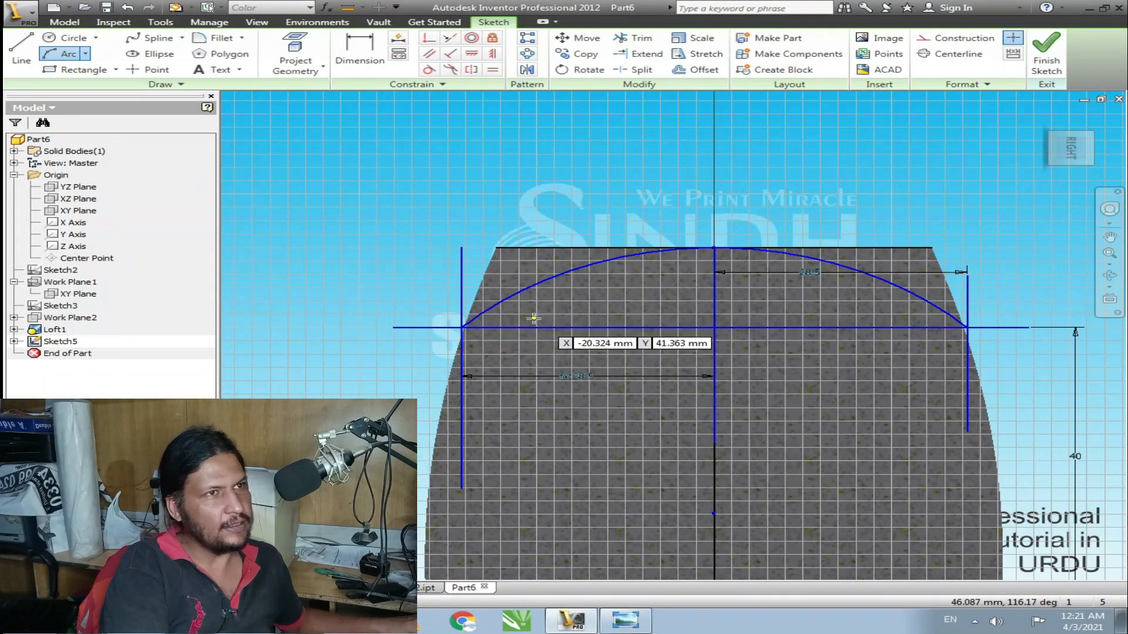
- Draw a chain of three lines above the arc, joining the upper ends of the two outer vertical lines, and finish the sketch
{"action": "left_click", "coordinate": [24, 56]}
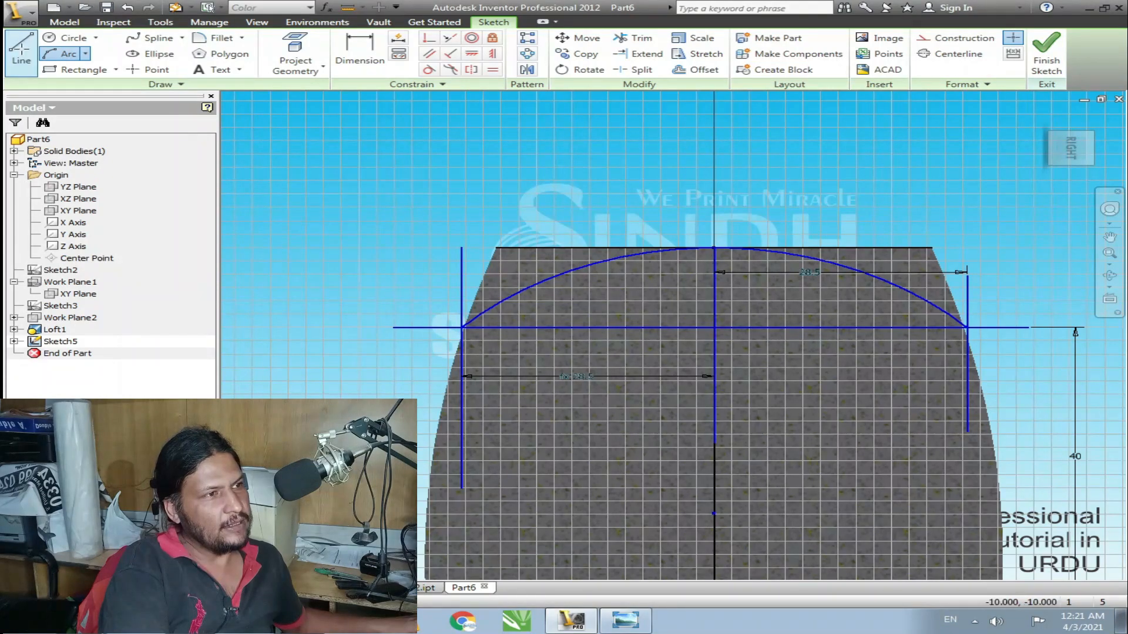
{"action": "left_click", "coordinate": [462, 248]}
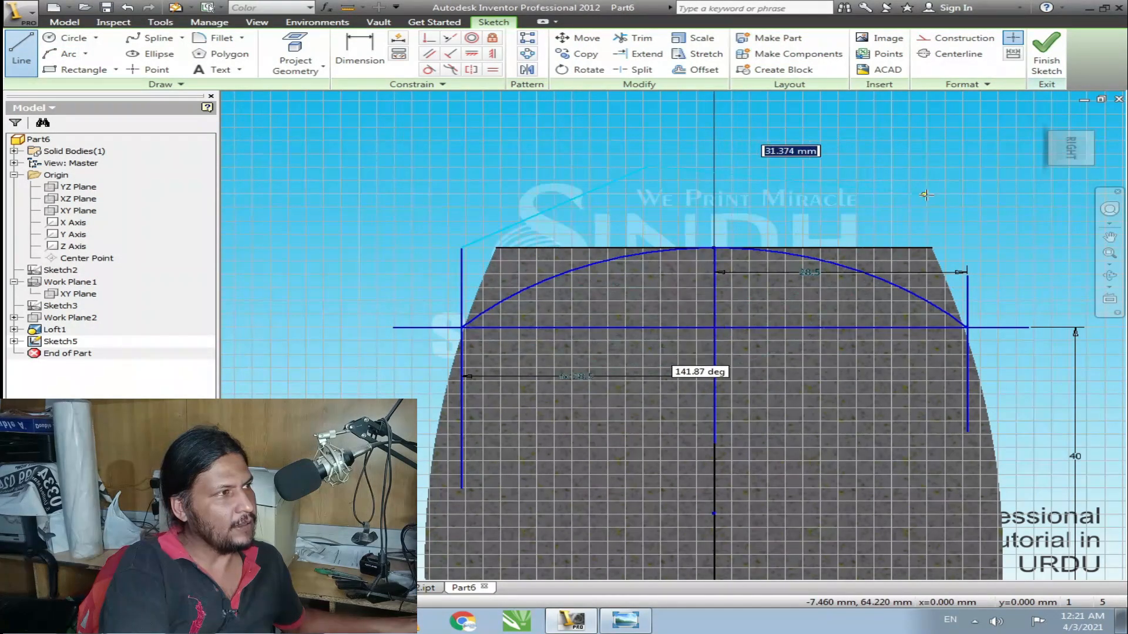
{"action": "left_click", "coordinate": [946, 201]}
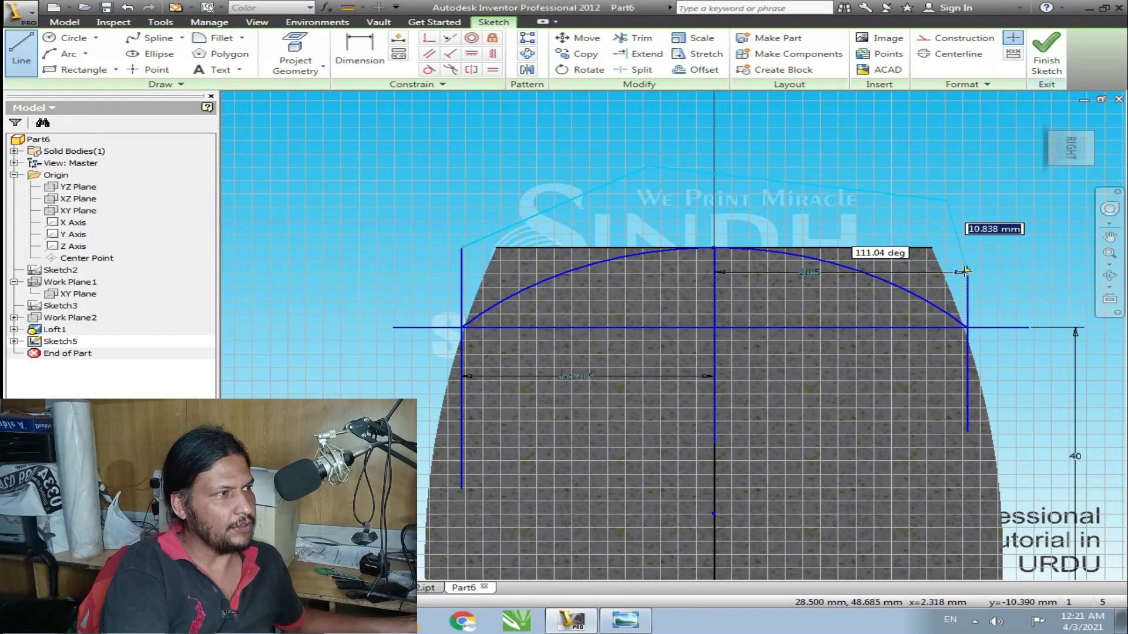
{"action": "left_click", "coordinate": [966, 270]}
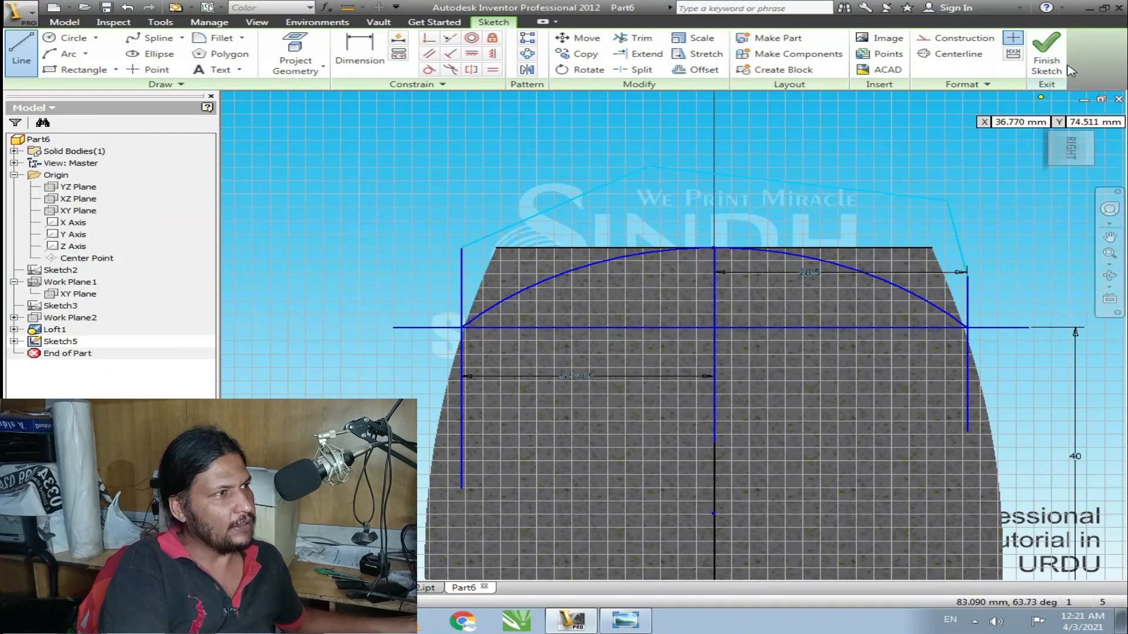
{"action": "left_click", "coordinate": [1047, 54]}
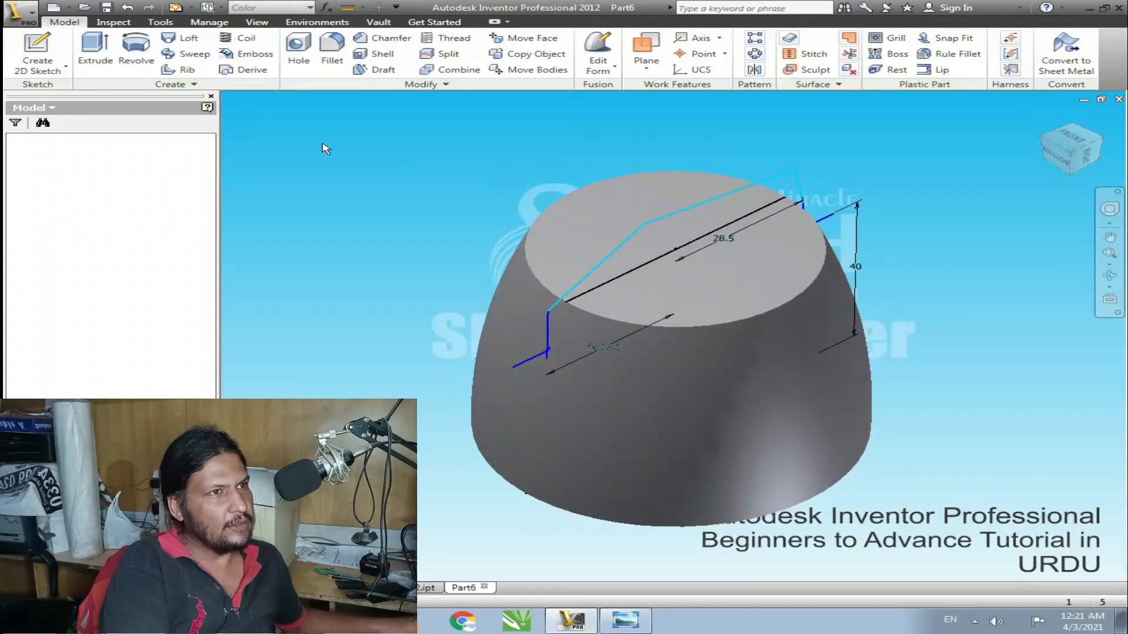
- Extrude the closed region above the arc as a cut through all in both directions to round the solid's top
{"action": "left_click", "coordinate": [95, 50]}
{"action": "left_click", "coordinate": [667, 238]}
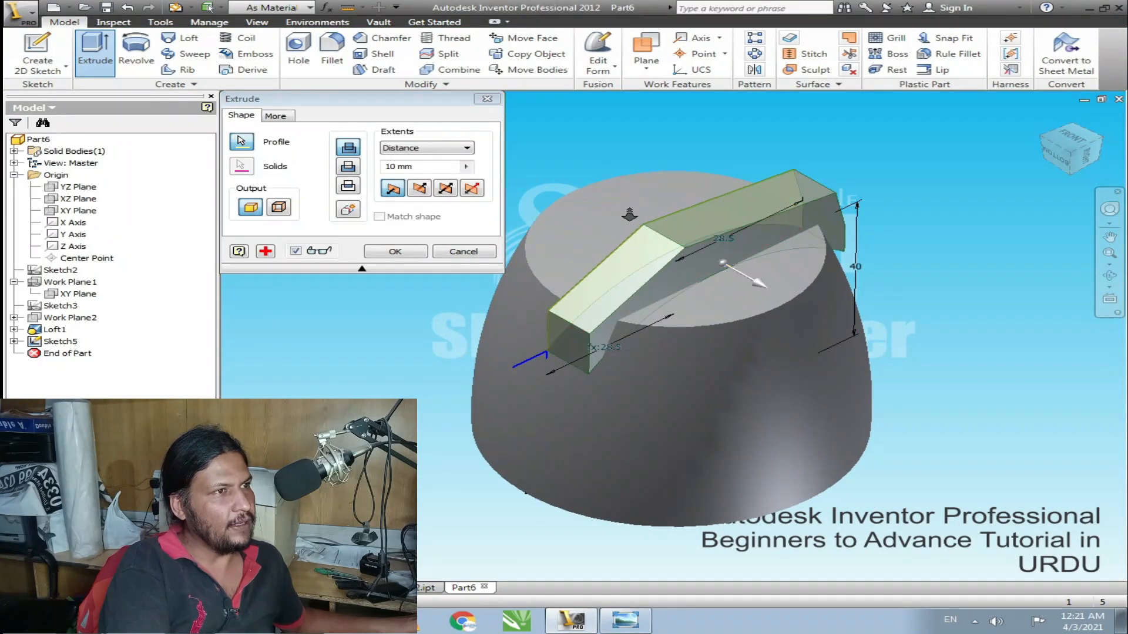
{"action": "scroll", "coordinate": [629, 199], "scroll_direction": "up", "scroll_amount": 2}
{"action": "left_click", "coordinate": [348, 166]}
{"action": "left_click", "coordinate": [419, 188]}
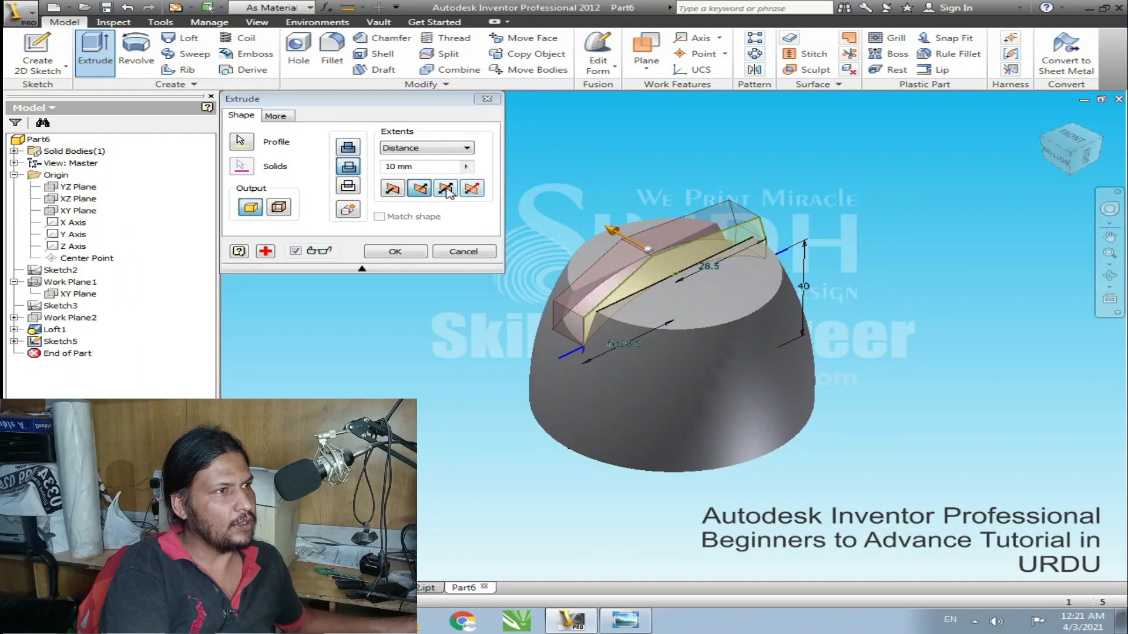
{"action": "left_click", "coordinate": [445, 188]}
{"action": "left_click", "coordinate": [467, 148]}
{"action": "left_click", "coordinate": [411, 199]}
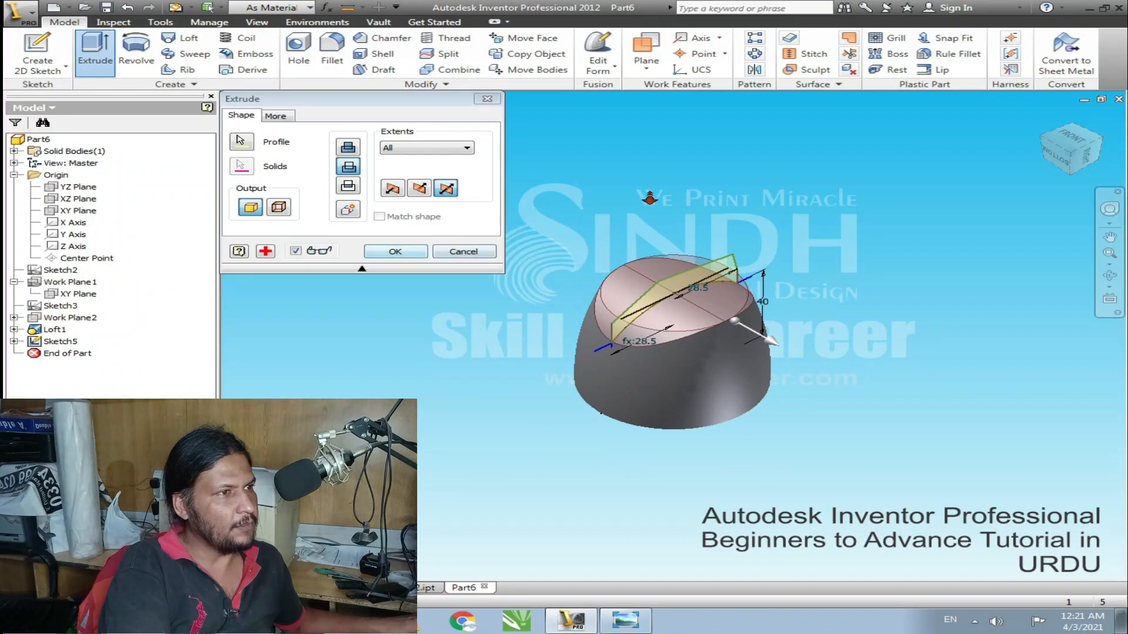
{"action": "scroll", "coordinate": [673, 339], "scroll_direction": "up", "scroll_amount": 5}
{"action": "left_click", "coordinate": [400, 259]}
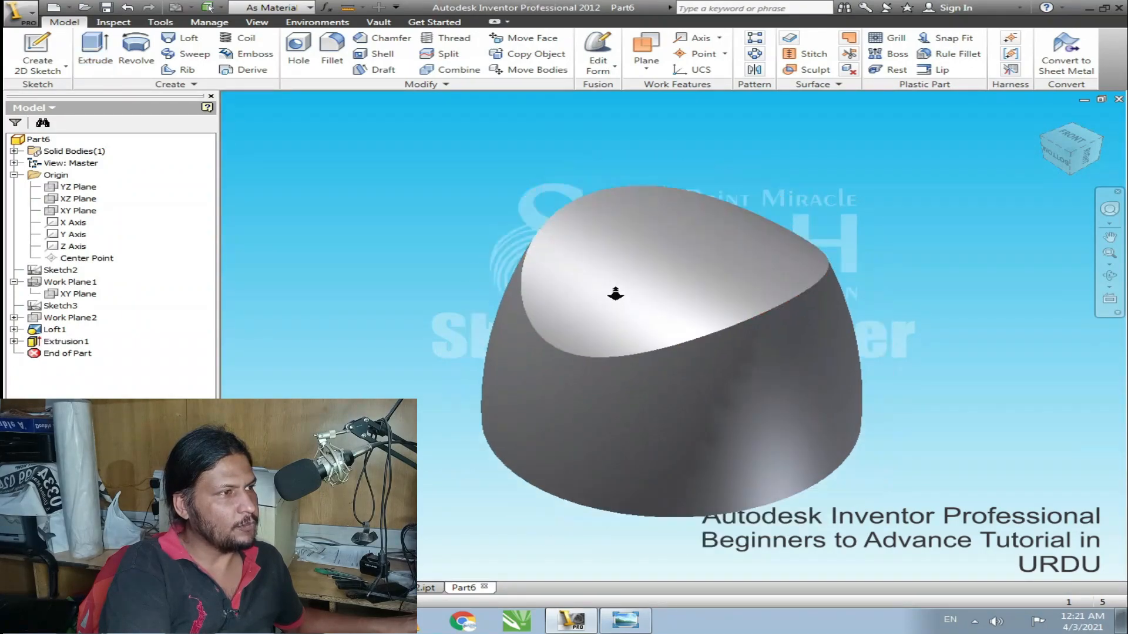
- Shell the body with a 1 mm wall thickness, removing its flat bottom face
{"action": "middle_click_drag", "start_coordinate": [617, 294], "coordinate": [643, 421], "text": "shift"}
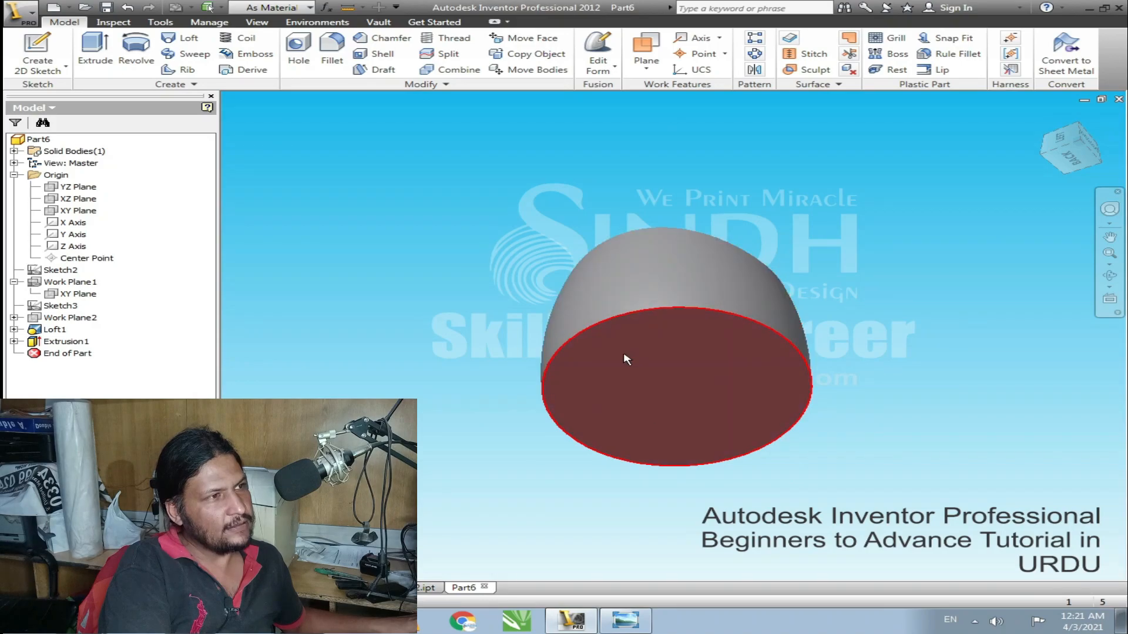
{"action": "middle_click_drag", "start_coordinate": [626, 359], "coordinate": [686, 345], "text": "shift"}
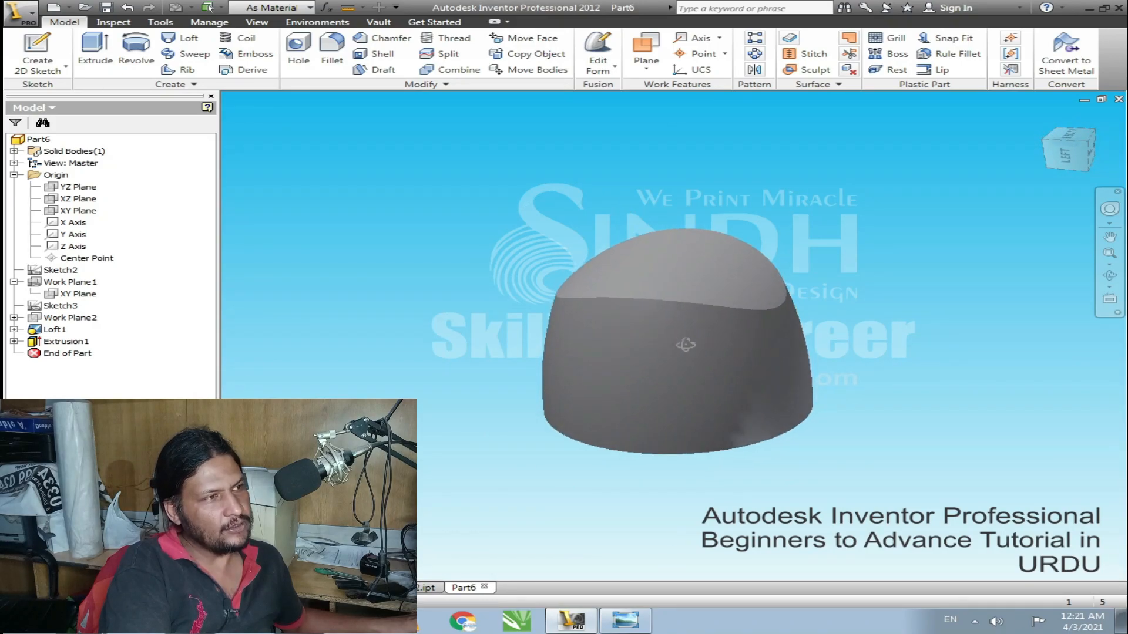
{"action": "middle_click_drag", "start_coordinate": [644, 384], "coordinate": [716, 367], "text": "shift"}
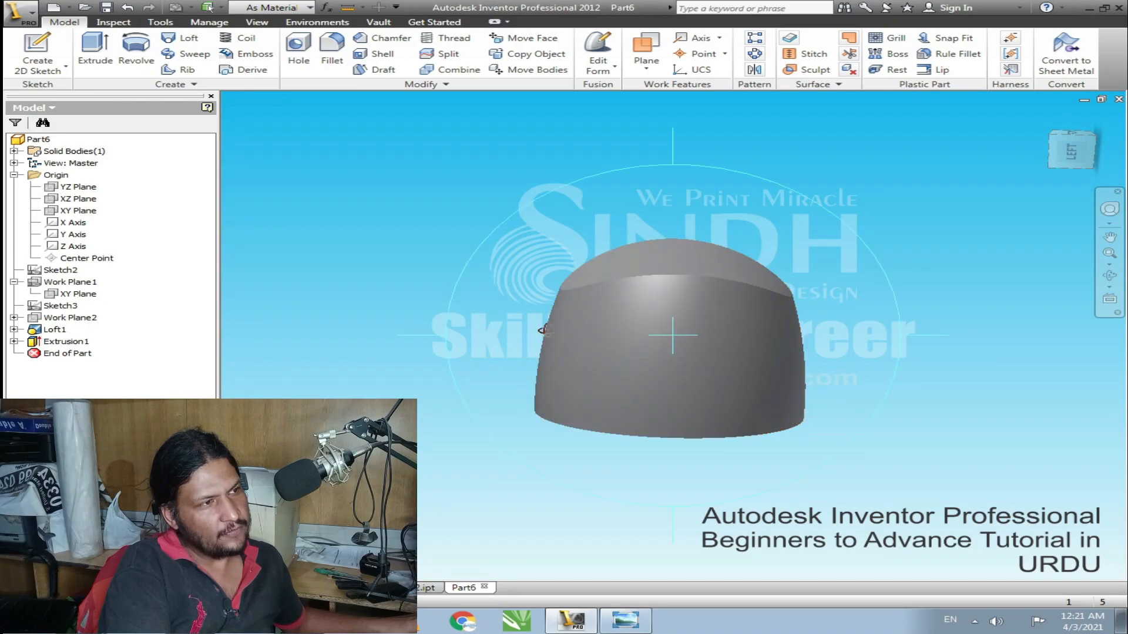
{"action": "middle_click_drag", "start_coordinate": [675, 333], "coordinate": [581, 329], "text": "shift"}
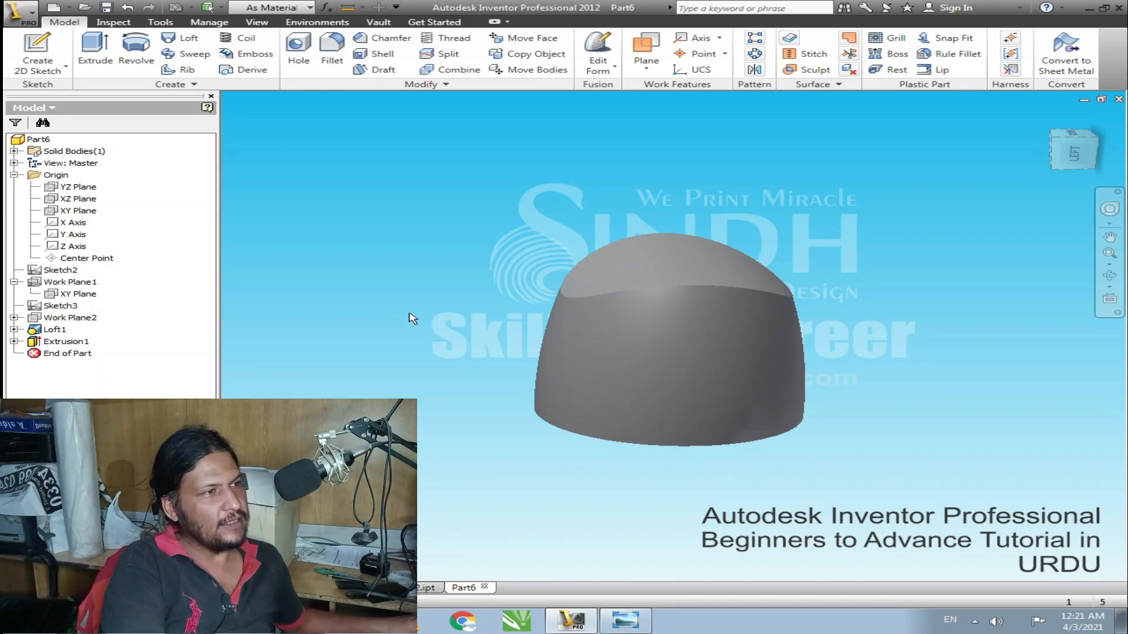
{"action": "middle_click_drag", "start_coordinate": [694, 388], "coordinate": [701, 258], "text": "shift"}
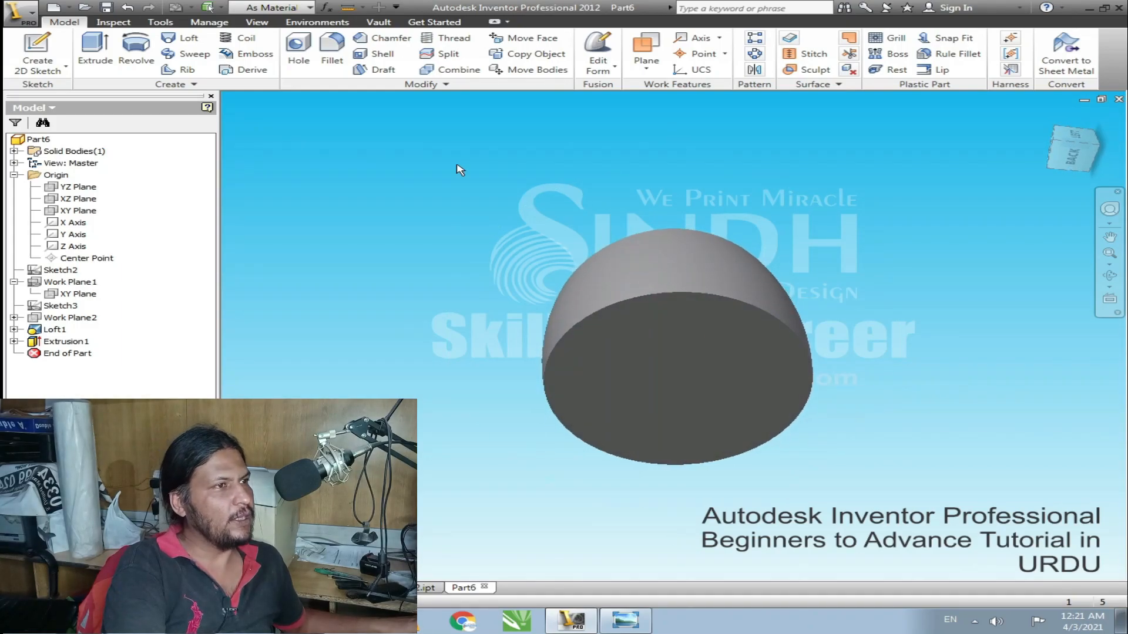
{"action": "left_click", "coordinate": [376, 58]}
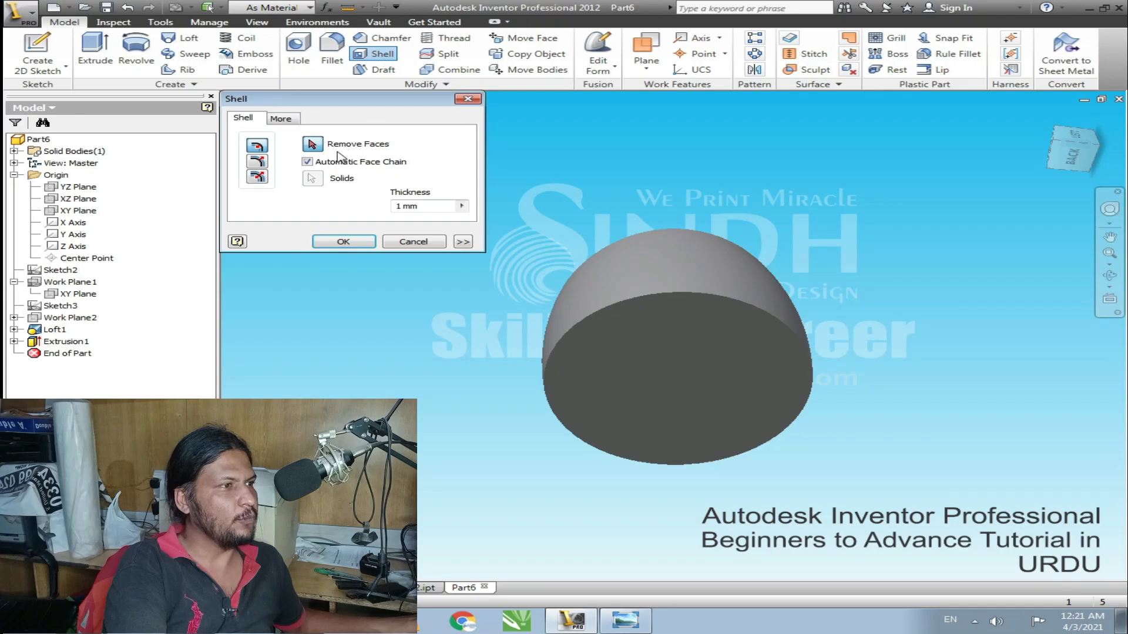
{"action": "left_click", "coordinate": [591, 349]}
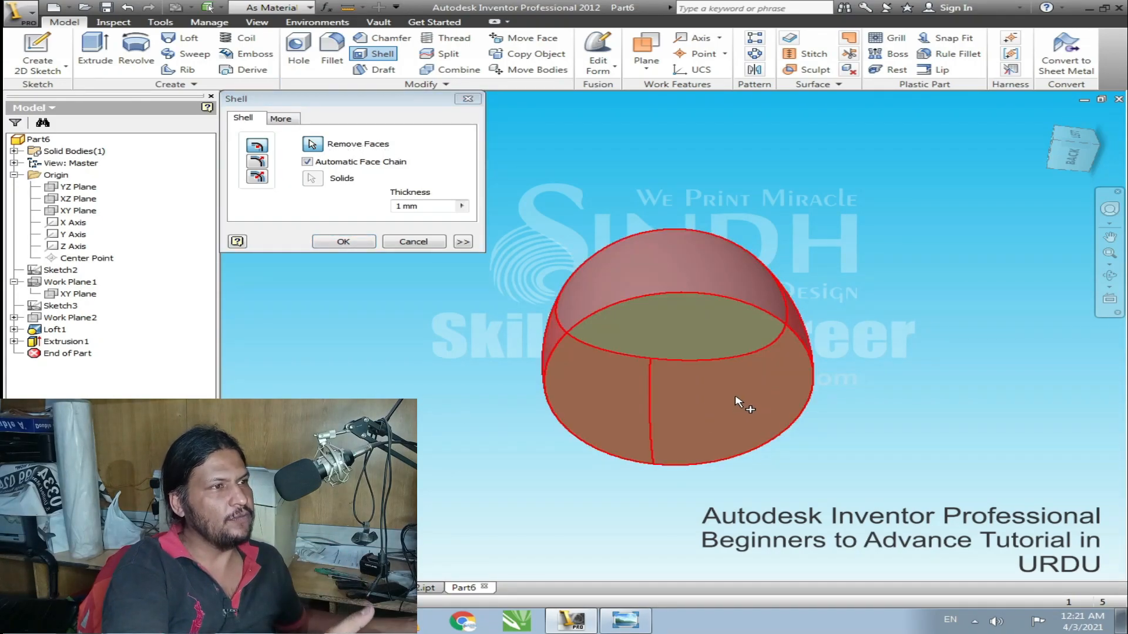
{"action": "left_click", "coordinate": [343, 239]}
{"action": "left_click_drag", "start_coordinate": [419, 206], "coordinate": [411, 208]}
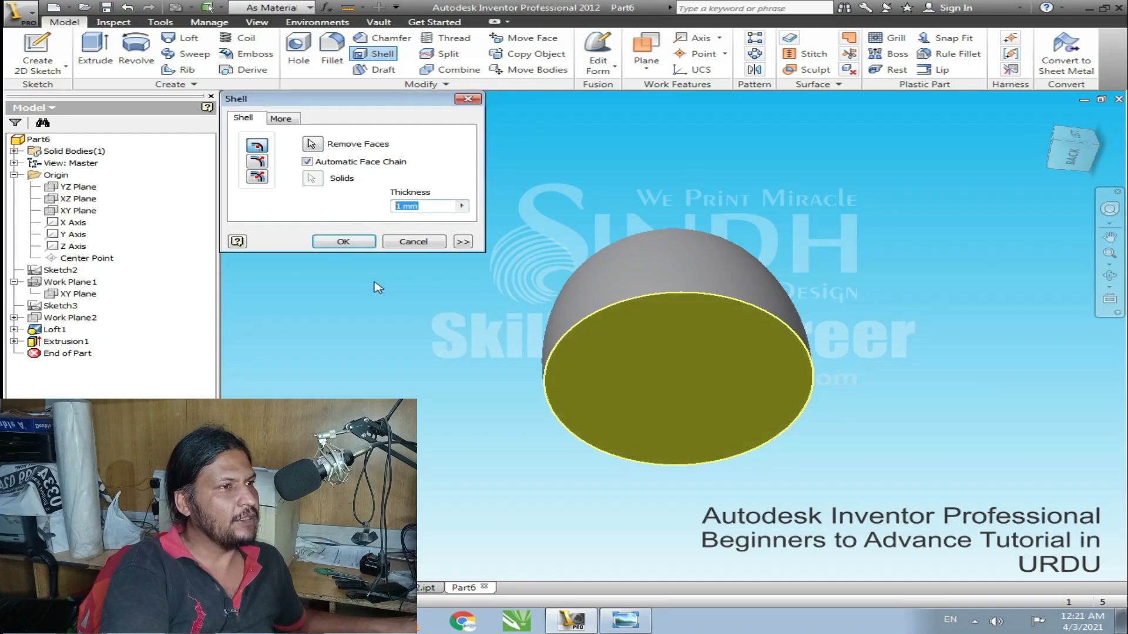
{"action": "left_click", "coordinate": [363, 244]}
- Save the part as YT 03 in the seiling cutter folder
{"action": "middle_click_drag", "start_coordinate": [753, 416], "coordinate": [684, 480], "text": "shift"}
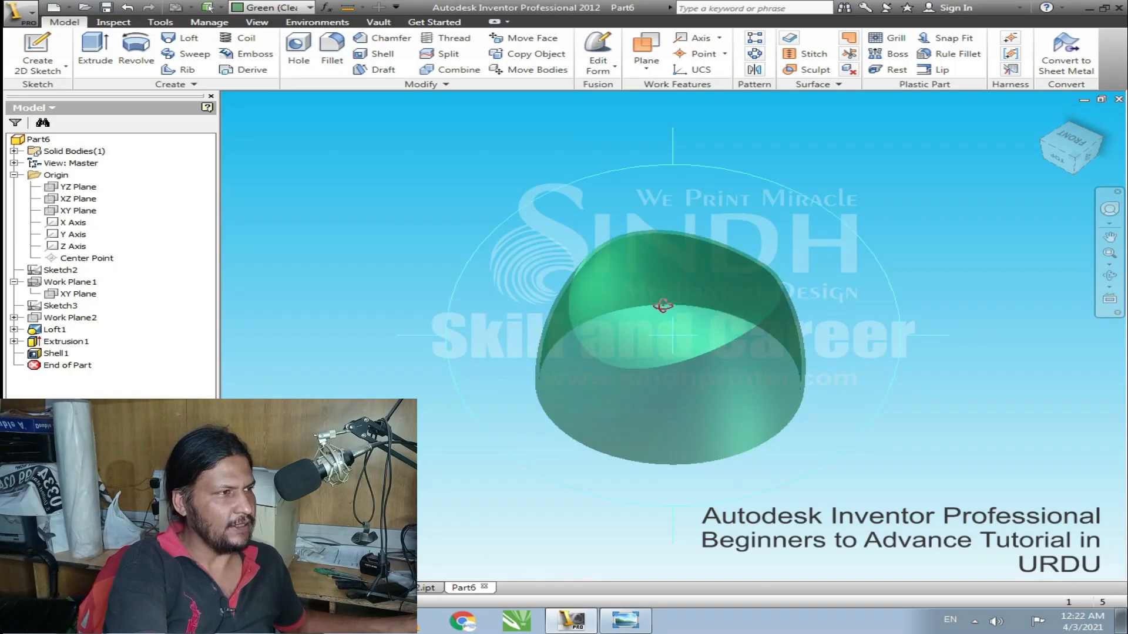
{"action": "middle_click_drag", "start_coordinate": [660, 307], "coordinate": [544, 299], "text": "shift"}
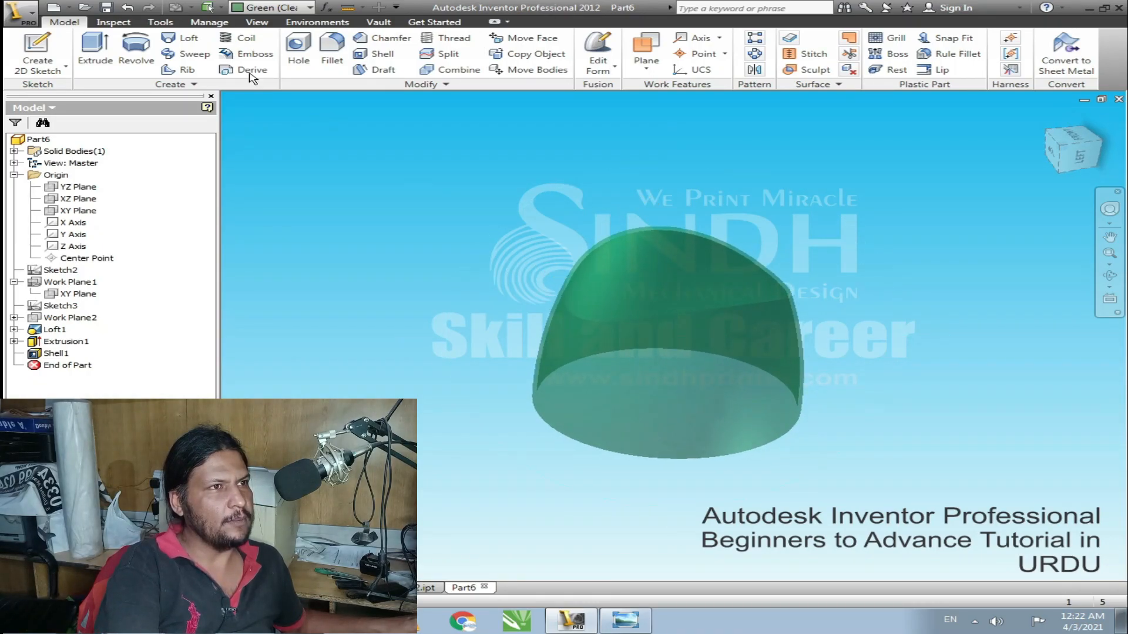
{"action": "left_click", "coordinate": [106, 8]}
{"action": "type", "text": "Y"}
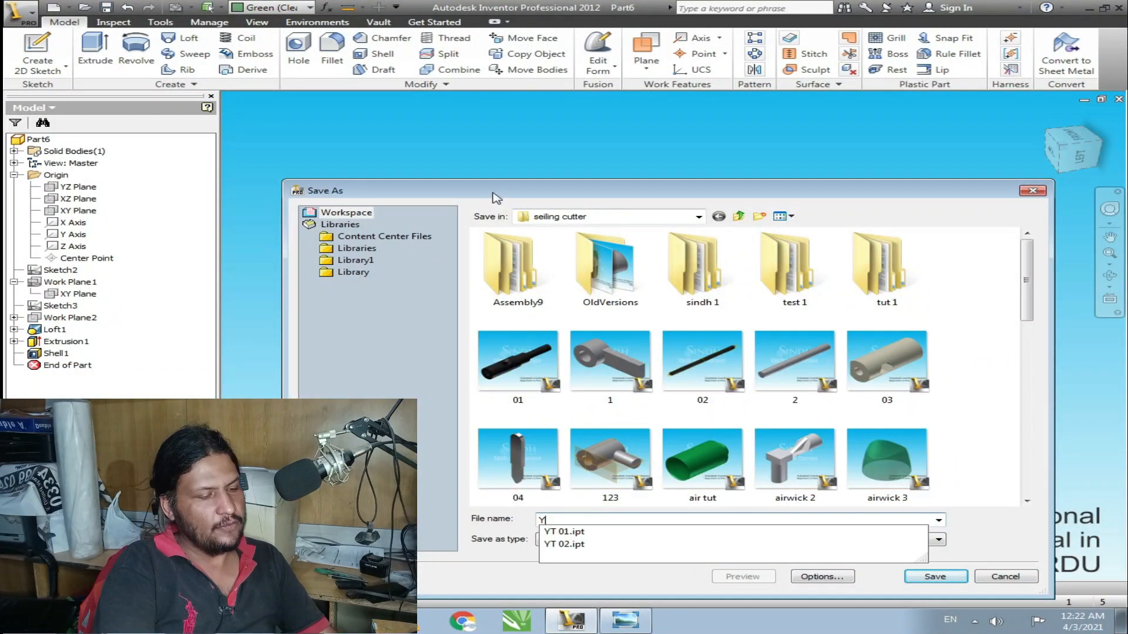
{"action": "type", "text": "T 03"}
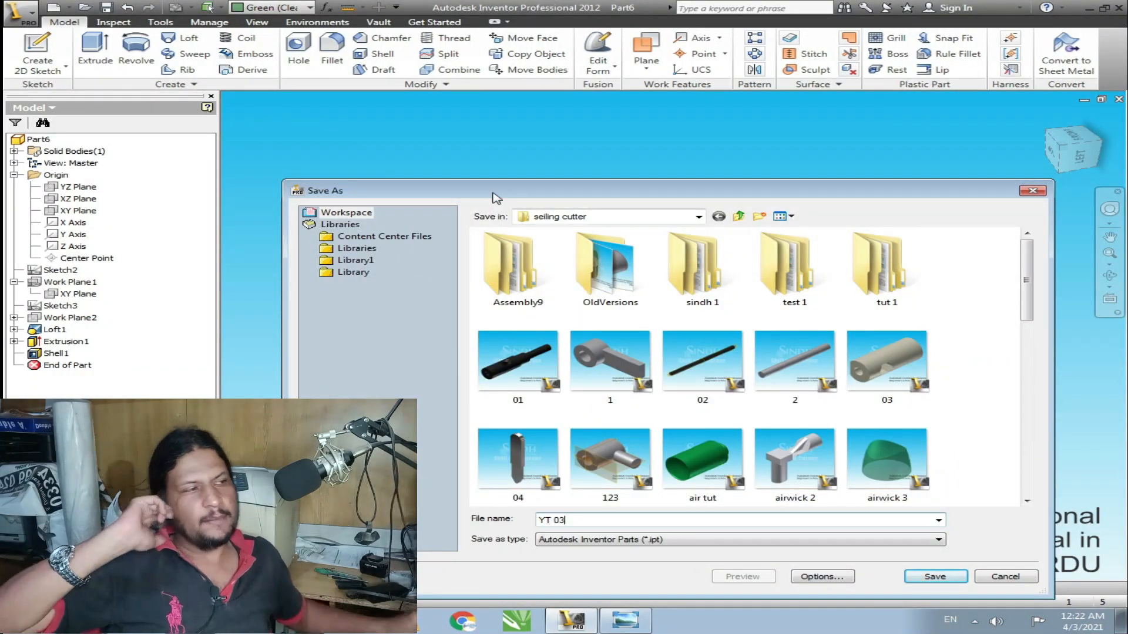
{"action": "key", "text": "Return"}
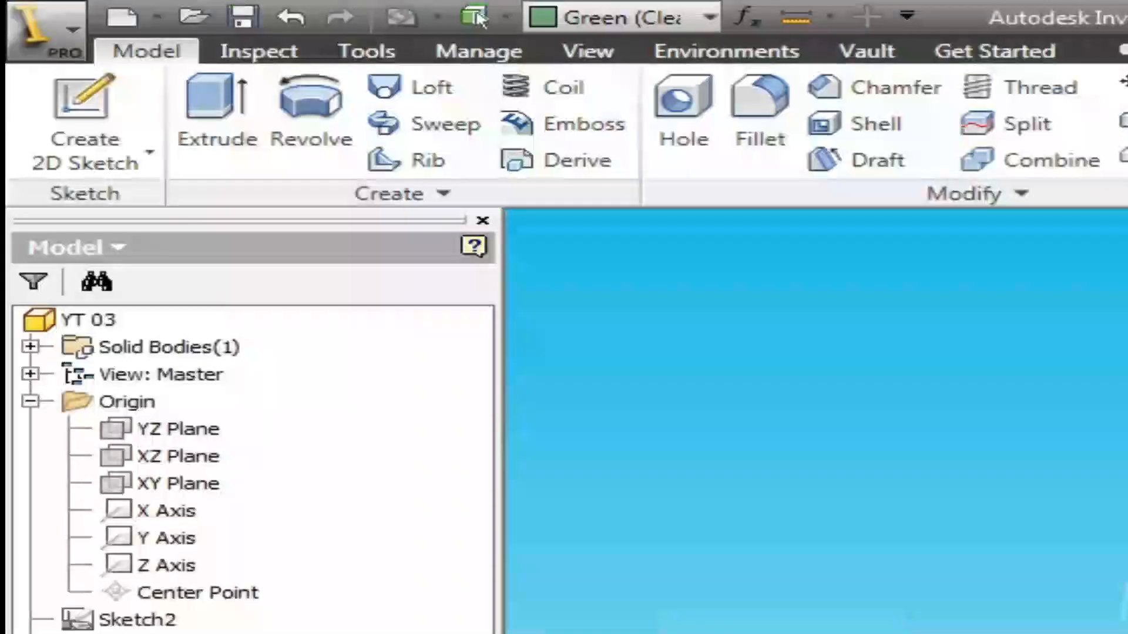
- Create a new metric assembly from the Standard (mm).iam template
{"action": "left_click", "coordinate": [119, 18]}
{"action": "left_click", "coordinate": [194, 361]}
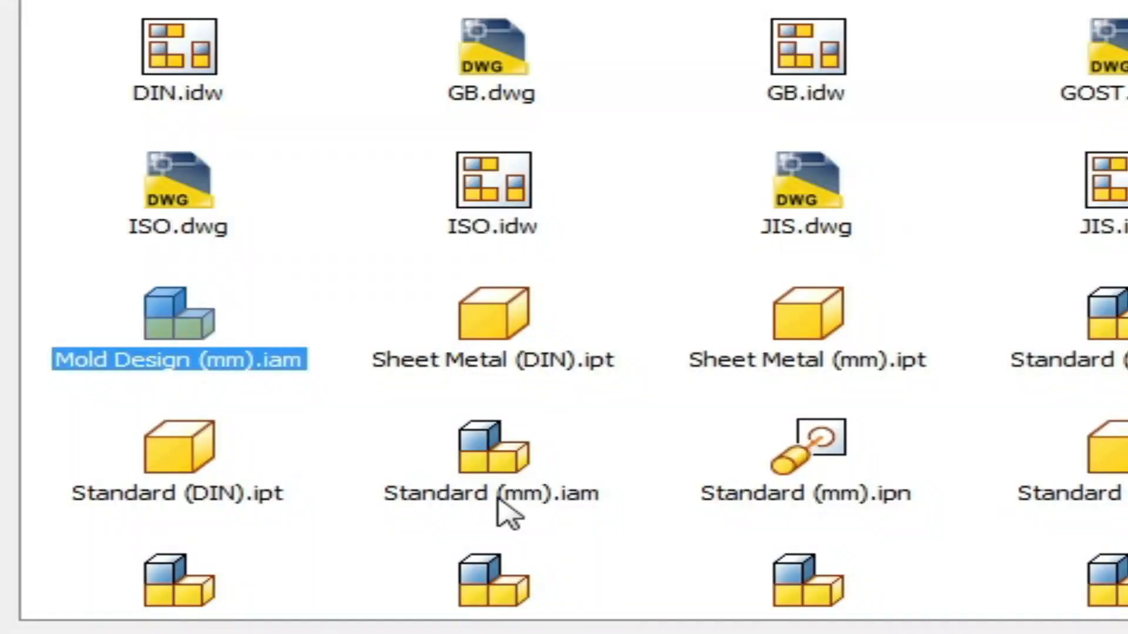
{"action": "left_click", "coordinate": [318, 451]}
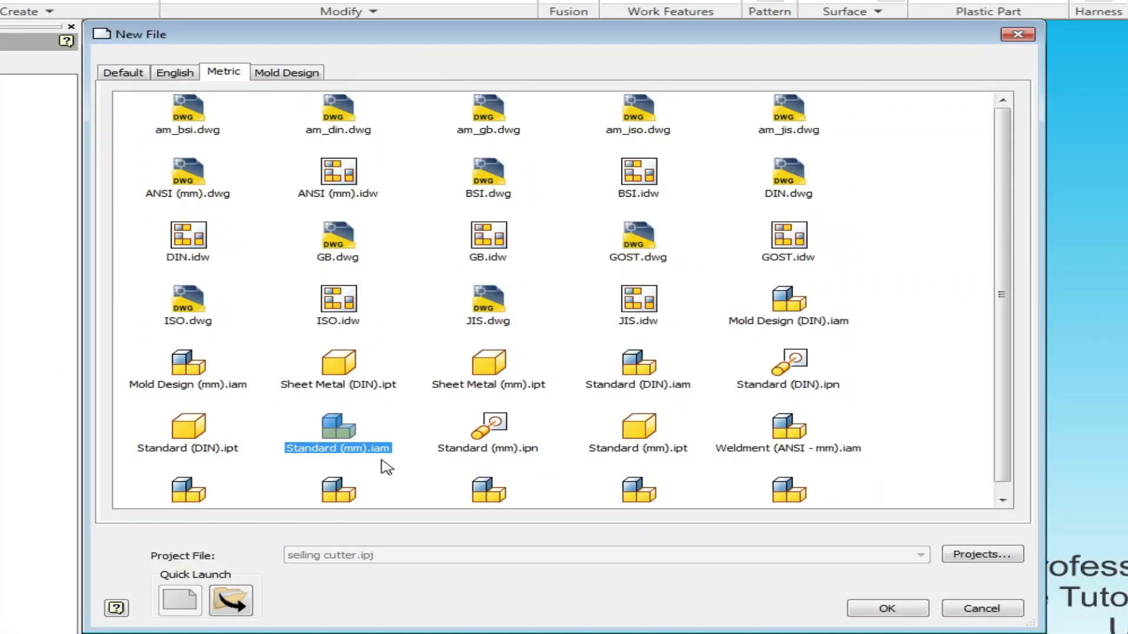
{"action": "left_click", "coordinate": [887, 609]}
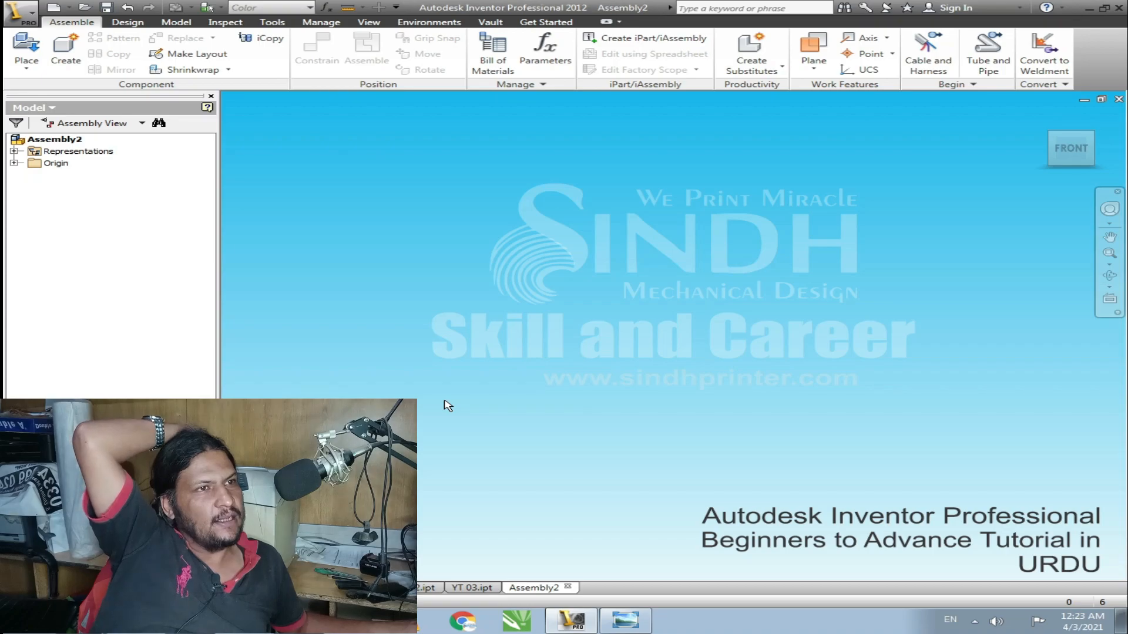
- Place the YT 01 part from the seiling cutter folder as the assembly's first component
{"action": "left_click", "coordinate": [26, 47]}
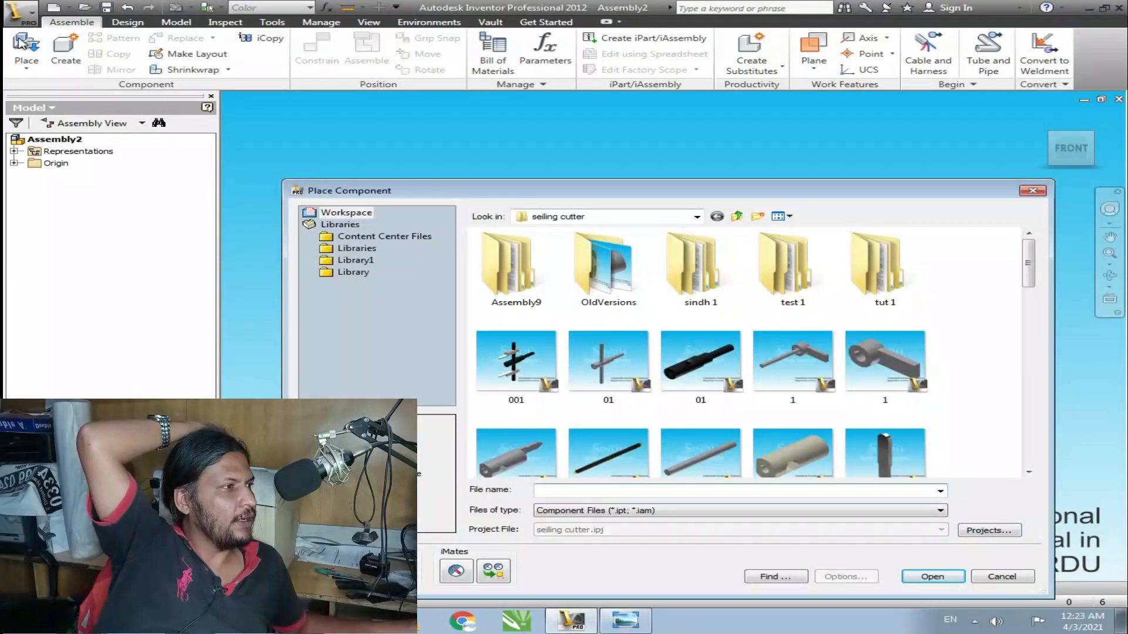
{"action": "left_click_drag", "start_coordinate": [1029, 273], "coordinate": [1032, 341]}
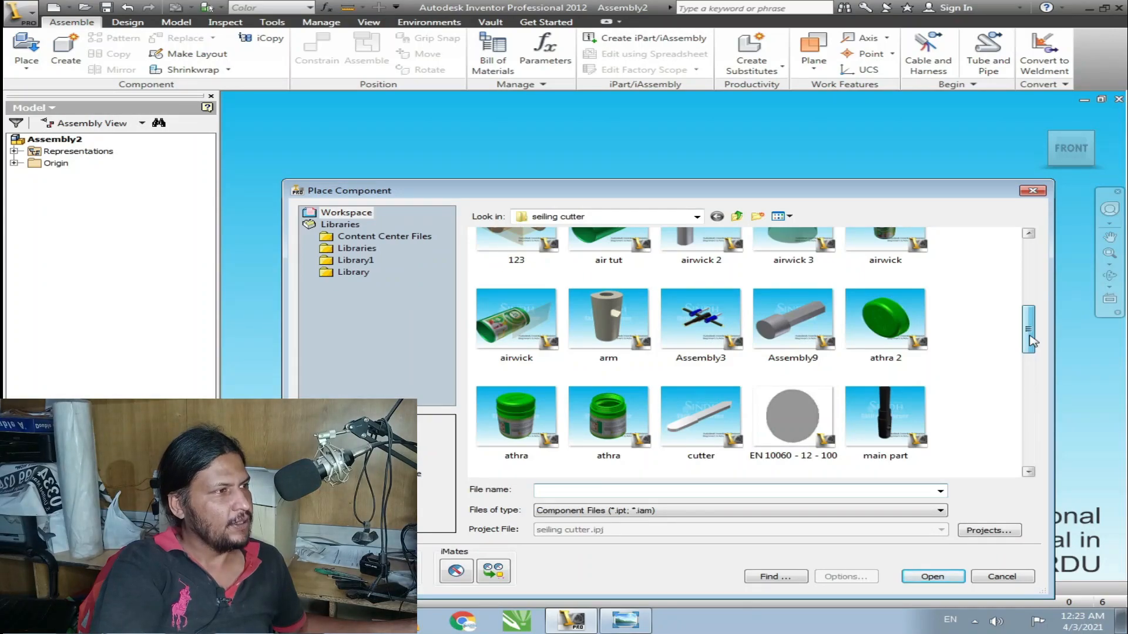
{"action": "left_click_drag", "start_coordinate": [1032, 341], "coordinate": [1032, 453]}
{"action": "left_click", "coordinate": [609, 440]}
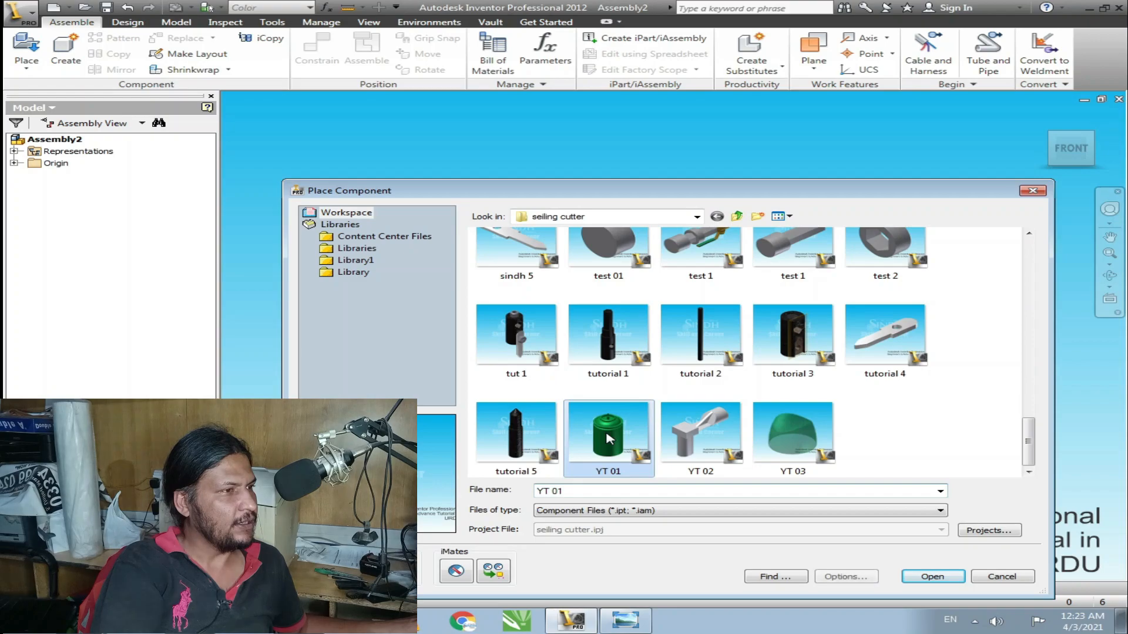
{"action": "left_click", "coordinate": [932, 576]}
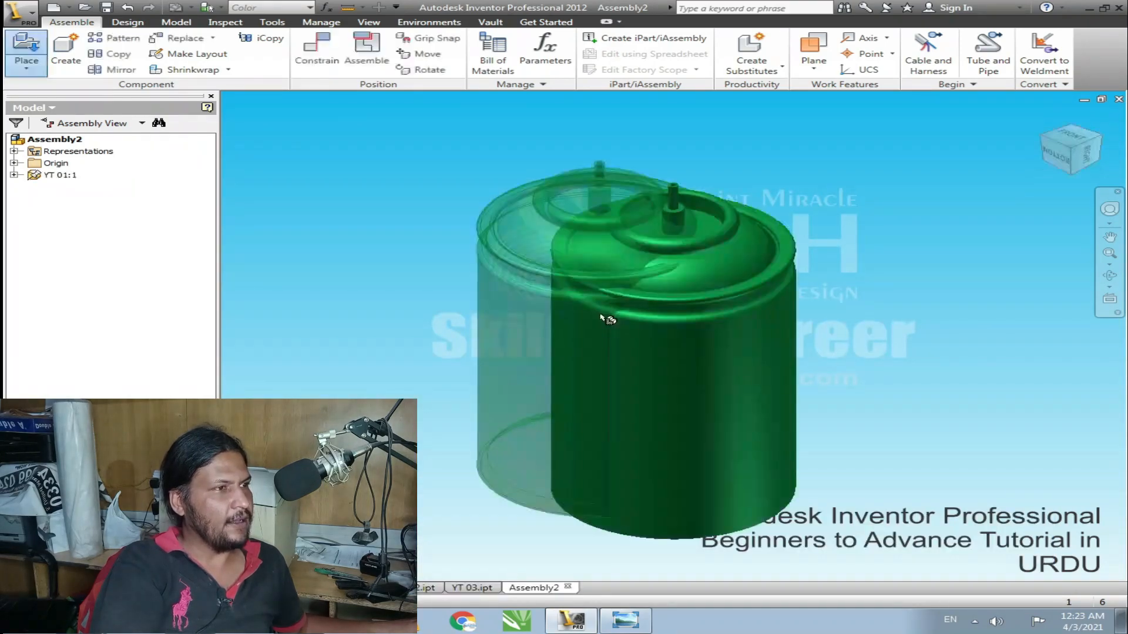
- Try placing four extra copies of YT 01 around the first can, and undo those placements
{"action": "scroll", "coordinate": [481, 332], "scroll_direction": "up", "scroll_amount": 3}
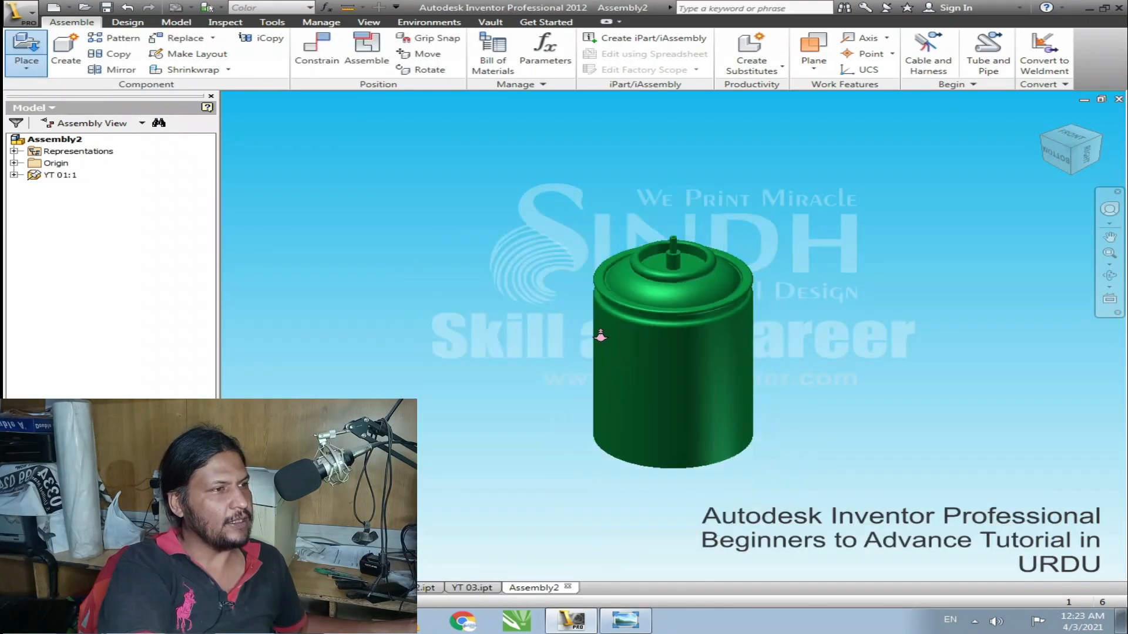
{"action": "left_click", "coordinate": [549, 333]}
{"action": "left_click", "coordinate": [462, 328]}
{"action": "left_click", "coordinate": [383, 294]}
{"action": "left_click", "coordinate": [385, 215]}
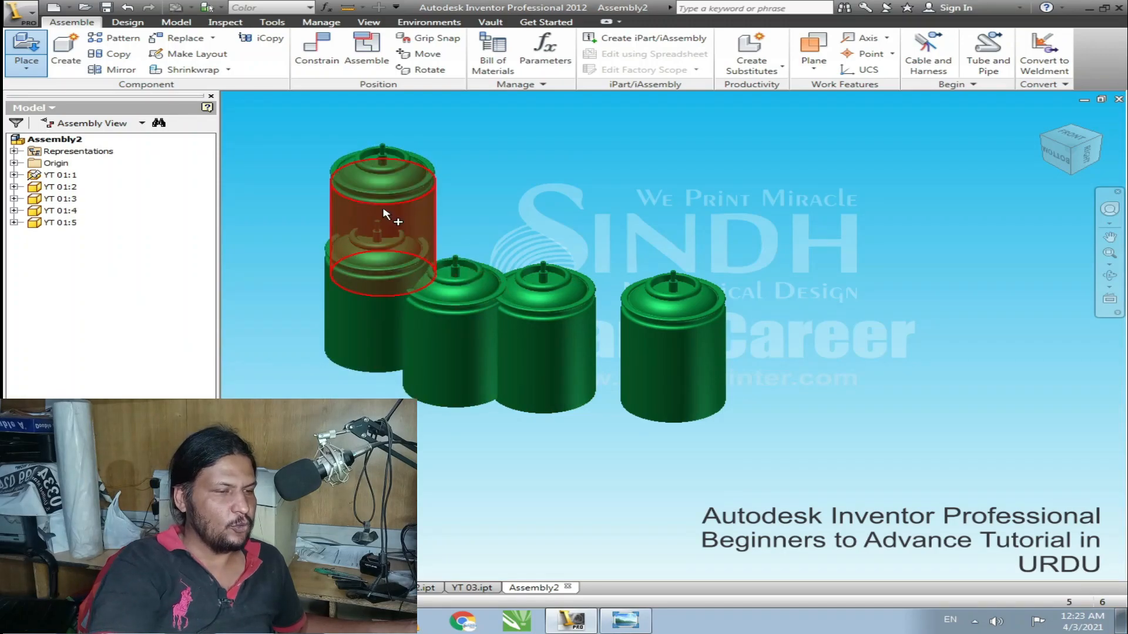
{"action": "key", "text": "Escape"}
{"action": "key", "text": "ctrl+z"}
{"action": "key", "text": "ctrl+z"}
{"action": "key", "text": "ctrl+z"}
{"action": "key", "text": "ctrl+z"}
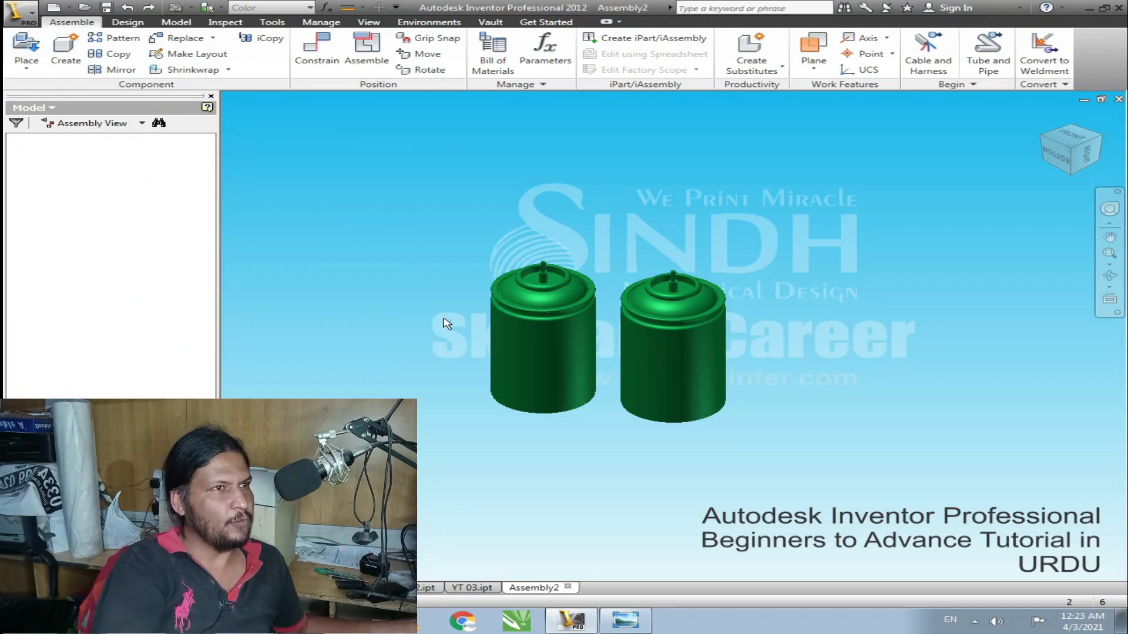
- Place one instance each of YT 02 and YT 03 together beside the can, and move the cap and nozzle apart
{"action": "left_click", "coordinate": [23, 53]}
{"action": "left_click_drag", "start_coordinate": [1029, 270], "coordinate": [1028, 442]}
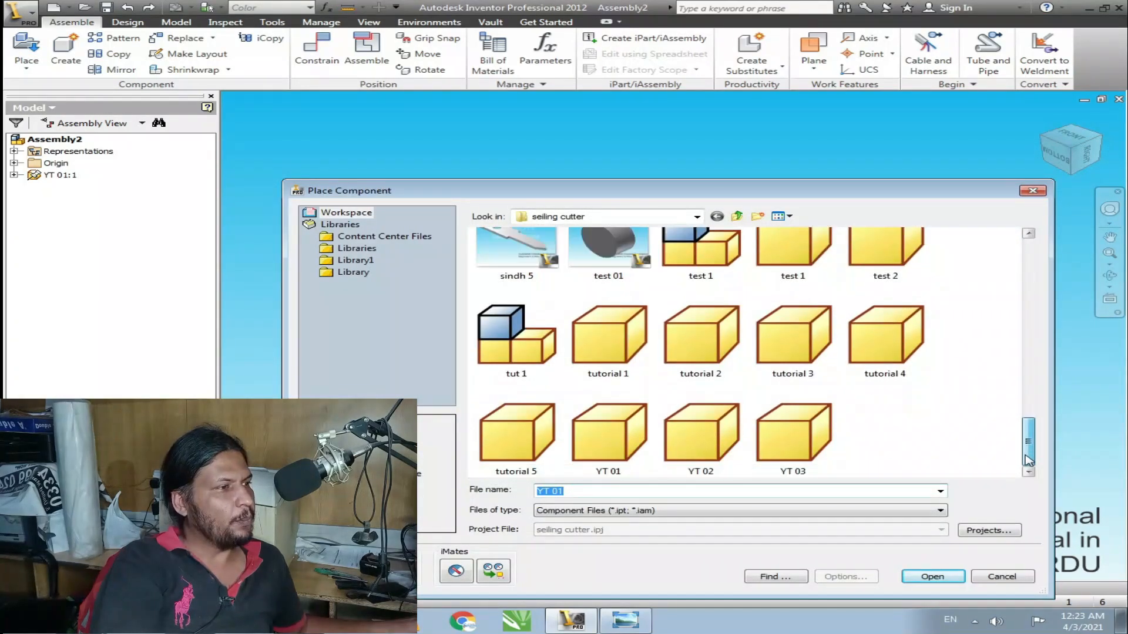
{"action": "left_click", "coordinate": [715, 440]}
{"action": "left_click", "coordinate": [825, 472], "text": "ctrl"}
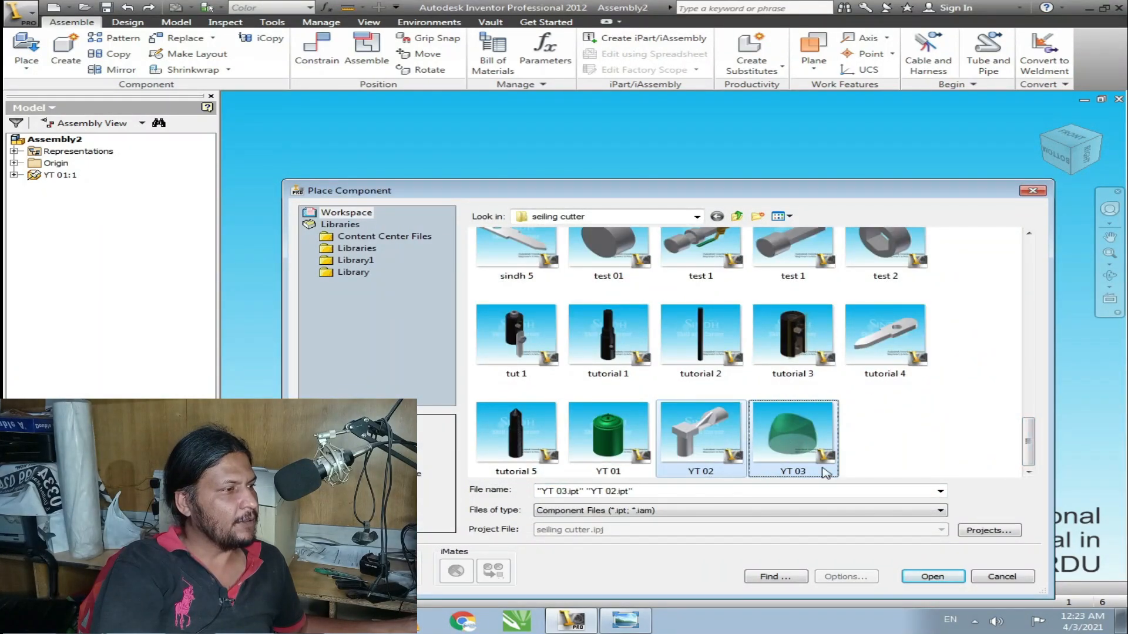
{"action": "left_click", "coordinate": [932, 575]}
{"action": "left_click", "coordinate": [479, 346]}
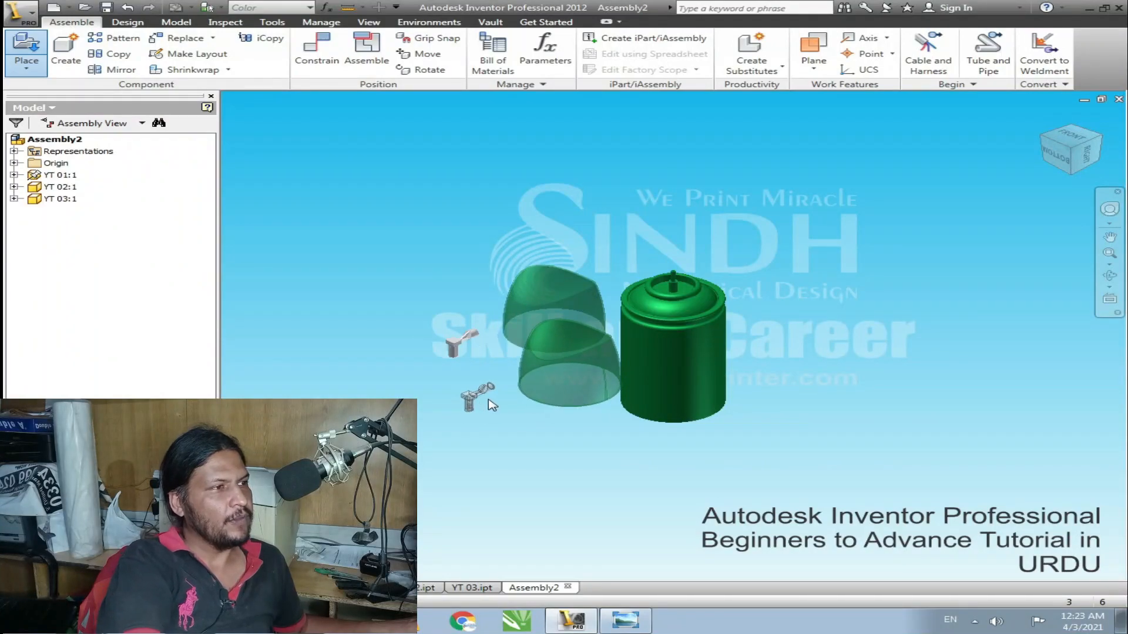
{"action": "key", "text": "Escape"}
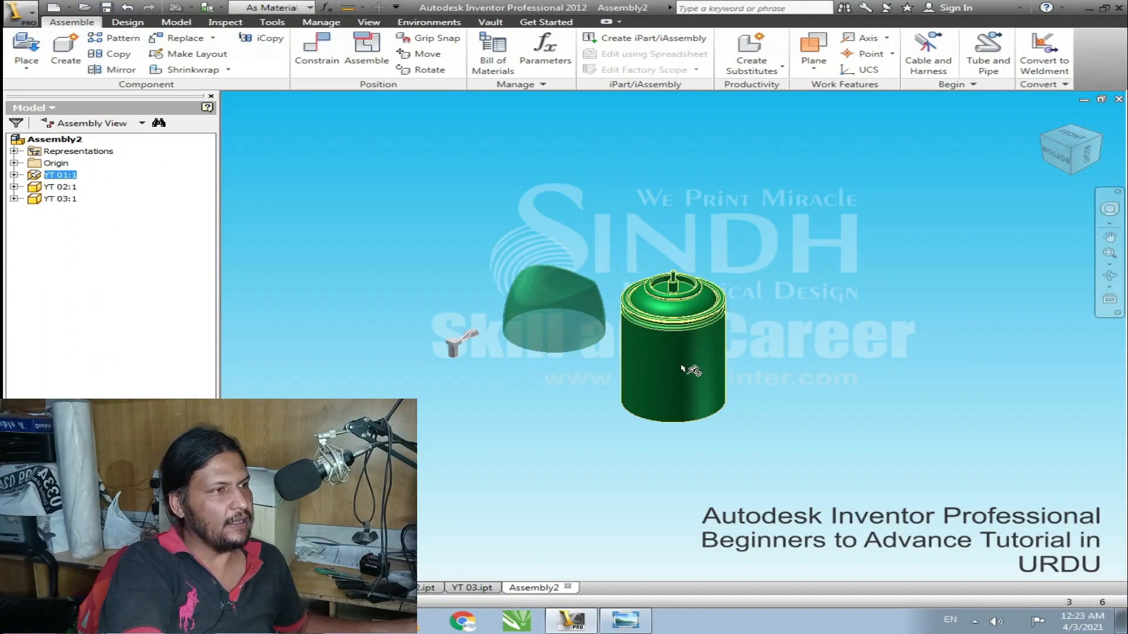
{"action": "left_click_drag", "start_coordinate": [555, 313], "coordinate": [536, 254]}
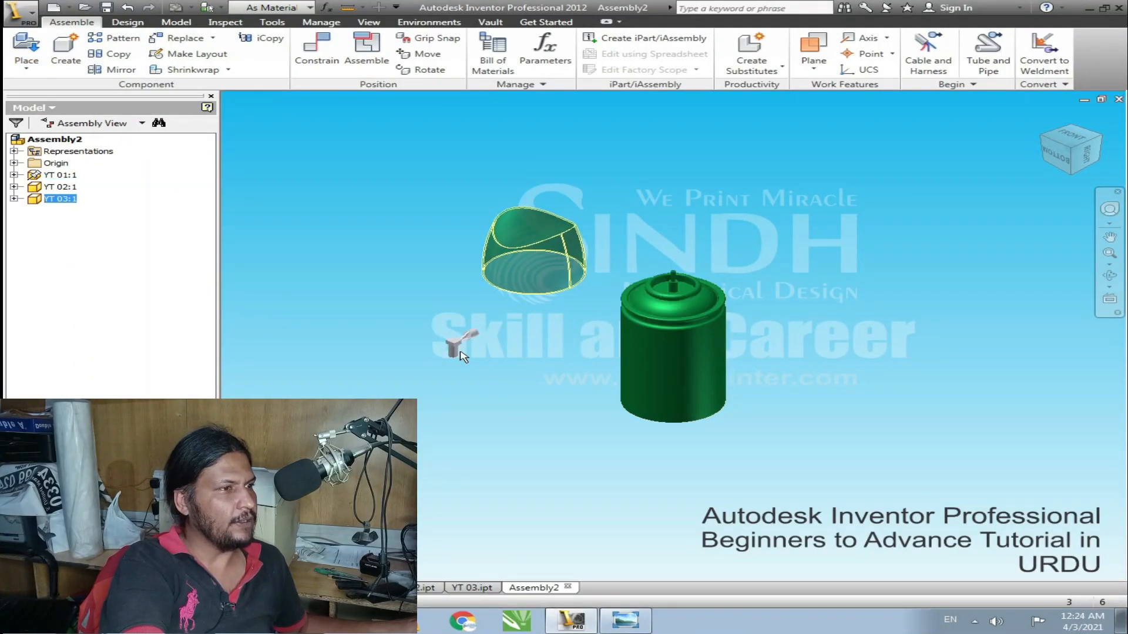
{"action": "left_click_drag", "start_coordinate": [460, 349], "coordinate": [453, 340]}
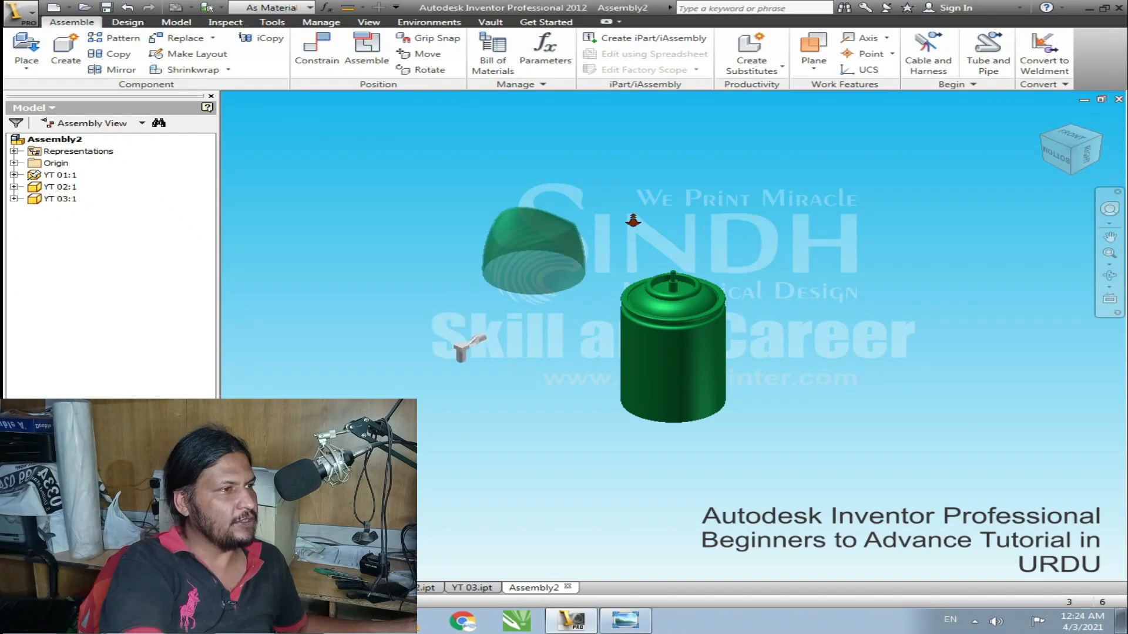
- Set up an Insert constraint between the circular hole edge under the YT 02 nozzle and the shoulder edge of the can's valve stem
{"action": "scroll", "coordinate": [667, 320], "scroll_direction": "up", "scroll_amount": 3}
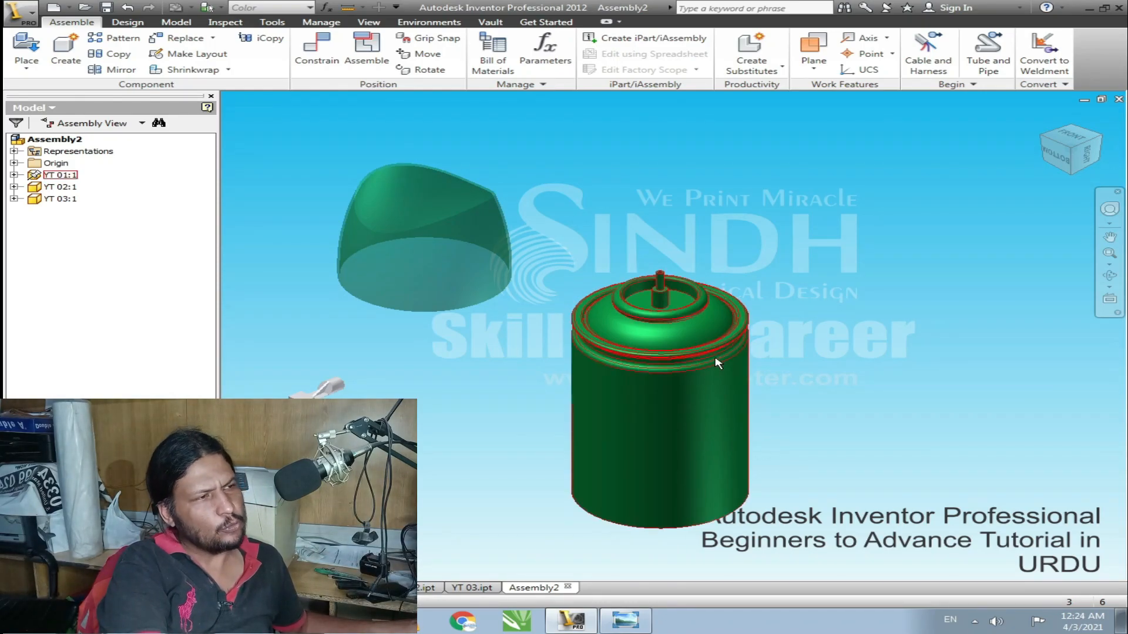
{"action": "middle_click_drag", "start_coordinate": [610, 430], "coordinate": [516, 433], "text": "shift"}
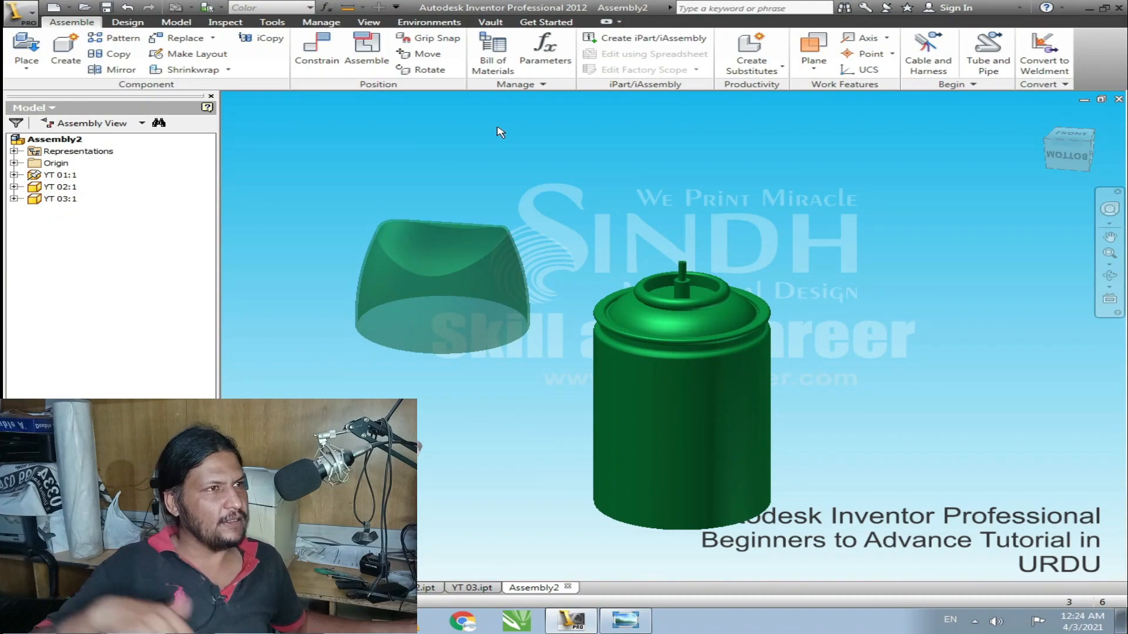
{"action": "left_click", "coordinate": [327, 53]}
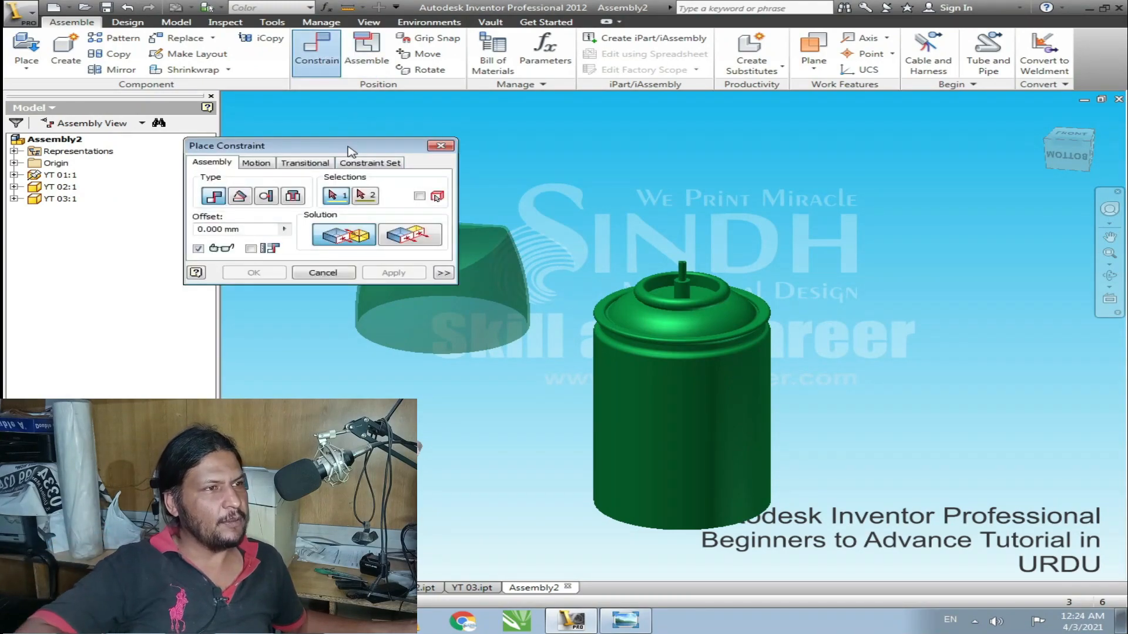
{"action": "left_click", "coordinate": [293, 196]}
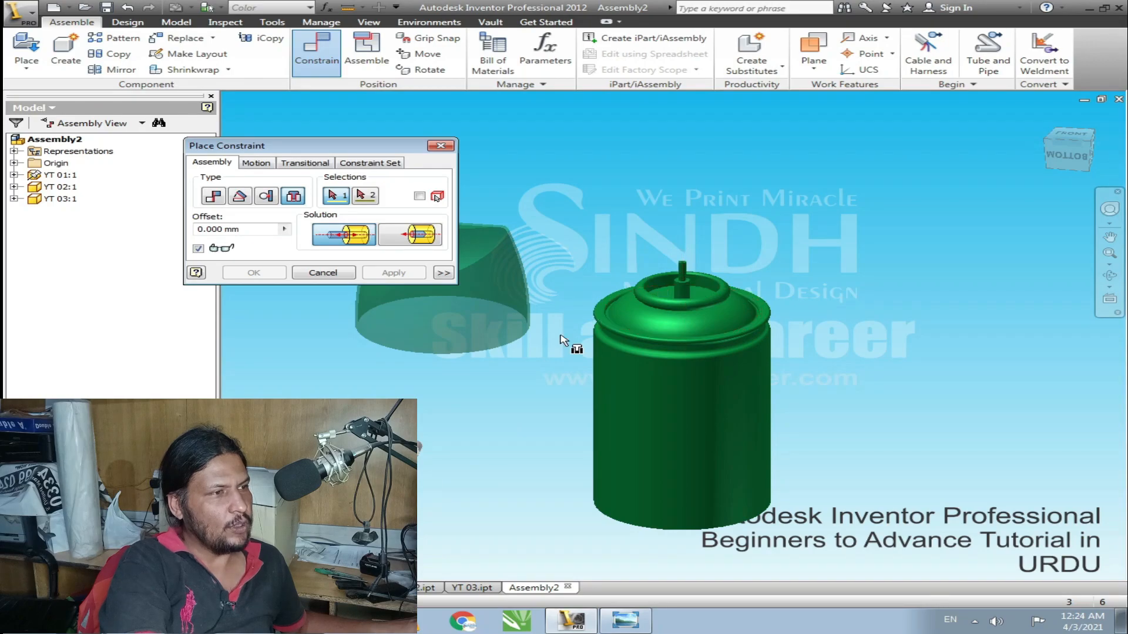
{"action": "middle_click_drag", "start_coordinate": [563, 340], "coordinate": [606, 225], "text": "shift"}
{"action": "scroll", "coordinate": [645, 195], "scroll_direction": "down", "scroll_amount": 4}
{"action": "middle_click_drag", "start_coordinate": [641, 100], "coordinate": [606, 305]}
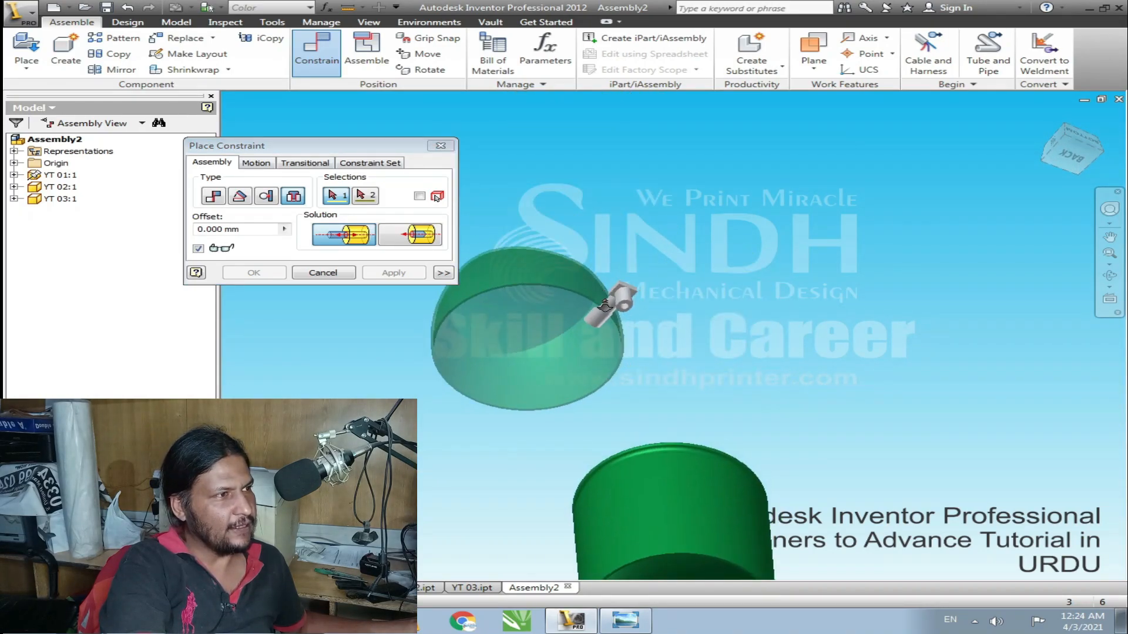
{"action": "scroll", "coordinate": [605, 305], "scroll_direction": "down", "scroll_amount": 10}
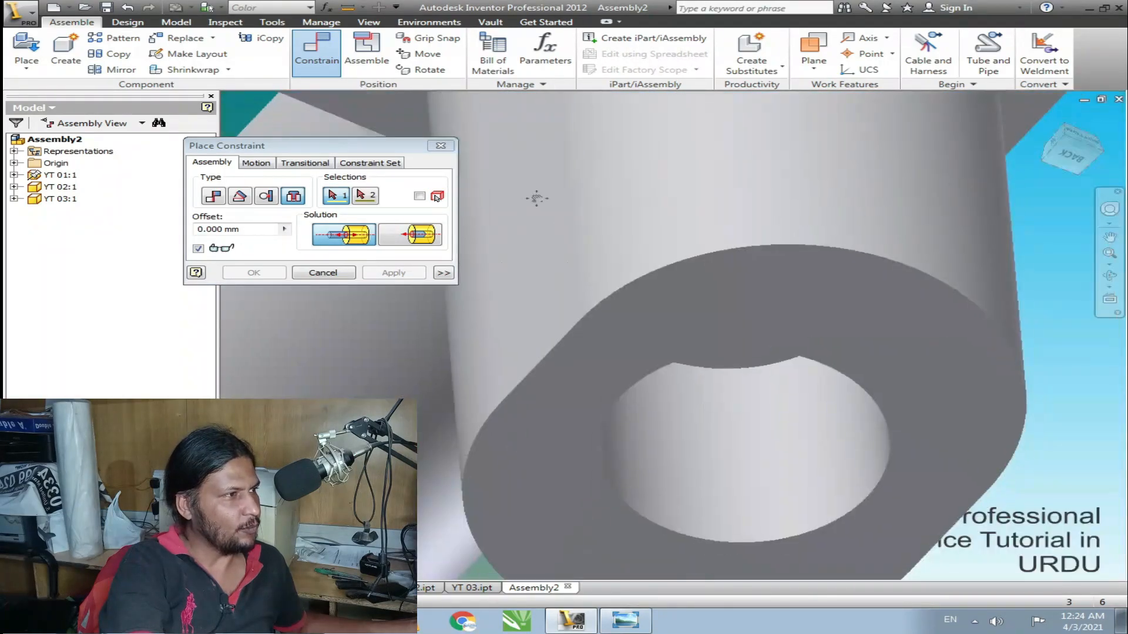
{"action": "middle_click_drag", "start_coordinate": [537, 198], "coordinate": [488, 125]}
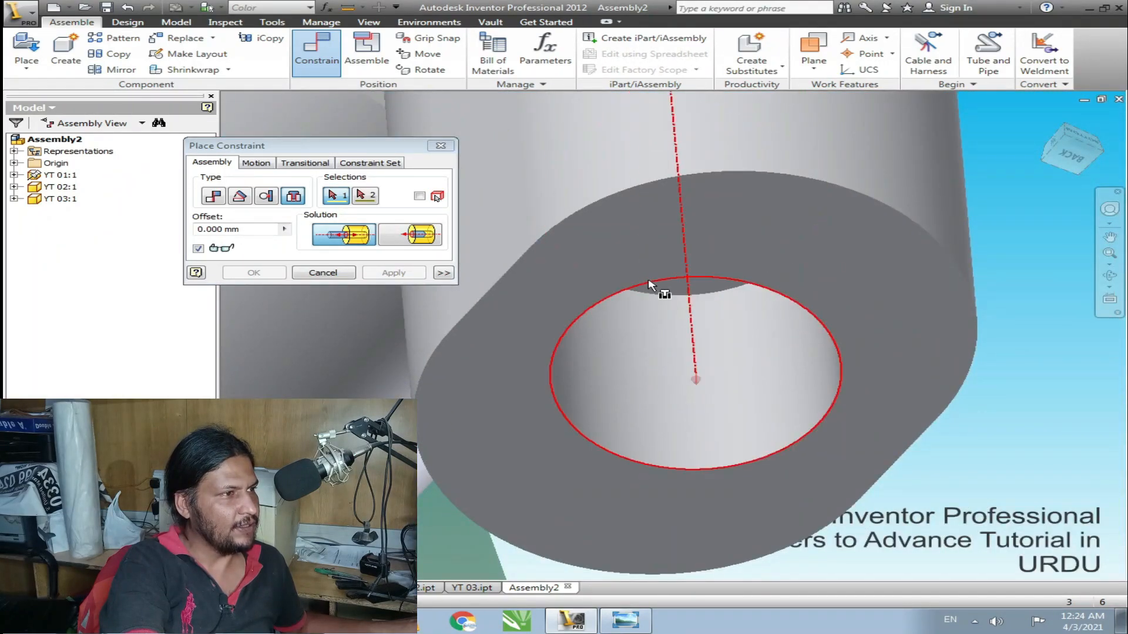
{"action": "left_click", "coordinate": [559, 406]}
{"action": "scroll", "coordinate": [697, 271], "scroll_direction": "up", "scroll_amount": 10}
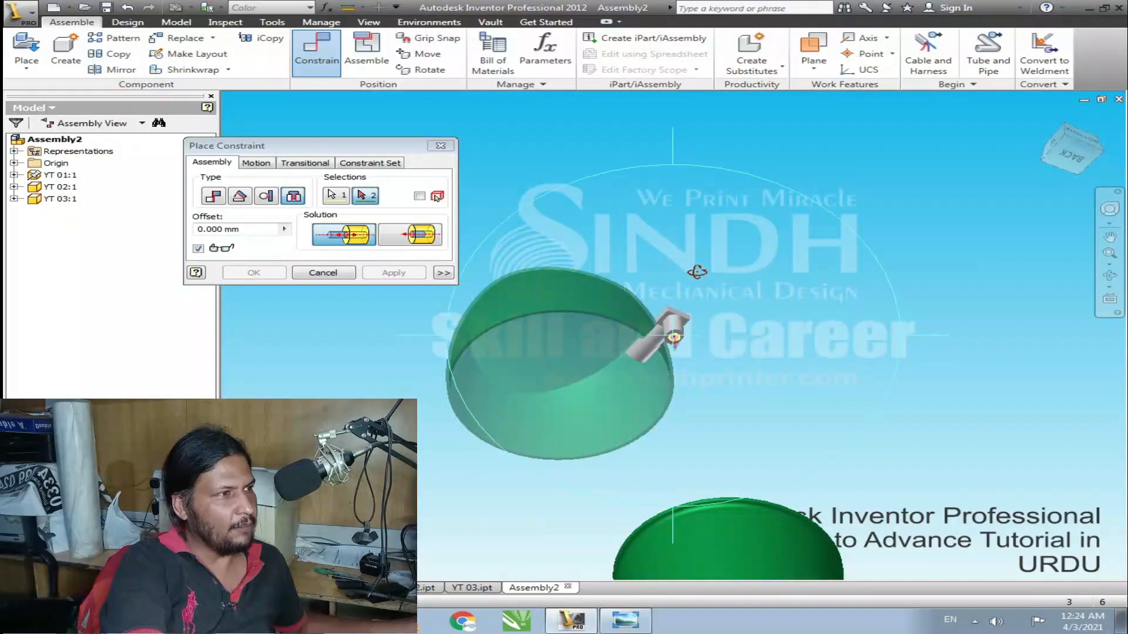
{"action": "middle_click_drag", "start_coordinate": [697, 271], "coordinate": [781, 345], "text": "shift"}
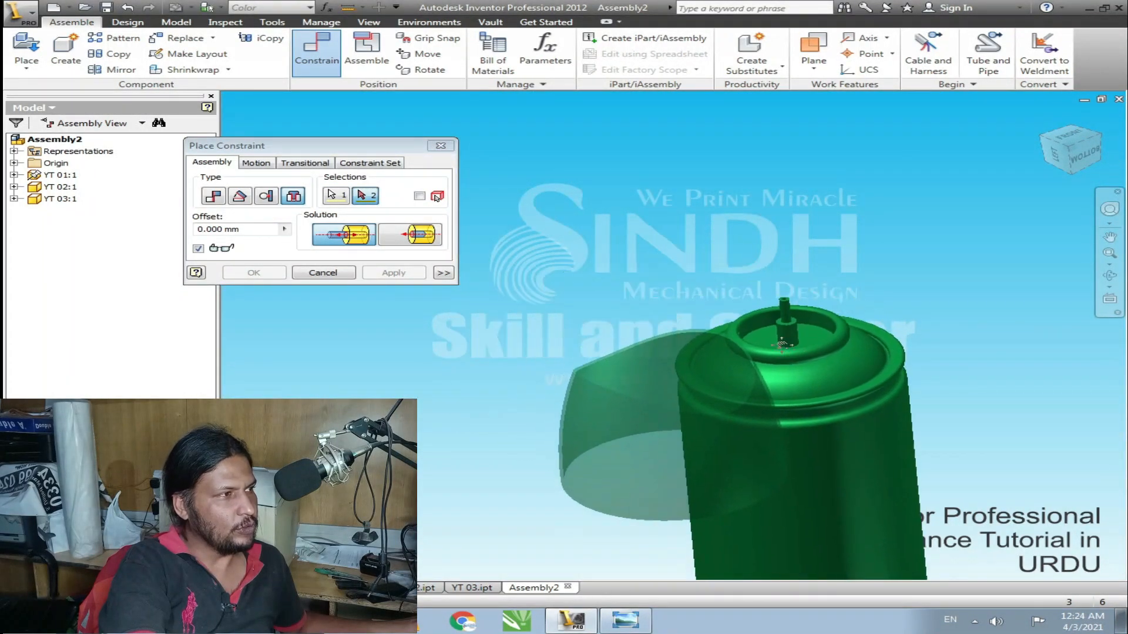
{"action": "scroll", "coordinate": [785, 282], "scroll_direction": "down", "scroll_amount": 8}
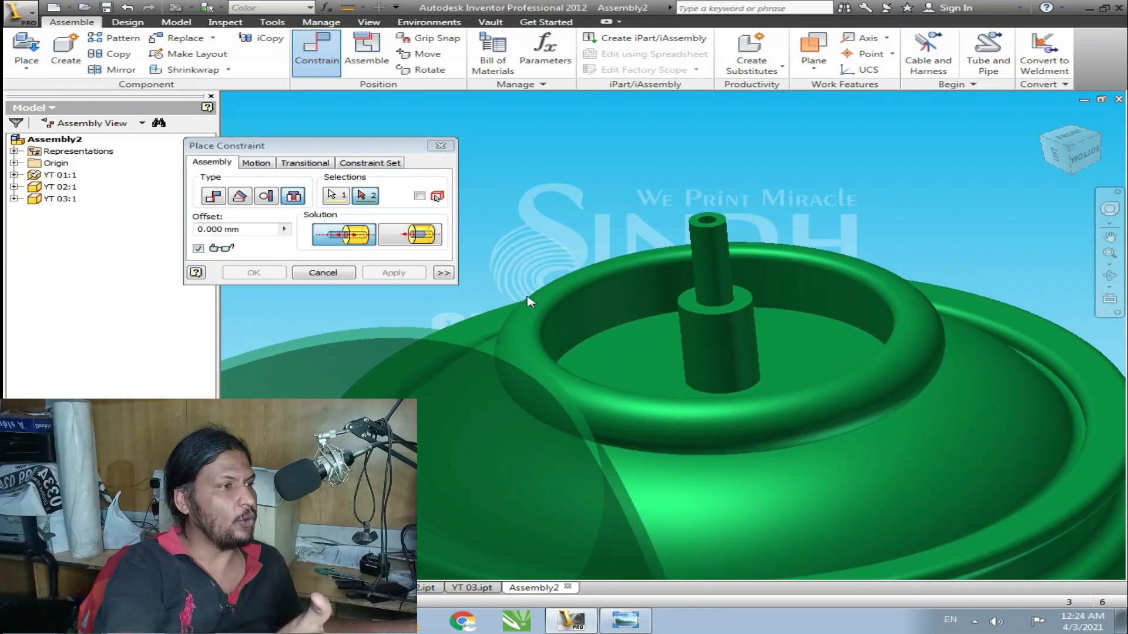
{"action": "left_click", "coordinate": [700, 302]}
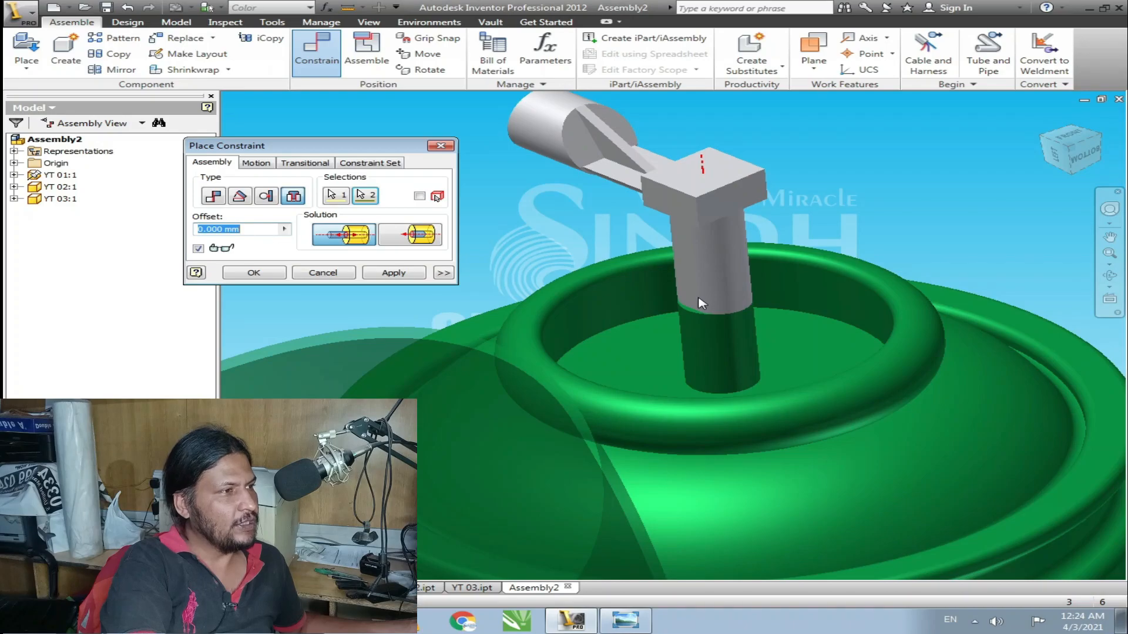
- Set the nozzle's Insert offset to 3 mm and apply the constraint
{"action": "scroll", "coordinate": [733, 332], "scroll_direction": "up", "scroll_amount": 3}
{"action": "middle_click_drag", "start_coordinate": [707, 338], "coordinate": [720, 385], "text": "shift"}
{"action": "scroll", "coordinate": [675, 306], "scroll_direction": "down", "scroll_amount": 5}
{"action": "left_click", "coordinate": [205, 229]}
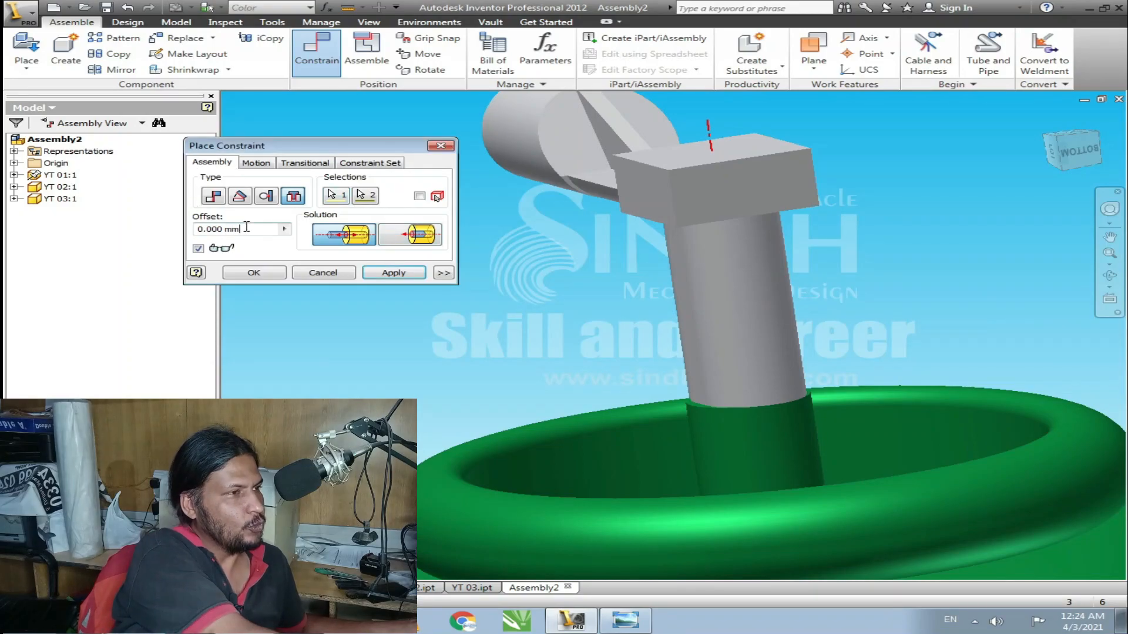
{"action": "type", "text": "2"}
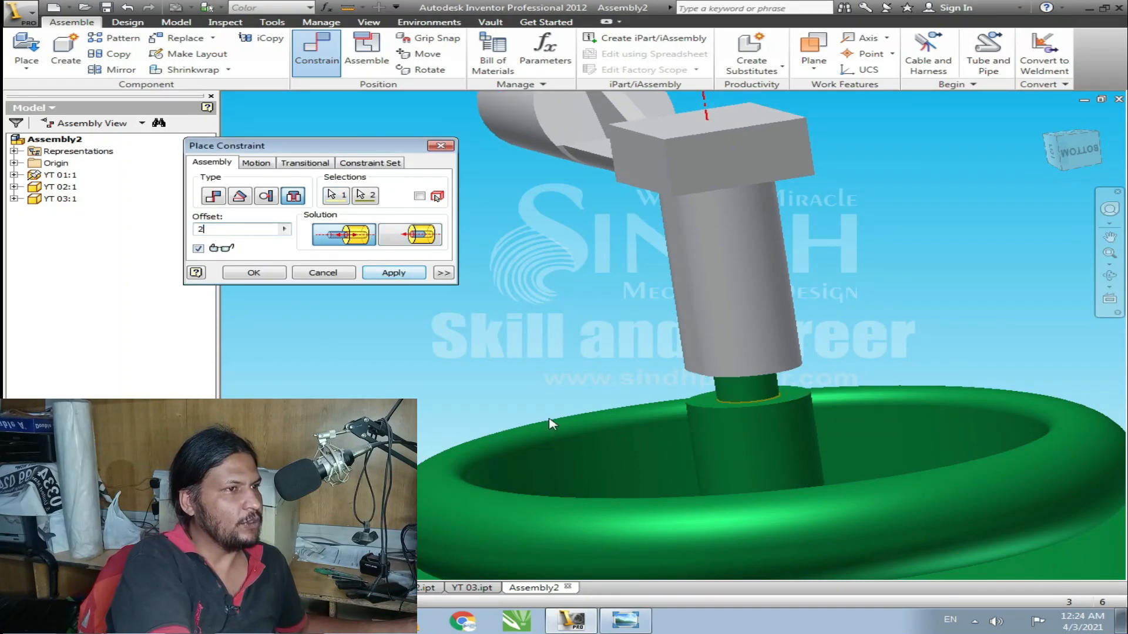
{"action": "left_click_drag", "start_coordinate": [254, 231], "coordinate": [26, 219]}
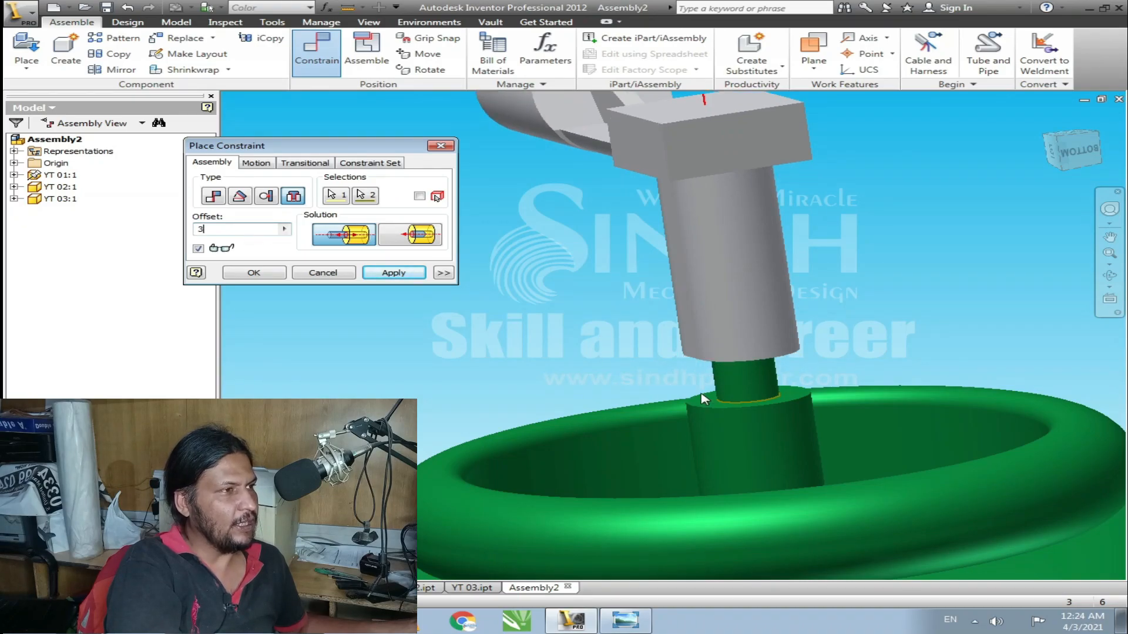
{"action": "scroll", "coordinate": [628, 336], "scroll_direction": "up", "scroll_amount": 4}
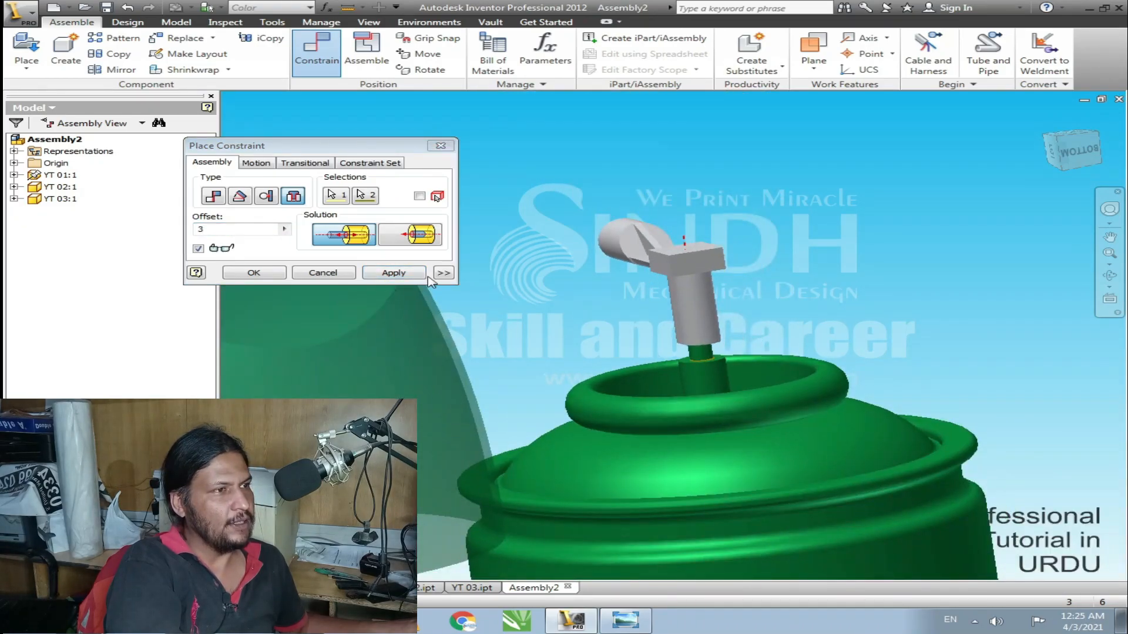
{"action": "left_click", "coordinate": [406, 274]}
- Set up an Insert constraint between the YT 03 cap's bottom circular edge and the upper edge of the can's cylindrical body
{"action": "scroll", "coordinate": [574, 284], "scroll_direction": "up", "scroll_amount": 3}
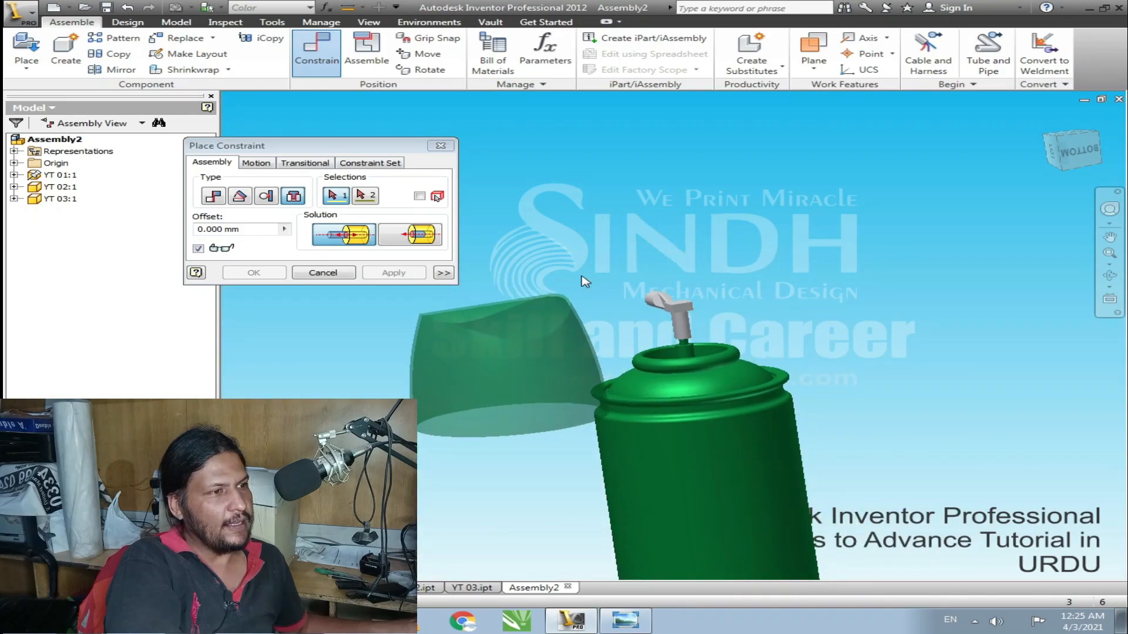
{"action": "left_click", "coordinate": [418, 438]}
{"action": "left_click", "coordinate": [646, 427]}
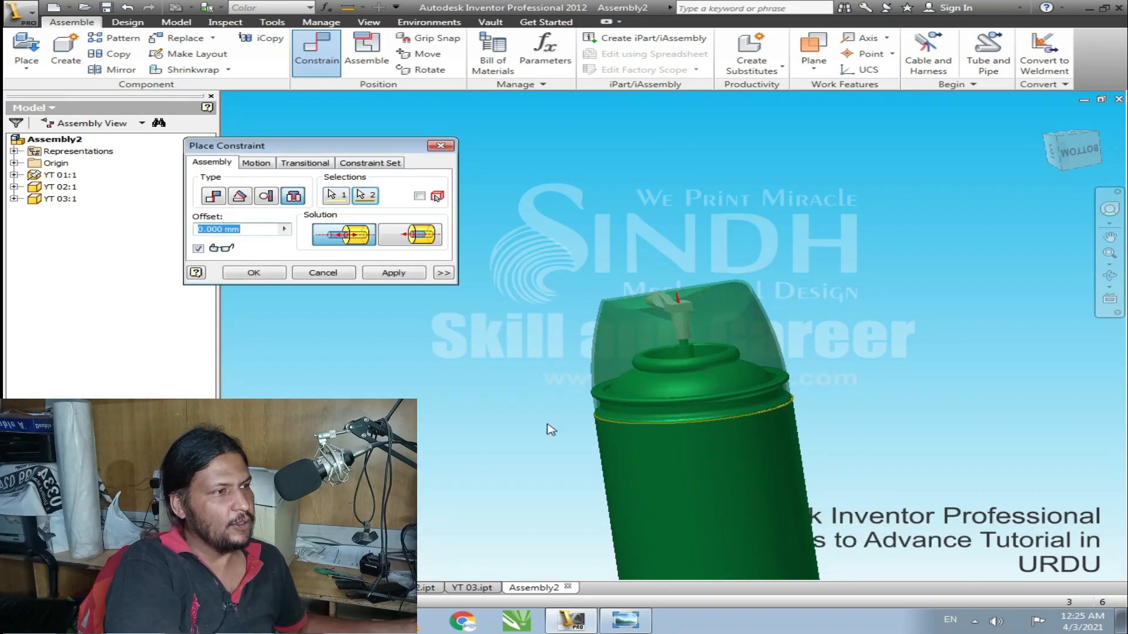
- Set the cap's Insert offset to 2 mm, apply the constraint and finish constraining
{"action": "middle_click_drag", "start_coordinate": [537, 403], "coordinate": [730, 416], "text": "shift"}
{"action": "scroll", "coordinate": [584, 403], "scroll_direction": "down", "scroll_amount": 5}
{"action": "middle_click_drag", "start_coordinate": [477, 409], "coordinate": [790, 273]}
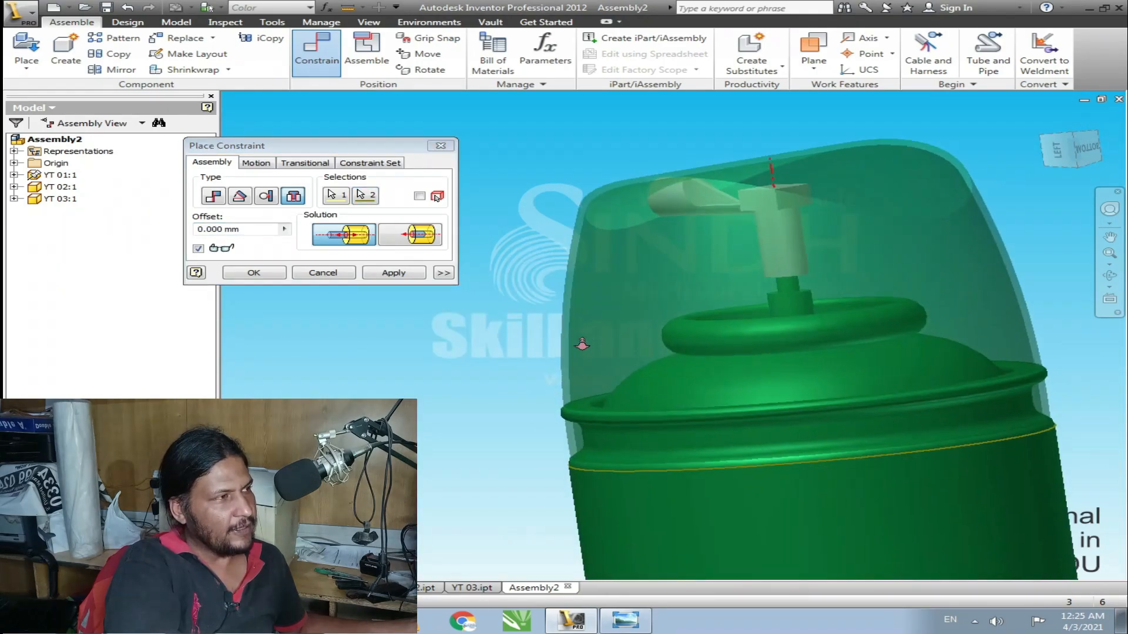
{"action": "scroll", "coordinate": [591, 364], "scroll_direction": "down", "scroll_amount": 4}
{"action": "middle_click_drag", "start_coordinate": [596, 387], "coordinate": [787, 275]}
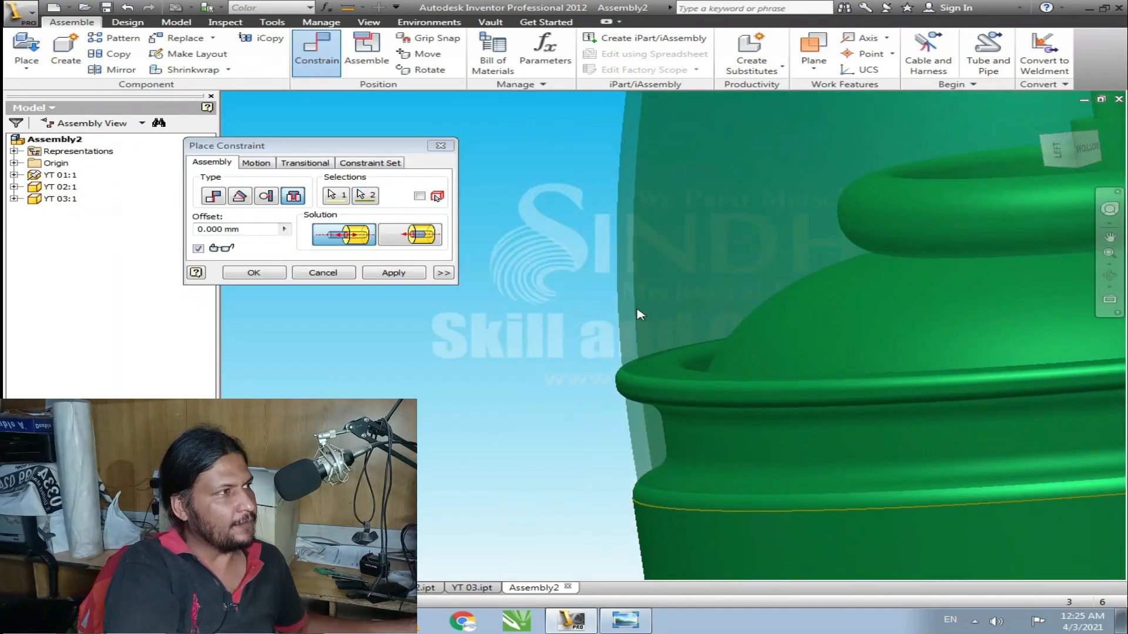
{"action": "left_click", "coordinate": [1057, 152]}
{"action": "scroll", "coordinate": [591, 257], "scroll_direction": "down", "scroll_amount": 5}
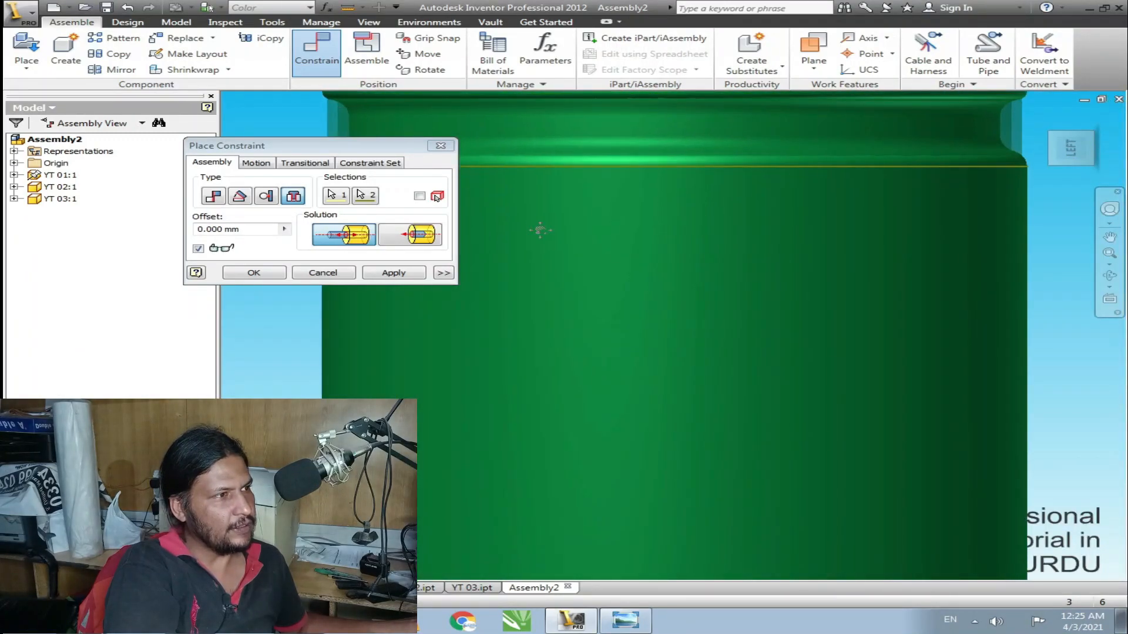
{"action": "middle_click_drag", "start_coordinate": [539, 229], "coordinate": [755, 366]}
{"action": "scroll", "coordinate": [679, 357], "scroll_direction": "down", "scroll_amount": 3}
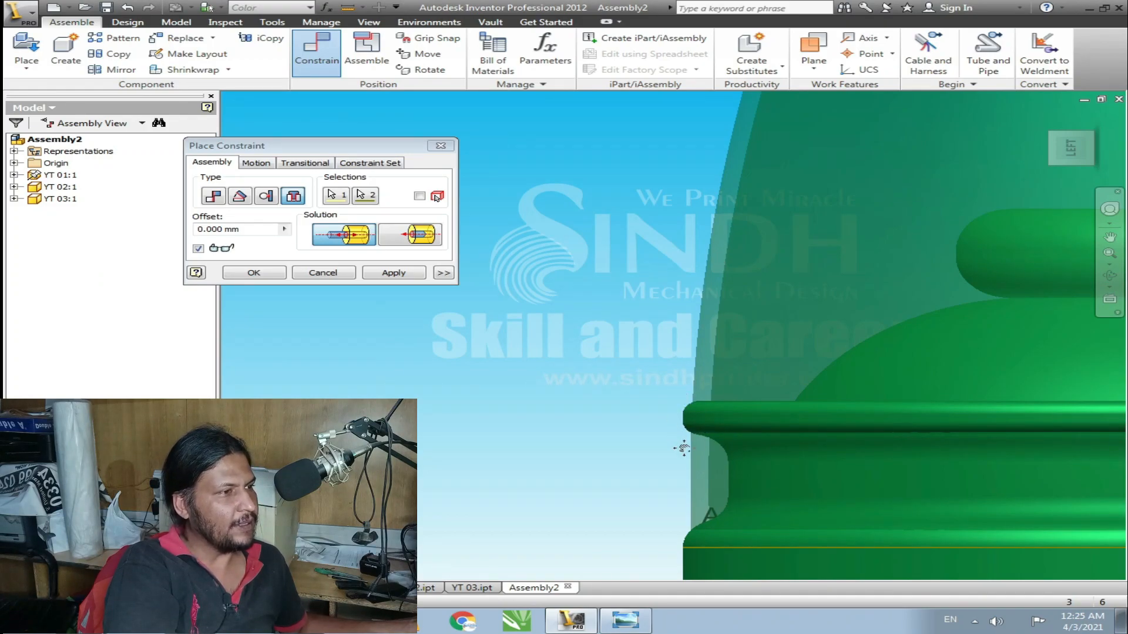
{"action": "middle_click_drag", "start_coordinate": [683, 448], "coordinate": [628, 401]}
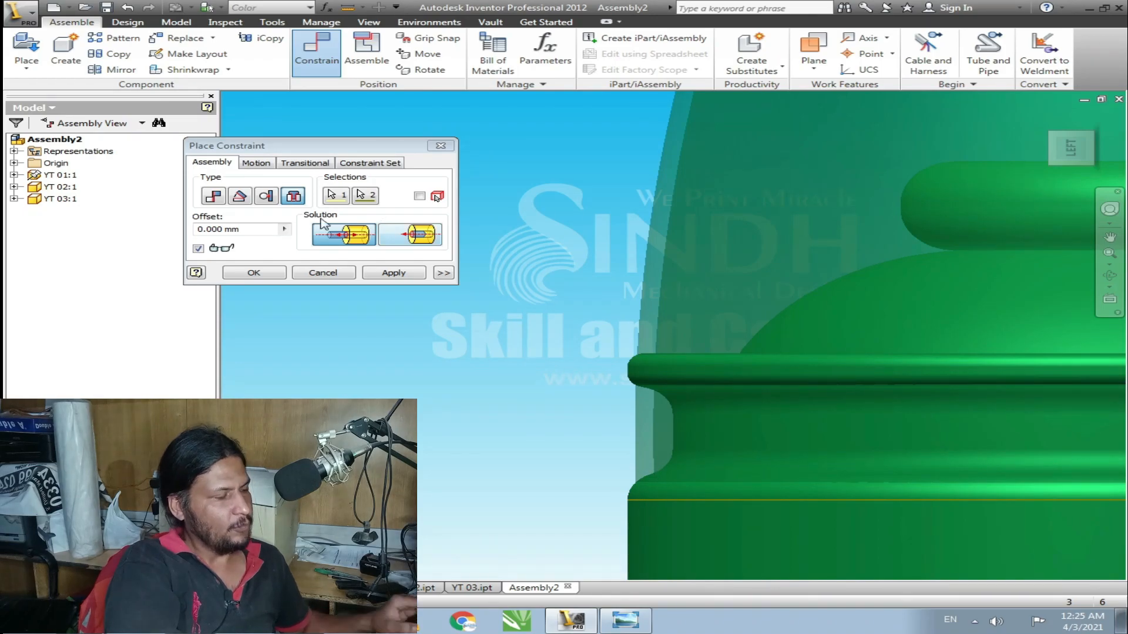
{"action": "left_click", "coordinate": [257, 229]}
{"action": "type", "text": "2"}
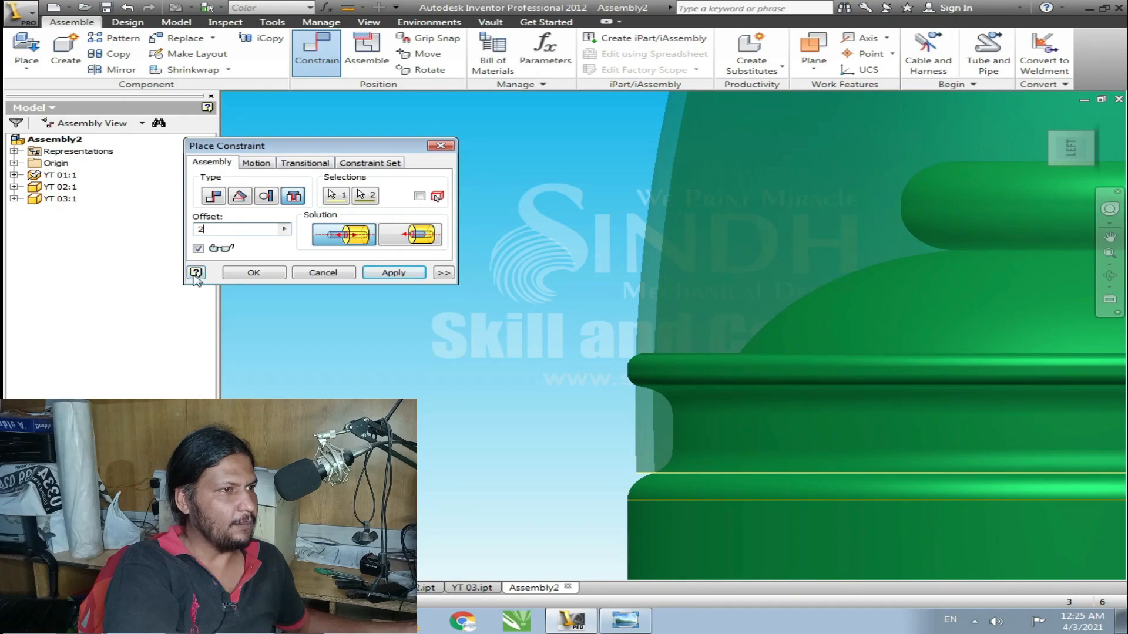
{"action": "left_click", "coordinate": [385, 274]}
{"action": "left_click", "coordinate": [323, 273]}
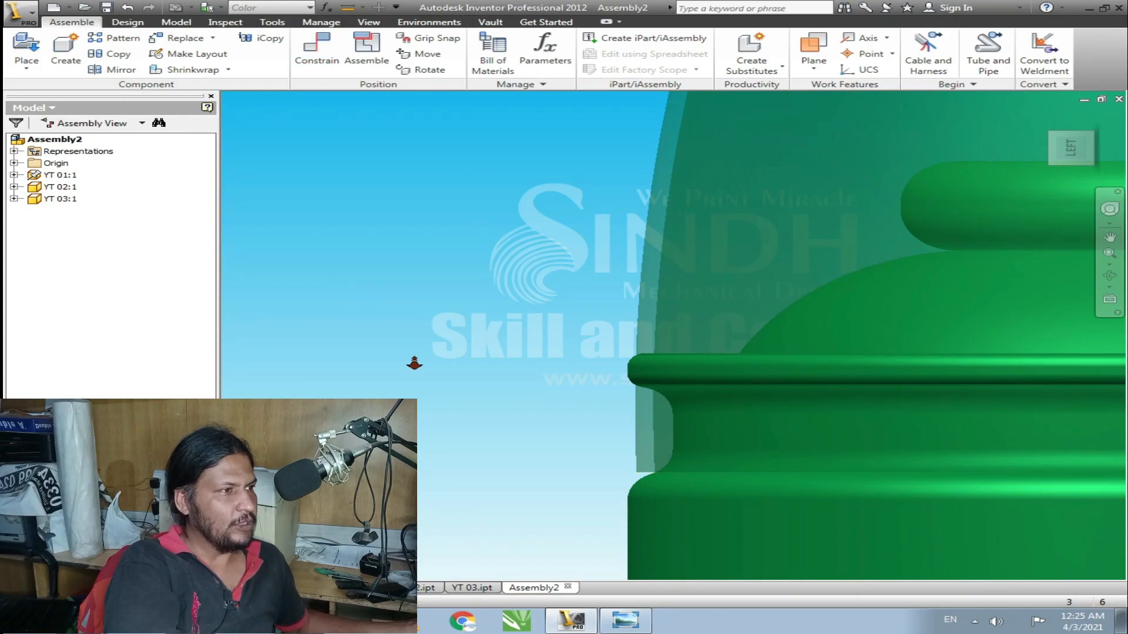
- Change the offset of the YT 03 cap's existing Insert constraint to 5 mm
{"action": "scroll", "coordinate": [442, 316], "scroll_direction": "down", "scroll_amount": 3}
{"action": "scroll", "coordinate": [559, 347], "scroll_direction": "down", "scroll_amount": 2}
{"action": "middle_click_drag", "start_coordinate": [662, 236], "coordinate": [627, 262]}
{"action": "scroll", "coordinate": [534, 292], "scroll_direction": "up", "scroll_amount": 3}
{"action": "middle_click_drag", "start_coordinate": [493, 357], "coordinate": [575, 308]}
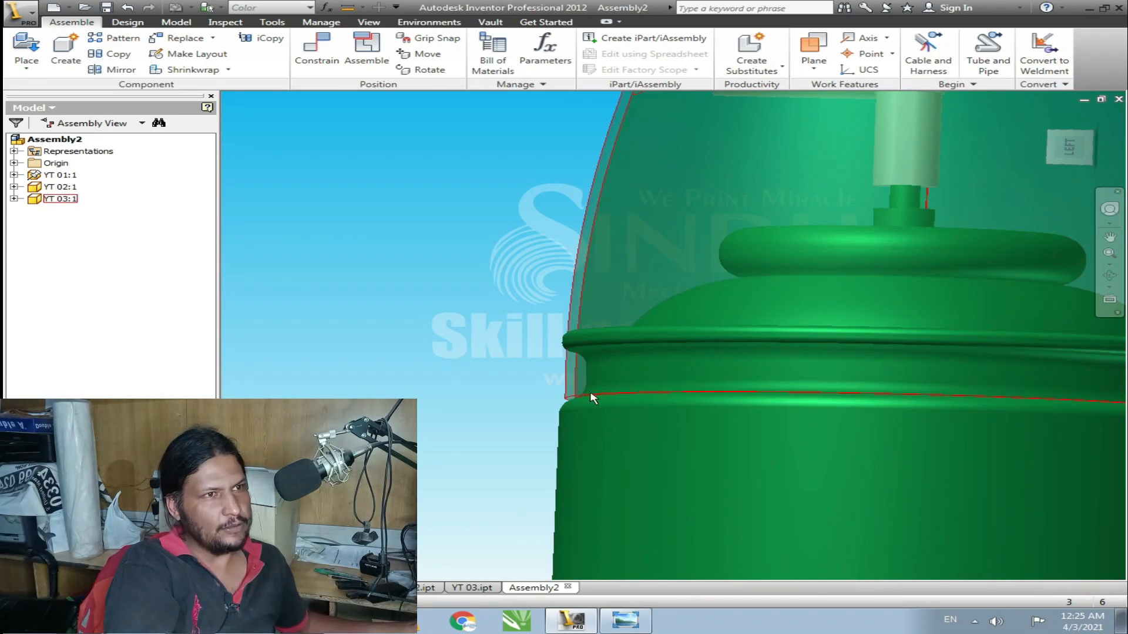
{"action": "left_click", "coordinate": [42, 201]}
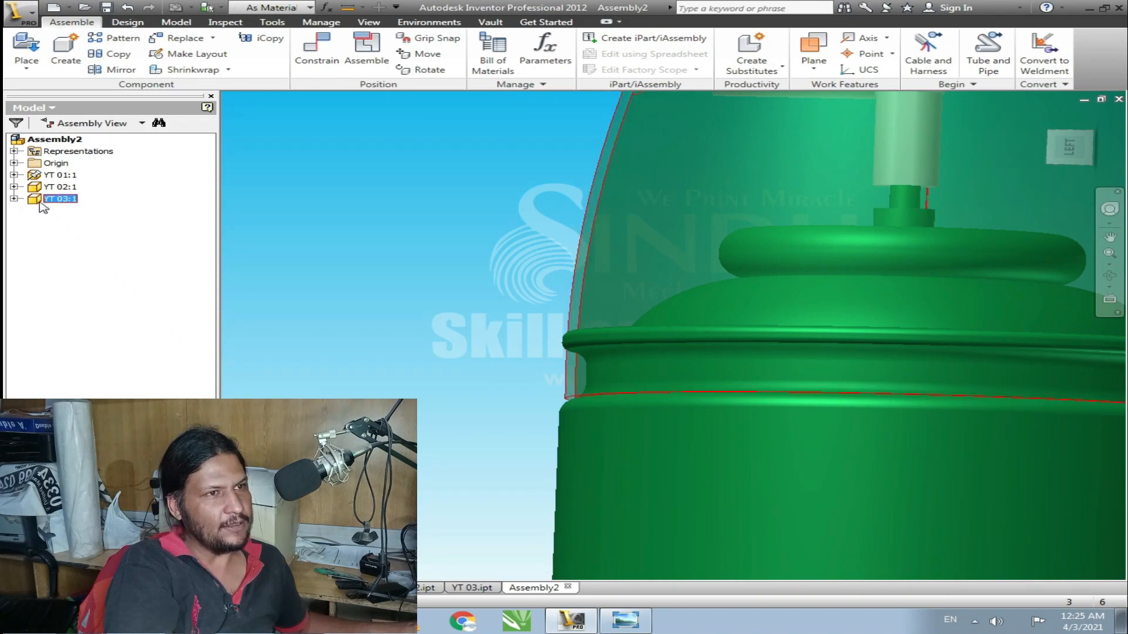
{"action": "left_click", "coordinate": [15, 199]}
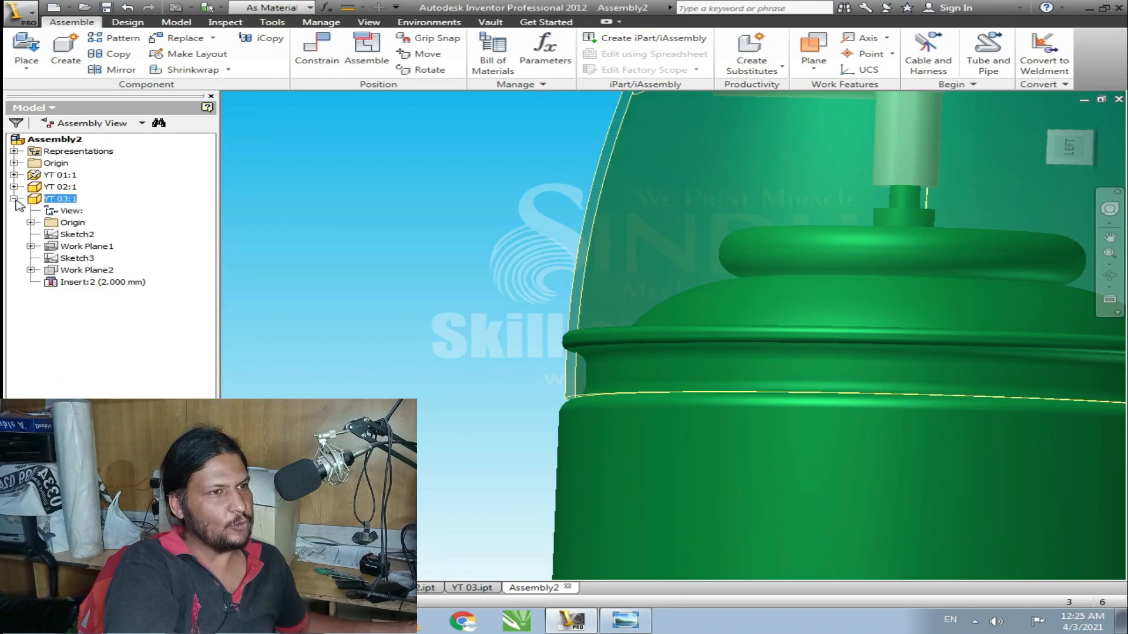
{"action": "double_click", "coordinate": [63, 284]}
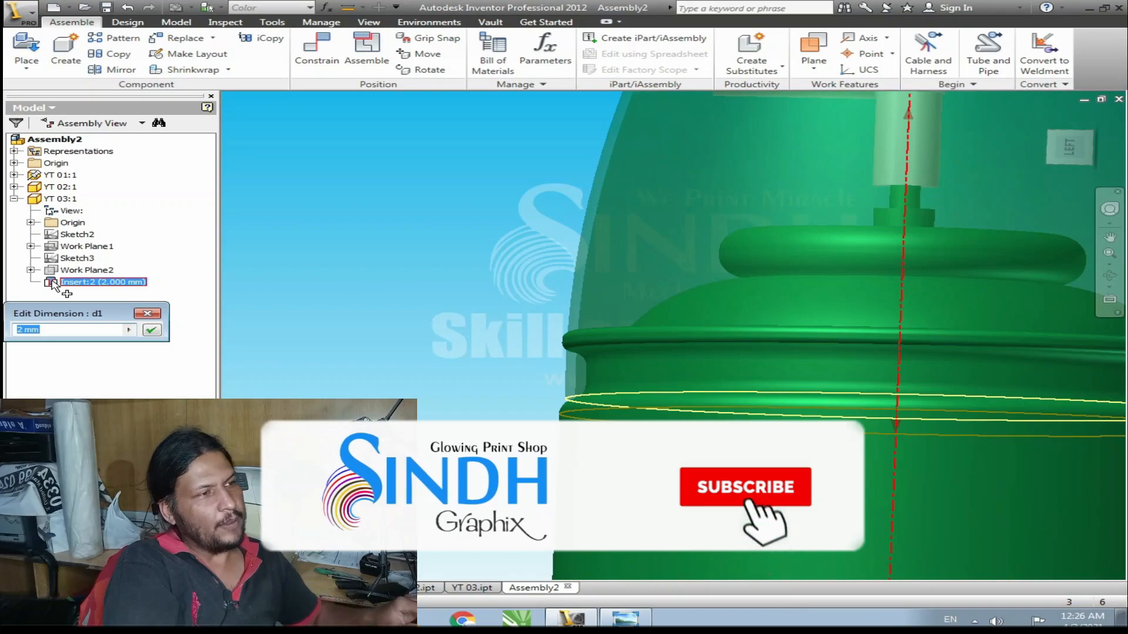
{"action": "type", "text": "5"}
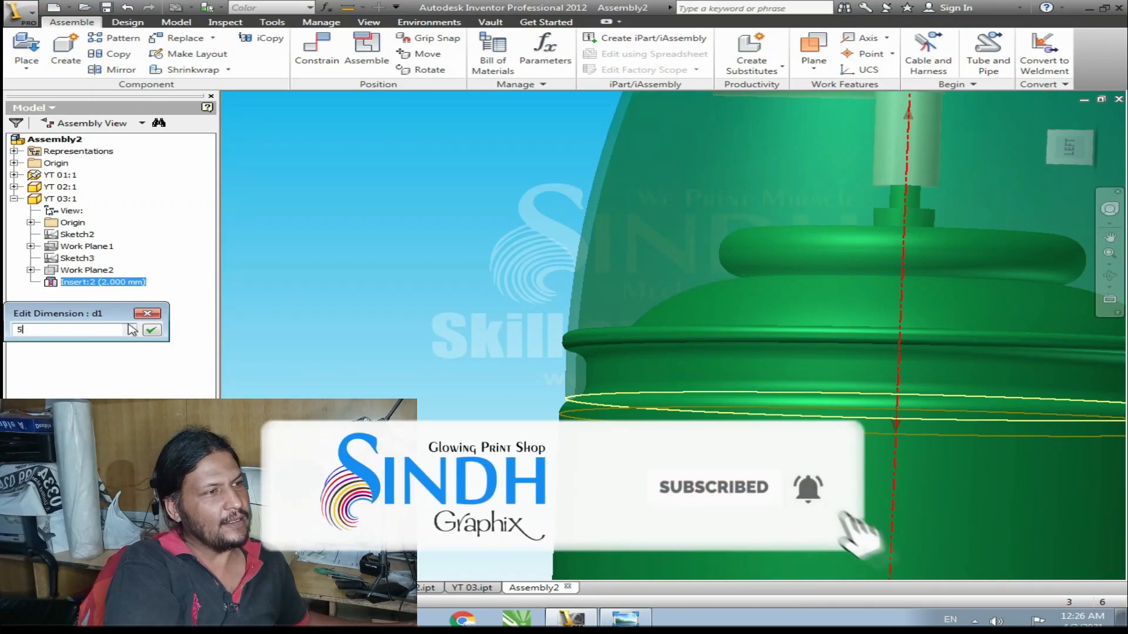
{"action": "left_click", "coordinate": [151, 330]}
- Check the cap's seating around the can's rim and save the assembly as YT ASM
{"action": "scroll", "coordinate": [478, 368], "scroll_direction": "up", "scroll_amount": 5}
{"action": "key", "text": "F4"}
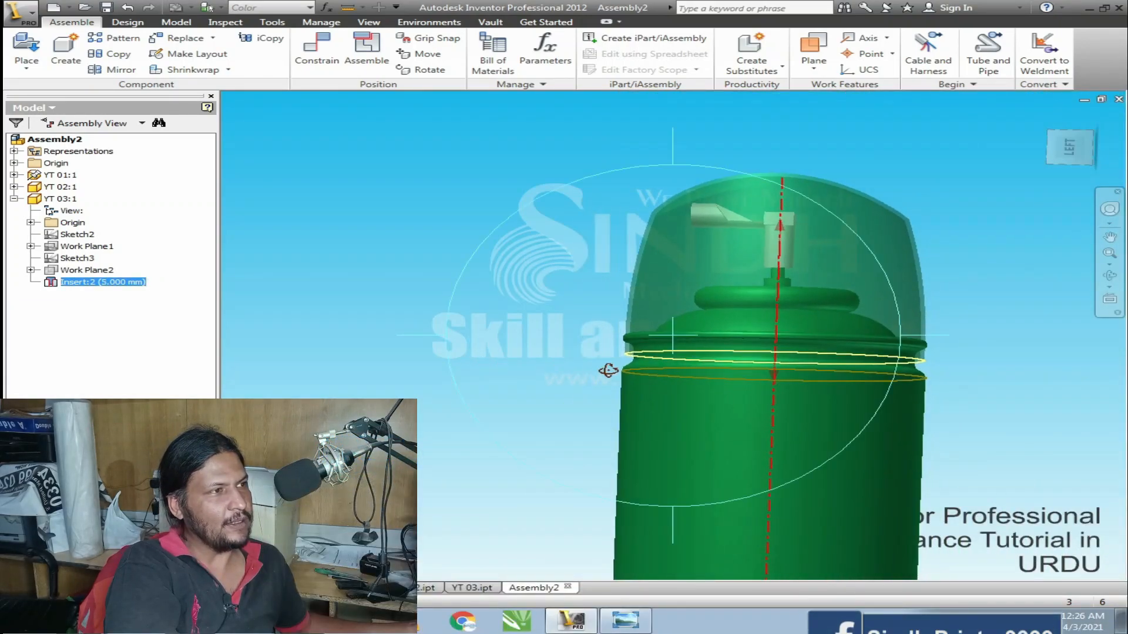
{"action": "left_click_drag", "start_coordinate": [704, 320], "coordinate": [771, 317]}
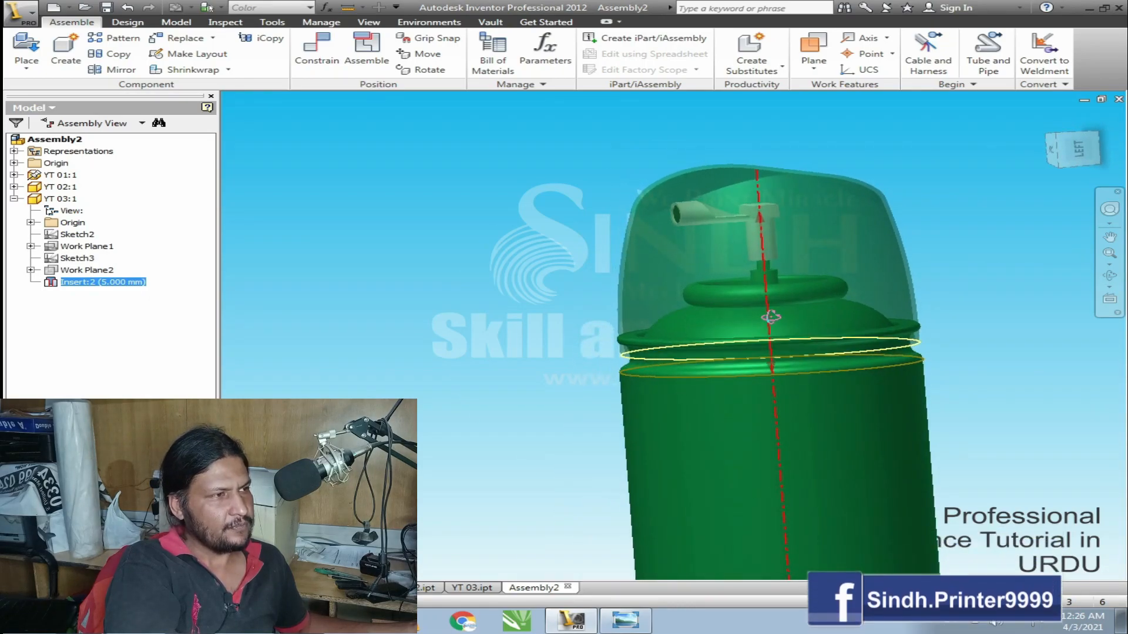
{"action": "key", "text": "Escape"}
{"action": "scroll", "coordinate": [604, 353], "scroll_direction": "down", "scroll_amount": 3}
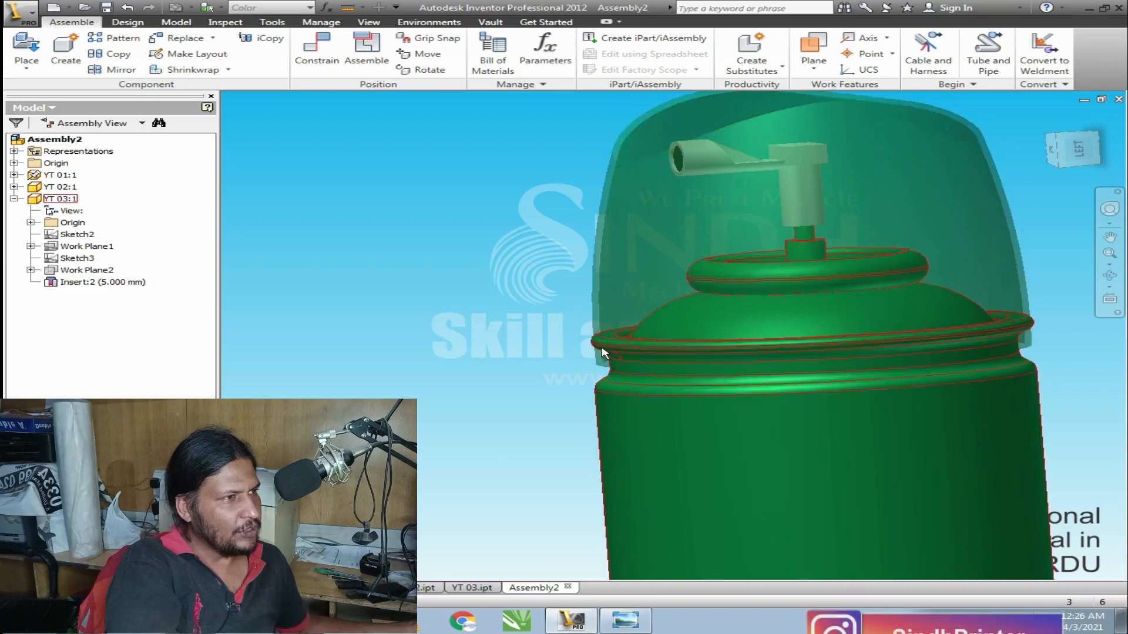
{"action": "scroll", "coordinate": [587, 341], "scroll_direction": "down", "scroll_amount": 2}
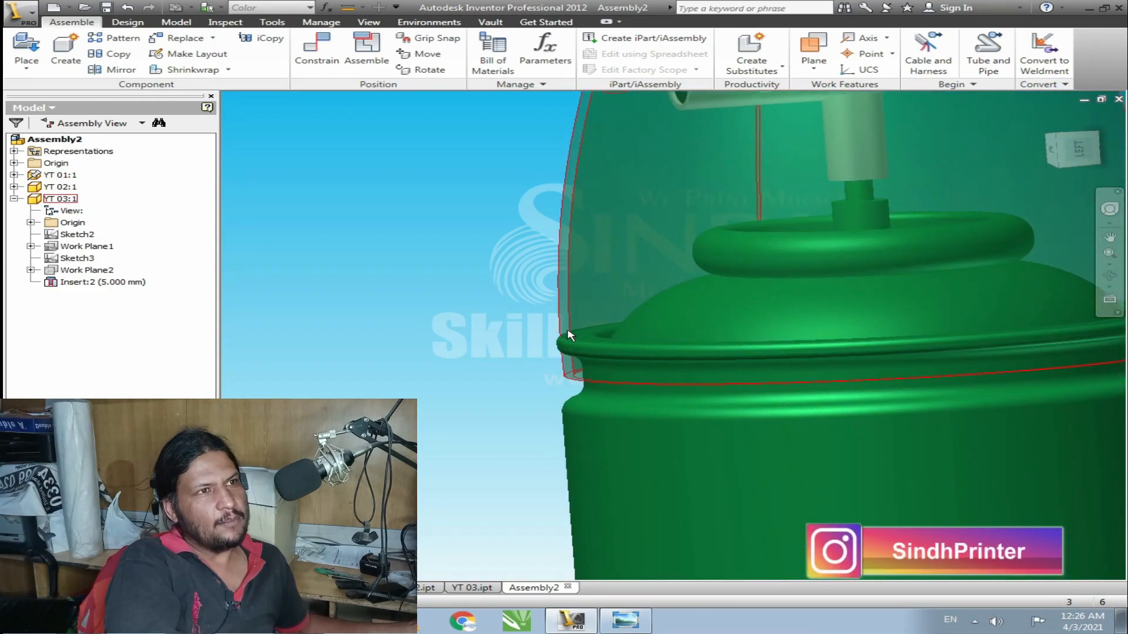
{"action": "left_click", "coordinate": [106, 8]}
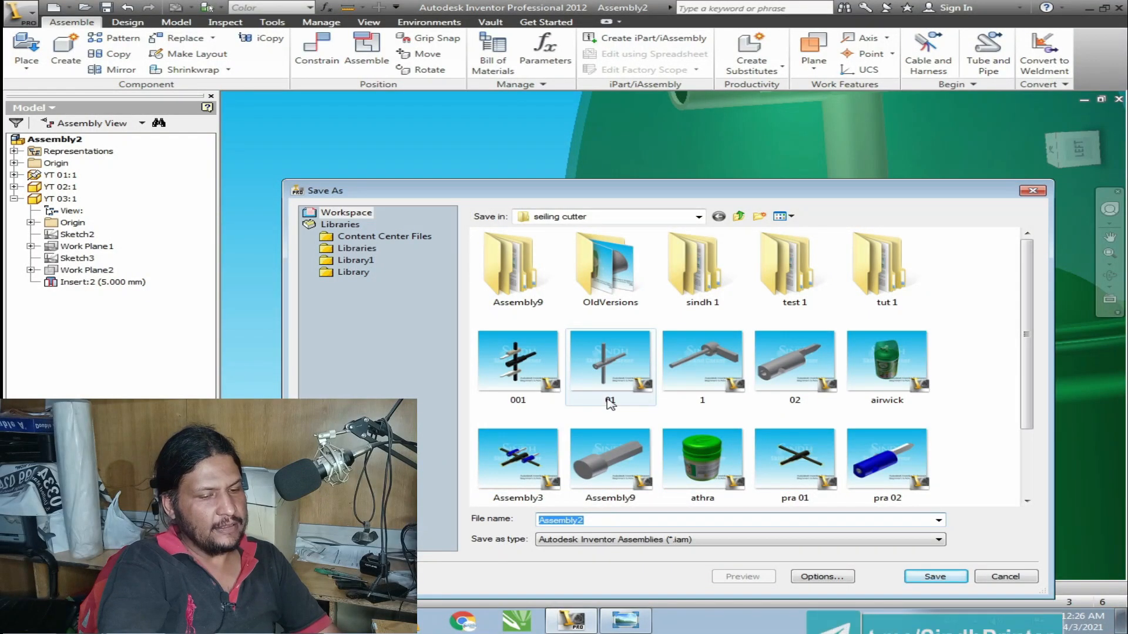
{"action": "type", "text": "YT AS"}
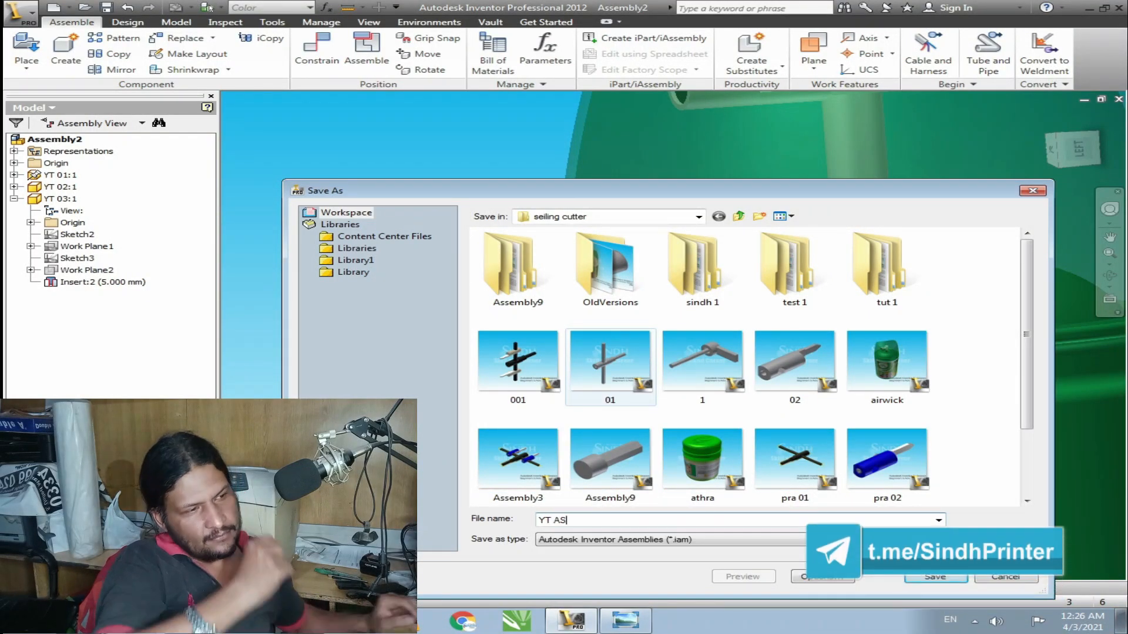
{"action": "type", "text": "M"}
{"action": "key", "text": "Return"}
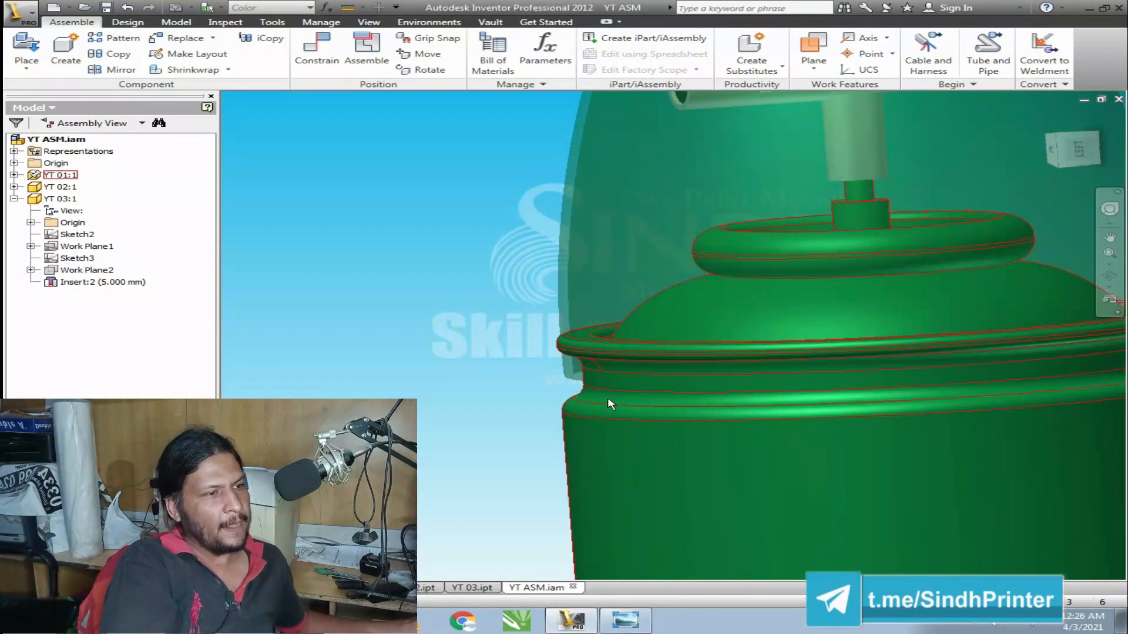
- In the YT 03 part, set the base circle's diameter in Sketch2 to 66.5 mm and finish the sketch
{"action": "left_click", "coordinate": [473, 587]}
{"action": "middle_click_drag", "start_coordinate": [673, 232], "coordinate": [685, 203], "text": "shift"}
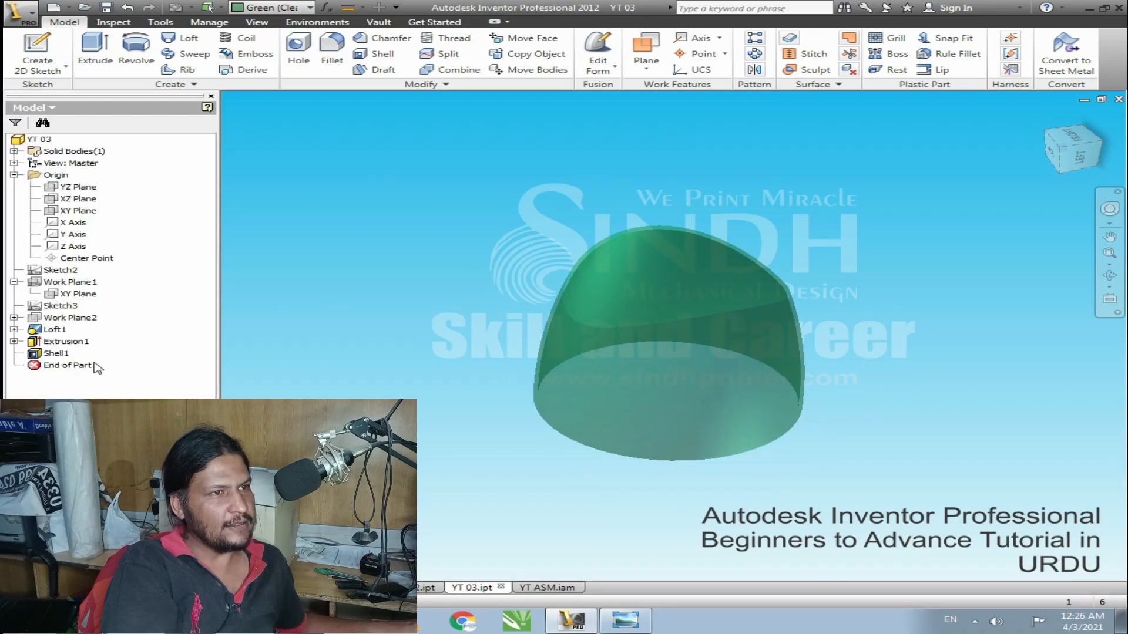
{"action": "left_click", "coordinate": [77, 293]}
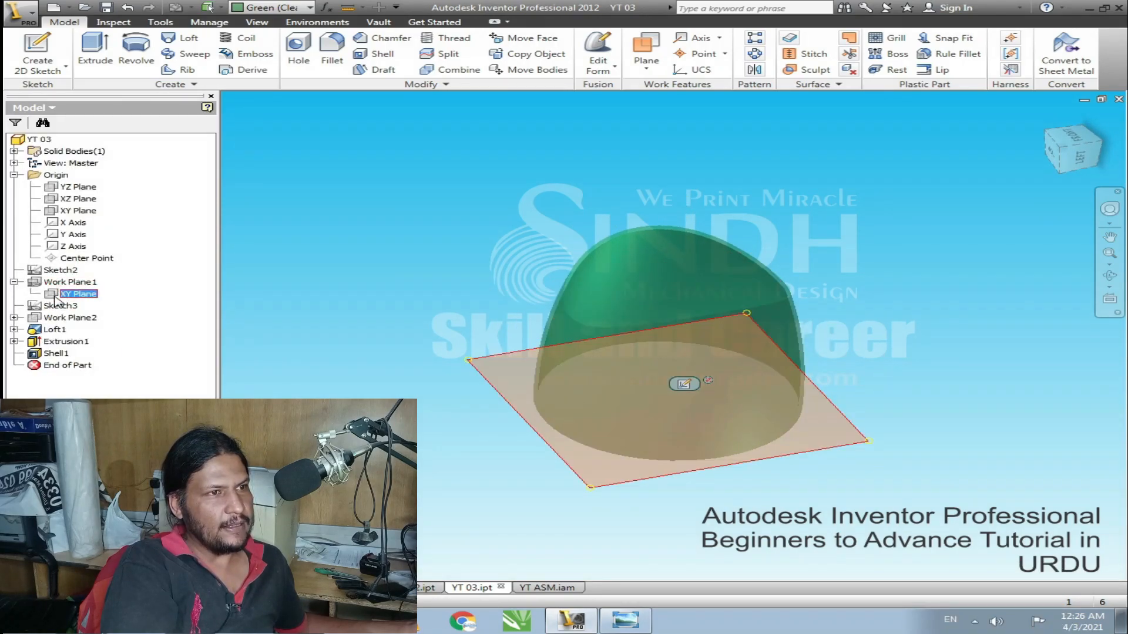
{"action": "left_click", "coordinate": [54, 273]}
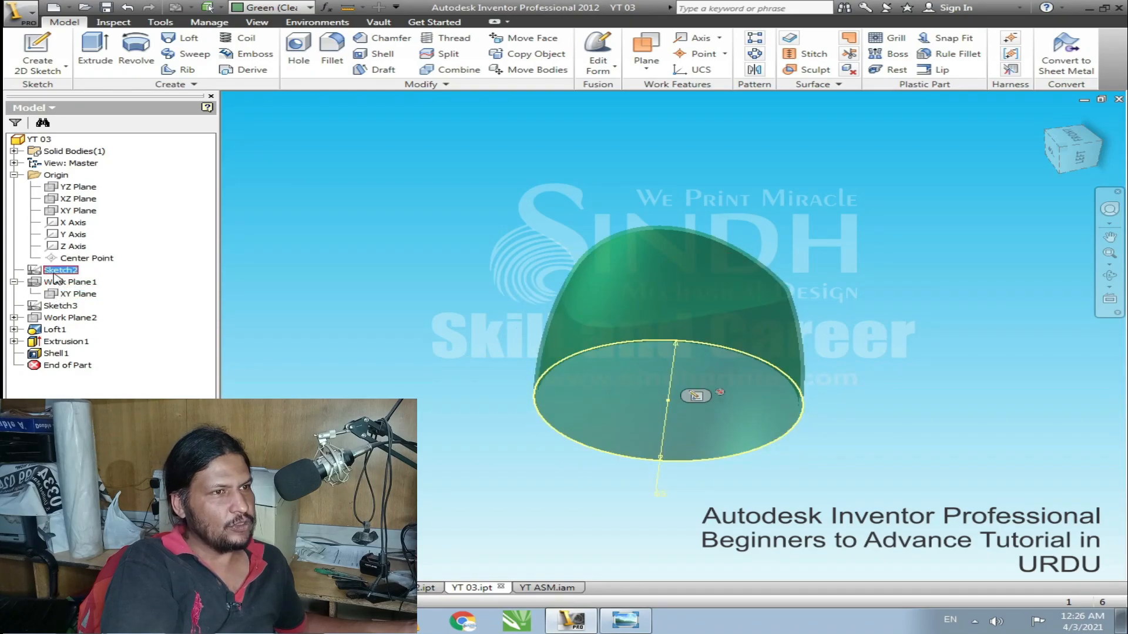
{"action": "double_click", "coordinate": [32, 273]}
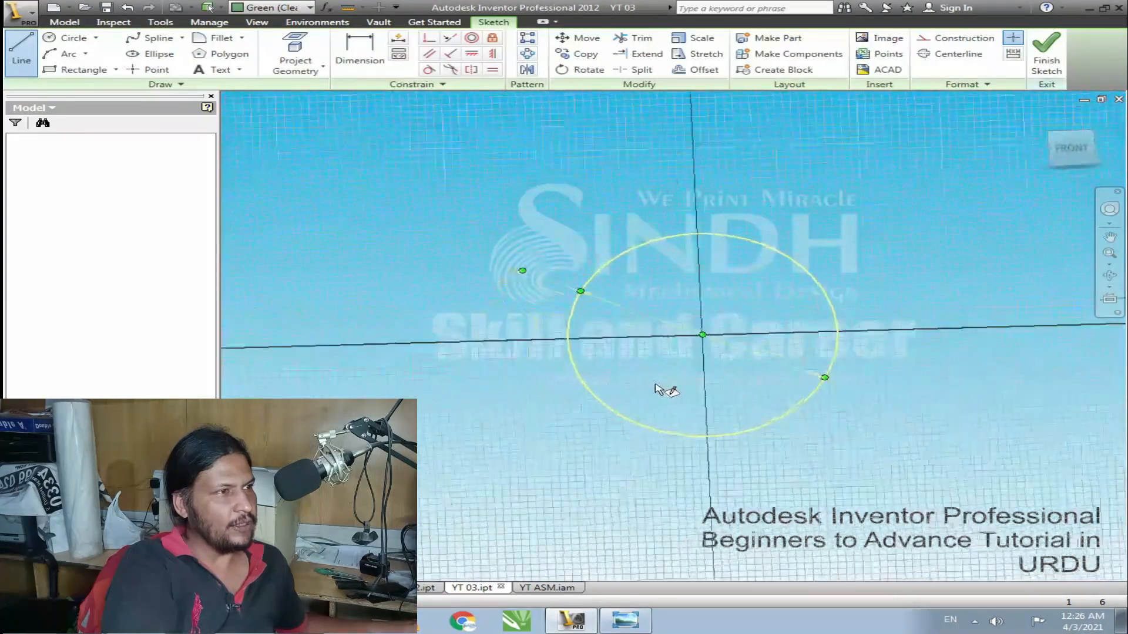
{"action": "scroll", "coordinate": [581, 216], "scroll_direction": "down", "scroll_amount": 2}
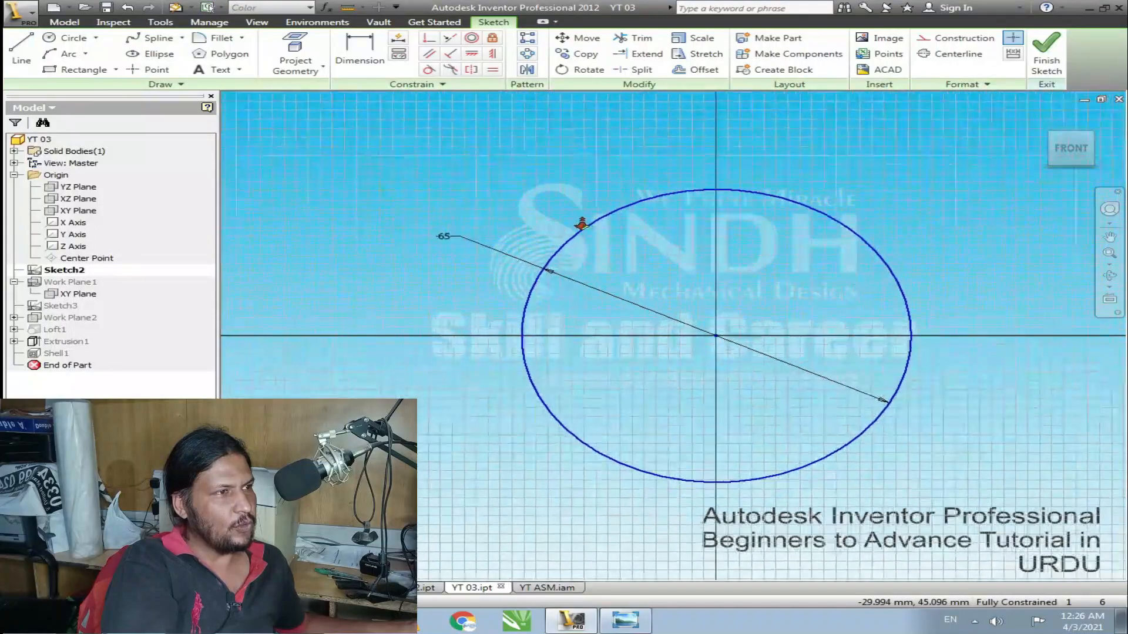
{"action": "double_click", "coordinate": [453, 237]}
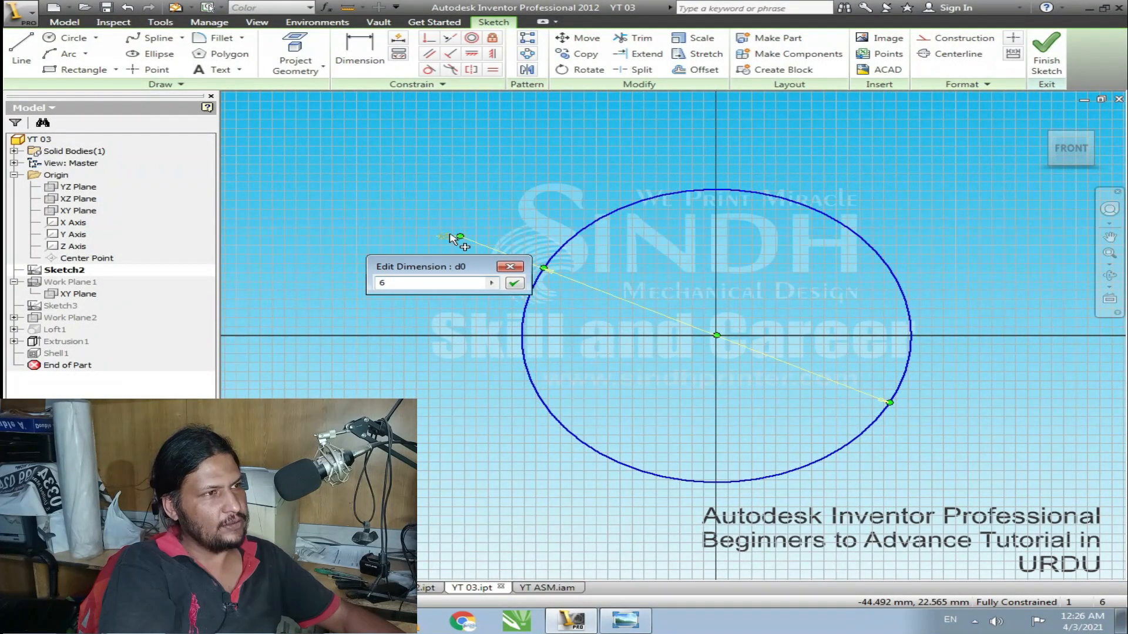
{"action": "type", "text": "66.5"}
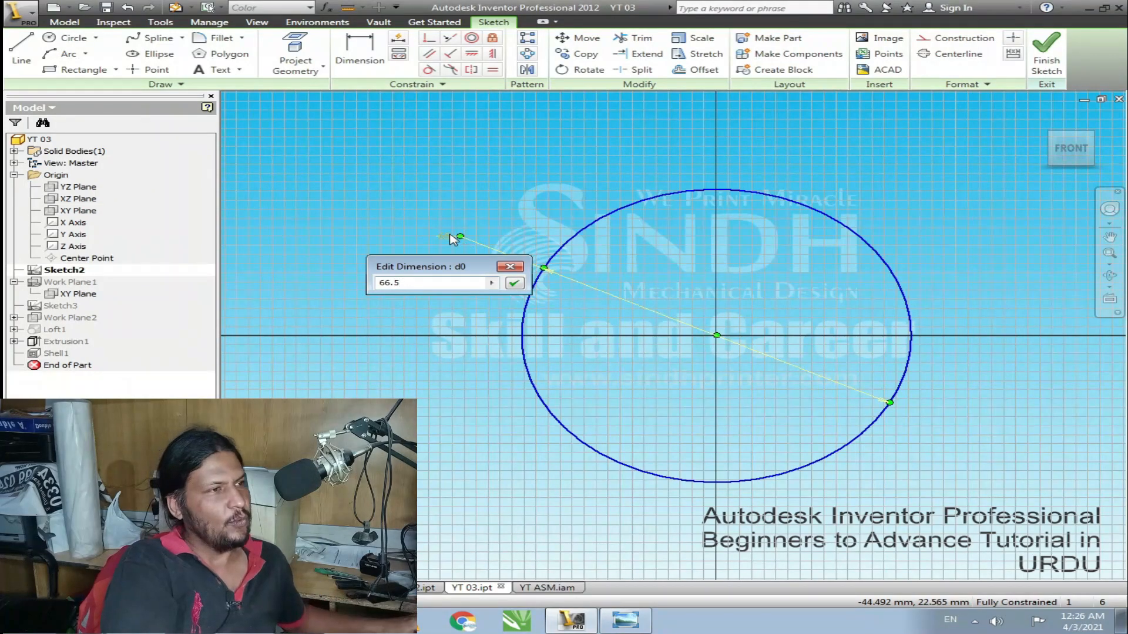
{"action": "key", "text": "Return"}
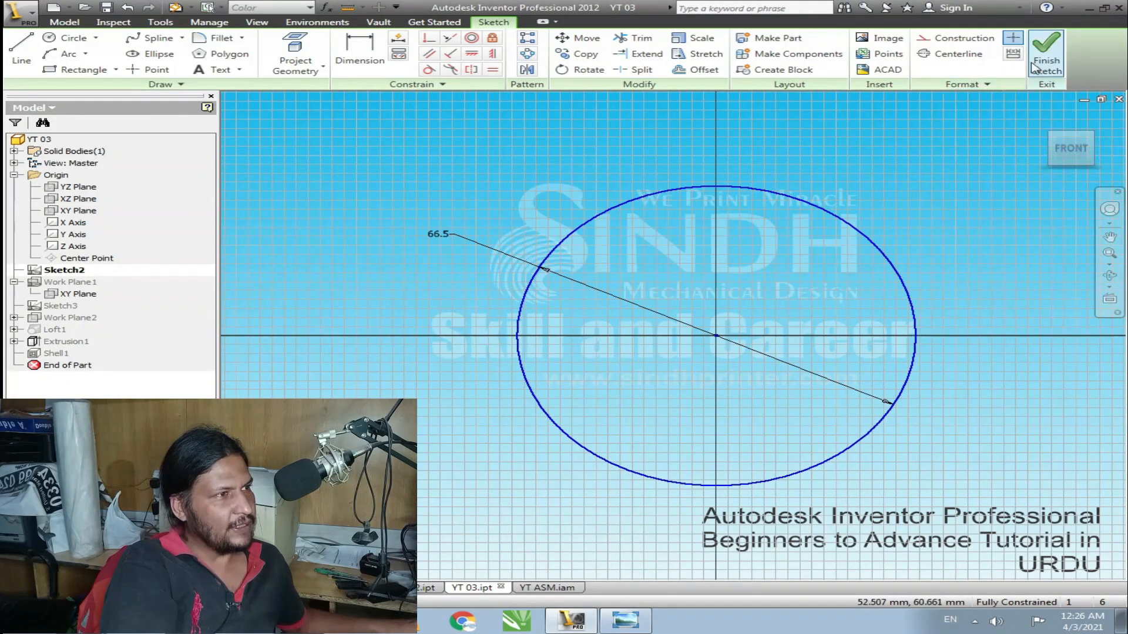
{"action": "left_click", "coordinate": [1046, 52]}
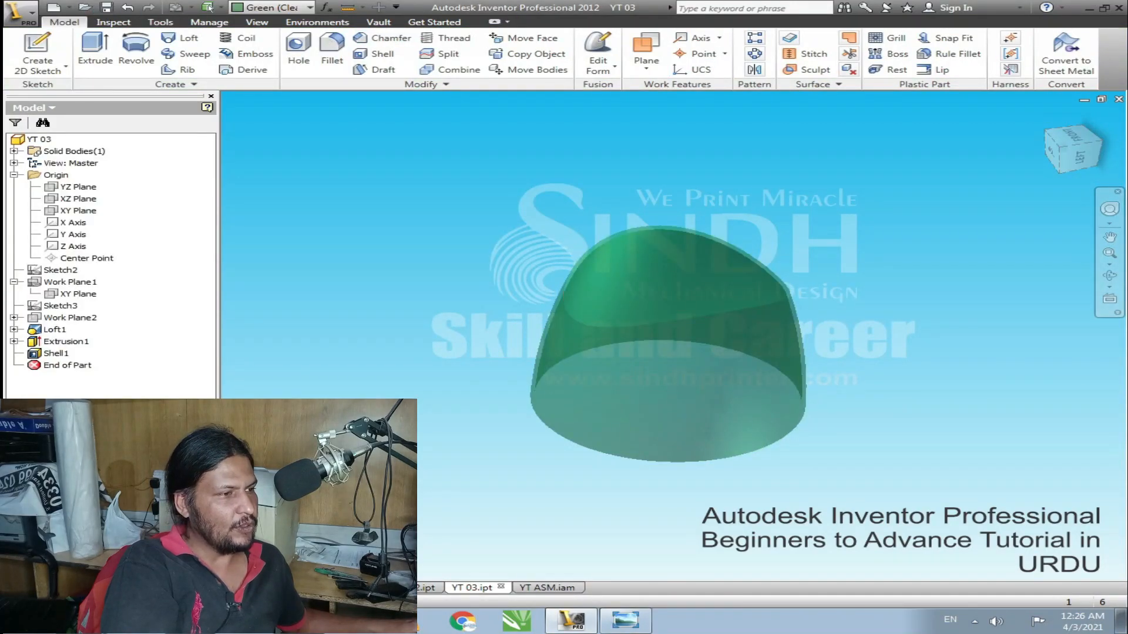
- Return to the YT ASM assembly and examine up close how the cap's wall fits over the can's rim
{"action": "left_click", "coordinate": [544, 588]}
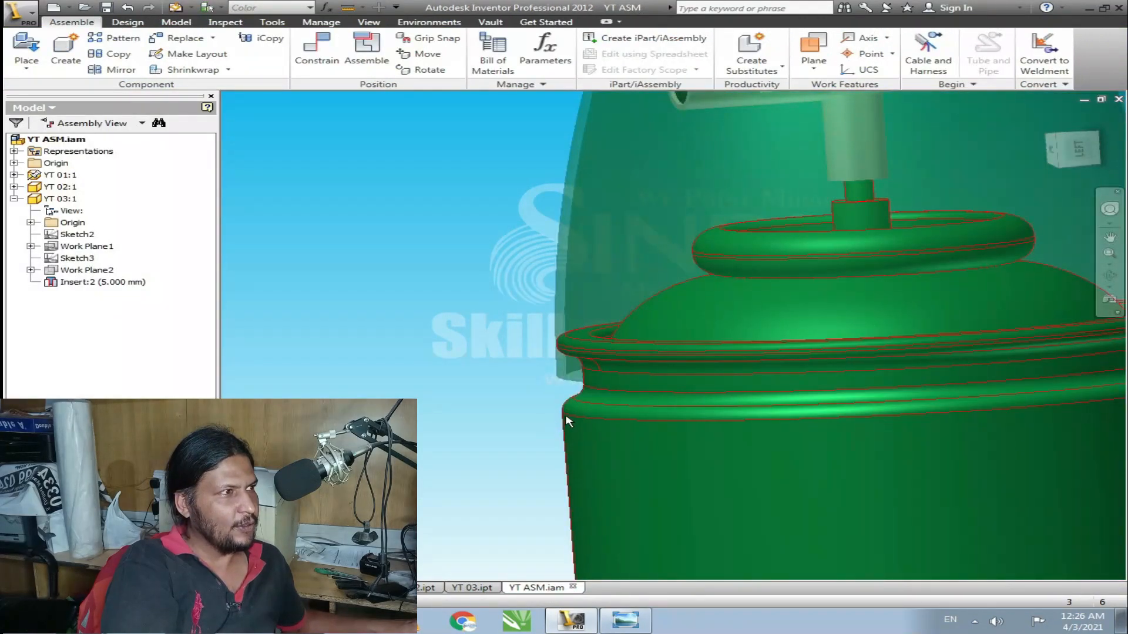
{"action": "scroll", "coordinate": [543, 338], "scroll_direction": "down", "scroll_amount": 2}
{"action": "key", "text": "F4"}
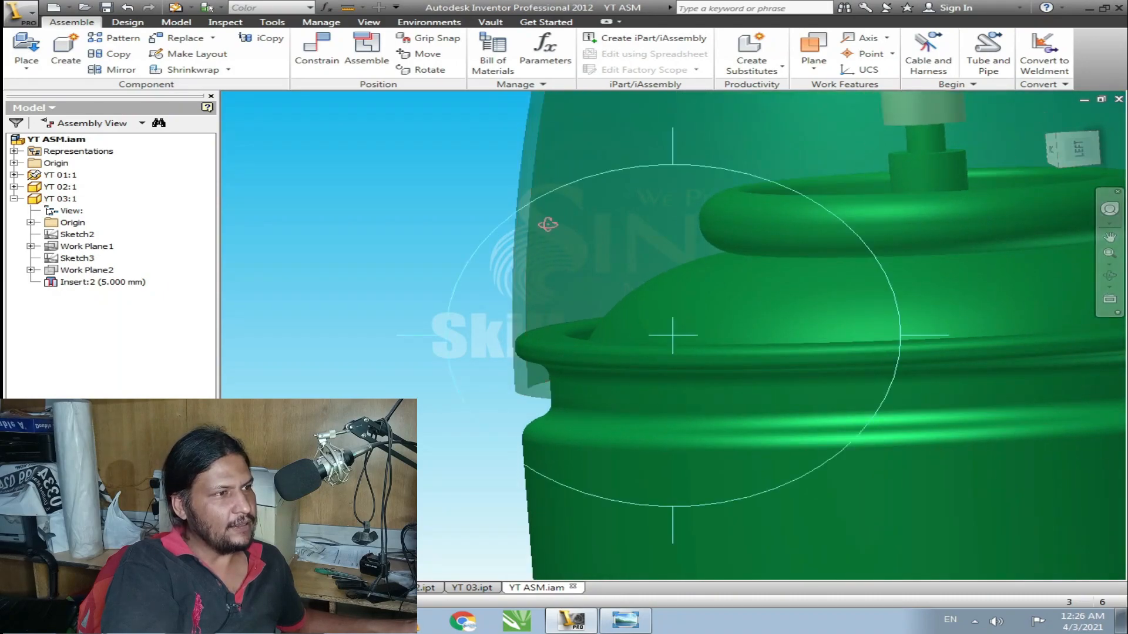
{"action": "left_click_drag", "start_coordinate": [563, 304], "coordinate": [595, 295]}
{"action": "scroll", "coordinate": [608, 303], "scroll_direction": "down", "scroll_amount": 2}
{"action": "scroll", "coordinate": [464, 358], "scroll_direction": "down", "scroll_amount": 3}
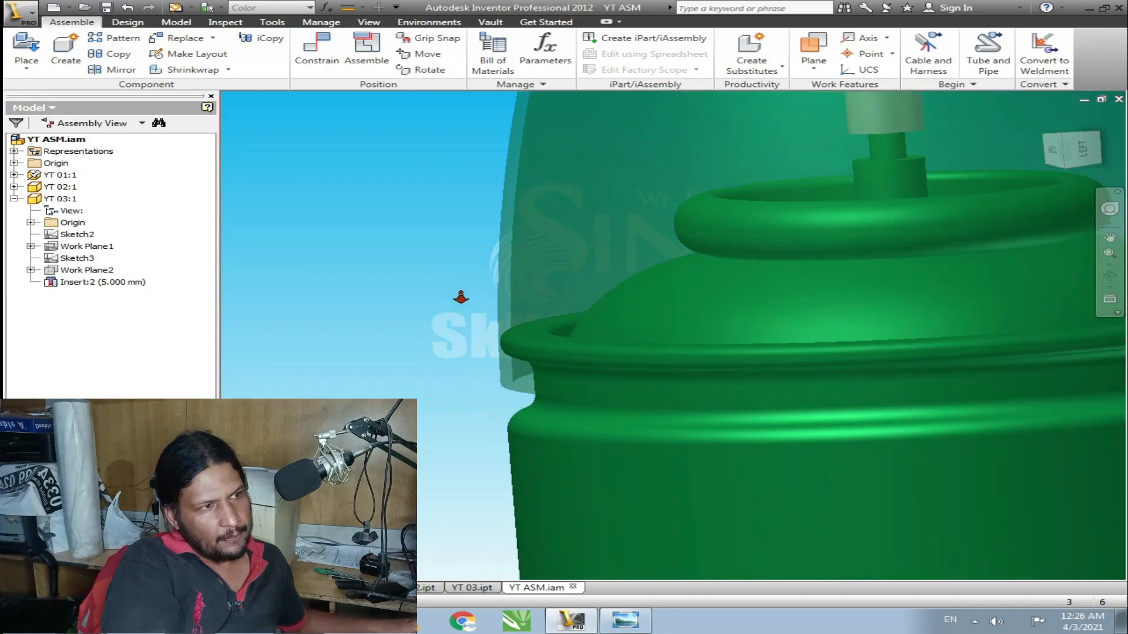
{"action": "scroll", "coordinate": [636, 317], "scroll_direction": "down", "scroll_amount": 4}
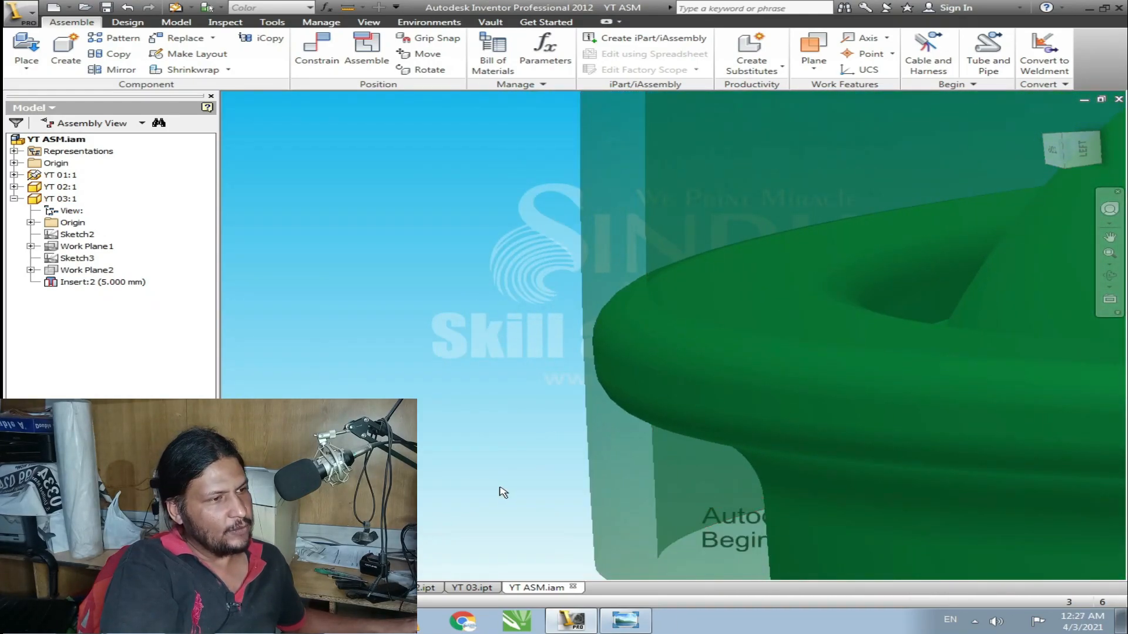
- In the YT 03 part, set the base circle's diameter in Sketch2 to 67 mm and finish the sketch
{"action": "left_click", "coordinate": [483, 588]}
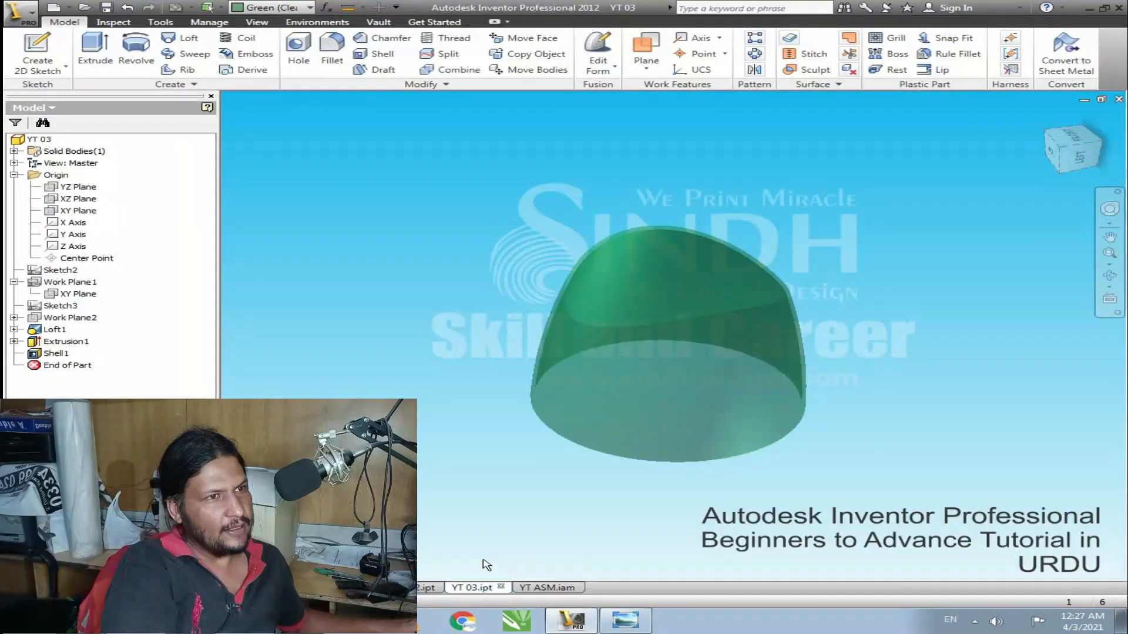
{"action": "double_click", "coordinate": [65, 270]}
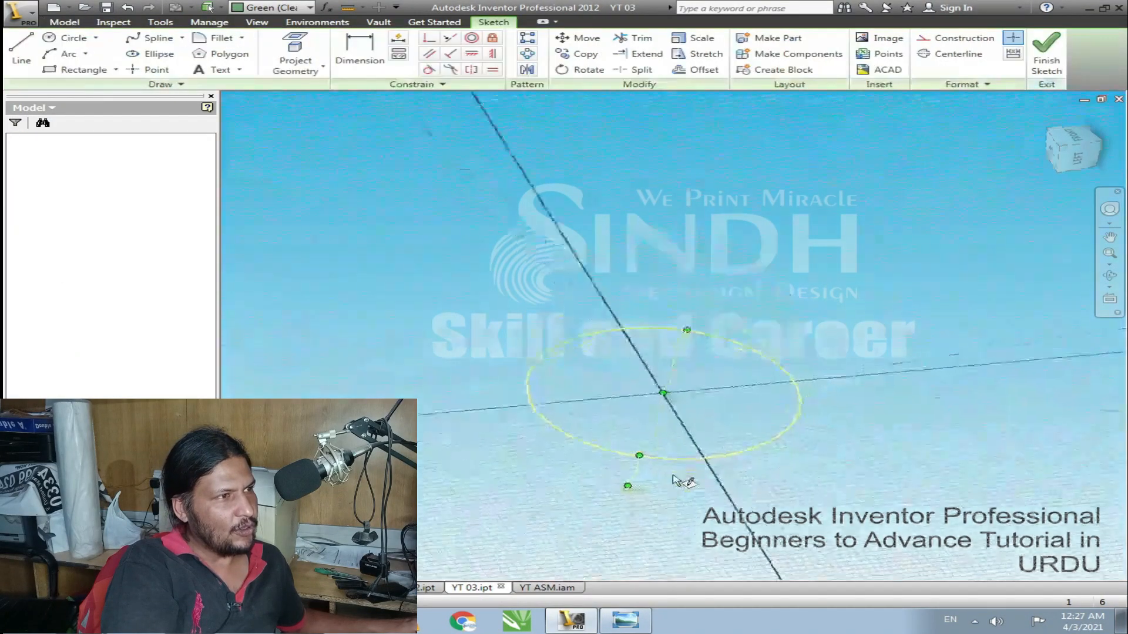
{"action": "double_click", "coordinate": [527, 266]}
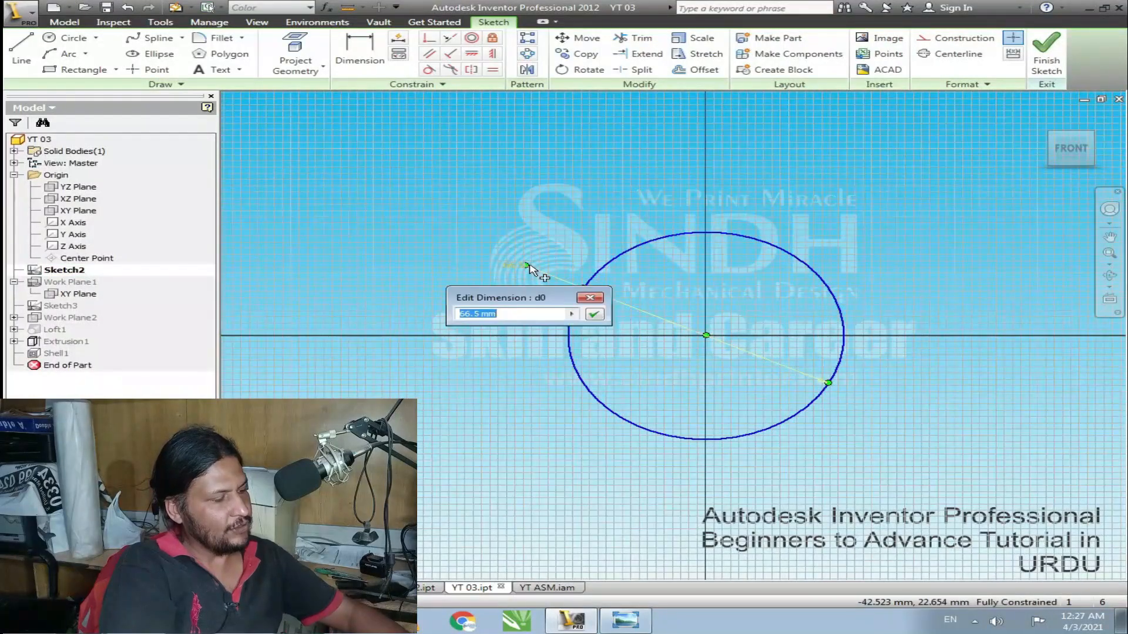
{"action": "type", "text": "67"}
{"action": "key", "text": "Return"}
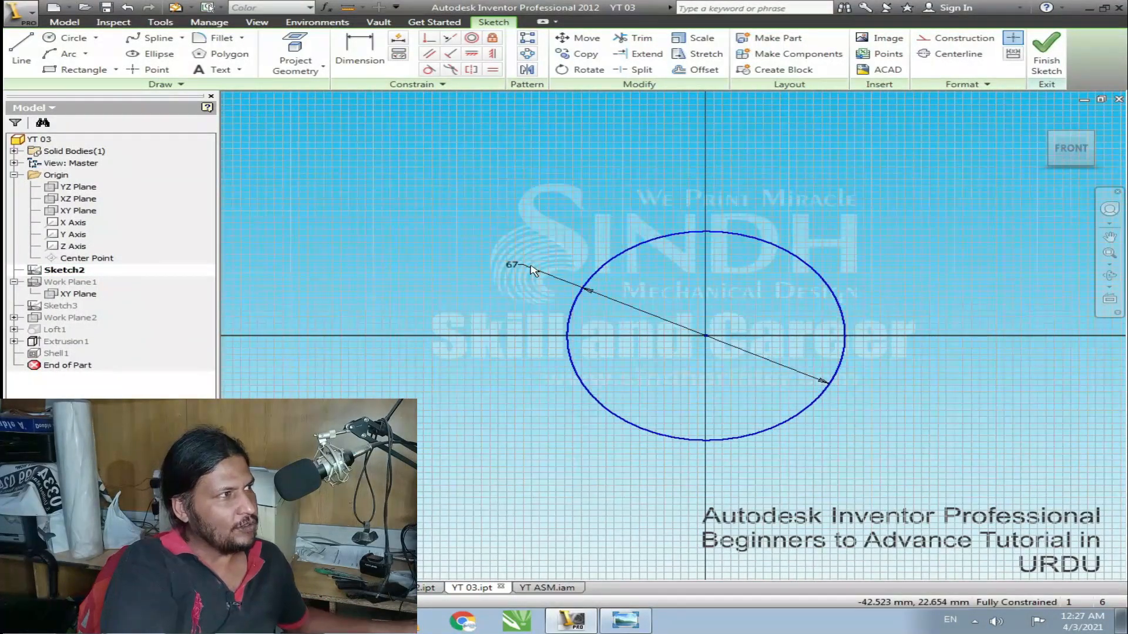
{"action": "left_click", "coordinate": [1047, 55]}
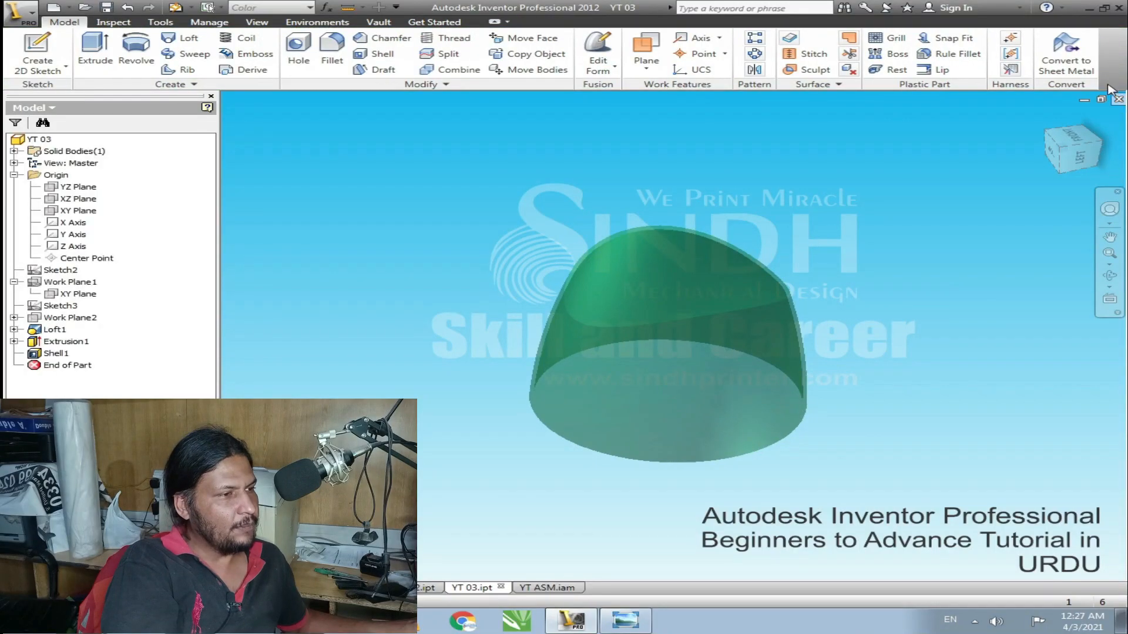
- Return to the YT ASM assembly and examine the resized cap's fit over the can's rim, up close and from several angles
{"action": "left_click", "coordinate": [536, 587]}
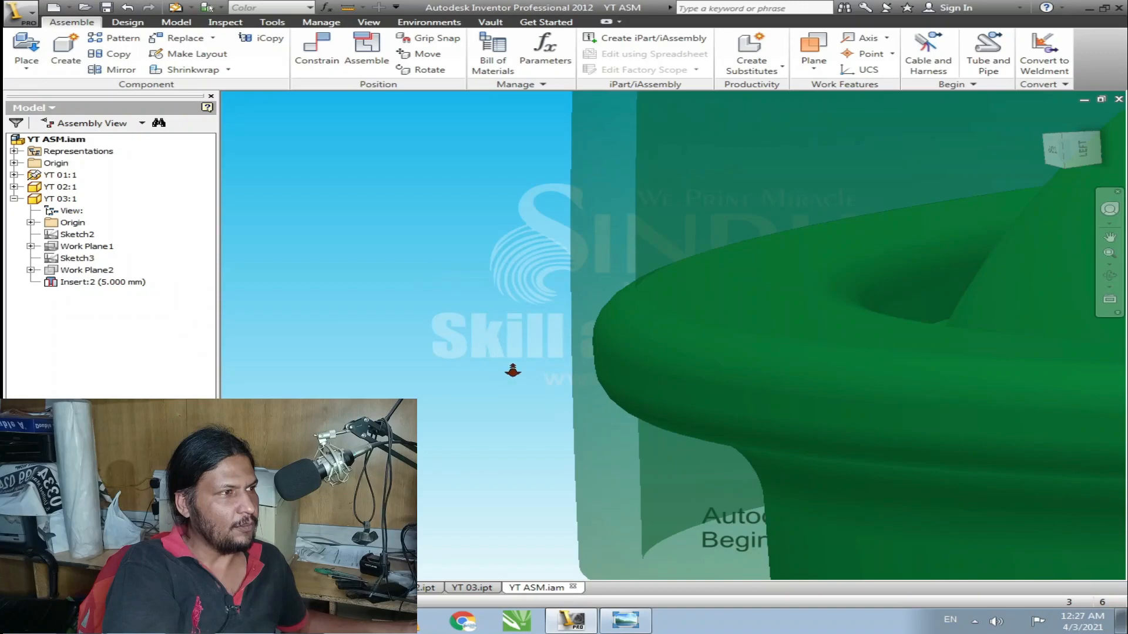
{"action": "left_click_drag", "start_coordinate": [512, 371], "coordinate": [559, 221]}
{"action": "middle_click_drag", "start_coordinate": [658, 329], "coordinate": [664, 403], "text": "shift"}
{"action": "scroll", "coordinate": [692, 322], "scroll_direction": "down", "scroll_amount": 3}
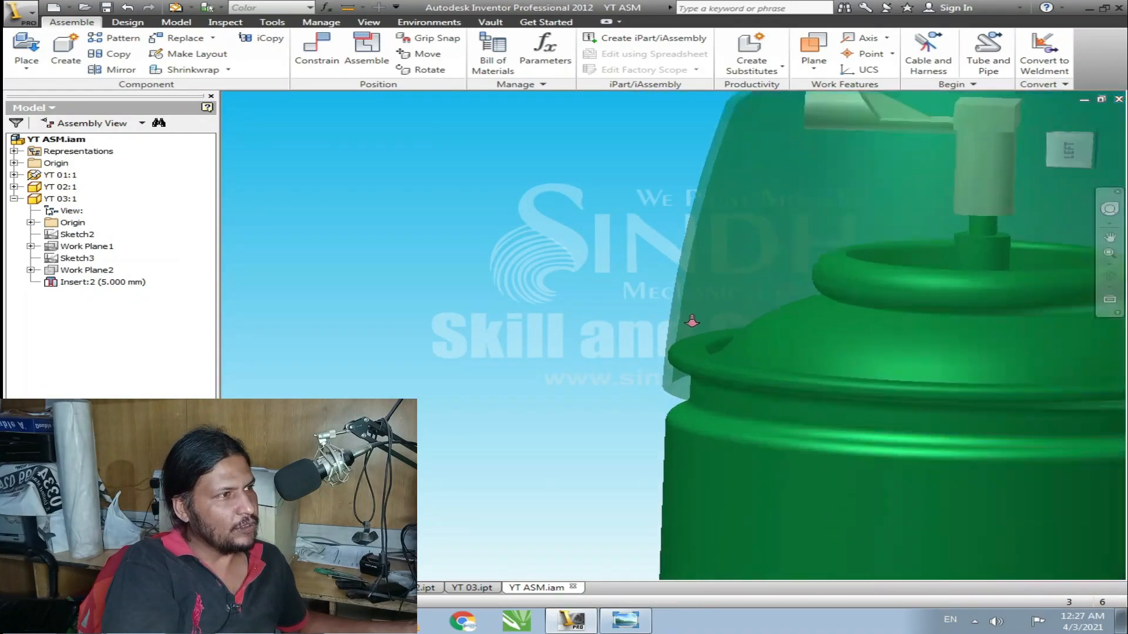
{"action": "scroll", "coordinate": [696, 250], "scroll_direction": "down", "scroll_amount": 4}
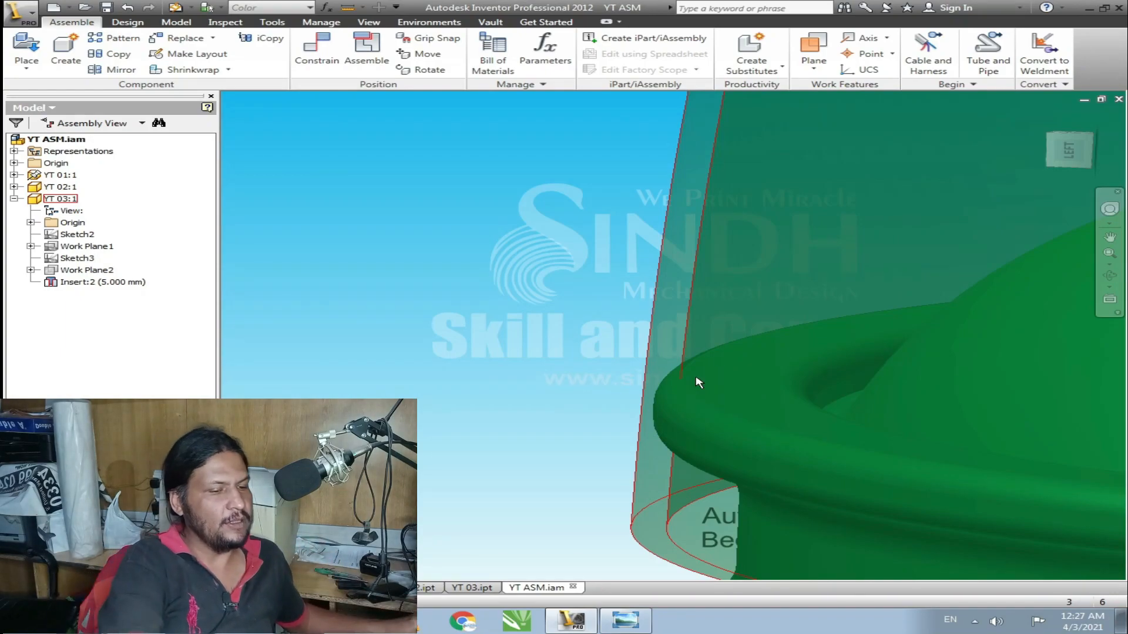
{"action": "scroll", "coordinate": [569, 335], "scroll_direction": "down", "scroll_amount": 5}
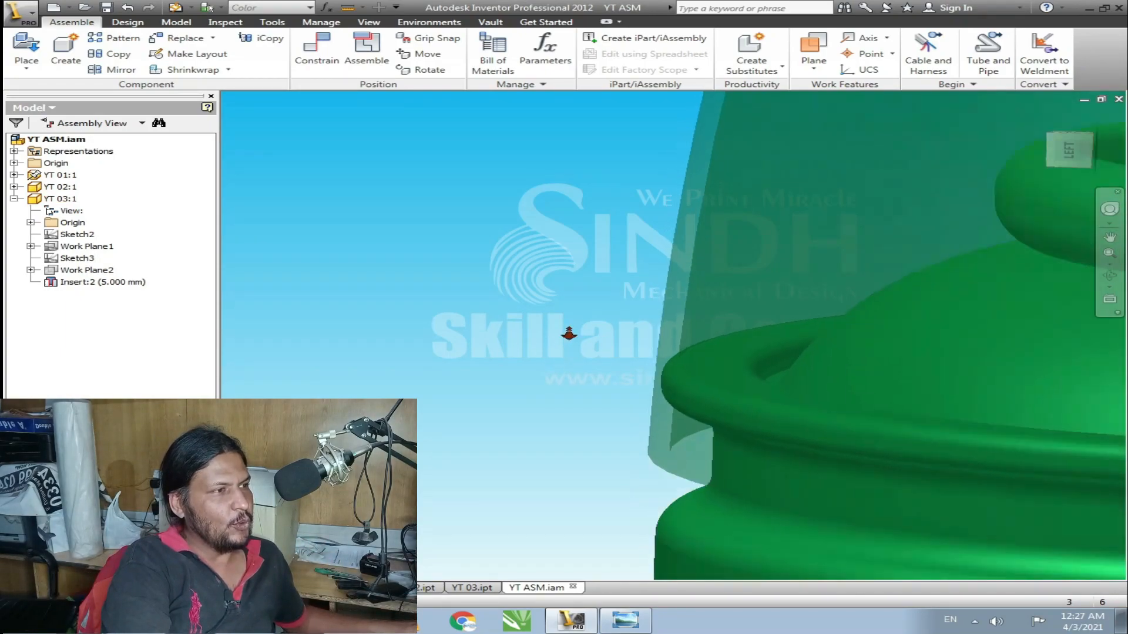
{"action": "middle_click_drag", "start_coordinate": [768, 322], "coordinate": [648, 424], "text": "shift"}
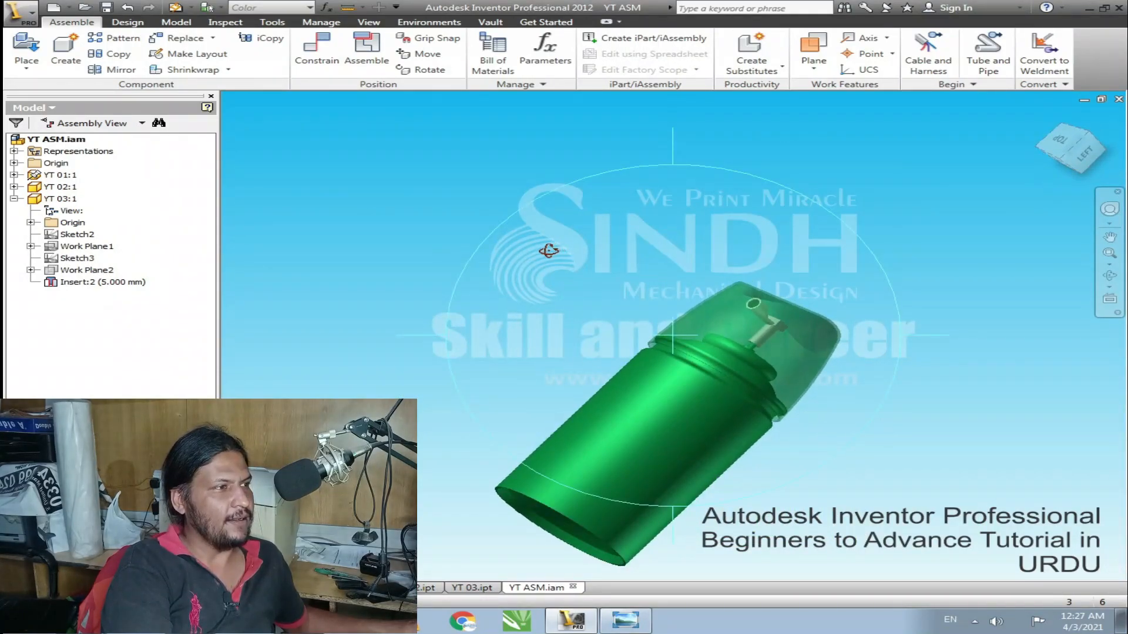
{"action": "middle_click_drag", "start_coordinate": [549, 251], "coordinate": [450, 295], "text": "shift"}
{"action": "middle_click_drag", "start_coordinate": [599, 262], "coordinate": [577, 225]}
{"action": "middle_click_drag", "start_coordinate": [636, 157], "coordinate": [667, 161], "text": "shift"}
{"action": "scroll", "coordinate": [657, 160], "scroll_direction": "up", "scroll_amount": 2}
{"action": "left_click", "coordinate": [657, 160]}
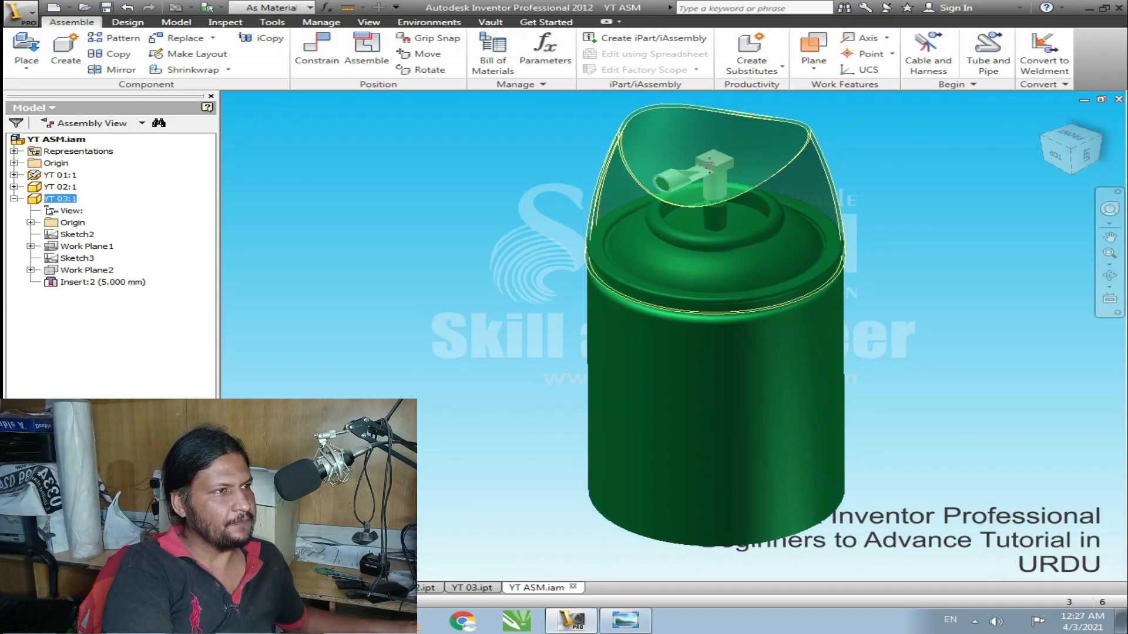
{"action": "left_click", "coordinate": [452, 191]}
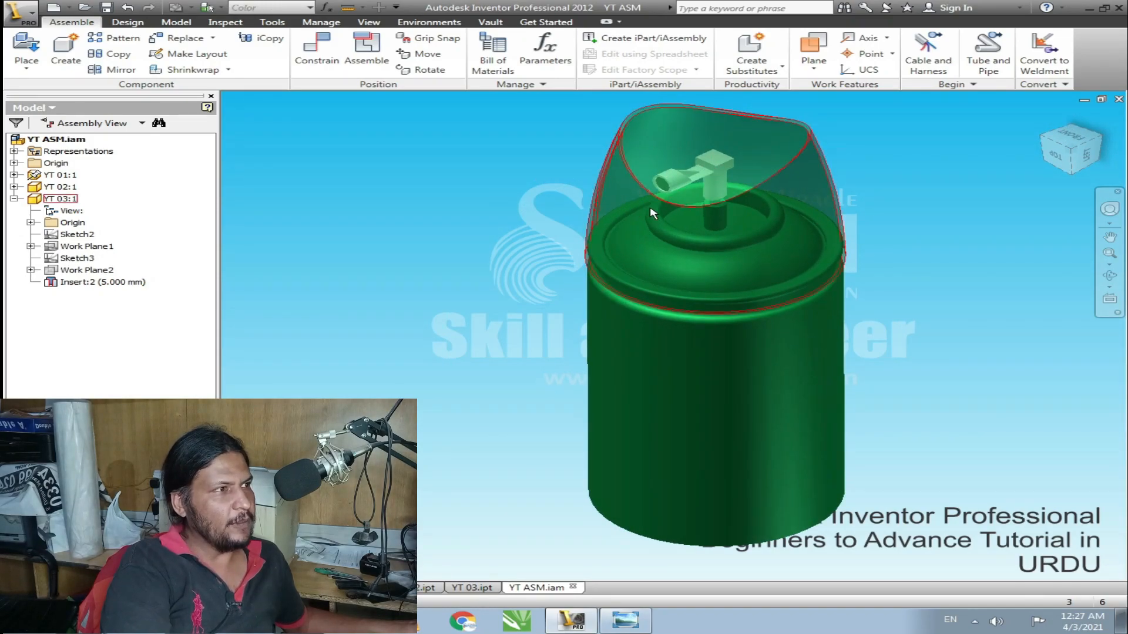
{"action": "middle_click_drag", "start_coordinate": [685, 195], "coordinate": [670, 218]}
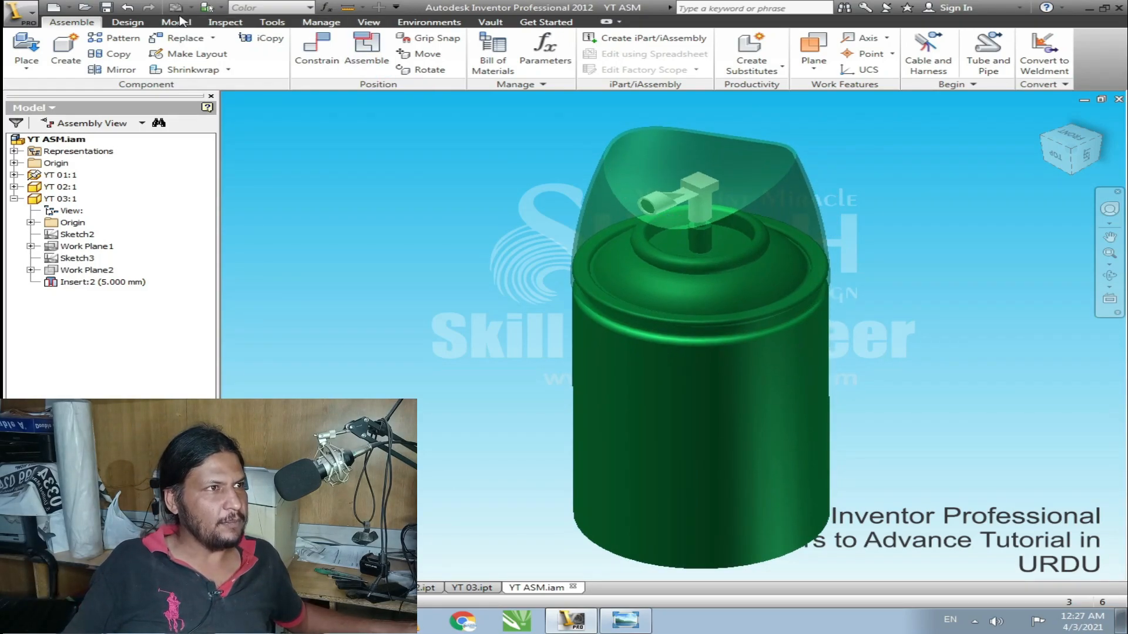
- Switch the assembly's view projection to Perspective and orient the can so the whole model is in view
{"action": "left_click", "coordinate": [369, 22]}
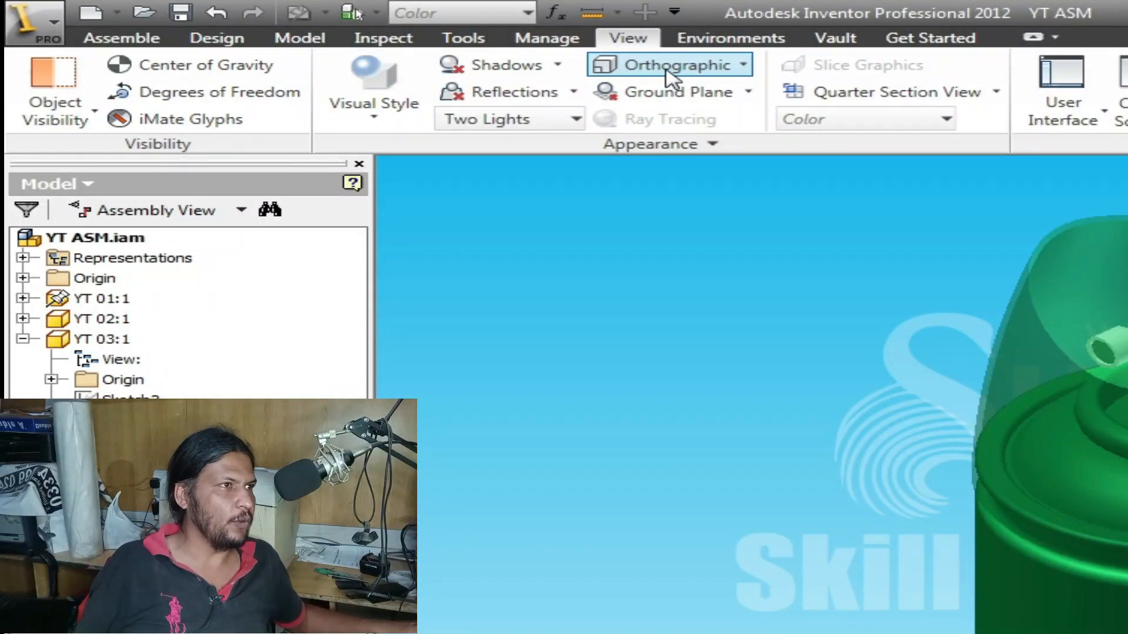
{"action": "left_click", "coordinate": [670, 73]}
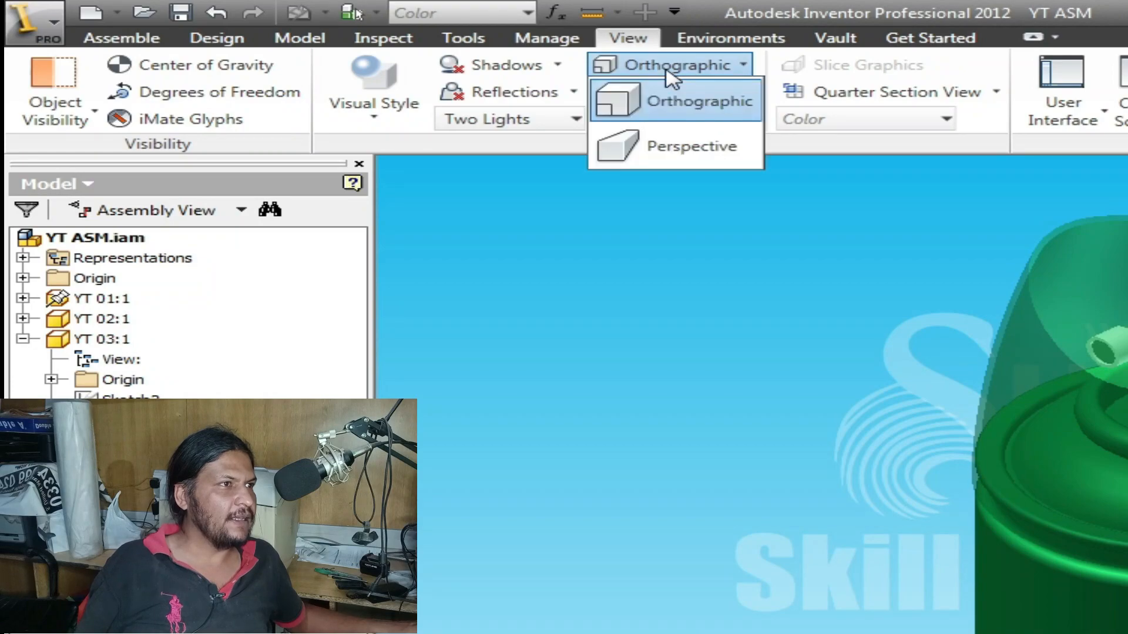
{"action": "left_click", "coordinate": [691, 157]}
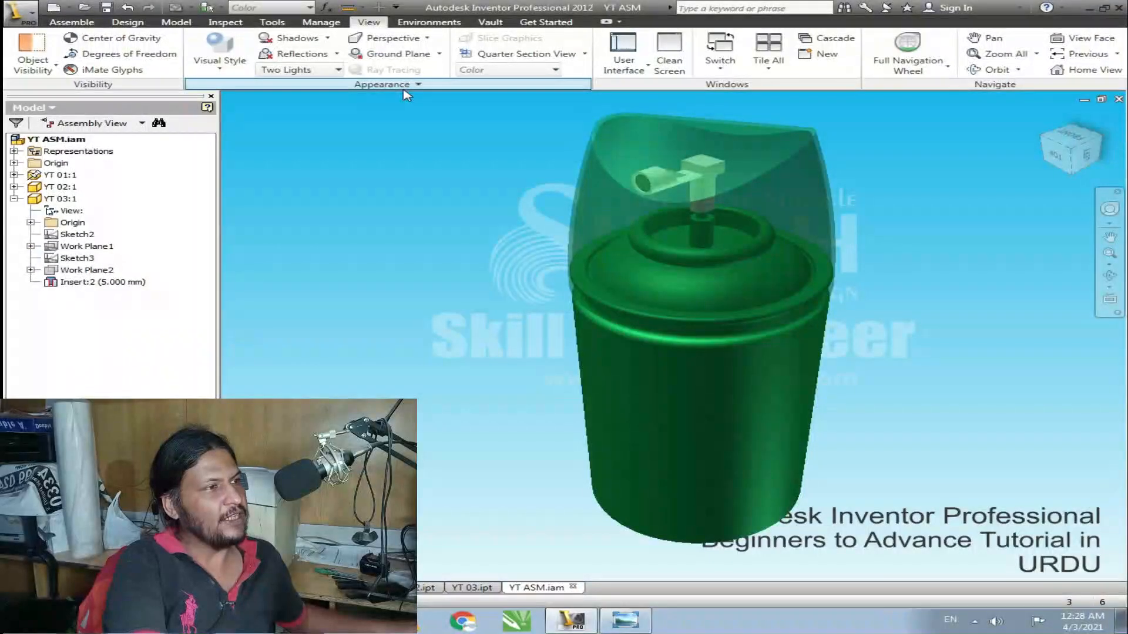
{"action": "key", "text": "F4"}
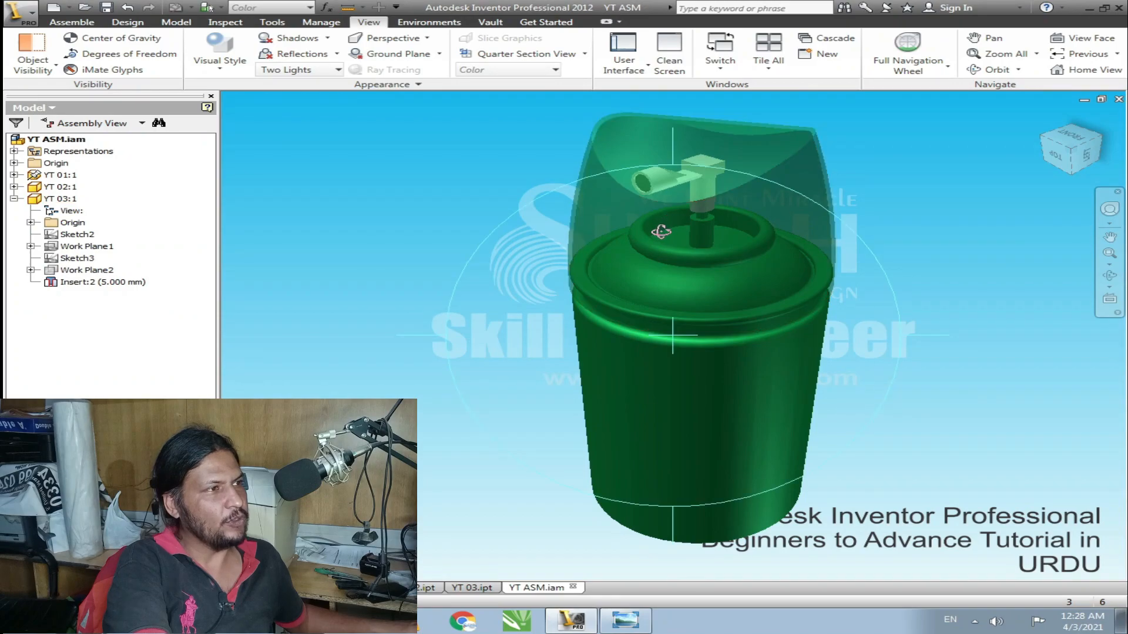
{"action": "left_click_drag", "start_coordinate": [679, 167], "coordinate": [671, 209]}
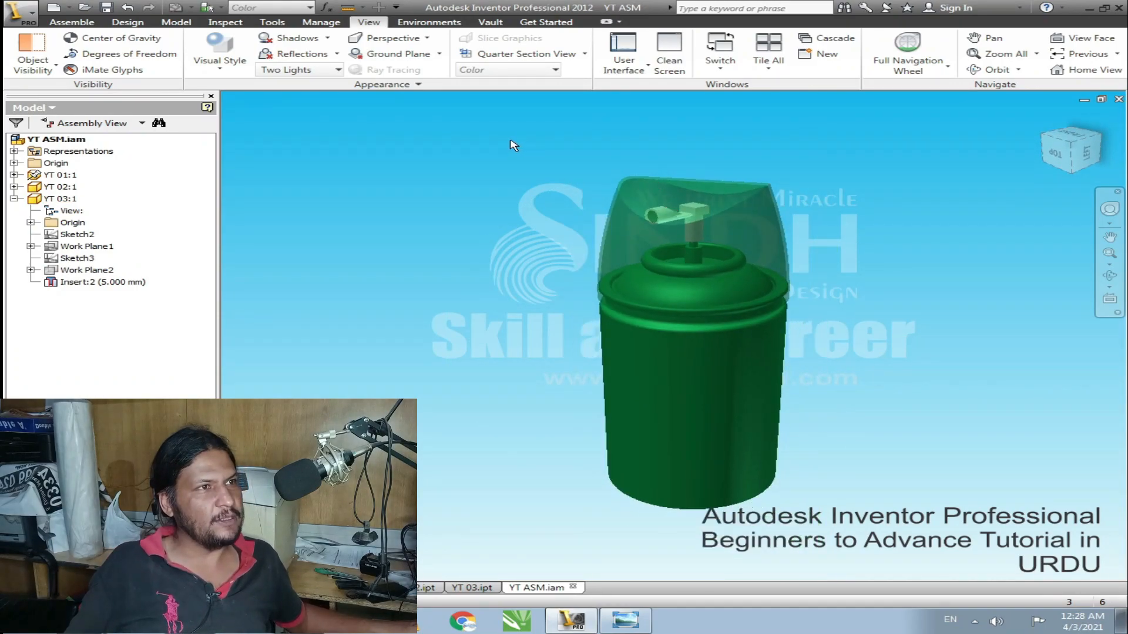
- Enter the Inventor Studio environment for YT ASM and open the Render Image settings
{"action": "left_click", "coordinate": [272, 22]}
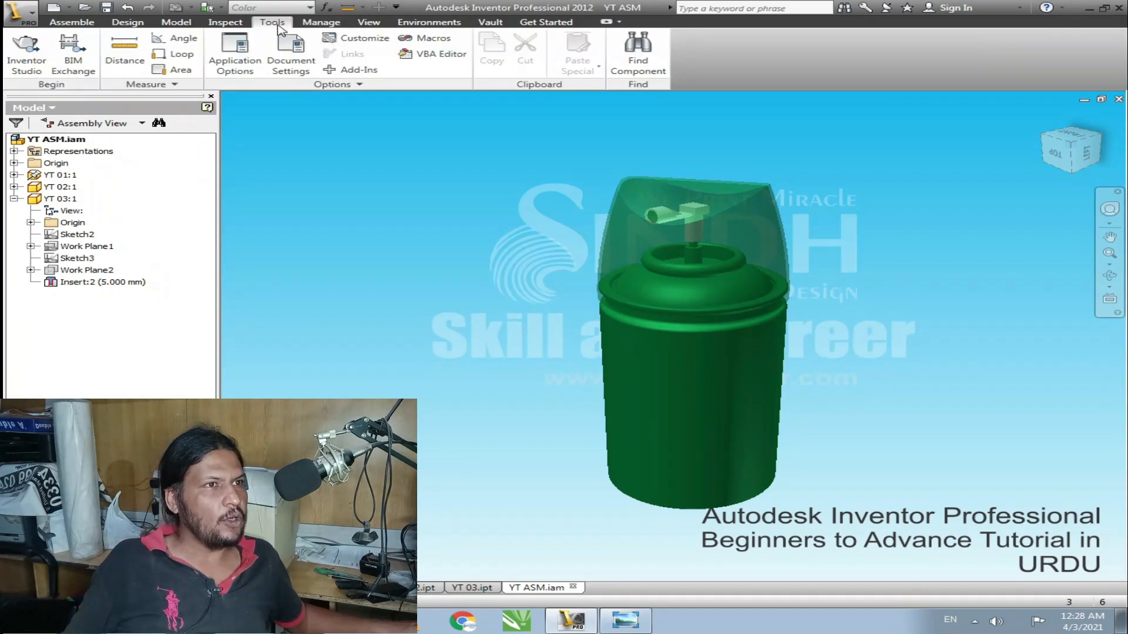
{"action": "left_click", "coordinate": [27, 65]}
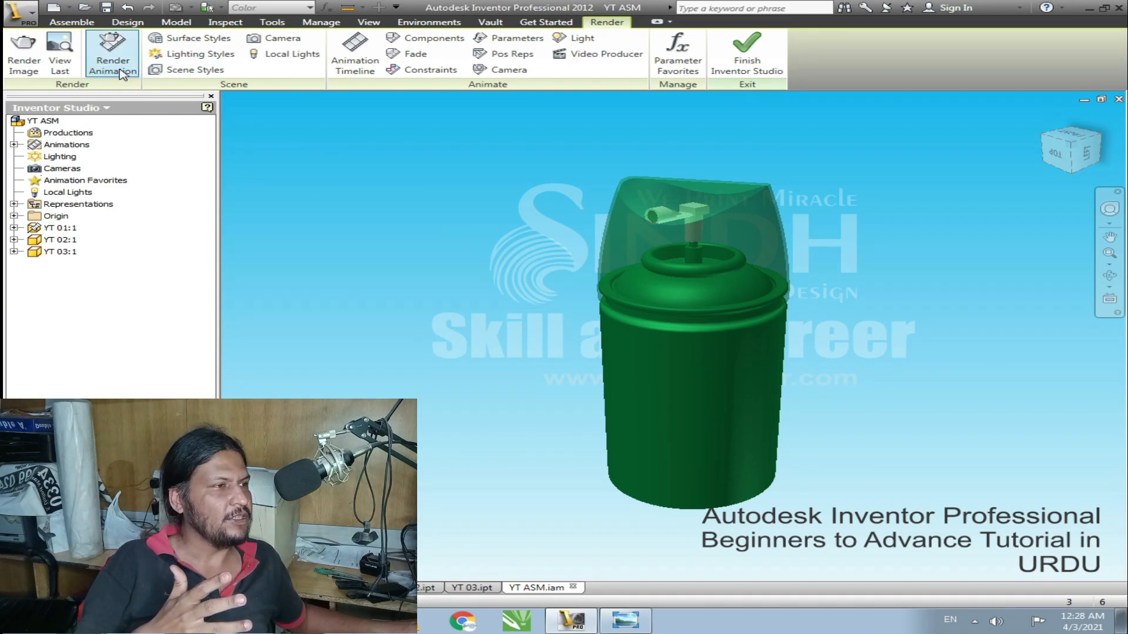
{"action": "left_click", "coordinate": [22, 65]}
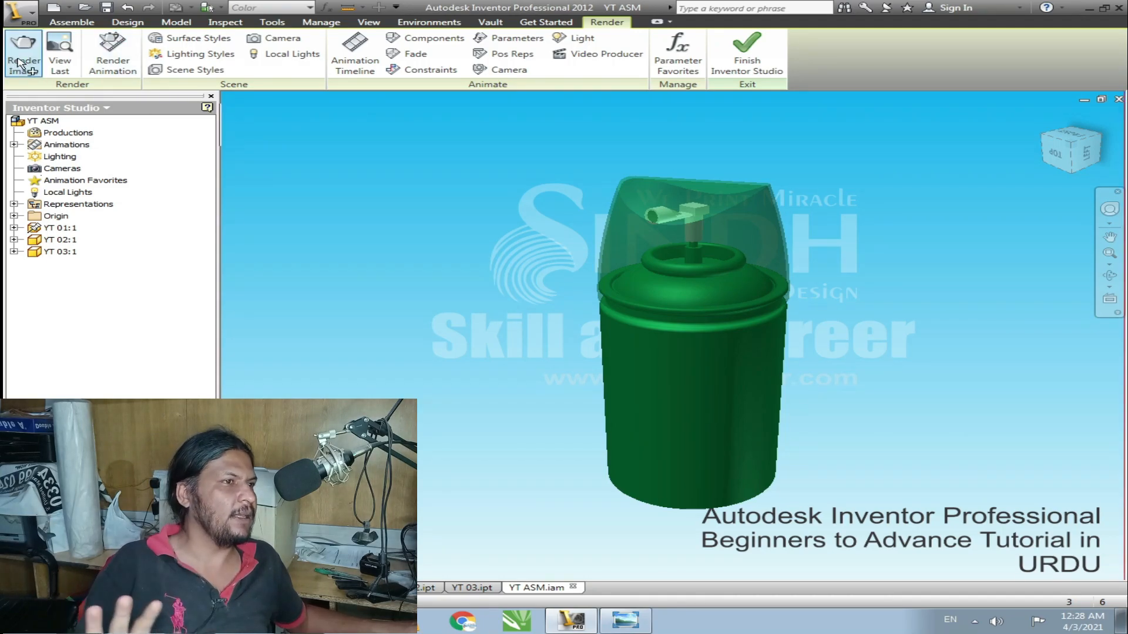
- Review the camera, lighting style and scene style choices available for the rendered image
{"action": "left_click", "coordinate": [329, 178]}
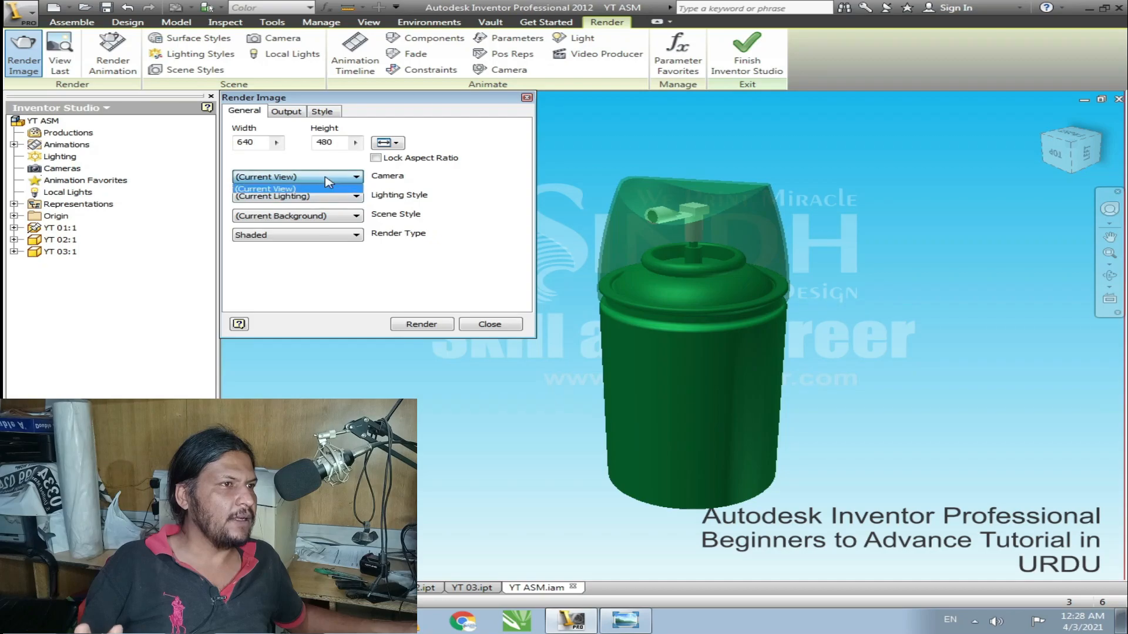
{"action": "left_click", "coordinate": [326, 179]}
{"action": "left_click", "coordinate": [317, 195]}
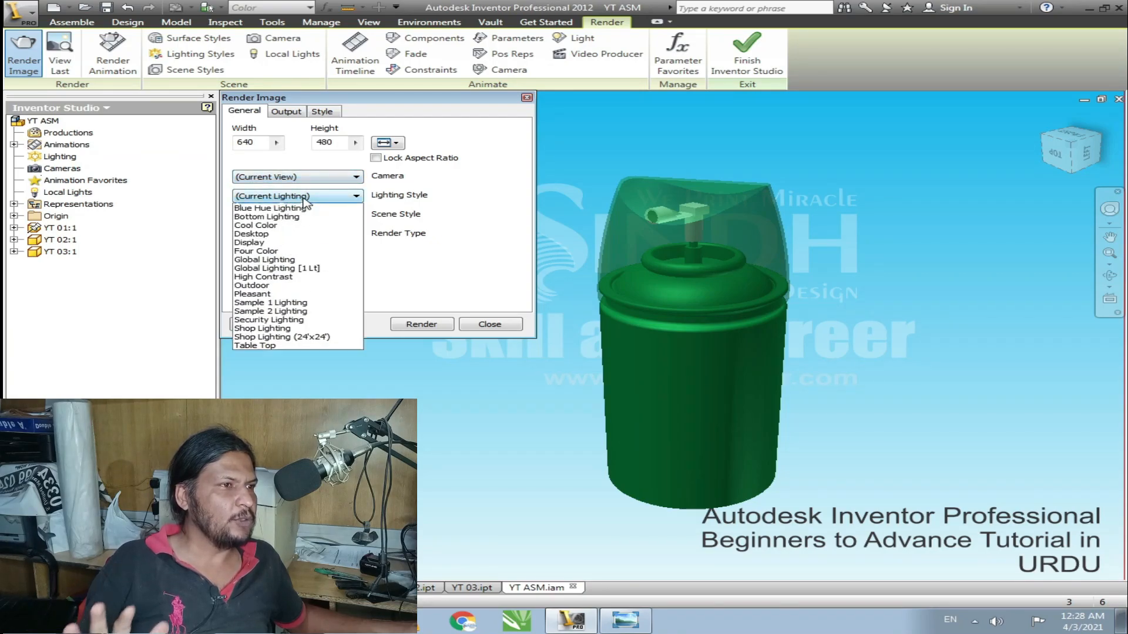
{"action": "left_click", "coordinate": [304, 200]}
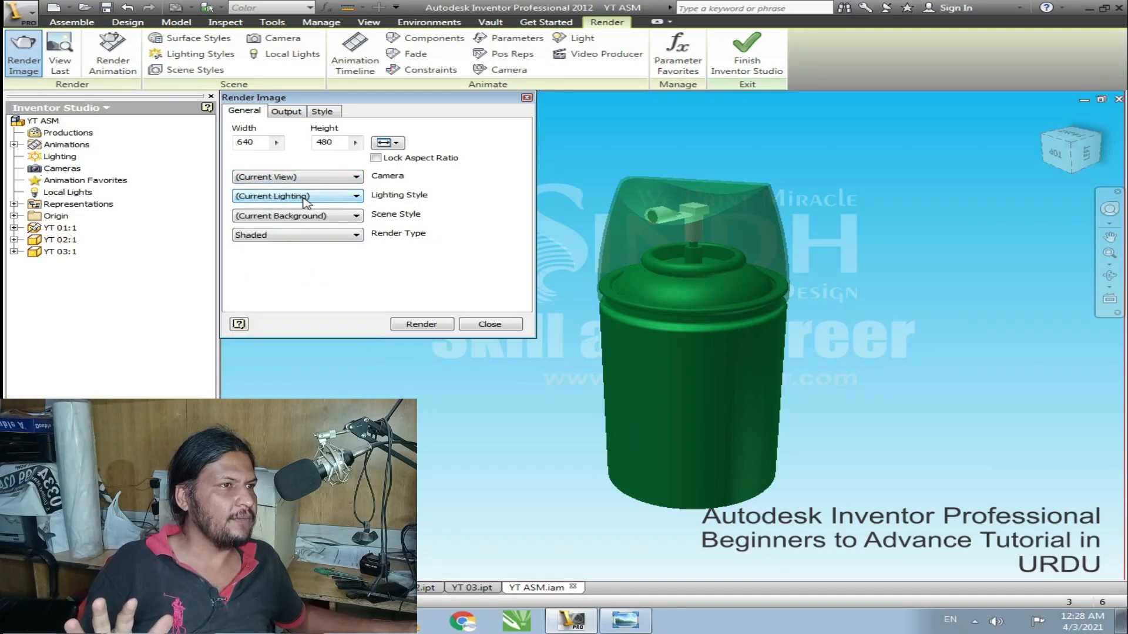
{"action": "left_click", "coordinate": [273, 216]}
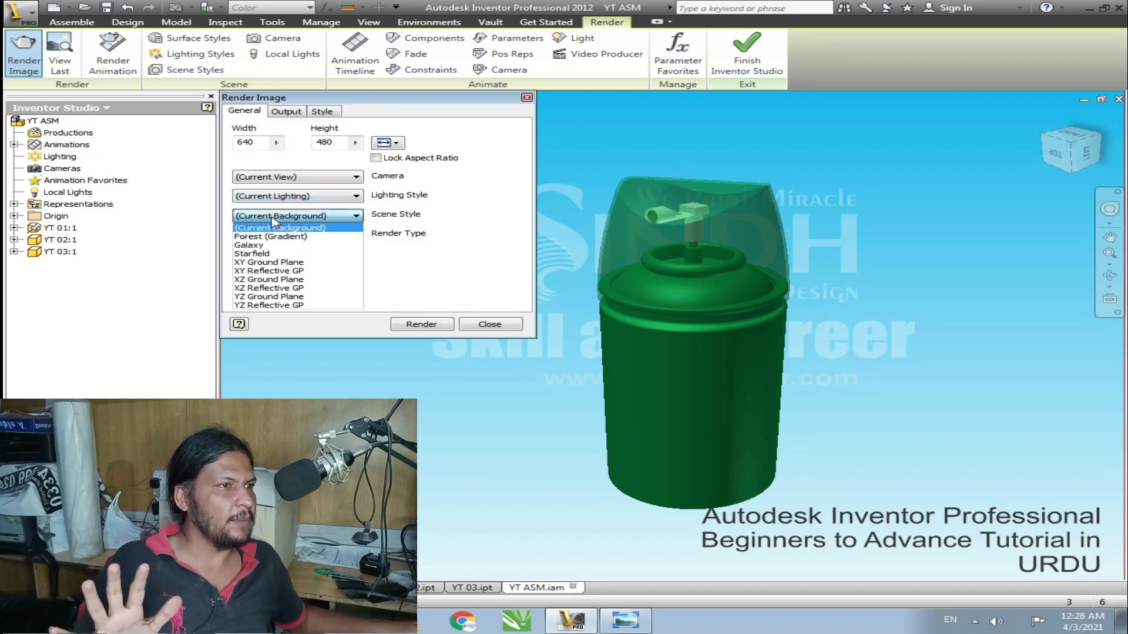
{"action": "left_click", "coordinate": [273, 216]}
{"action": "left_click", "coordinate": [273, 216]}
{"action": "left_click", "coordinate": [273, 217]}
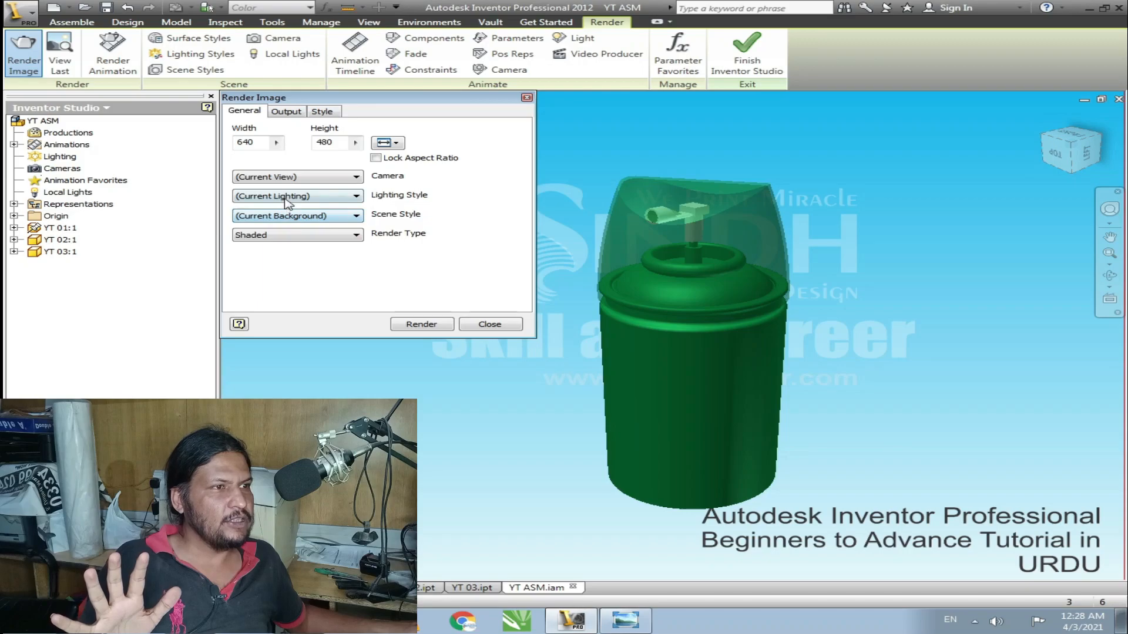
- Set the render's lighting style to Global Lighting and its width to 1500 with the 1024 x 768 aspect ratio locked
{"action": "left_click", "coordinate": [286, 197]}
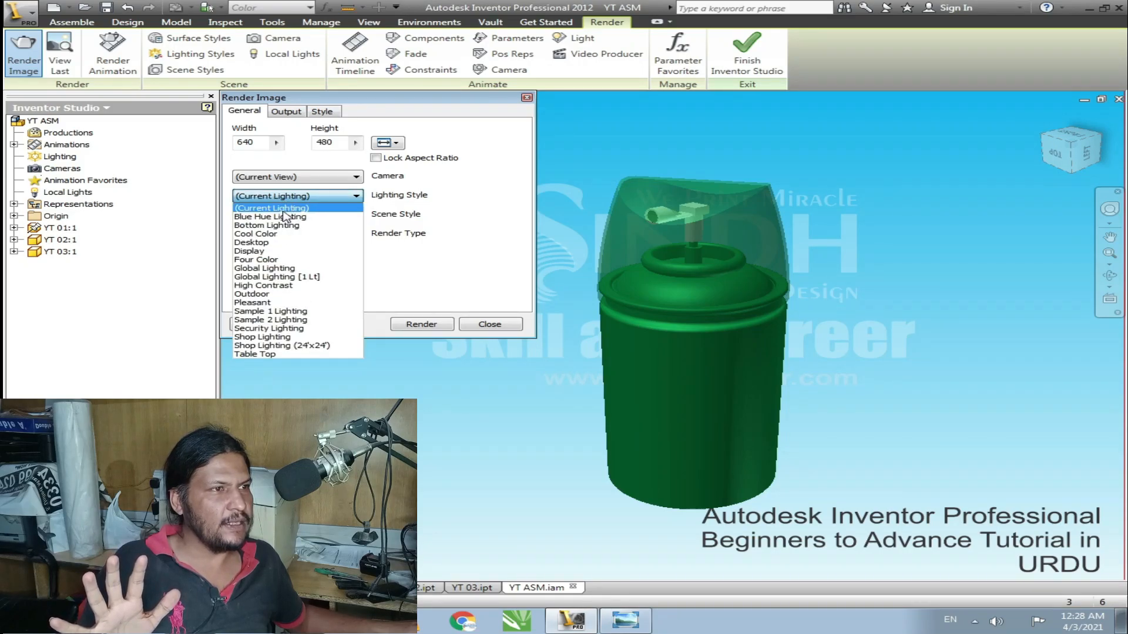
{"action": "left_click", "coordinate": [285, 270]}
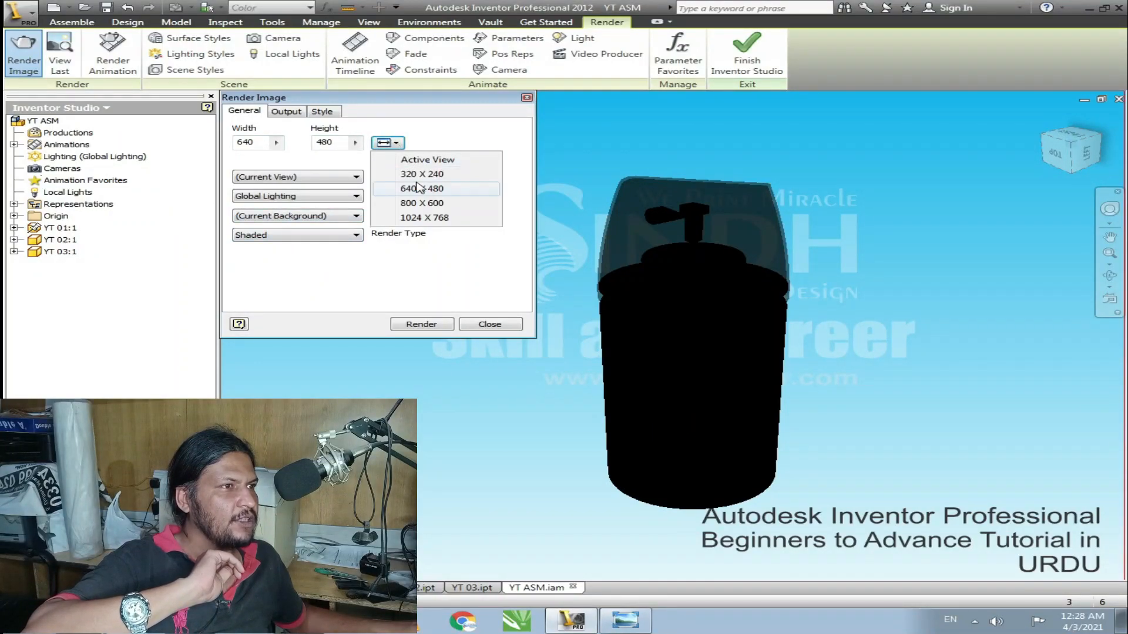
{"action": "left_click", "coordinate": [423, 217]}
{"action": "left_click", "coordinate": [376, 158]}
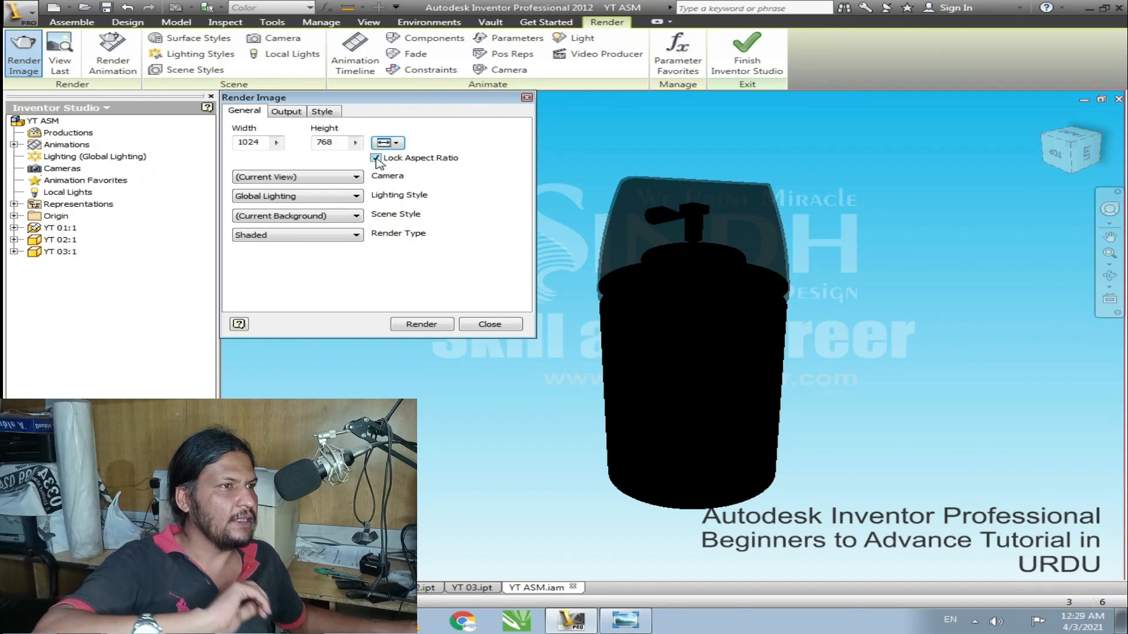
{"action": "double_click", "coordinate": [262, 142]}
{"action": "type", "text": "1"}
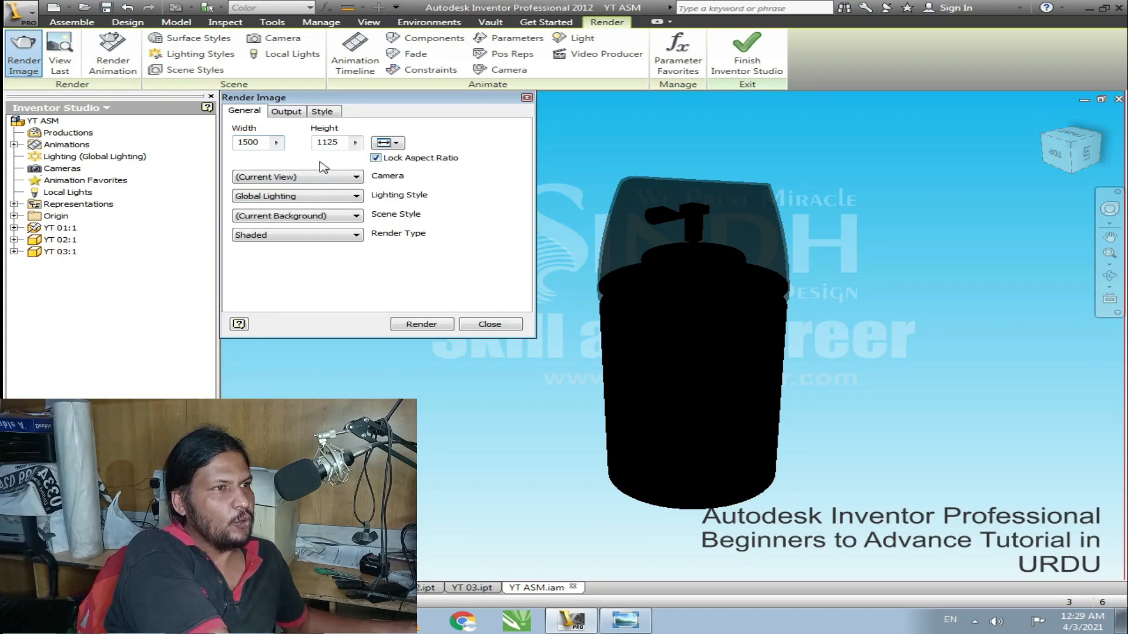
- Render the image with the second antialiasing level and maximize the render output window
{"action": "left_click", "coordinate": [287, 113]}
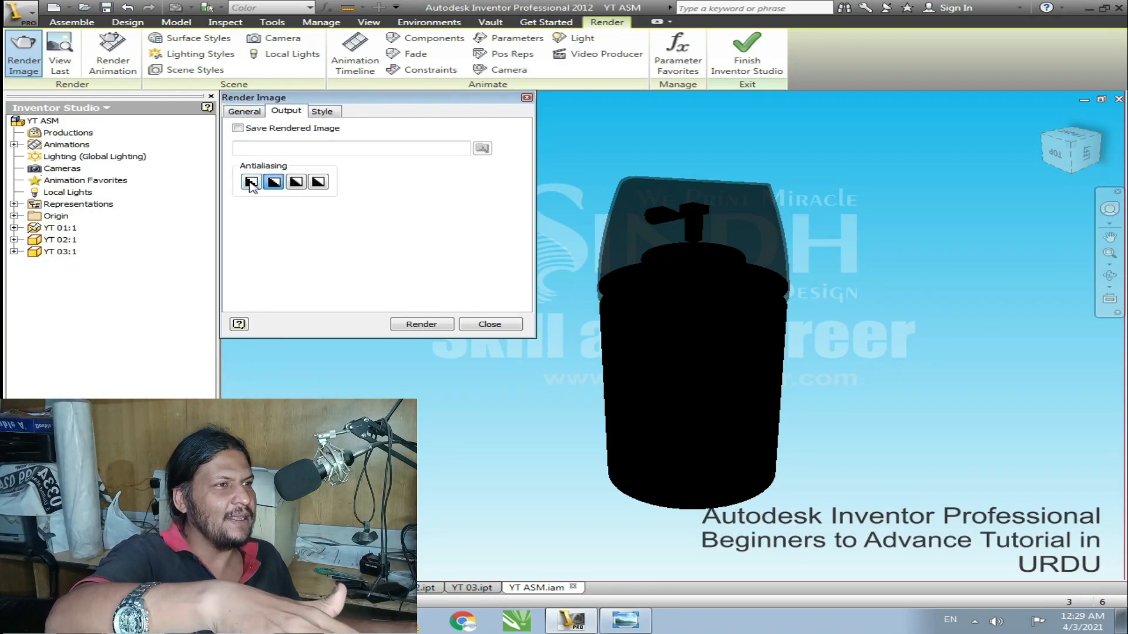
{"action": "left_click", "coordinate": [319, 182]}
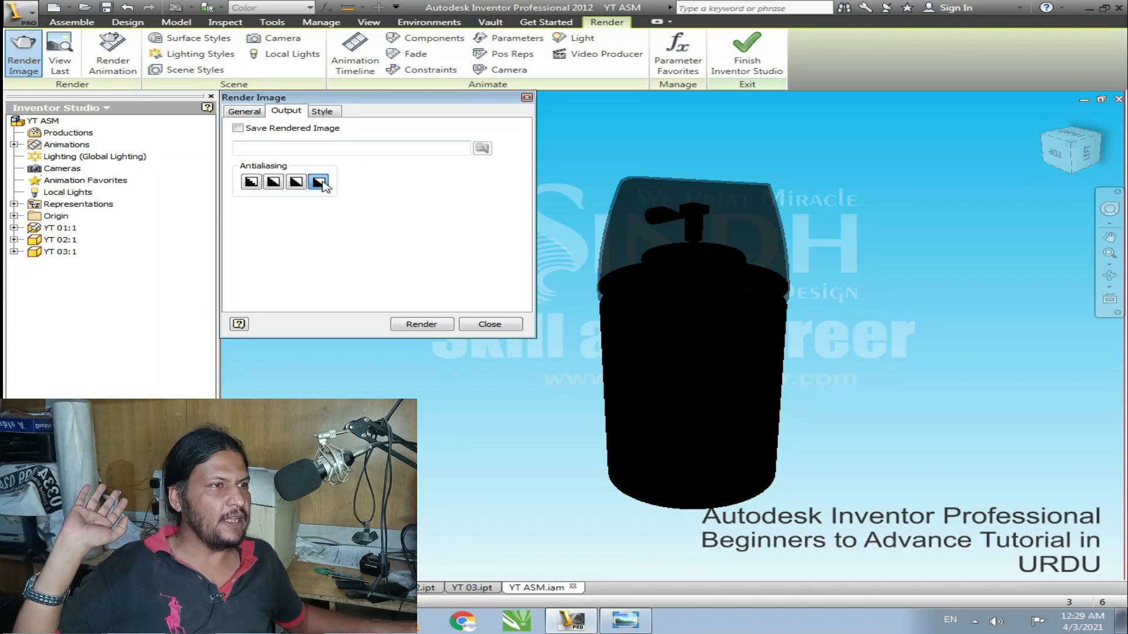
{"action": "left_click", "coordinate": [274, 183]}
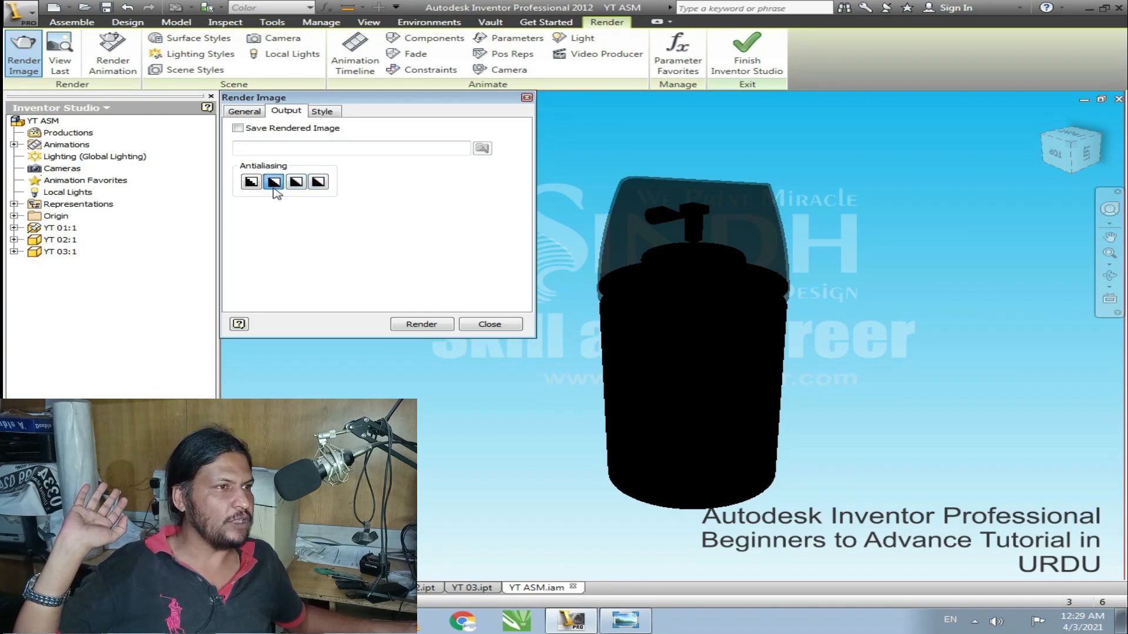
{"action": "left_click", "coordinate": [417, 326]}
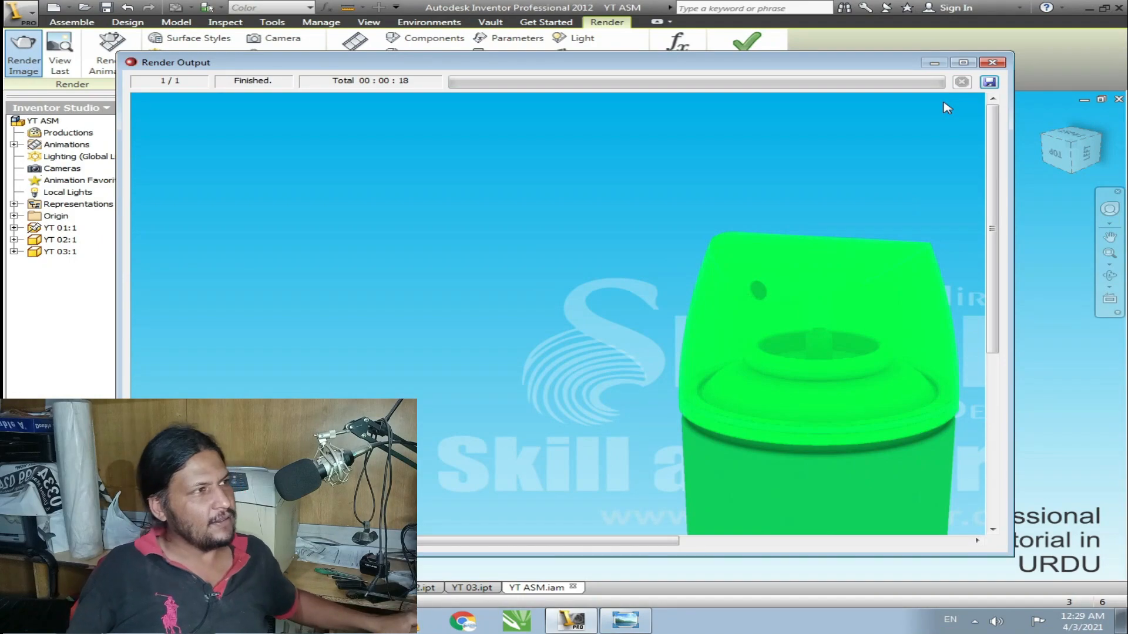
{"action": "left_click", "coordinate": [963, 62]}
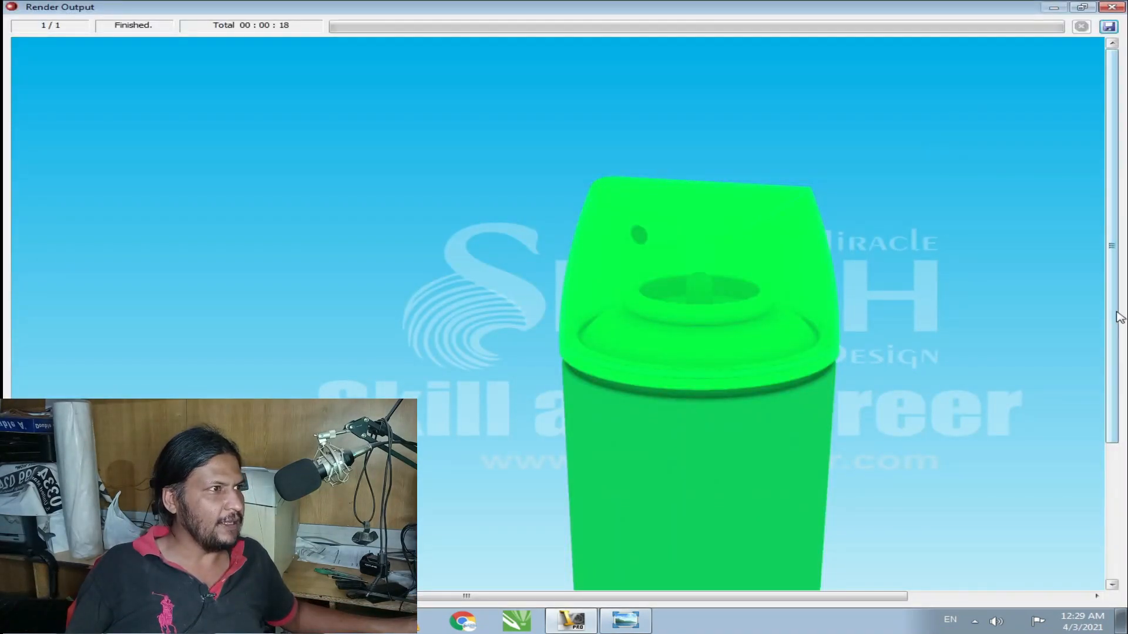
- Check the rendered image, close the render output and set the lighting style to (Current Lighting)
{"action": "left_click_drag", "start_coordinate": [1113, 306], "coordinate": [1098, 332]}
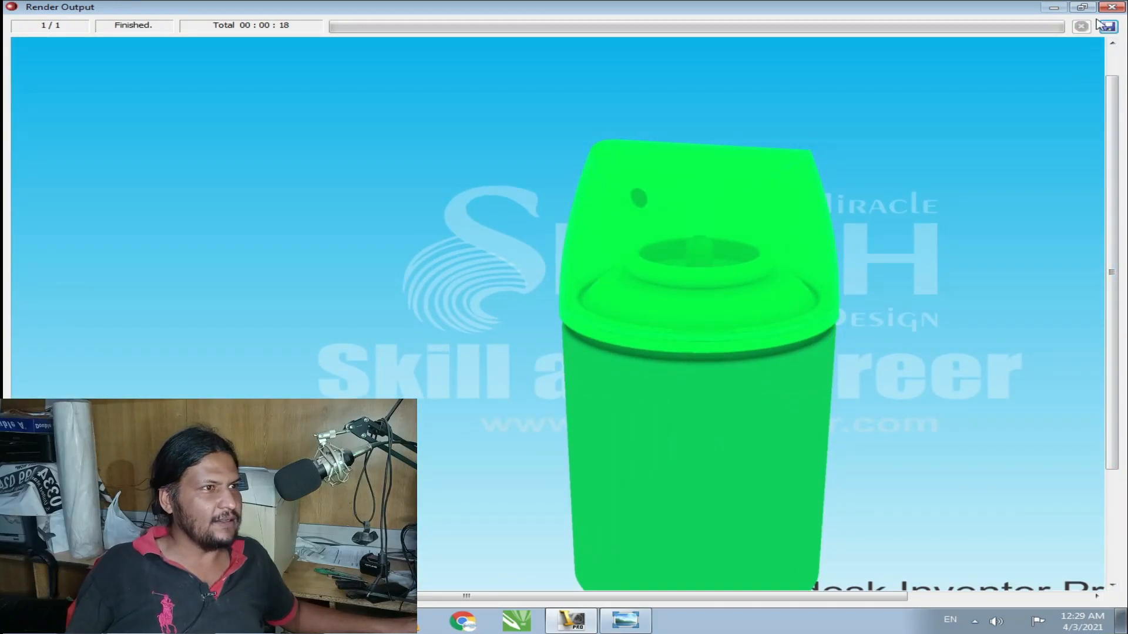
{"action": "left_click", "coordinate": [1112, 7]}
{"action": "left_click", "coordinate": [252, 113]}
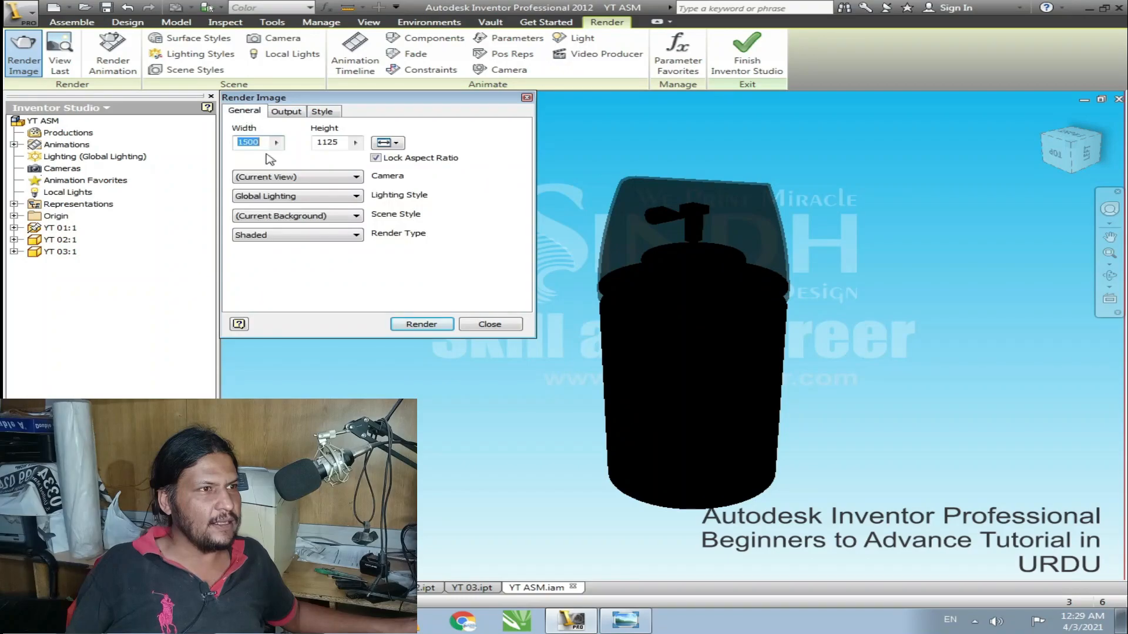
{"action": "left_click", "coordinate": [292, 198]}
{"action": "left_click", "coordinate": [291, 209]}
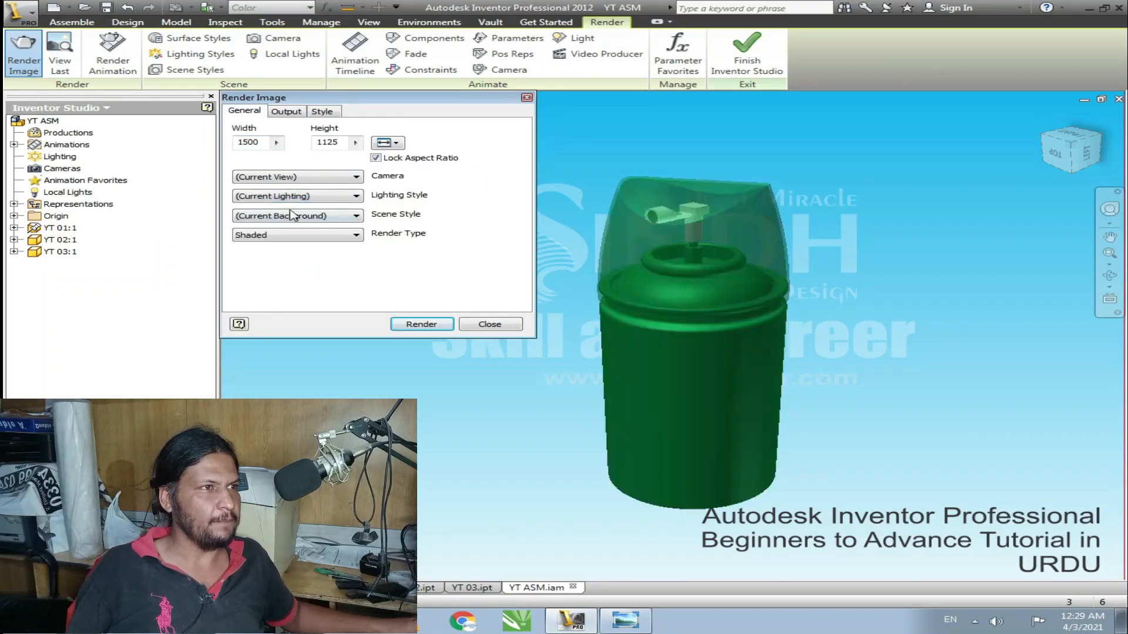
- Set the image size to the 800 X 600 preset, render the assembly and close the render output
{"action": "left_click", "coordinate": [387, 142]}
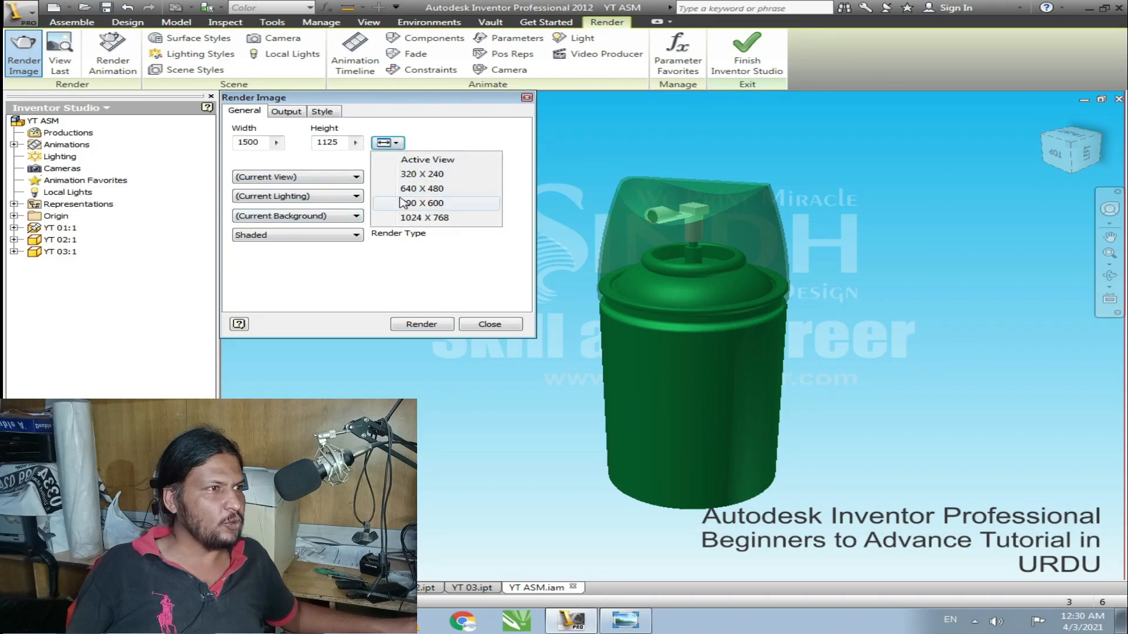
{"action": "left_click", "coordinate": [418, 203]}
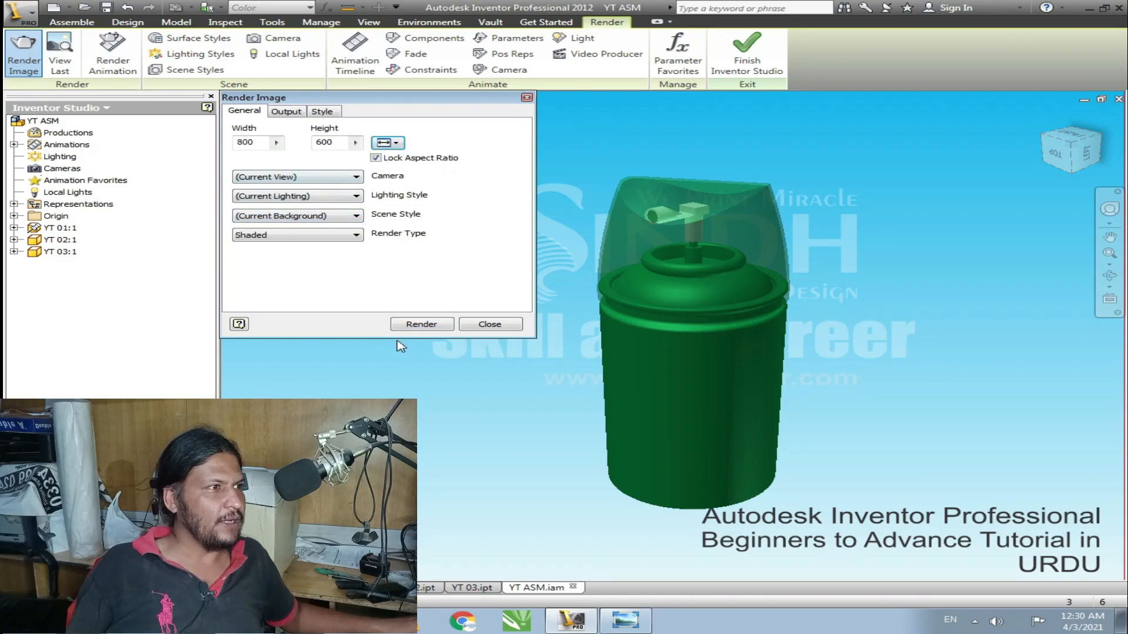
{"action": "left_click", "coordinate": [413, 324]}
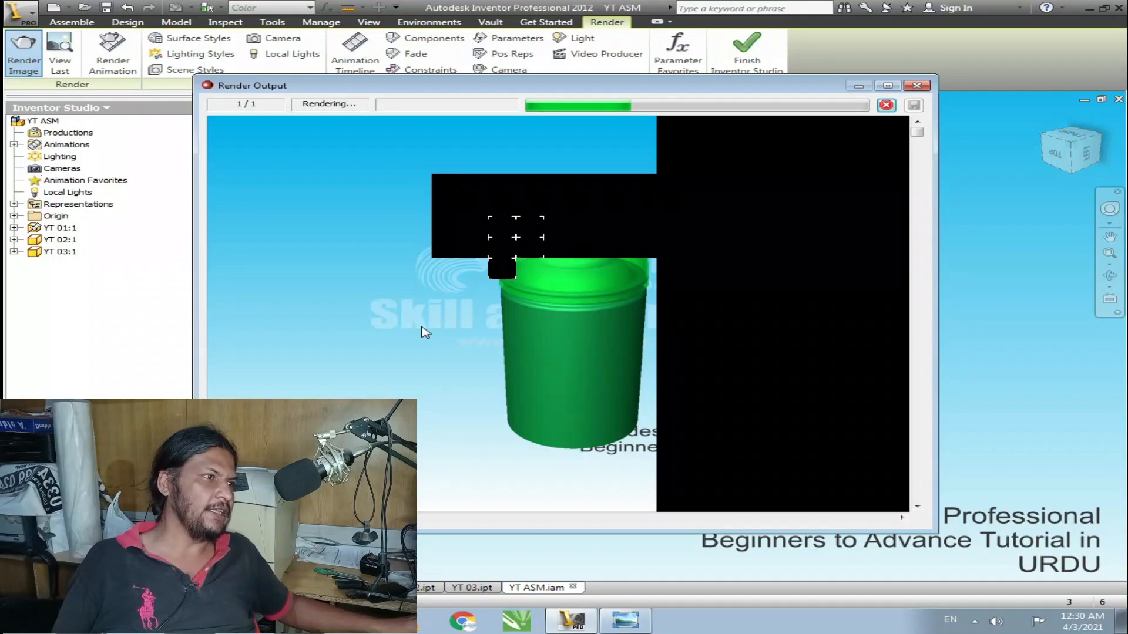
{"action": "left_click", "coordinate": [914, 86]}
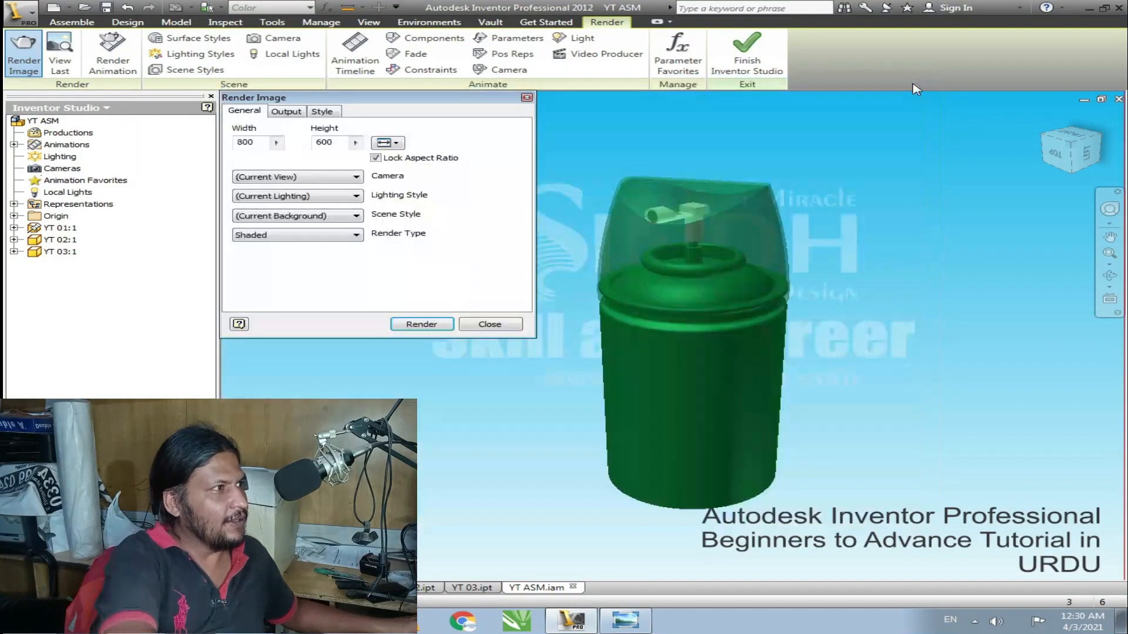
- Render the assembly from a slightly raised view facing its left side, then close the render output
{"action": "left_click", "coordinate": [1069, 166]}
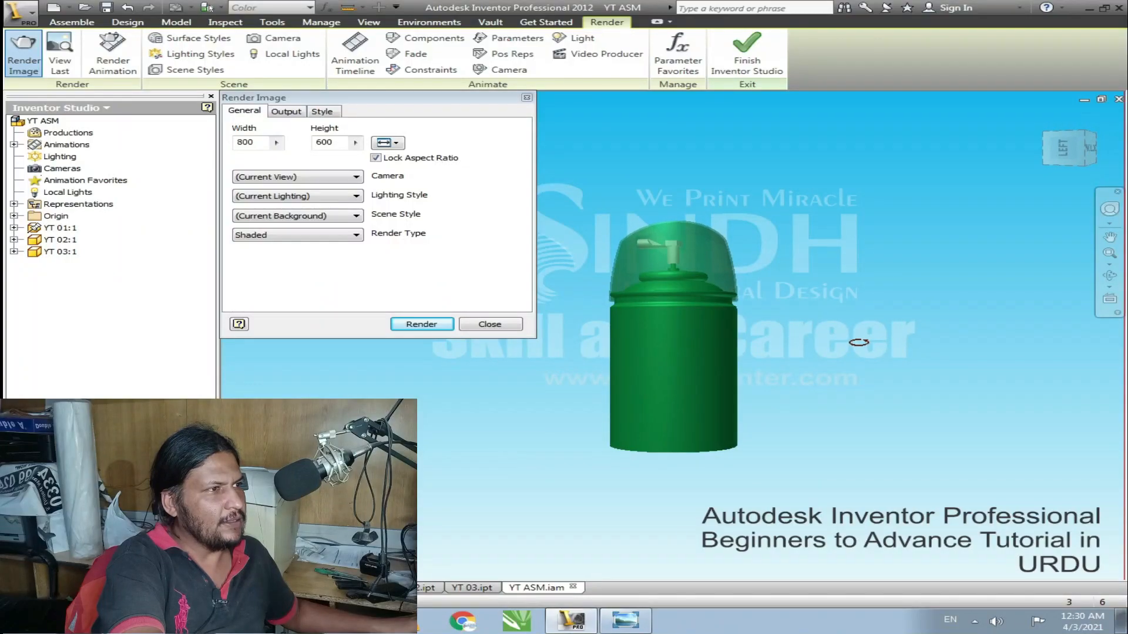
{"action": "left_click_drag", "start_coordinate": [859, 343], "coordinate": [888, 337]}
{"action": "left_click_drag", "start_coordinate": [666, 135], "coordinate": [670, 186]}
{"action": "key", "text": "F3"}
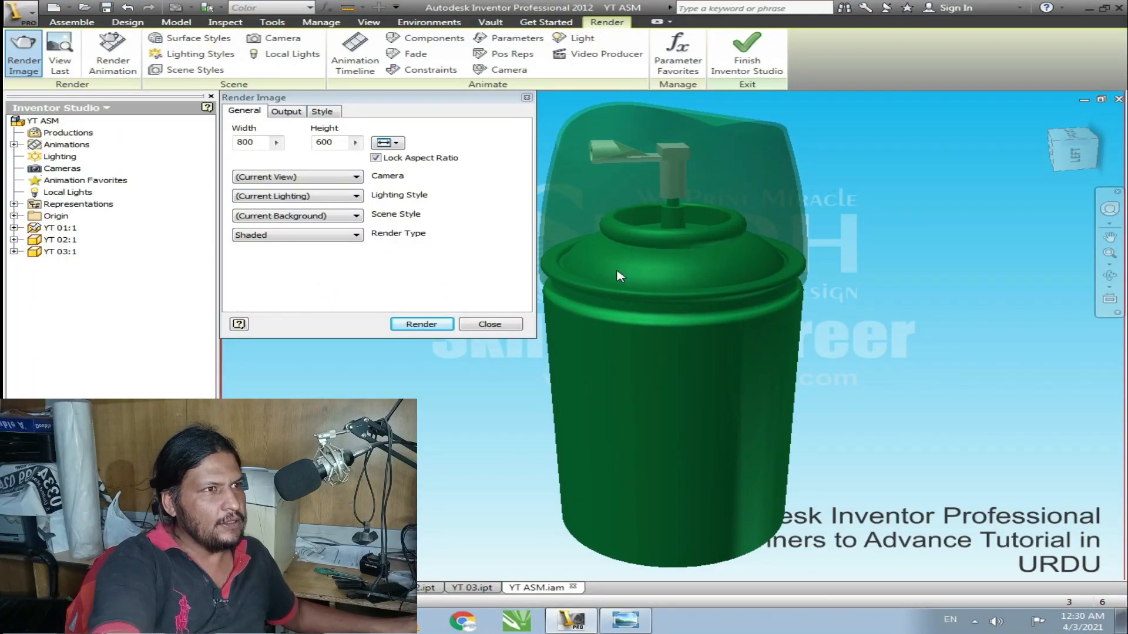
{"action": "key", "text": "F3"}
{"action": "left_click_drag", "start_coordinate": [619, 275], "coordinate": [635, 271]}
{"action": "left_click", "coordinate": [421, 324]}
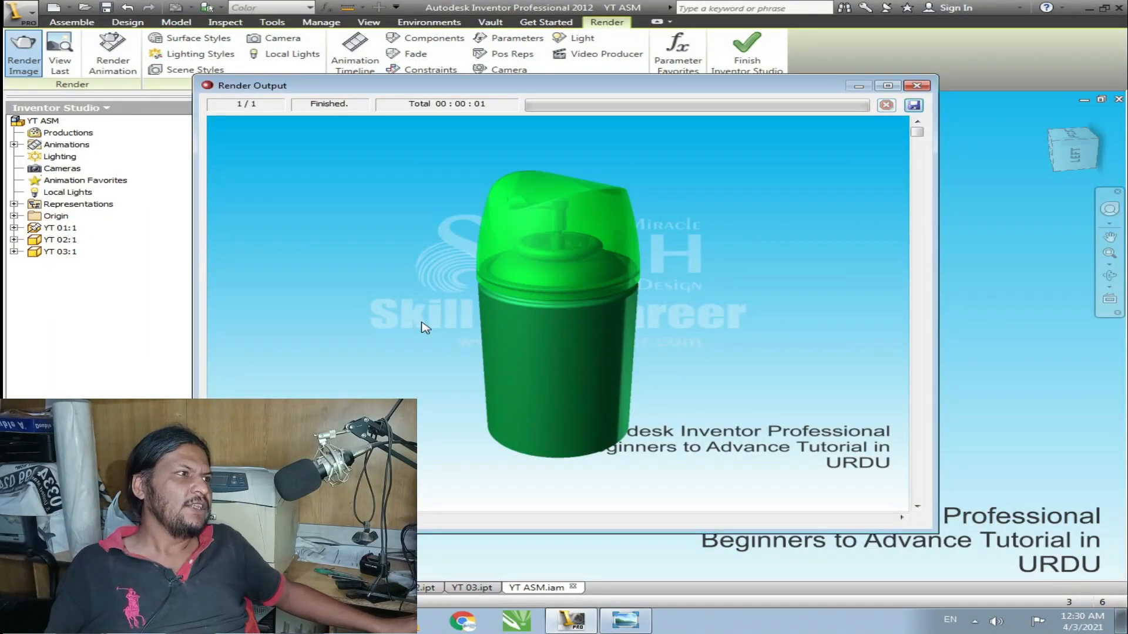
{"action": "left_click", "coordinate": [918, 87]}
- Select the fourth, highest antialiasing level and render the image again
{"action": "left_click", "coordinate": [287, 112]}
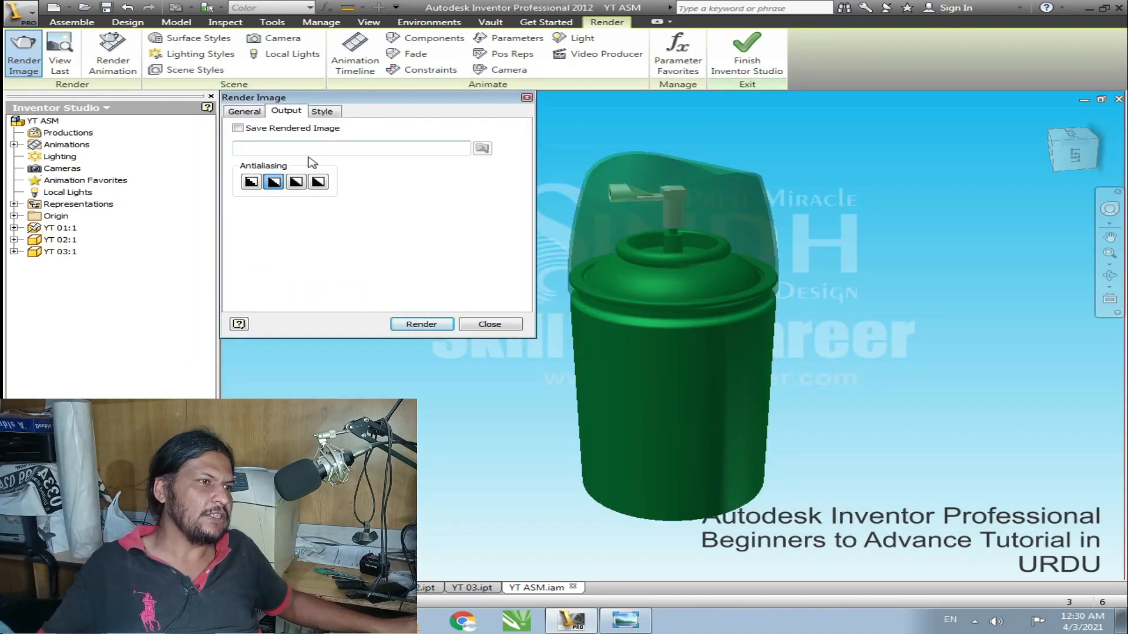
{"action": "left_click", "coordinate": [318, 182]}
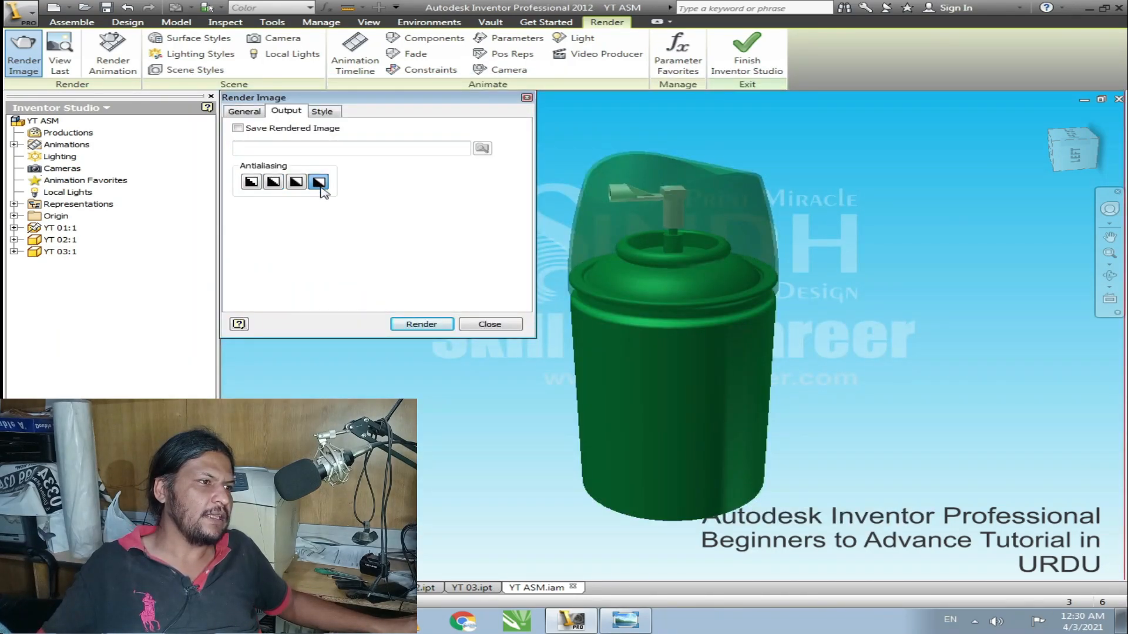
{"action": "left_click", "coordinate": [439, 325]}
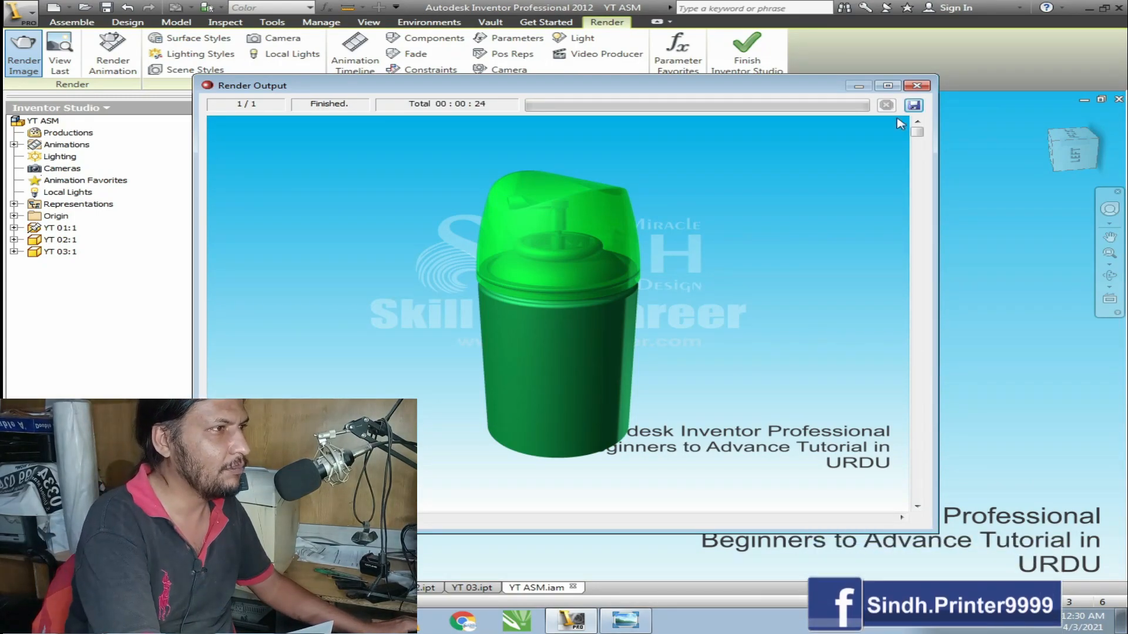
- Save the rendered image to the Desktop as a JPEG file named Y and close the render output
{"action": "left_click", "coordinate": [913, 105]}
{"action": "left_click", "coordinate": [740, 218]}
{"action": "left_click", "coordinate": [740, 217]}
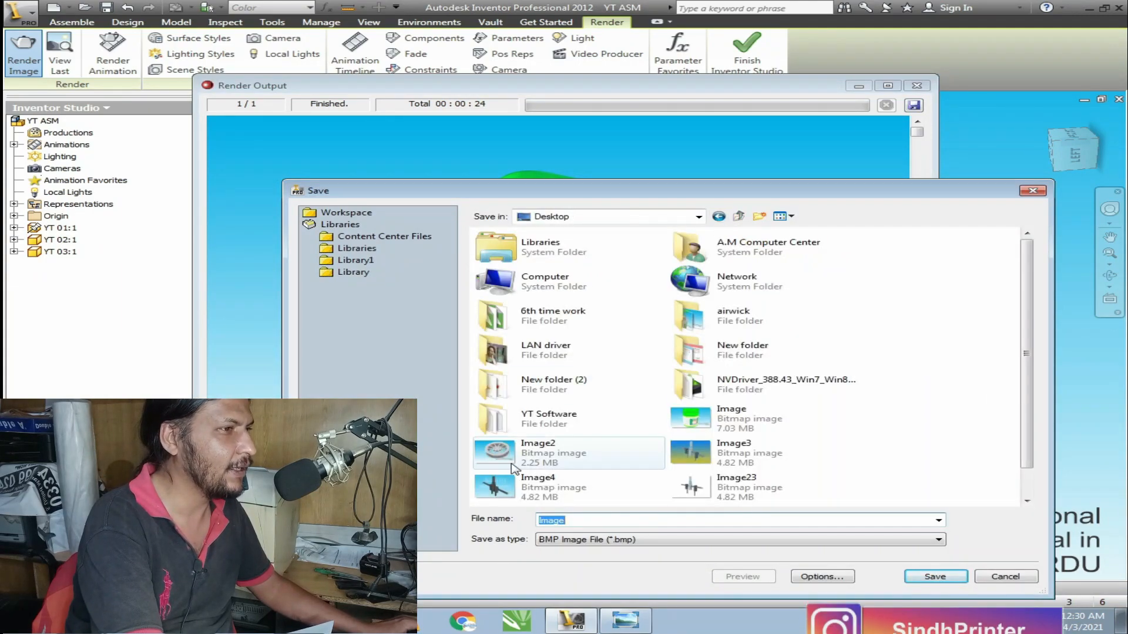
{"action": "left_click", "coordinate": [732, 540]}
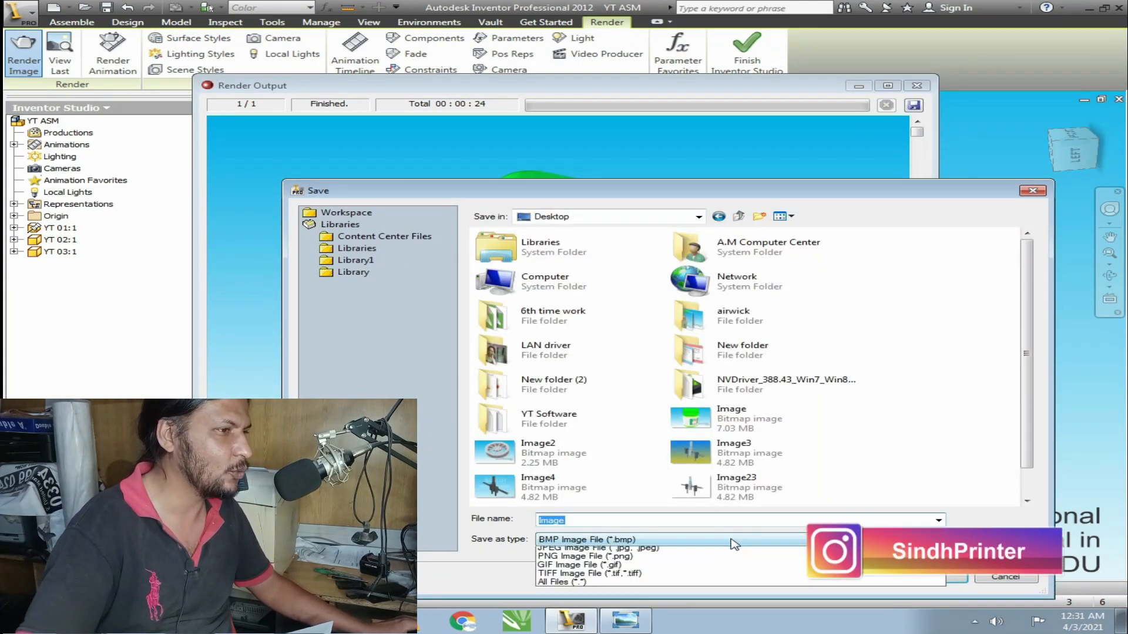
{"action": "left_click", "coordinate": [693, 551]}
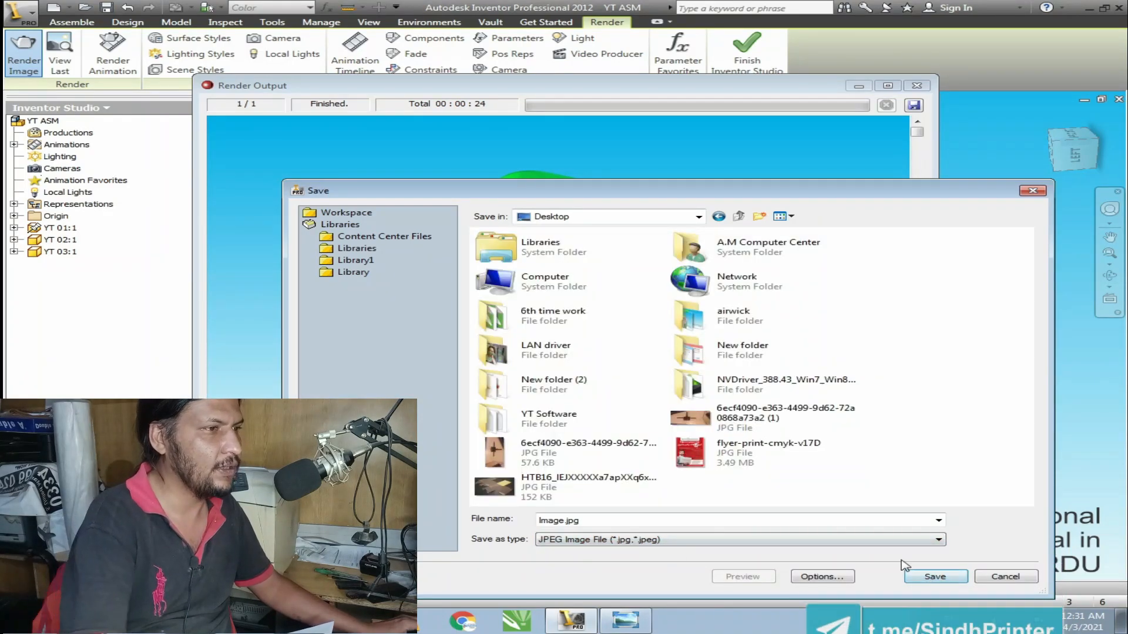
{"action": "double_click", "coordinate": [700, 521]}
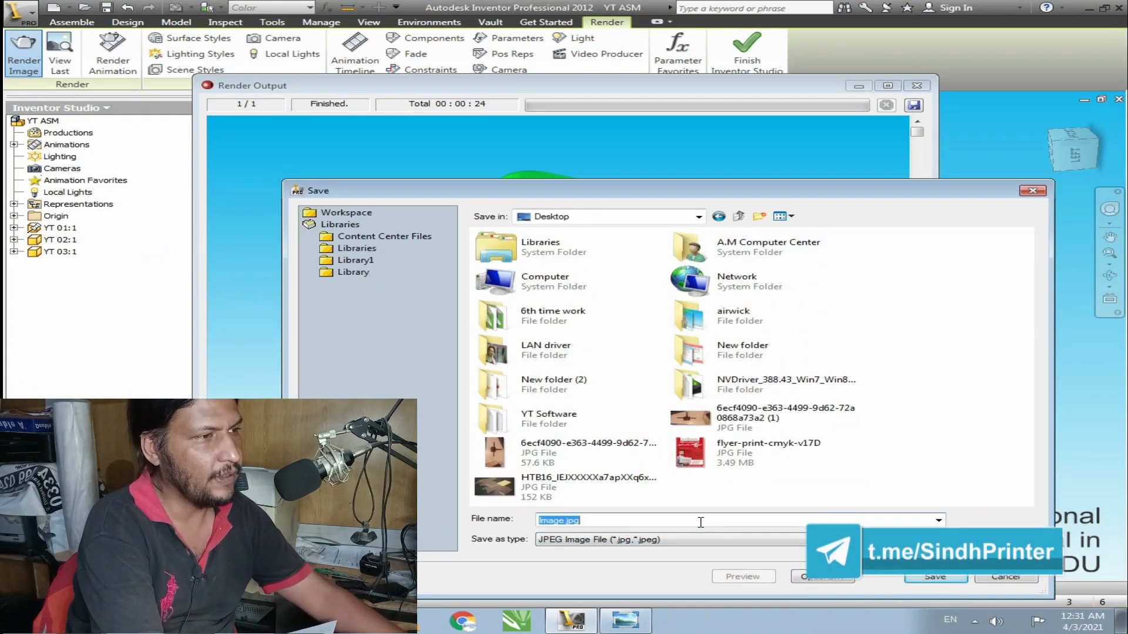
{"action": "type", "text": "Y"}
{"action": "key", "text": "Return"}
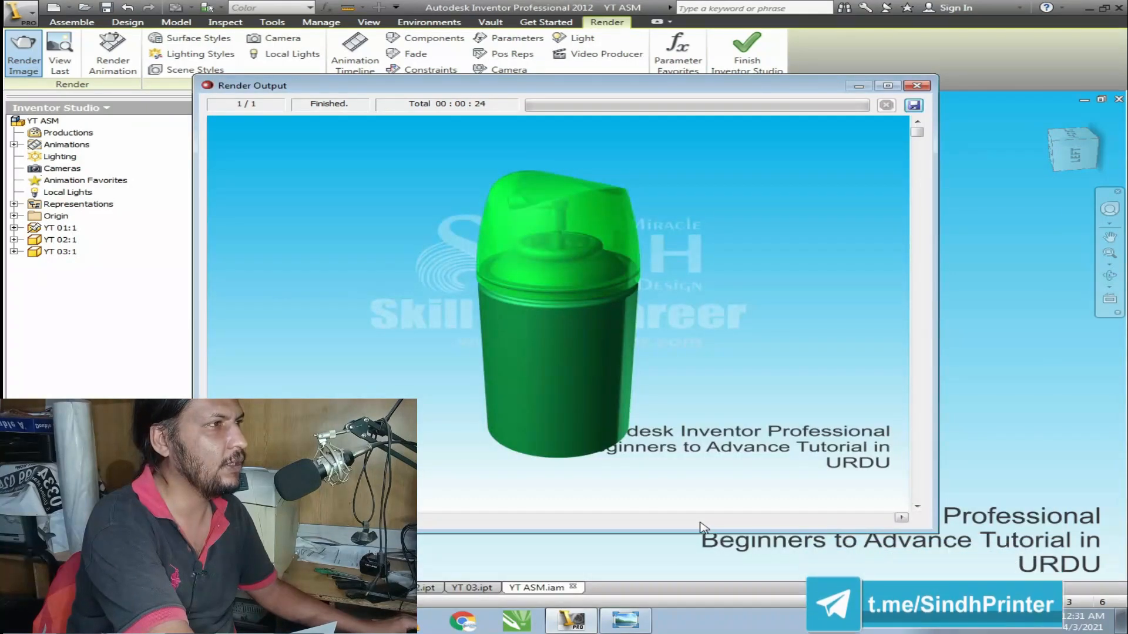
{"action": "left_click", "coordinate": [918, 86]}
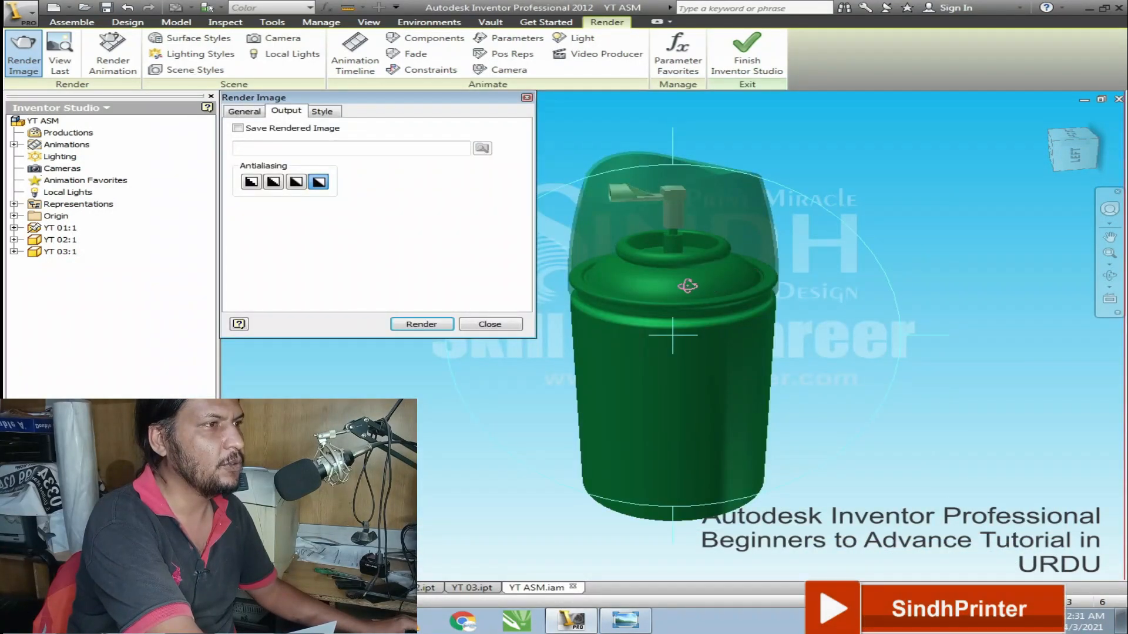
- Render the assembly from a lower left-side angle with the highest antialiasing and close the render output
{"action": "middle_click_drag", "start_coordinate": [702, 206], "coordinate": [894, 262], "text": "shift"}
{"action": "scroll", "coordinate": [679, 196], "scroll_direction": "up", "scroll_amount": 2}
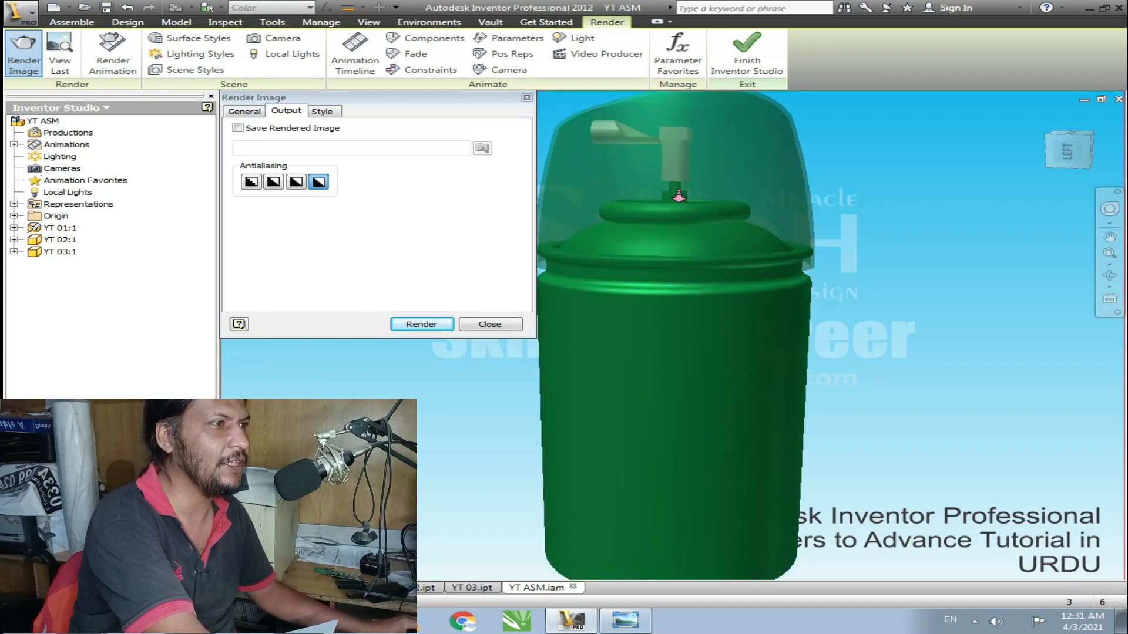
{"action": "scroll", "coordinate": [703, 225], "scroll_direction": "down", "scroll_amount": 2}
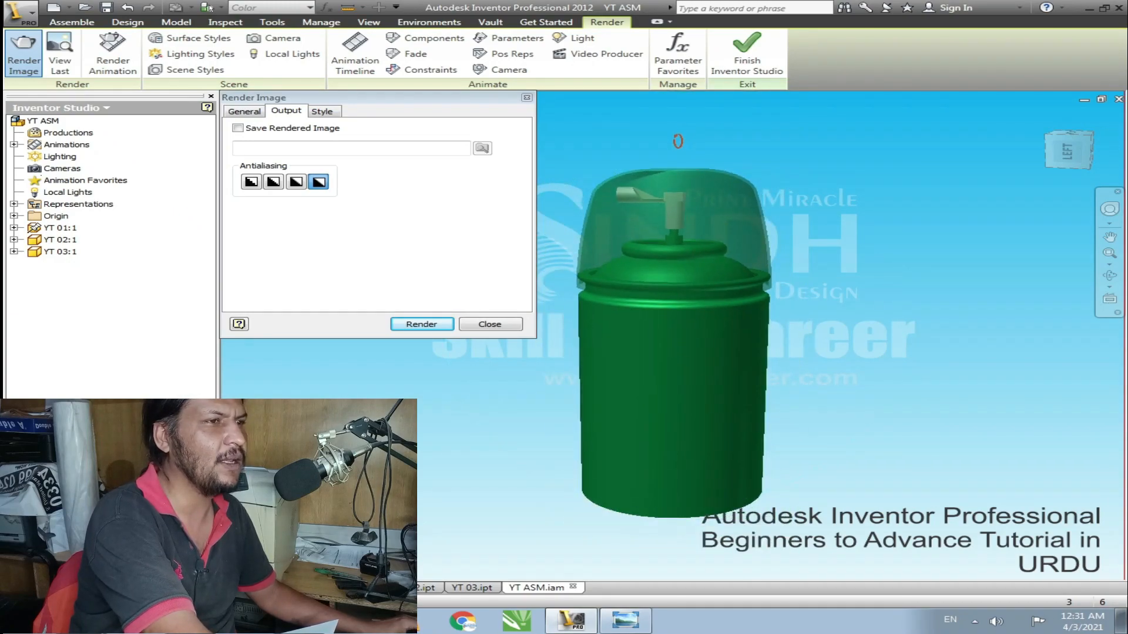
{"action": "left_click", "coordinate": [420, 324]}
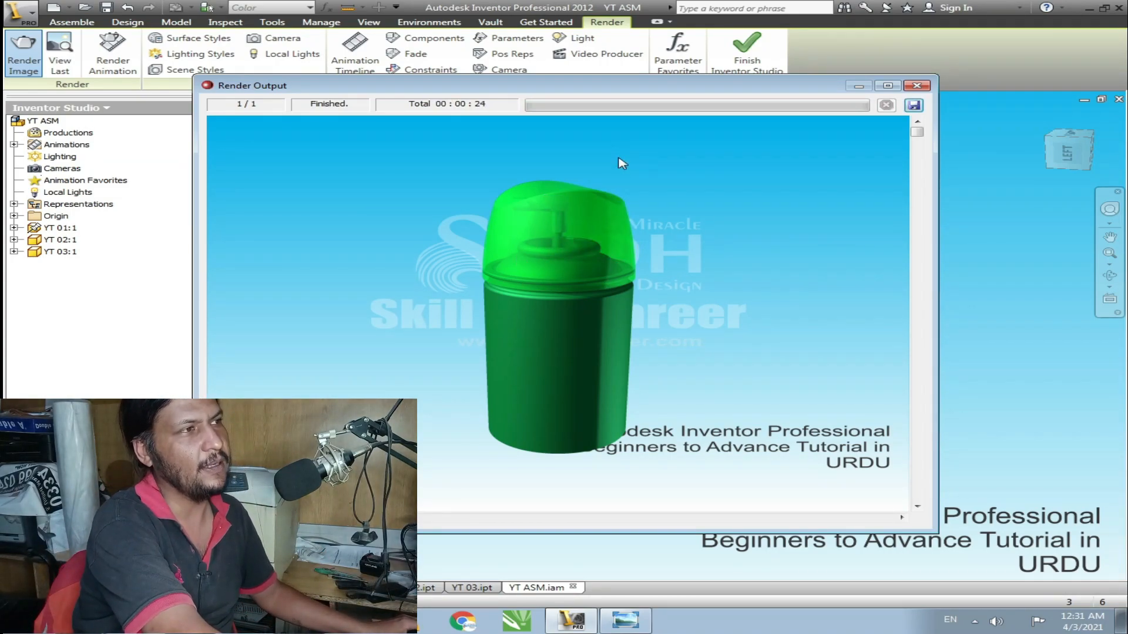
{"action": "left_click", "coordinate": [917, 86]}
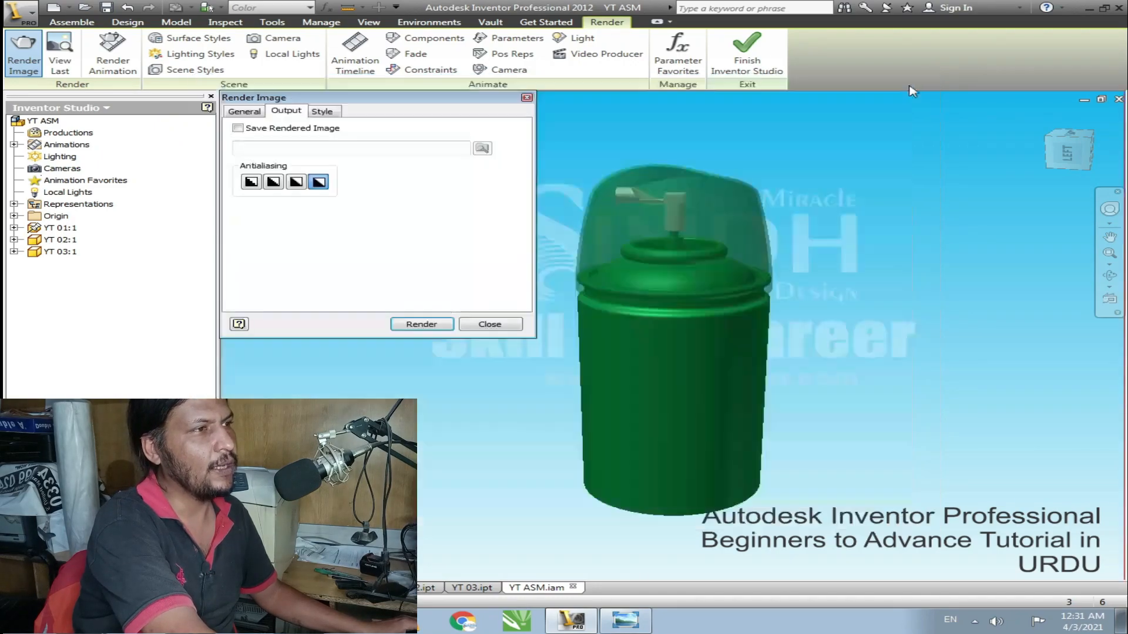
- Close the Render Image settings, finish Inventor Studio and inspect the can assembly from another side
{"action": "scroll", "coordinate": [633, 162], "scroll_direction": "up", "scroll_amount": 2}
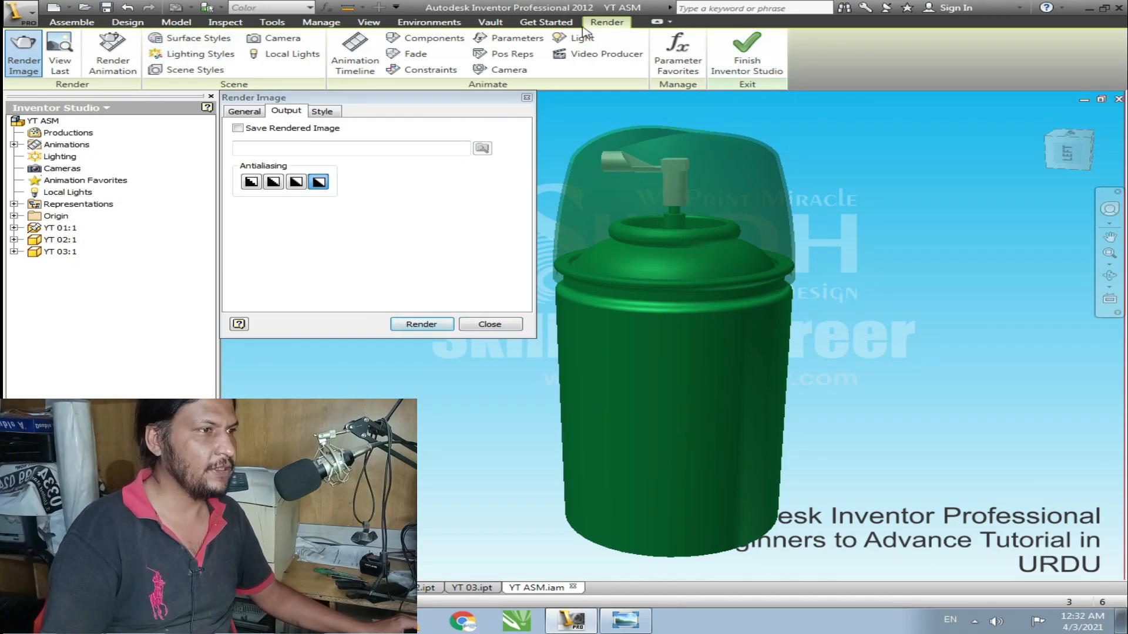
{"action": "left_click", "coordinate": [490, 324]}
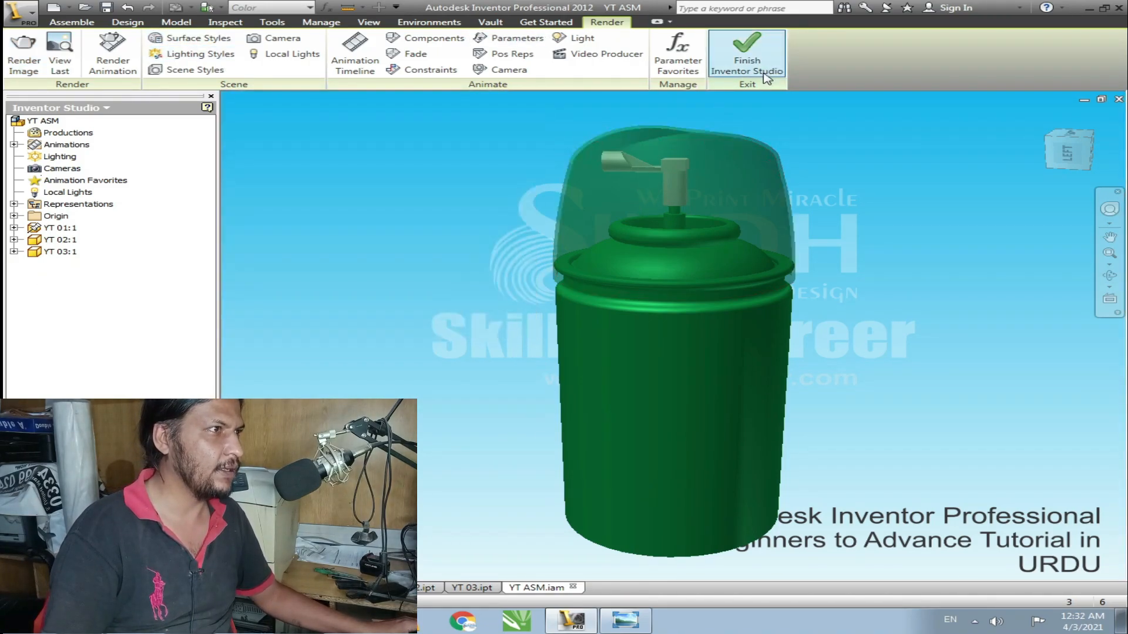
{"action": "left_click", "coordinate": [759, 57]}
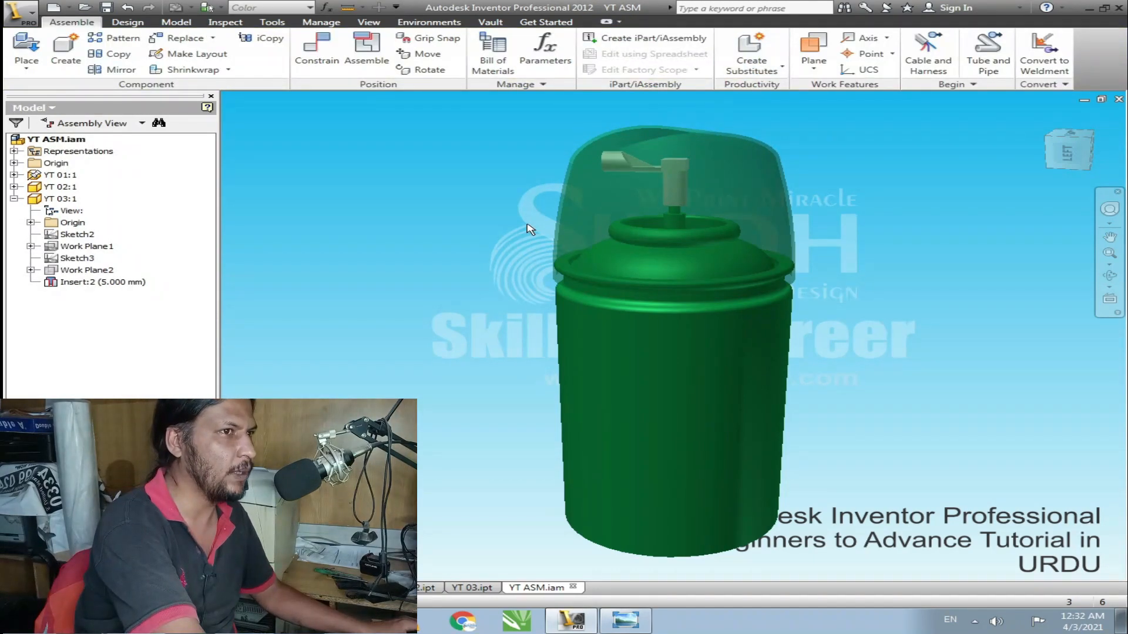
{"action": "middle_click_drag", "start_coordinate": [582, 405], "coordinate": [1027, 368], "text": "shift"}
{"action": "scroll", "coordinate": [760, 240], "scroll_direction": "down", "scroll_amount": 3}
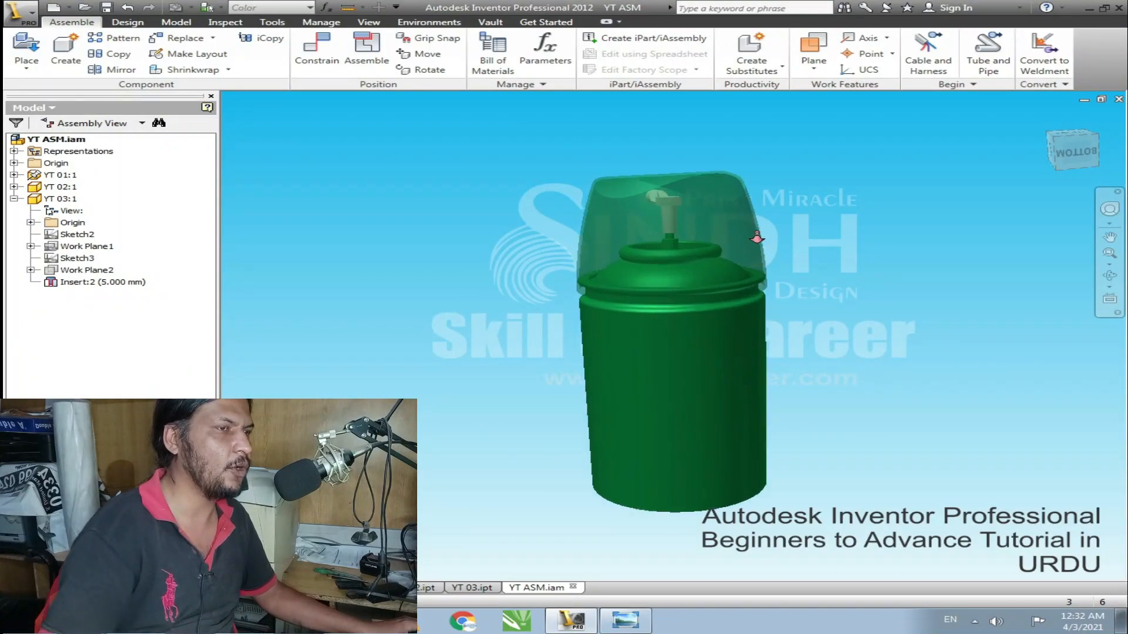